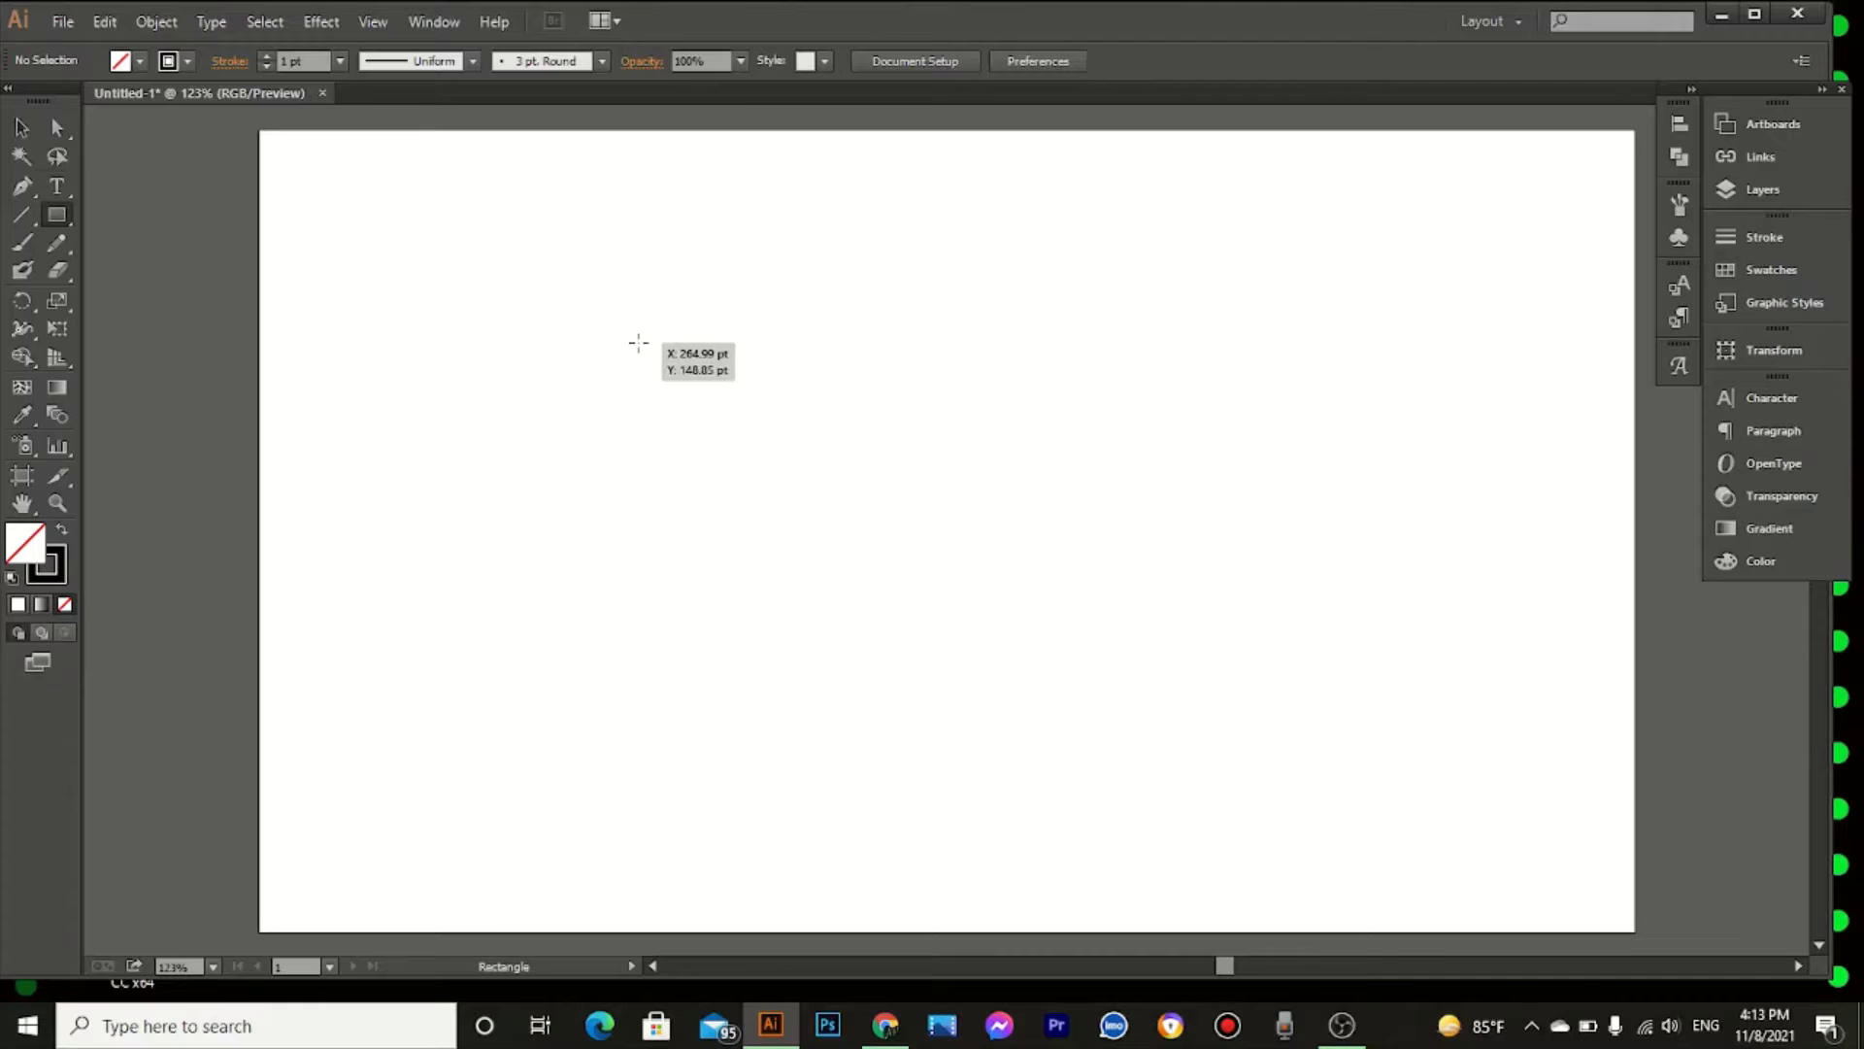
Step: Draw a square about 225 pt wide in the upper-left area of the artboard
drag(638, 342, 798, 502)
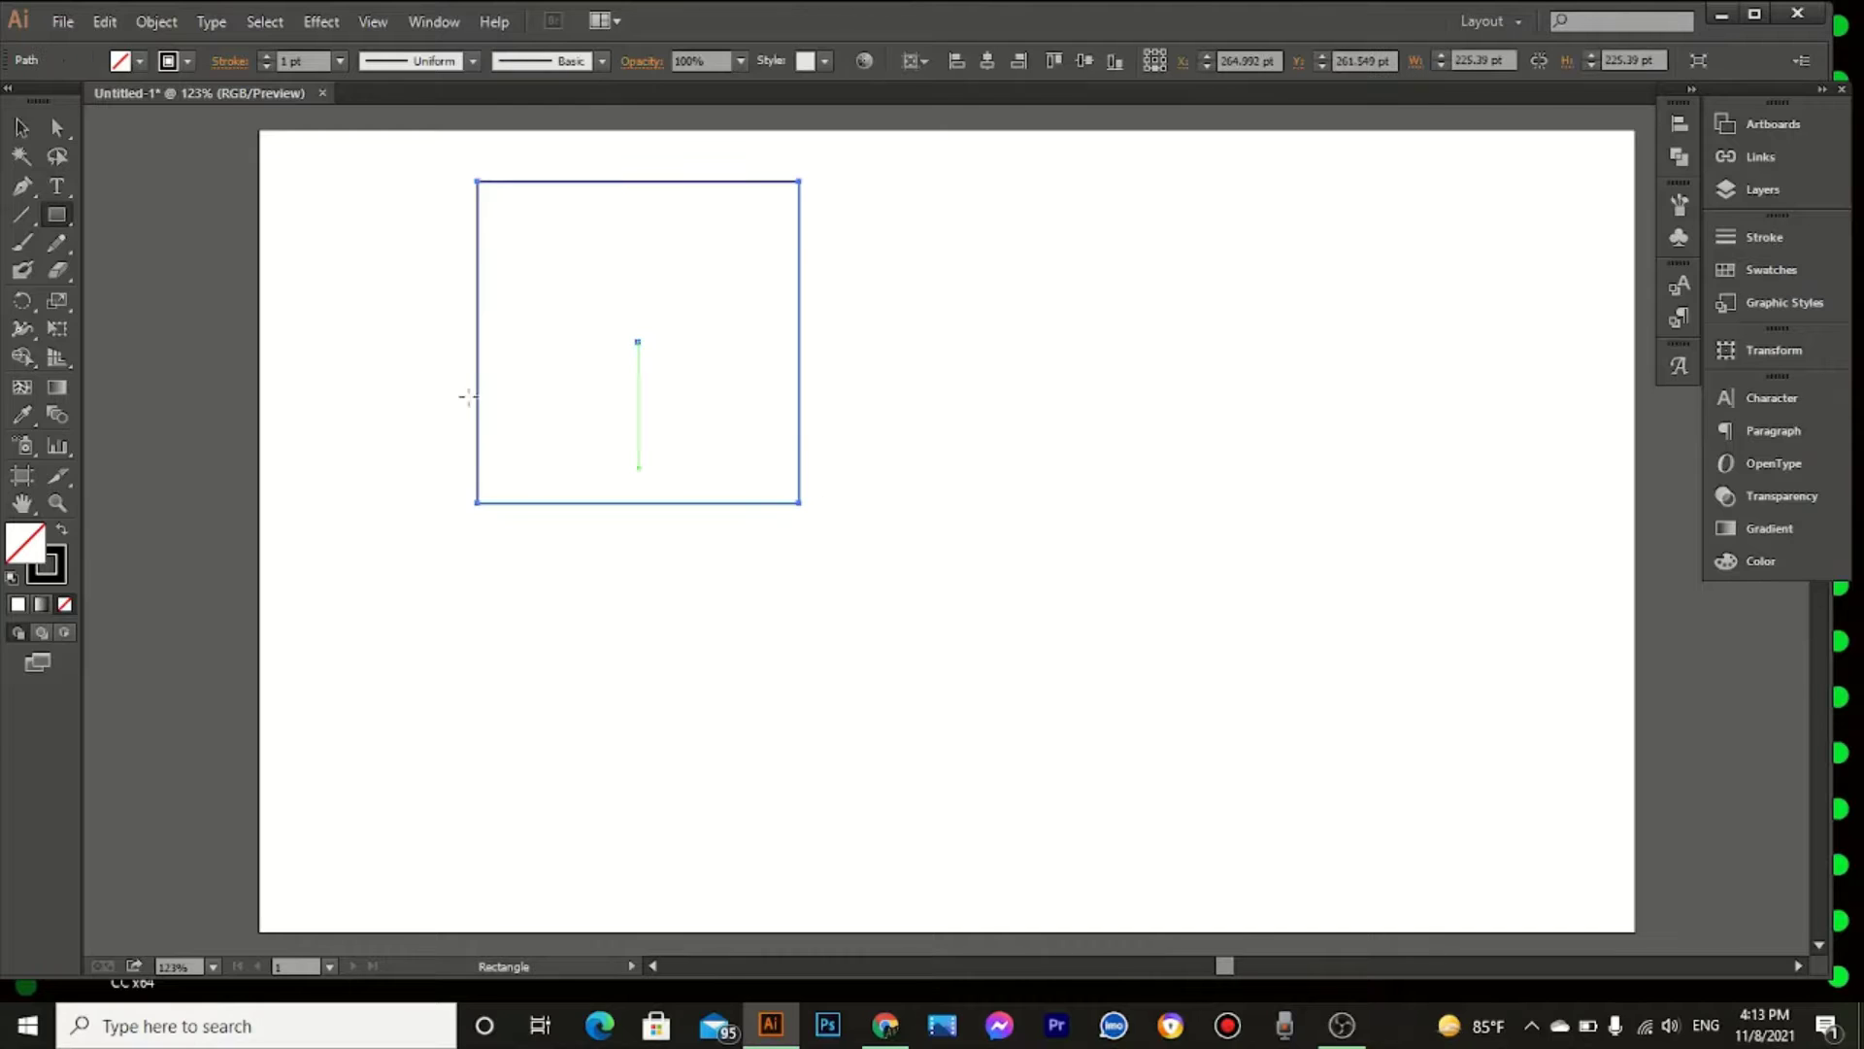
click(22, 131)
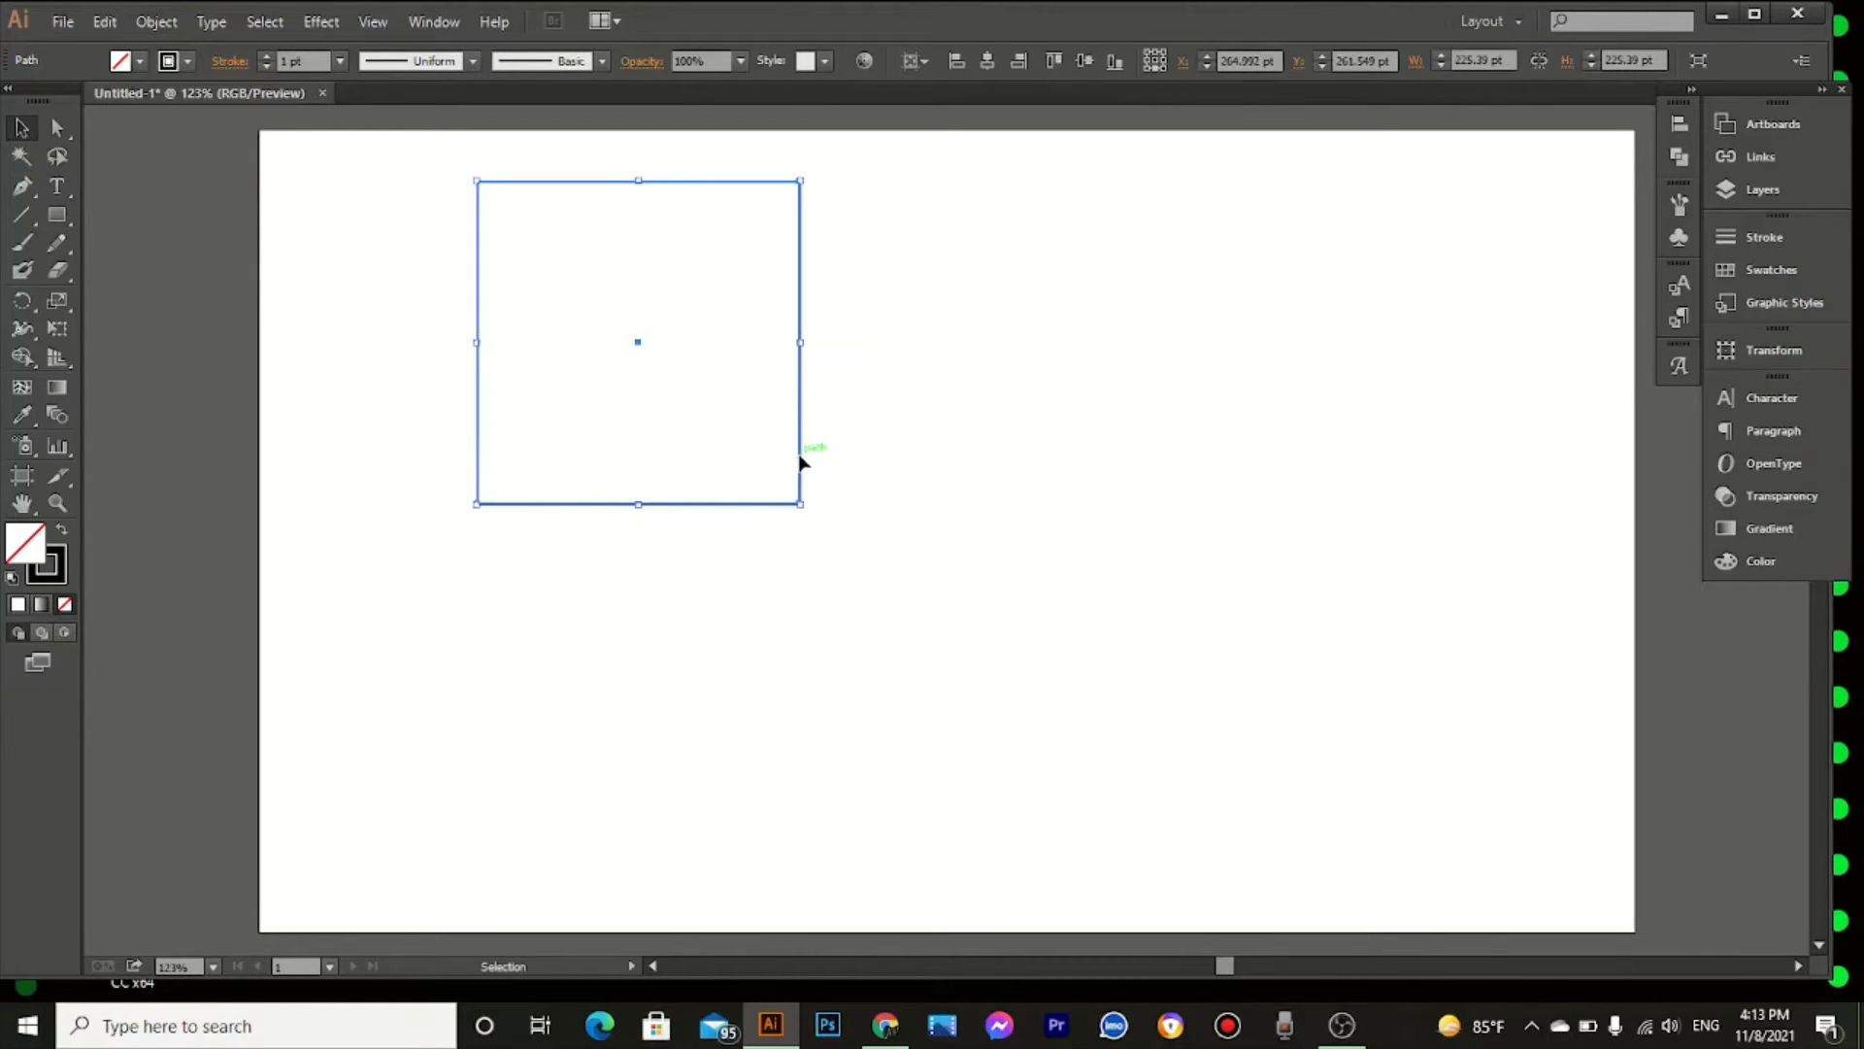
drag(802, 462, 1124, 470)
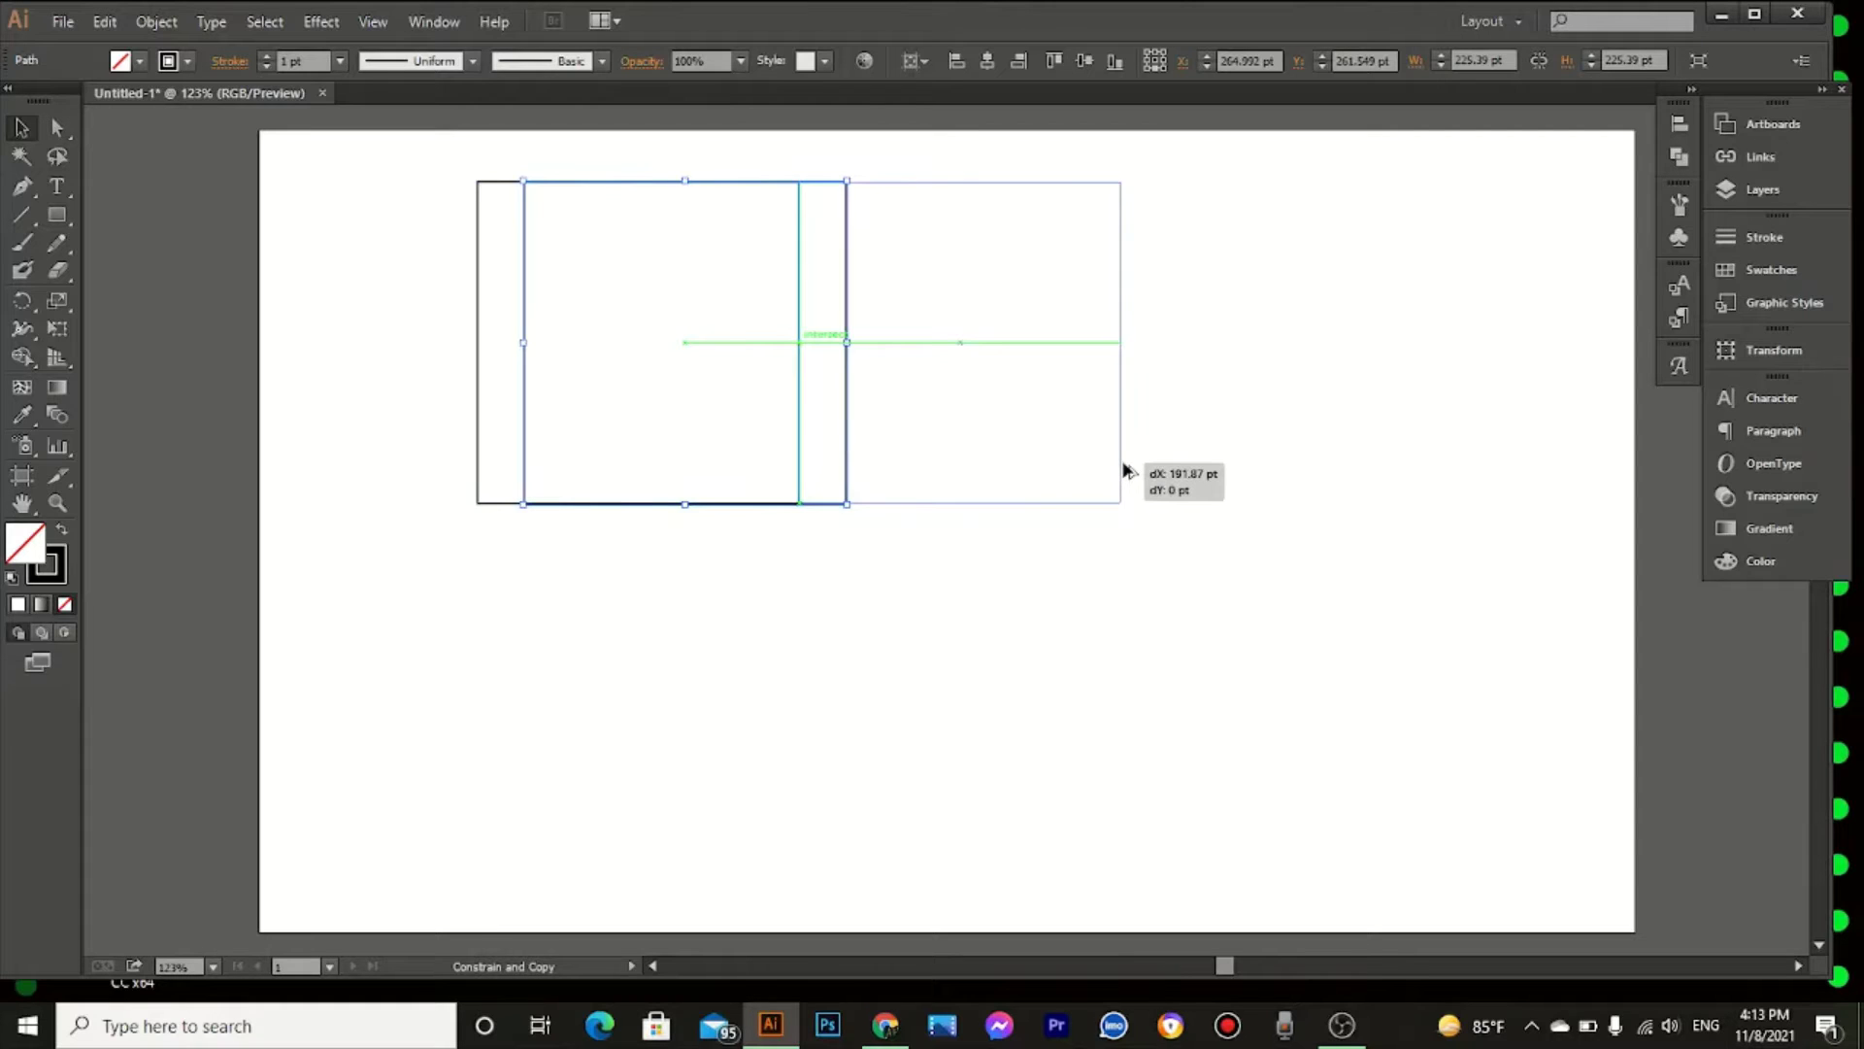
drag(1124, 470, 1124, 470)
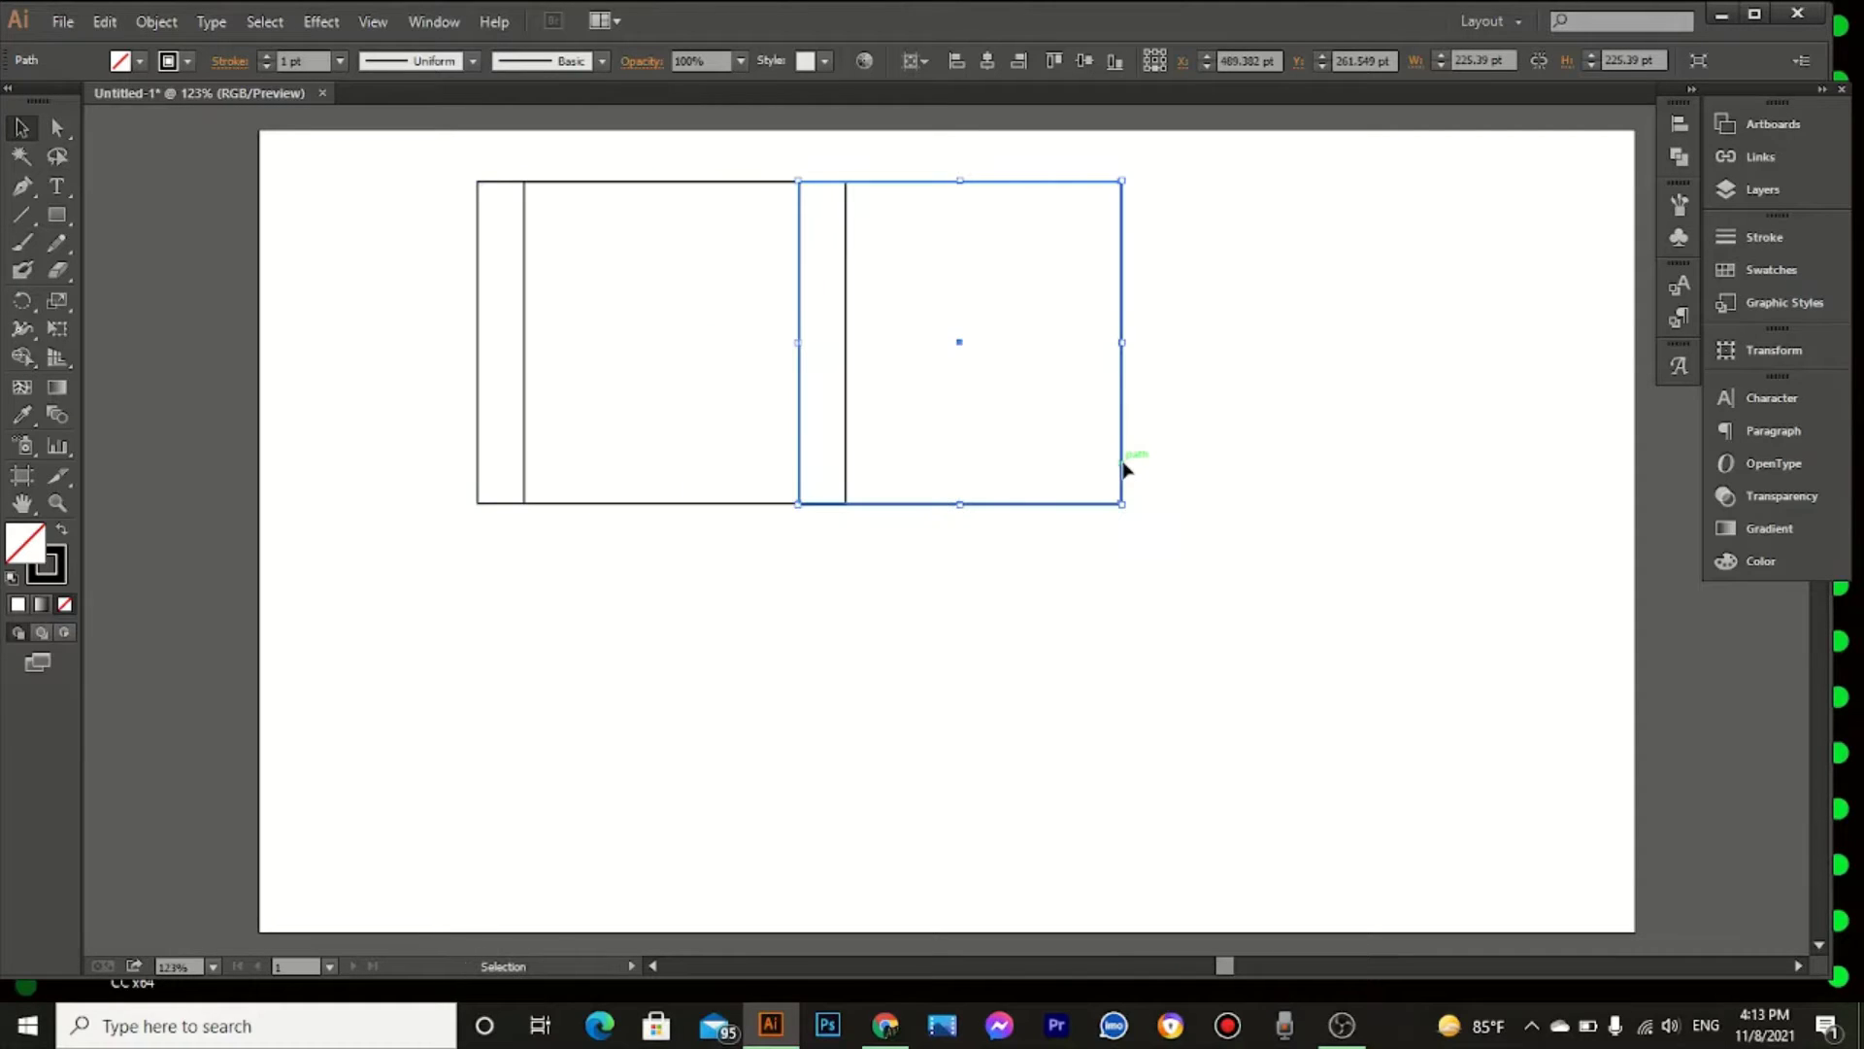
click(1273, 475)
key(ctrl+z)
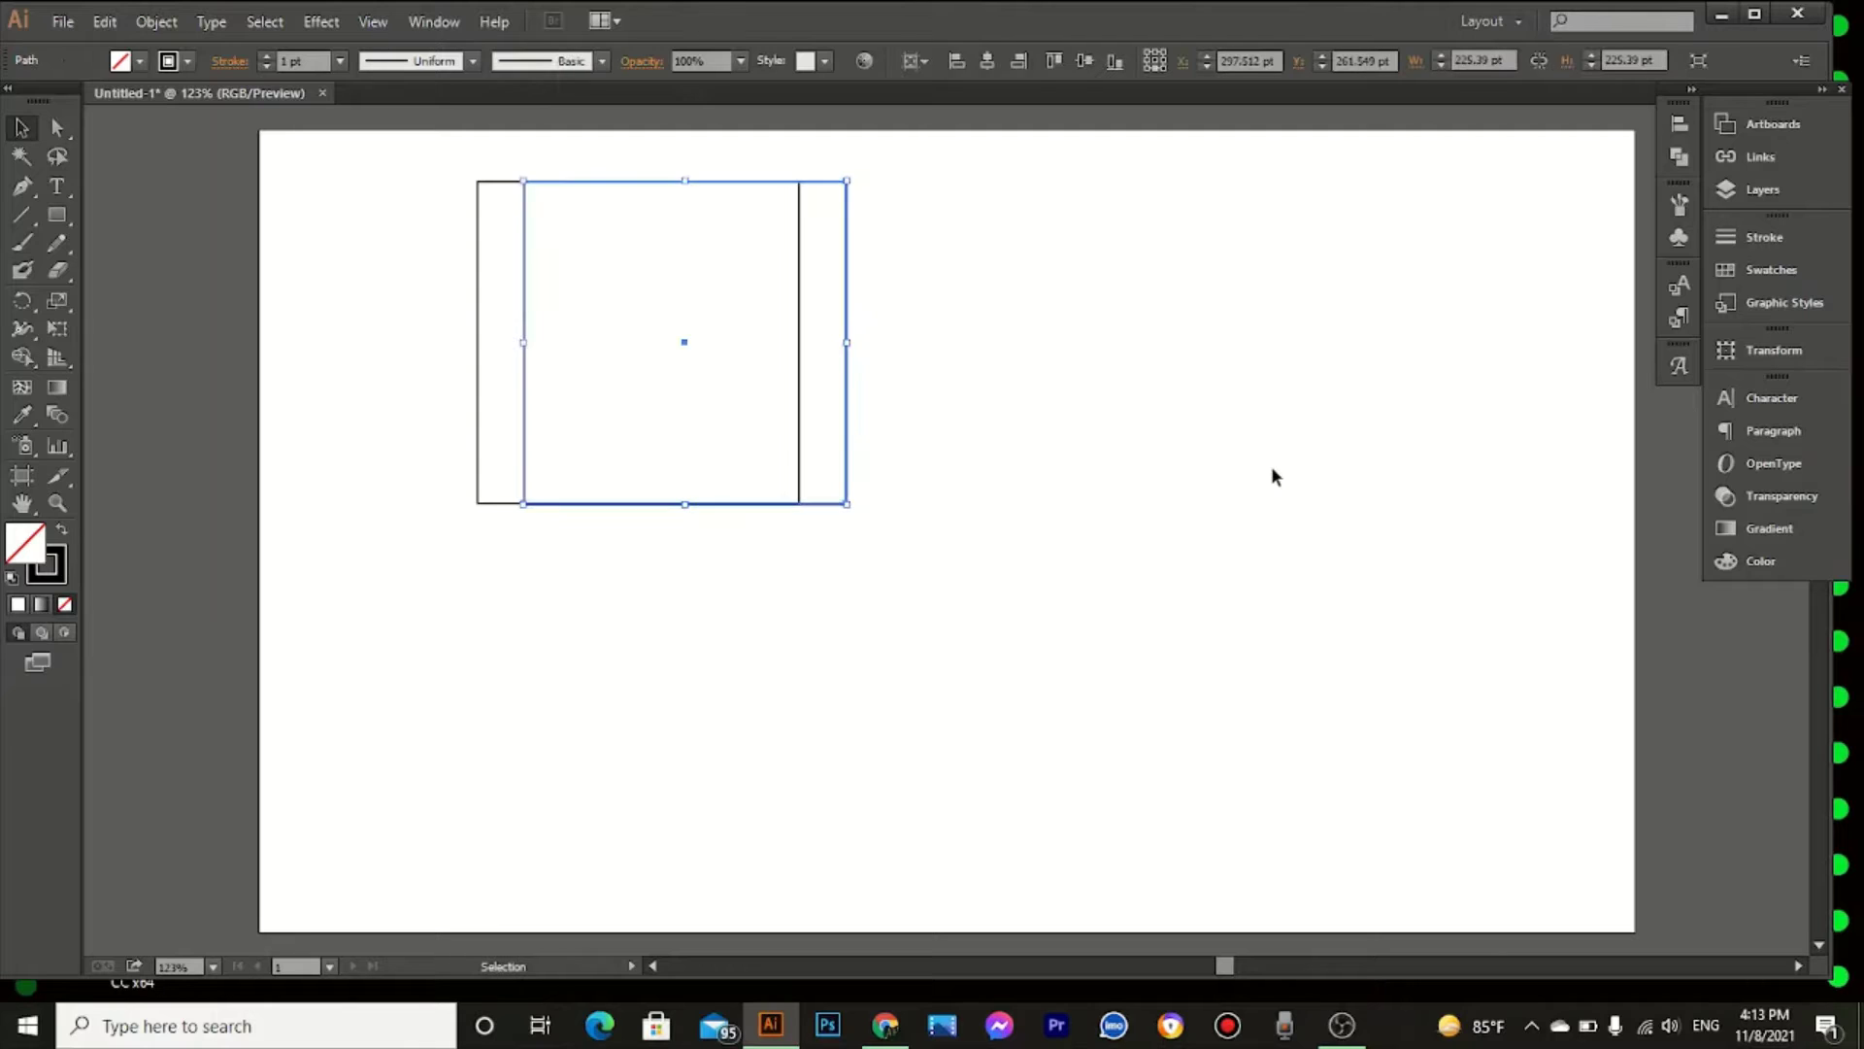
key(ctrl+z)
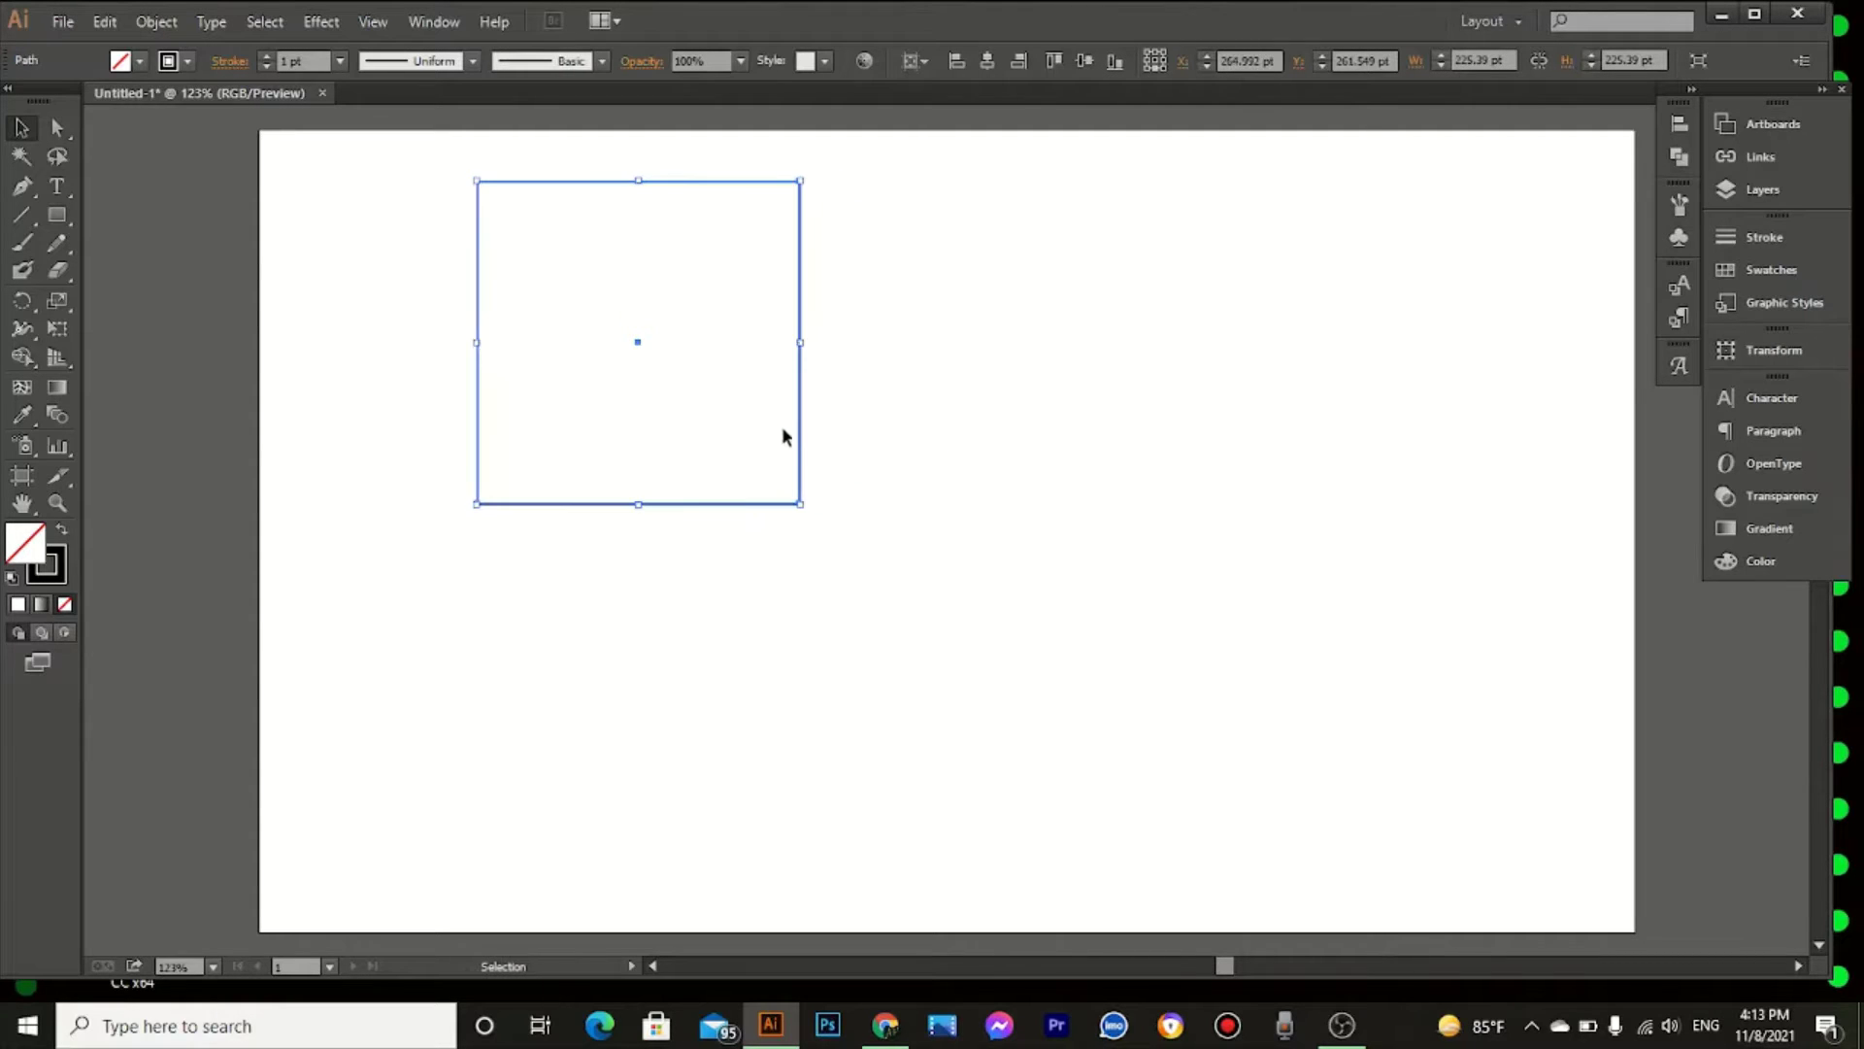
Step: Duplicate the square flush against its right side, and draw a square about 450 pt wide directly below the pair
drag(802, 430, 1123, 439)
click(1190, 457)
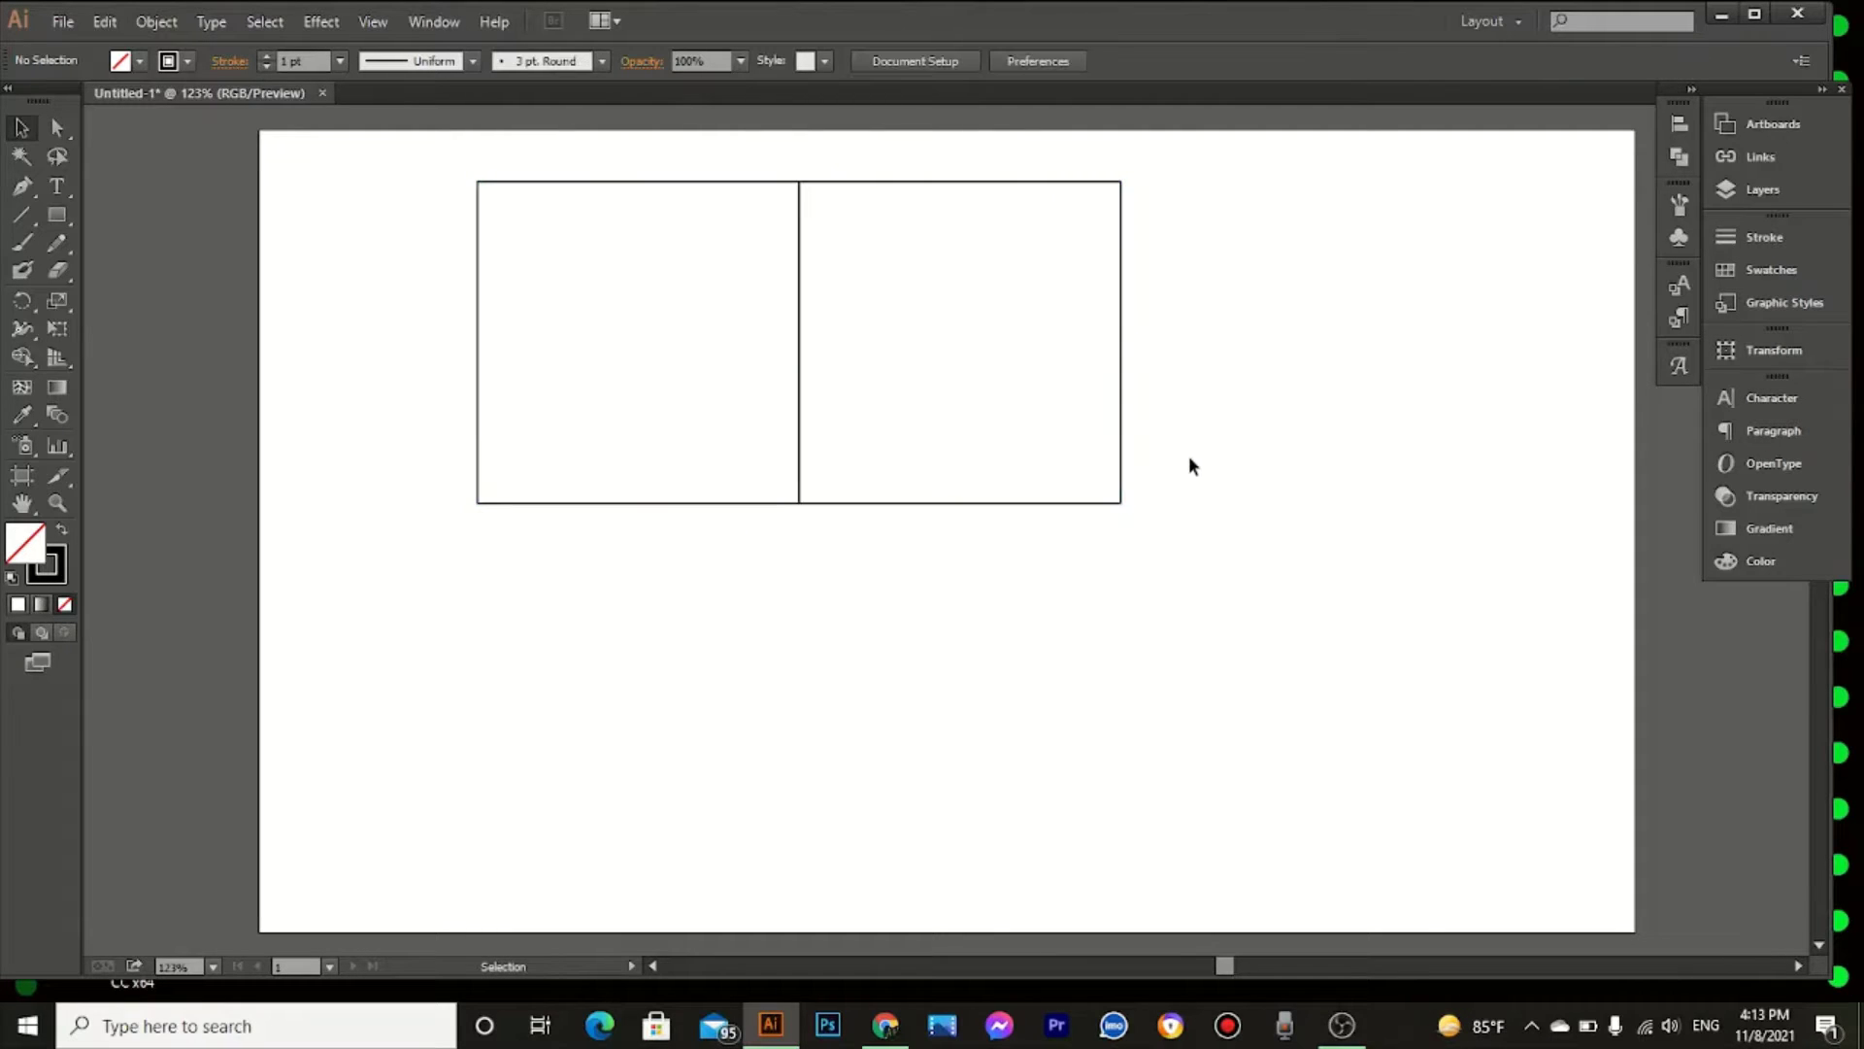
click(60, 224)
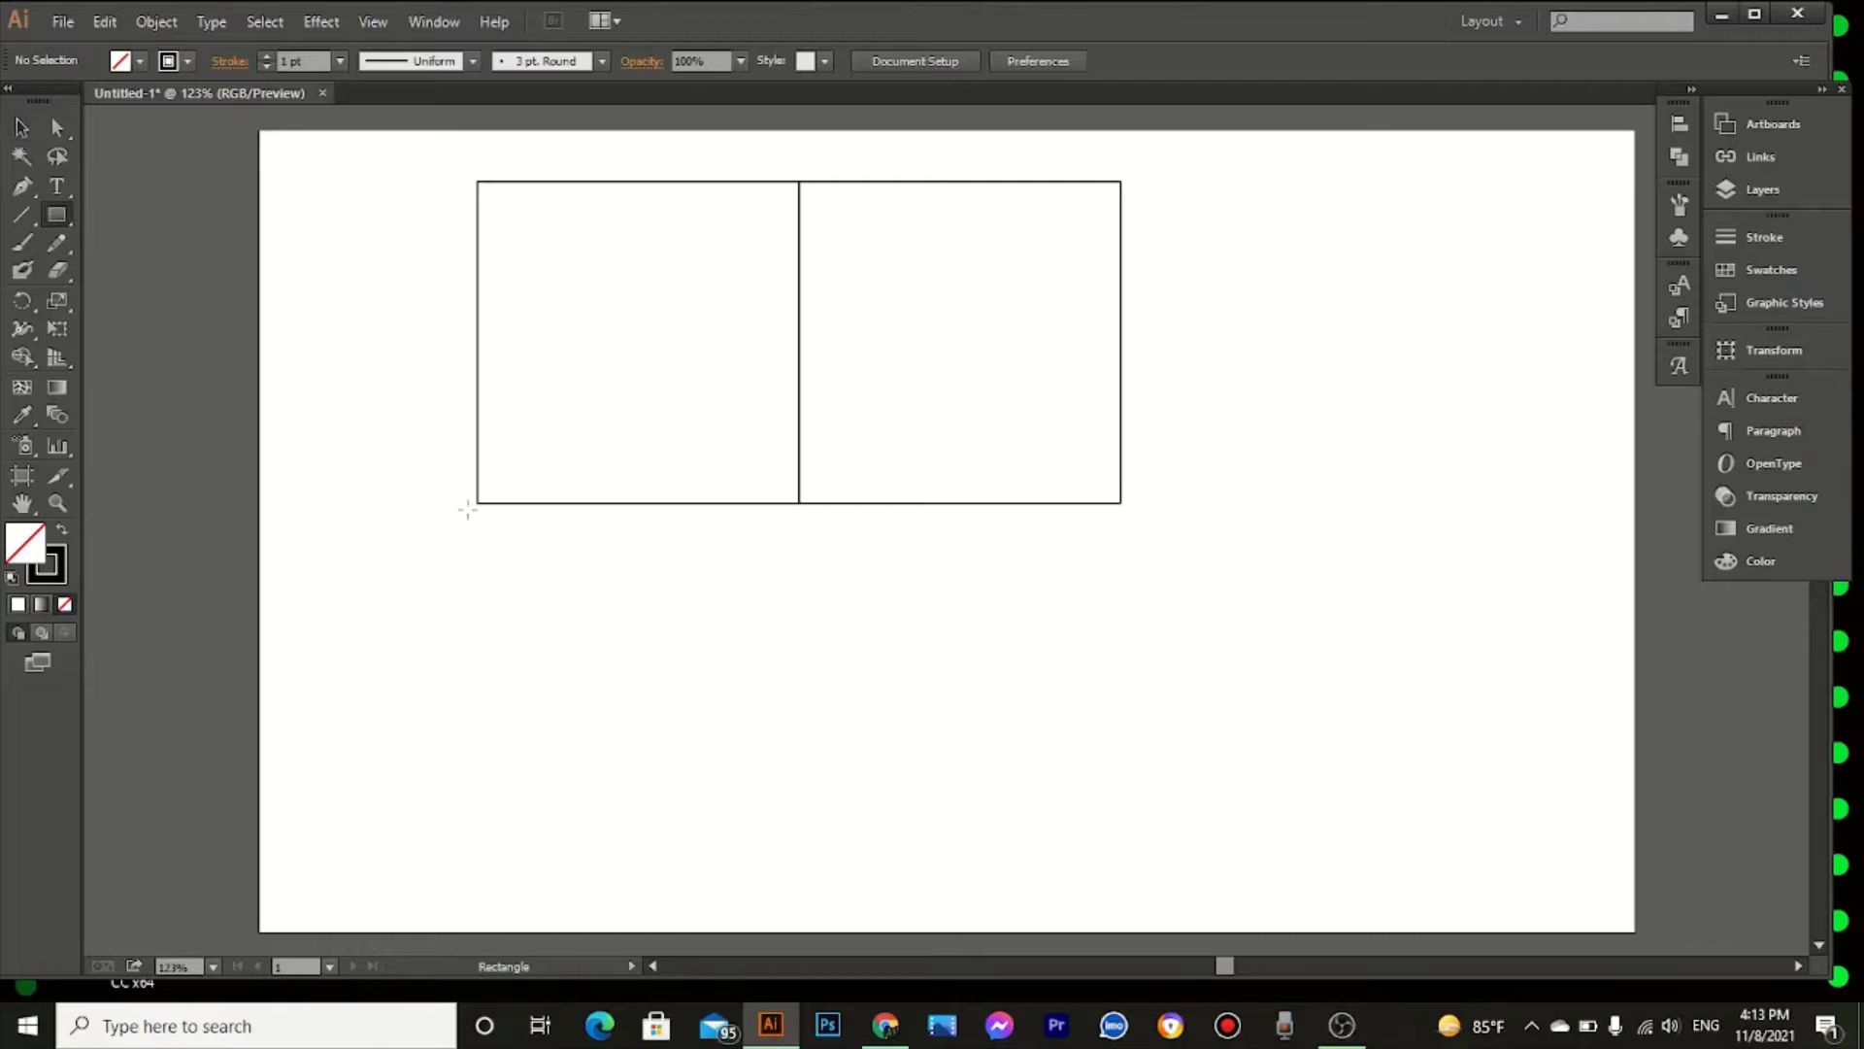
drag(476, 503, 1119, 731)
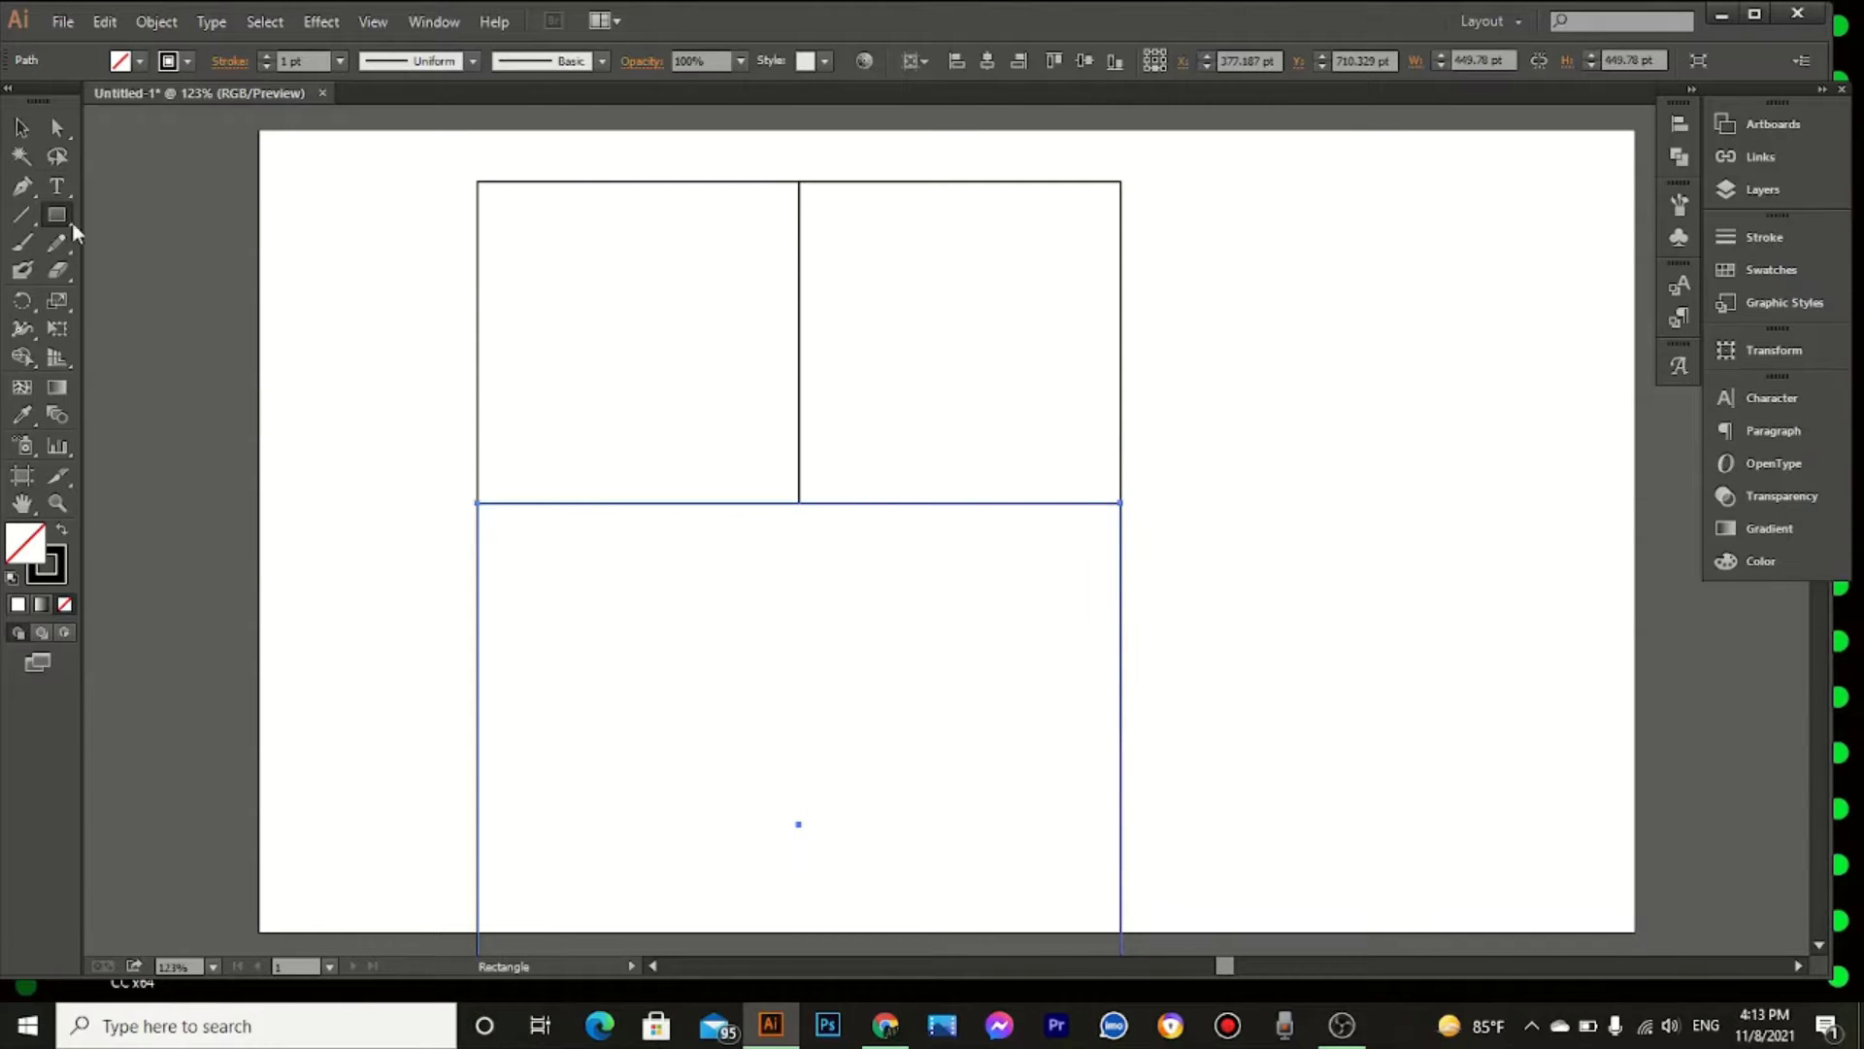
Step: Select all three squares and rotate them together 90° clockwise
click(17, 131)
drag(323, 266, 903, 697)
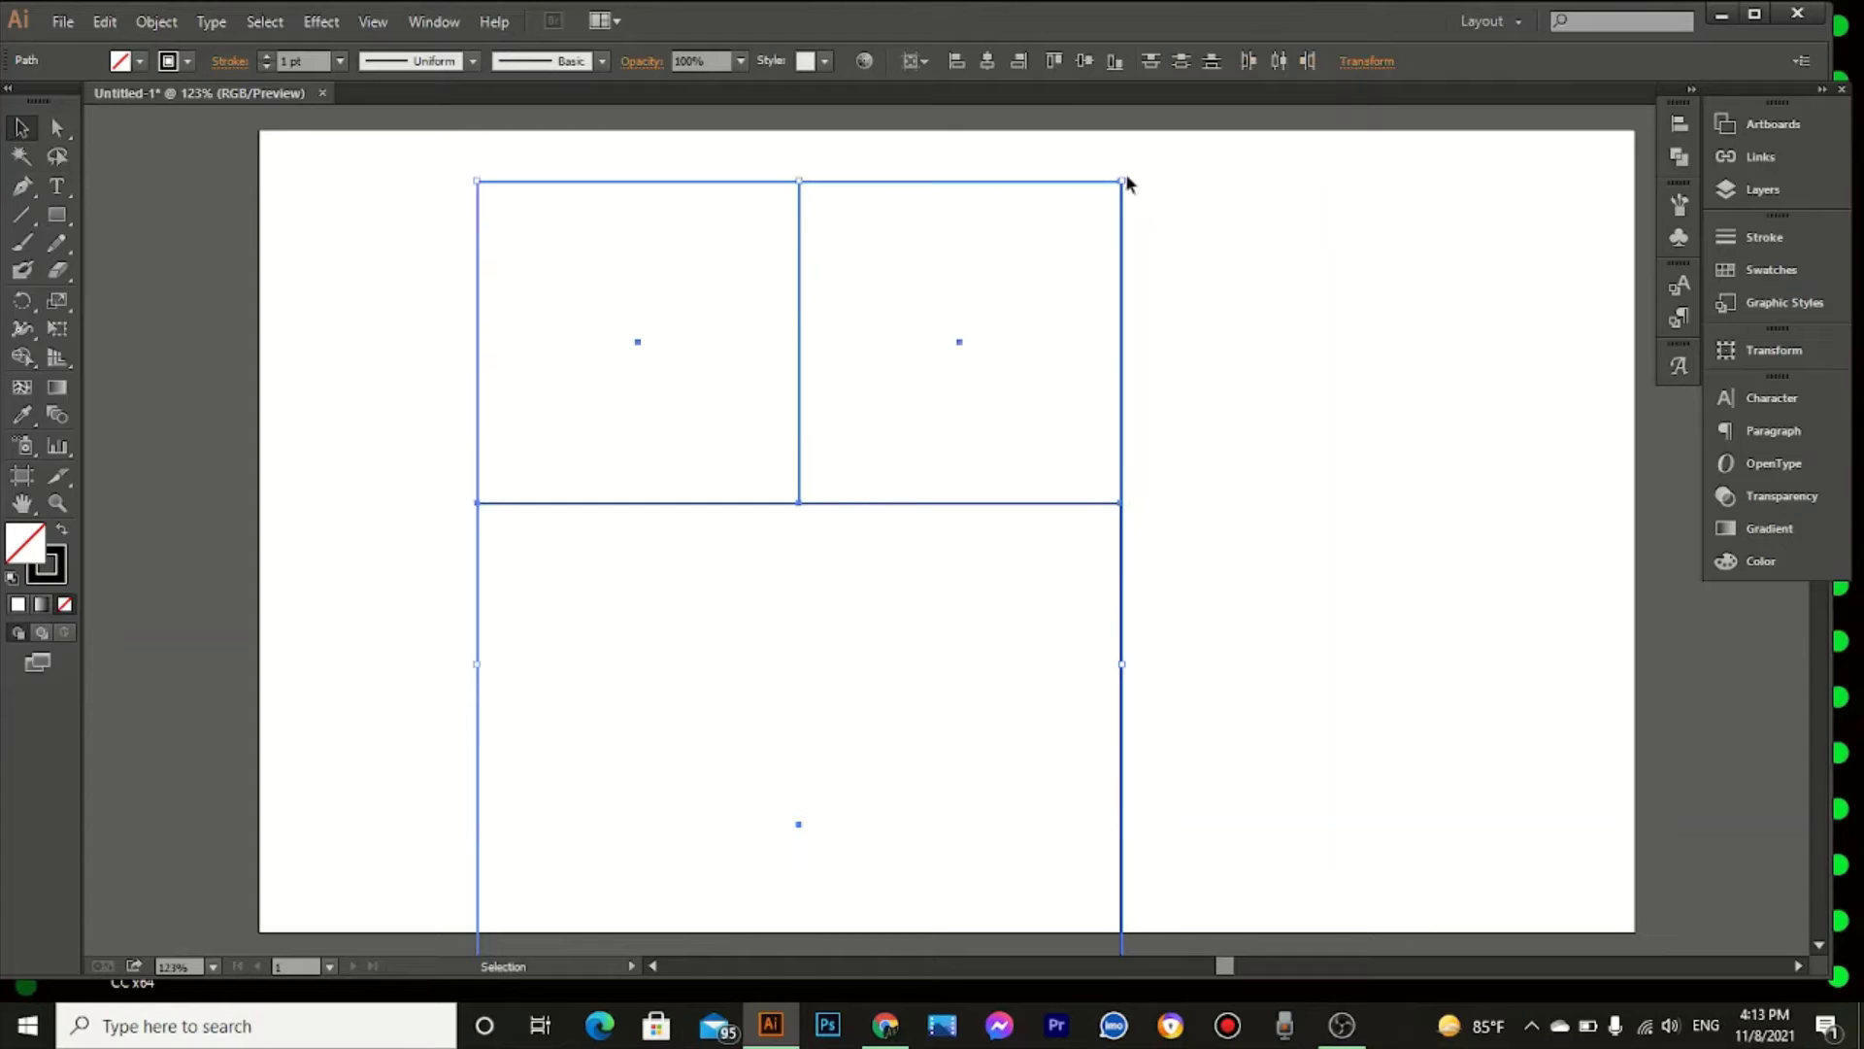
drag(1127, 168, 1169, 749)
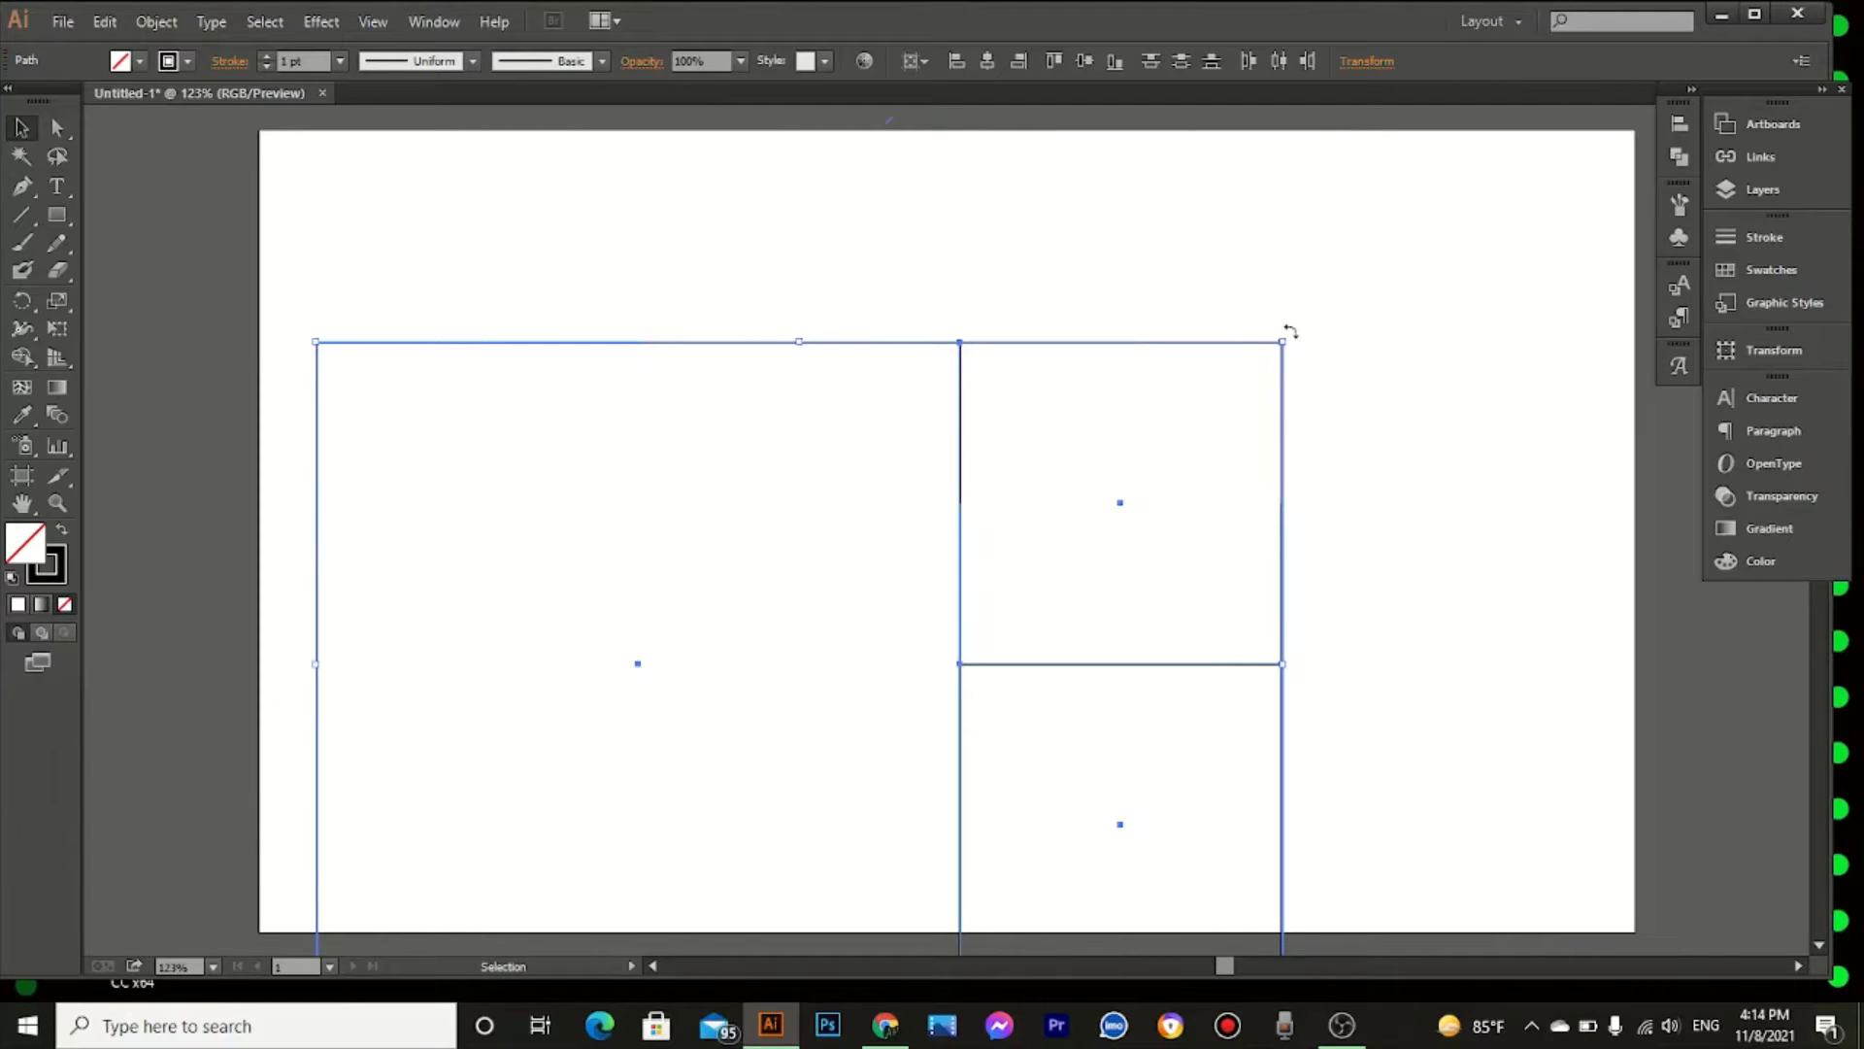
Step: Scale the three squares down proportionally to about 240 pt overall width and move them to the artboard's upper area, right of centre
drag(1282, 340, 1149, 549)
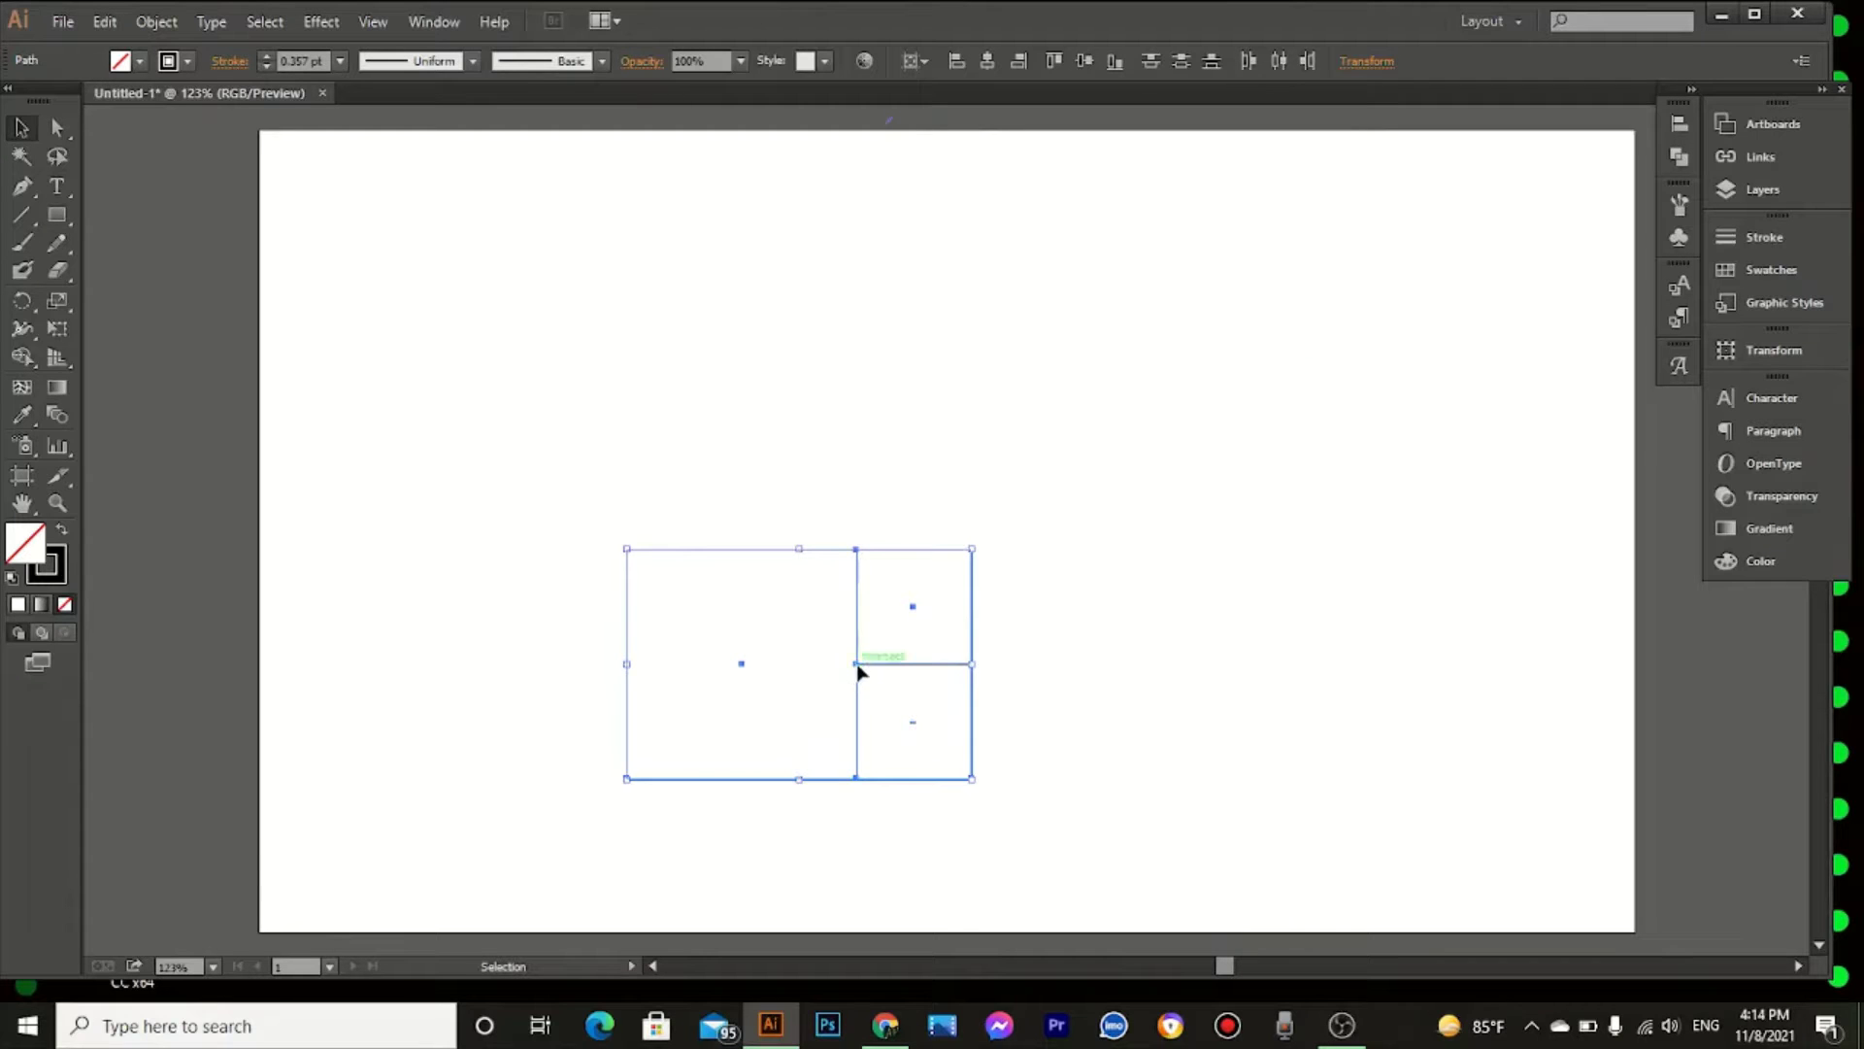
drag(855, 664, 1112, 333)
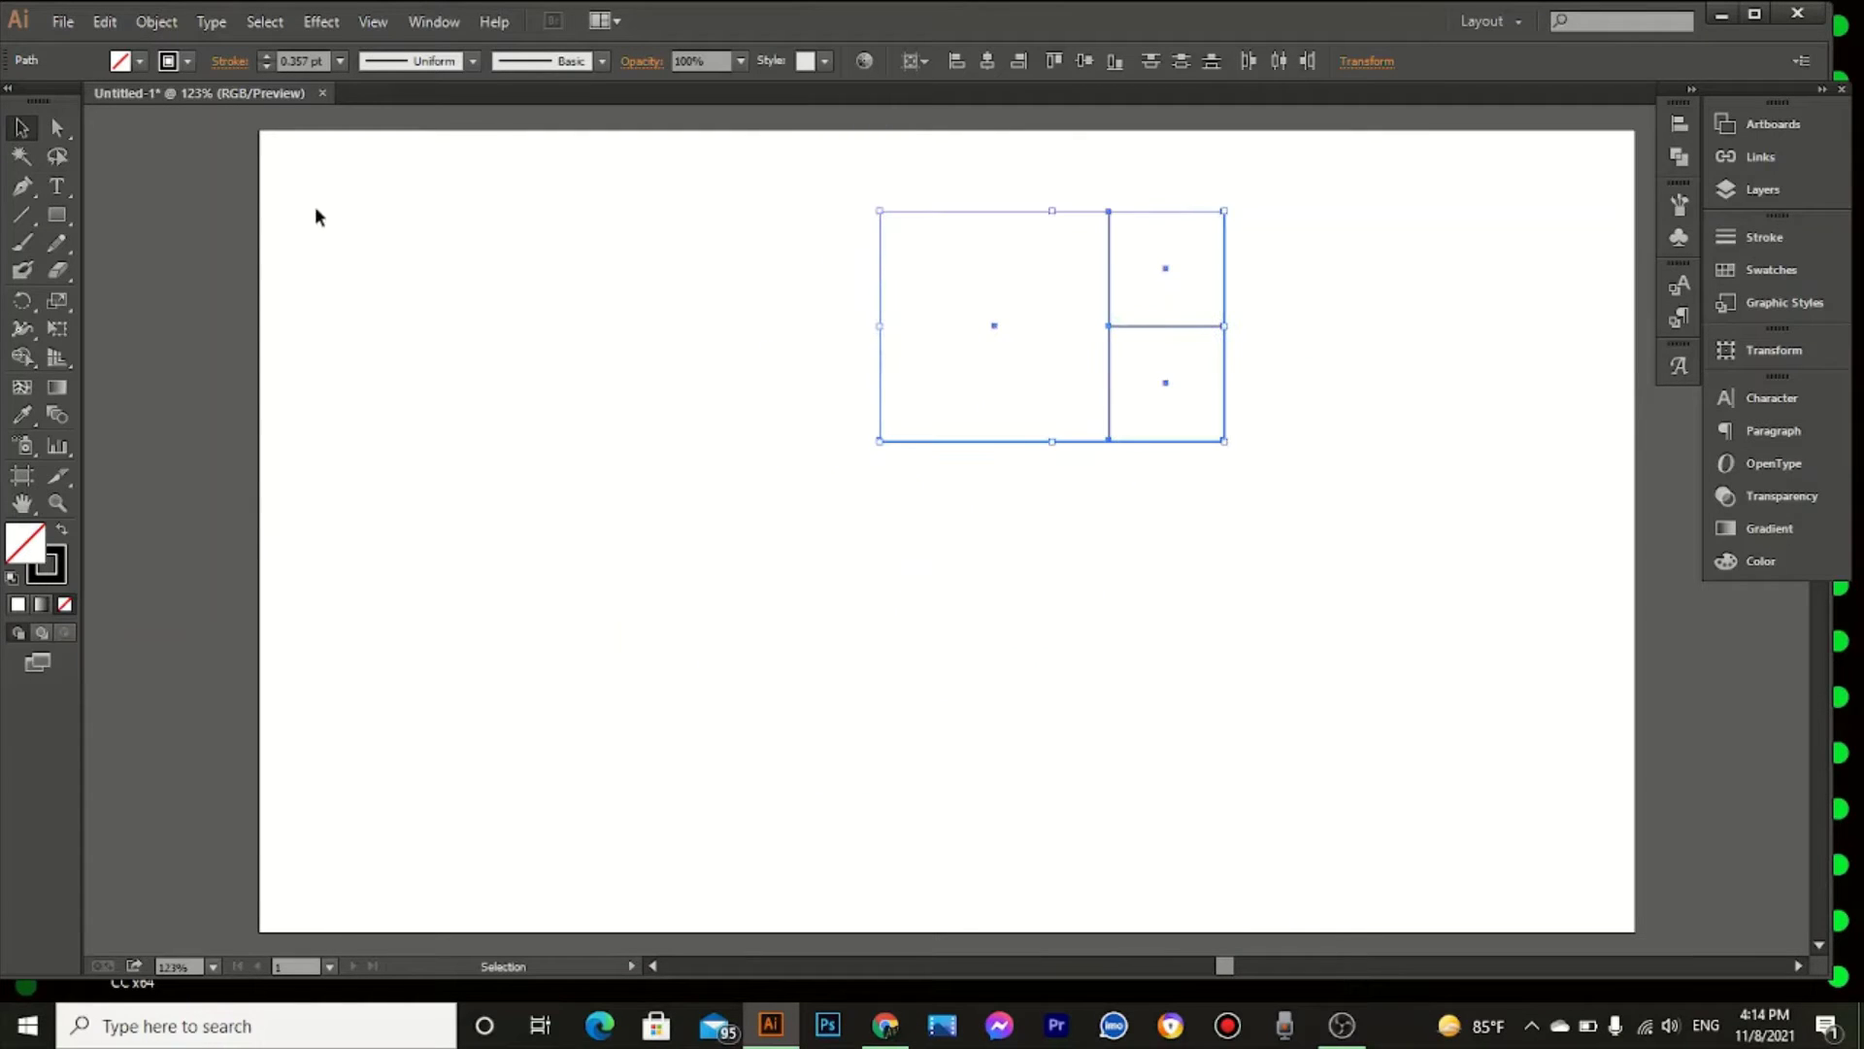
Step: Draw a square about 240 pt wide beneath the three squares and one about 400 pt wide along the left side of the figure
click(56, 215)
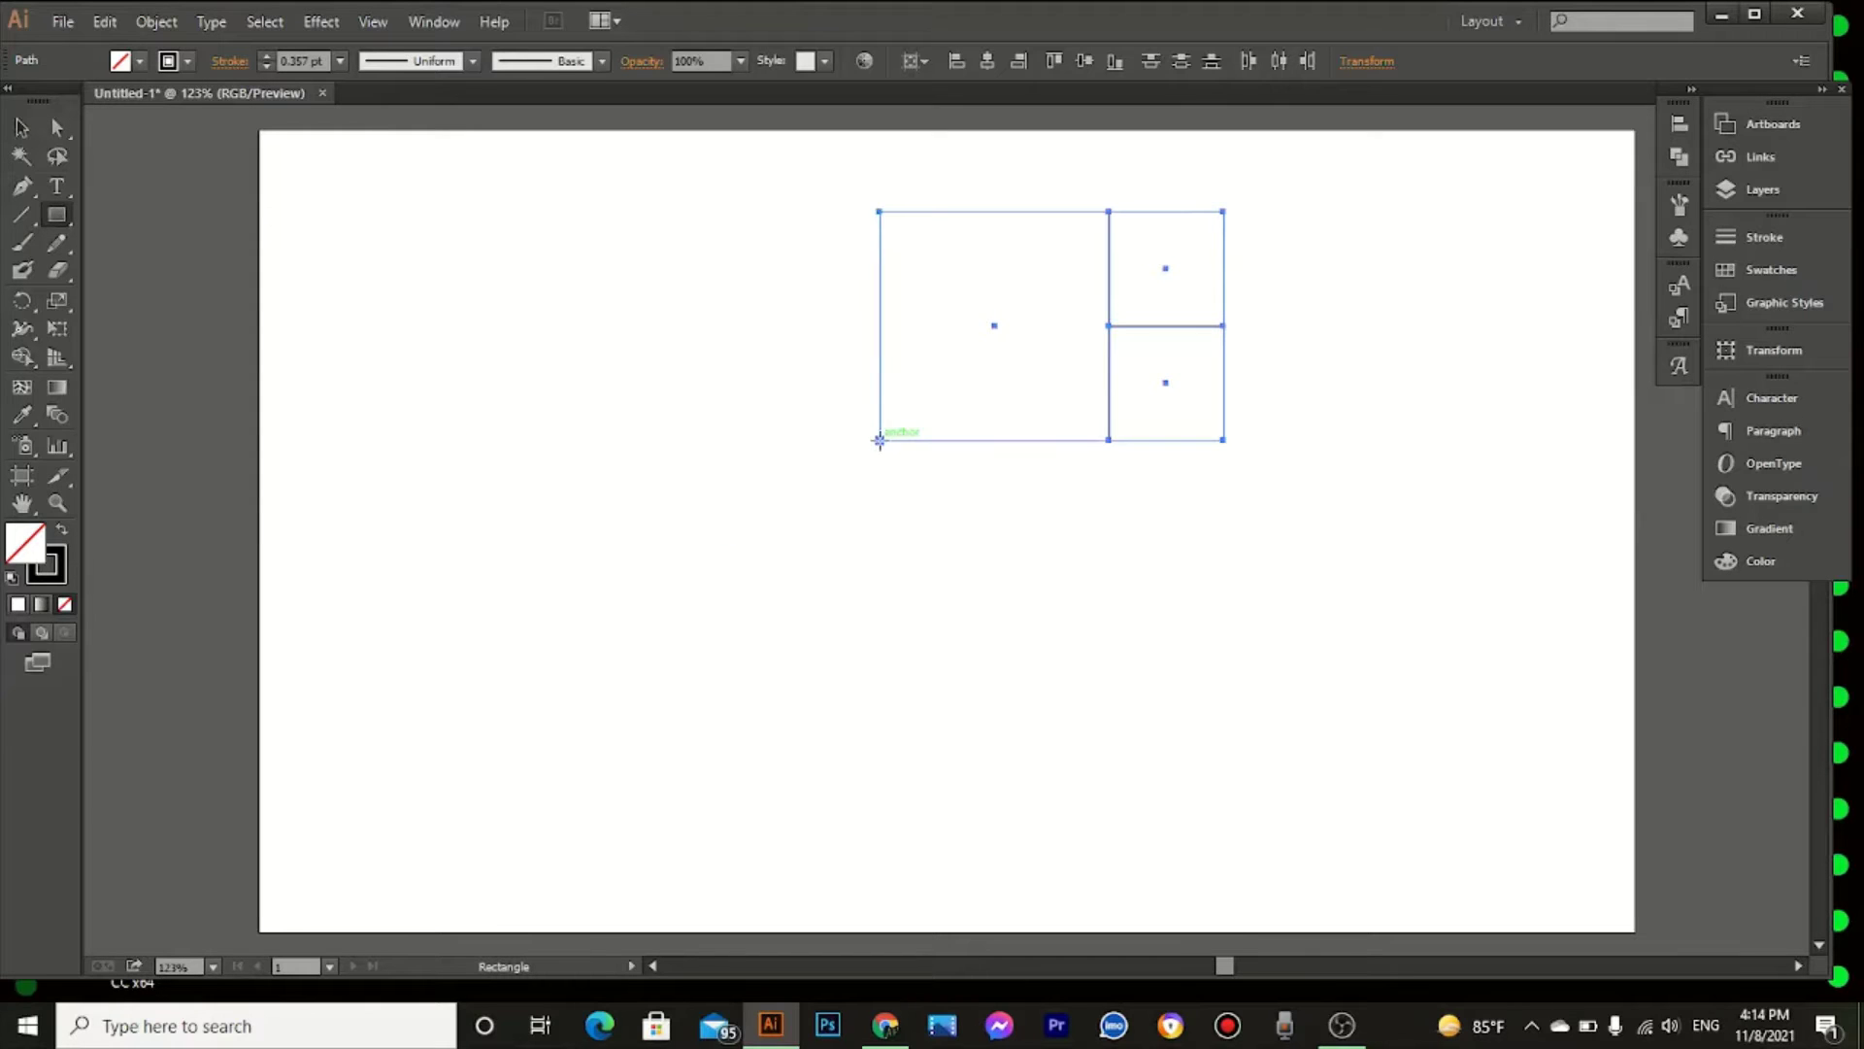
drag(878, 439, 1222, 574)
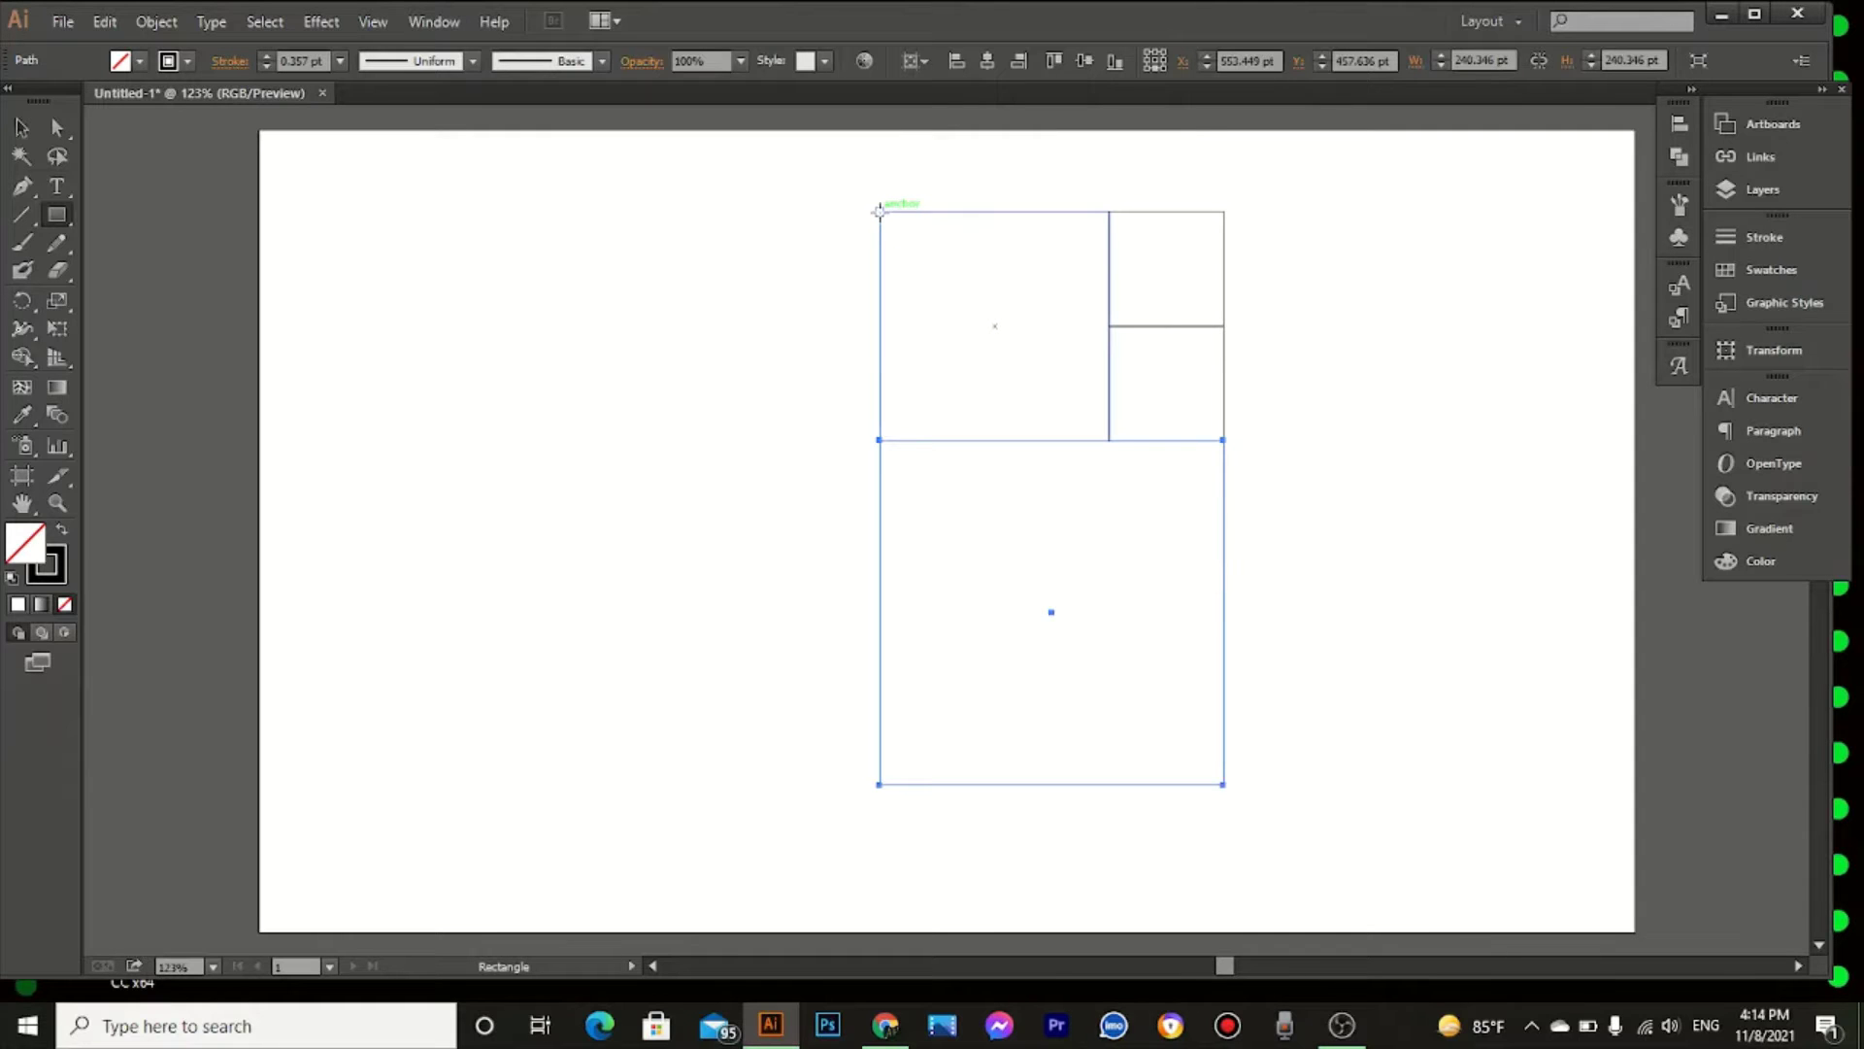
drag(880, 211, 487, 785)
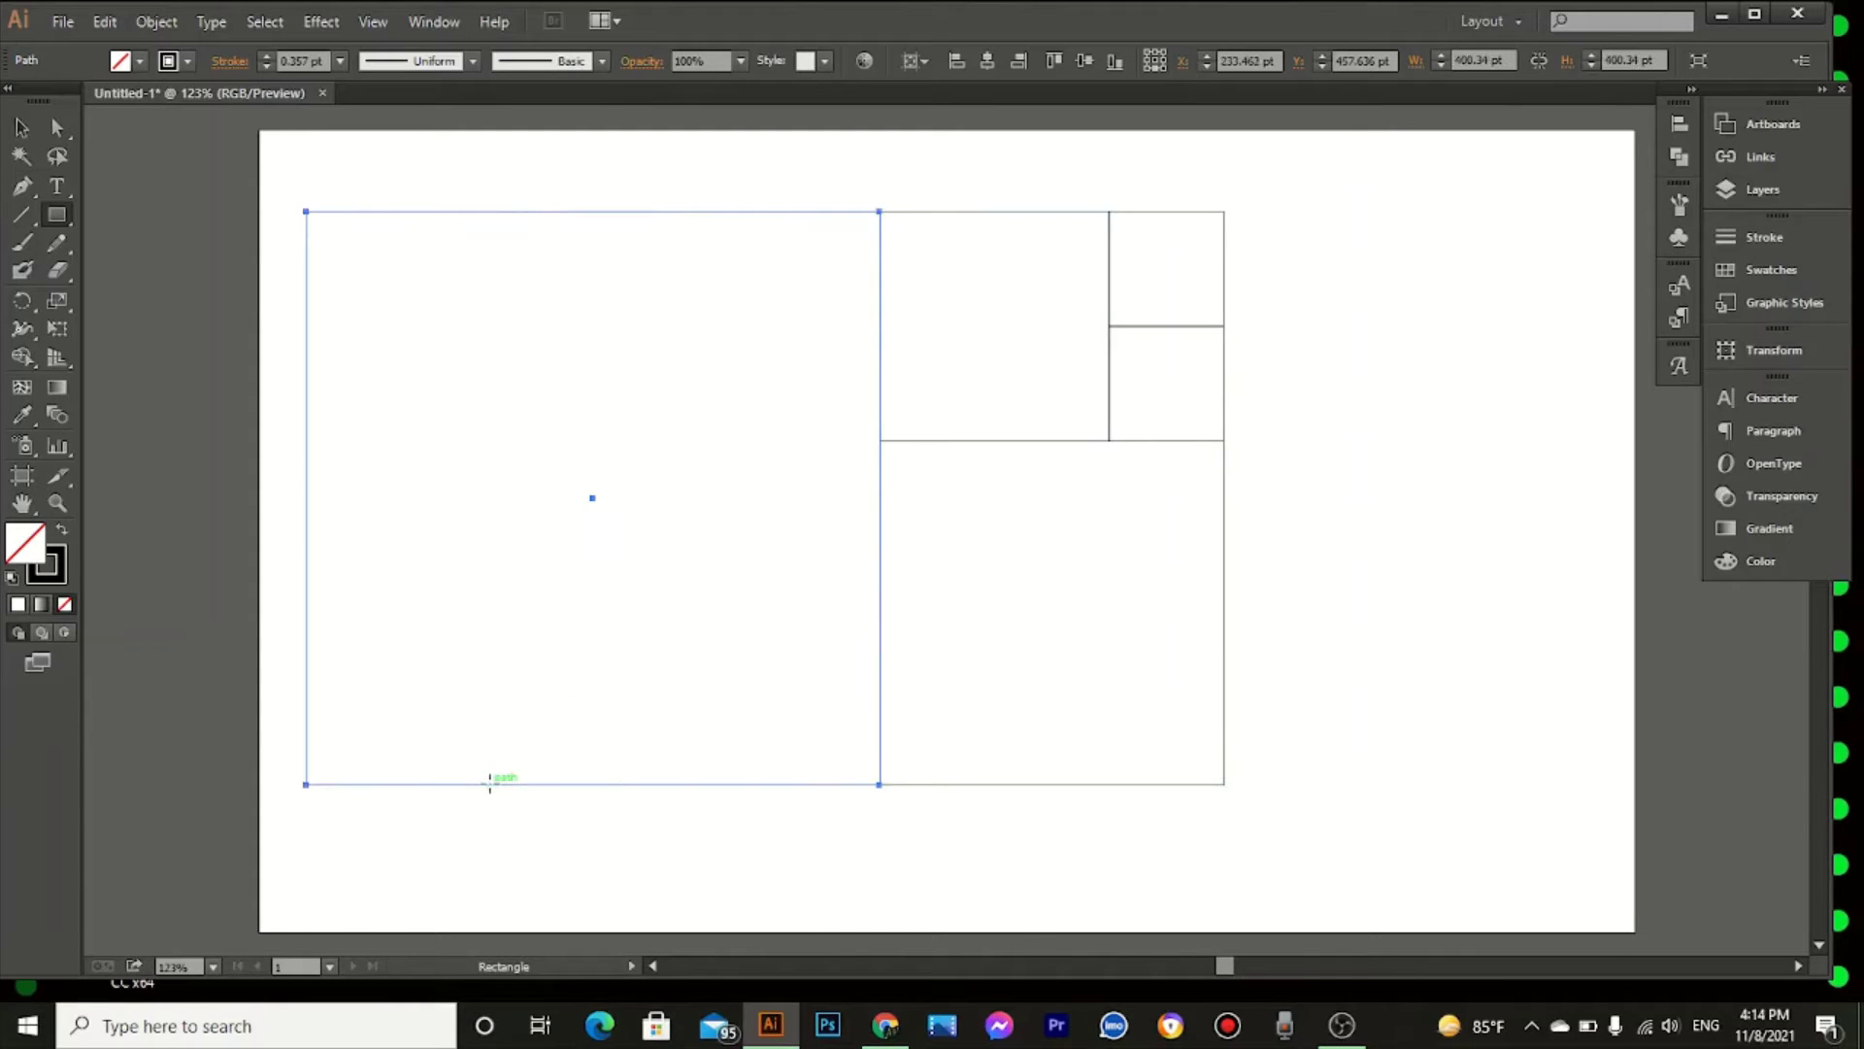
Step: Select all five squares and rotate them together 90° clockwise
click(20, 128)
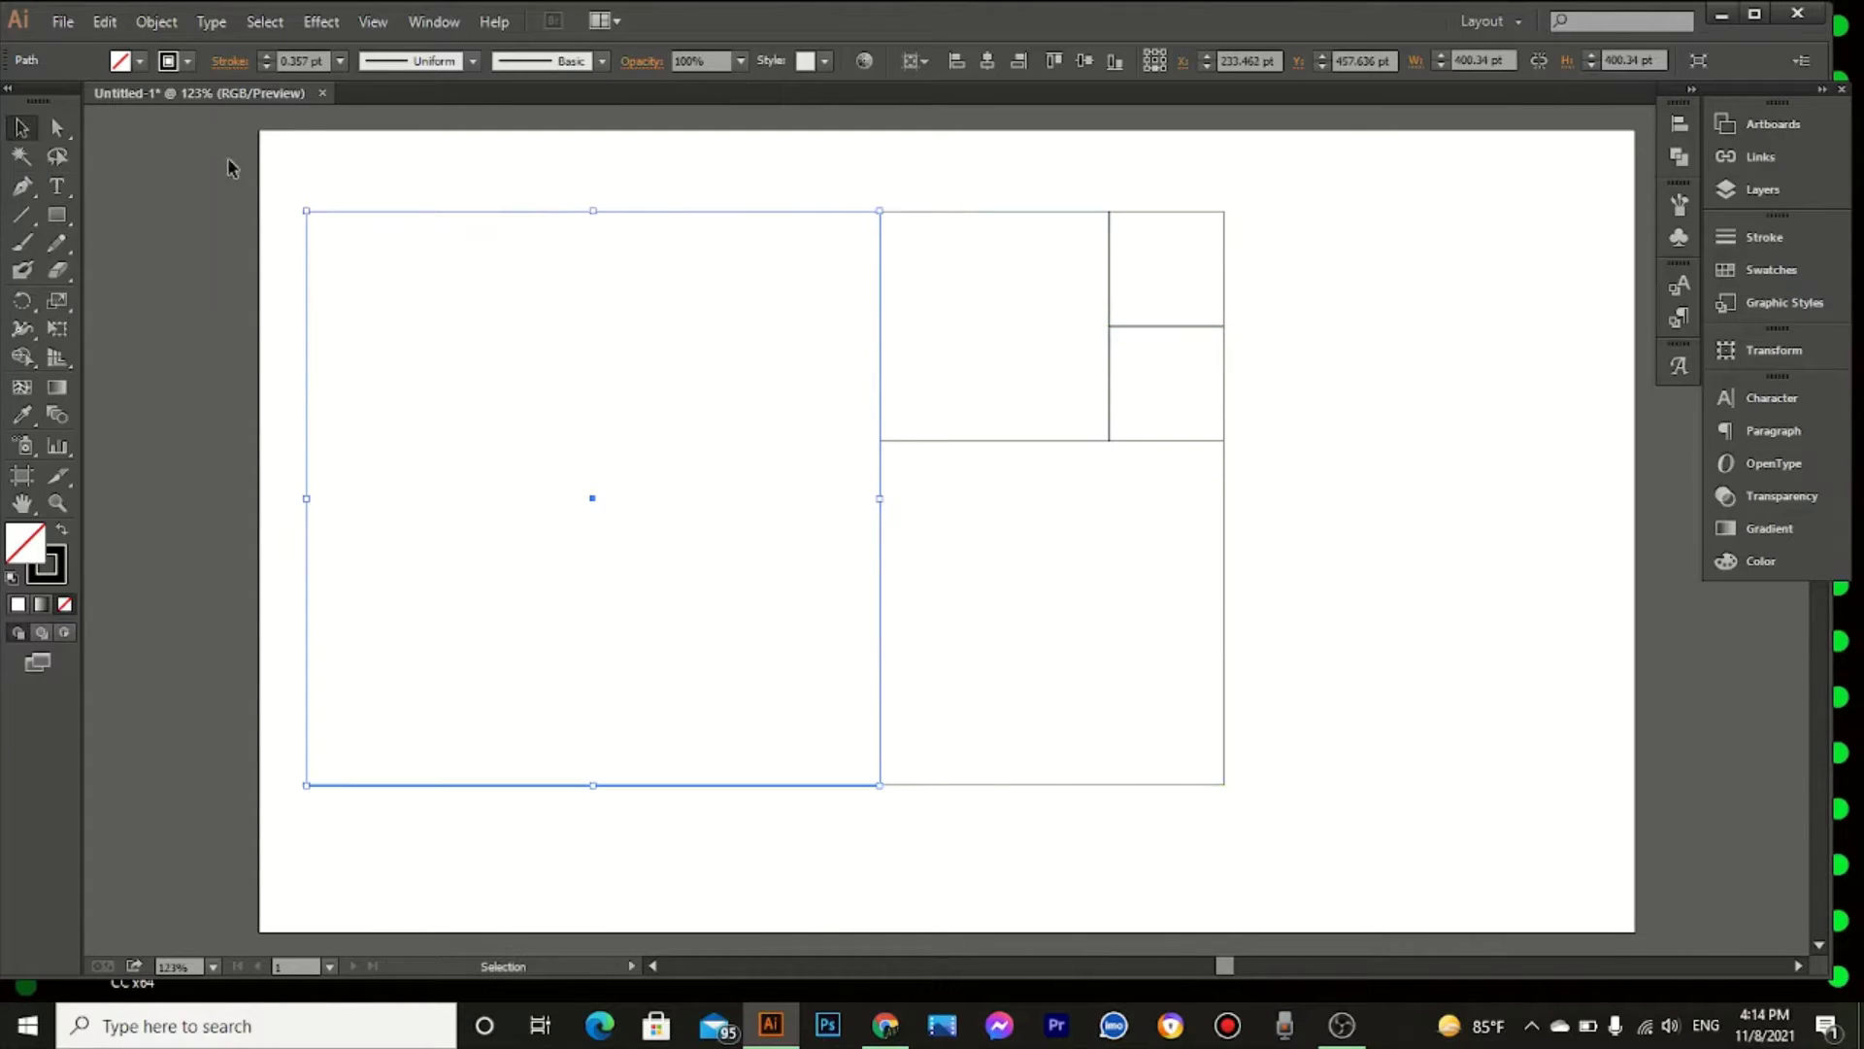
mouse_move(452, 163)
mouse_down()
mouse_move(607, 316)
mouse_move(1156, 645)
mouse_up()
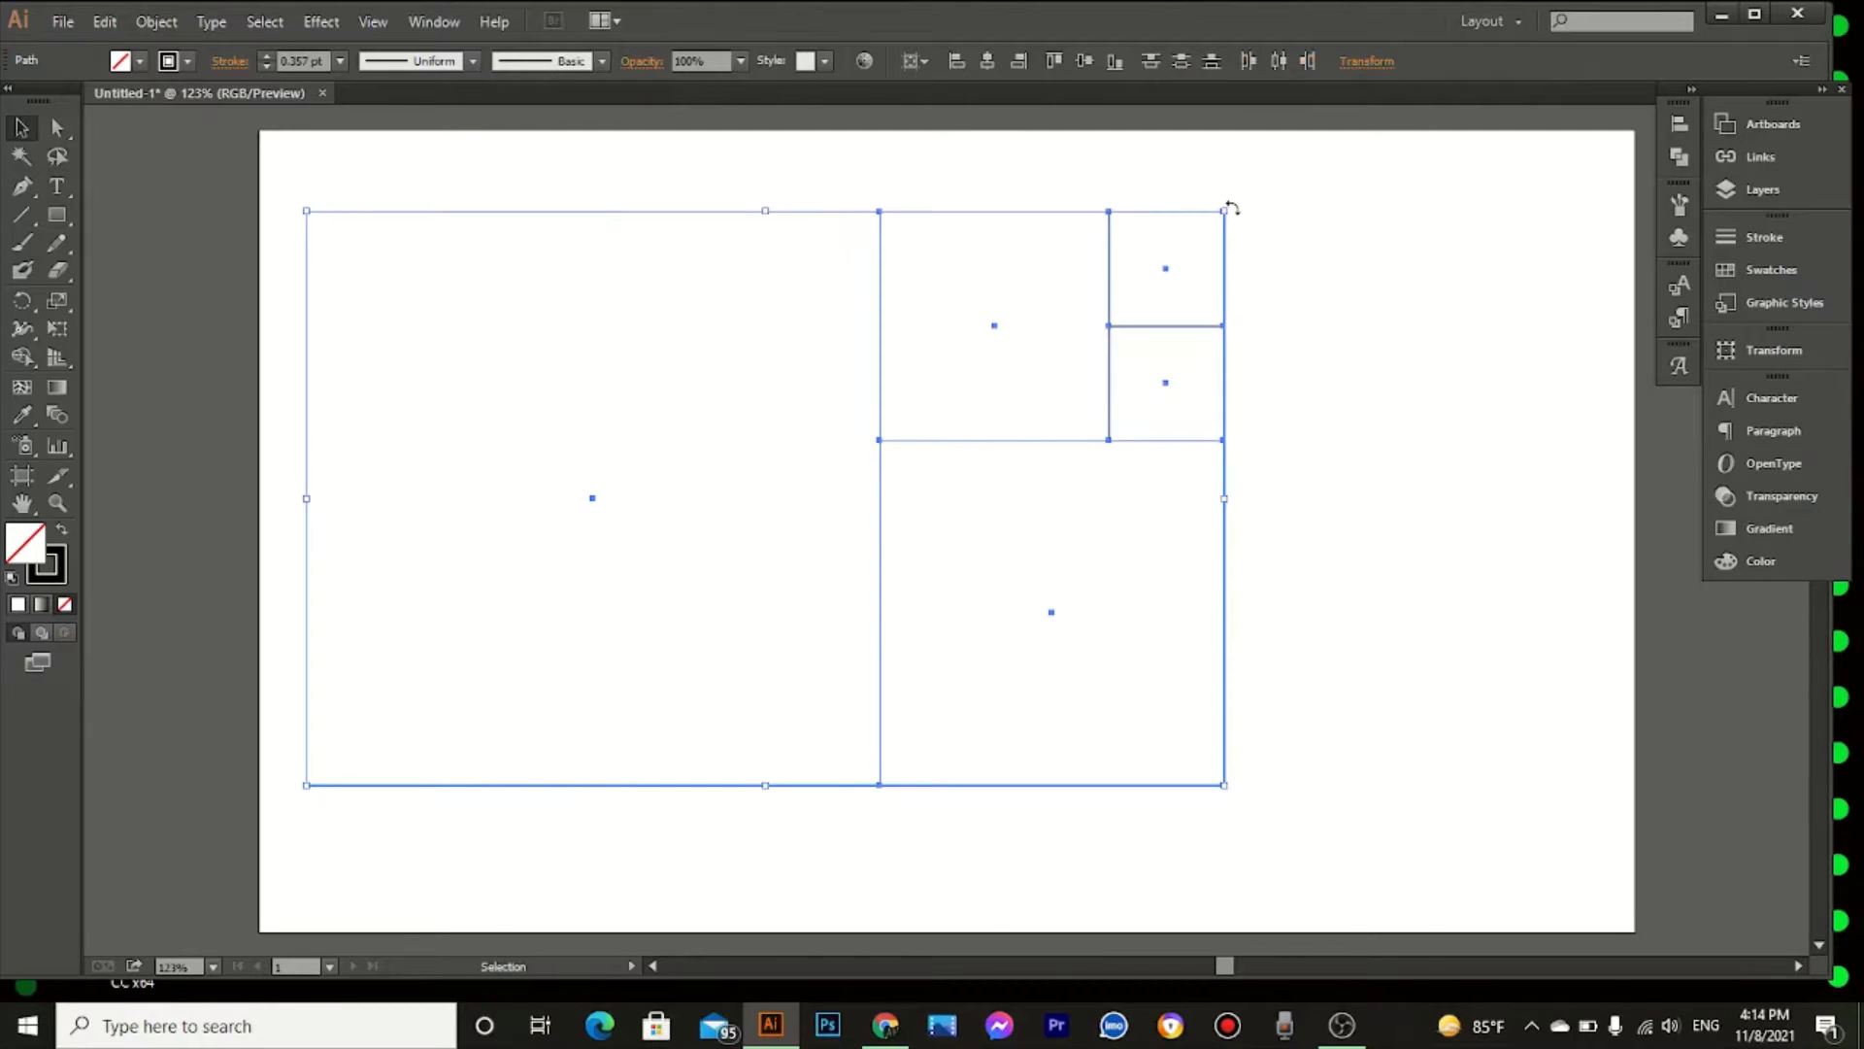
drag(1230, 207, 882, 756)
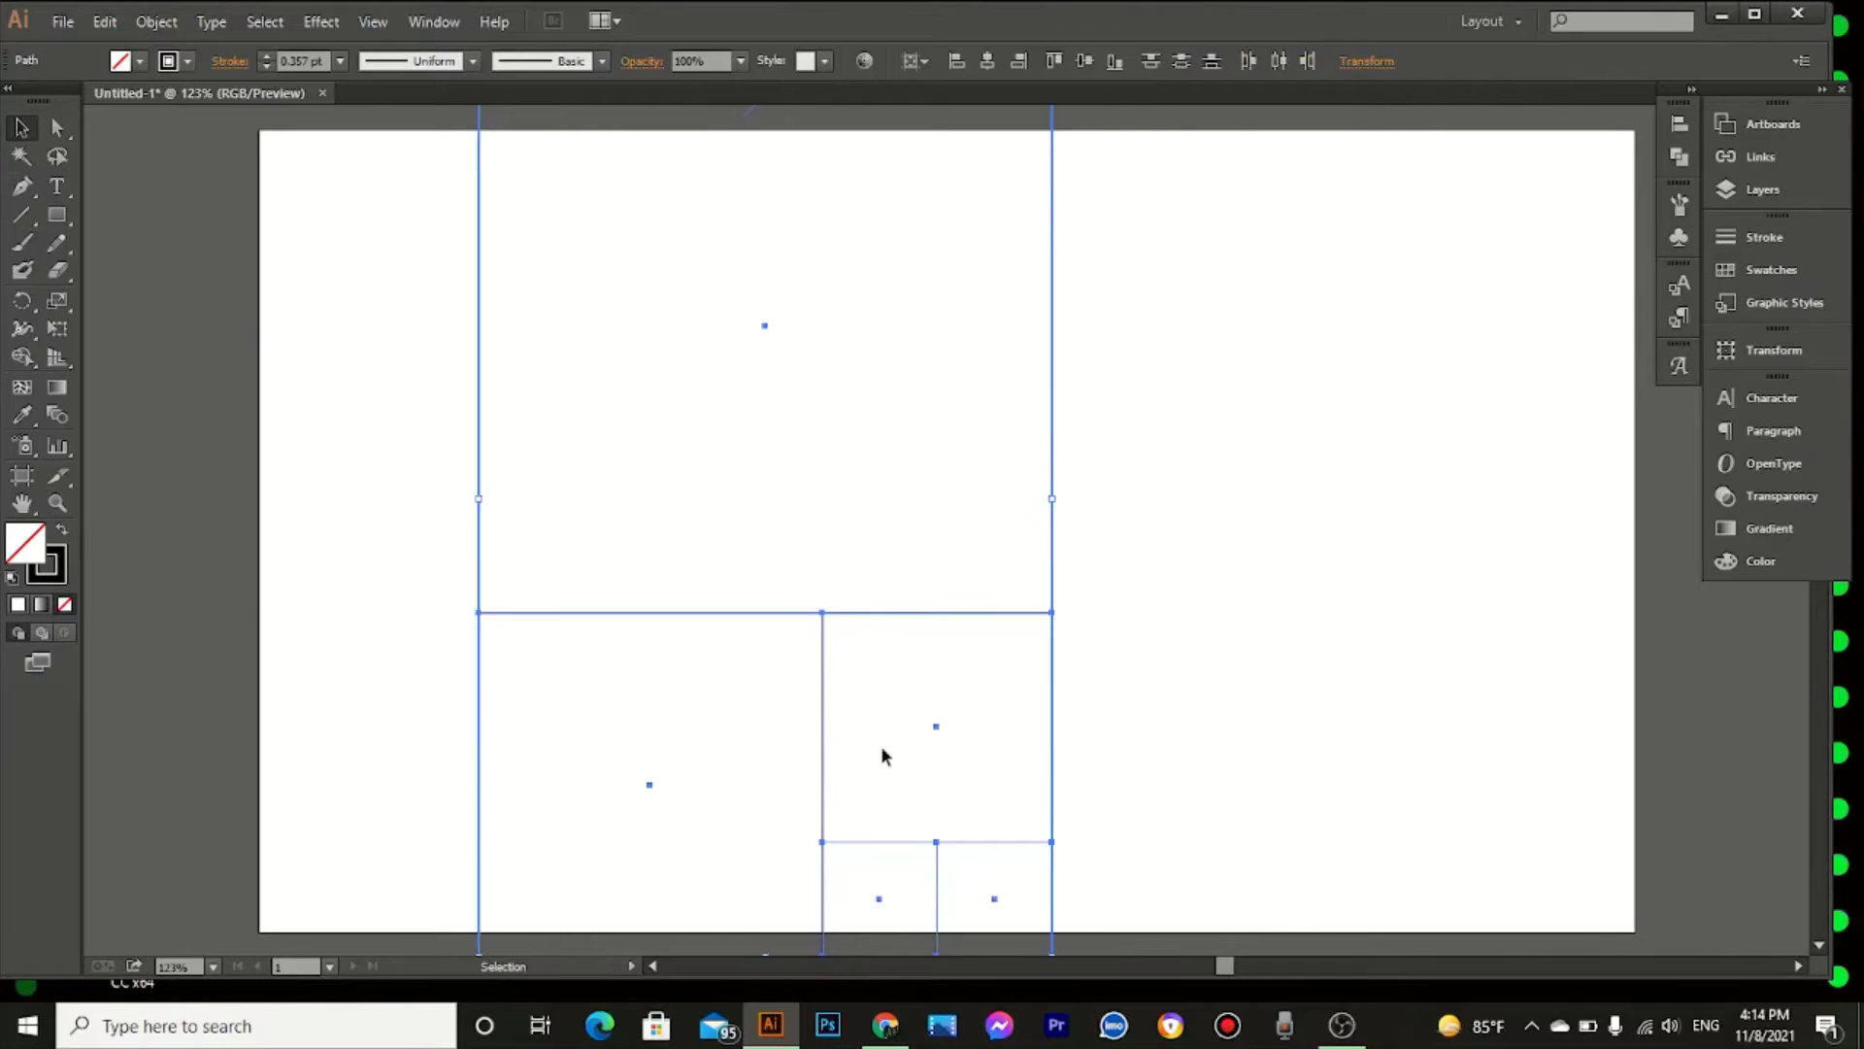
click(1049, 615)
drag(1053, 505, 936, 516)
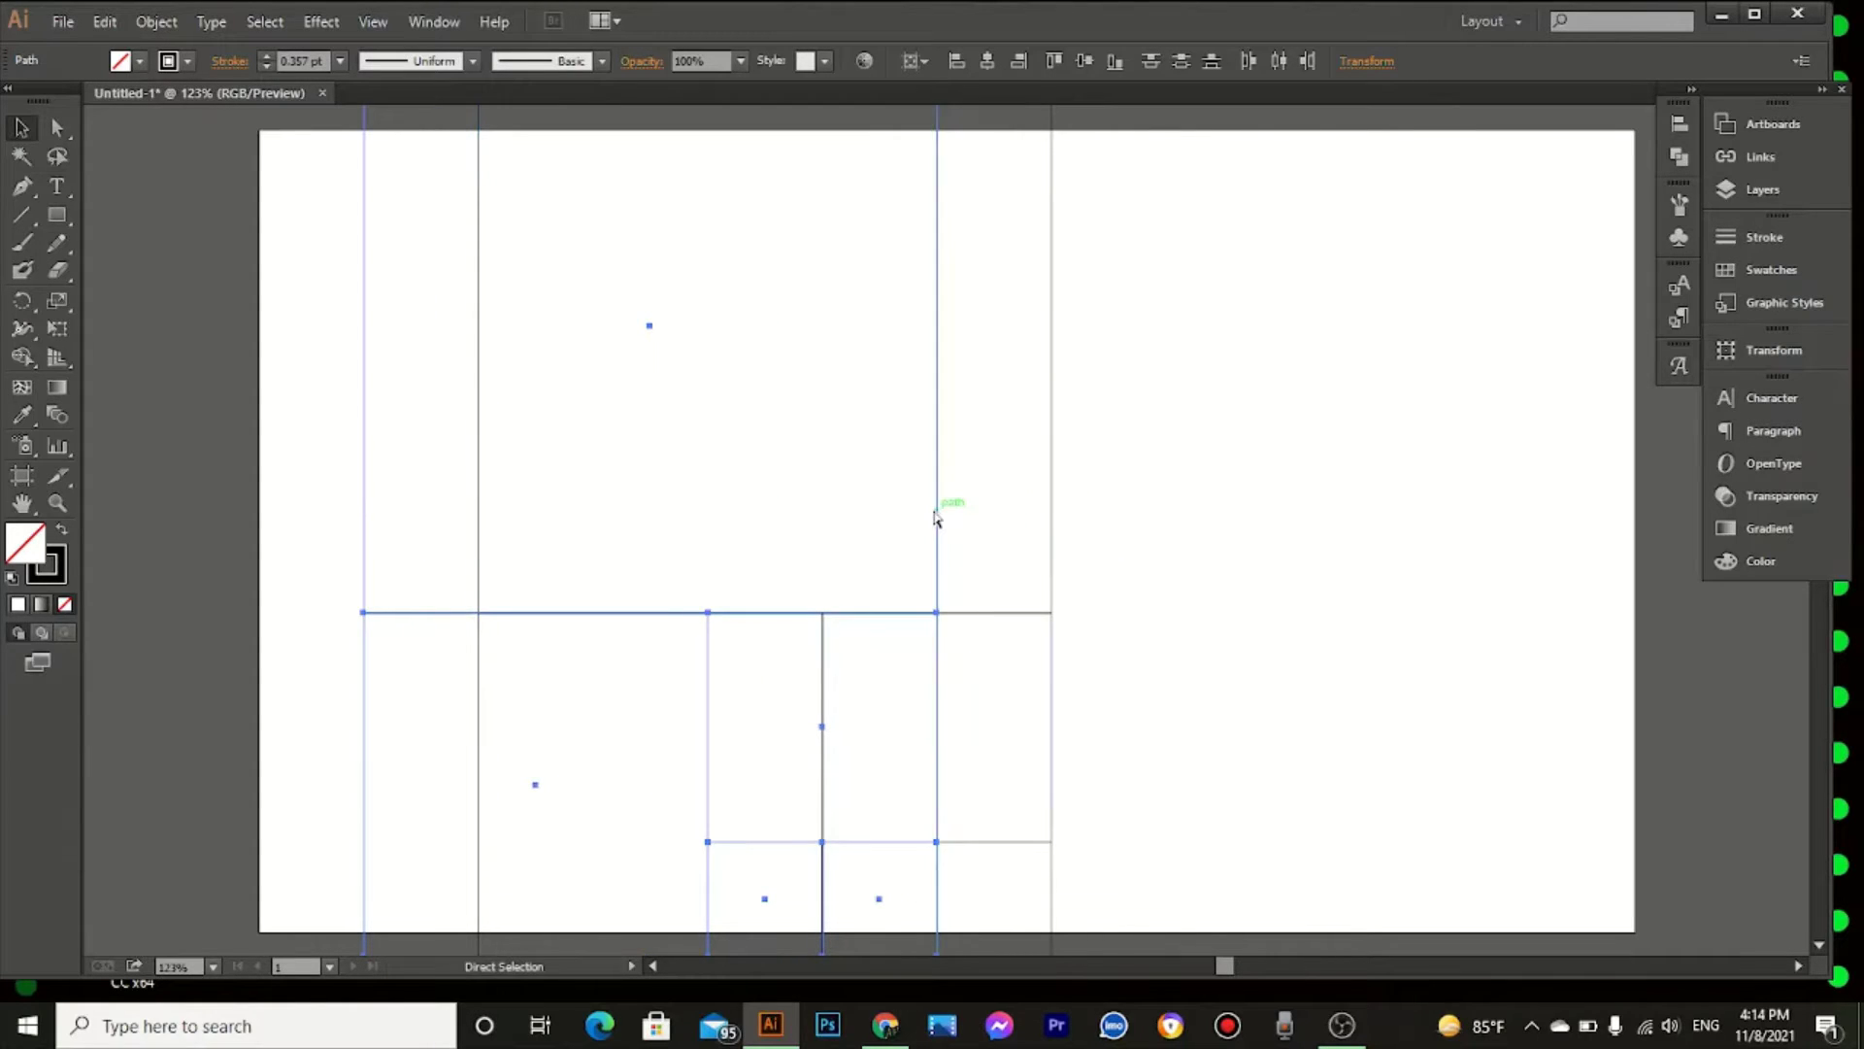
key(ctrl+z)
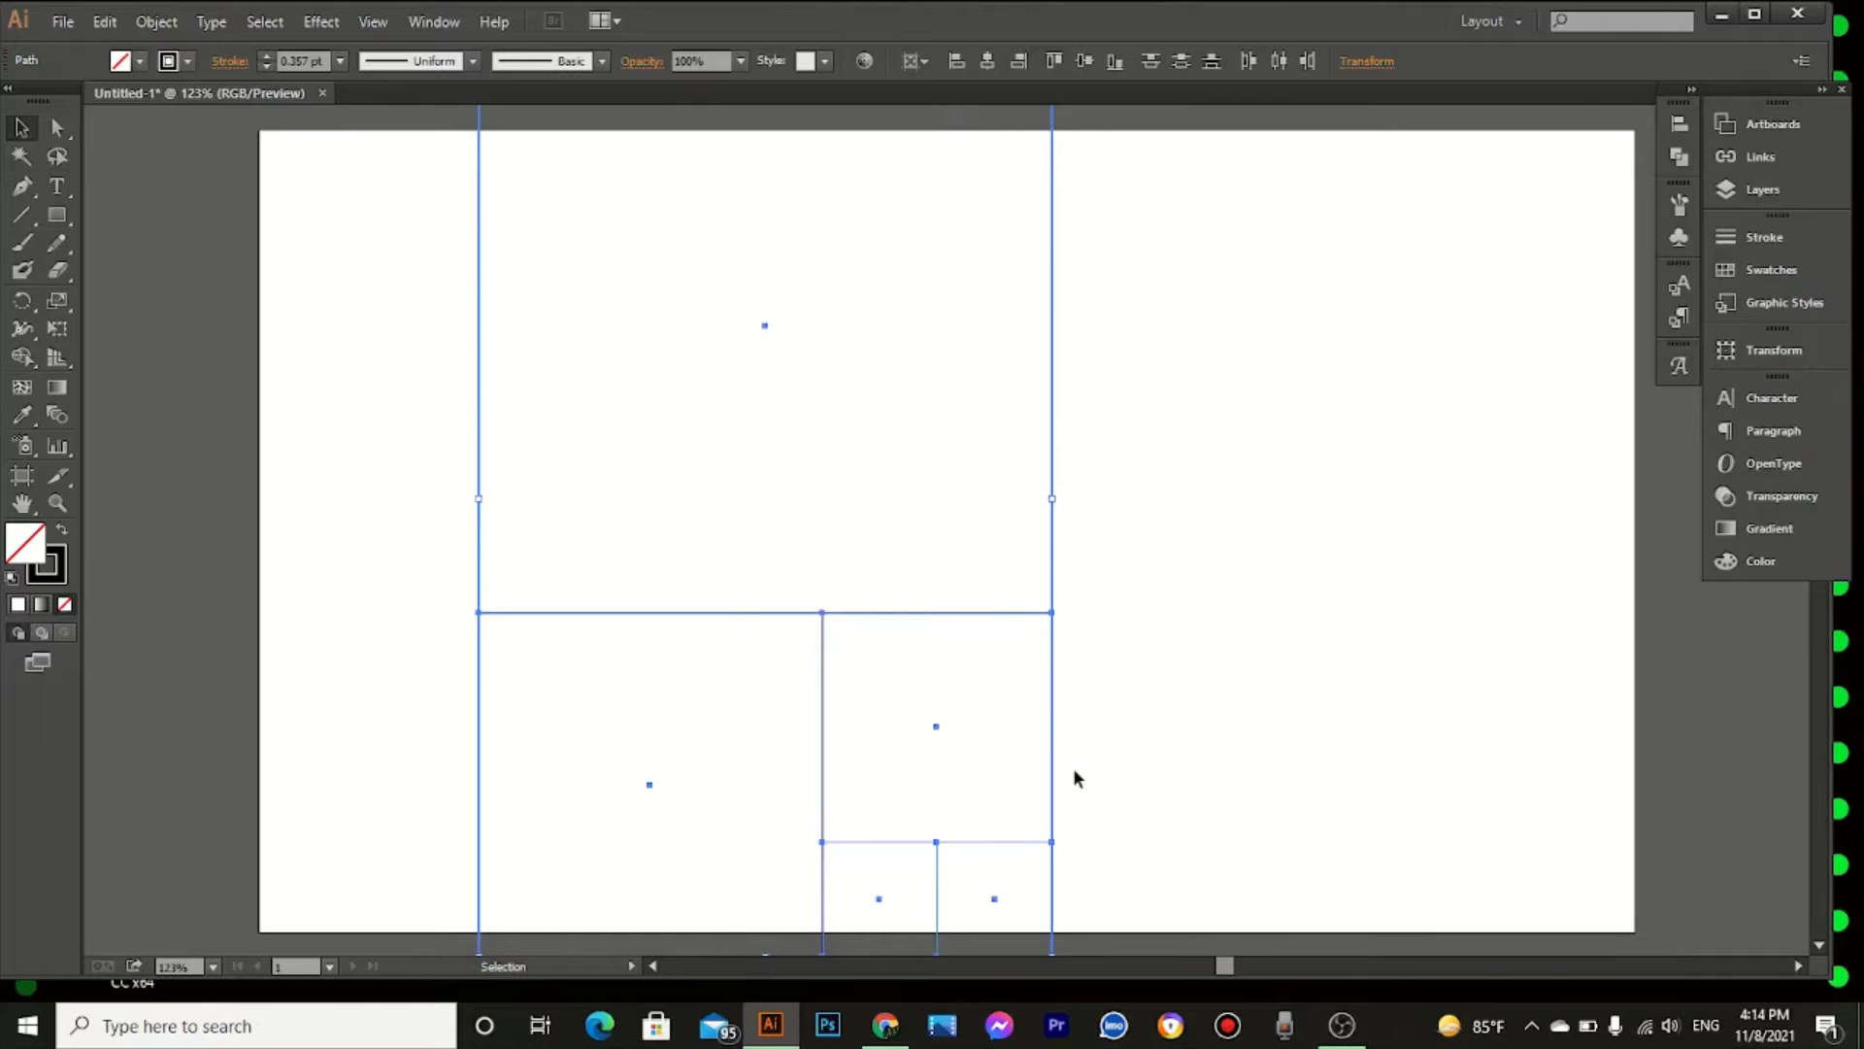
Step: Scale the five squares down proportionally around their common centre to under a third of their size, and deselect them
scroll(1074, 778, down, 3)
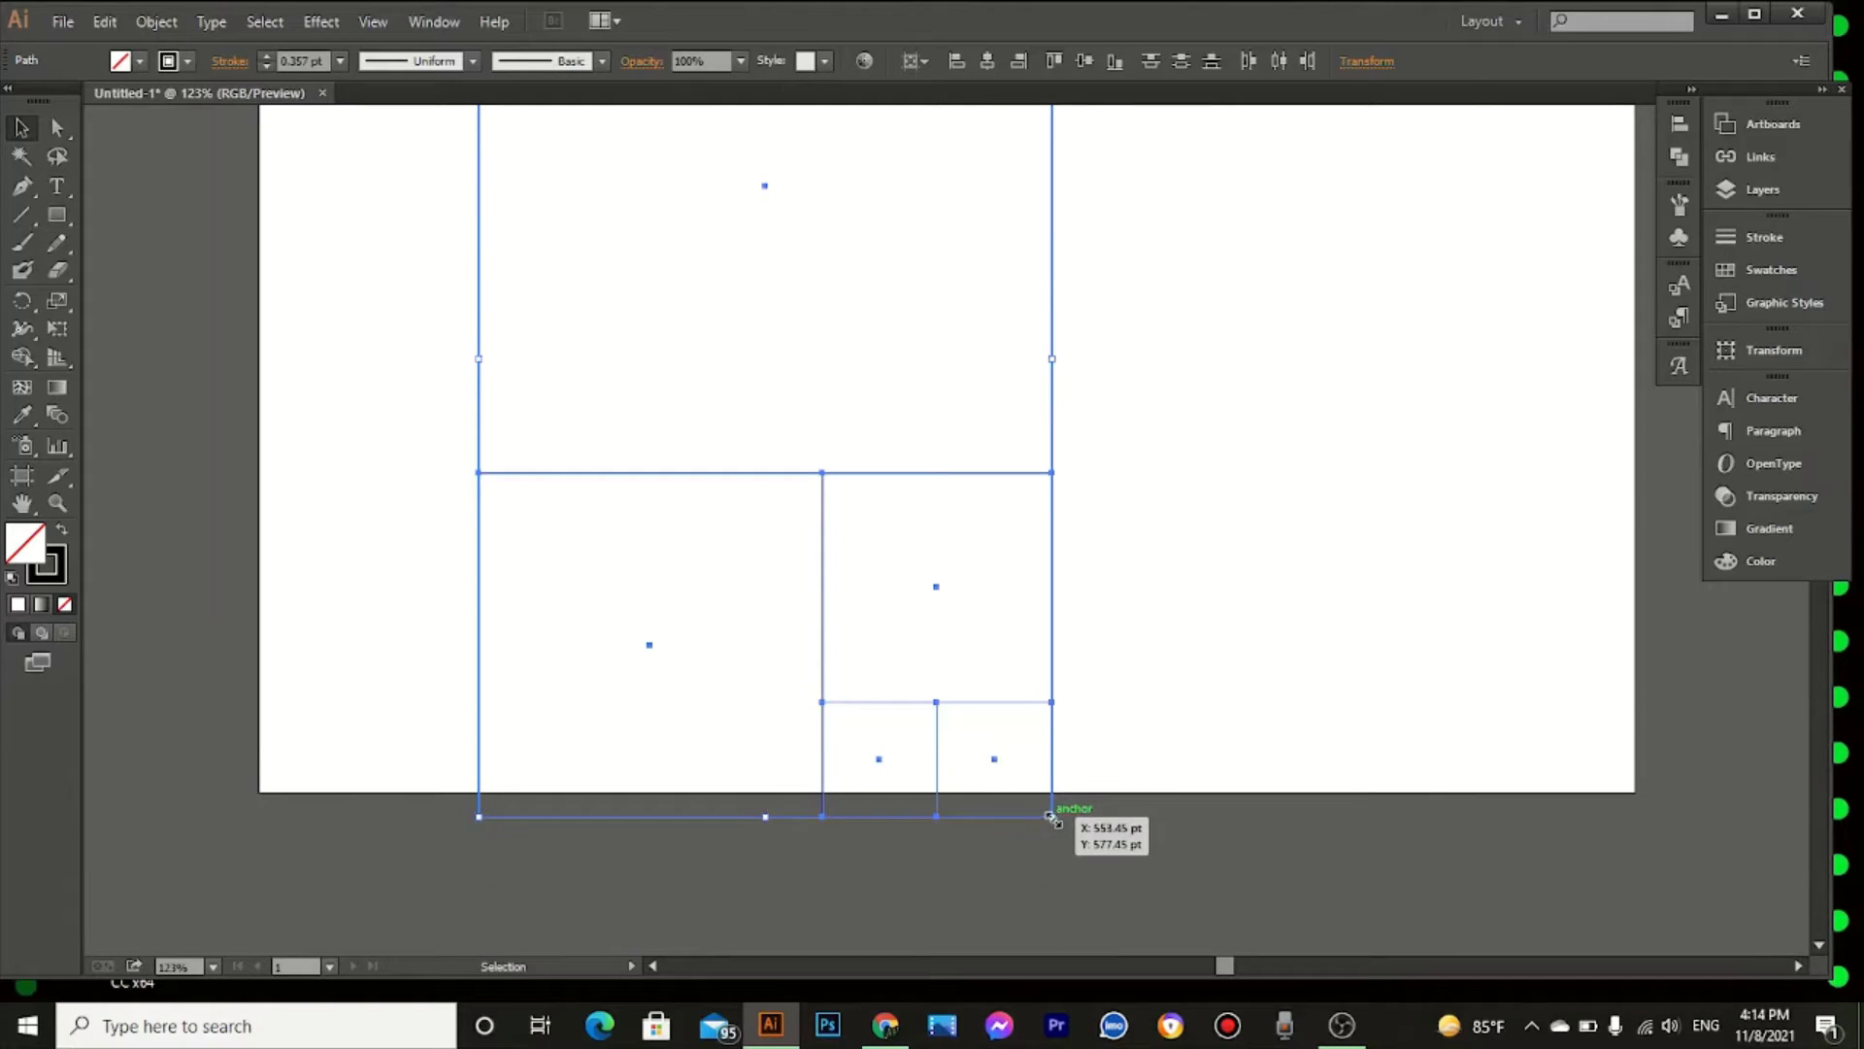
drag(1052, 816, 854, 552)
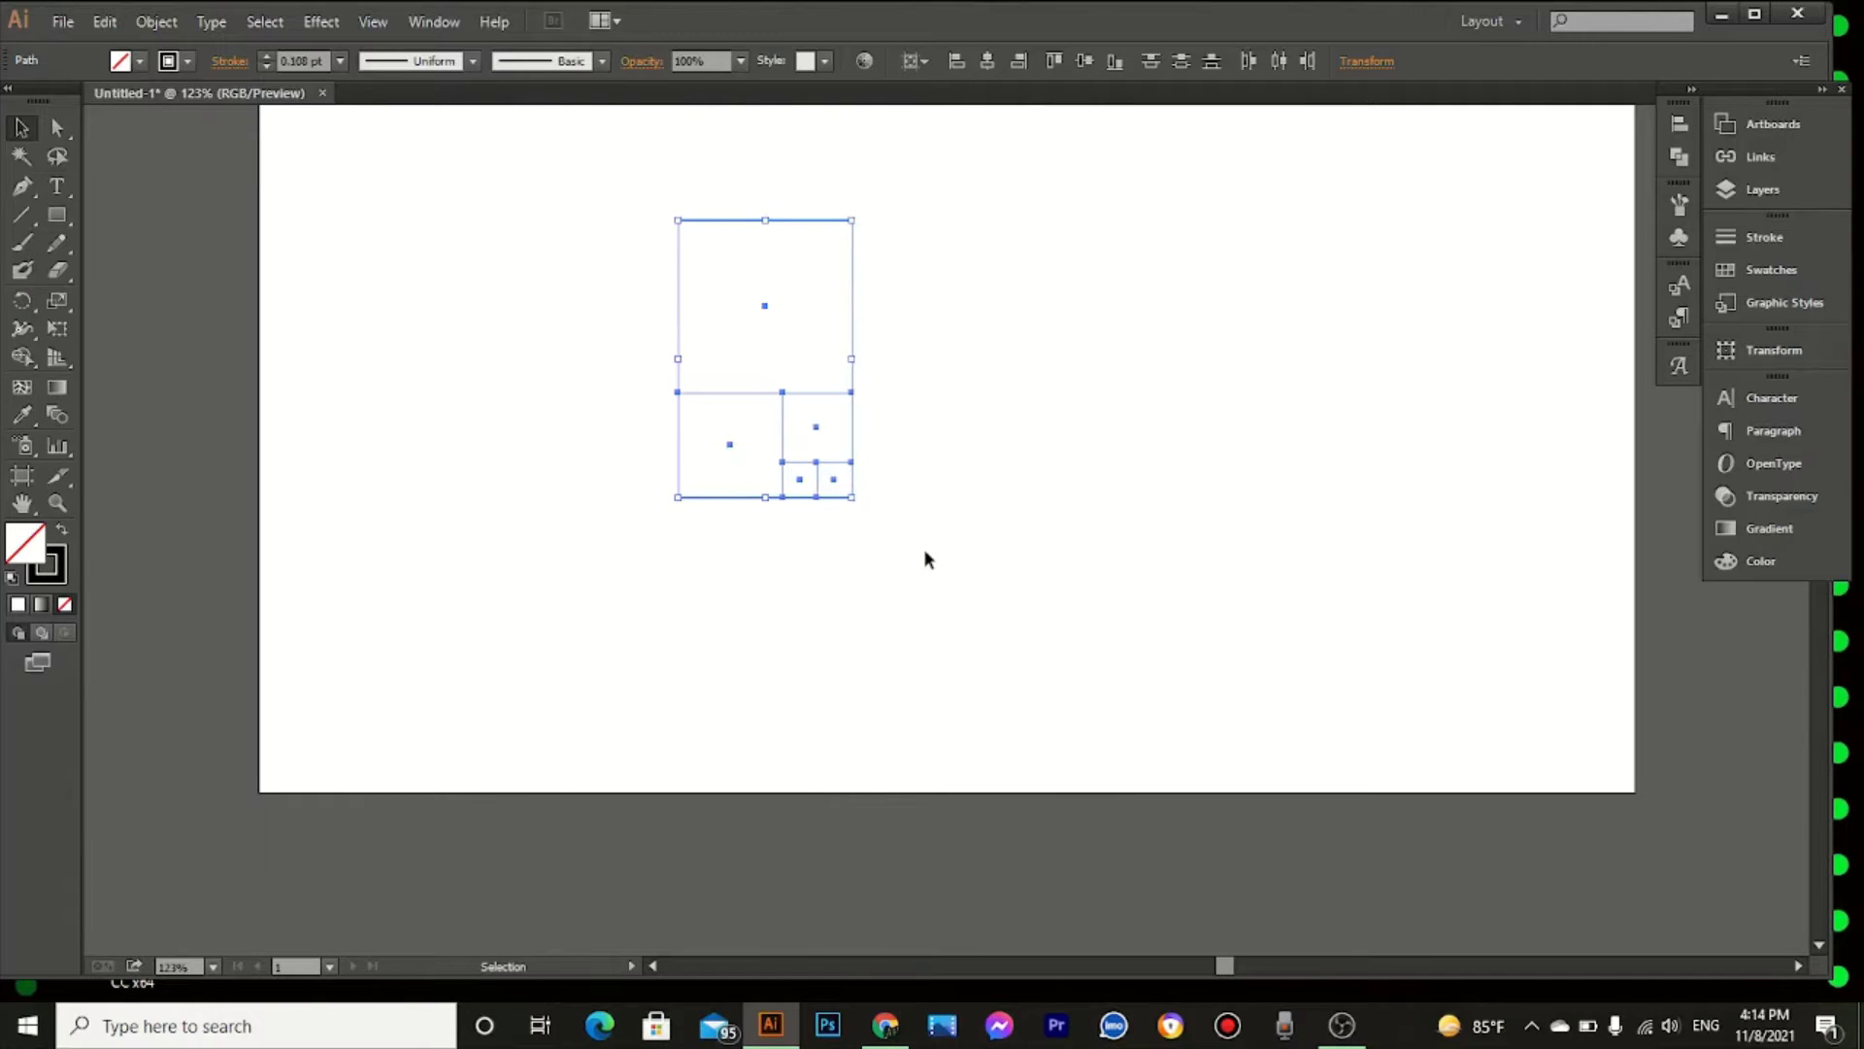
click(924, 550)
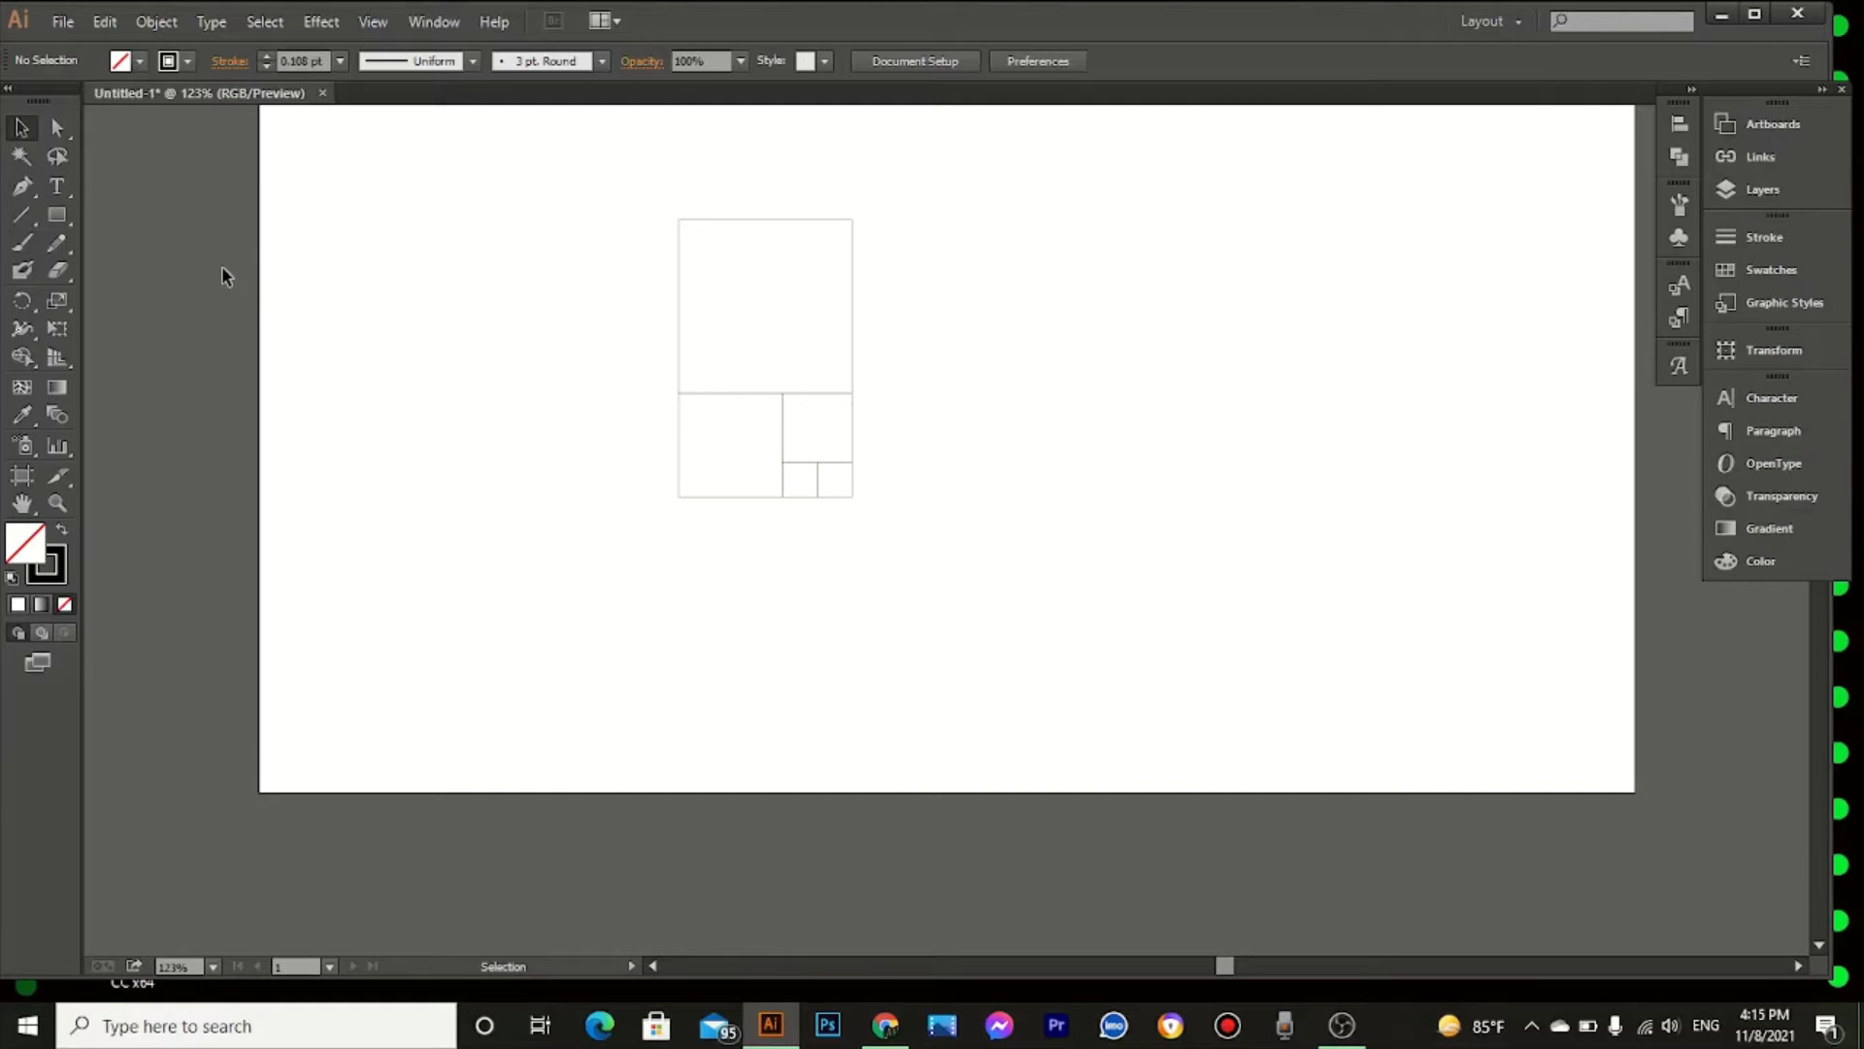
Step: Draw circles about 24 pt wide inside the two smallest squares and one about 46 pt wide inside the square above them
key(l)
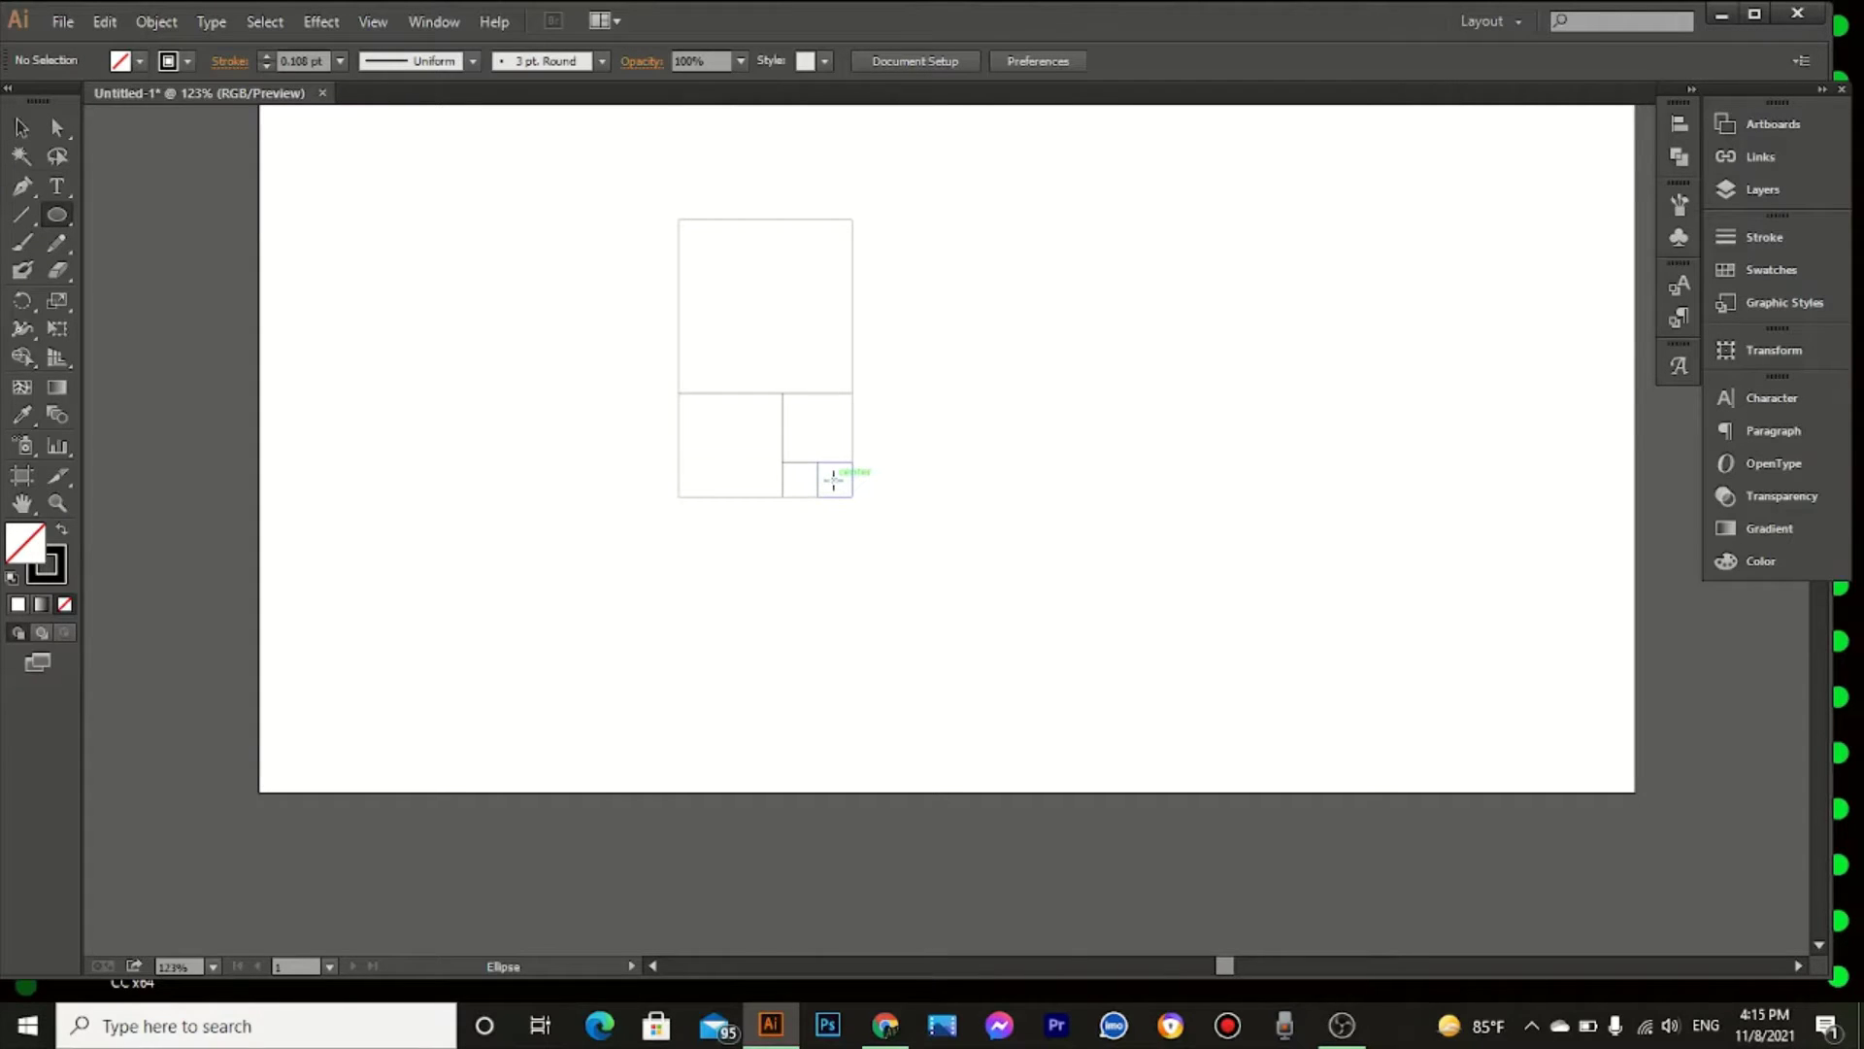
drag(834, 479, 846, 499)
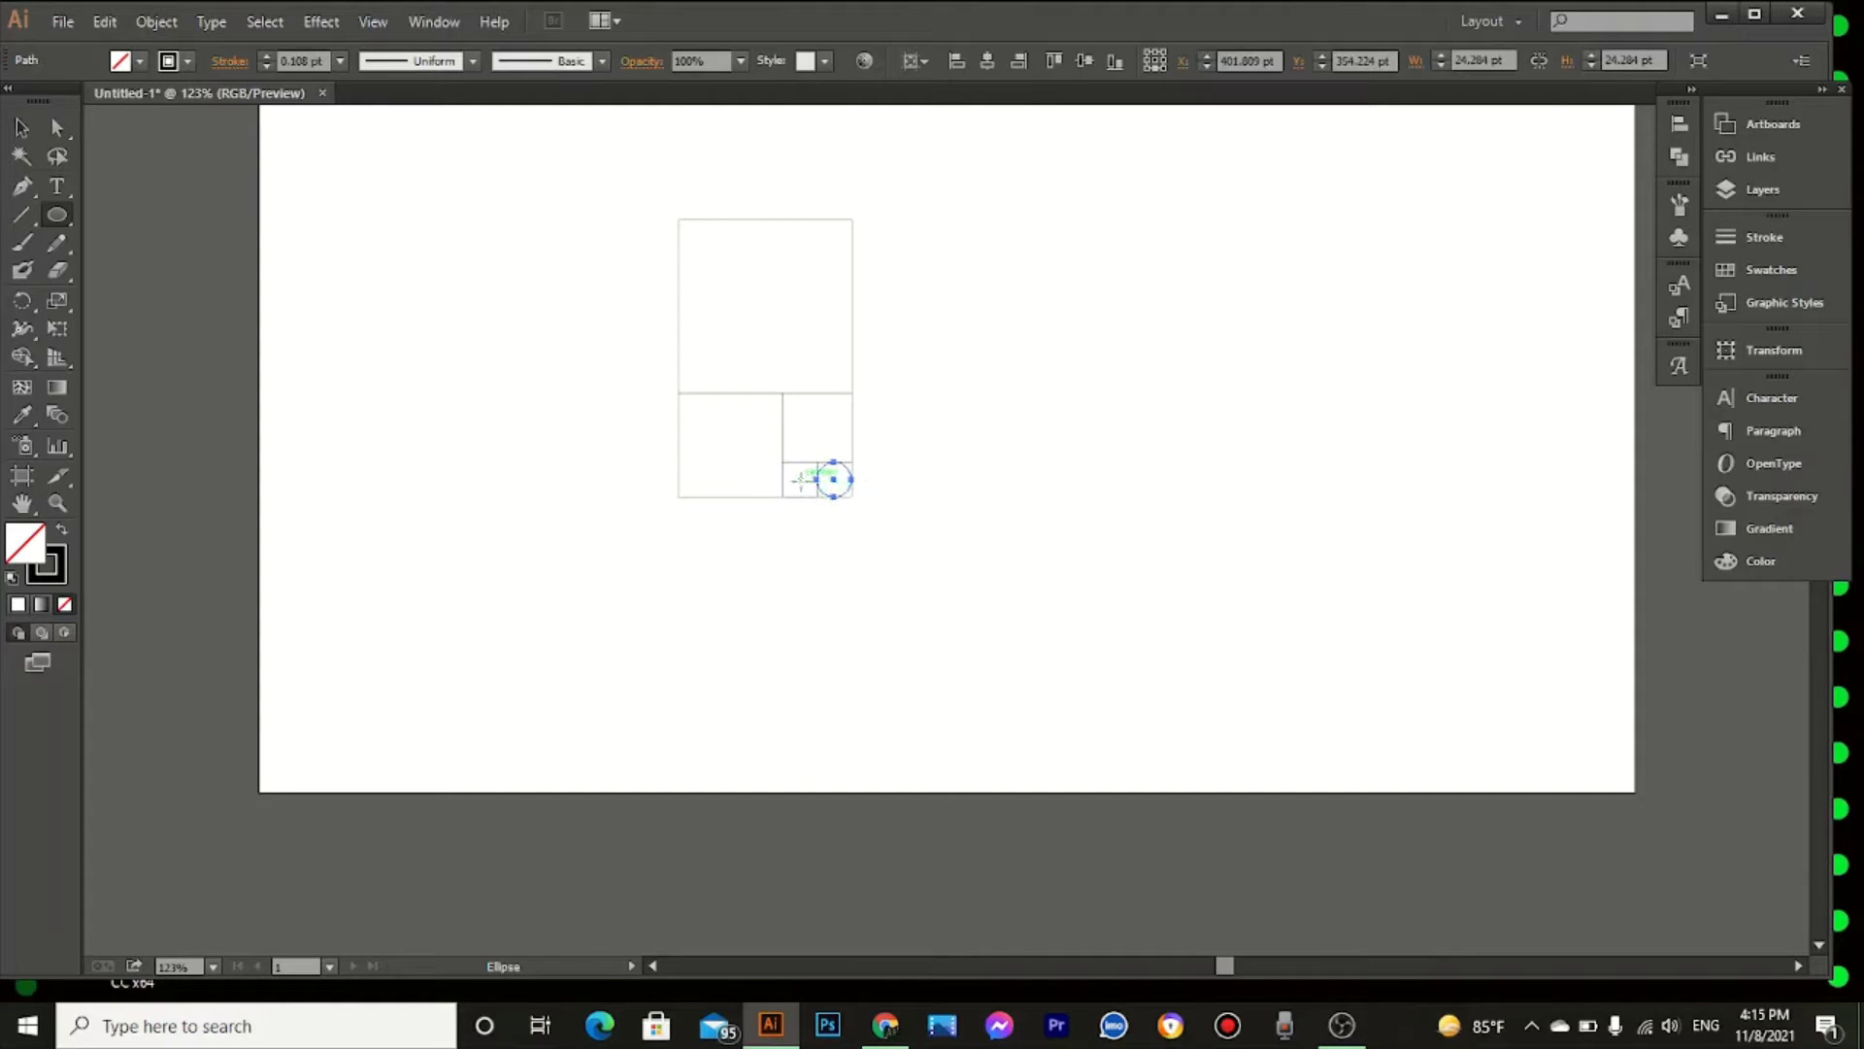
drag(799, 479, 818, 492)
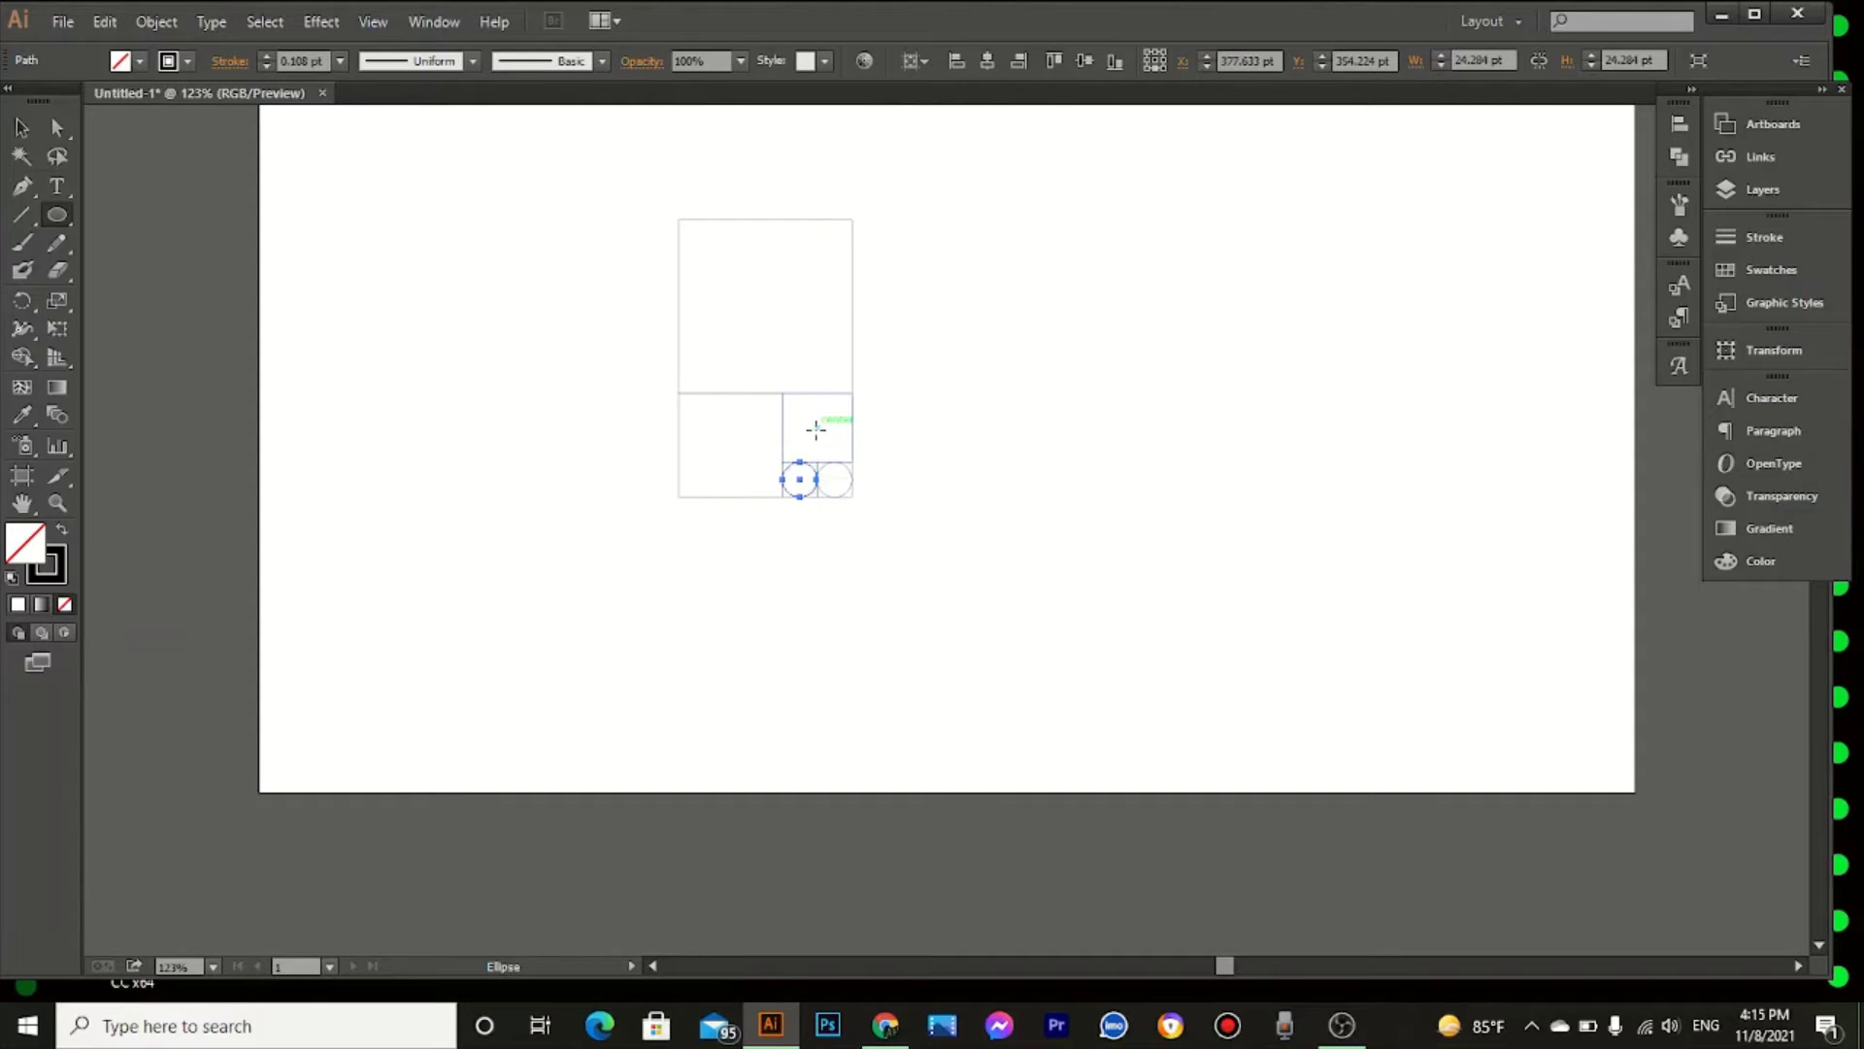
drag(815, 430, 853, 463)
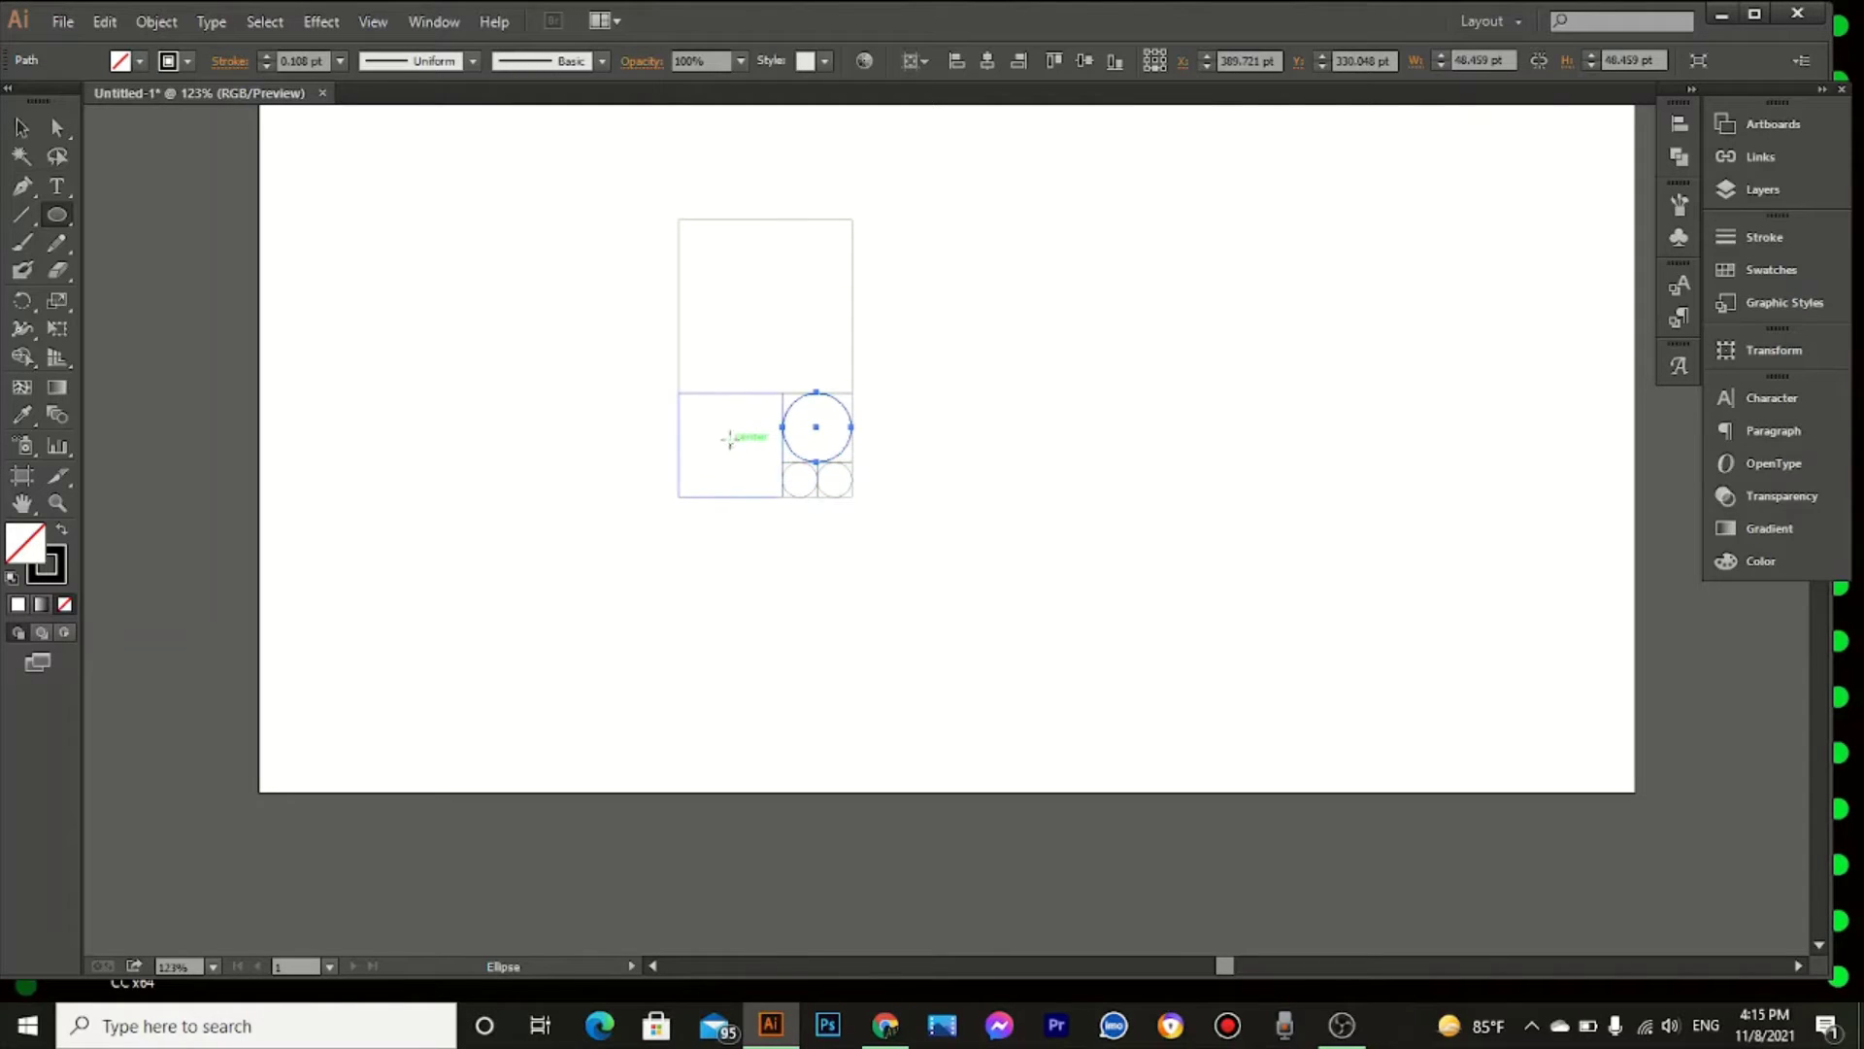
drag(730, 439, 774, 479)
key(Delete)
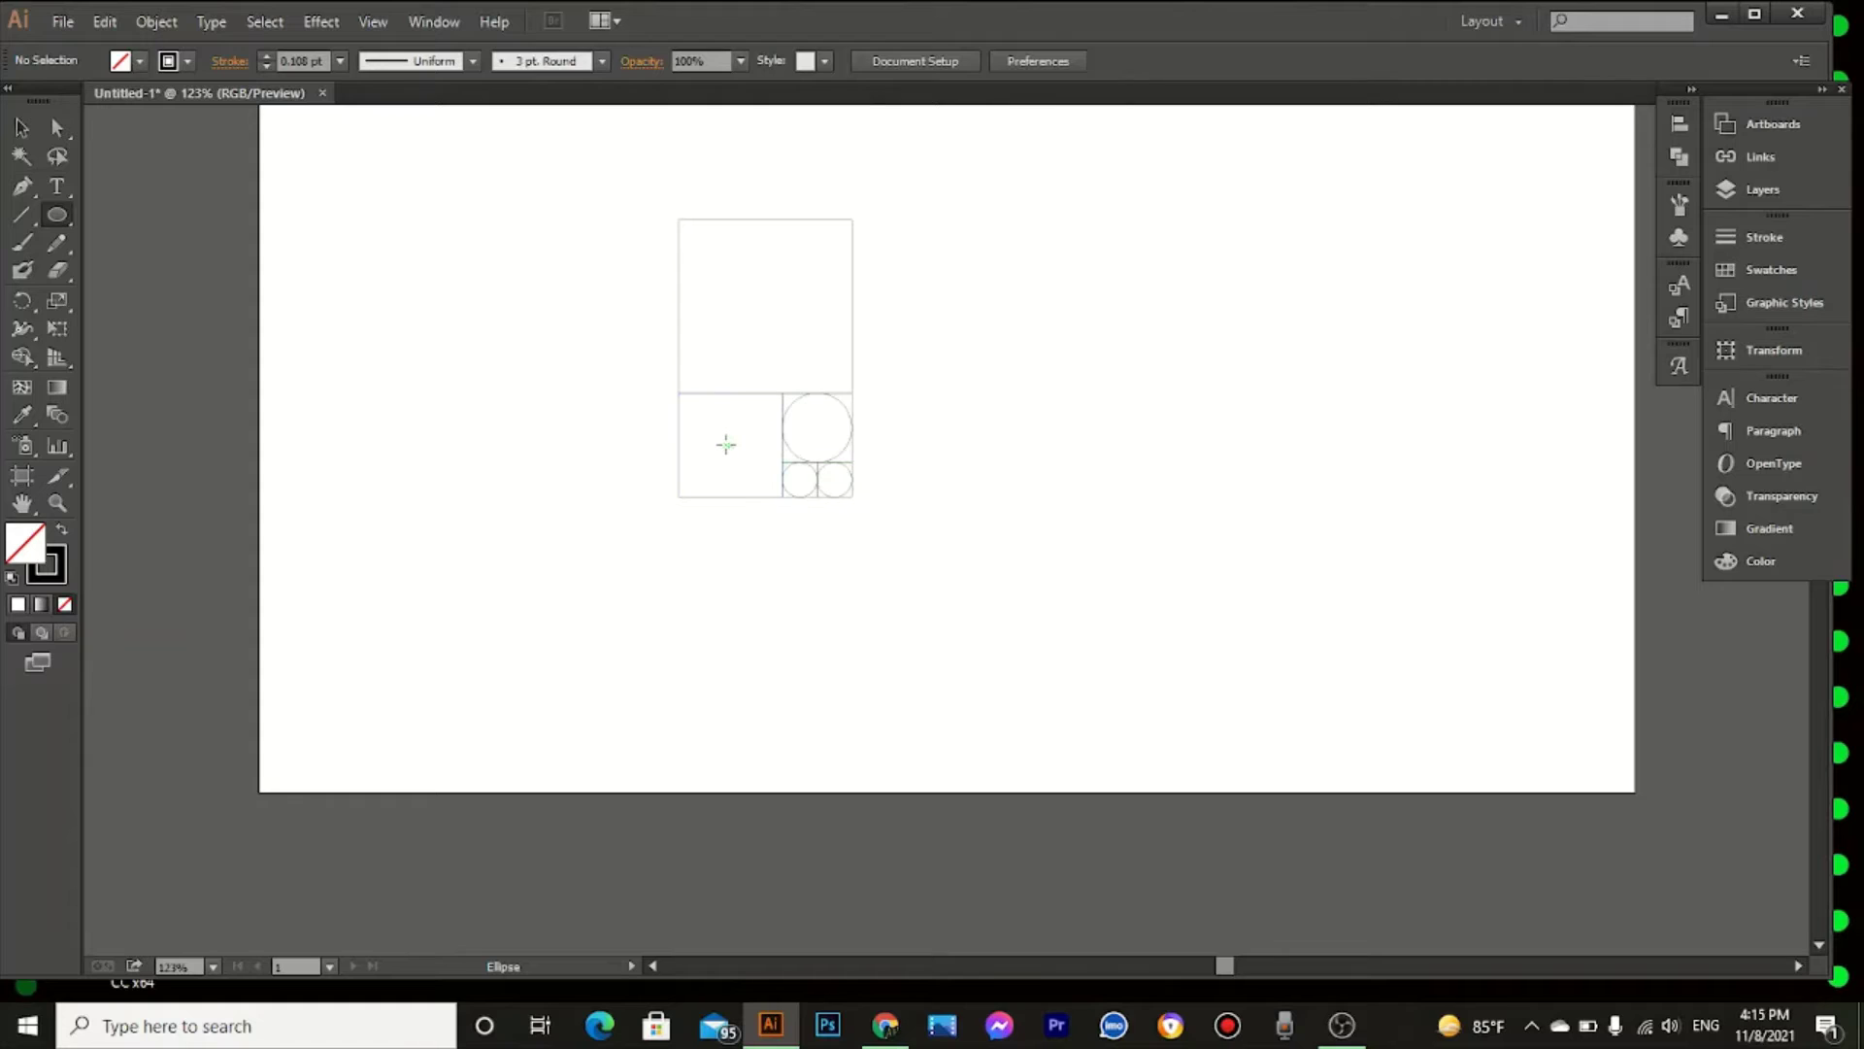
drag(727, 445, 780, 503)
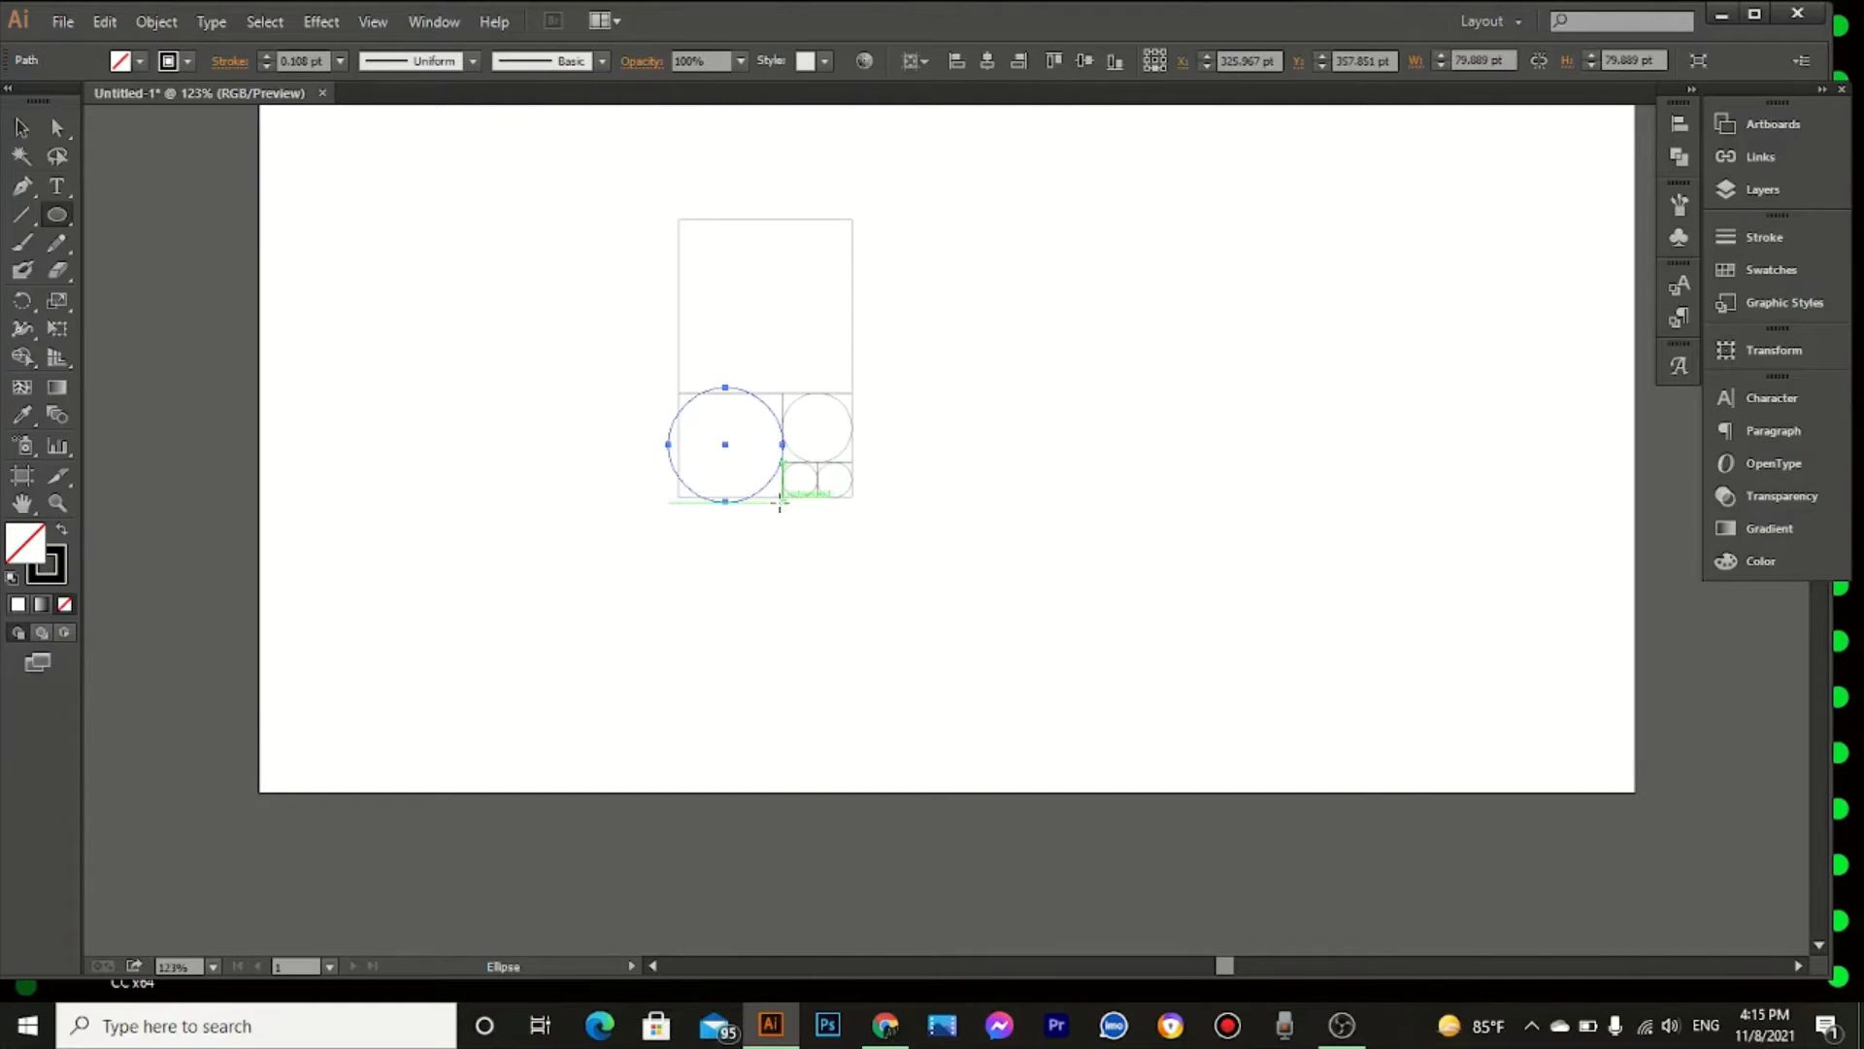
key(ctrl+z)
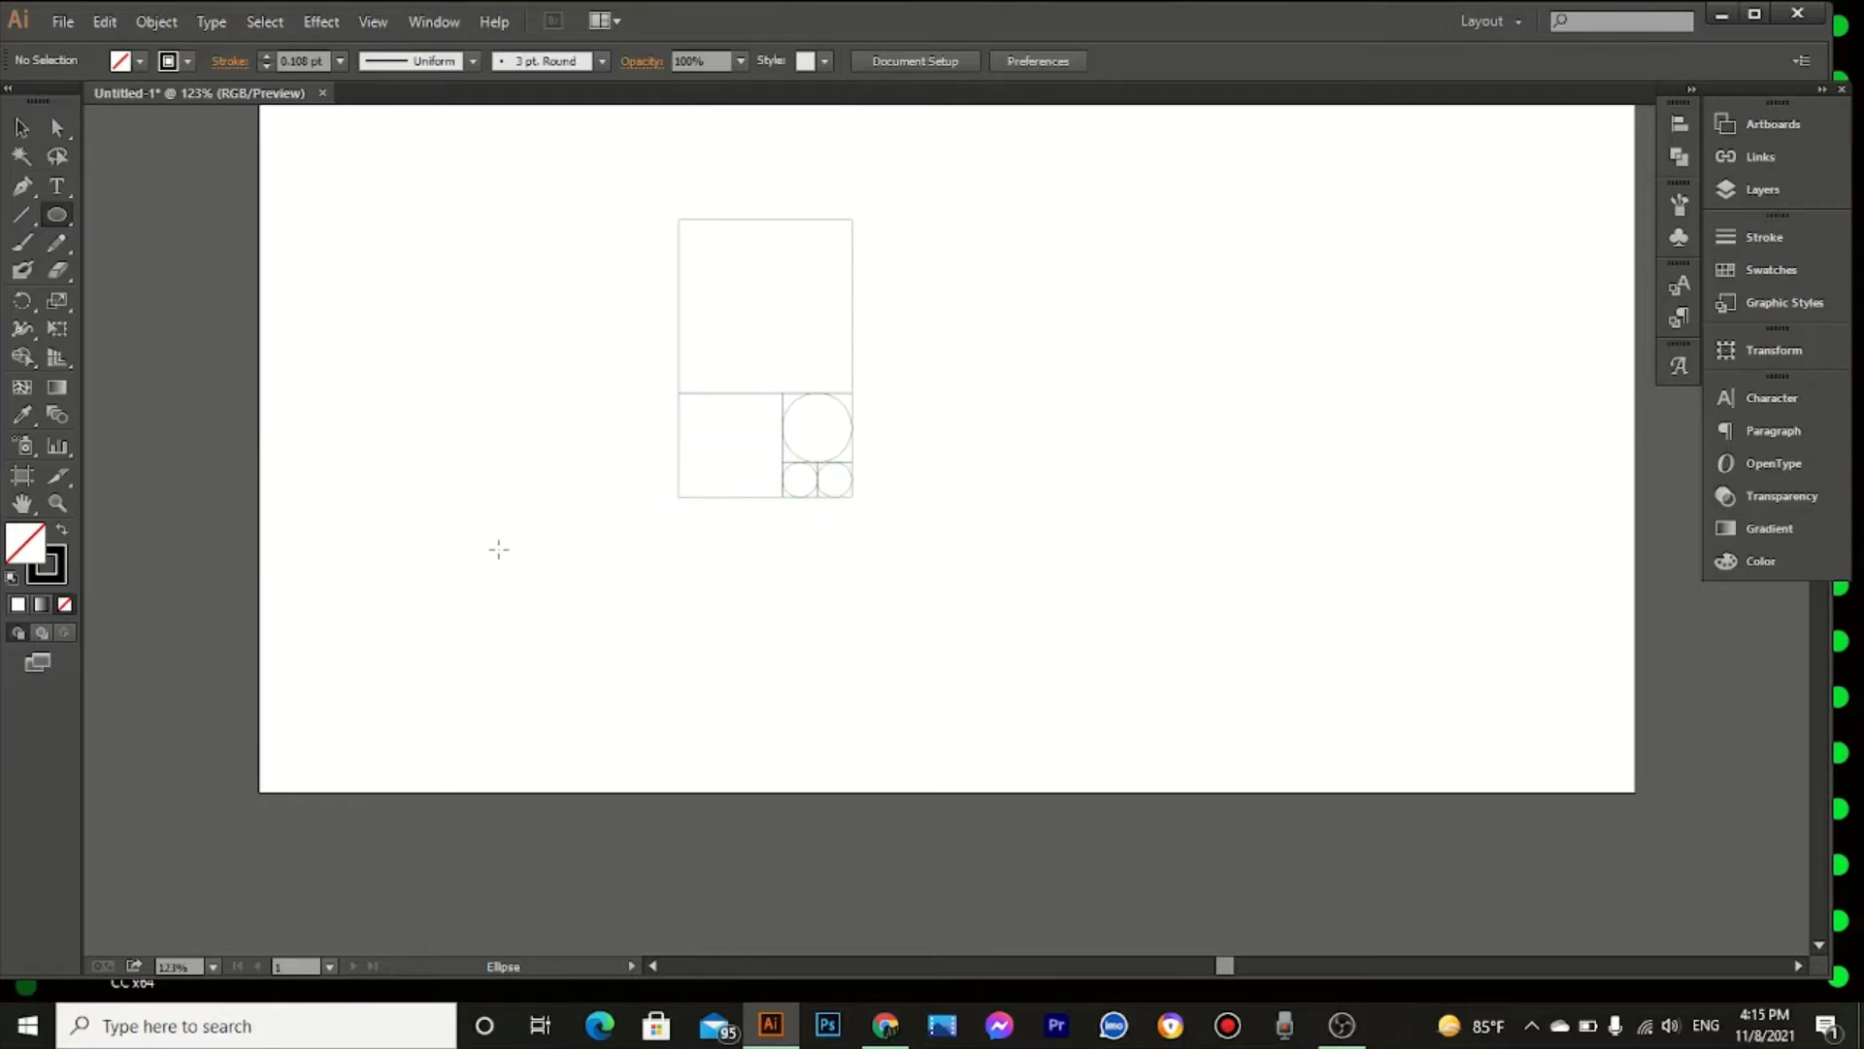
Step: Draw a circle from the centre of the lower-left square so that it touches all four sides
key(z)
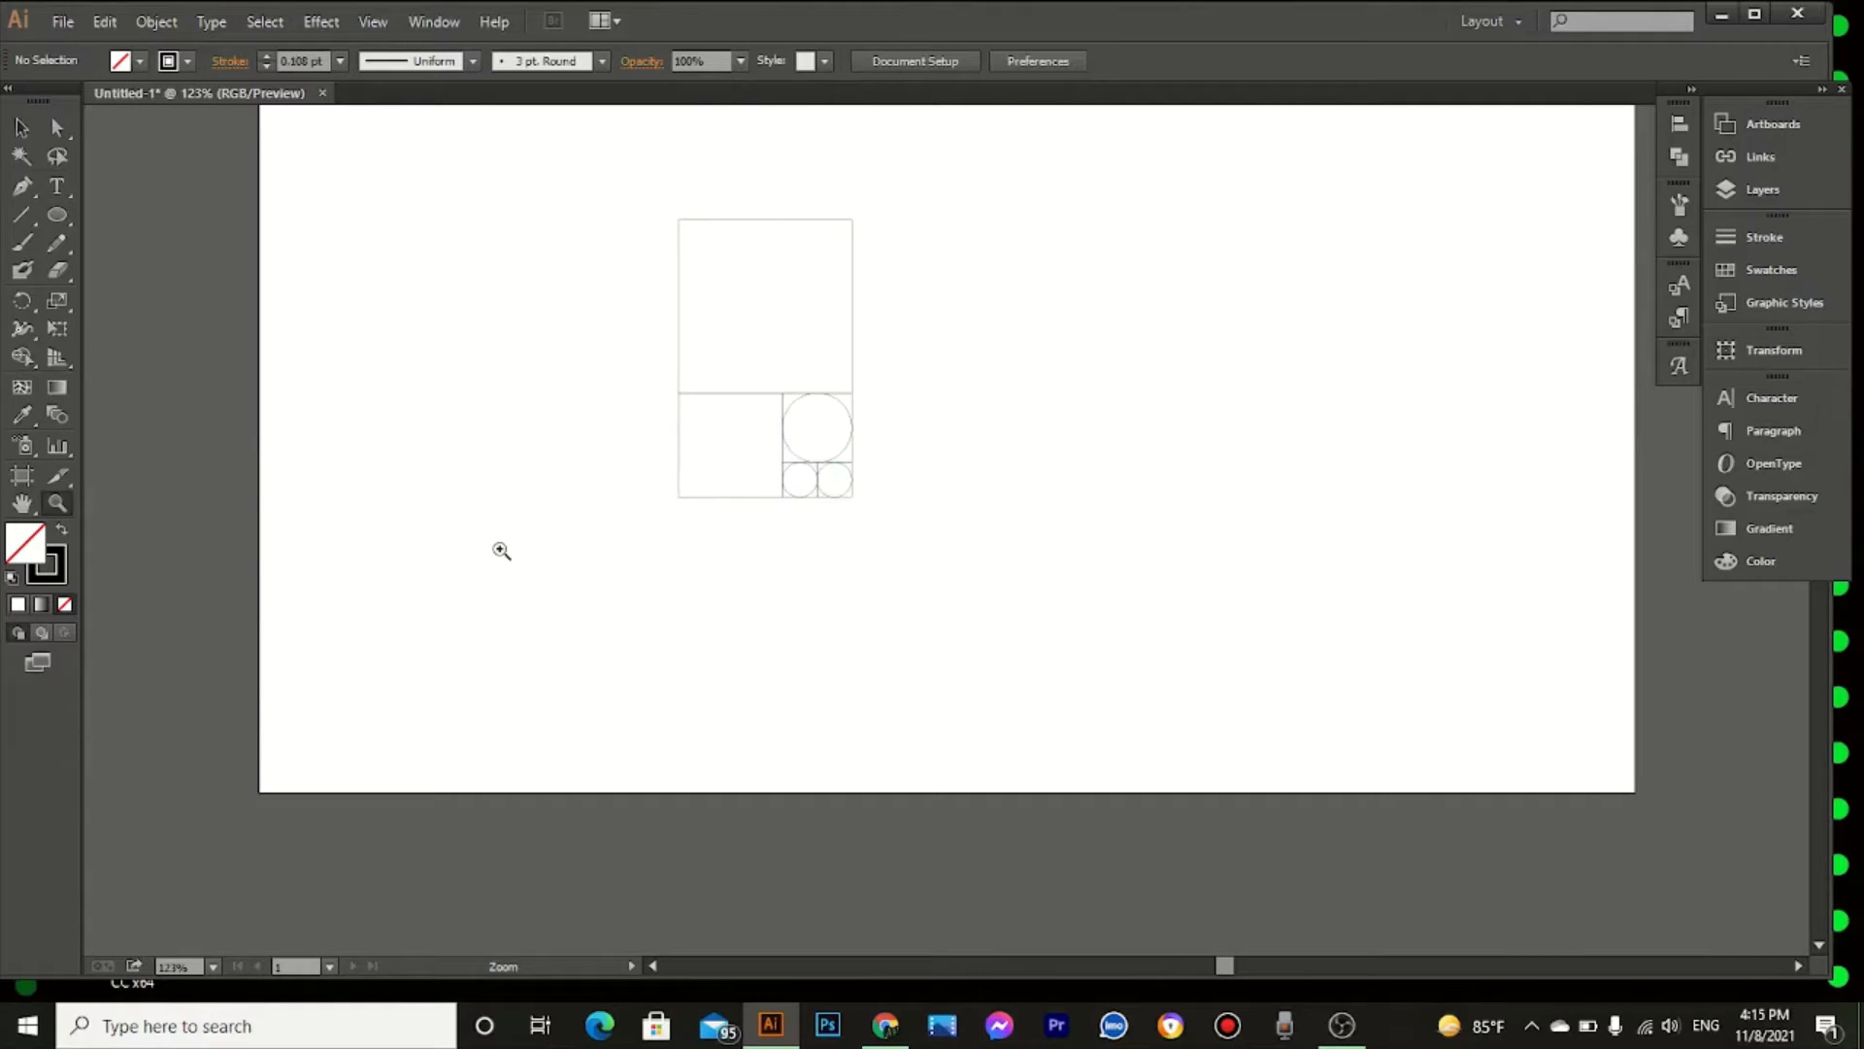
drag(559, 309, 903, 594)
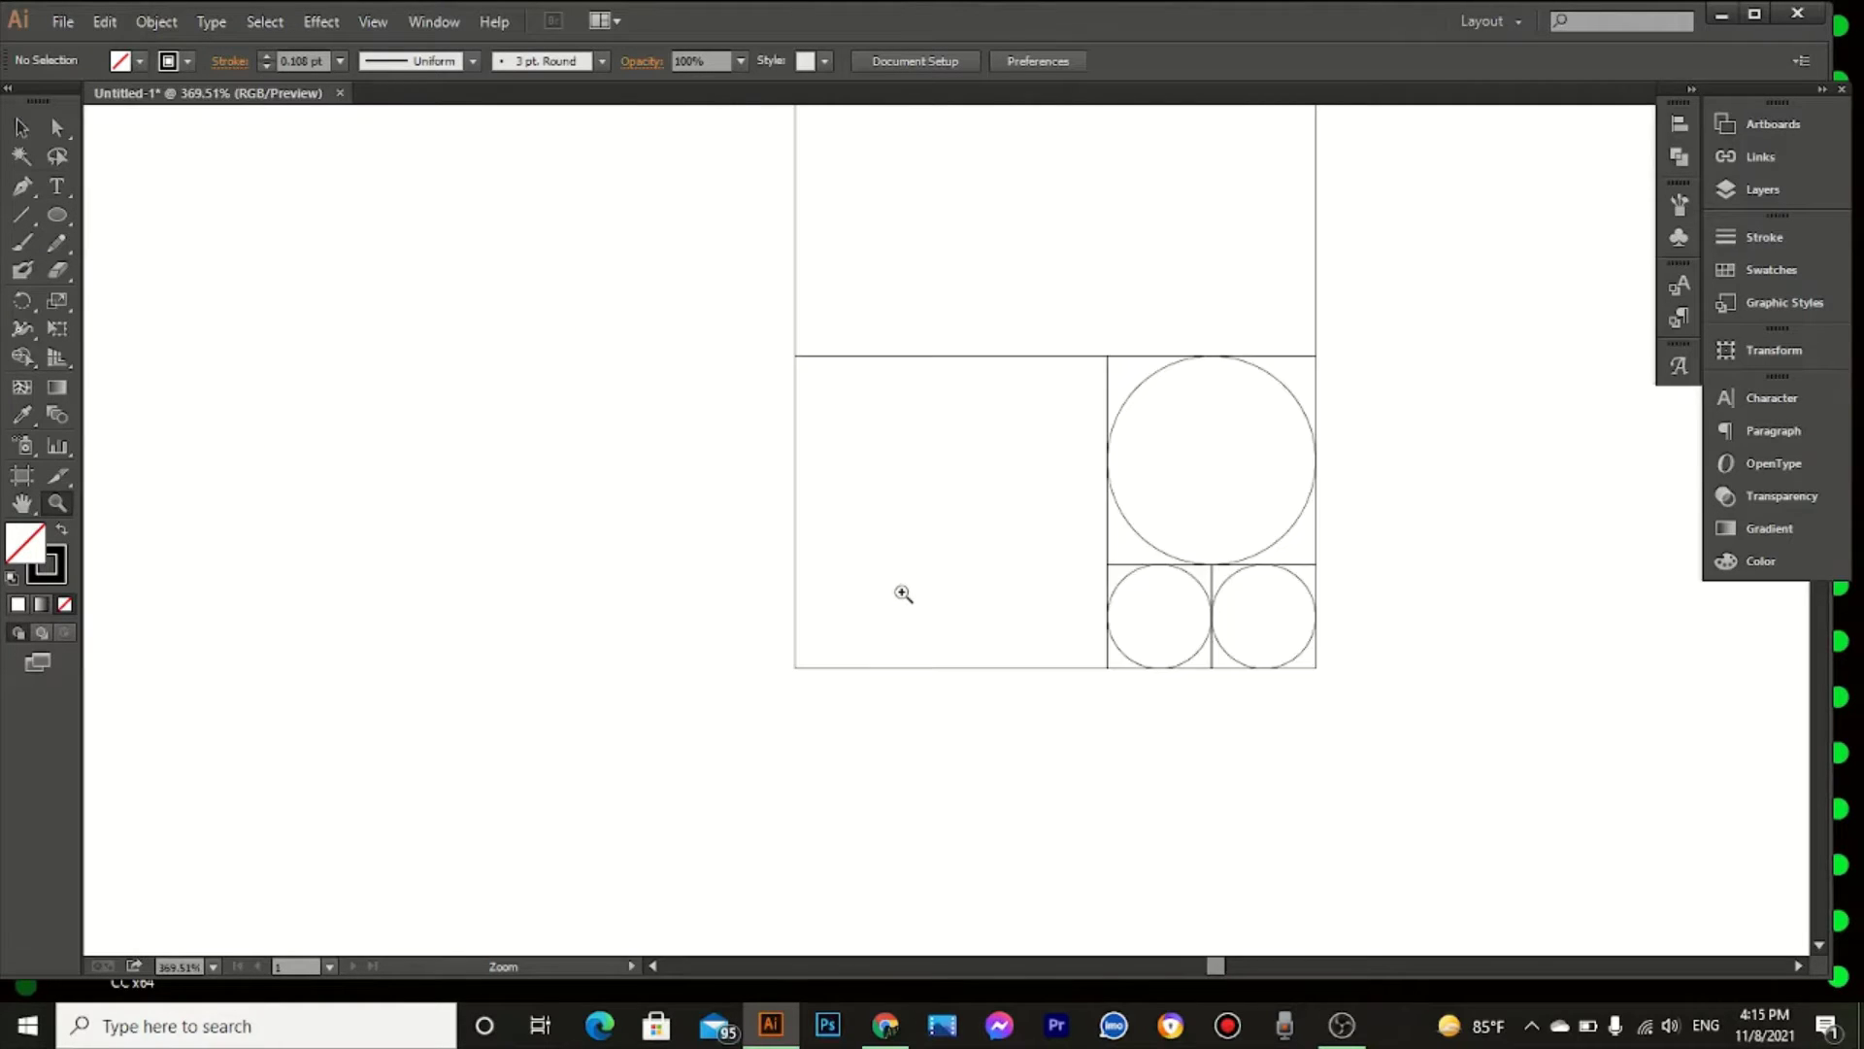
key(l)
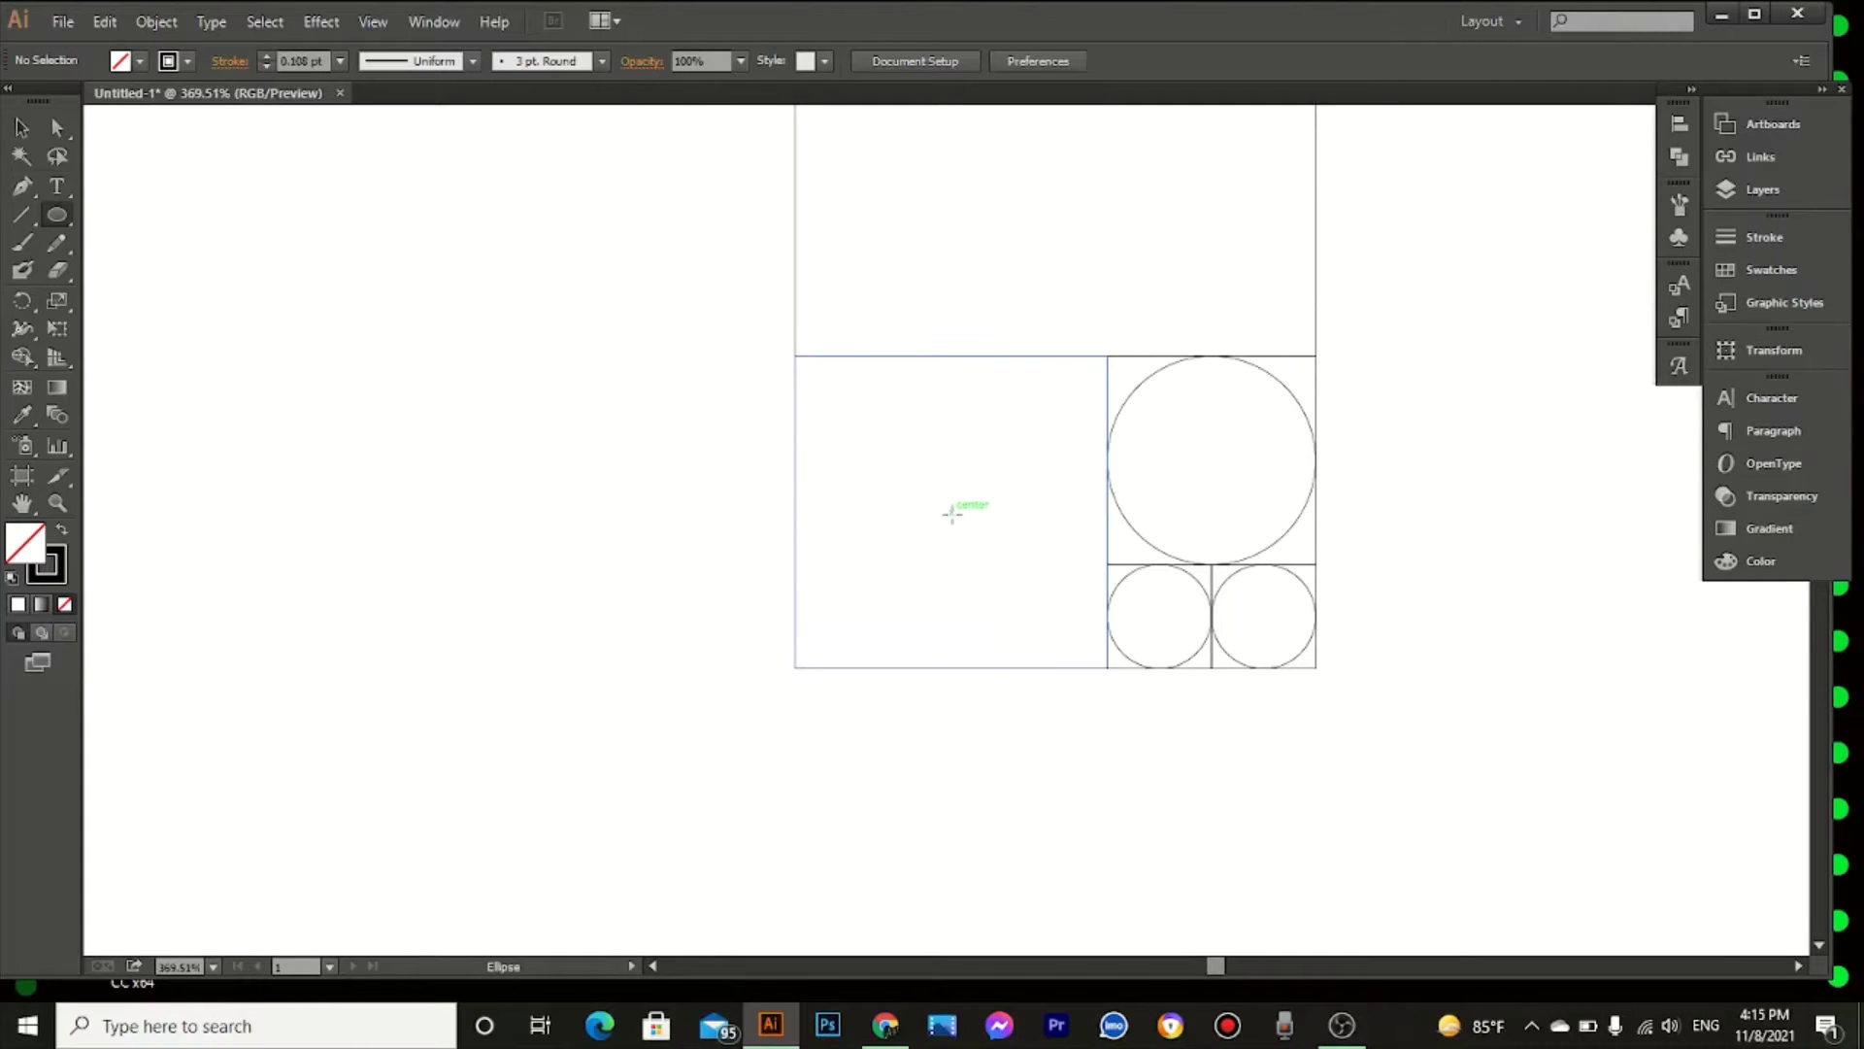
mouse_move(952, 513)
mouse_down()
mouse_move(976, 580)
mouse_move(1081, 670)
mouse_up()
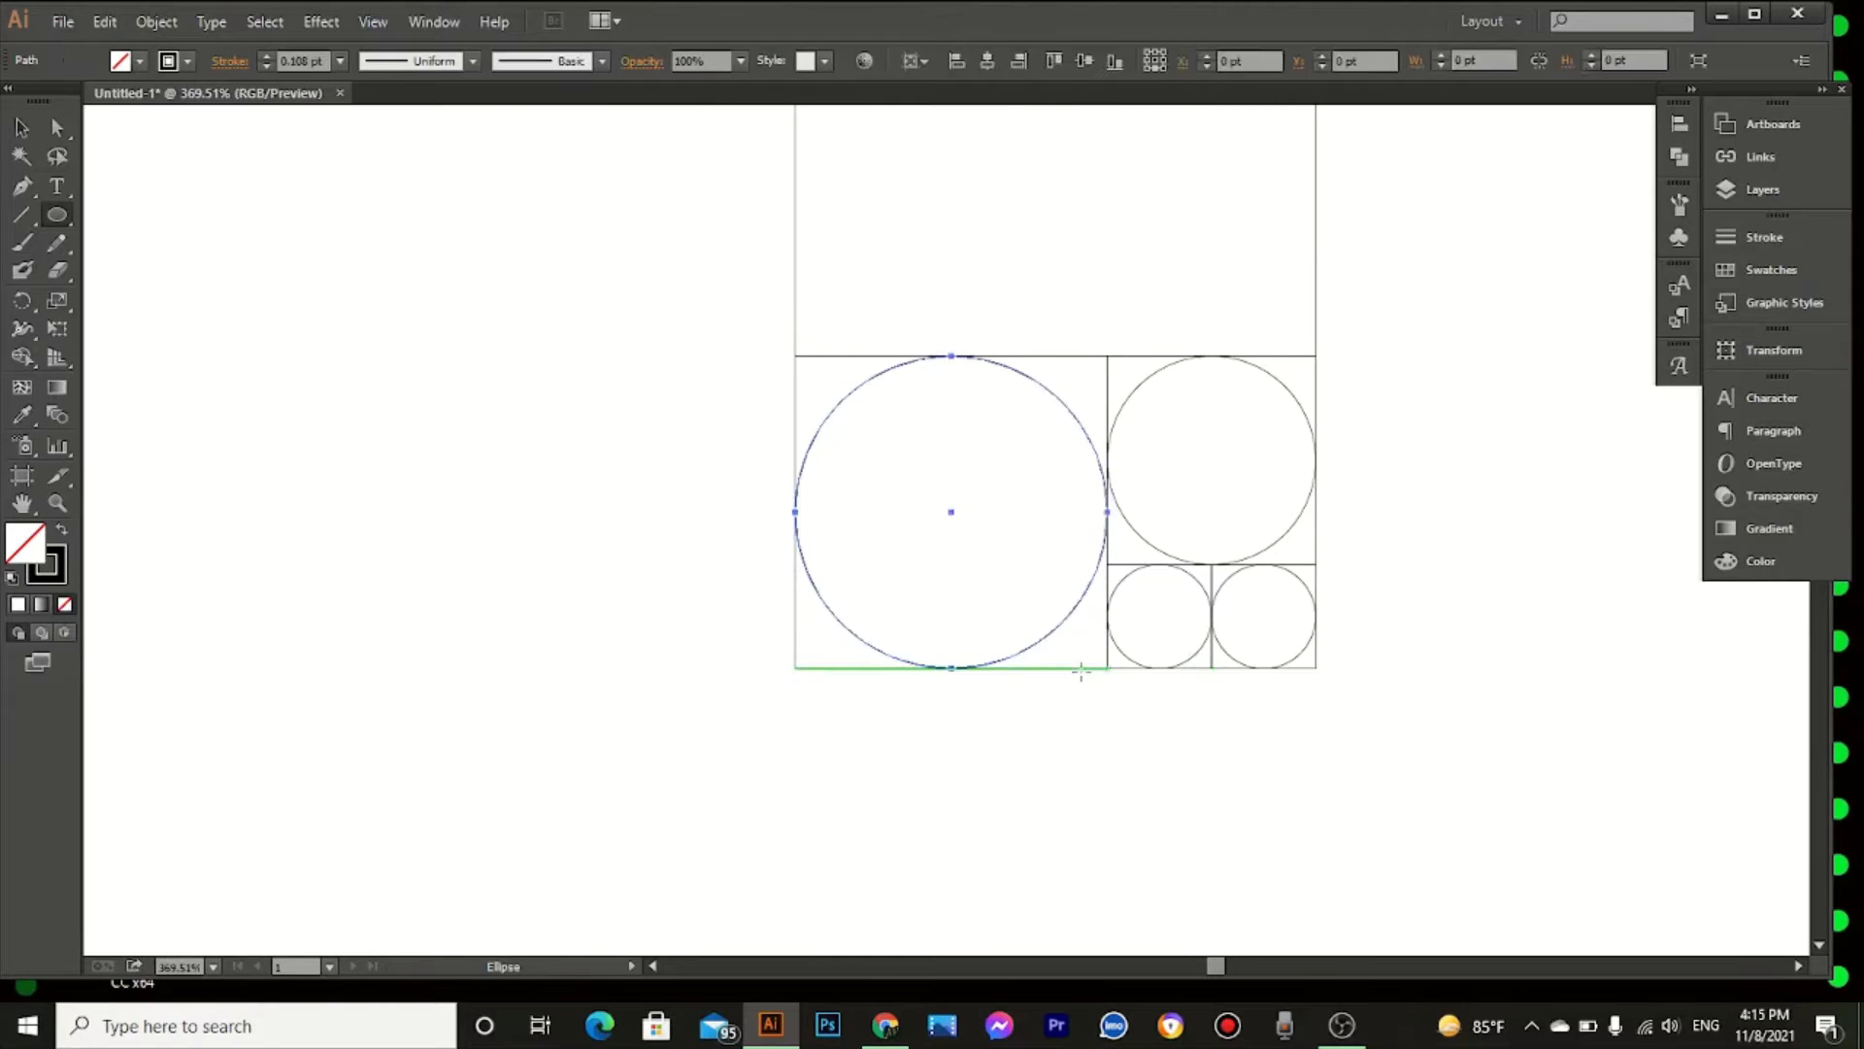
Step: Draw a circle about 121 pt wide from the centre of the largest square so that it touches all four sides
scroll(1080, 670, up, 8)
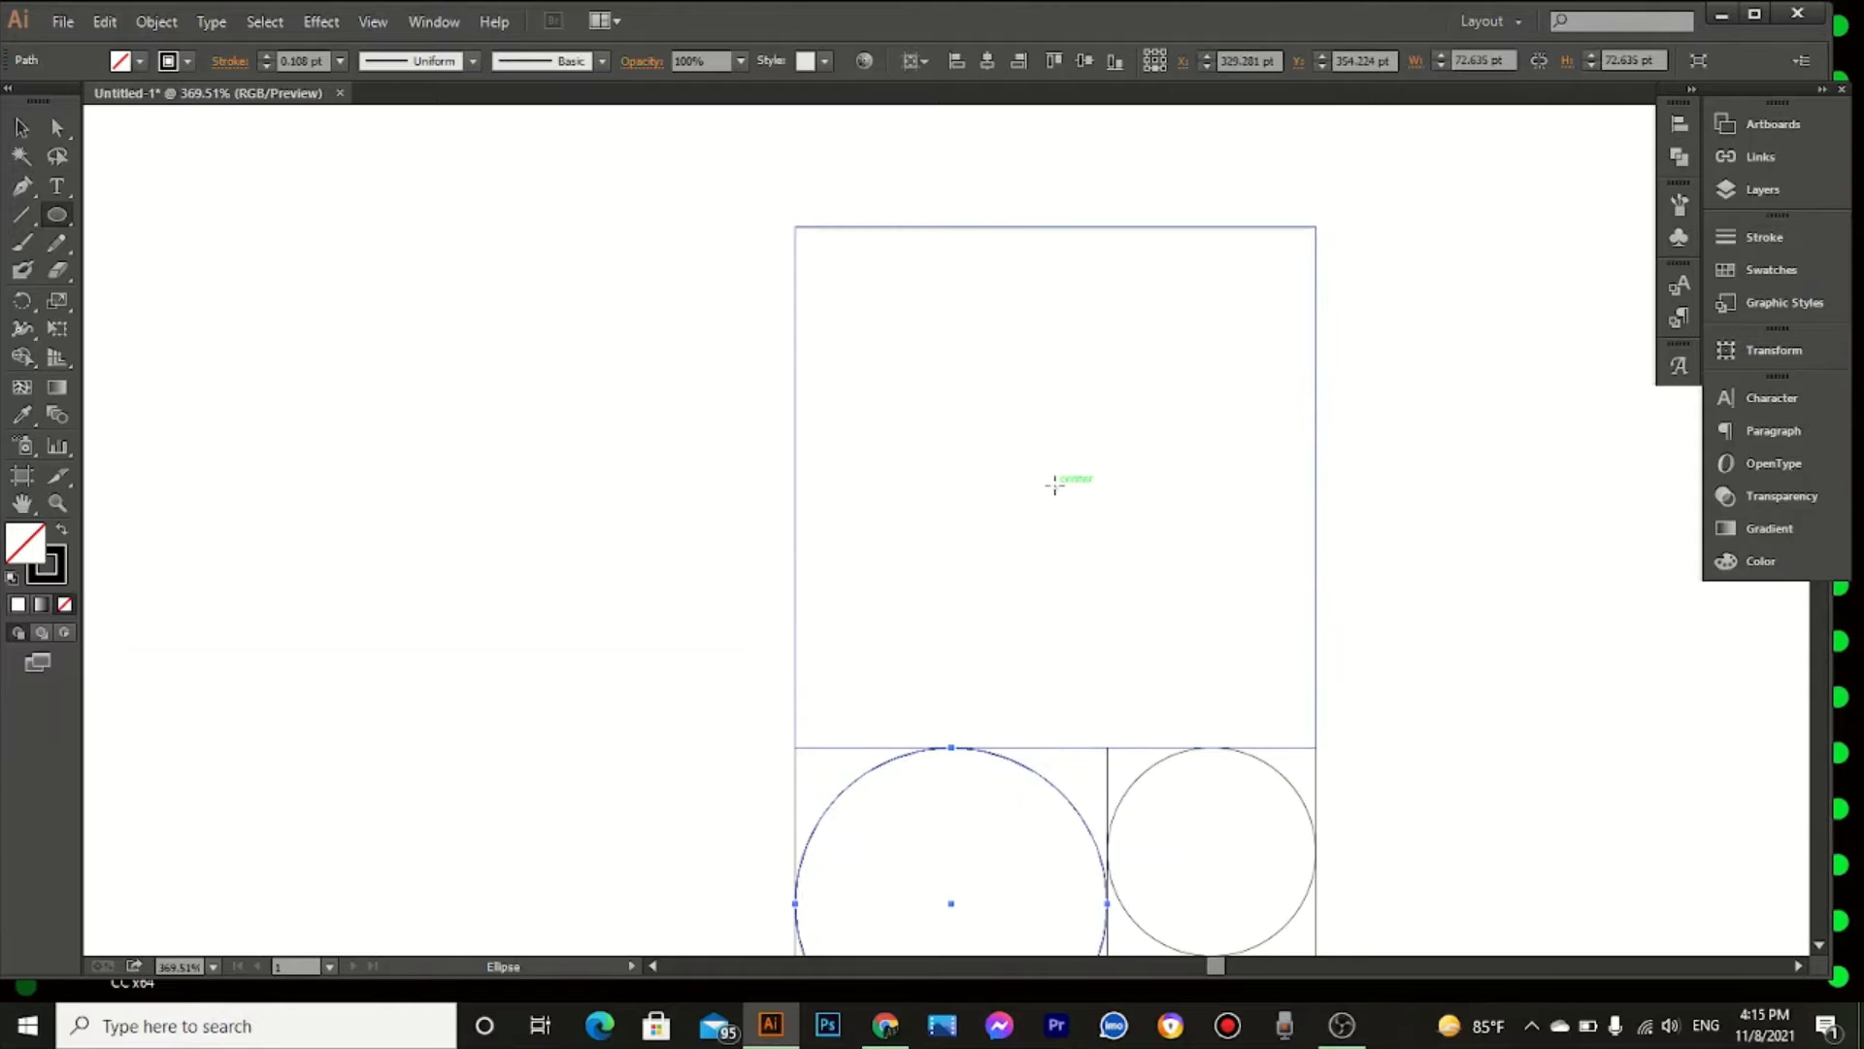
drag(1055, 484, 1316, 650)
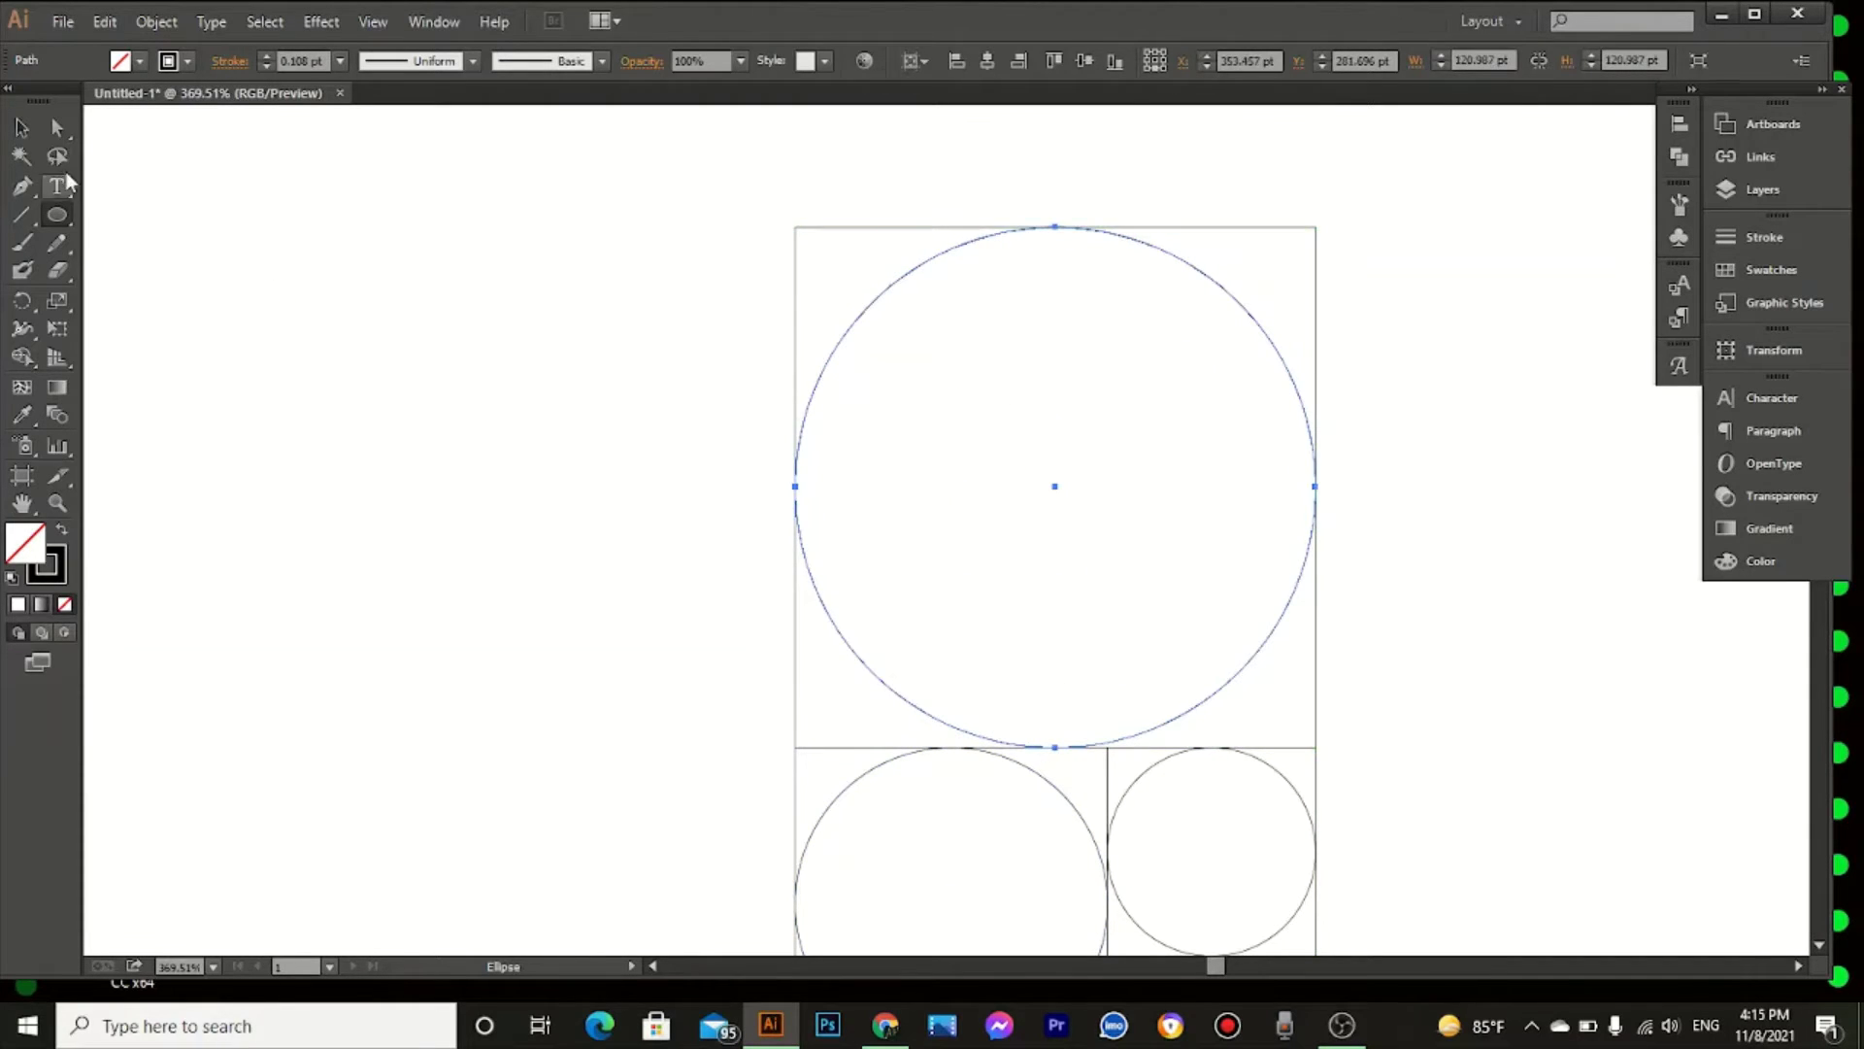
Step: Scale all squares and circles up proportionally around their common centre to about 1.7 times, and move them to the artboard's right side
click(24, 127)
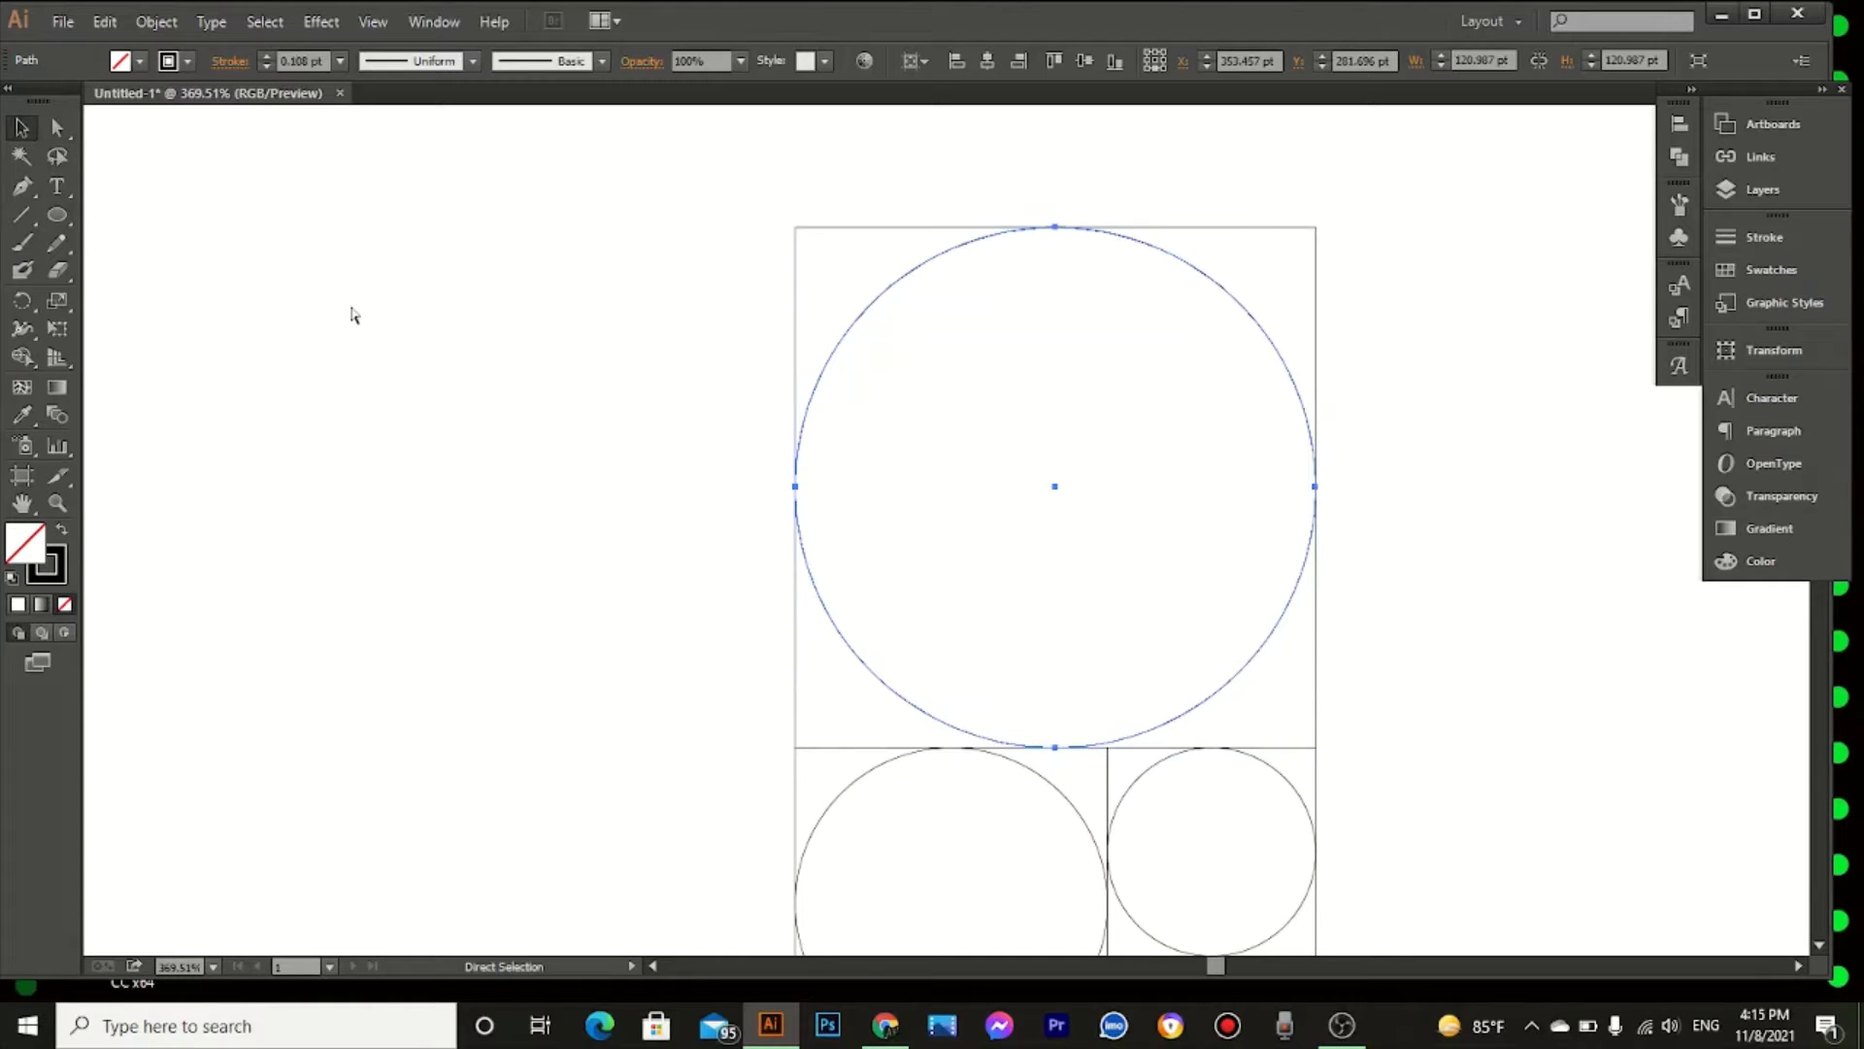
key(ctrl+0)
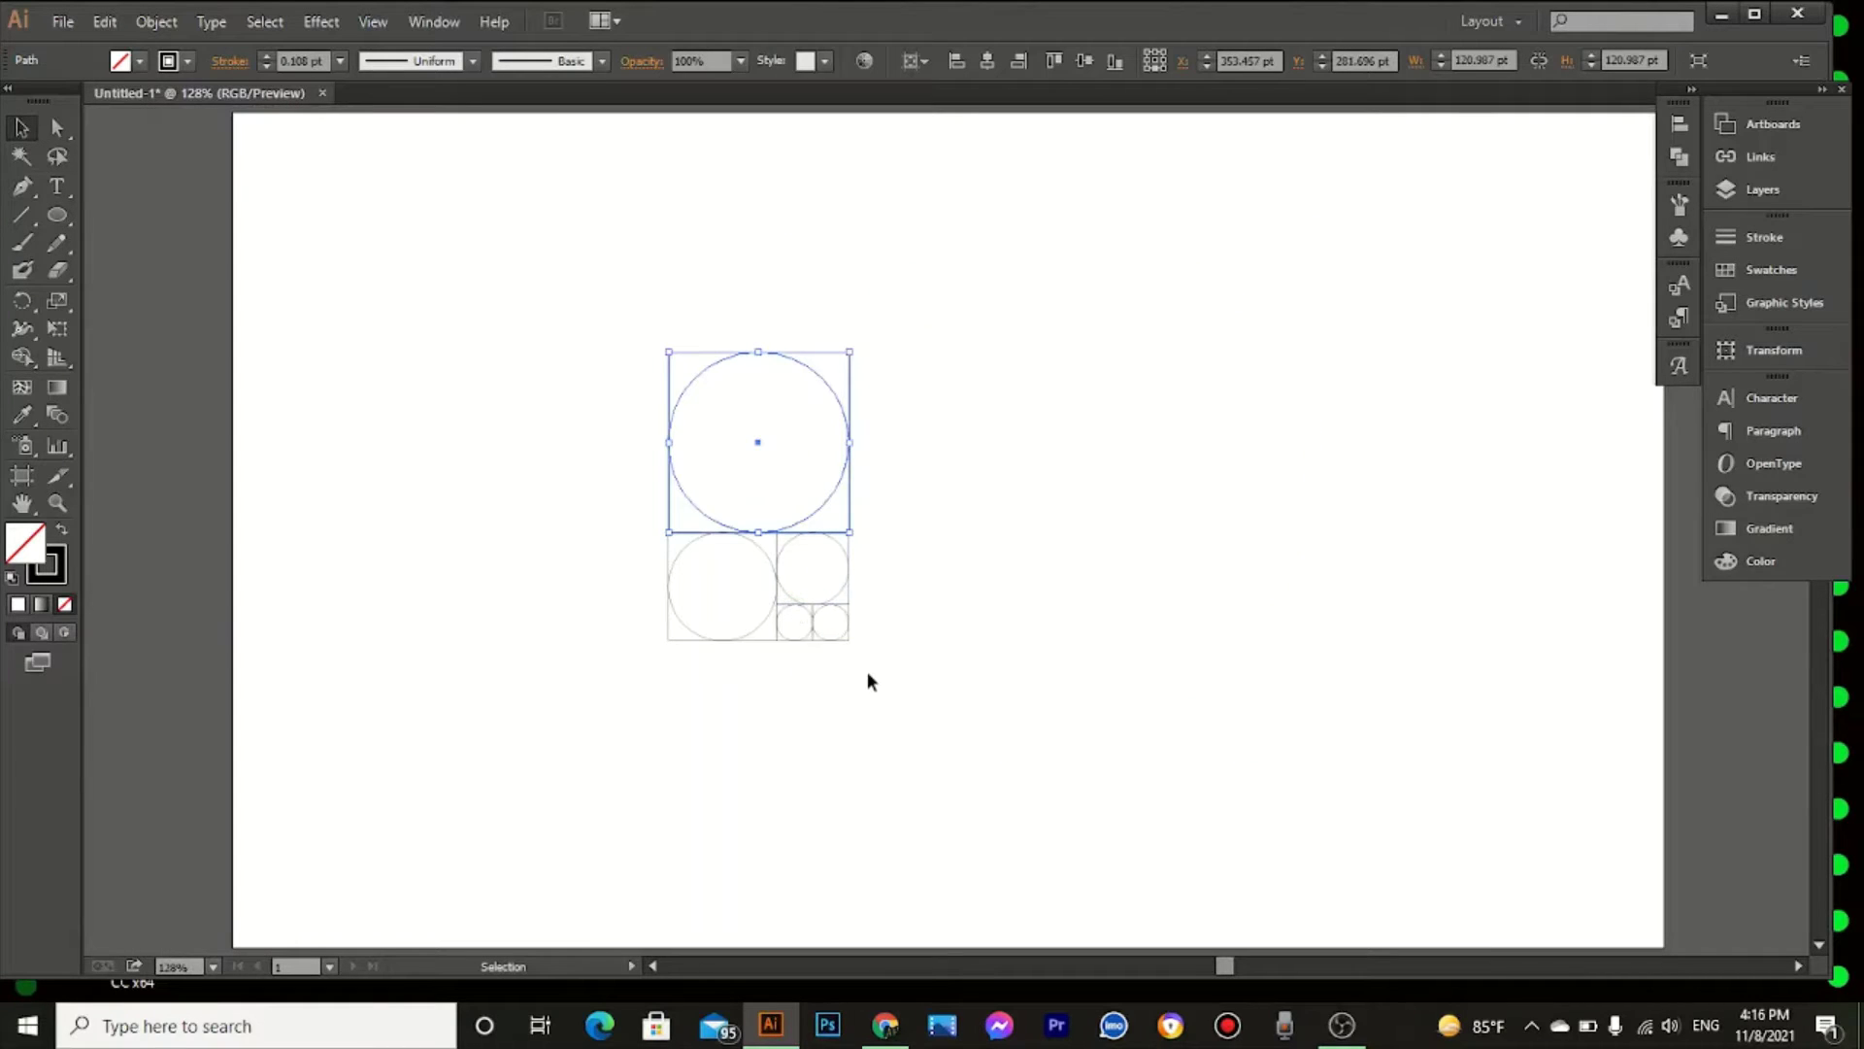
drag(866, 672, 582, 255)
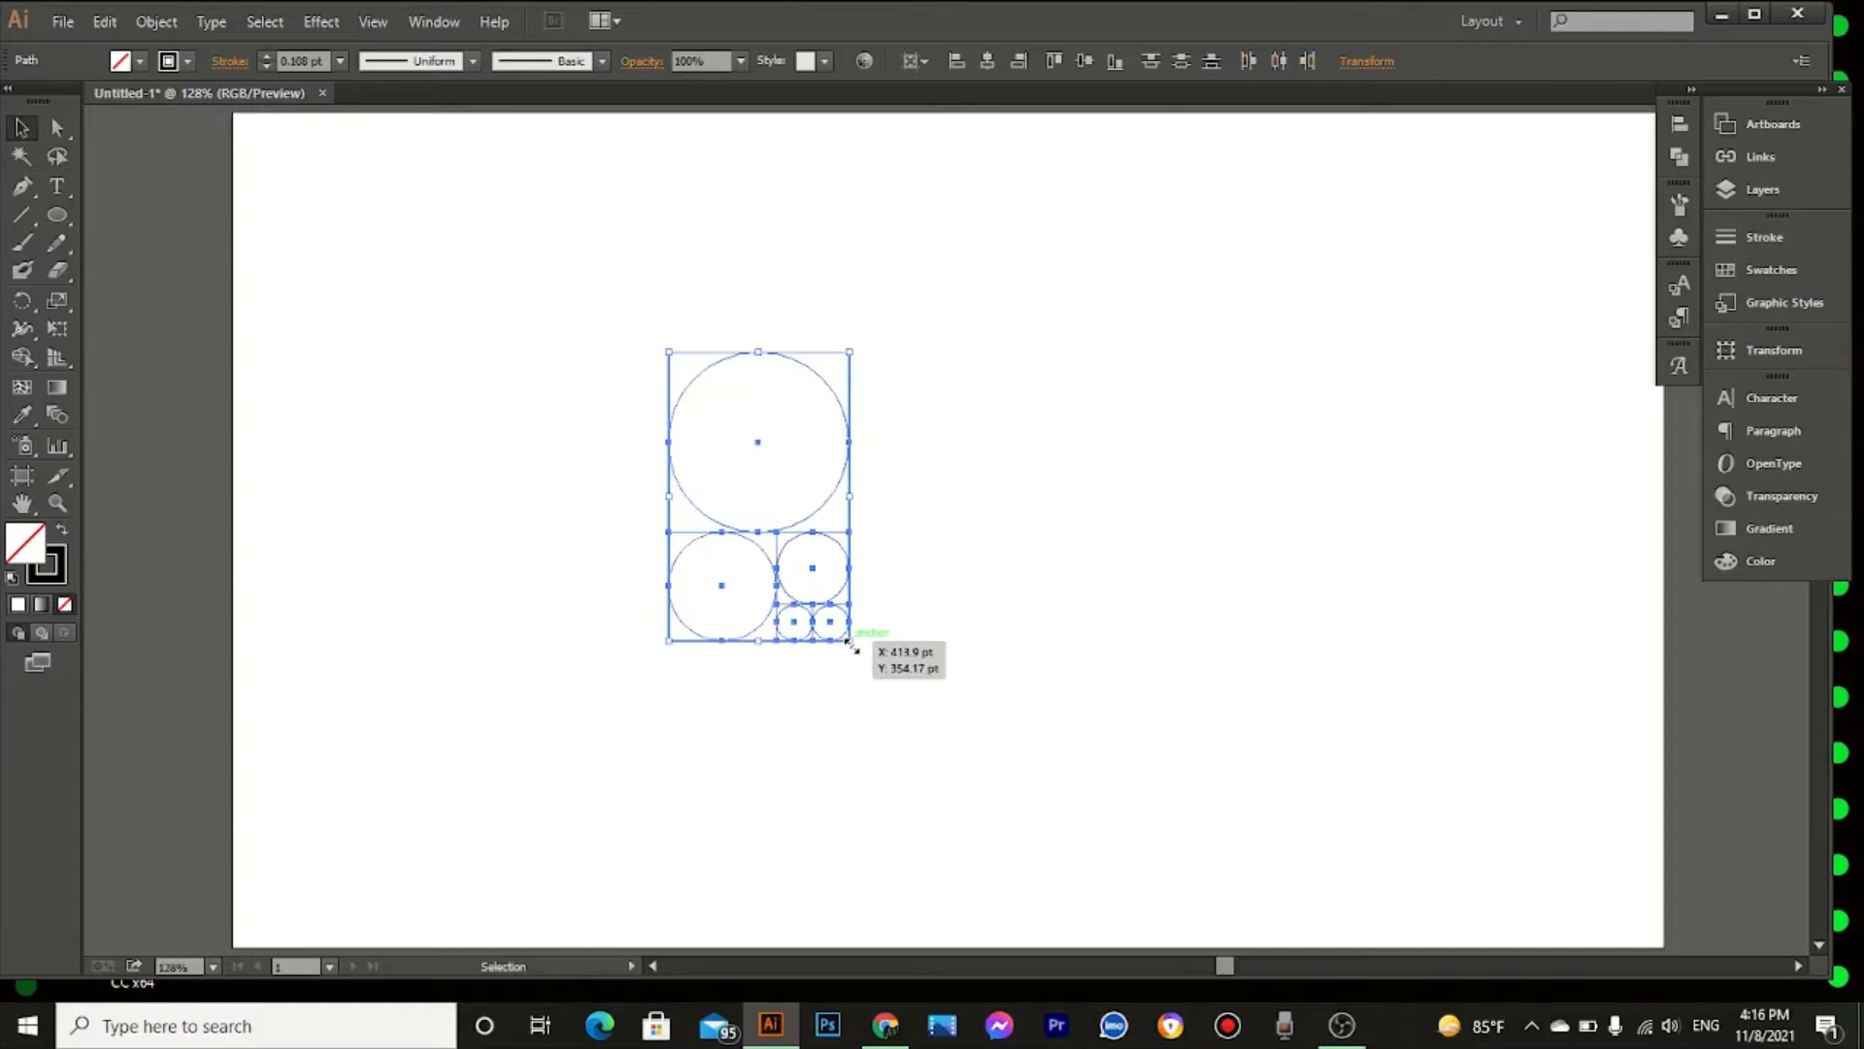
drag(851, 644, 965, 748)
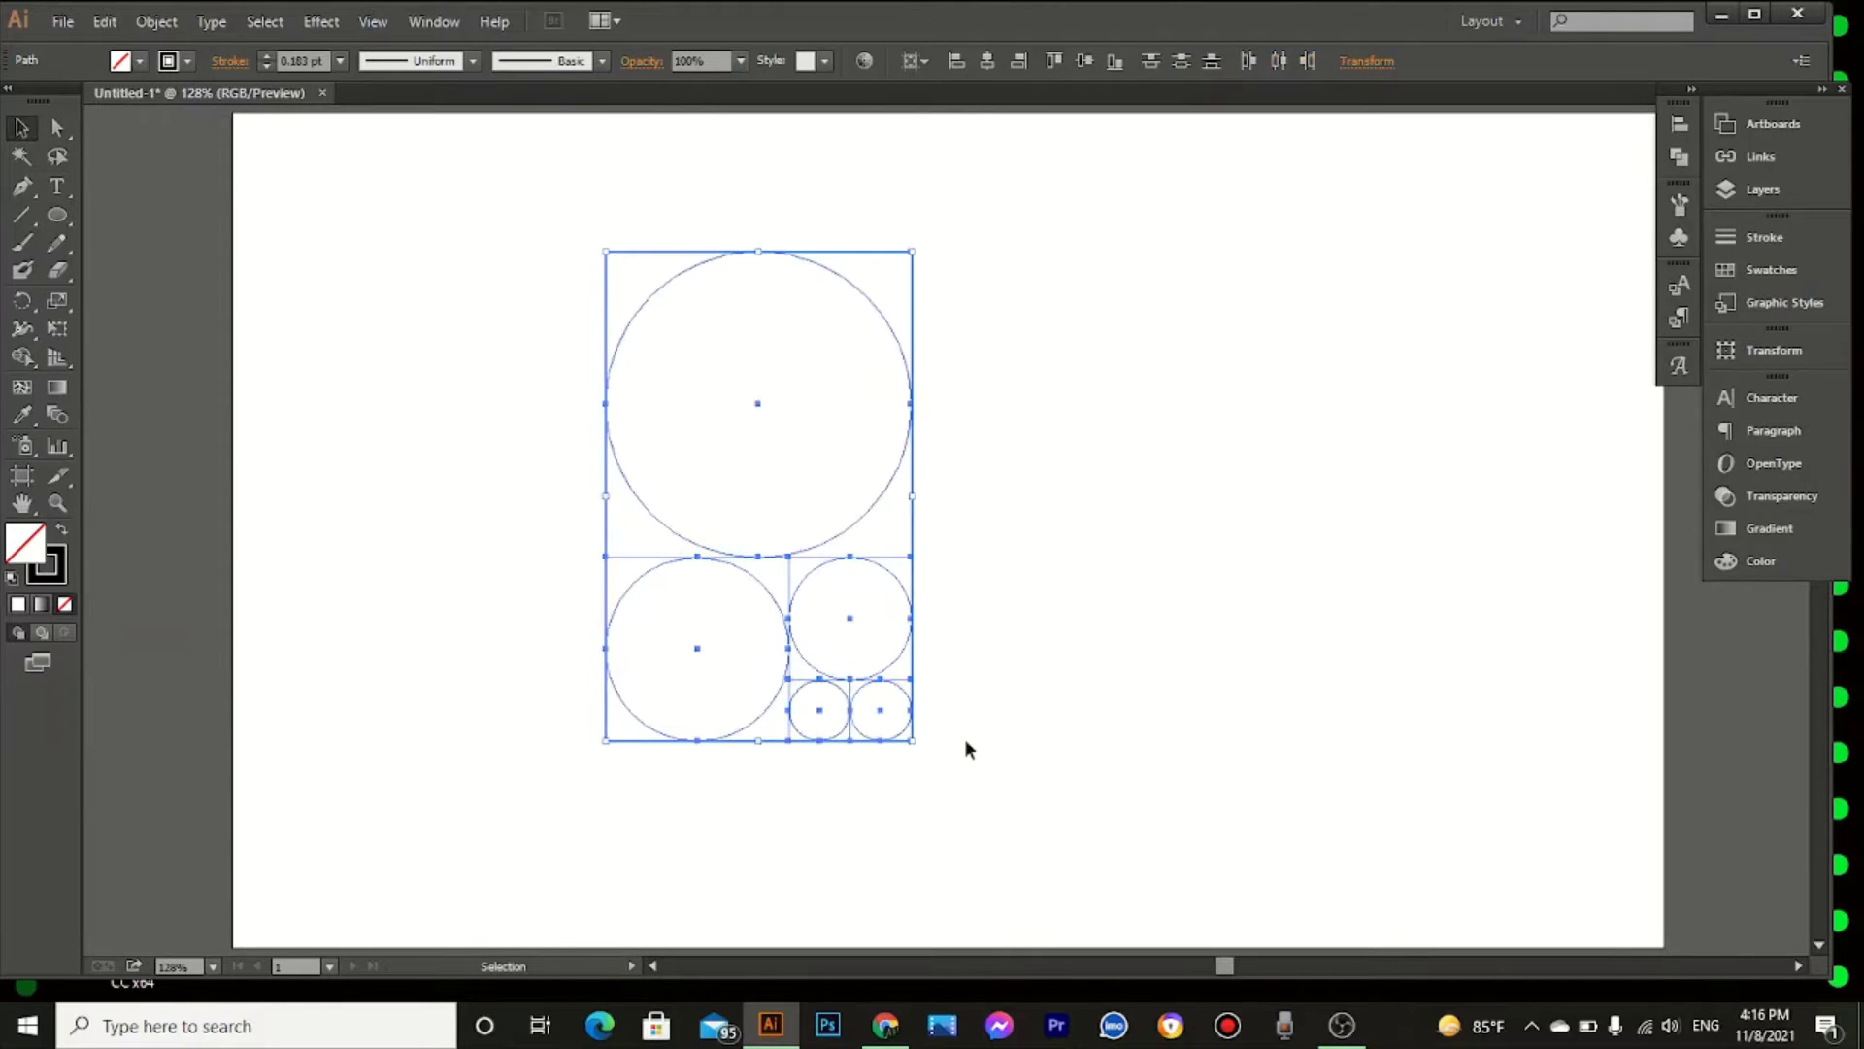
drag(783, 662, 1454, 610)
click(1163, 573)
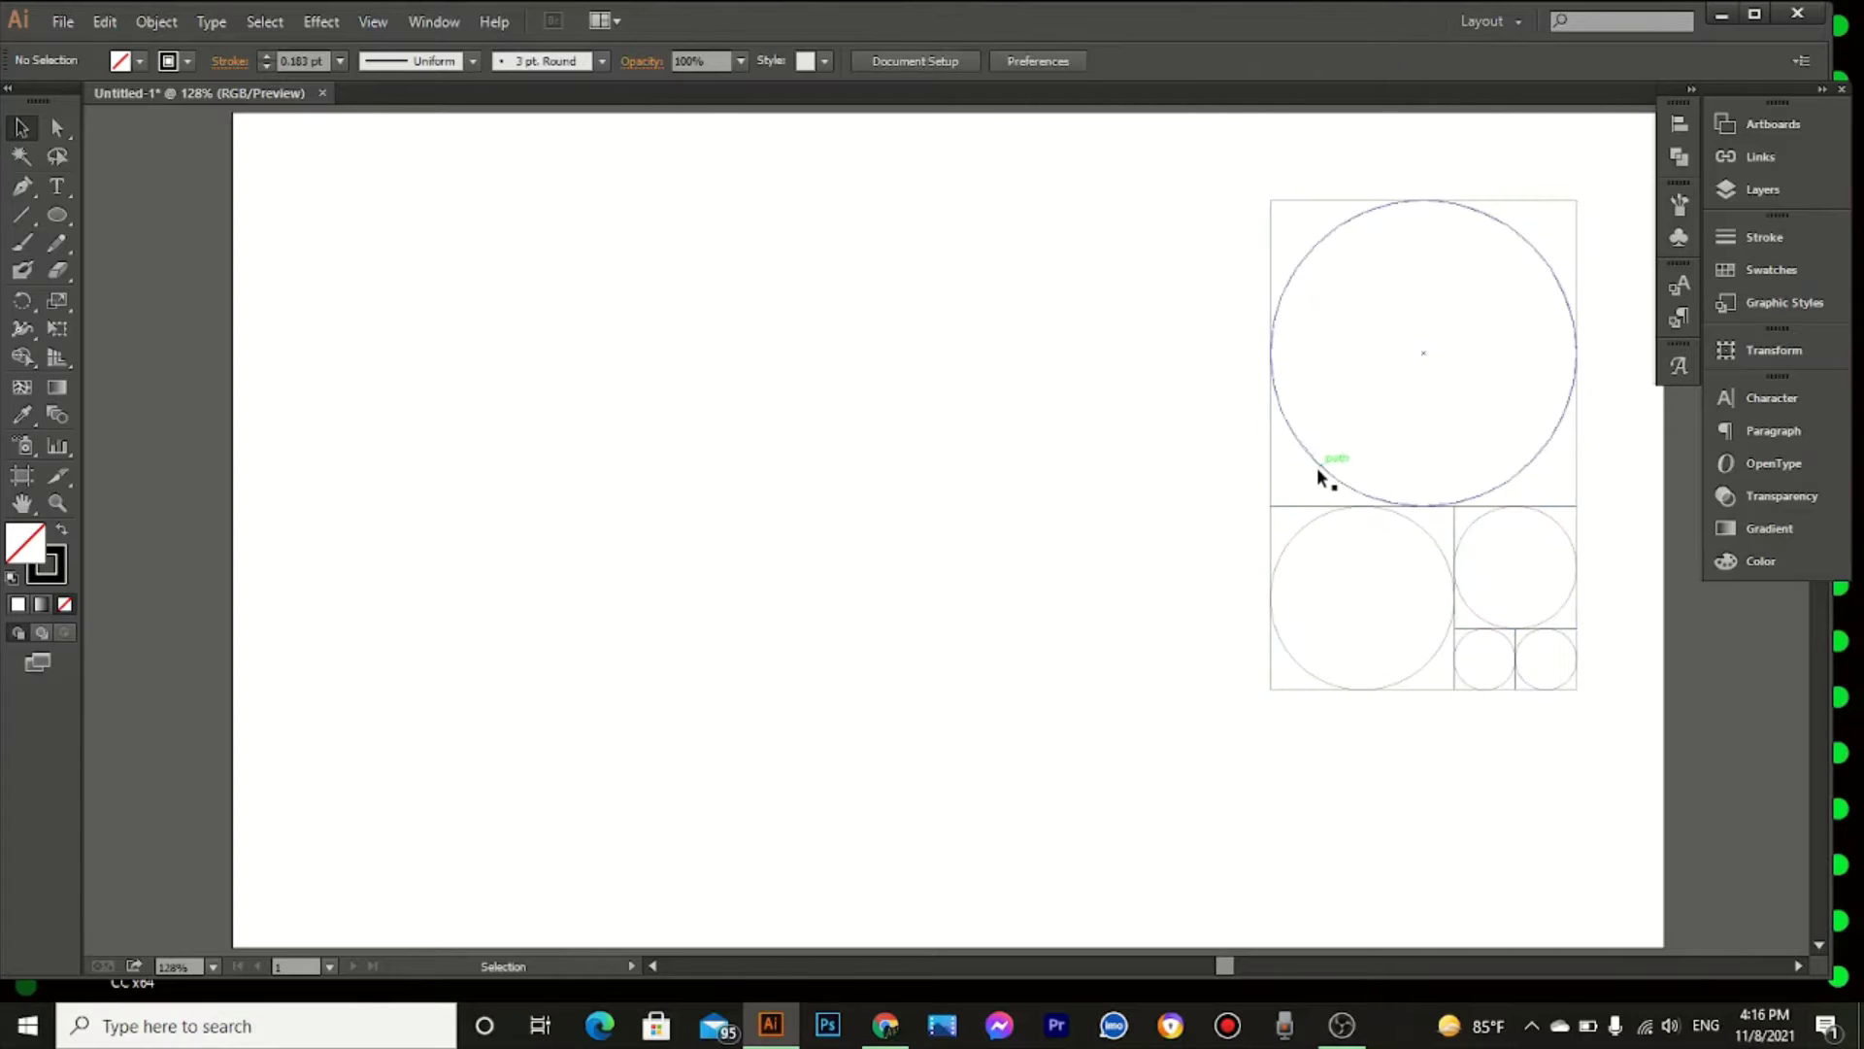
Step: Copy the largest circle into the empty area left of the layout and centre a copy of the smallest circle inside it
drag(1317, 468, 677, 654)
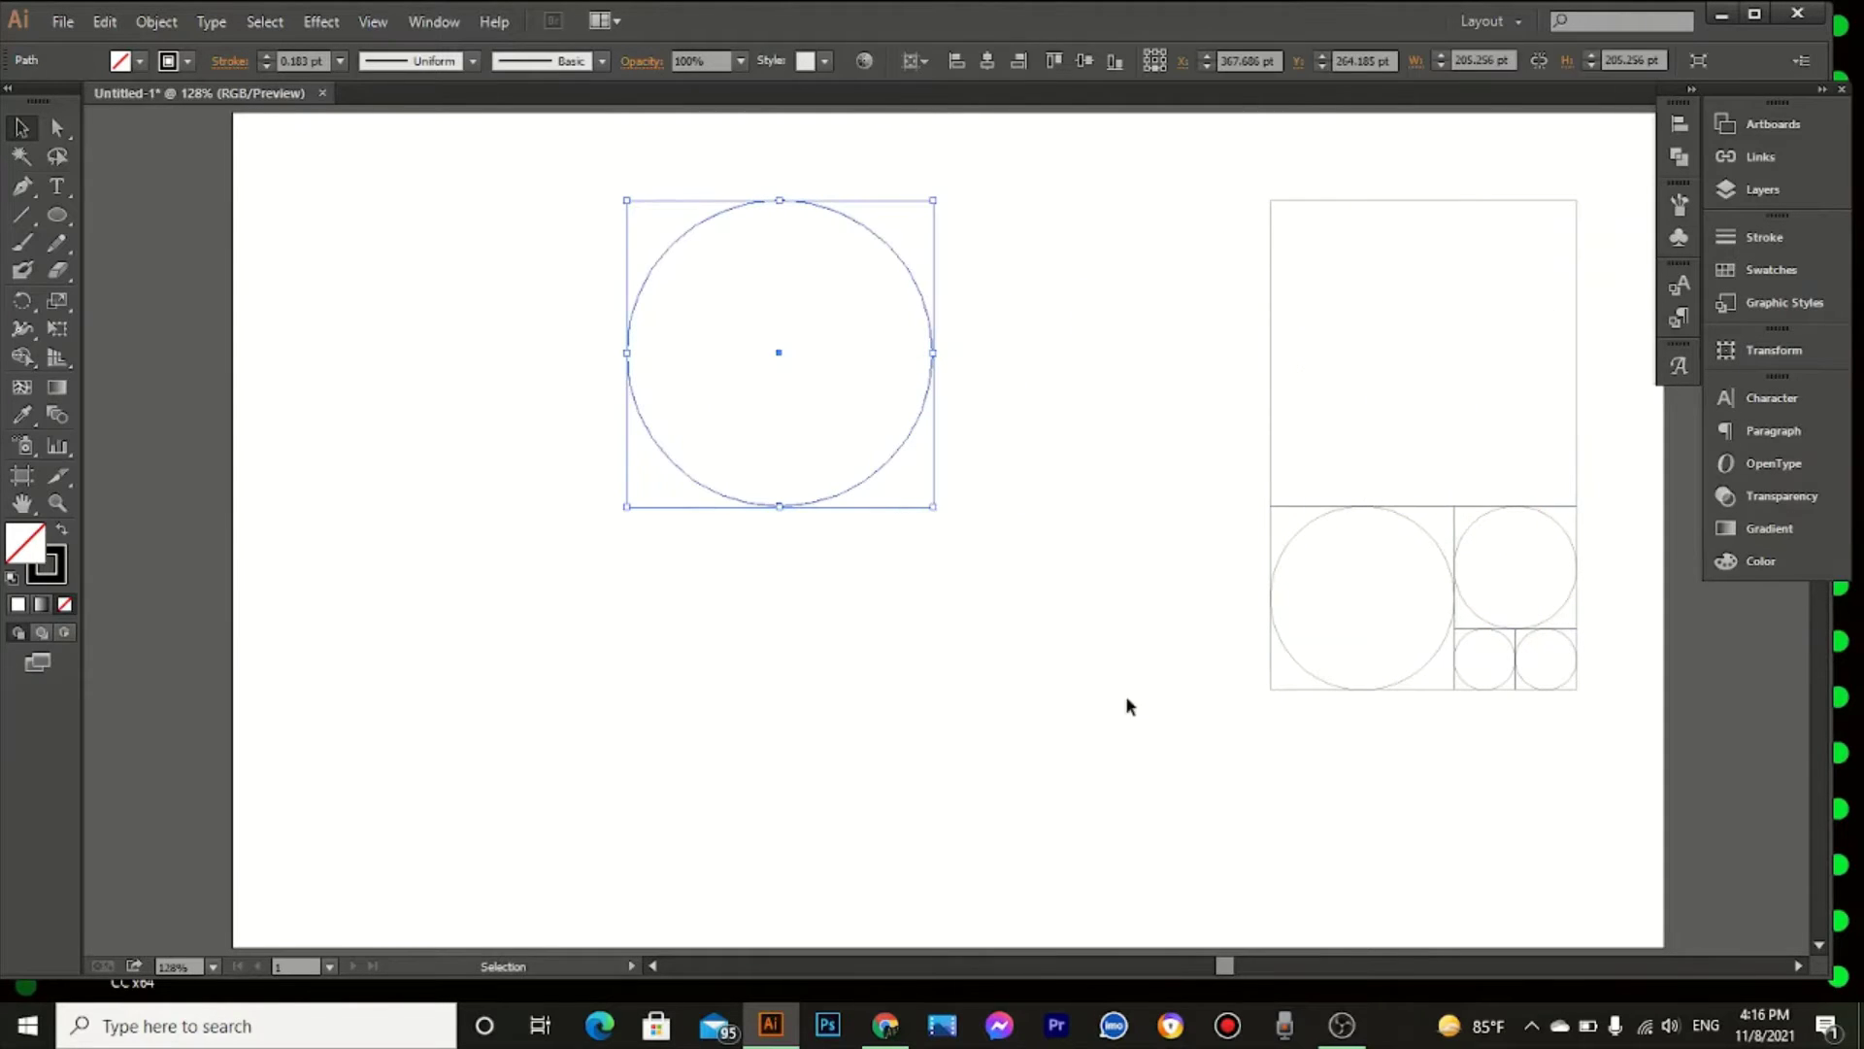
key(ctrl+z)
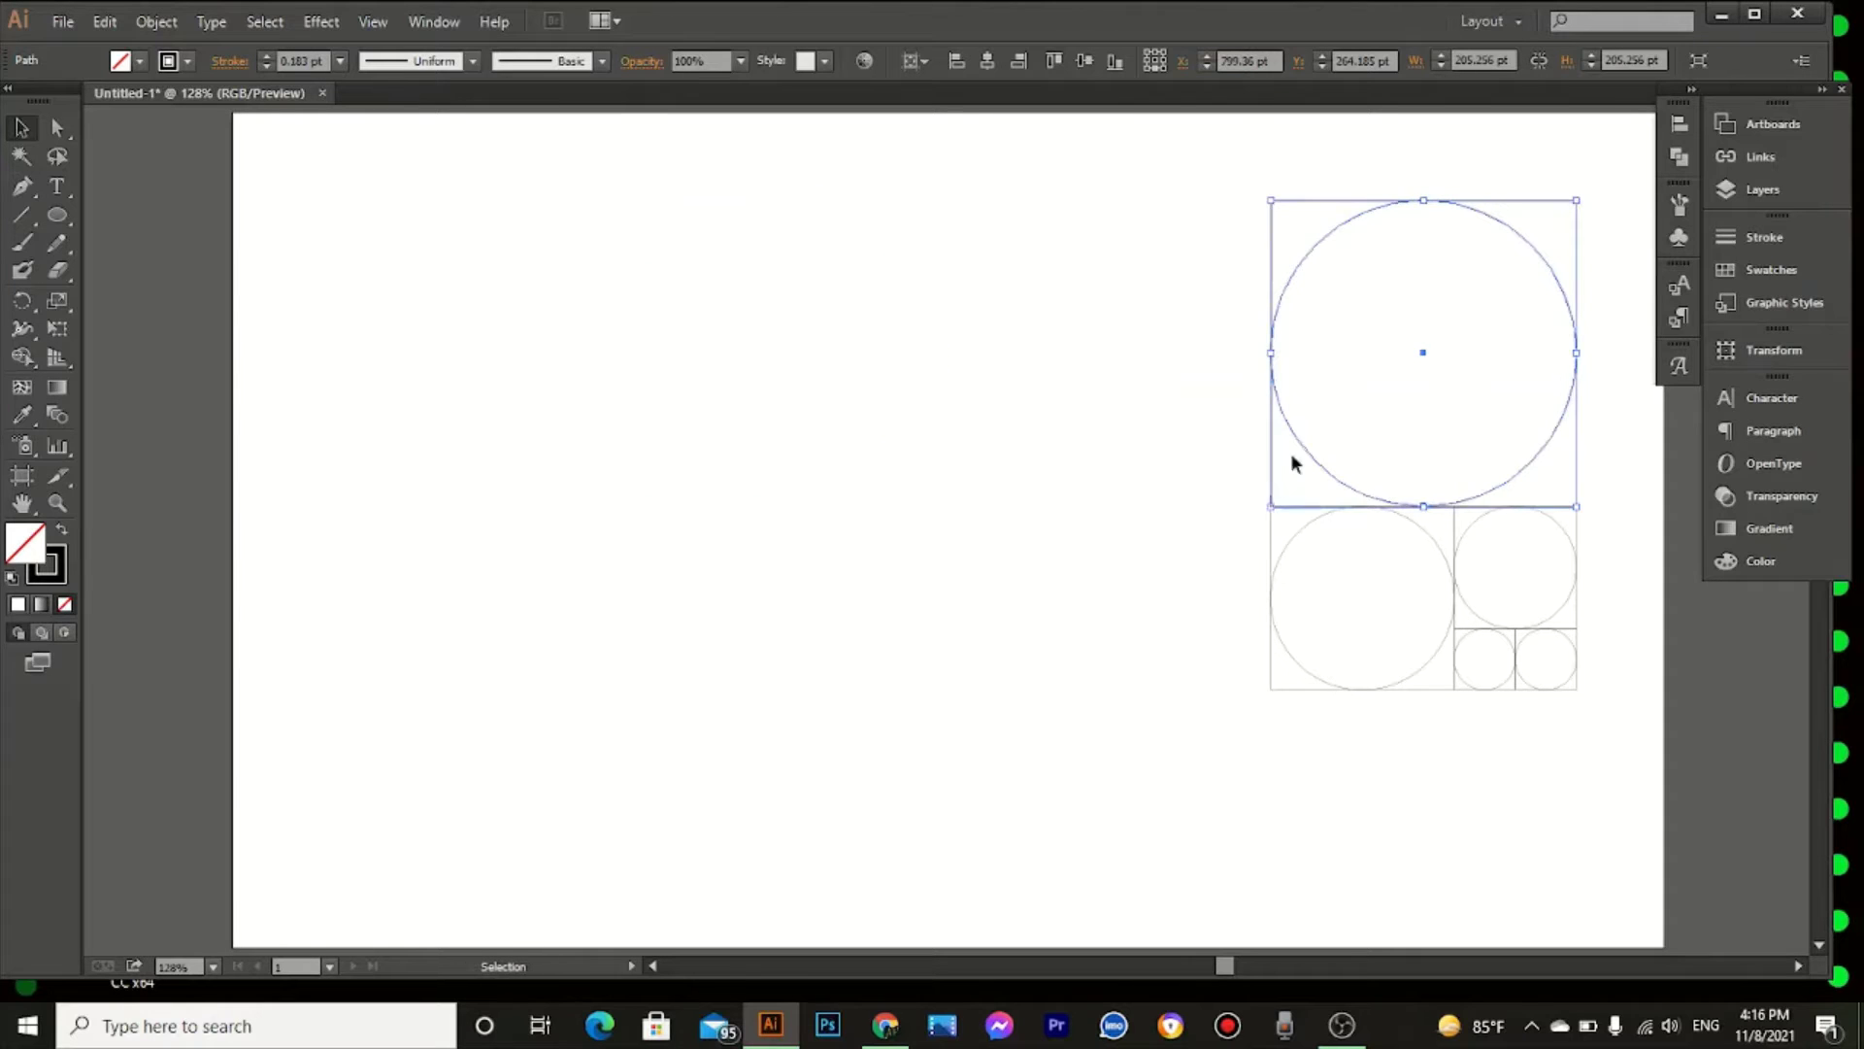
key(ctrl+shift+z)
drag(1498, 679, 866, 380)
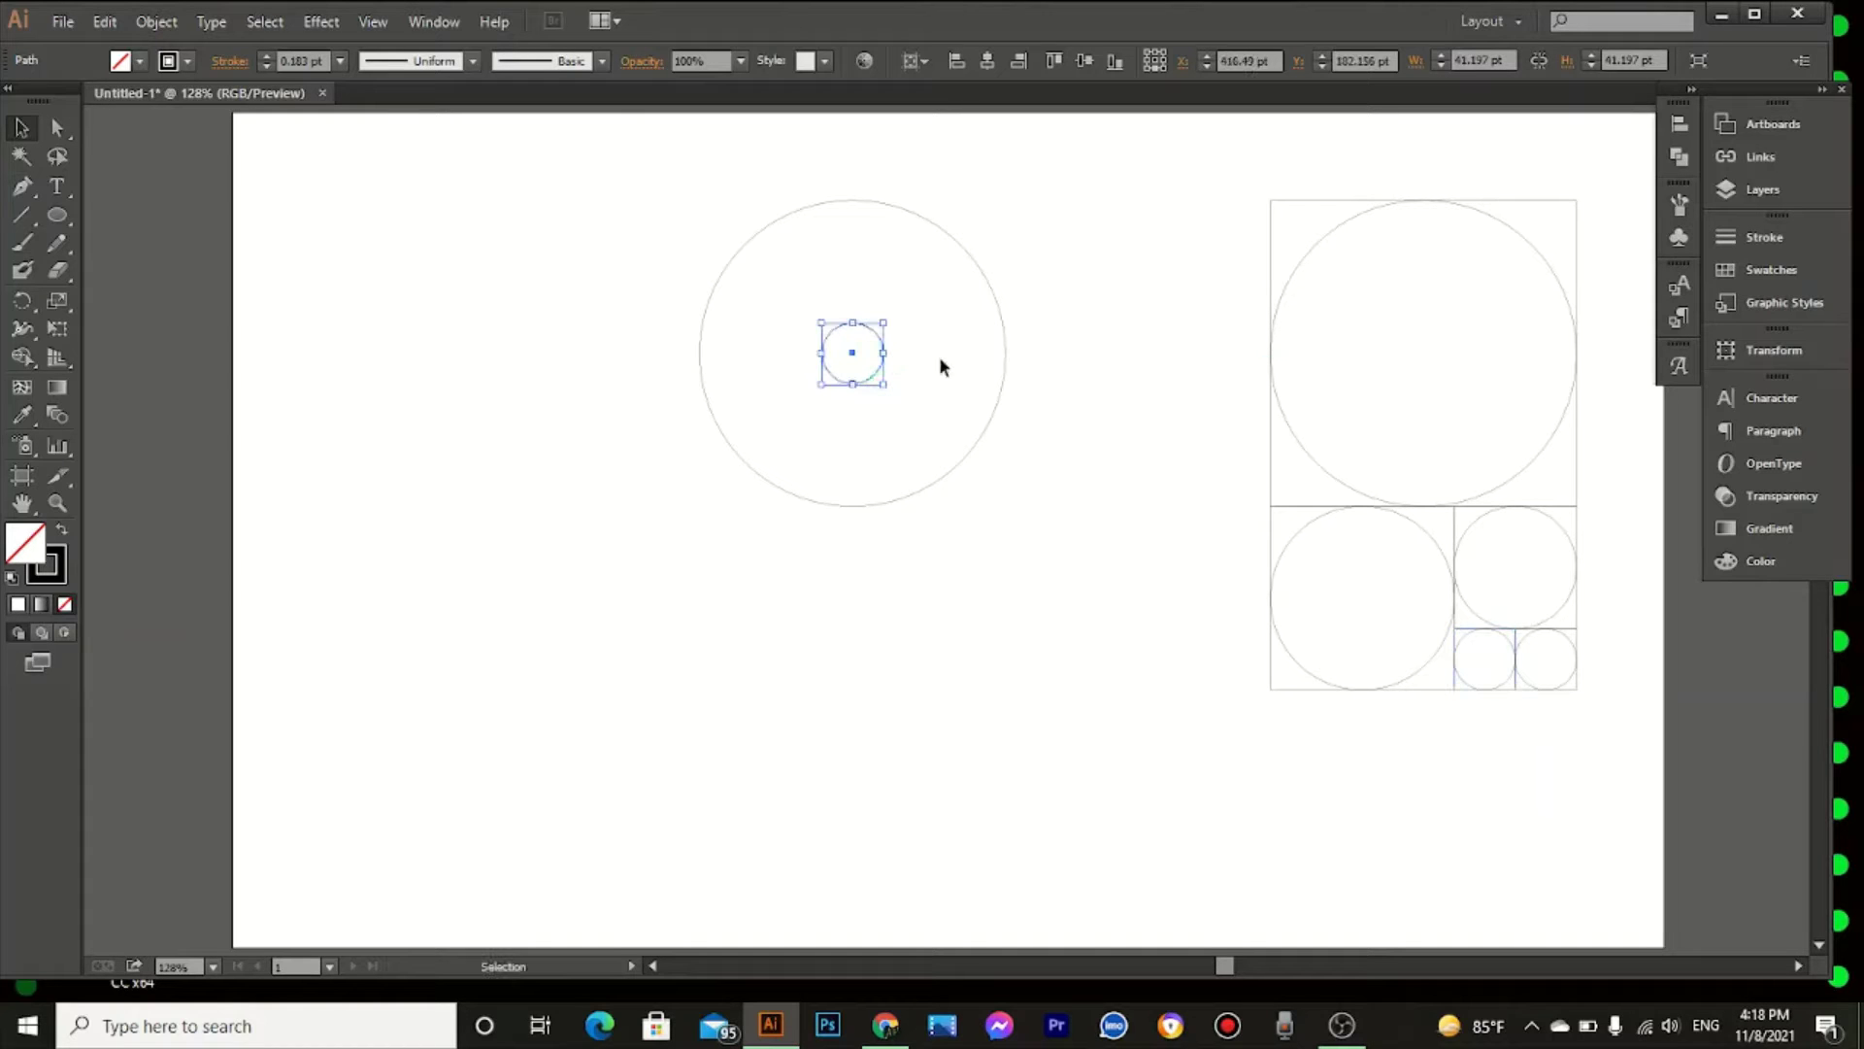
Step: Duplicate the large circle straight down and straight up so each copy encloses the small circle and touches its far edge
drag(1005, 384, 1026, 508)
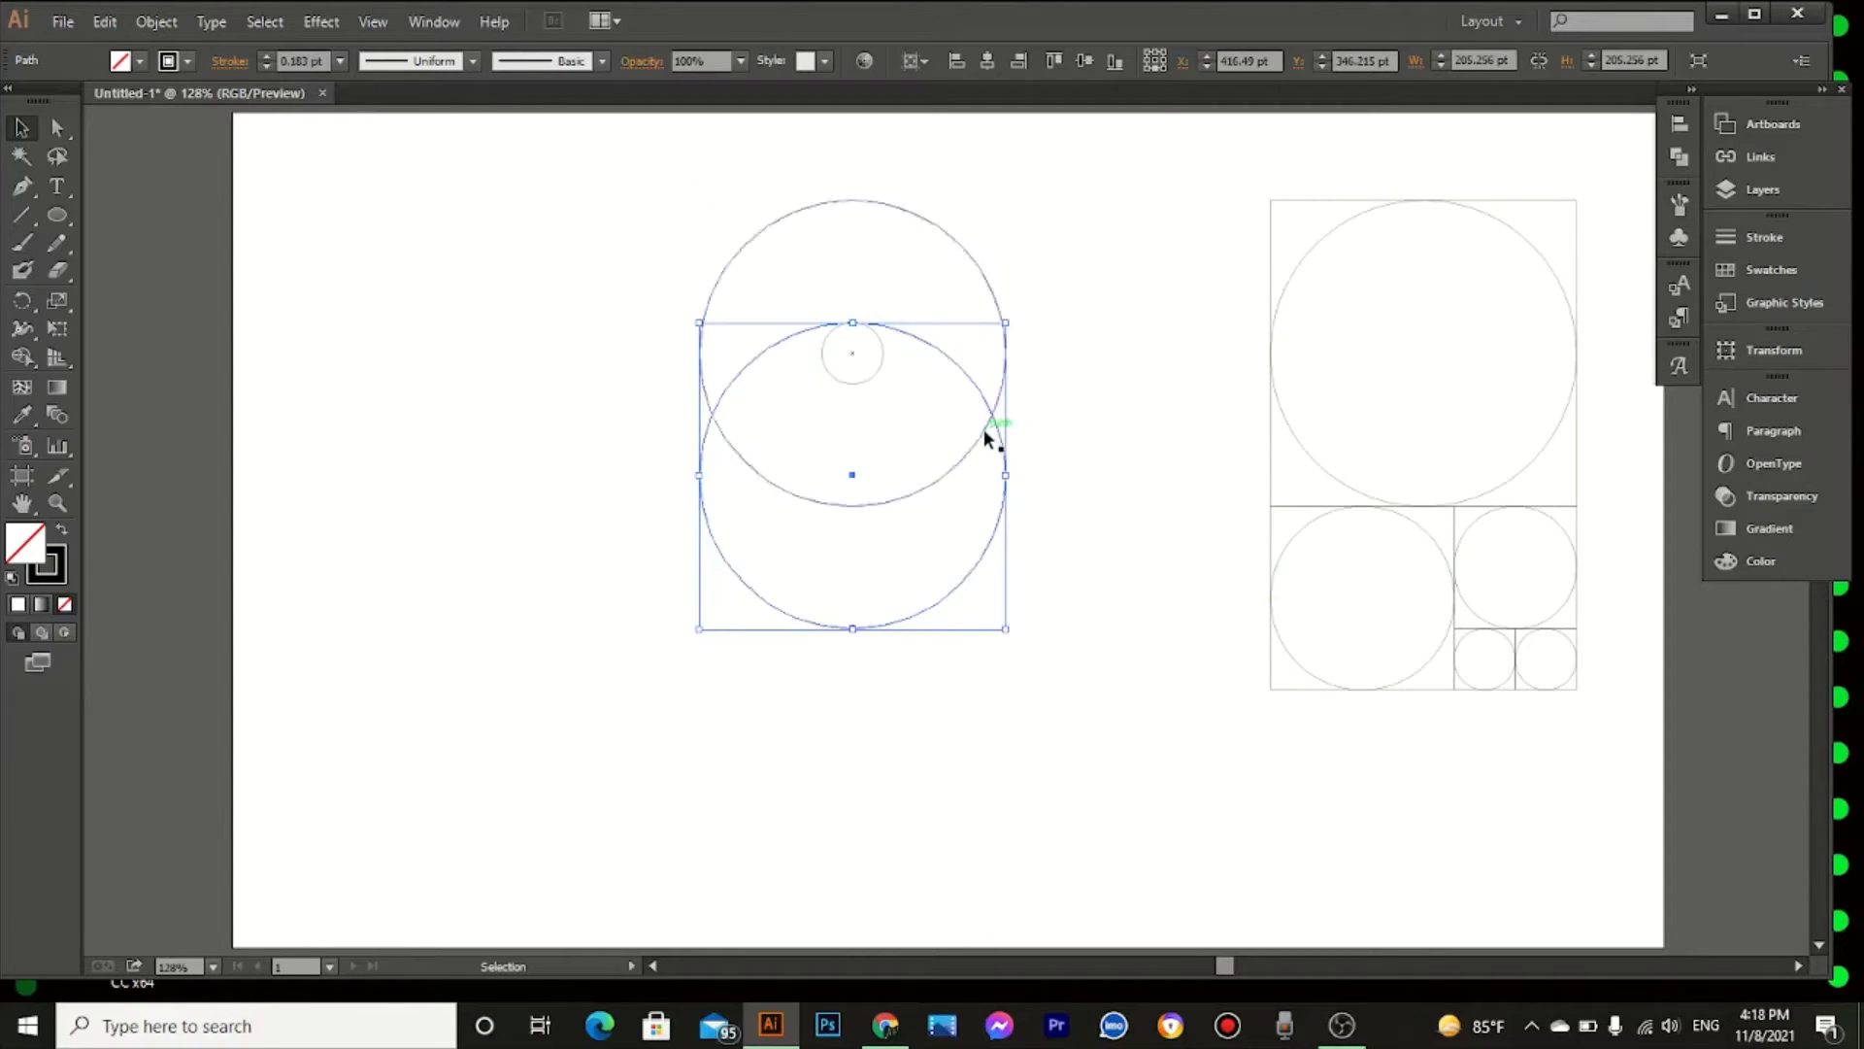
drag(985, 433, 979, 312)
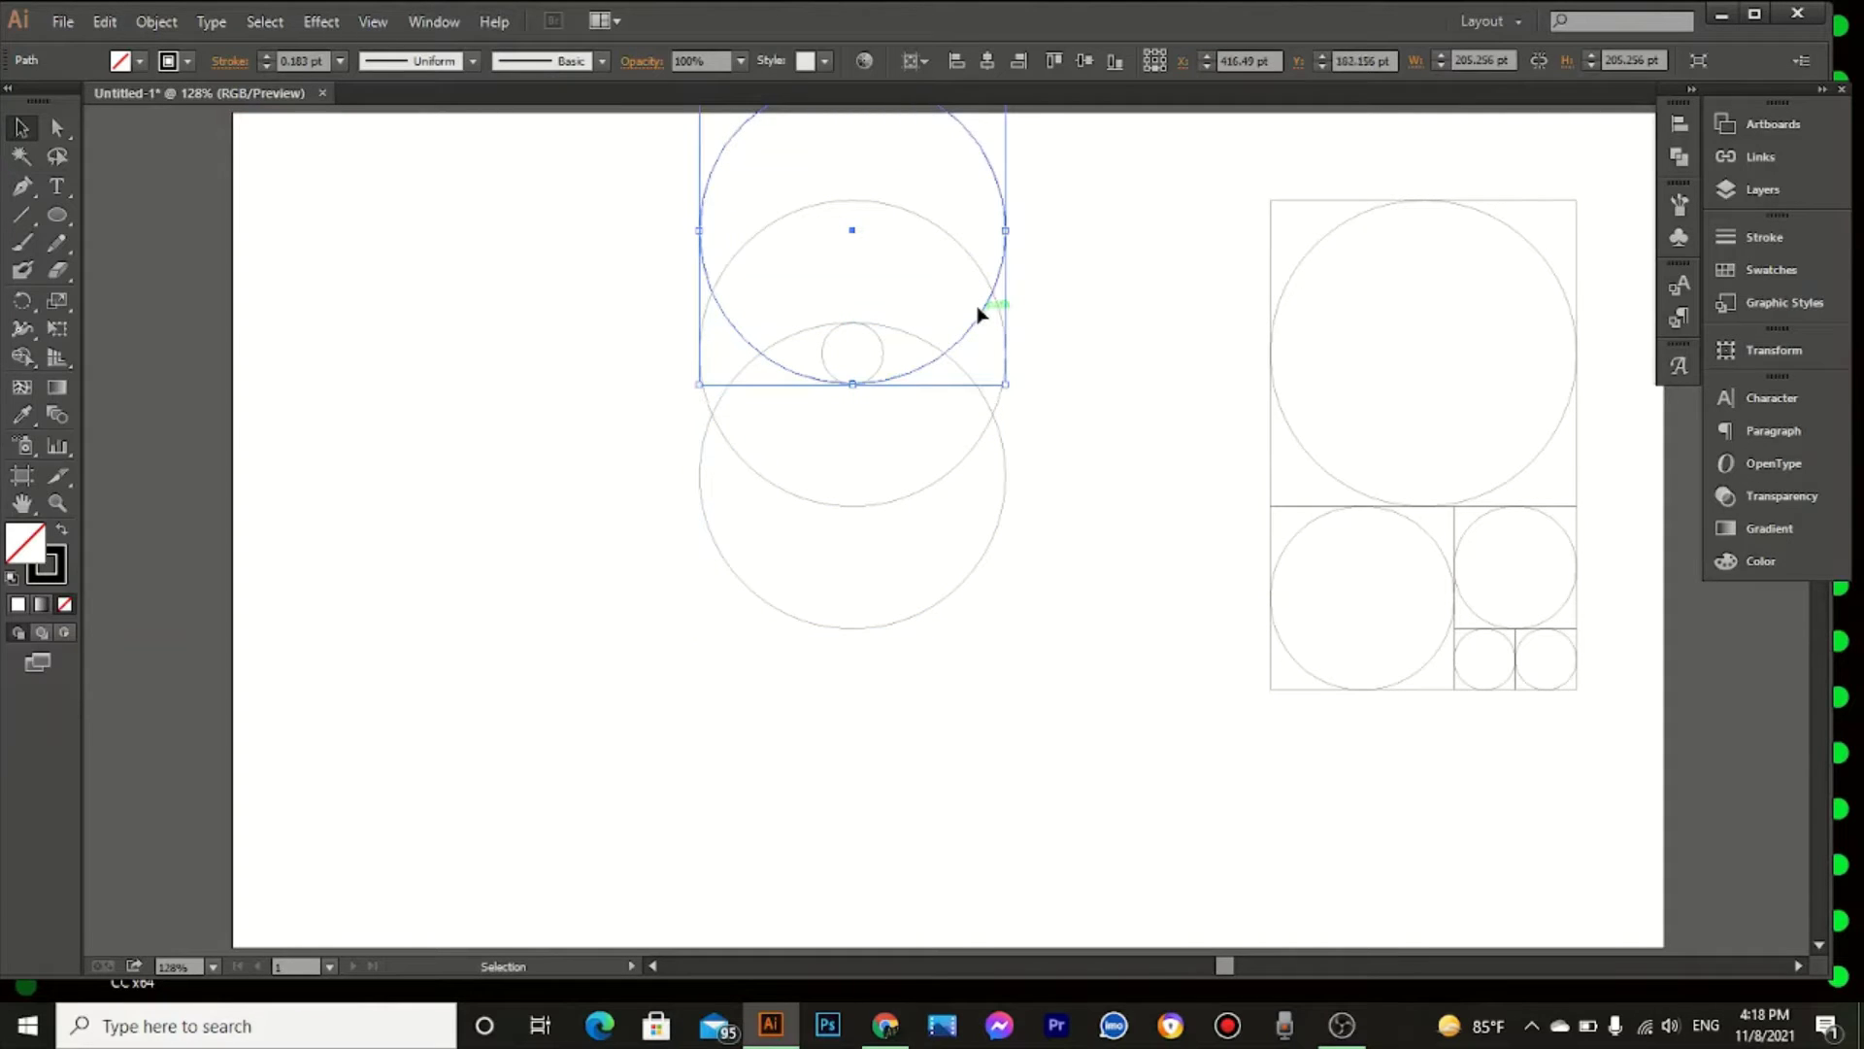
click(1127, 446)
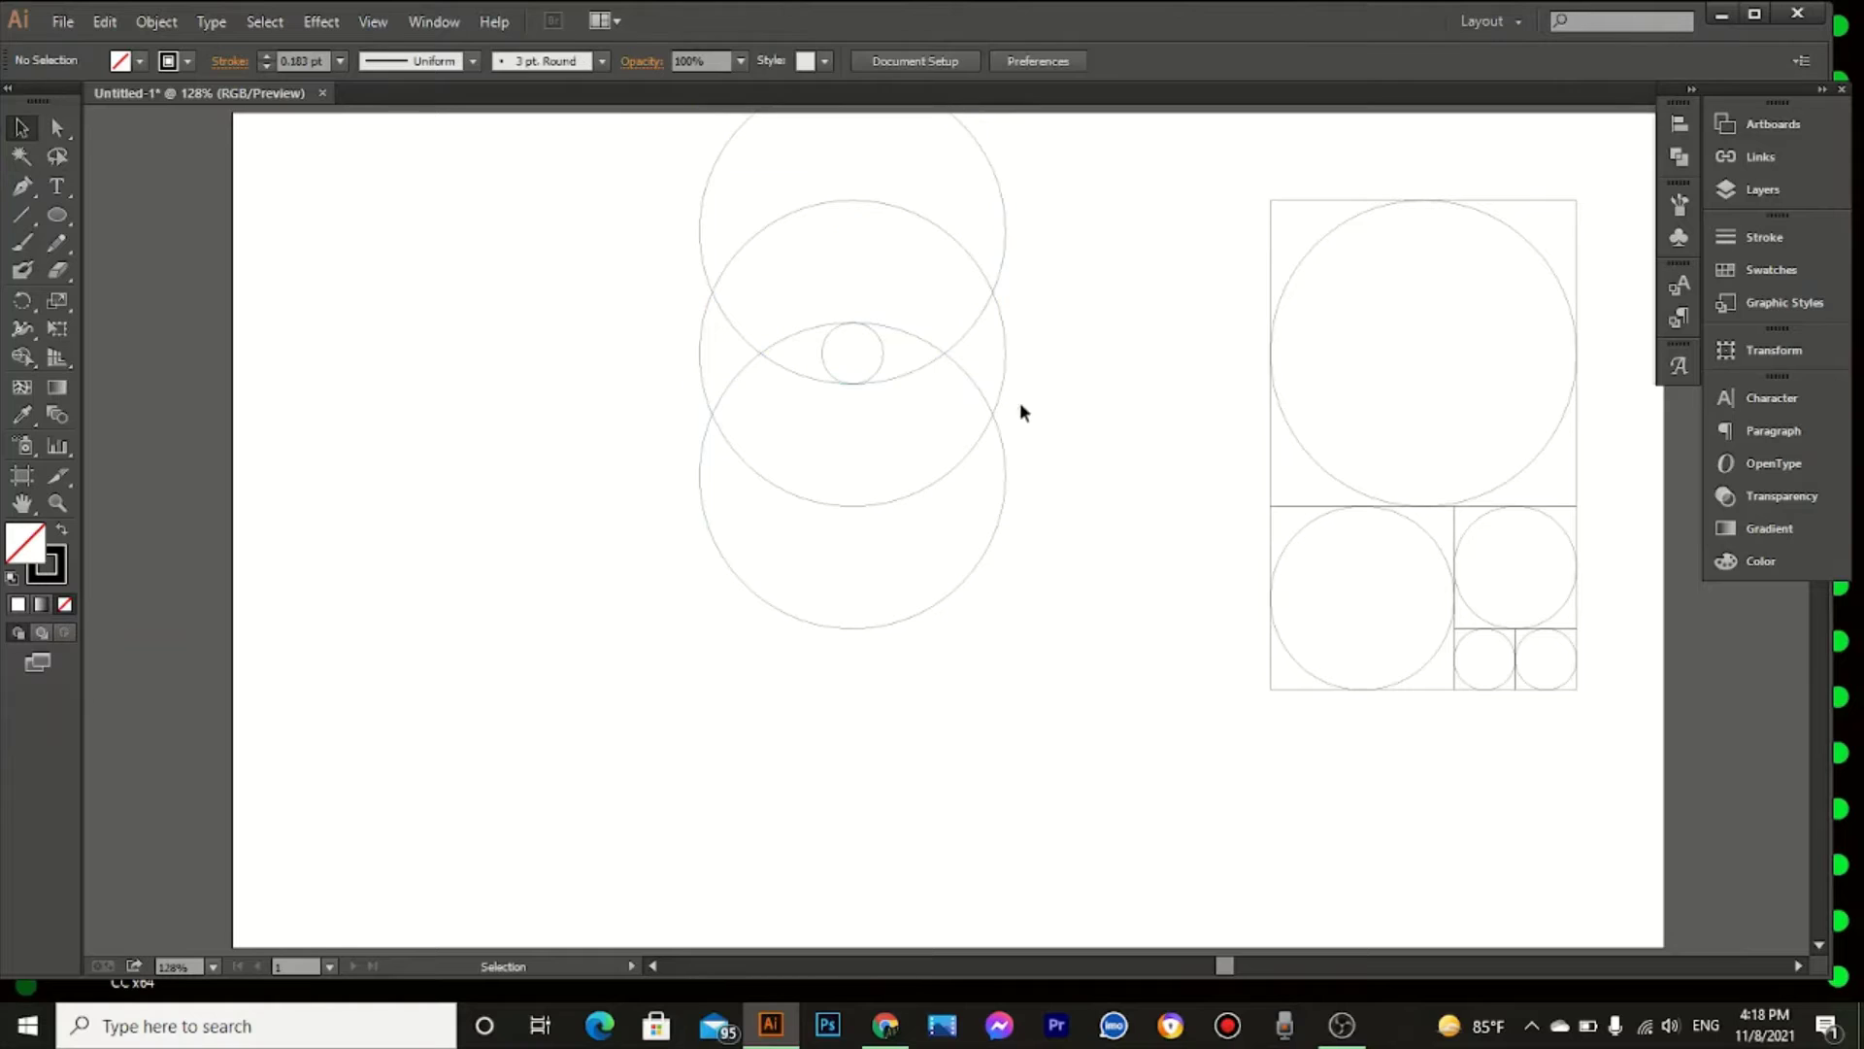
Step: Move the middle large circle right until its left edge meets the small circle's left edge, and duplicate it symmetrically to the left
drag(1005, 388, 1122, 386)
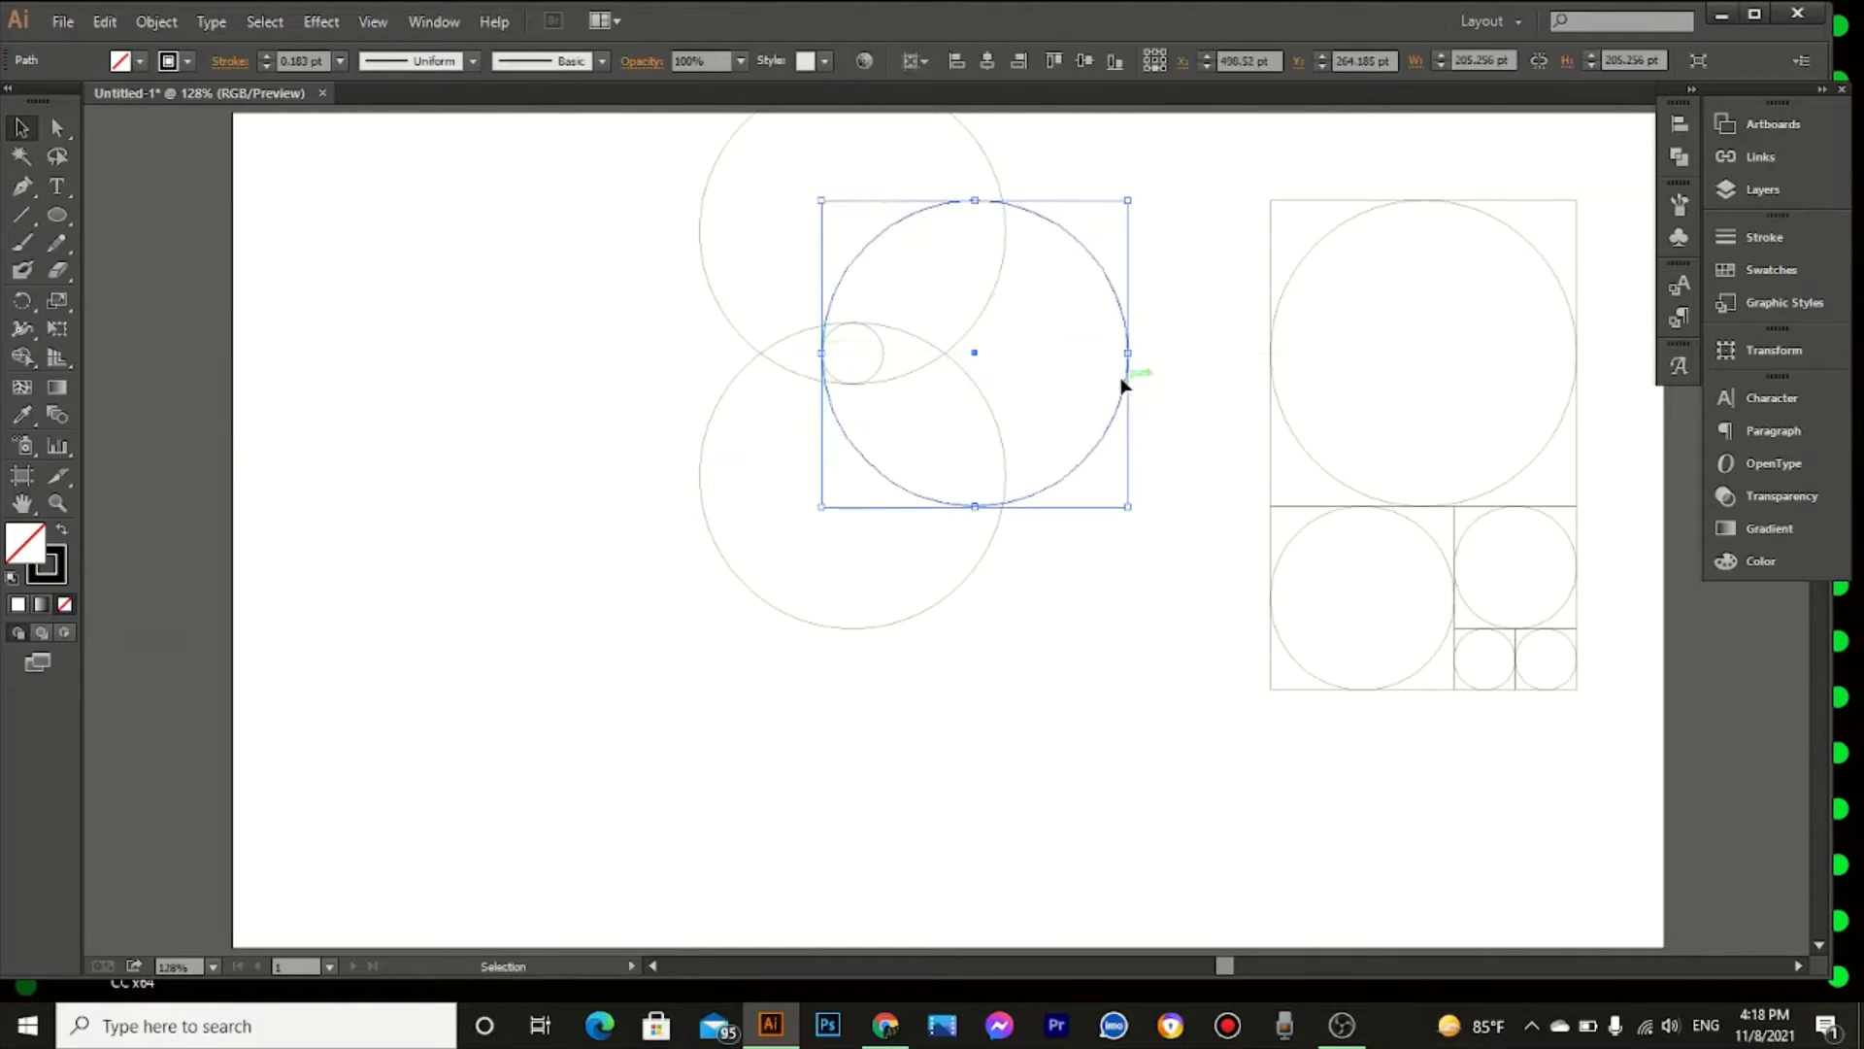
click(1195, 420)
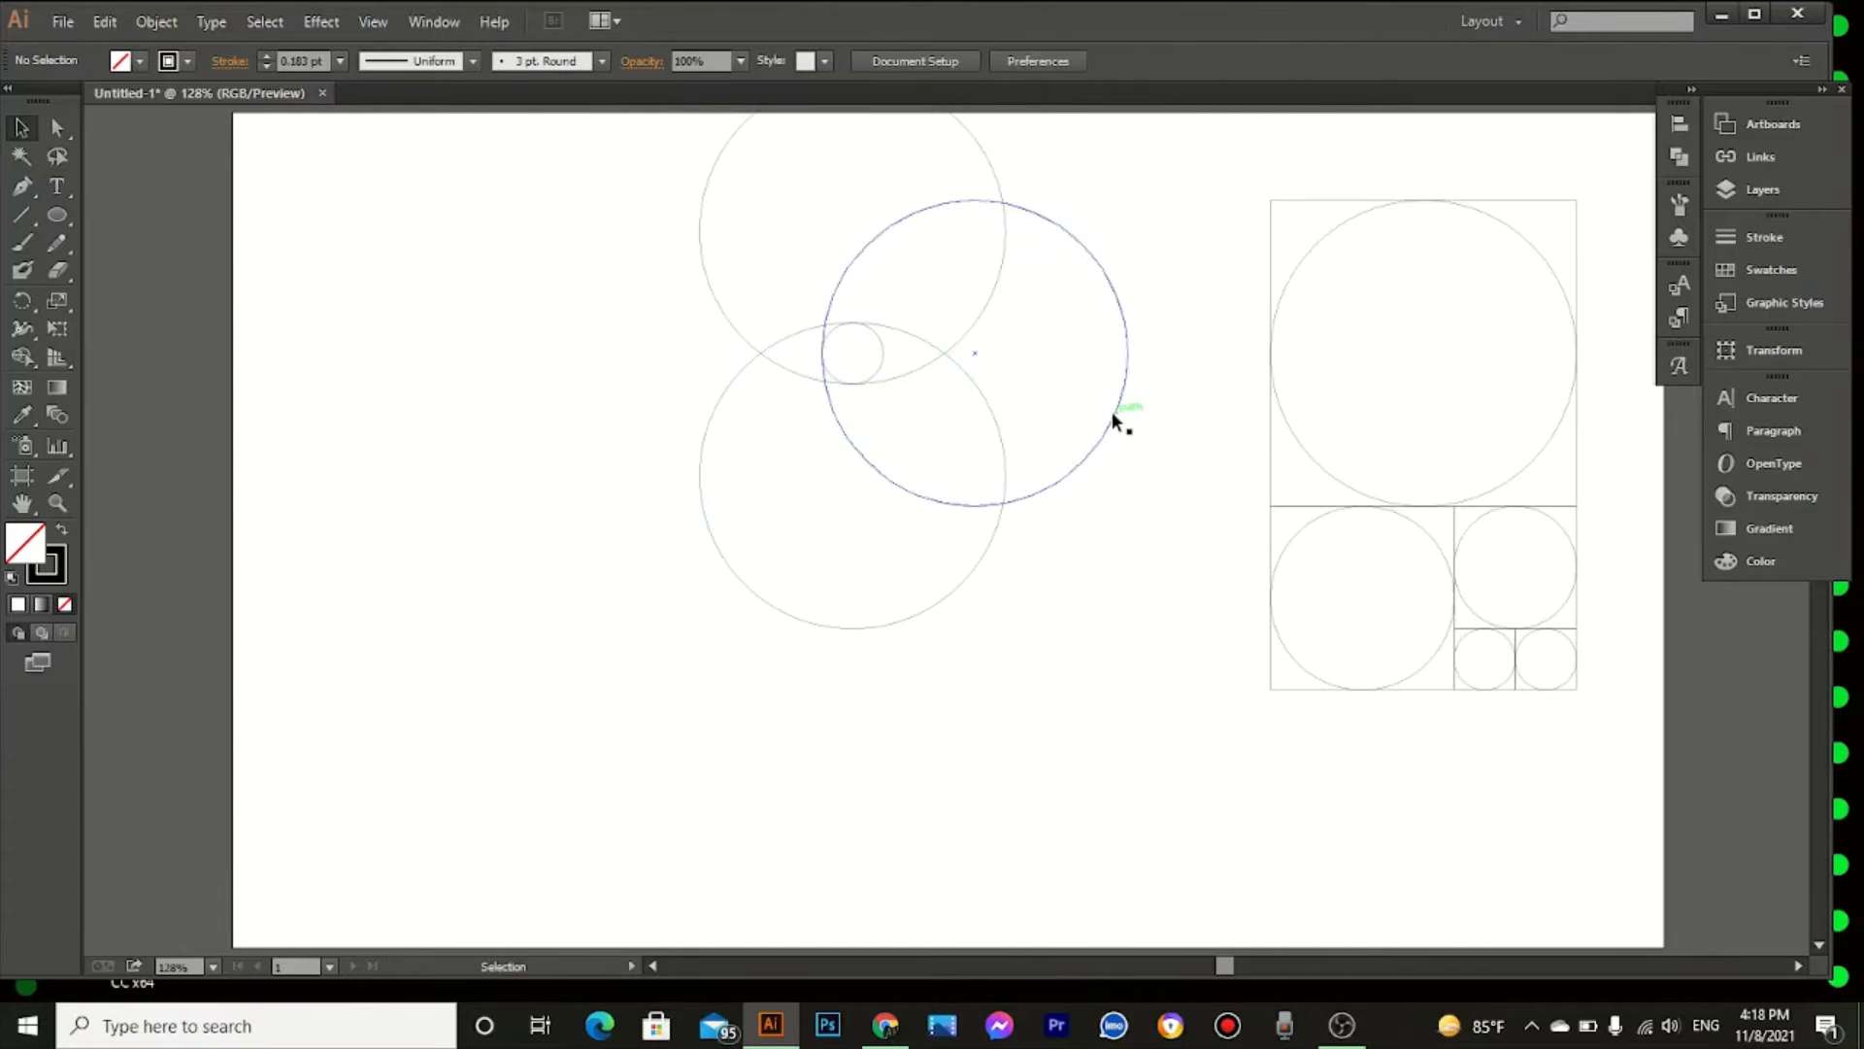
drag(1113, 418, 874, 430)
key(shift)
click(1108, 614)
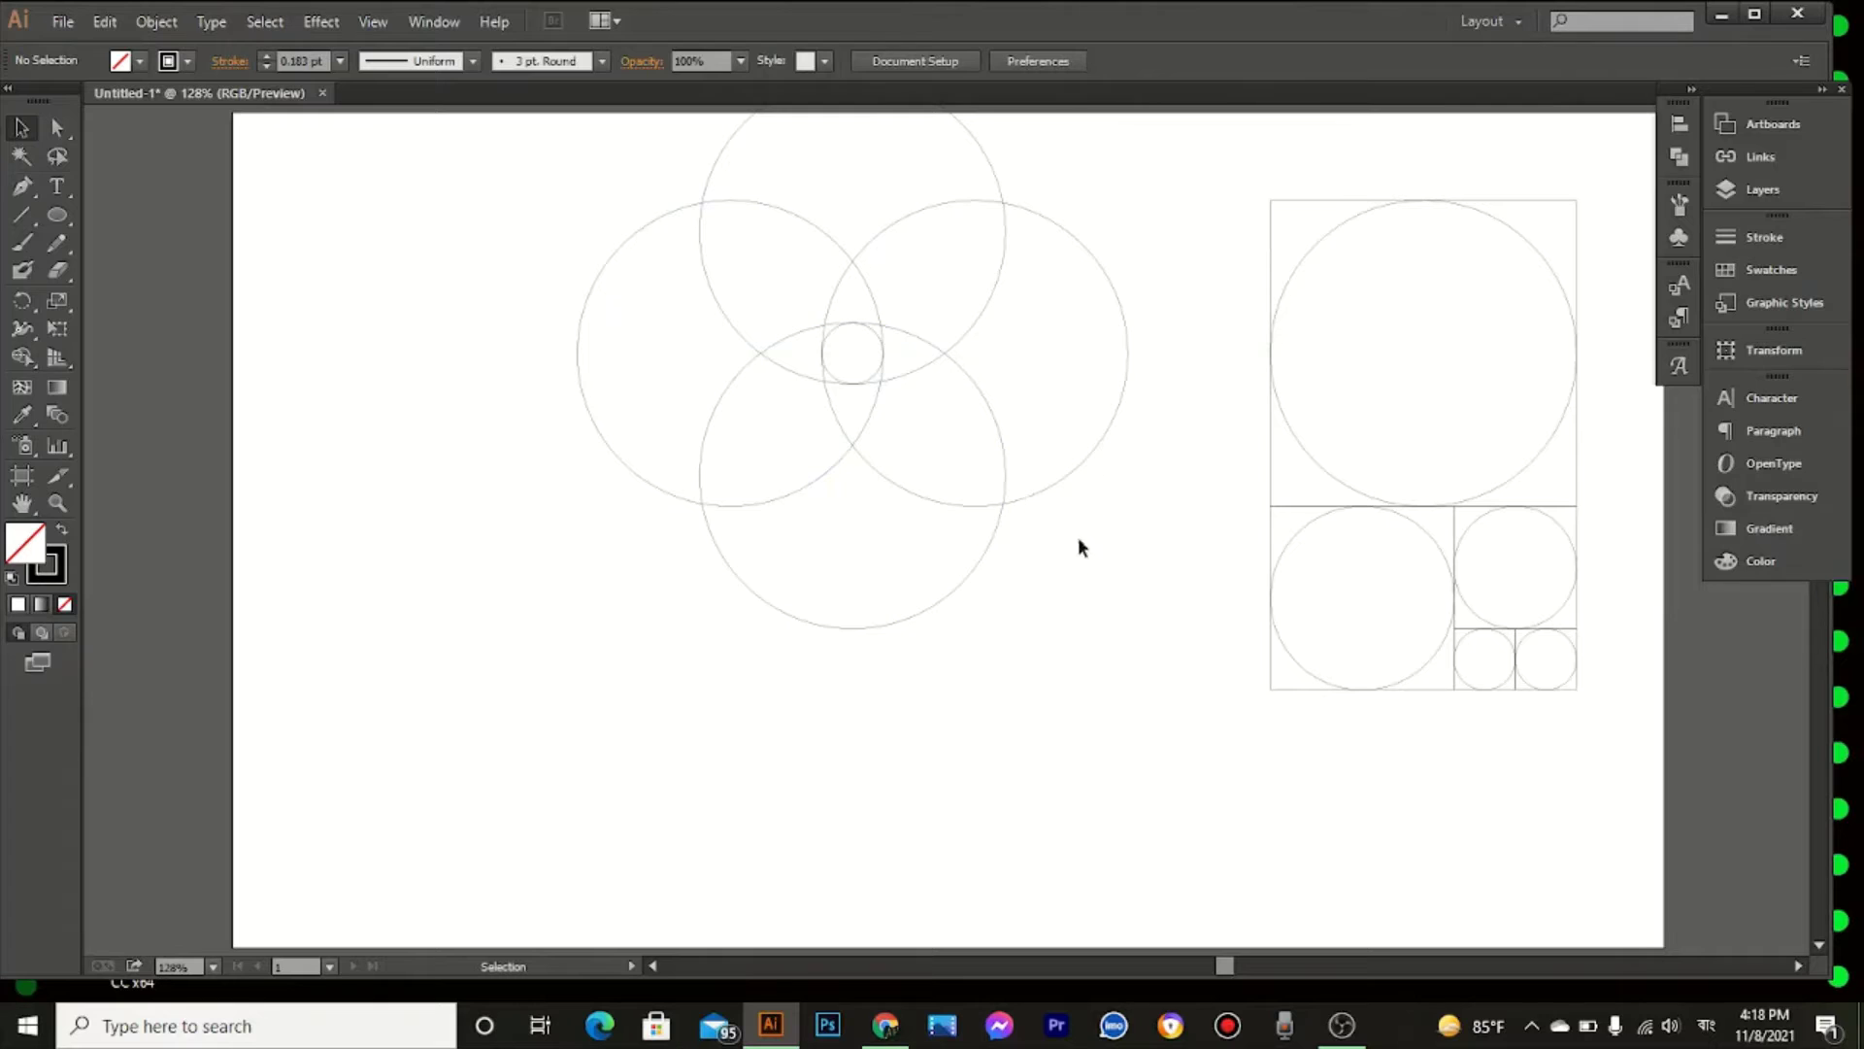
Step: Delete the small circle at the centre of the four overlapping large circles
click(878, 372)
key(Delete)
Step: Set the stroke of the four overlapping circles to 1 pt and move them down fully onto the artboard
drag(597, 179, 1064, 687)
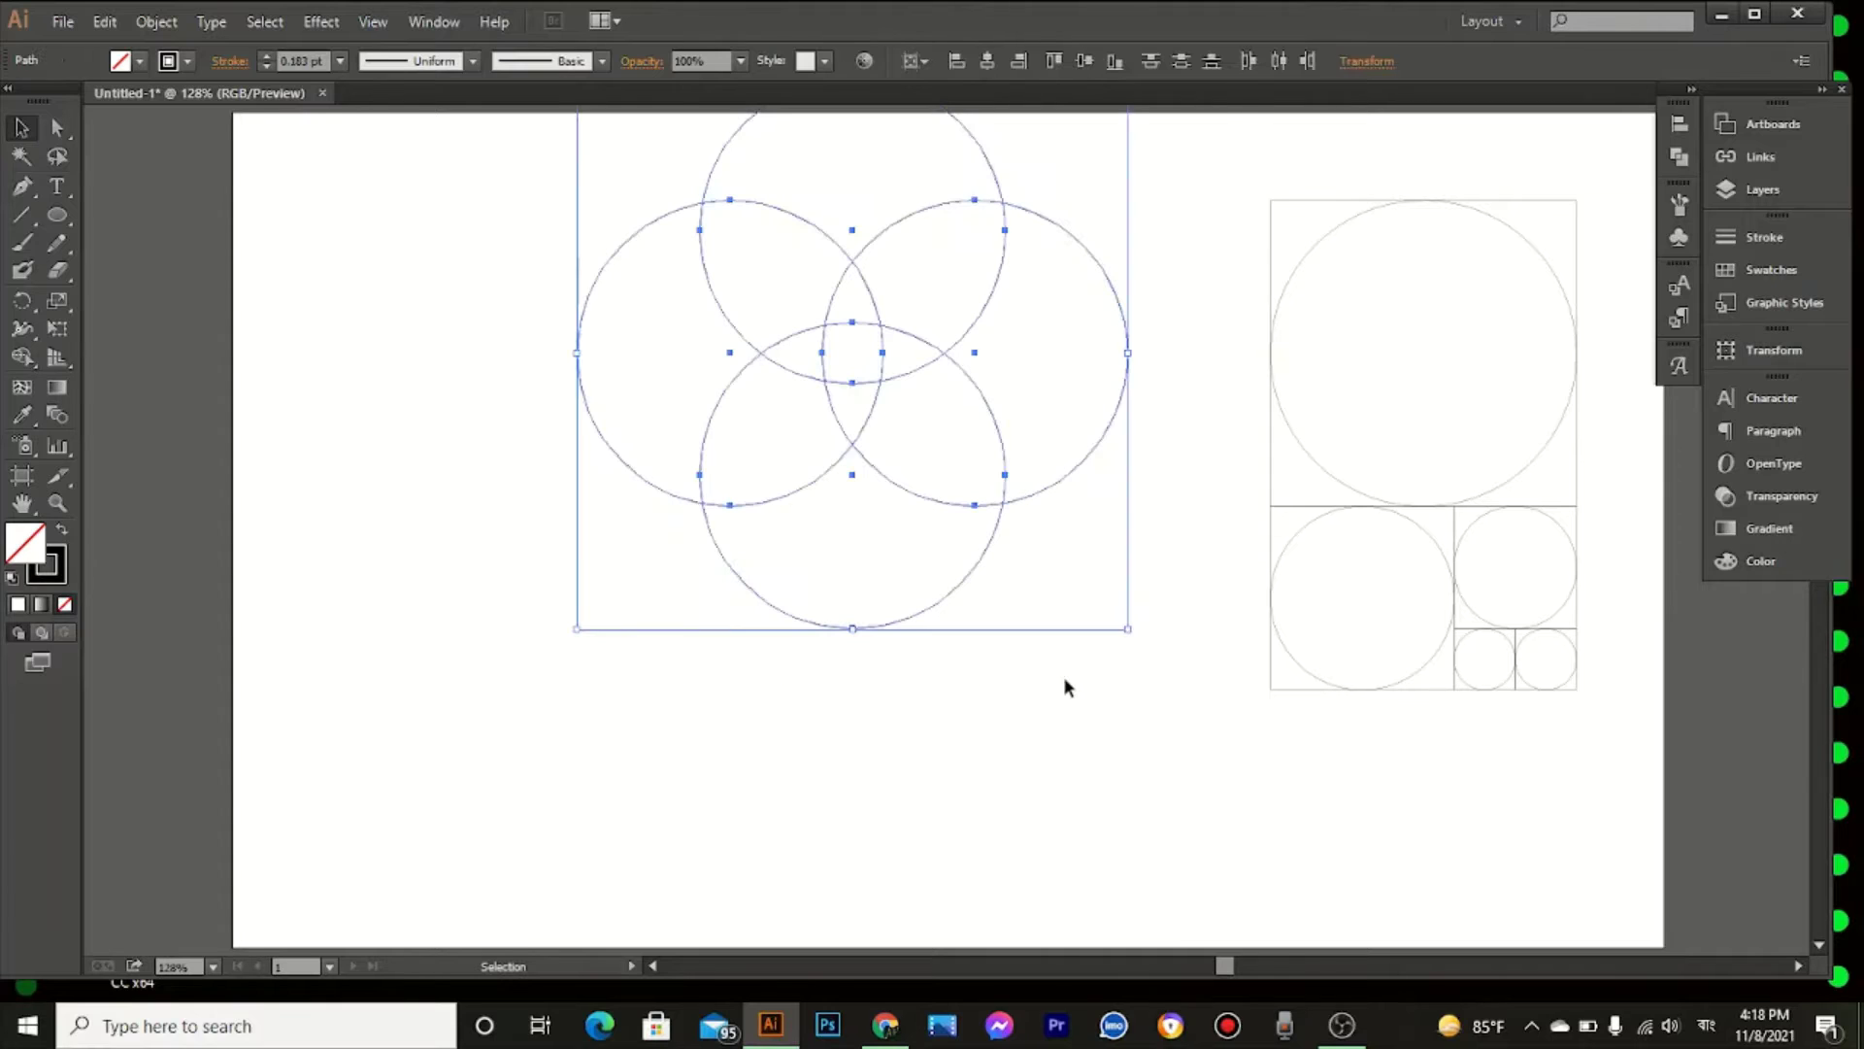
click(268, 56)
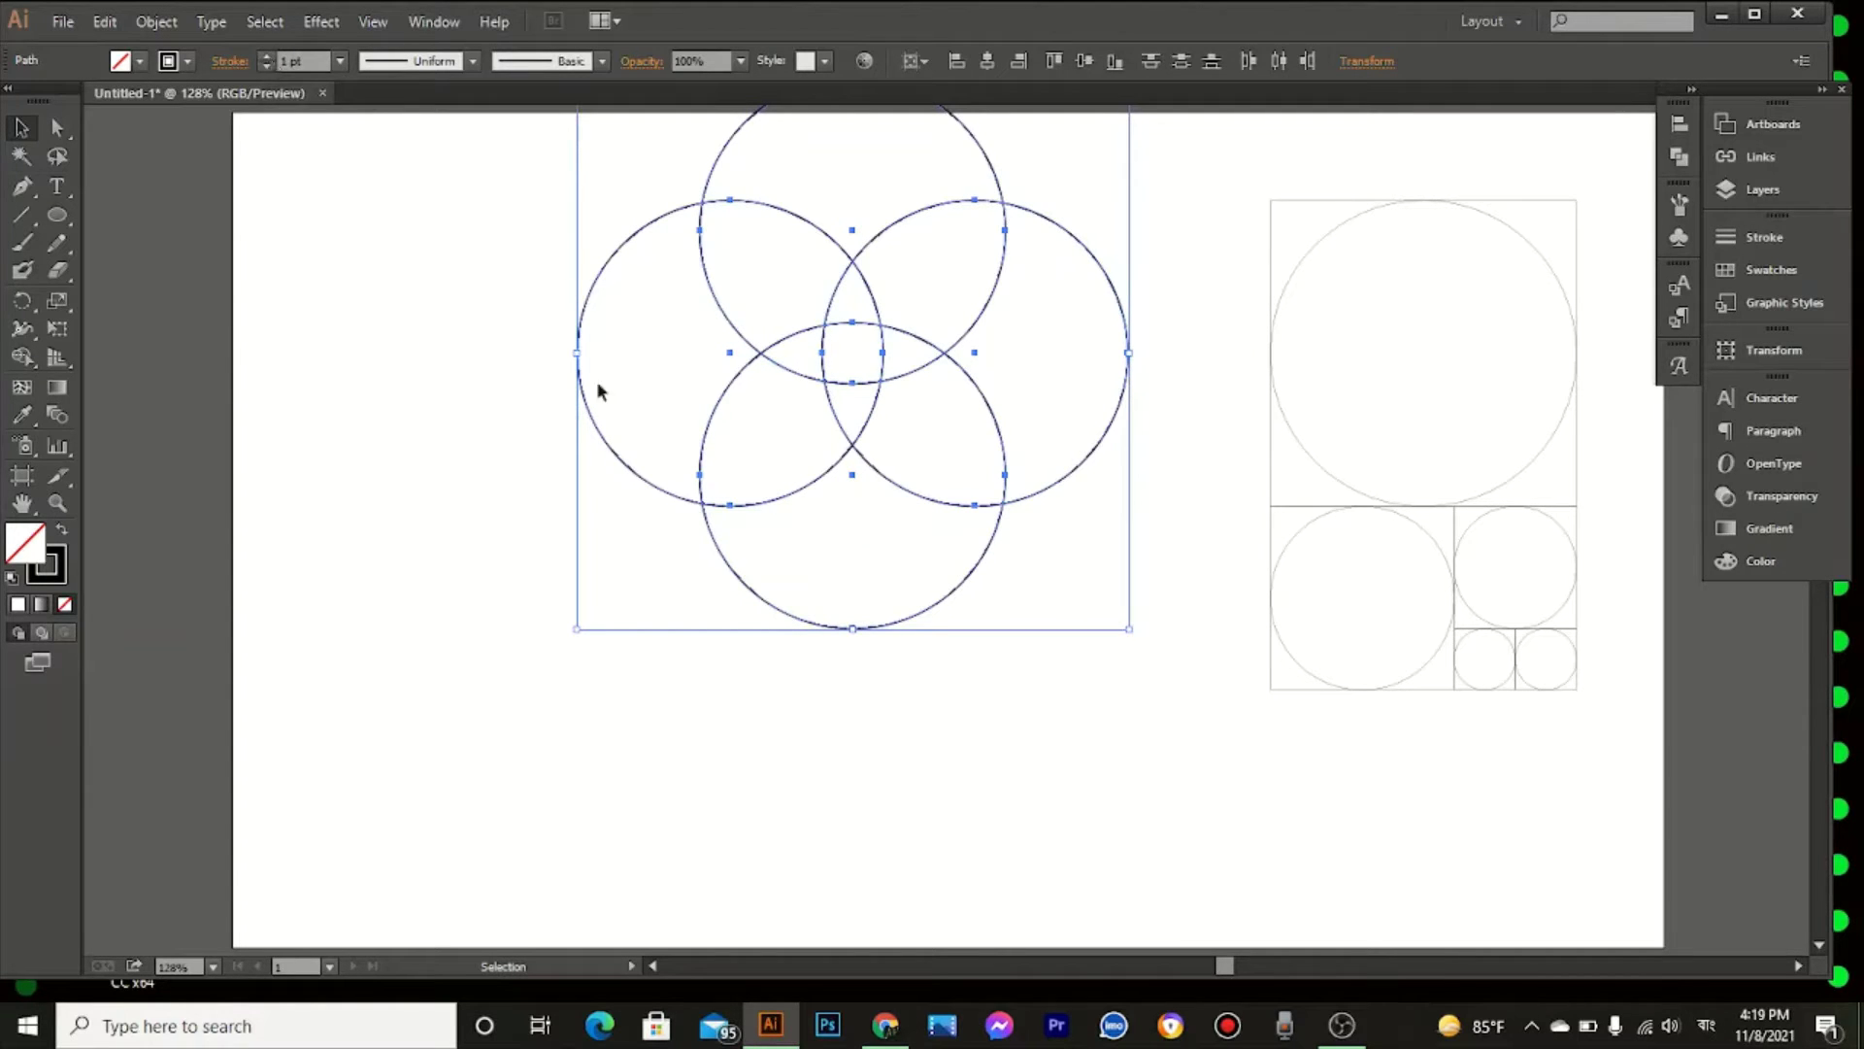
drag(871, 388, 884, 537)
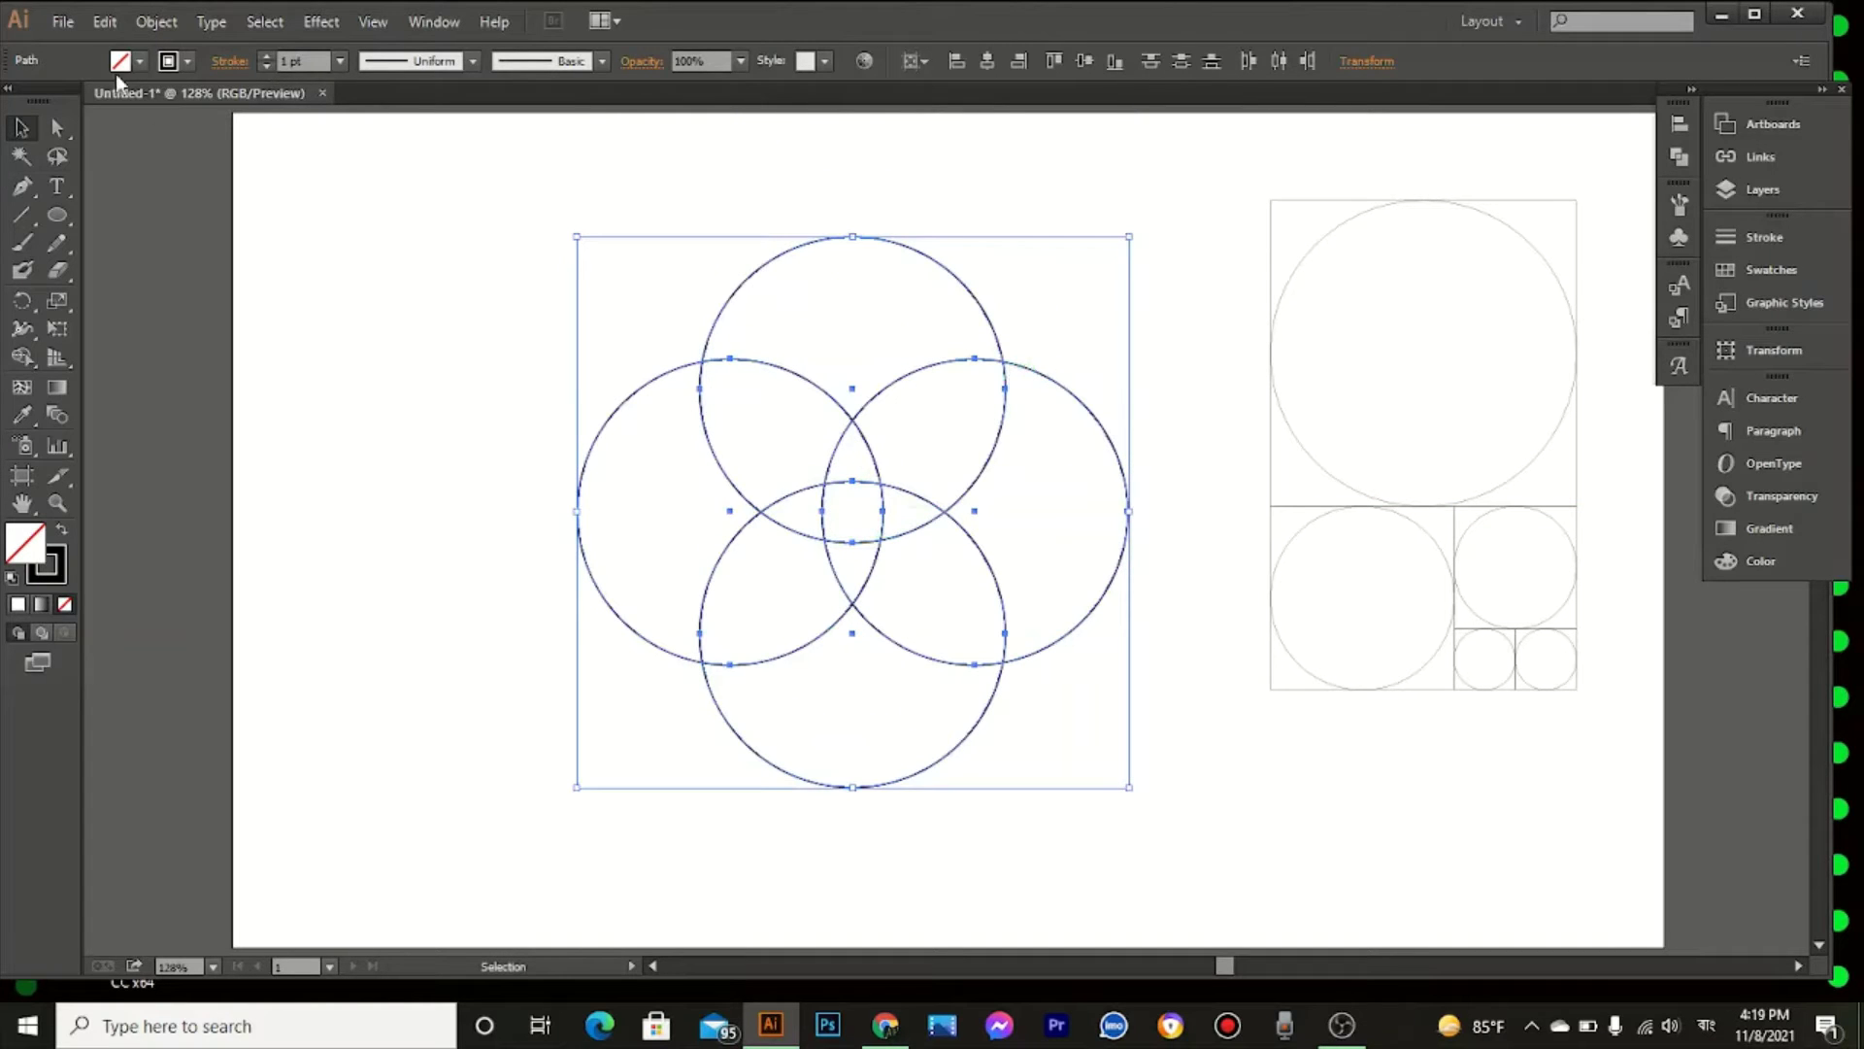
Step: Copy the four circles, paste them in front, and rotate the copy 45° clockwise to form an eight-circle rosette
click(104, 21)
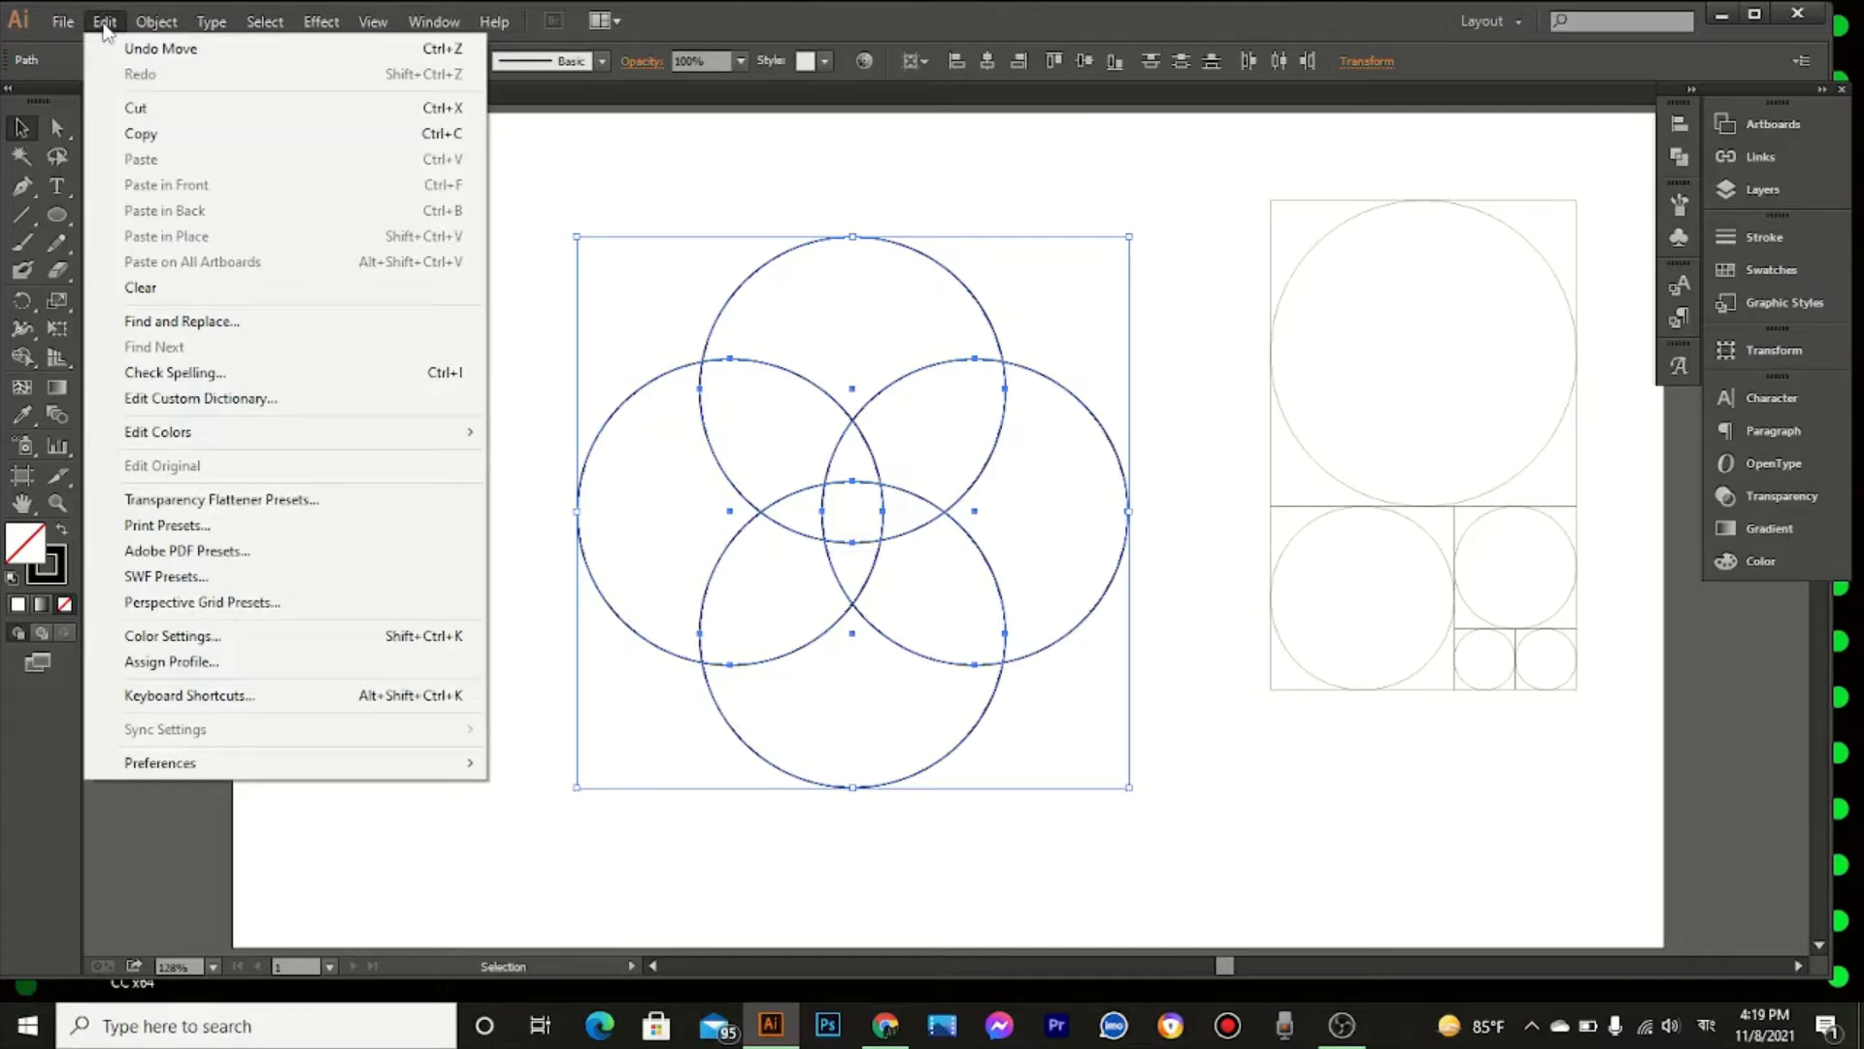
click(140, 141)
click(103, 21)
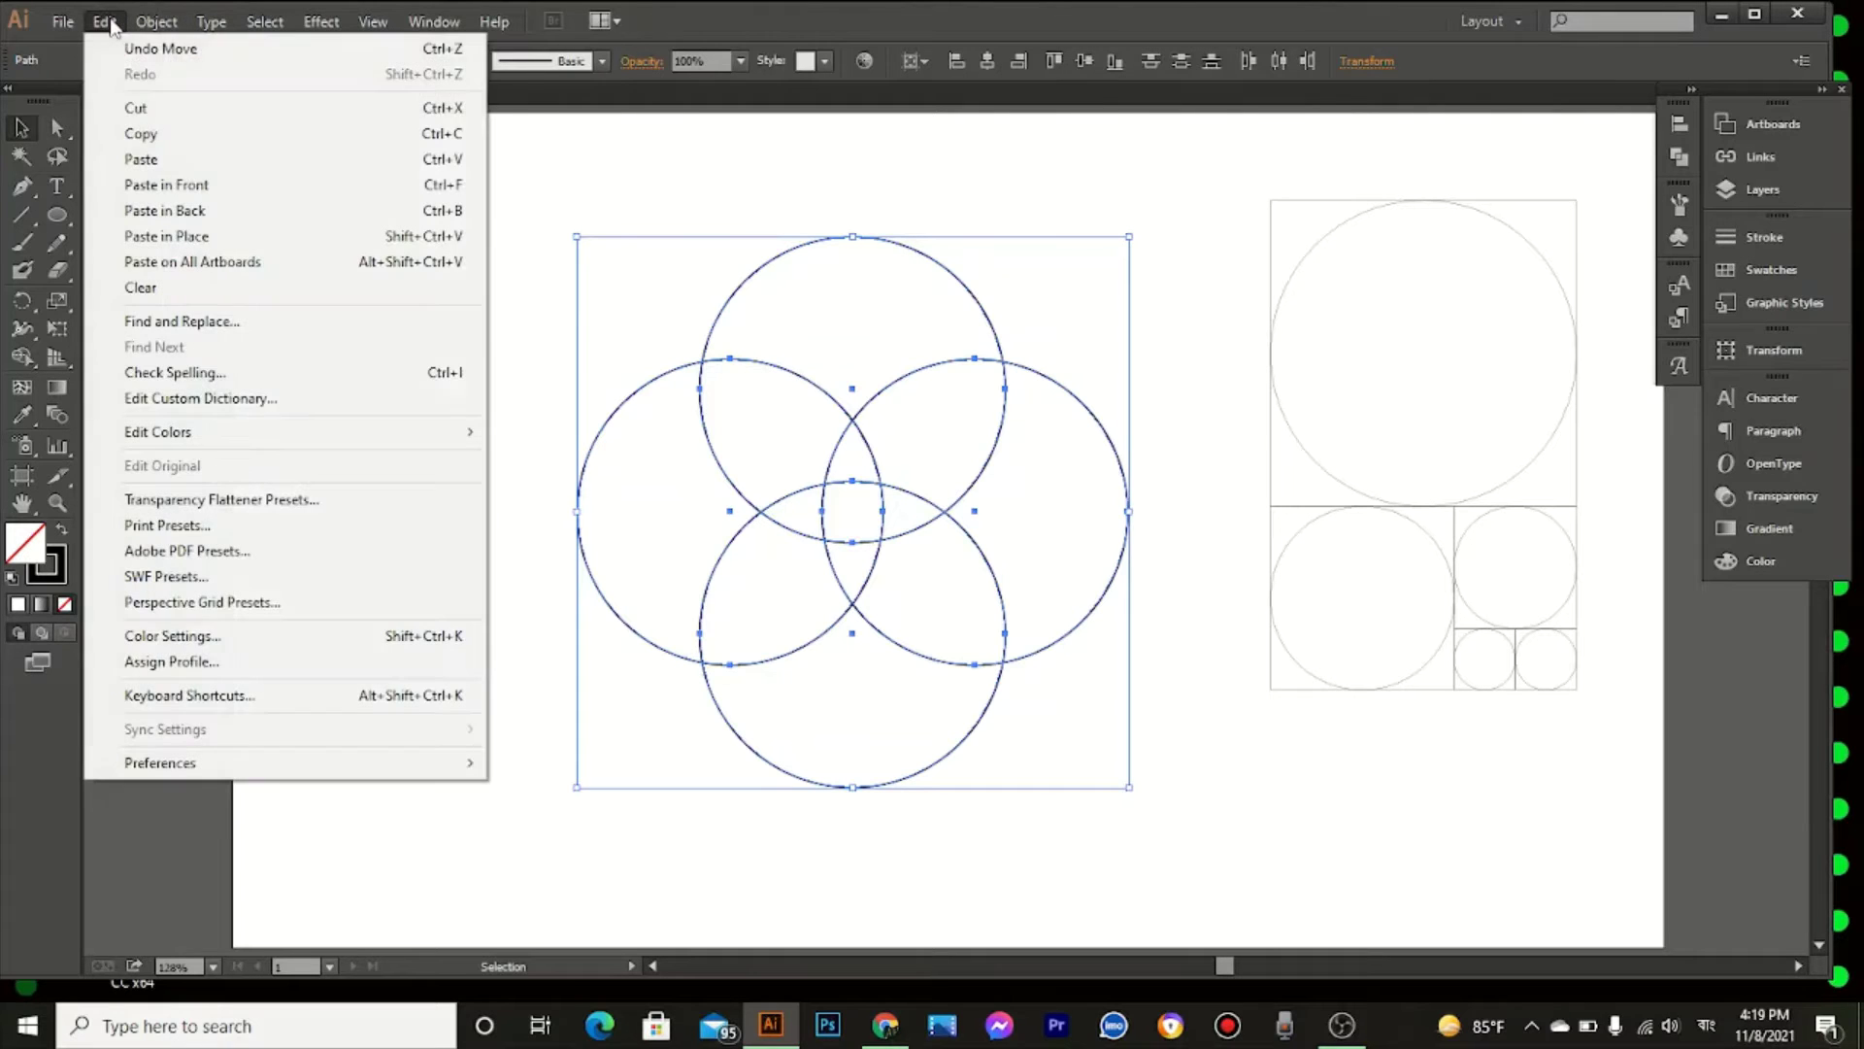
click(162, 187)
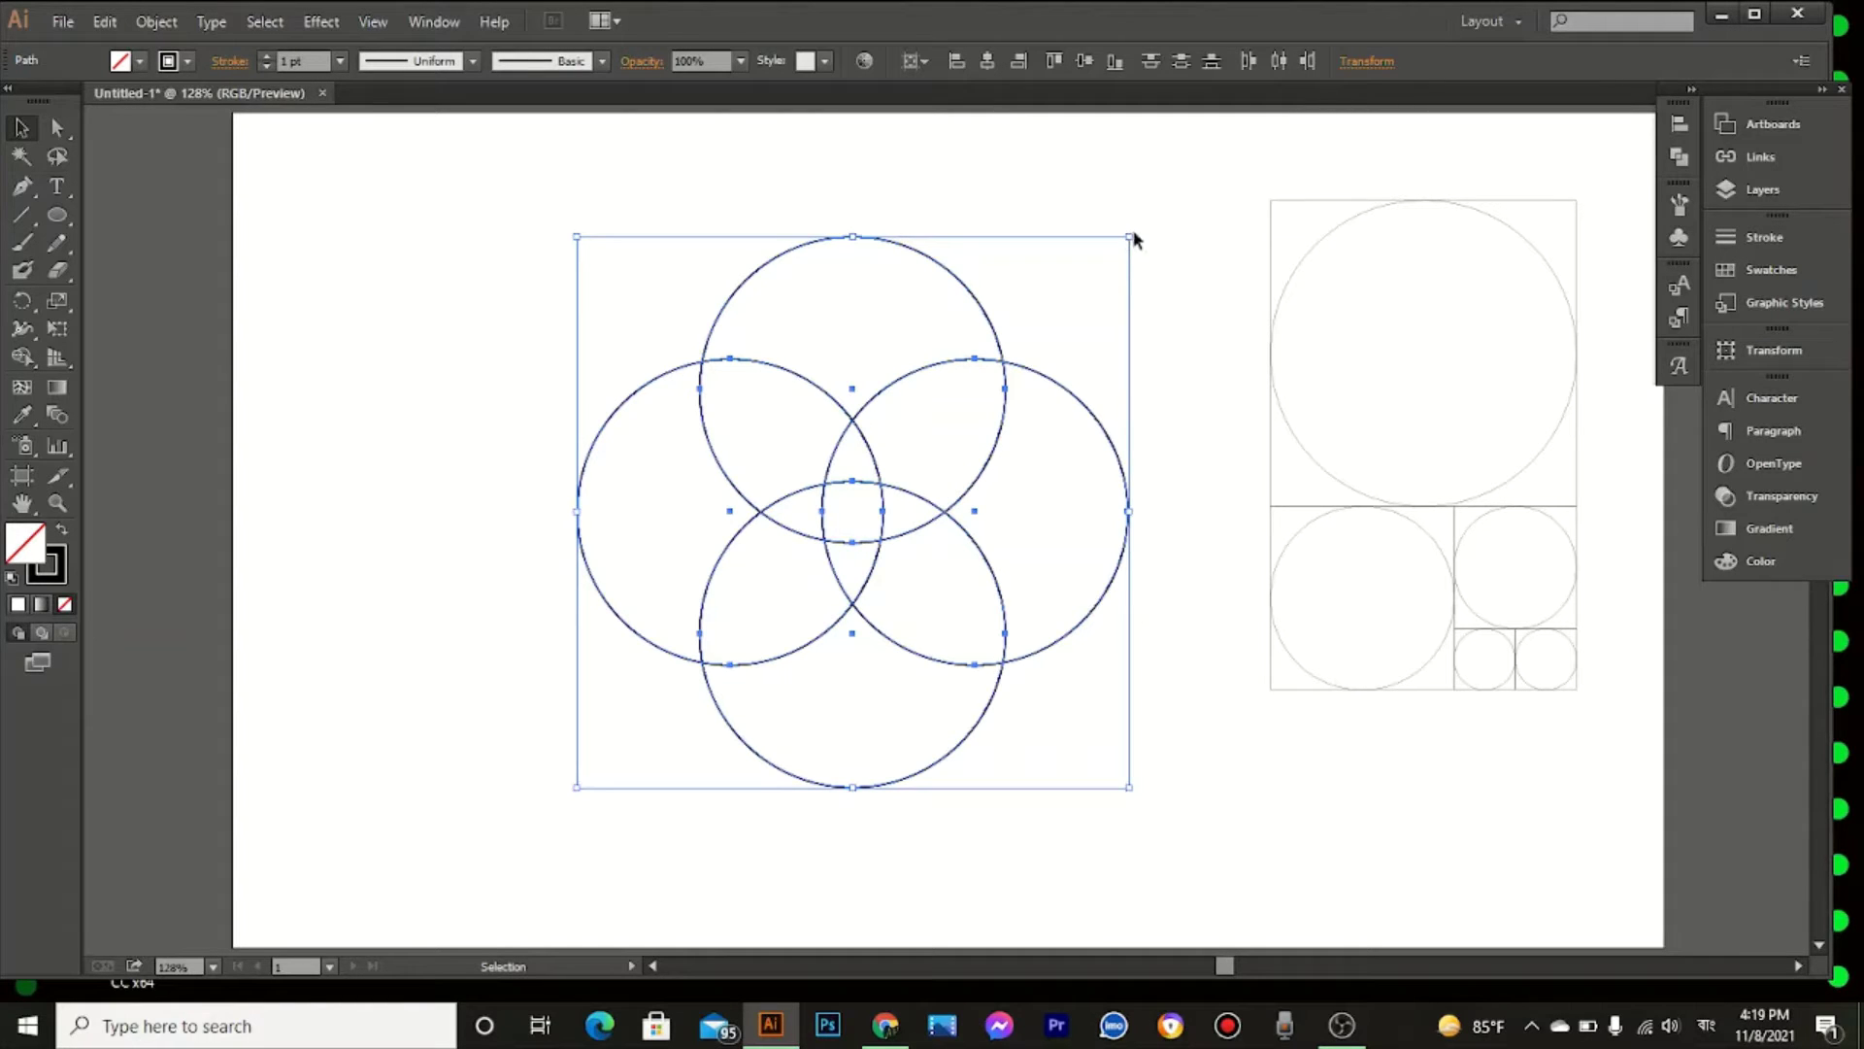
drag(1133, 226, 1250, 396)
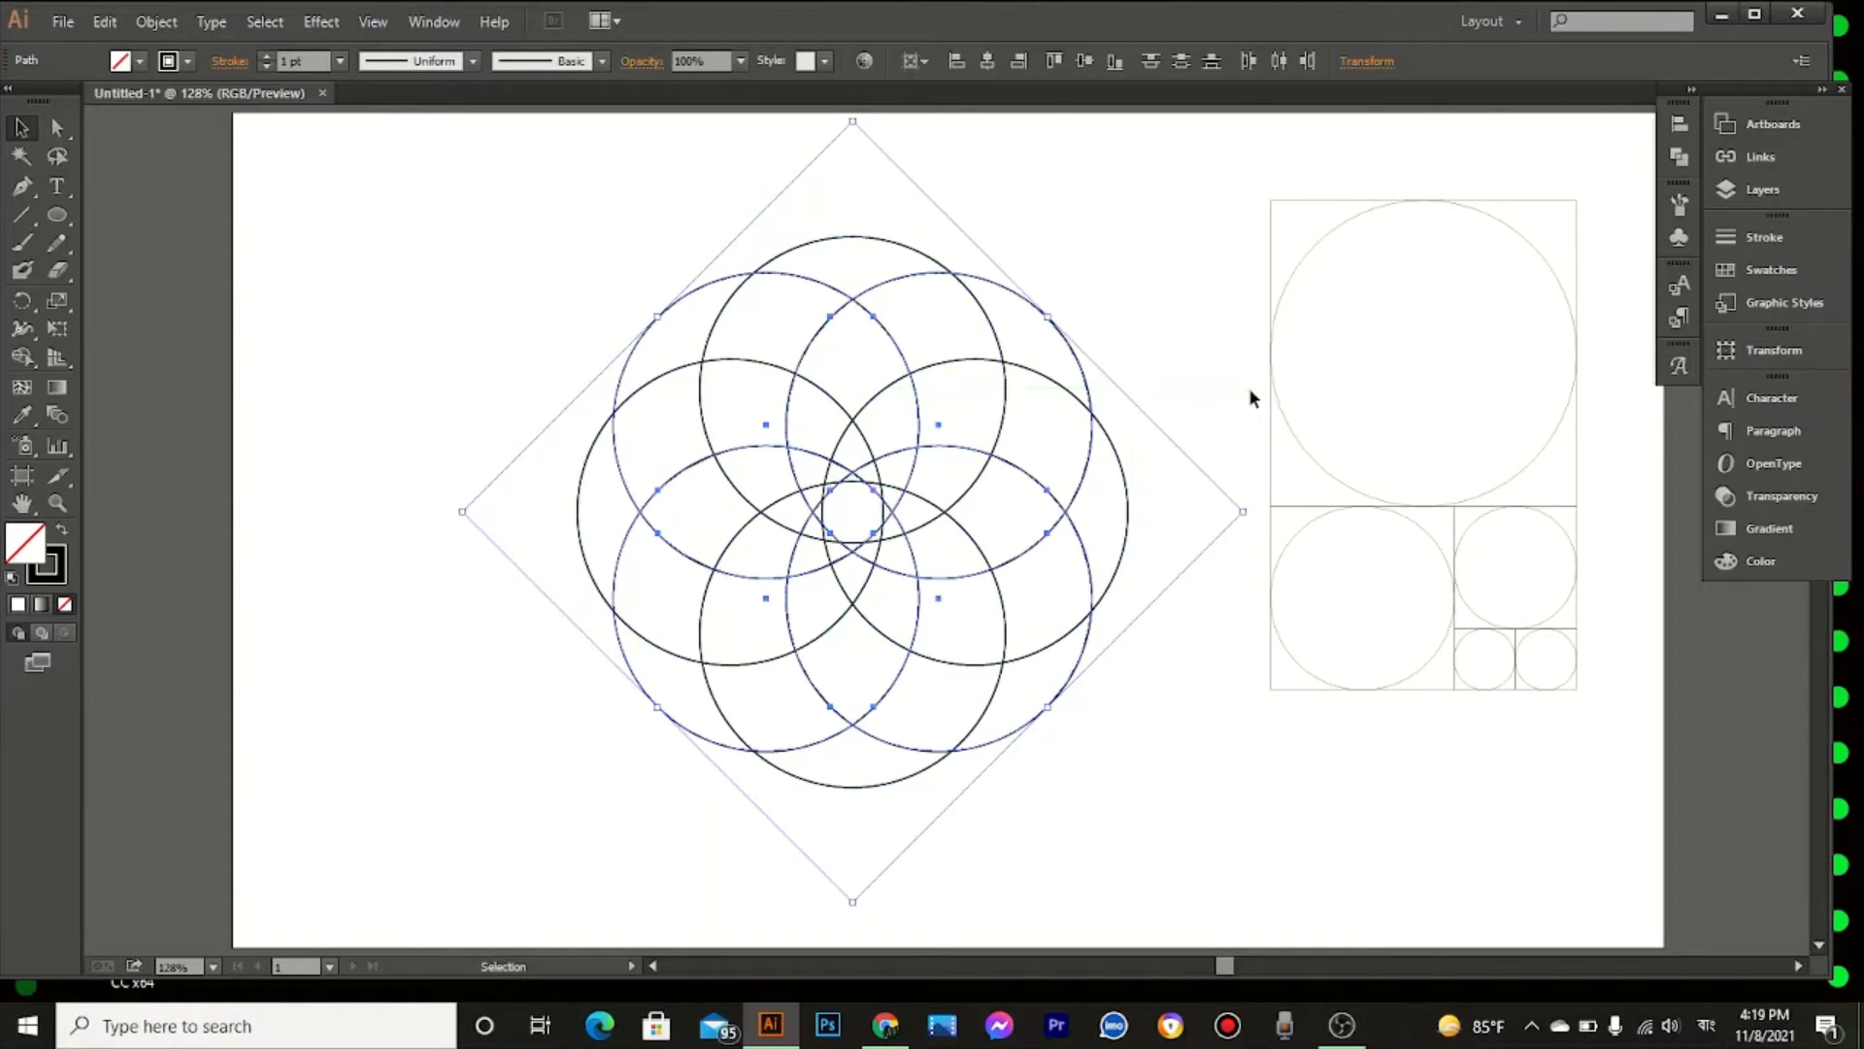
click(1163, 339)
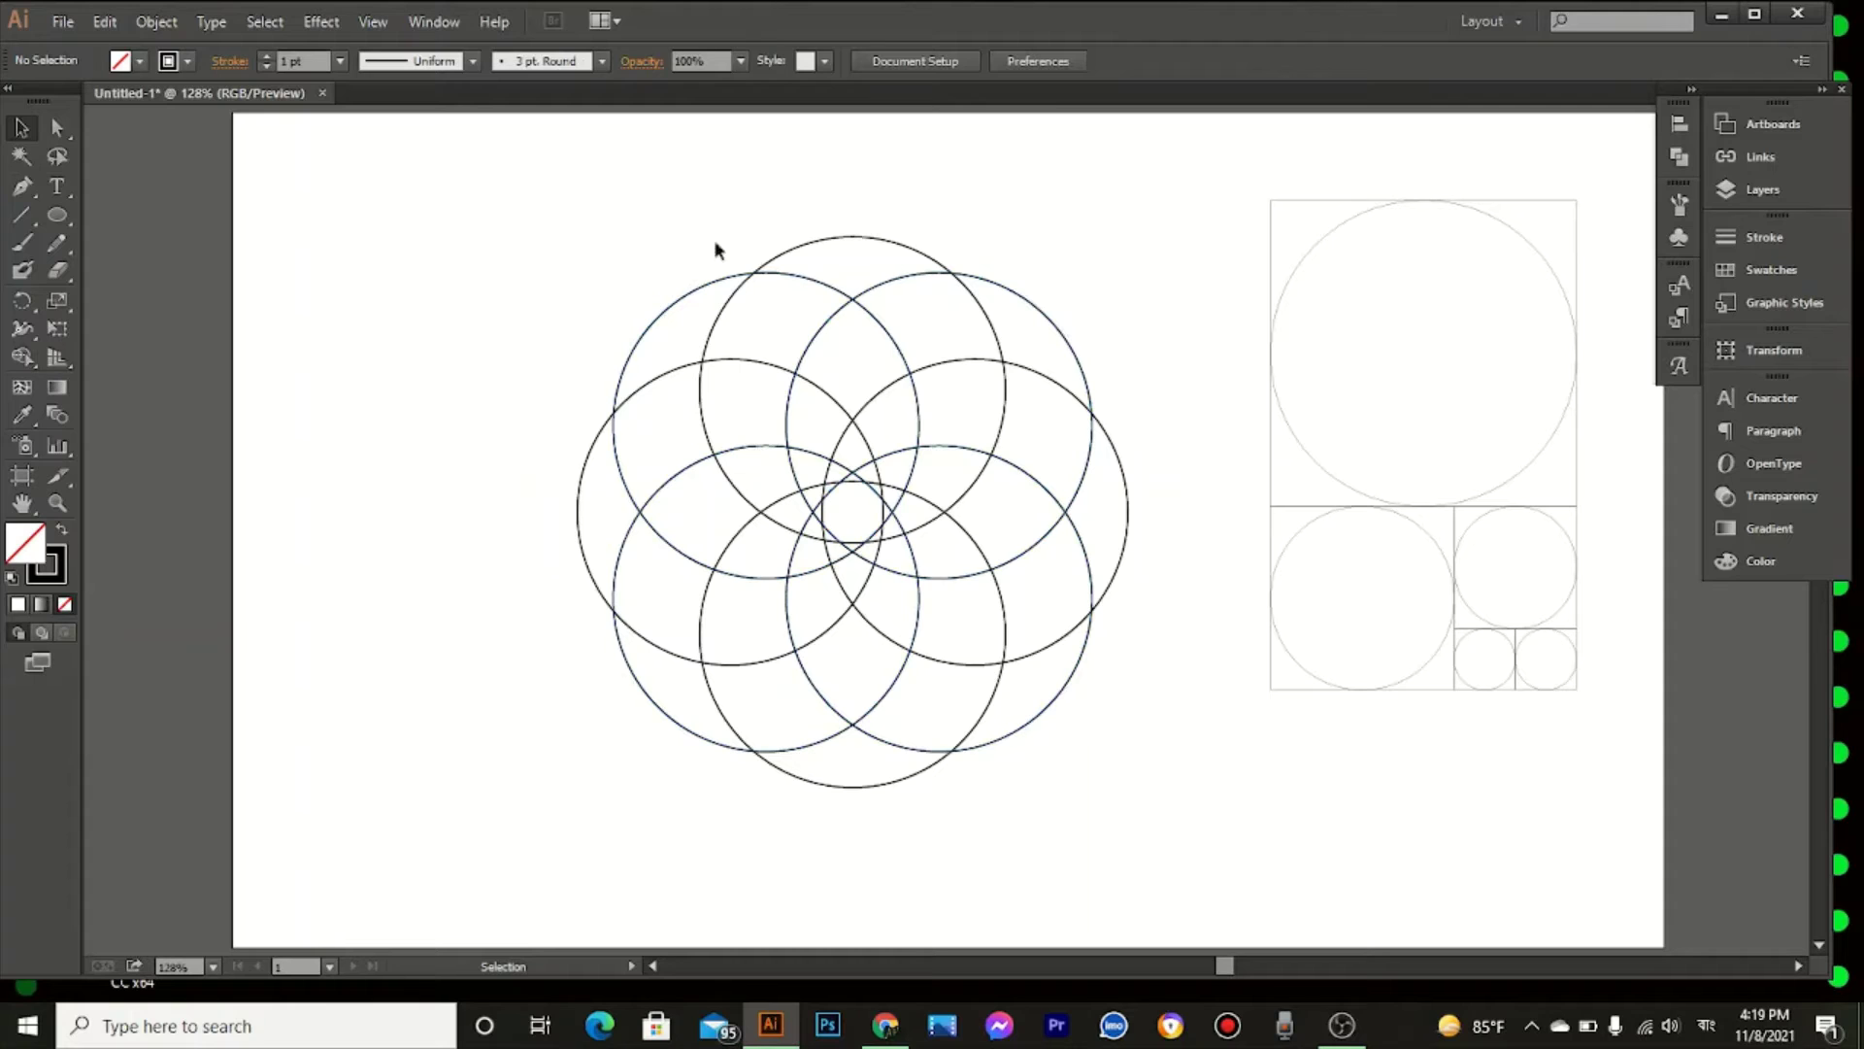
drag(970, 602, 988, 634)
click(988, 633)
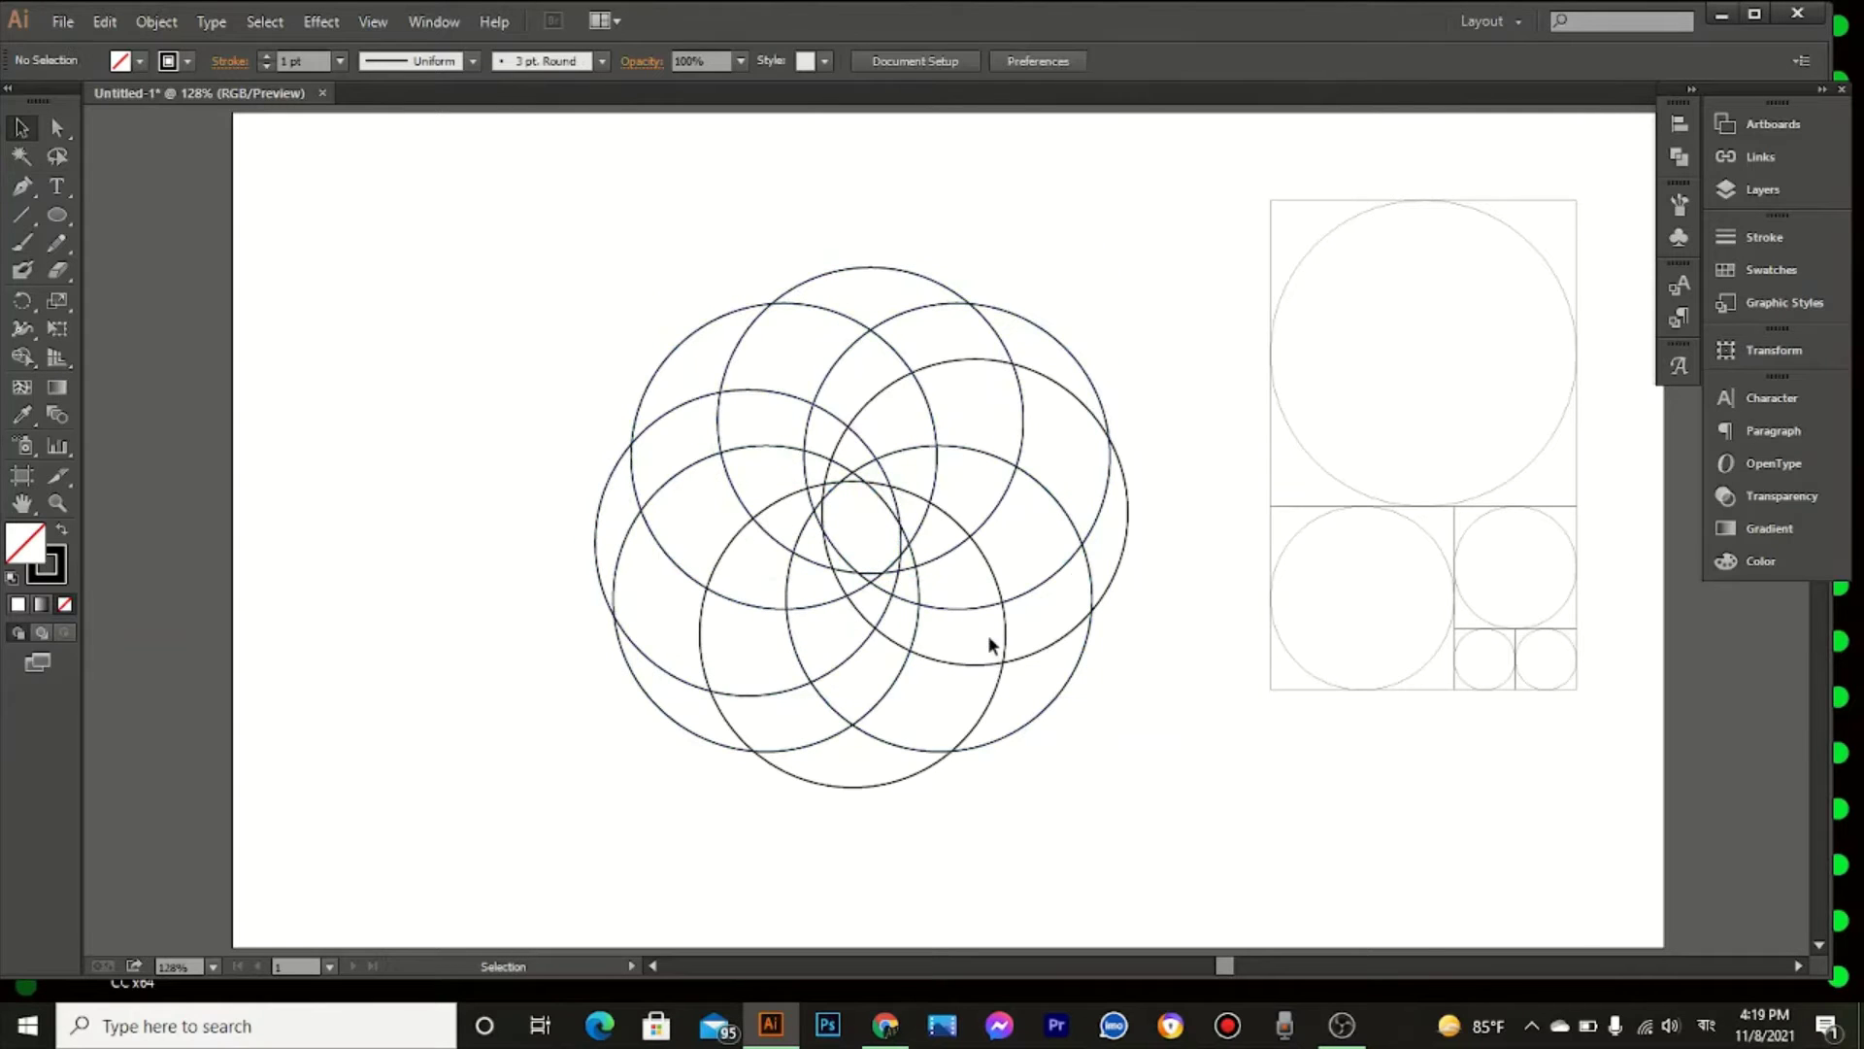
key(a)
click(991, 645)
key(v)
key(ctrl+z)
Step: Copy all eight rosette circles, paste them in front, and rotate the copy about 23° clockwise to form a sixteen-circle rosette
drag(516, 220, 1085, 749)
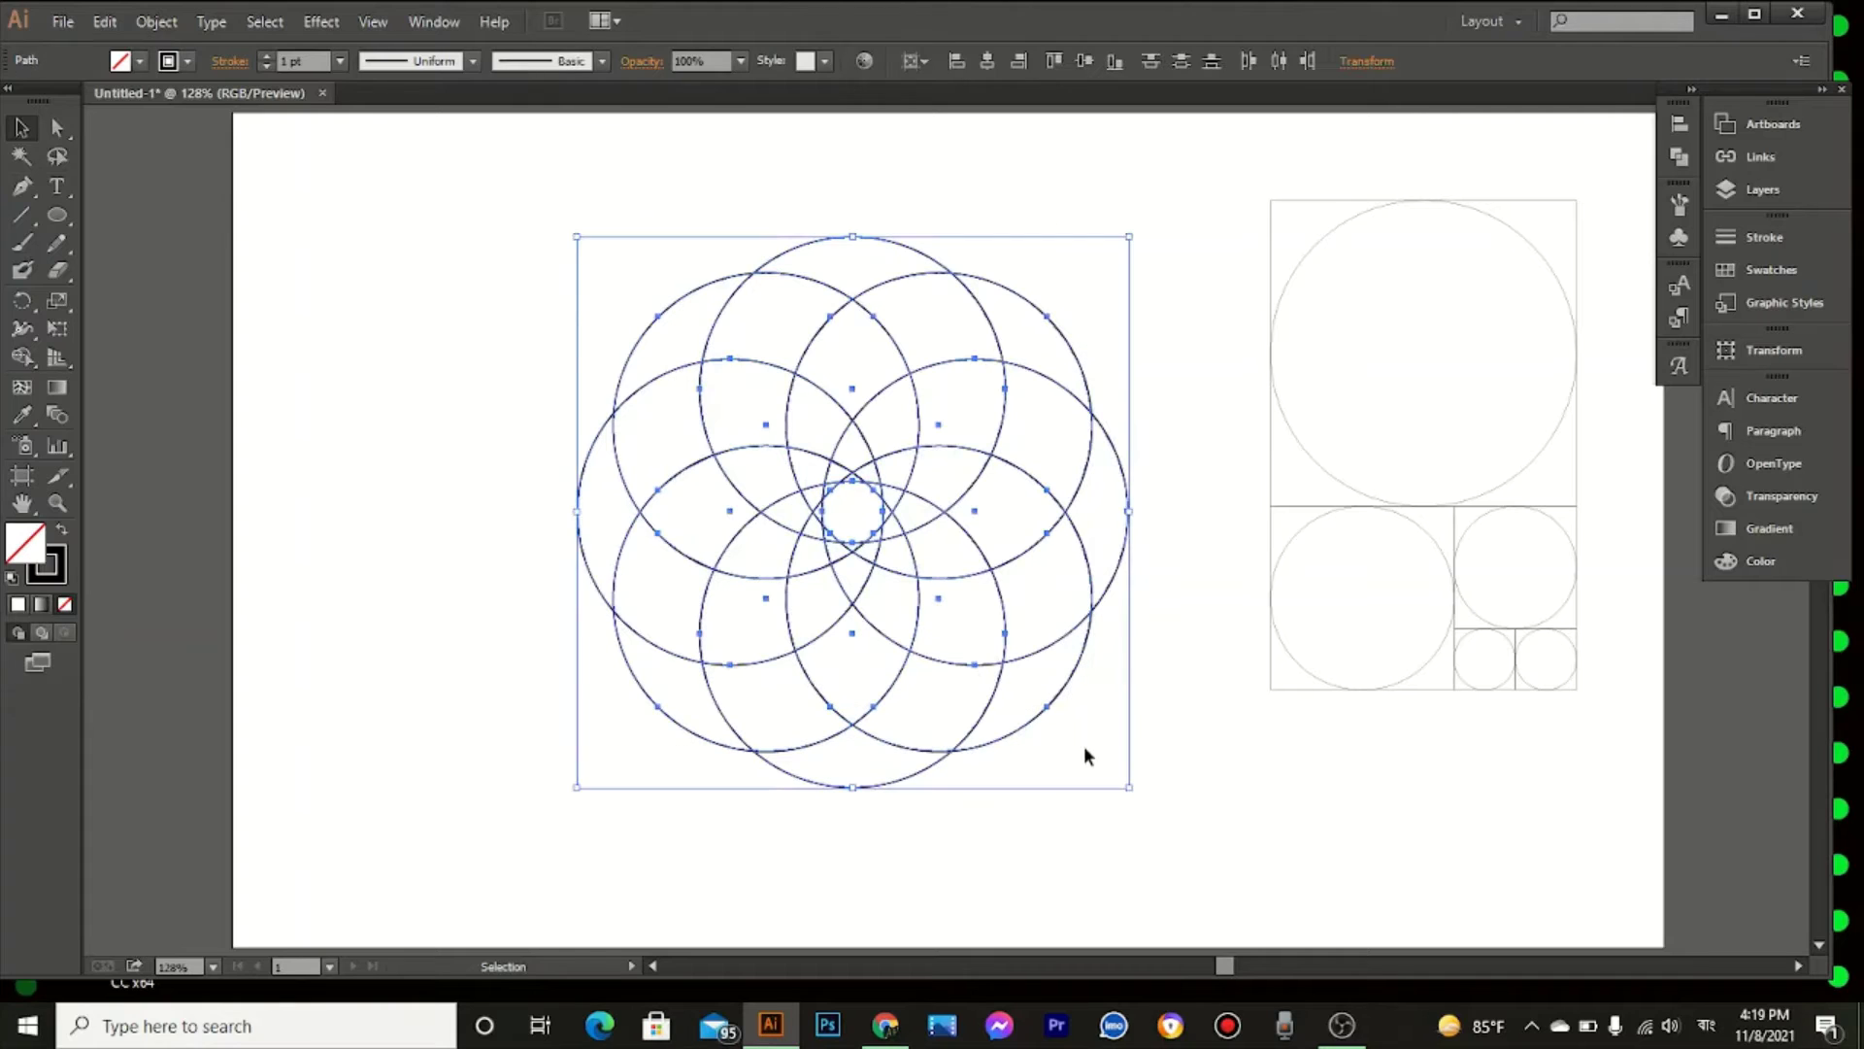
click(105, 21)
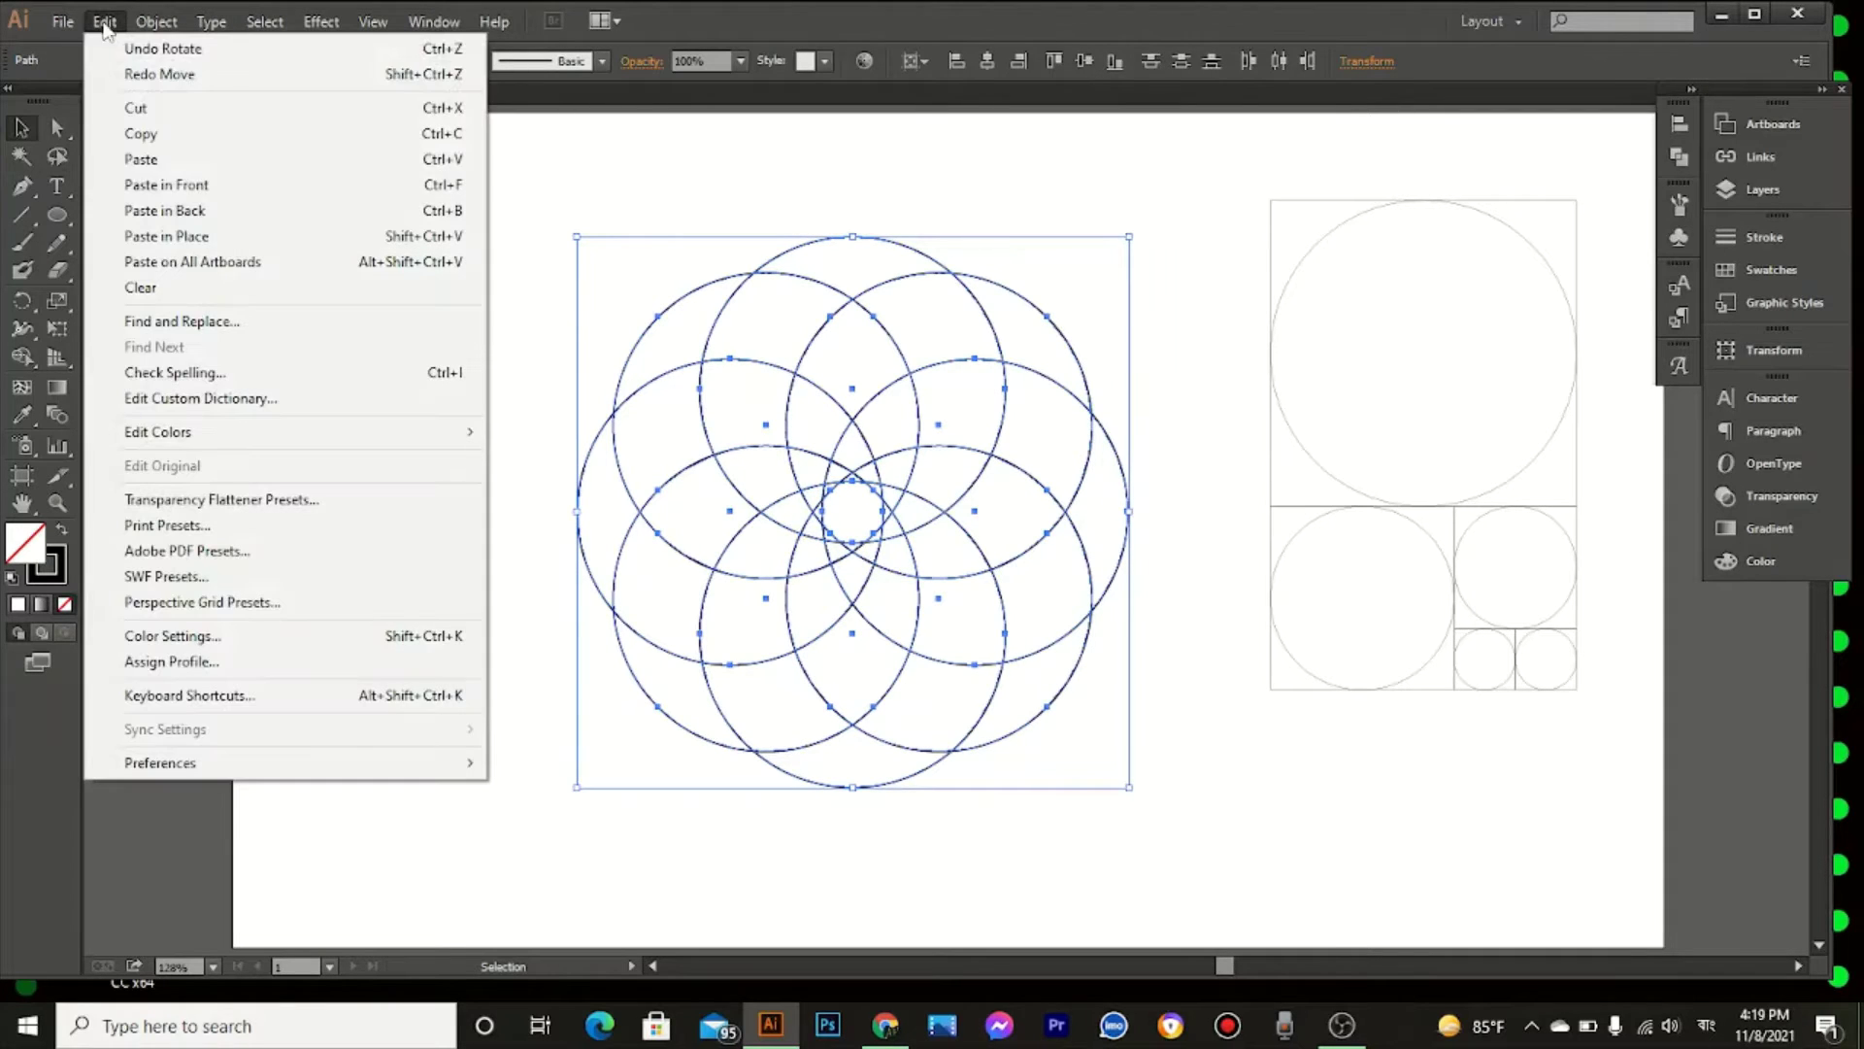
click(150, 141)
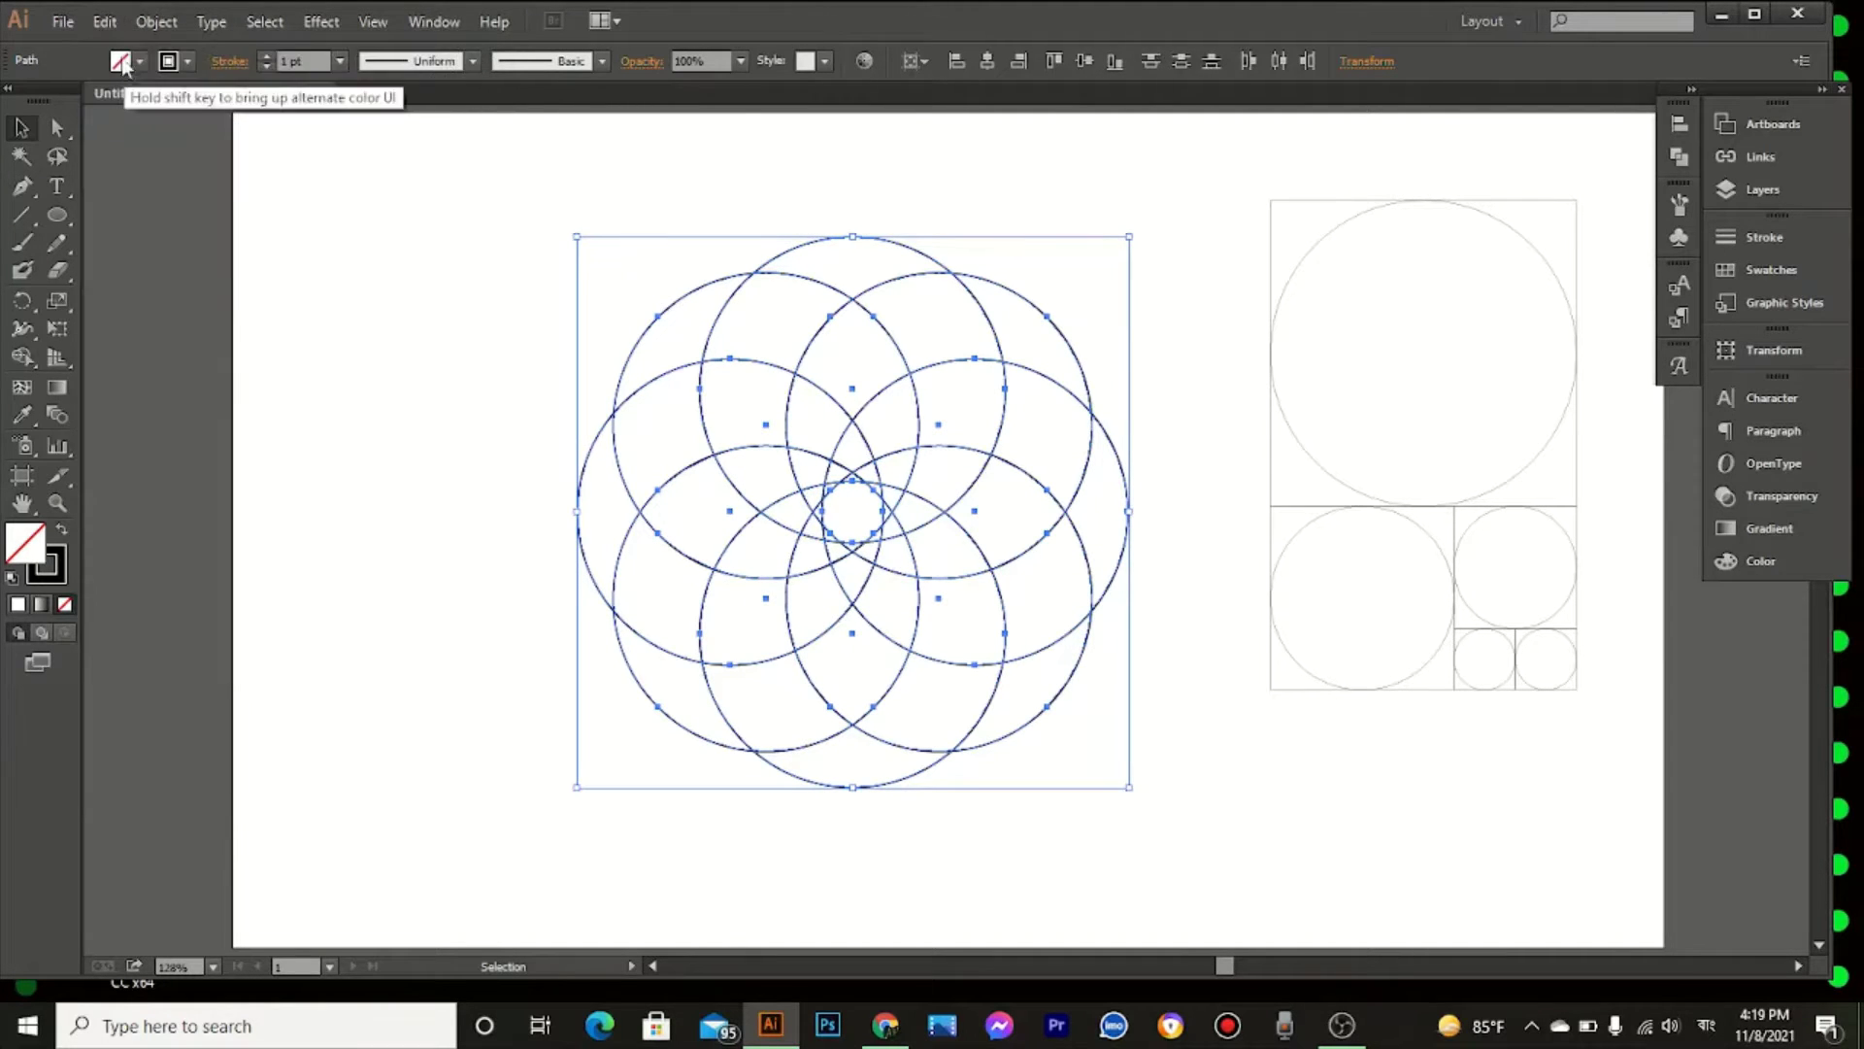
click(105, 22)
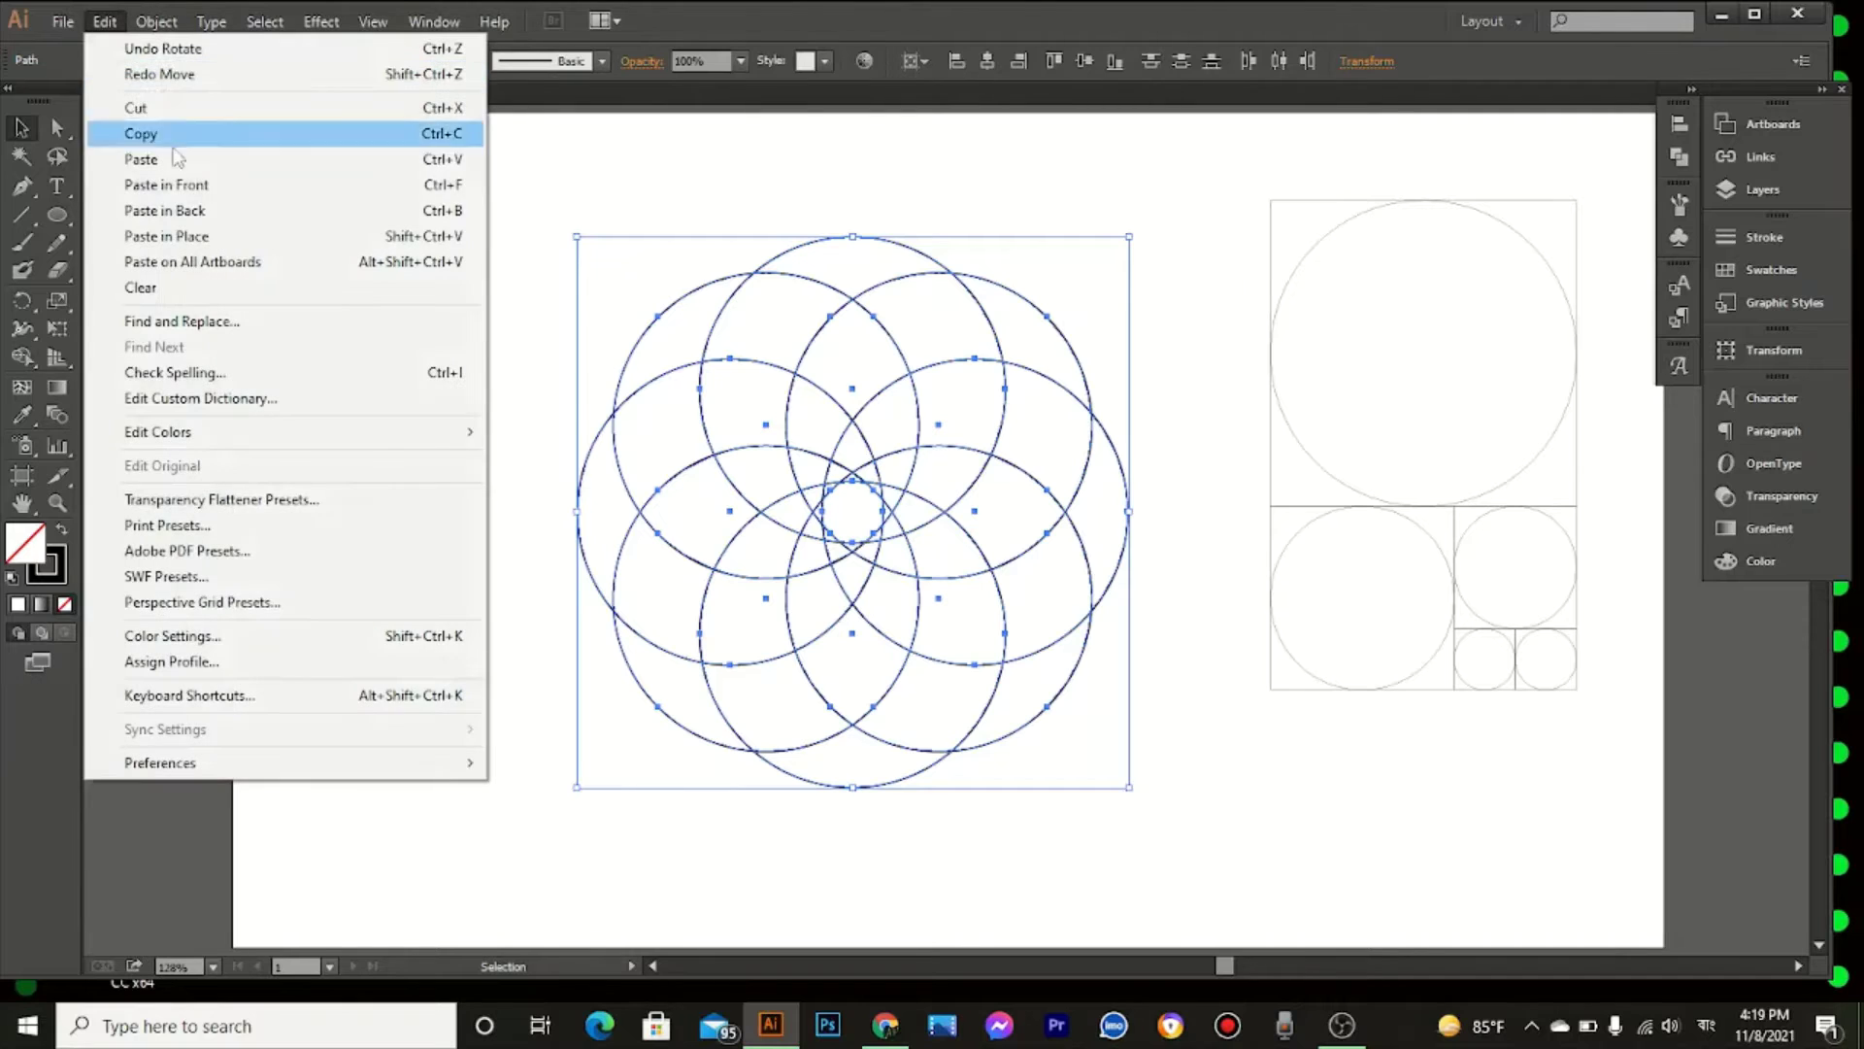
click(218, 191)
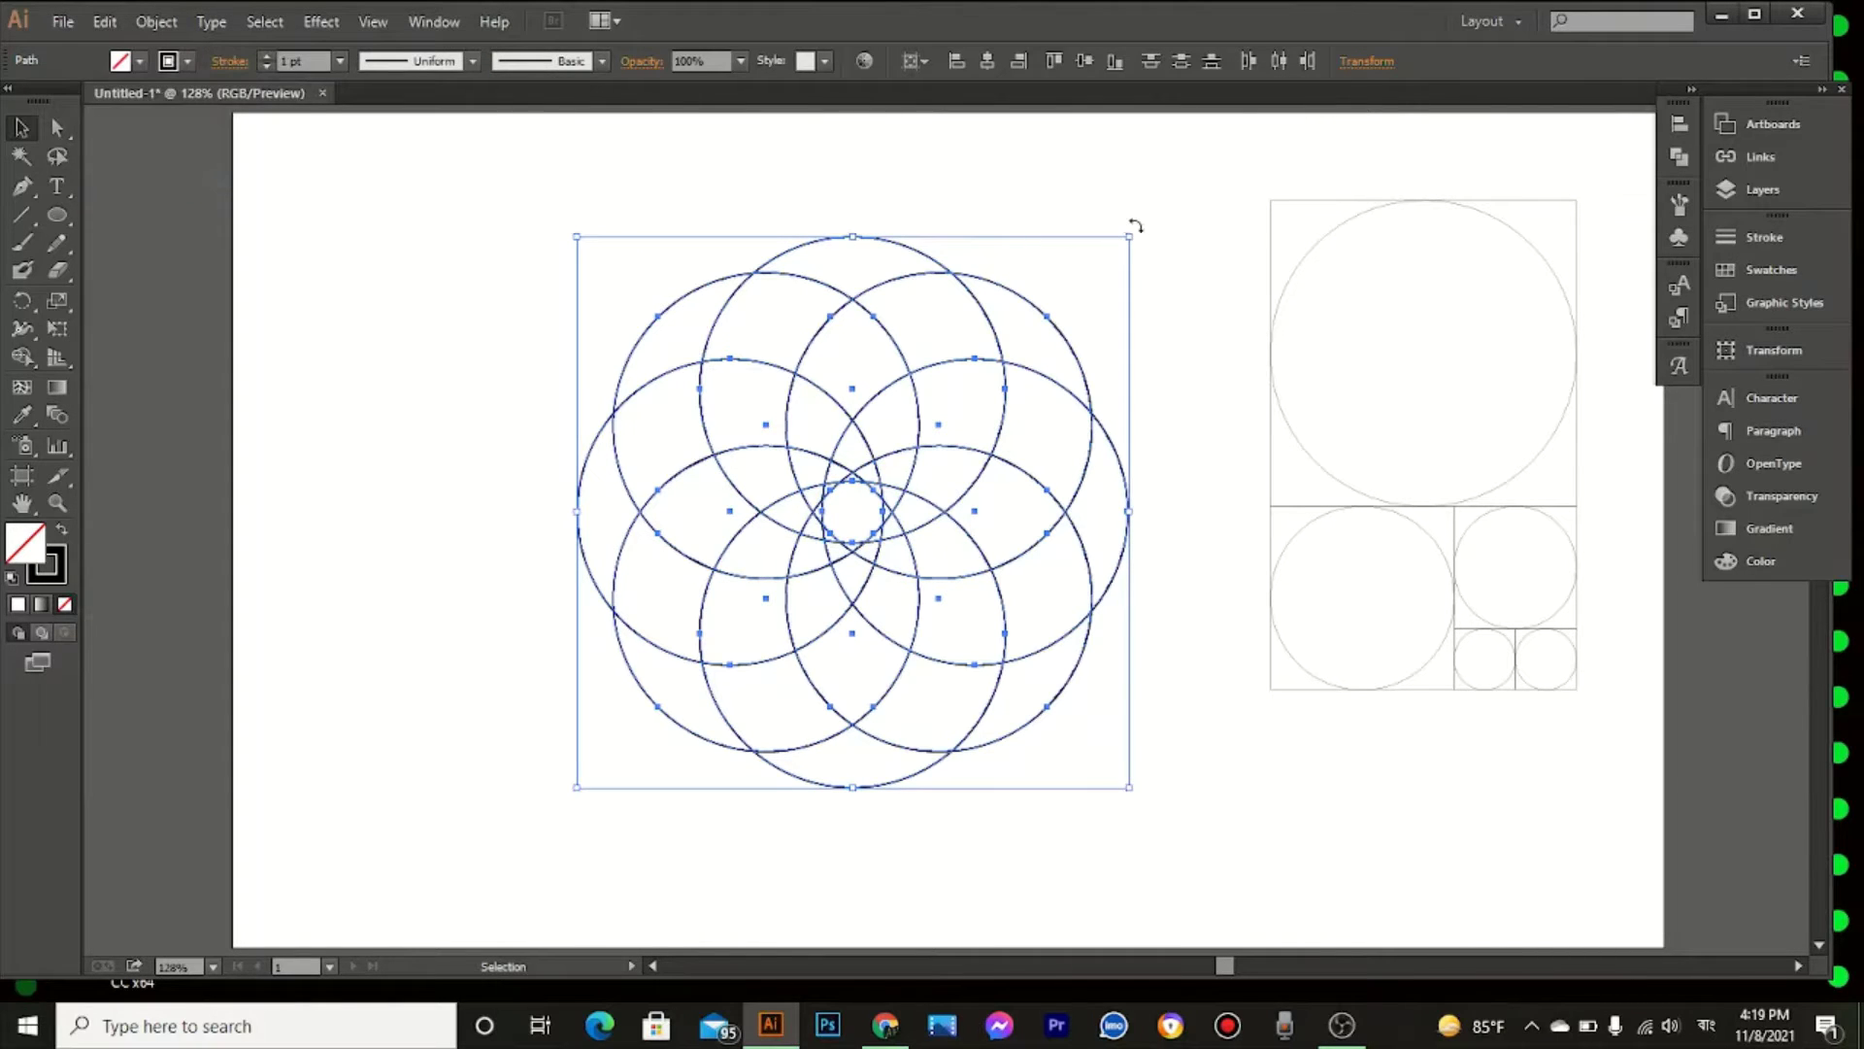
drag(1135, 225, 1242, 354)
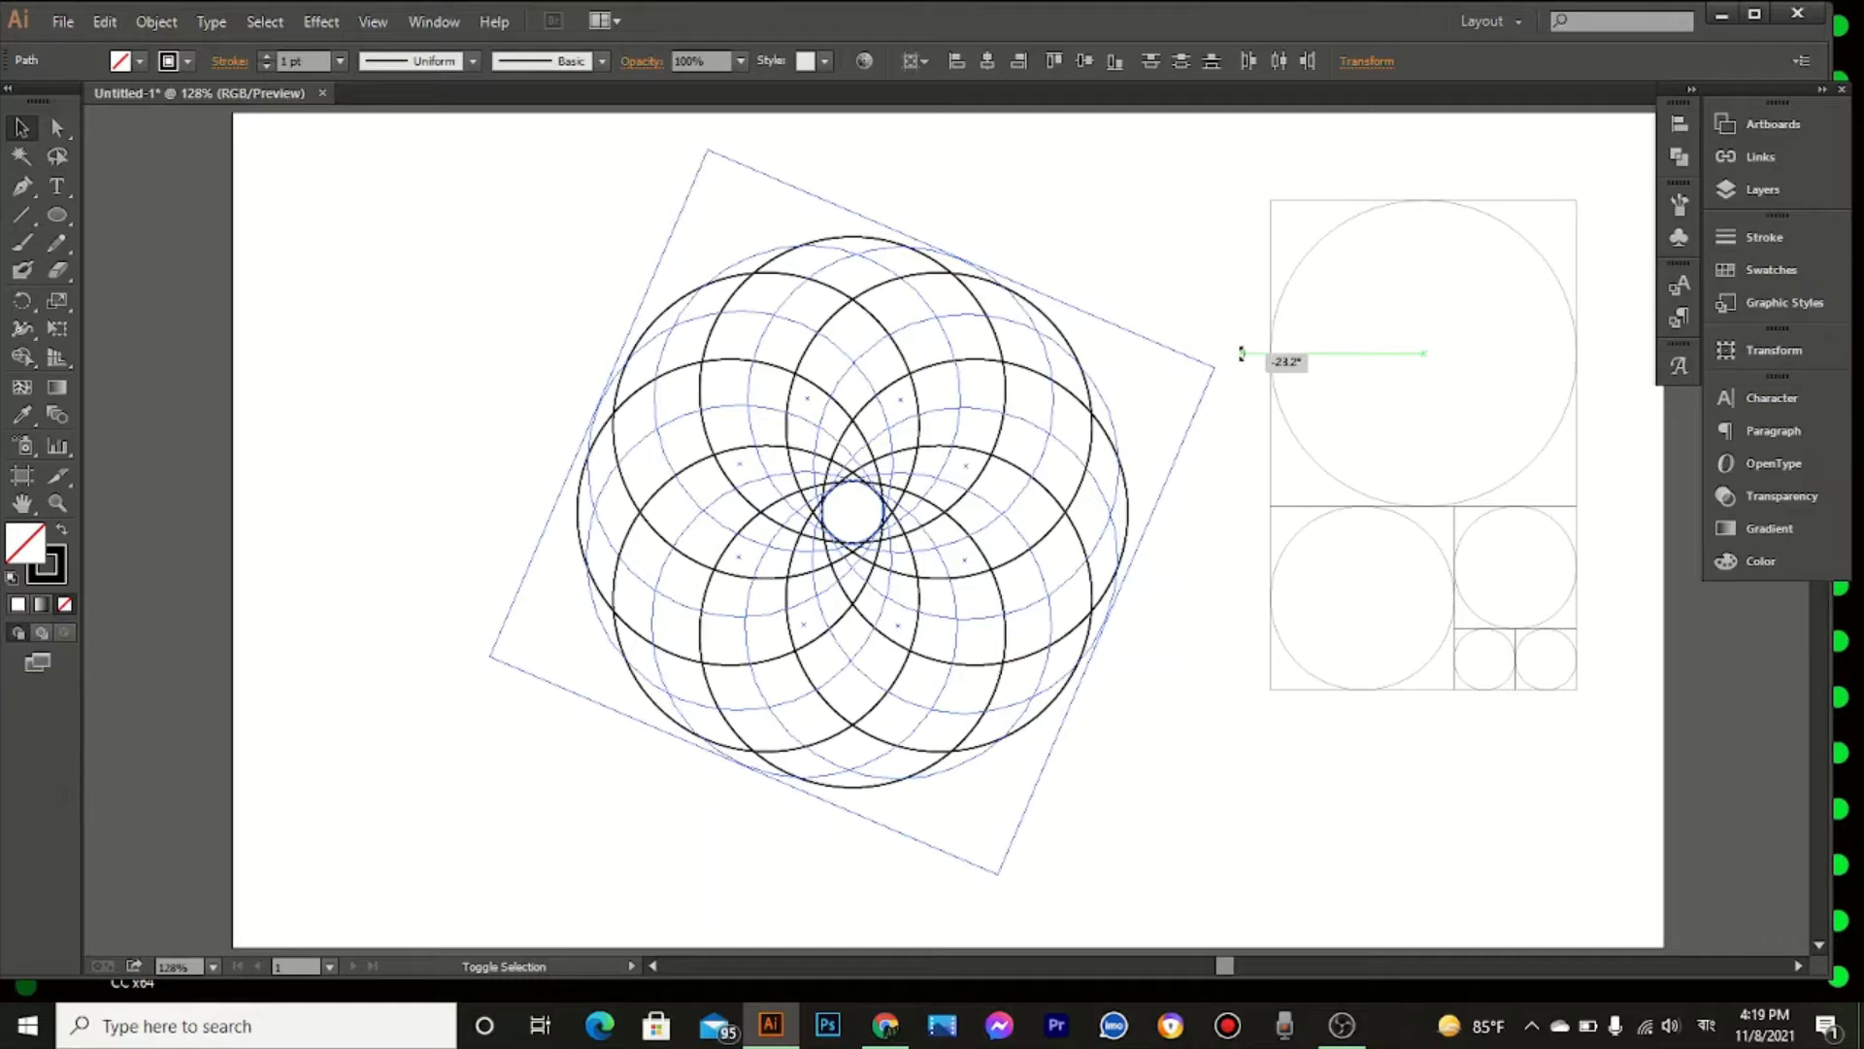
drag(1242, 354, 1239, 351)
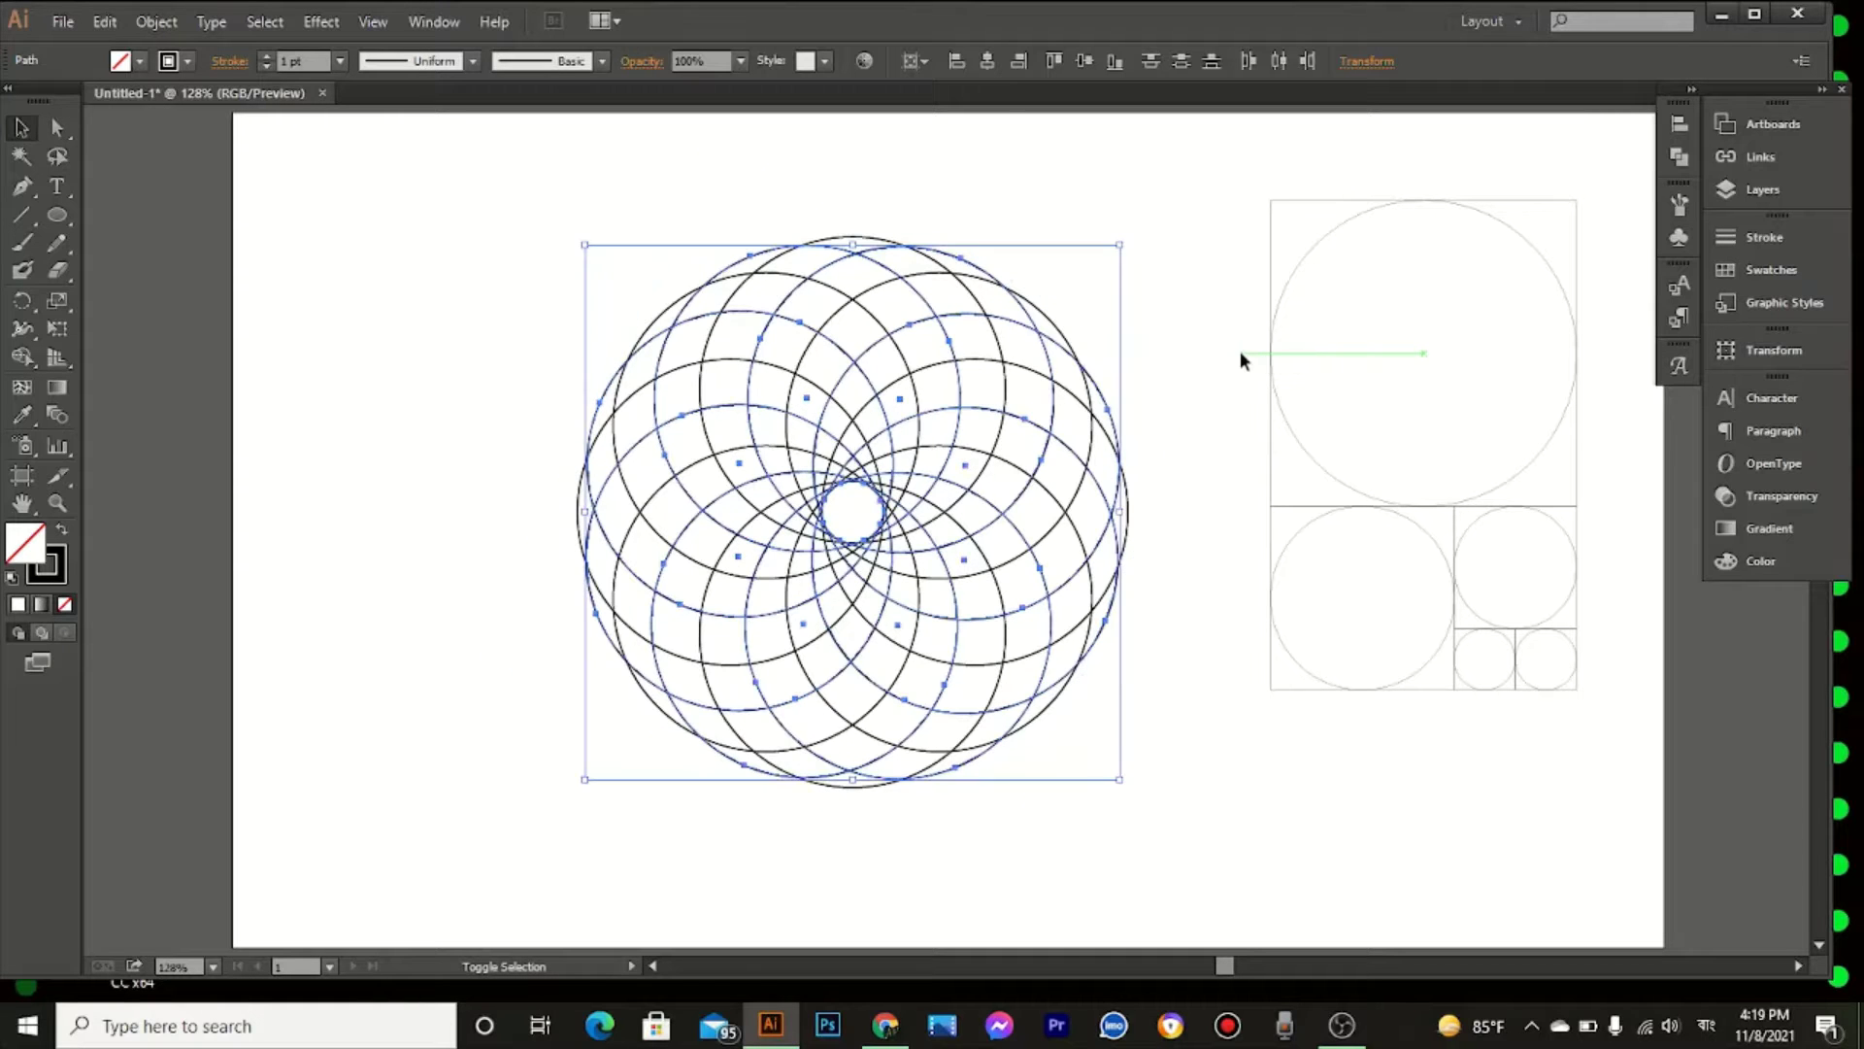
click(1151, 150)
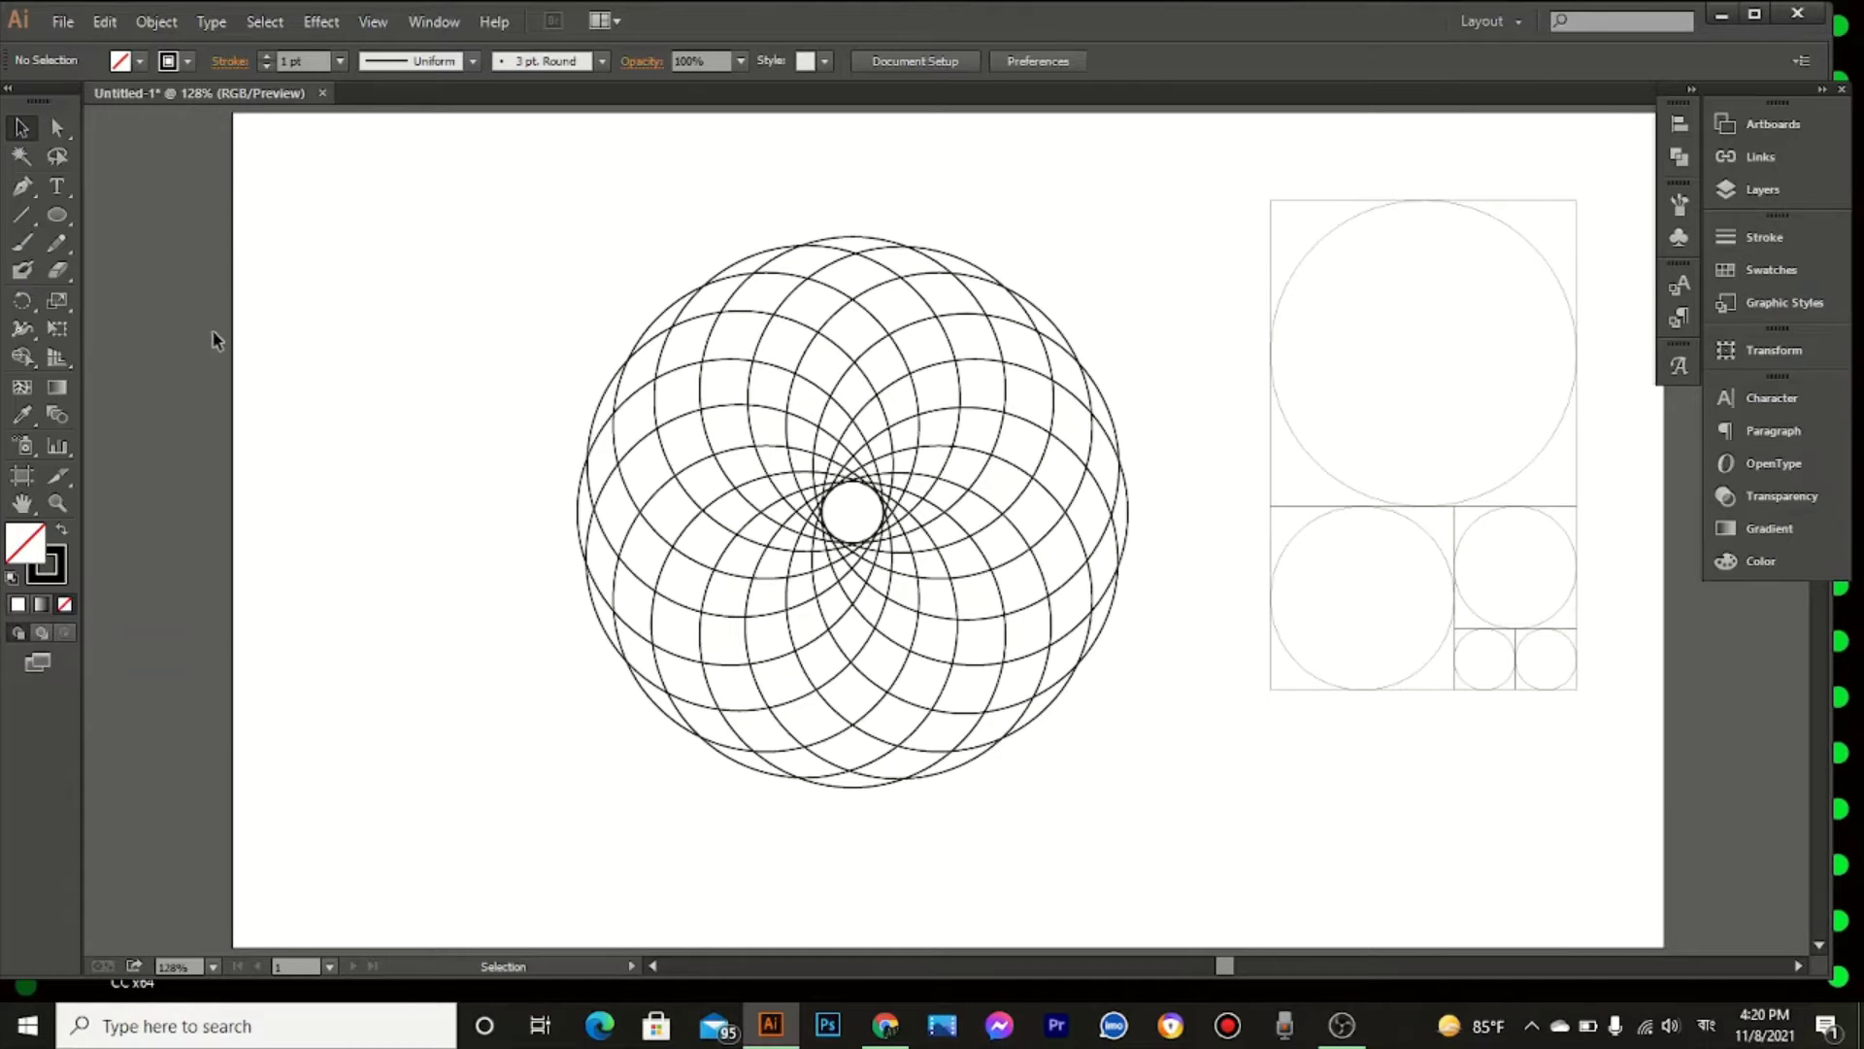
click(22, 358)
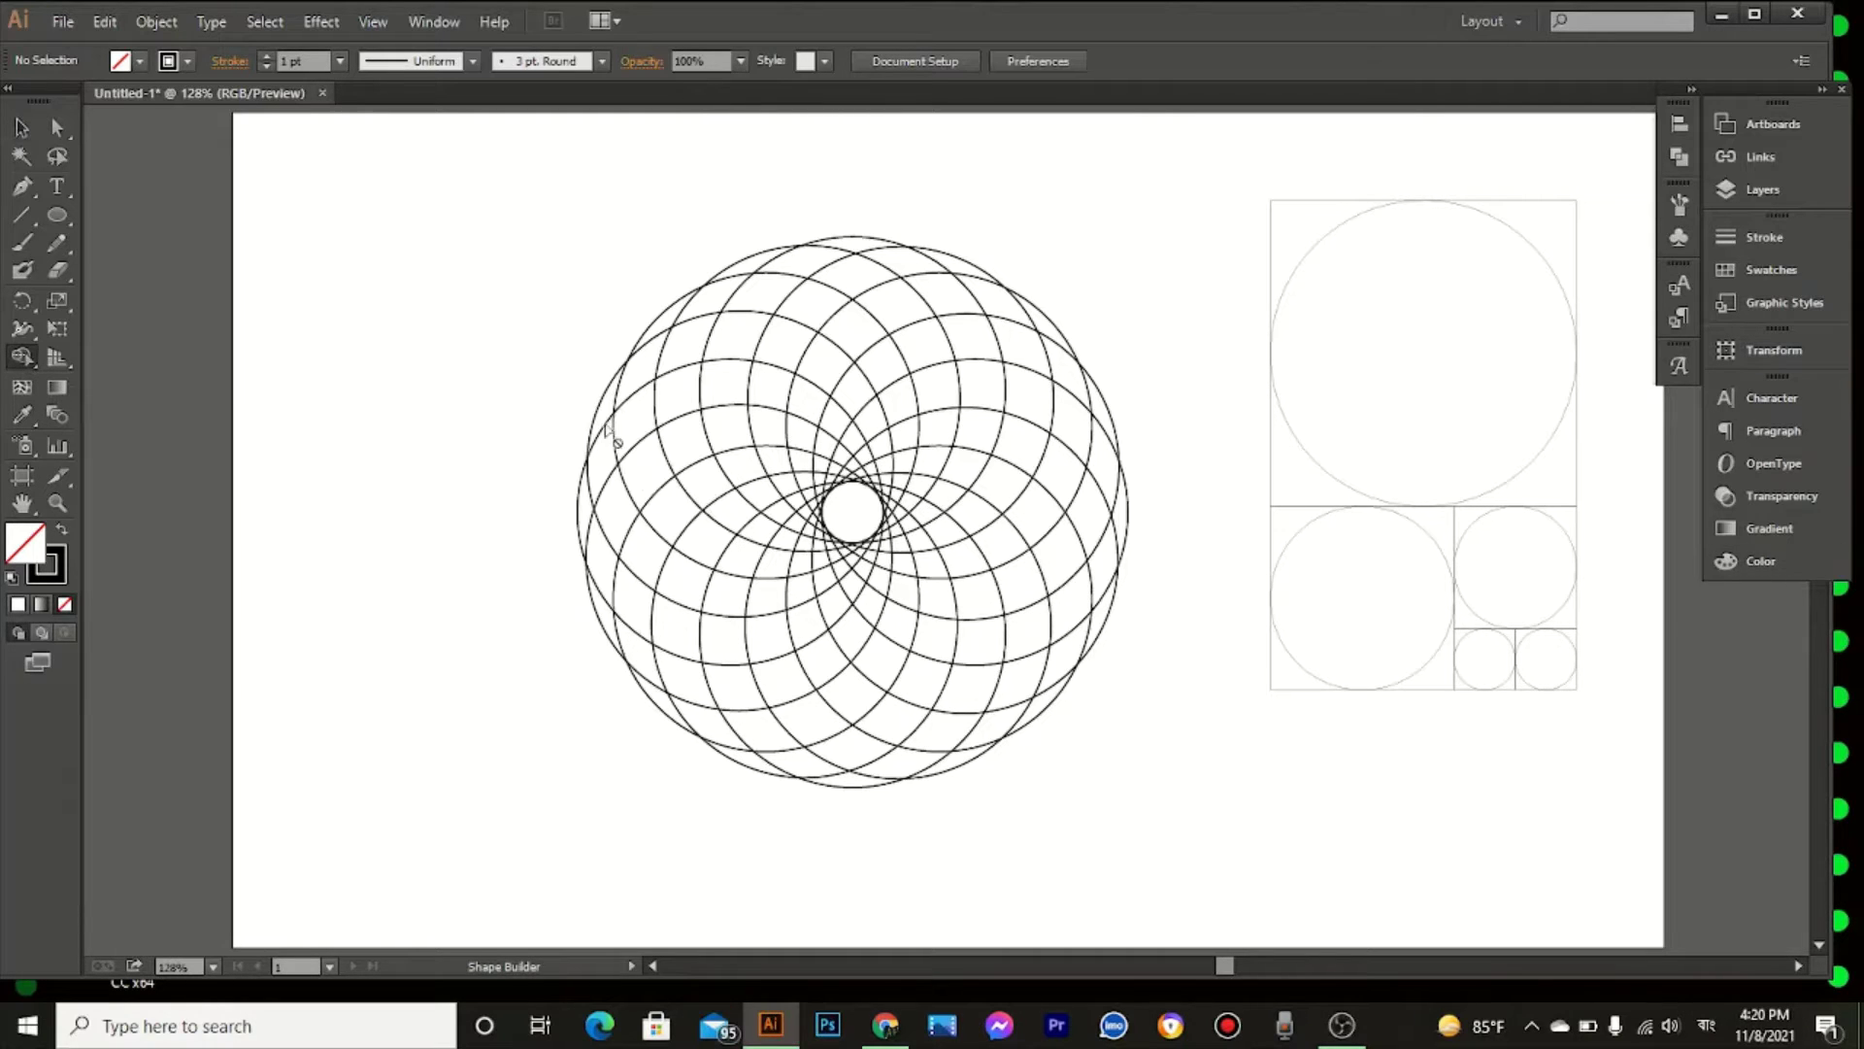
click(22, 129)
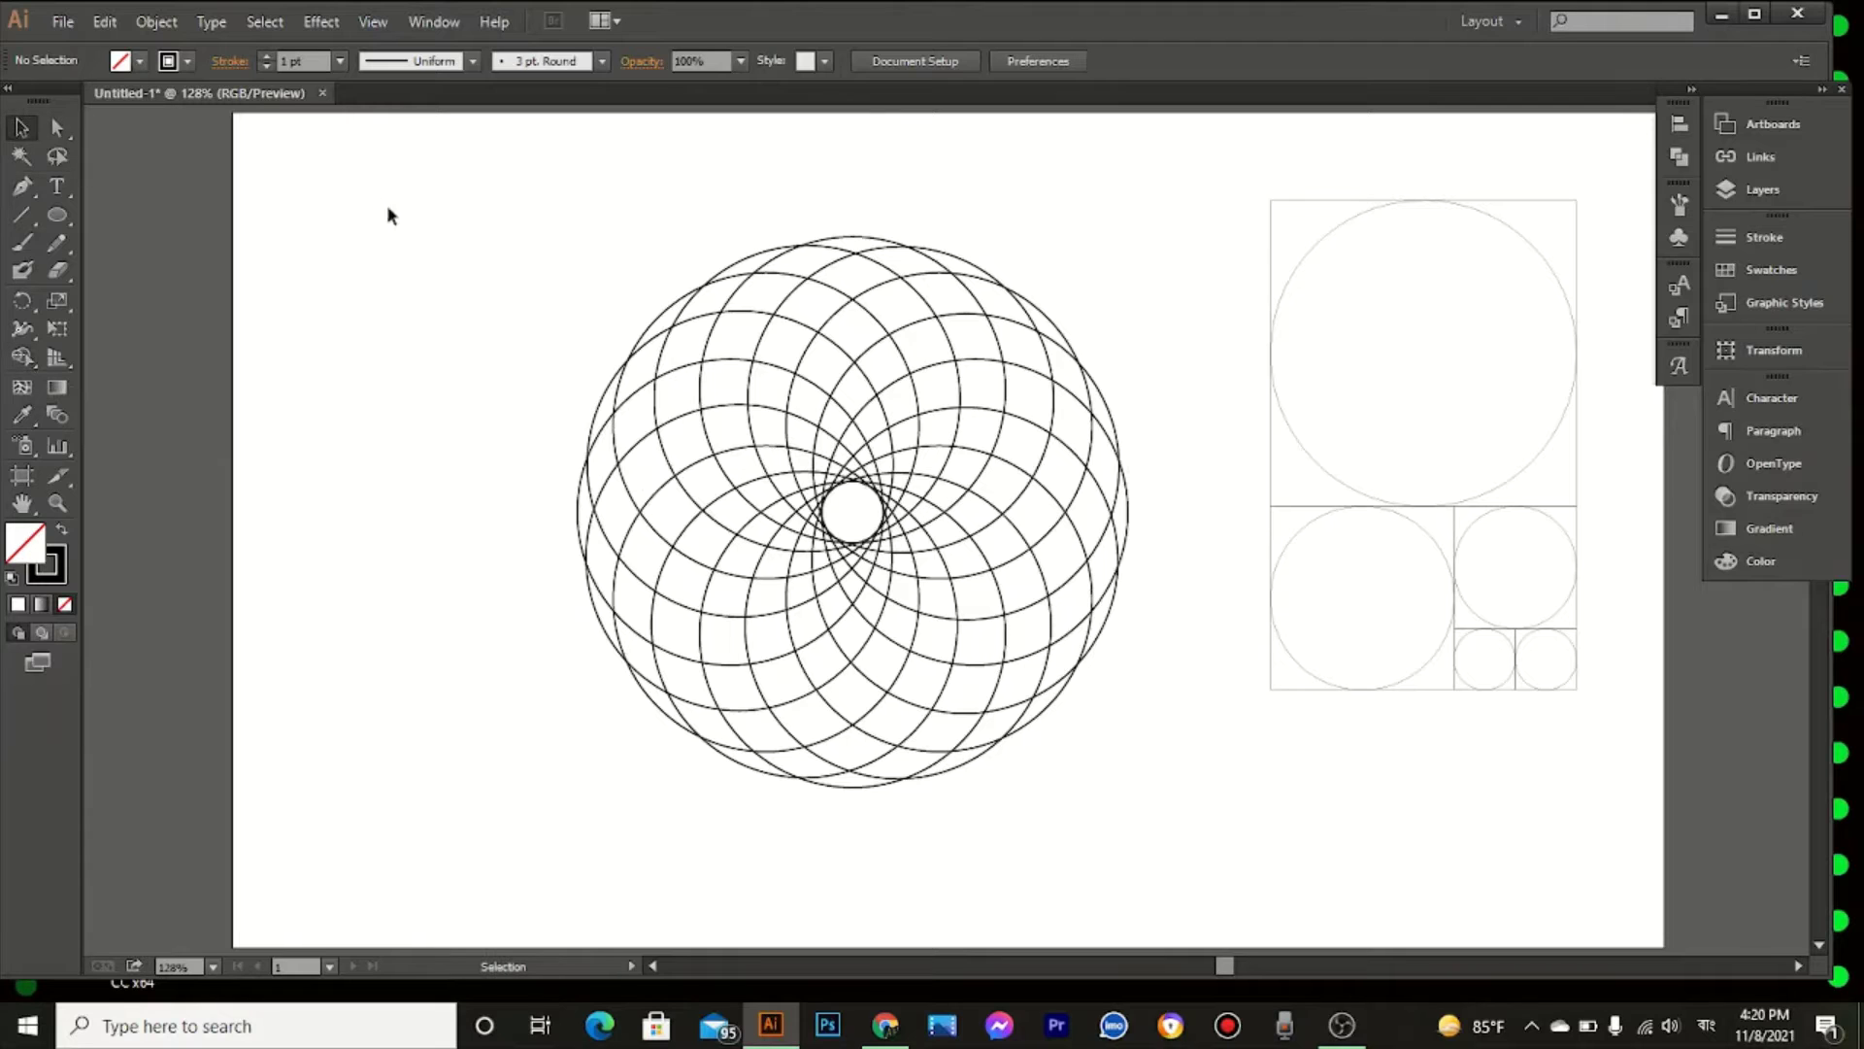
Step: Select the sixteen-circle rosette and merge one crescent from its centre to the lower rim with Shape Builder, filled olive green 648D00
drag(411, 162, 1215, 877)
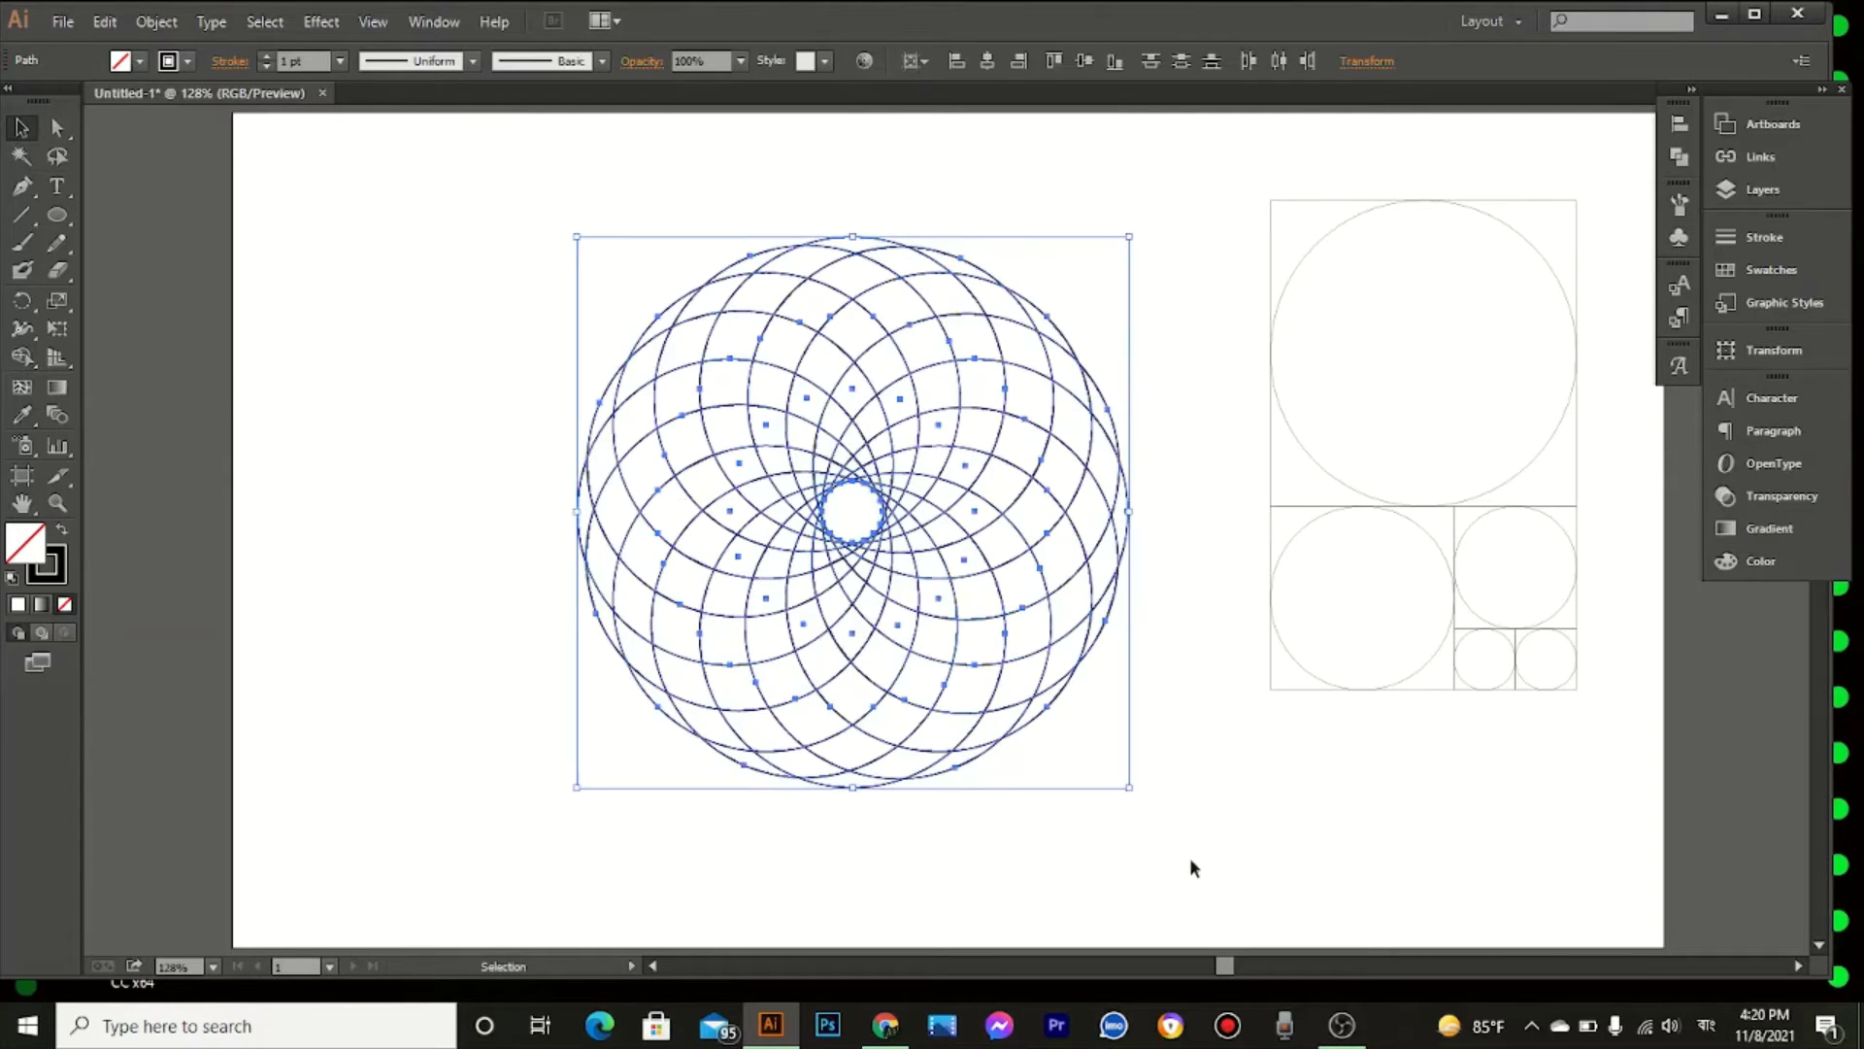
click(1735, 565)
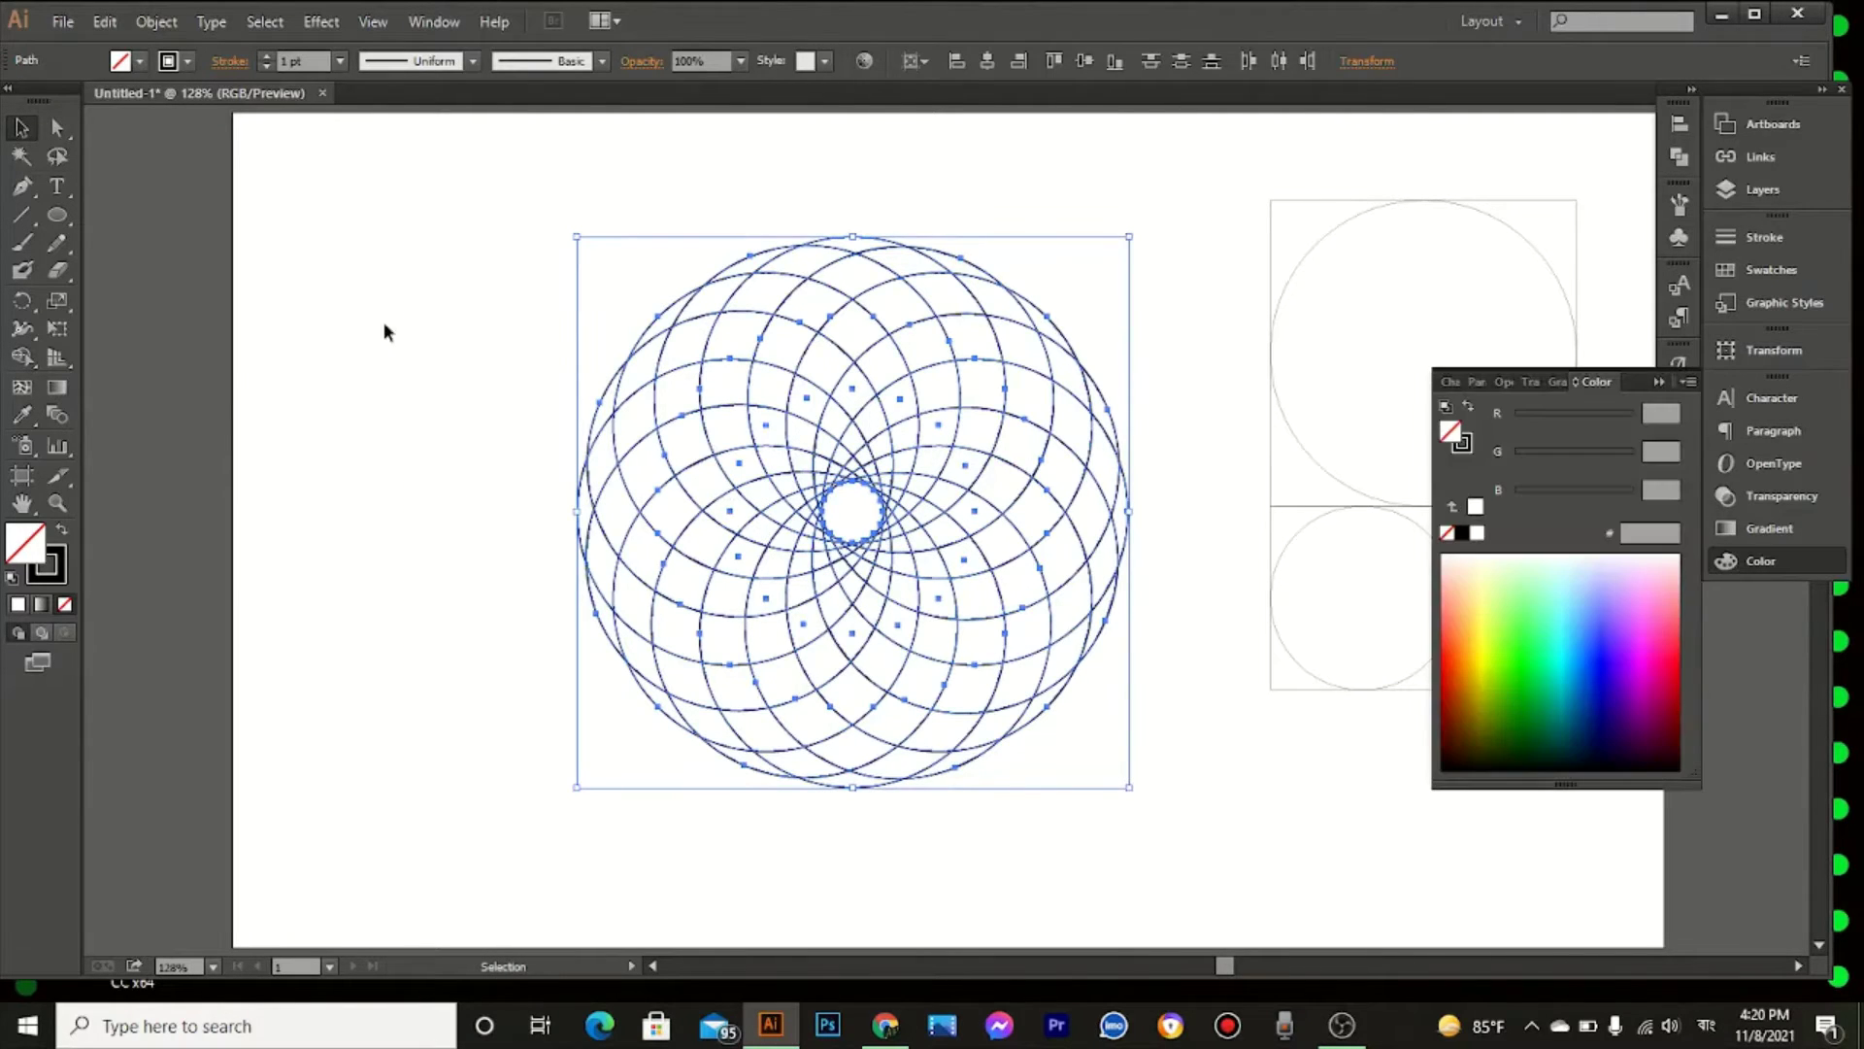
click(22, 356)
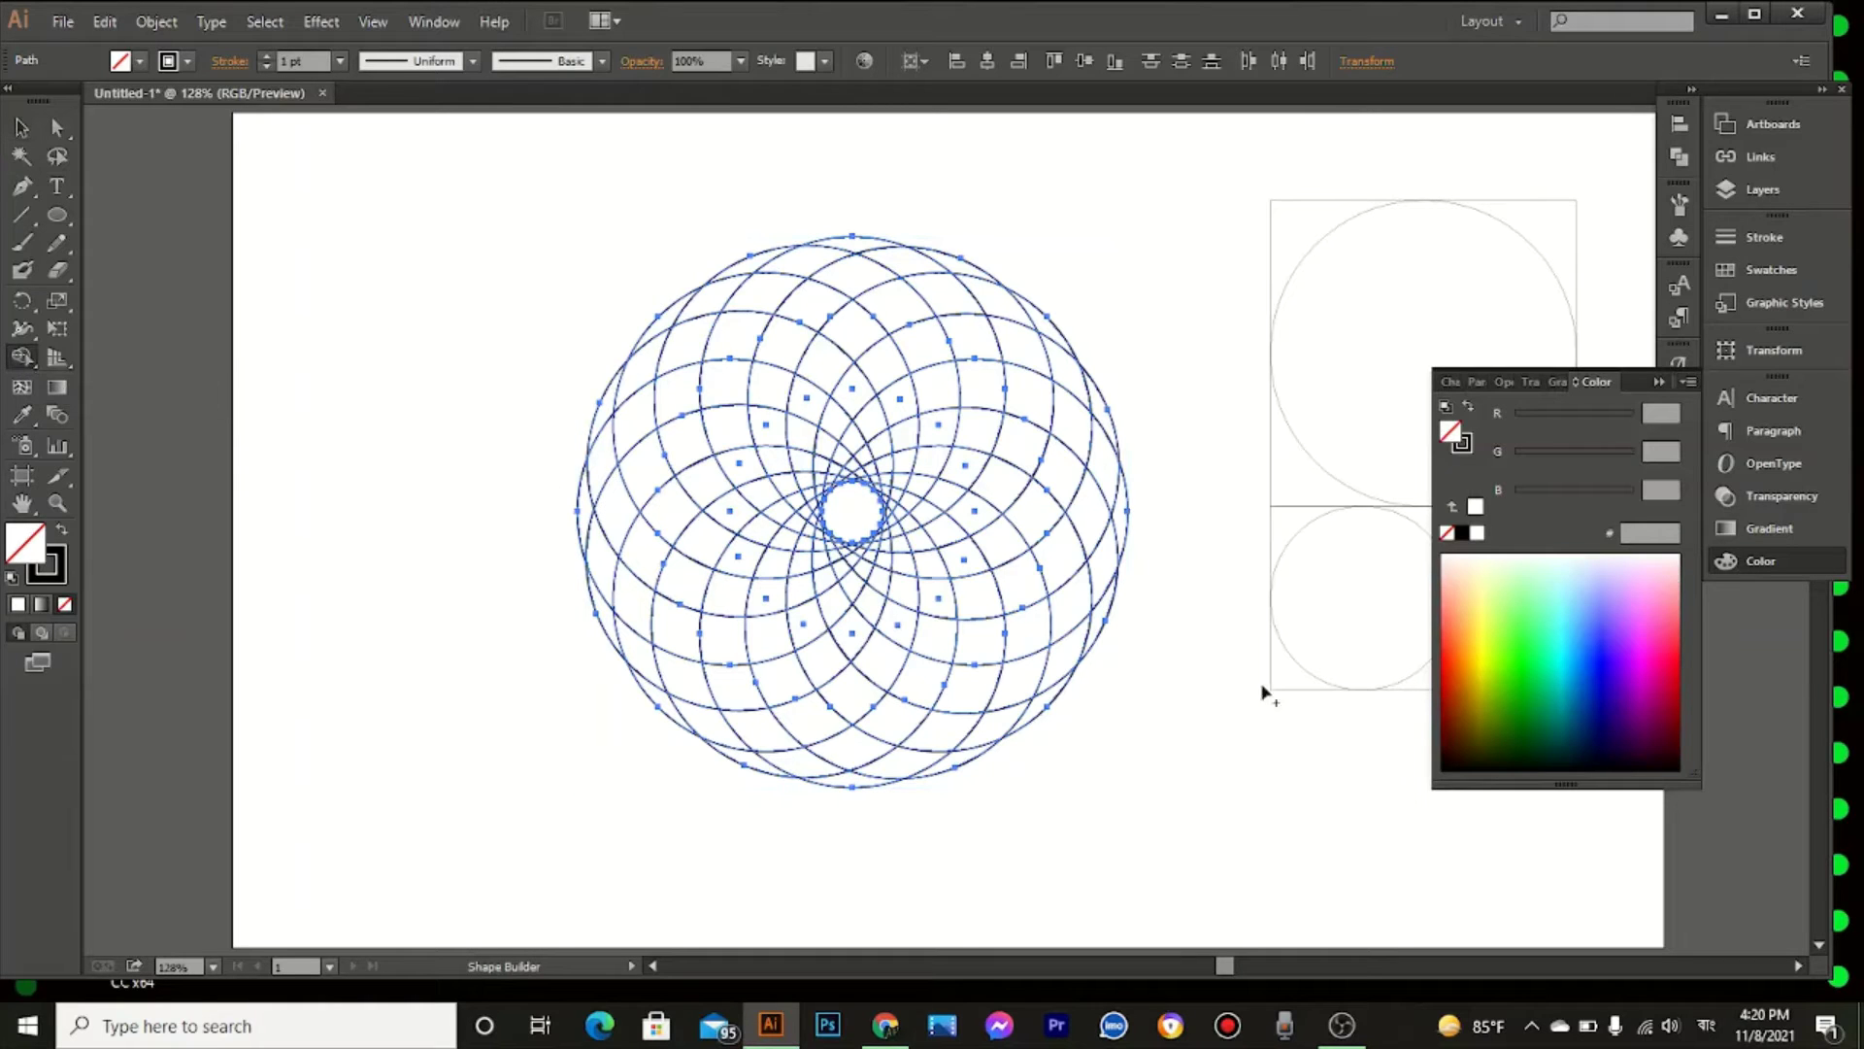
click(1494, 705)
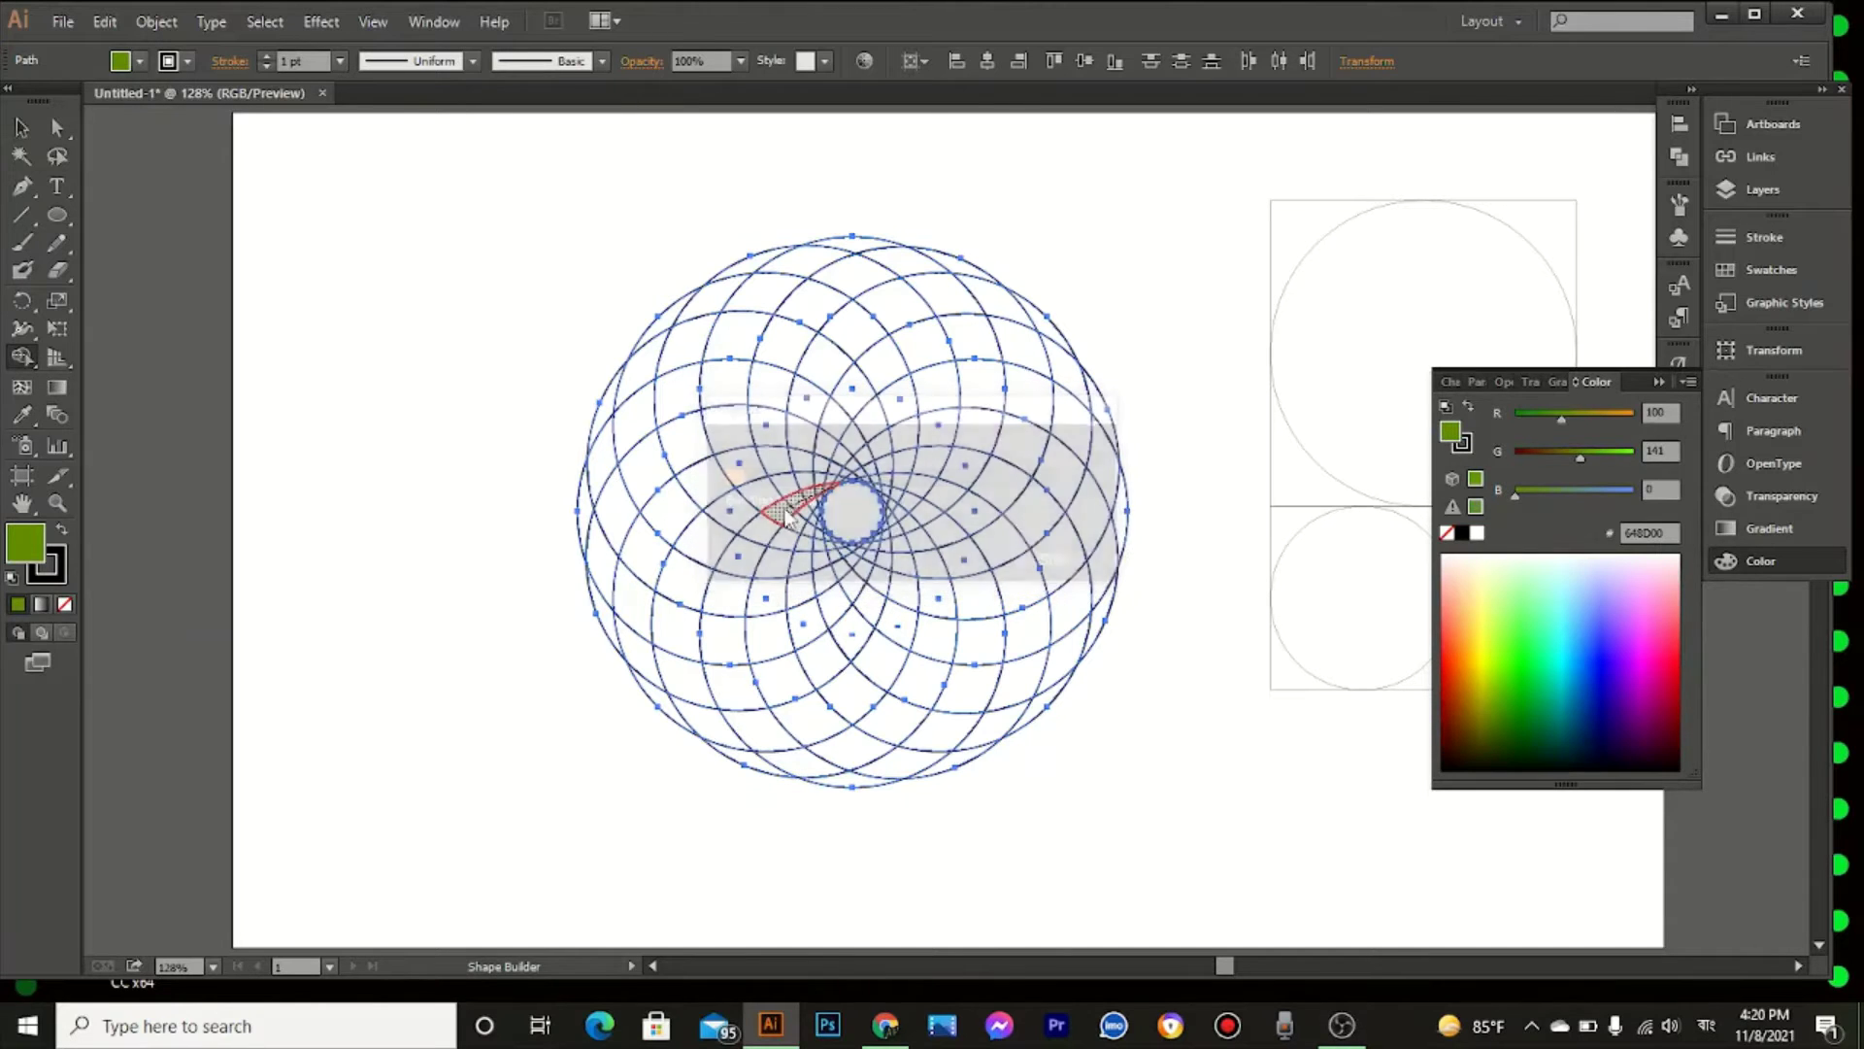
mouse_move(788, 515)
mouse_down()
mouse_move(740, 587)
mouse_move(735, 666)
mouse_move(783, 759)
mouse_move(863, 785)
mouse_up()
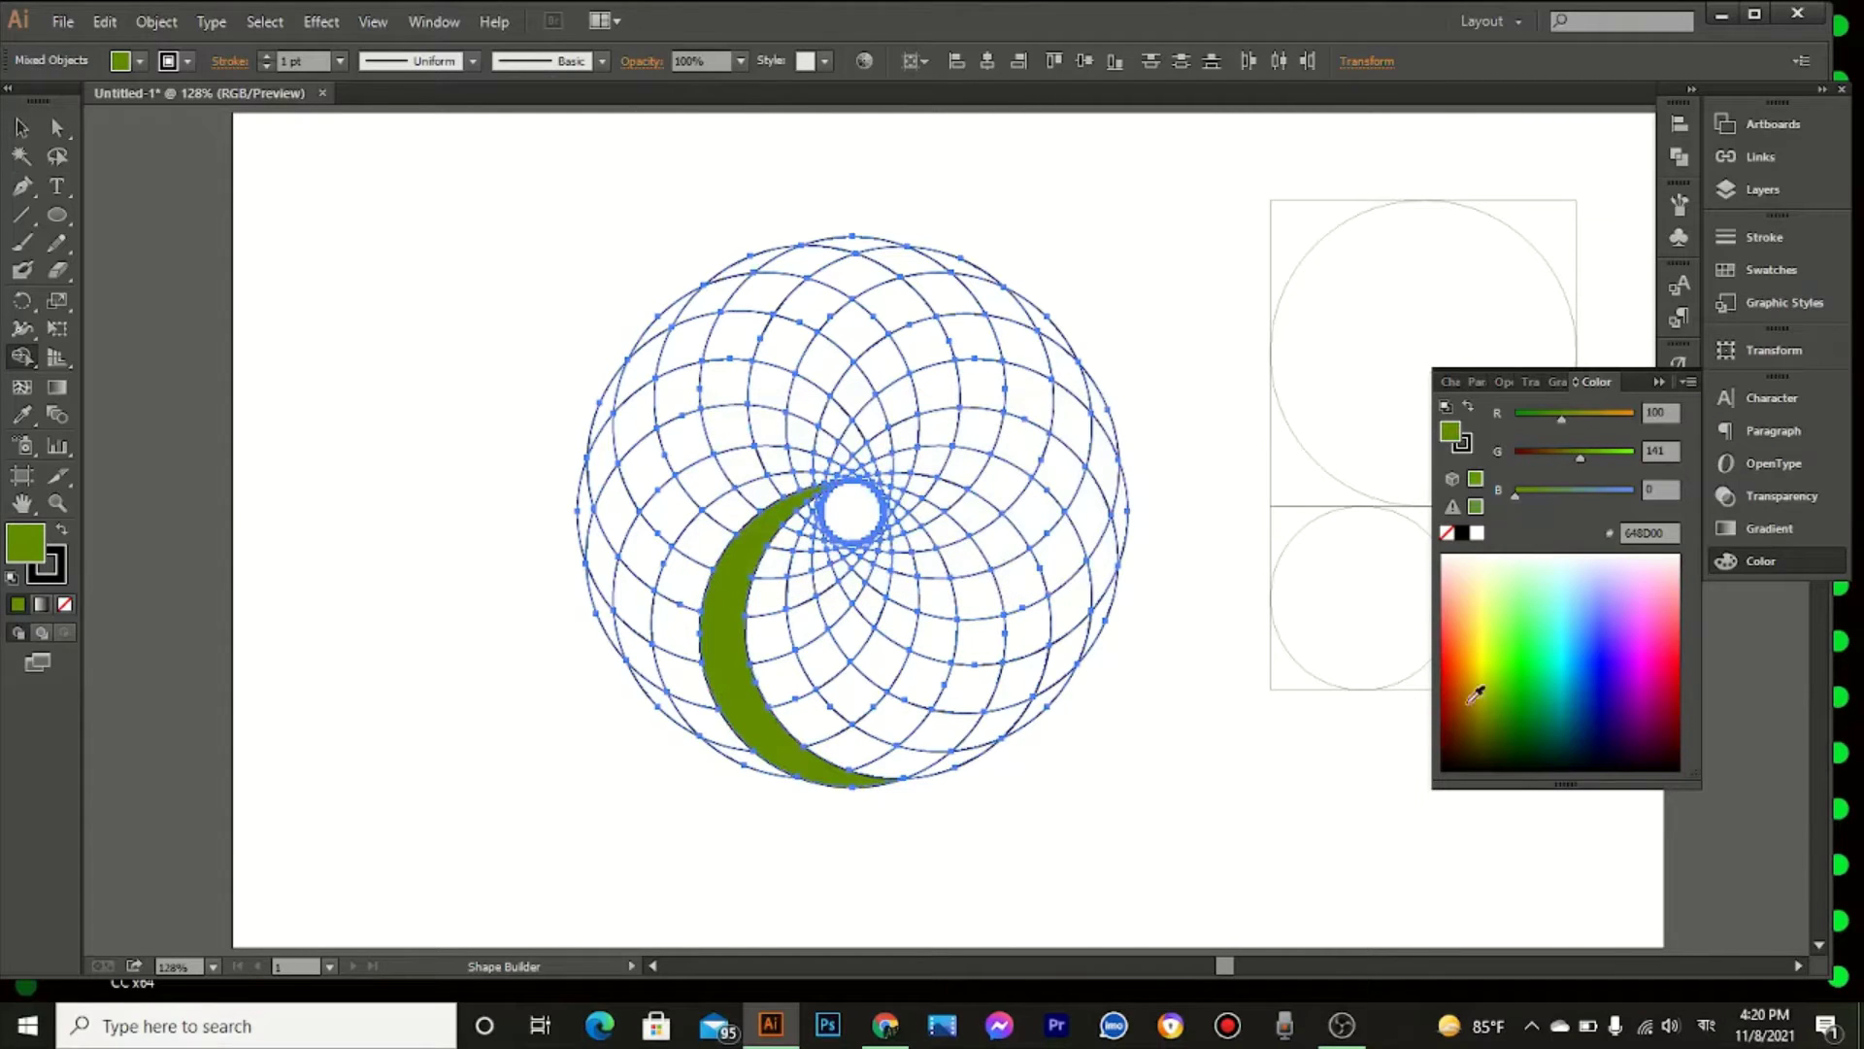
Step: Merge the next two crescents counterclockwise from the olive one with Shape Builder, filled dark blue 000295 and dark green 006F4D
click(1607, 697)
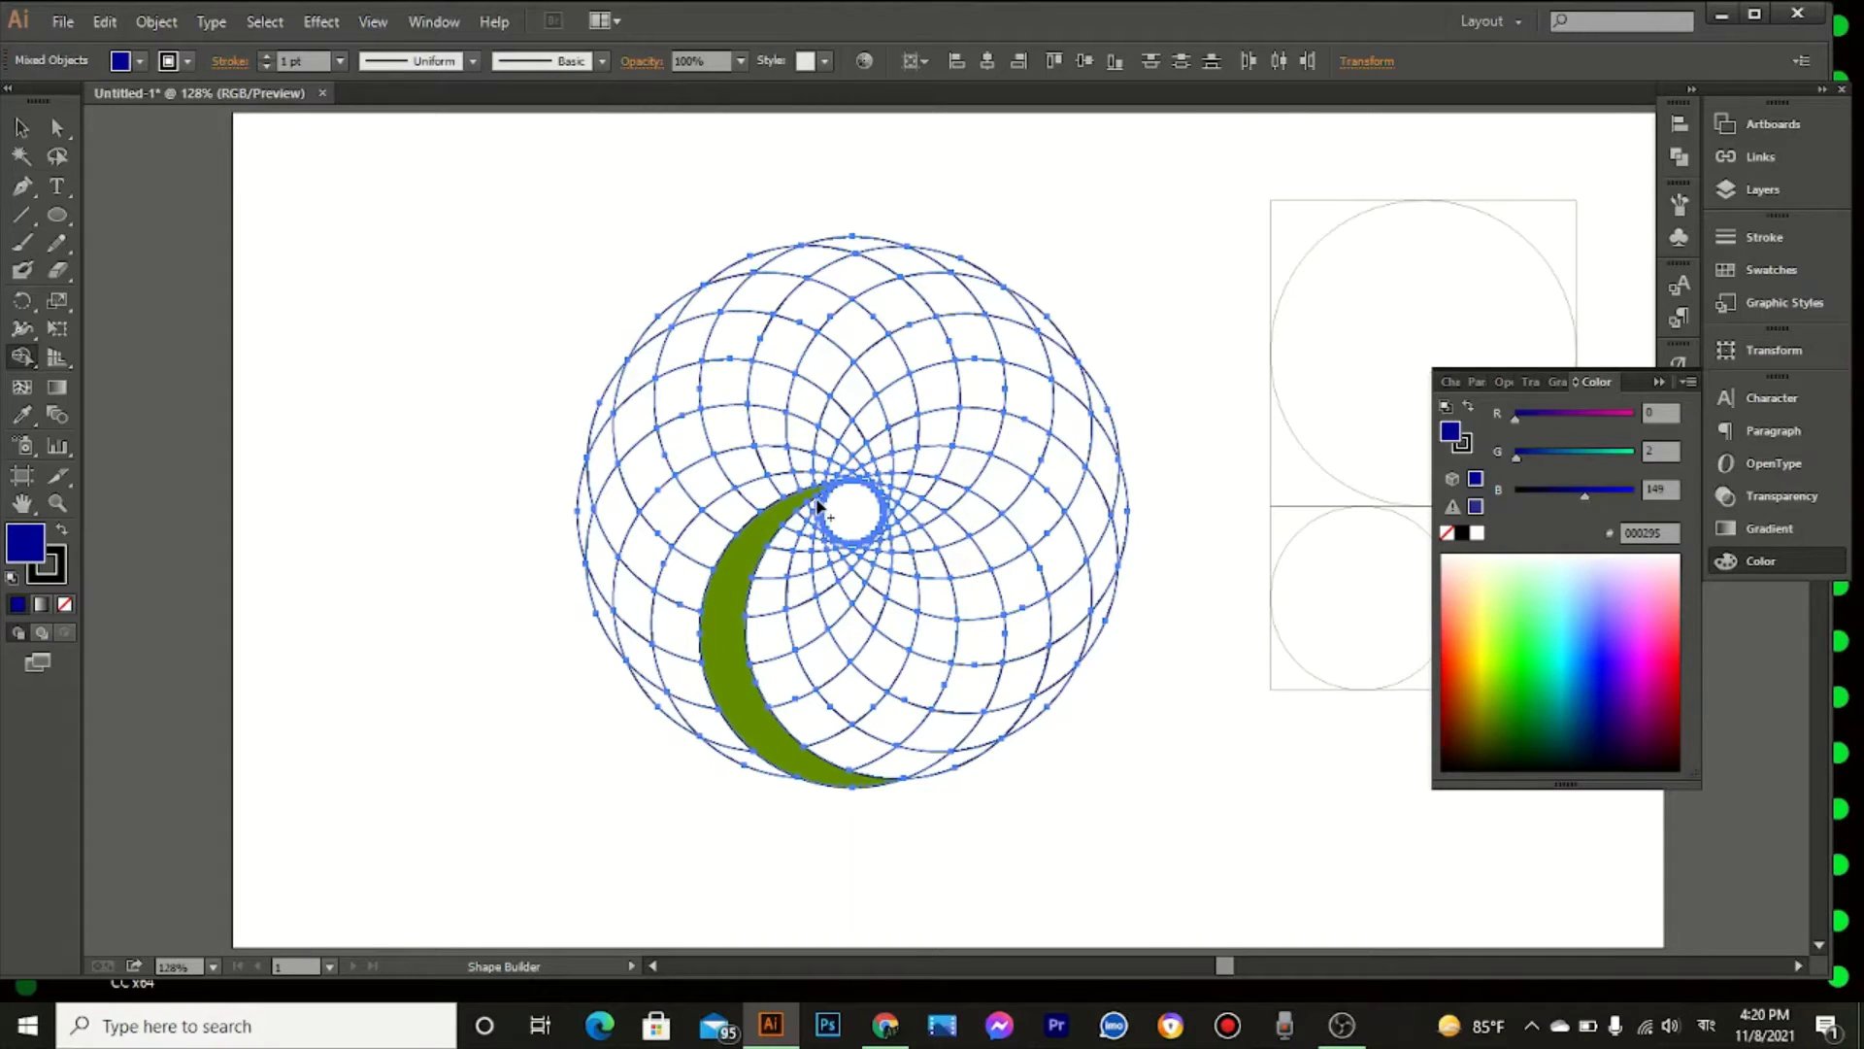
click(795, 528)
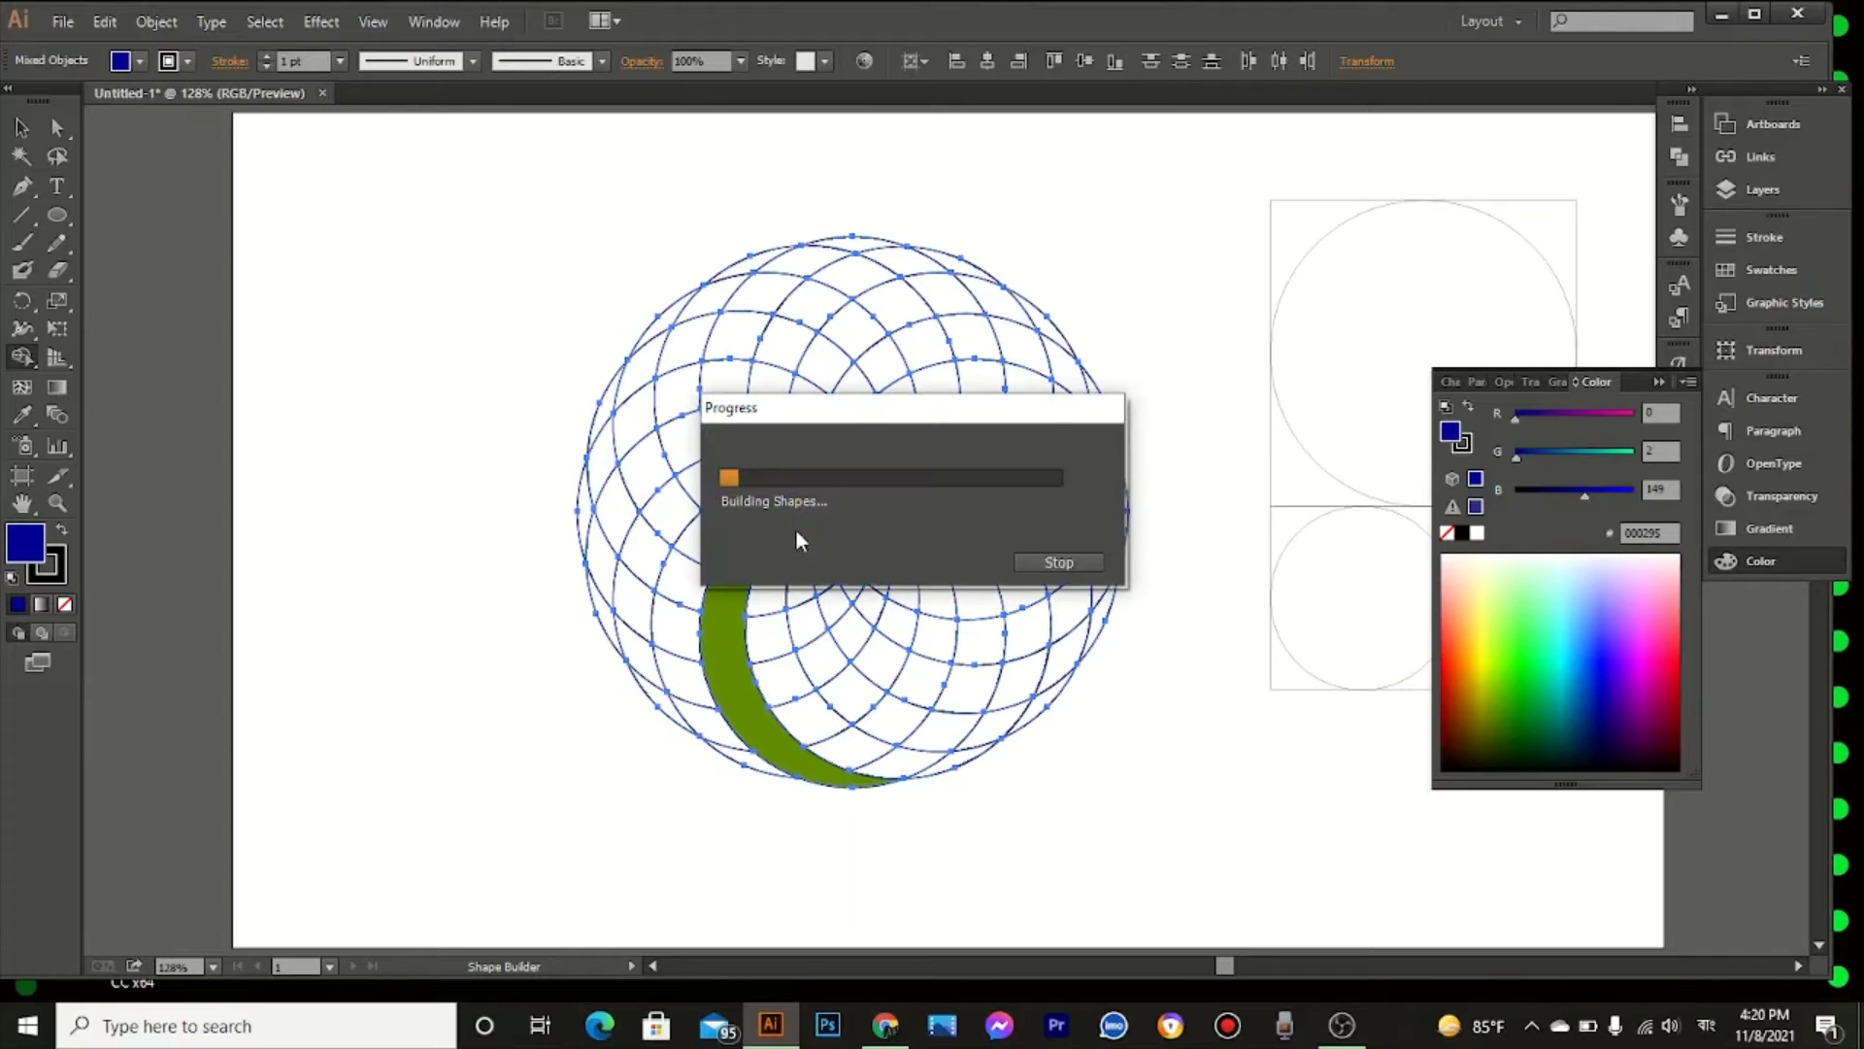
mouse_move(796, 525)
mouse_down()
mouse_move(784, 656)
mouse_move(813, 708)
mouse_move(932, 776)
mouse_up()
click(1555, 713)
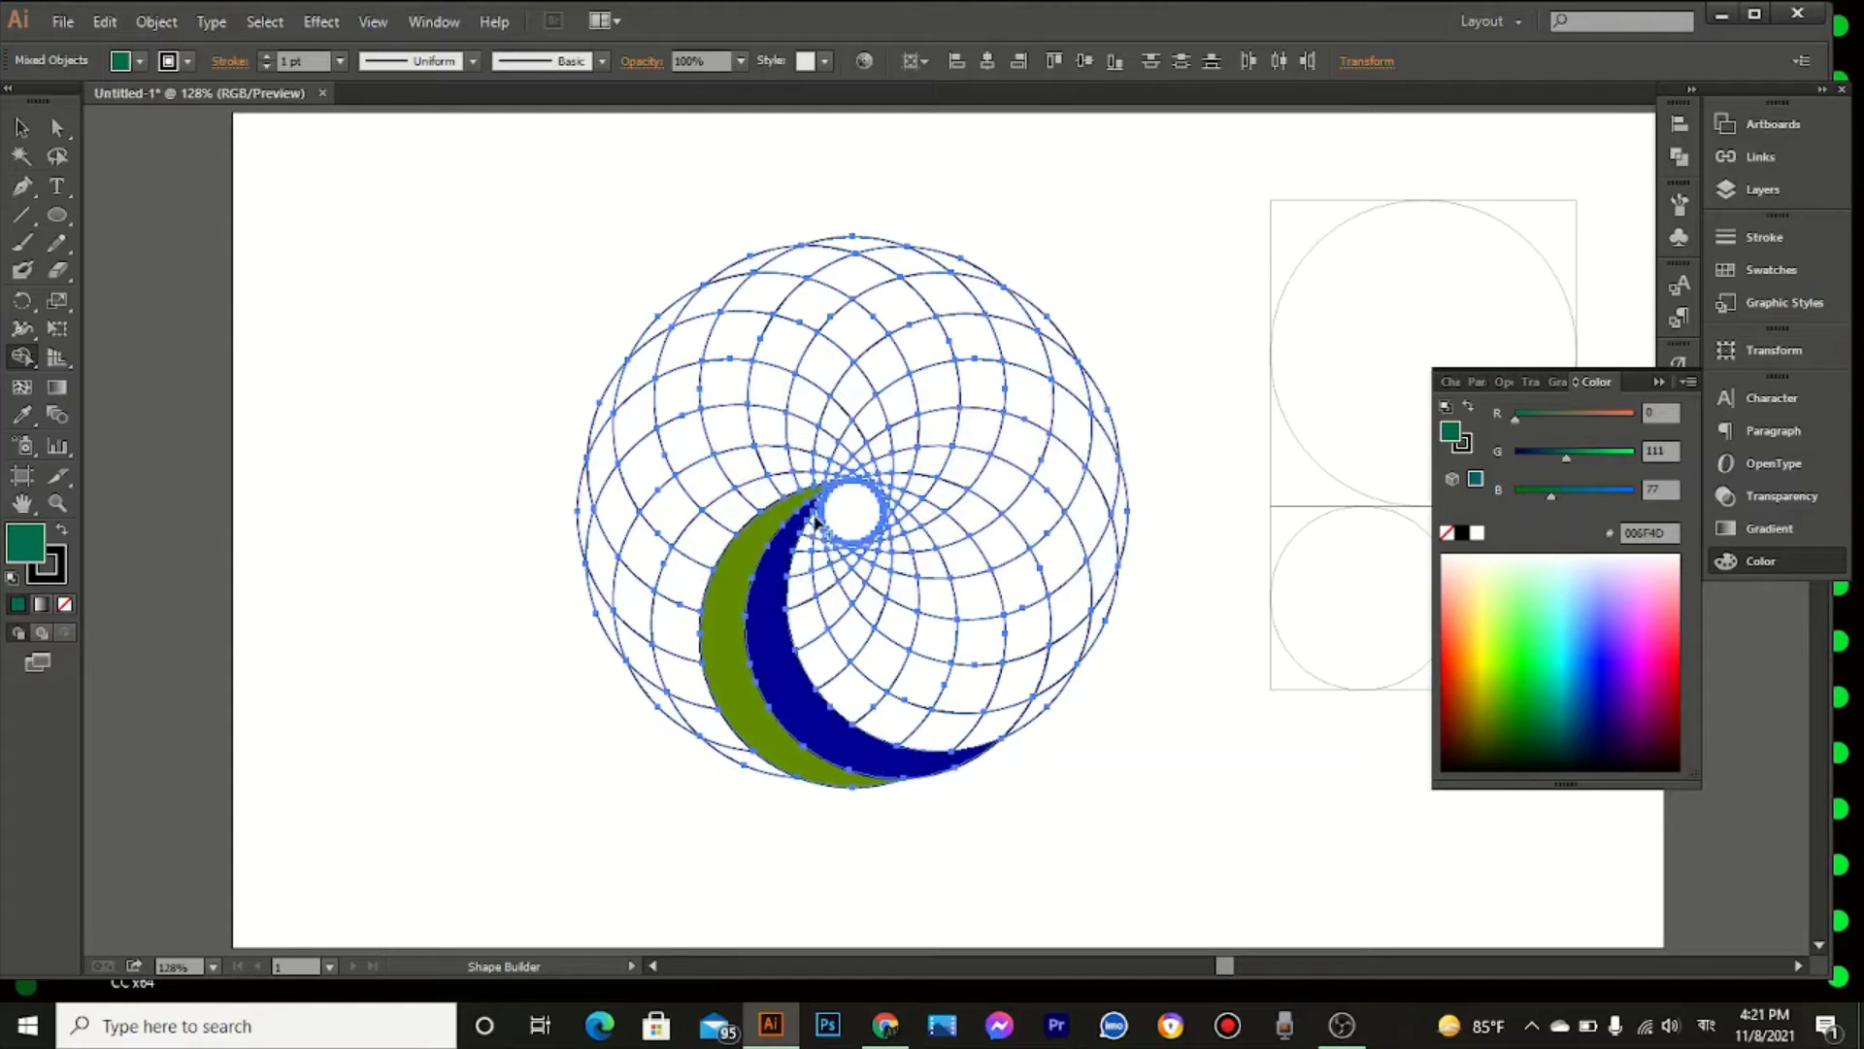
mouse_move(807, 546)
mouse_down()
mouse_move(807, 618)
mouse_move(870, 696)
mouse_move(923, 727)
mouse_move(1045, 715)
mouse_up()
Step: Merge the next three crescents counterclockwise from the dark green one, filled indigo 1D0087, bright green and pink
click(1607, 710)
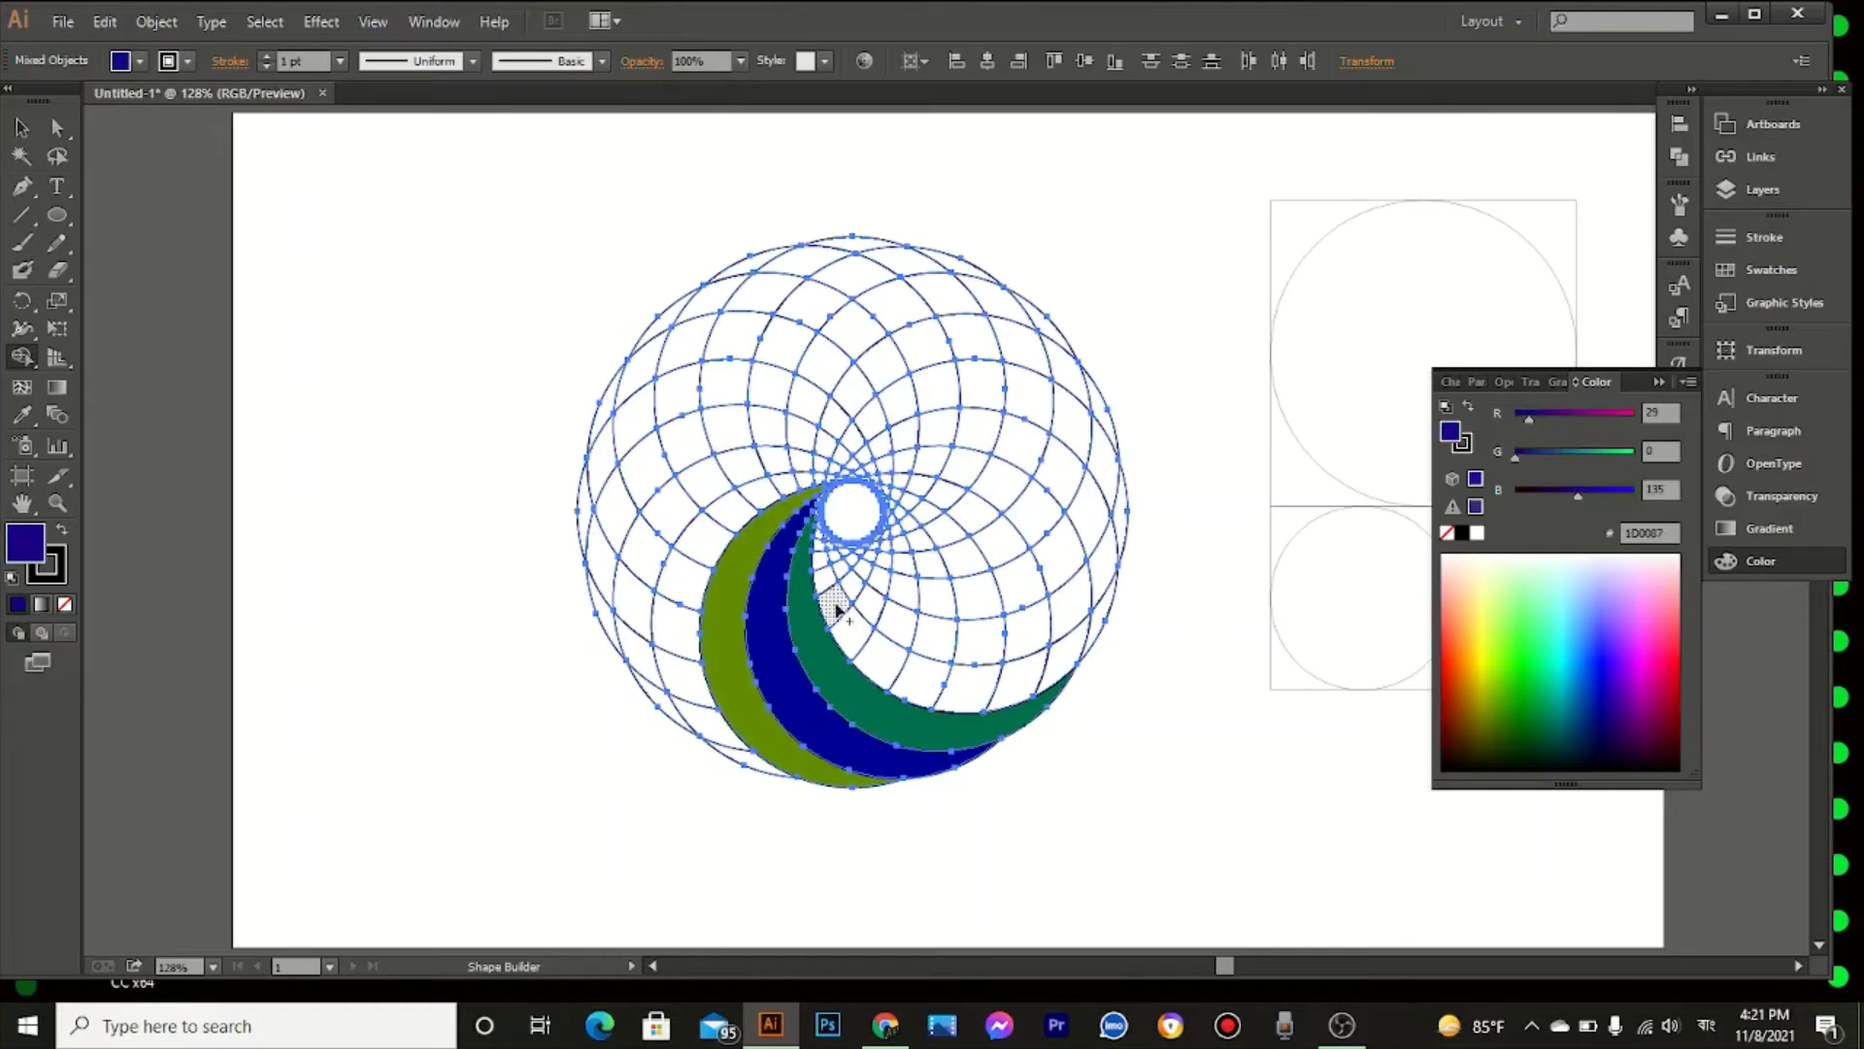
mouse_move(820, 532)
mouse_down()
mouse_move(843, 630)
mouse_move(991, 702)
mouse_move(1051, 690)
mouse_move(1103, 608)
mouse_up()
mouse_move(1121, 512)
mouse_down()
mouse_move(1083, 598)
mouse_move(979, 641)
mouse_up()
click(1497, 671)
mouse_move(974, 641)
mouse_down()
mouse_move(918, 633)
mouse_move(828, 540)
mouse_move(1011, 596)
mouse_move(1092, 525)
mouse_move(1105, 381)
mouse_up()
Step: Merge the crescent clockwise beside the olive one in cyan and the one counterclockwise beside the pink one in yellow EAFF46
click(1667, 670)
click(1573, 621)
mouse_move(847, 485)
mouse_down()
mouse_move(756, 500)
mouse_move(688, 589)
mouse_move(679, 629)
mouse_move(741, 761)
mouse_up()
click(1492, 620)
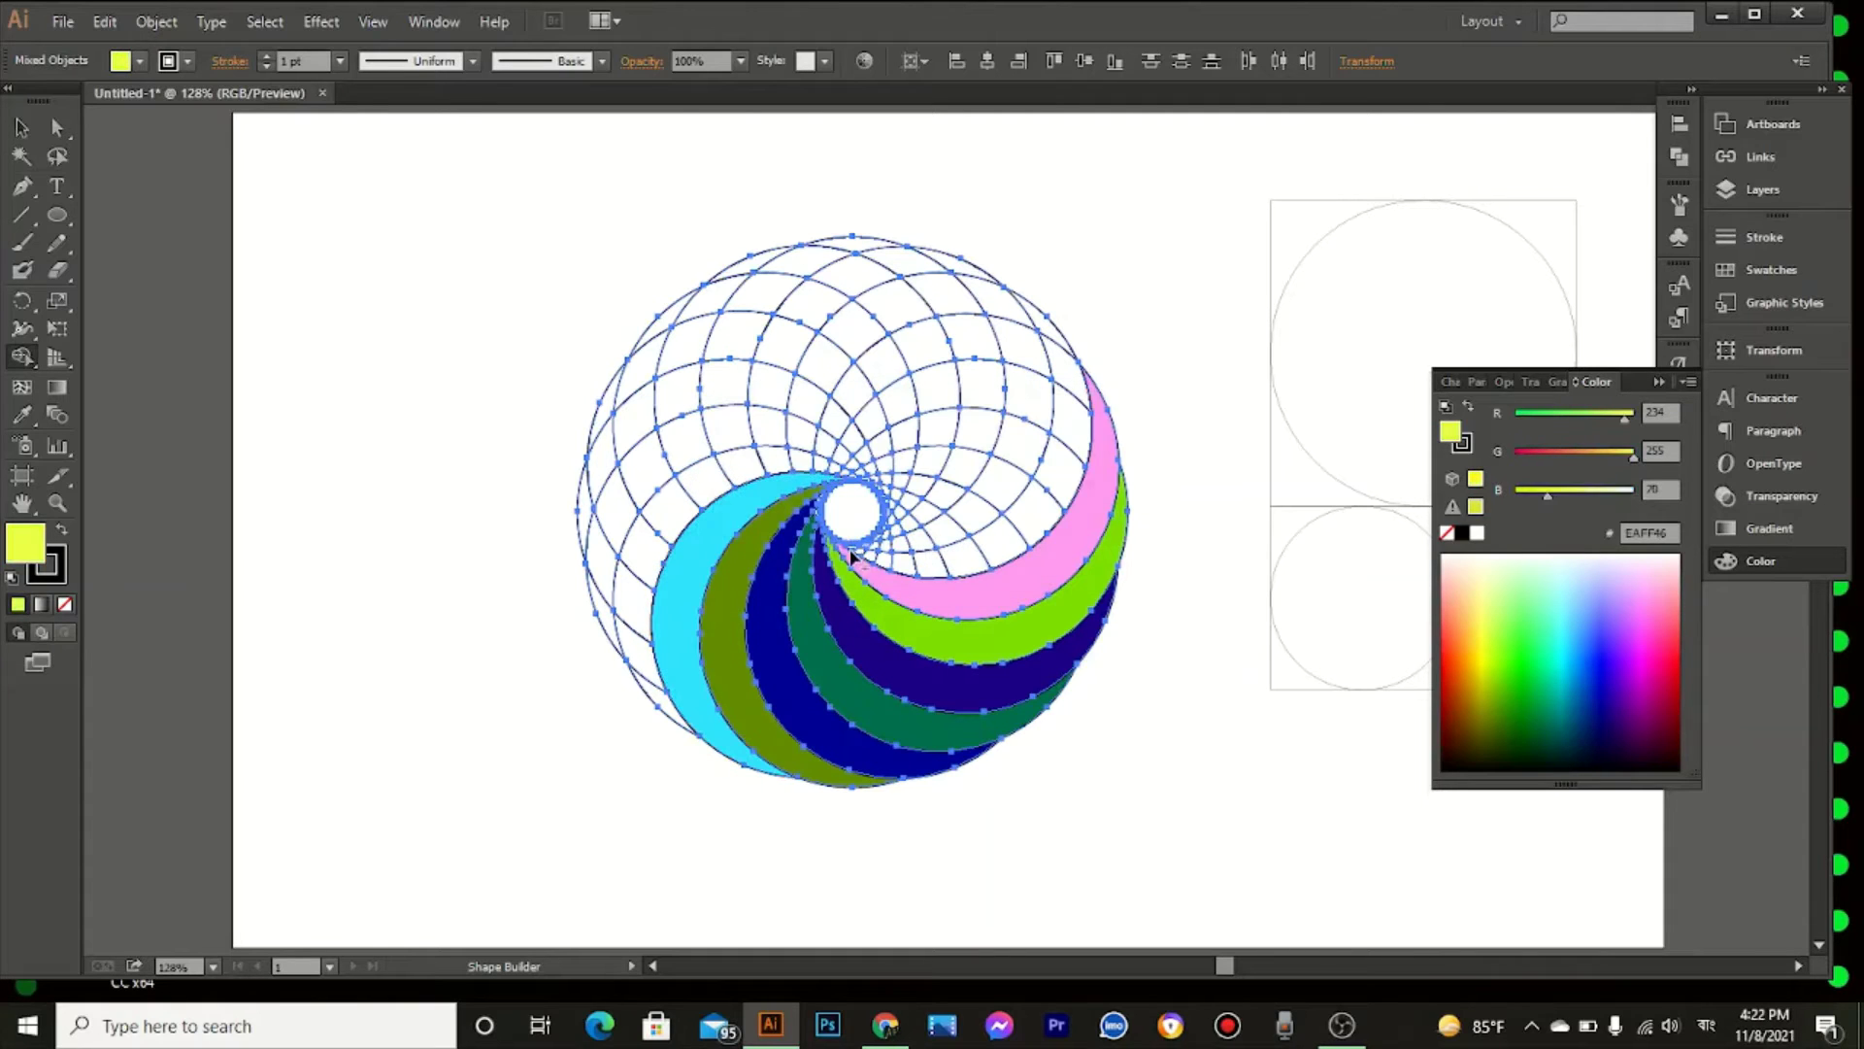
mouse_move(867, 558)
mouse_down()
mouse_move(1034, 510)
mouse_move(1073, 378)
mouse_move(1034, 296)
mouse_up()
Step: Merge the next two crescents counterclockwise from the yellow one, filled green 00A520 and bright green 10FF3E
click(1535, 687)
mouse_move(917, 250)
mouse_down()
mouse_move(1007, 300)
mouse_move(1003, 470)
mouse_move(892, 559)
mouse_up()
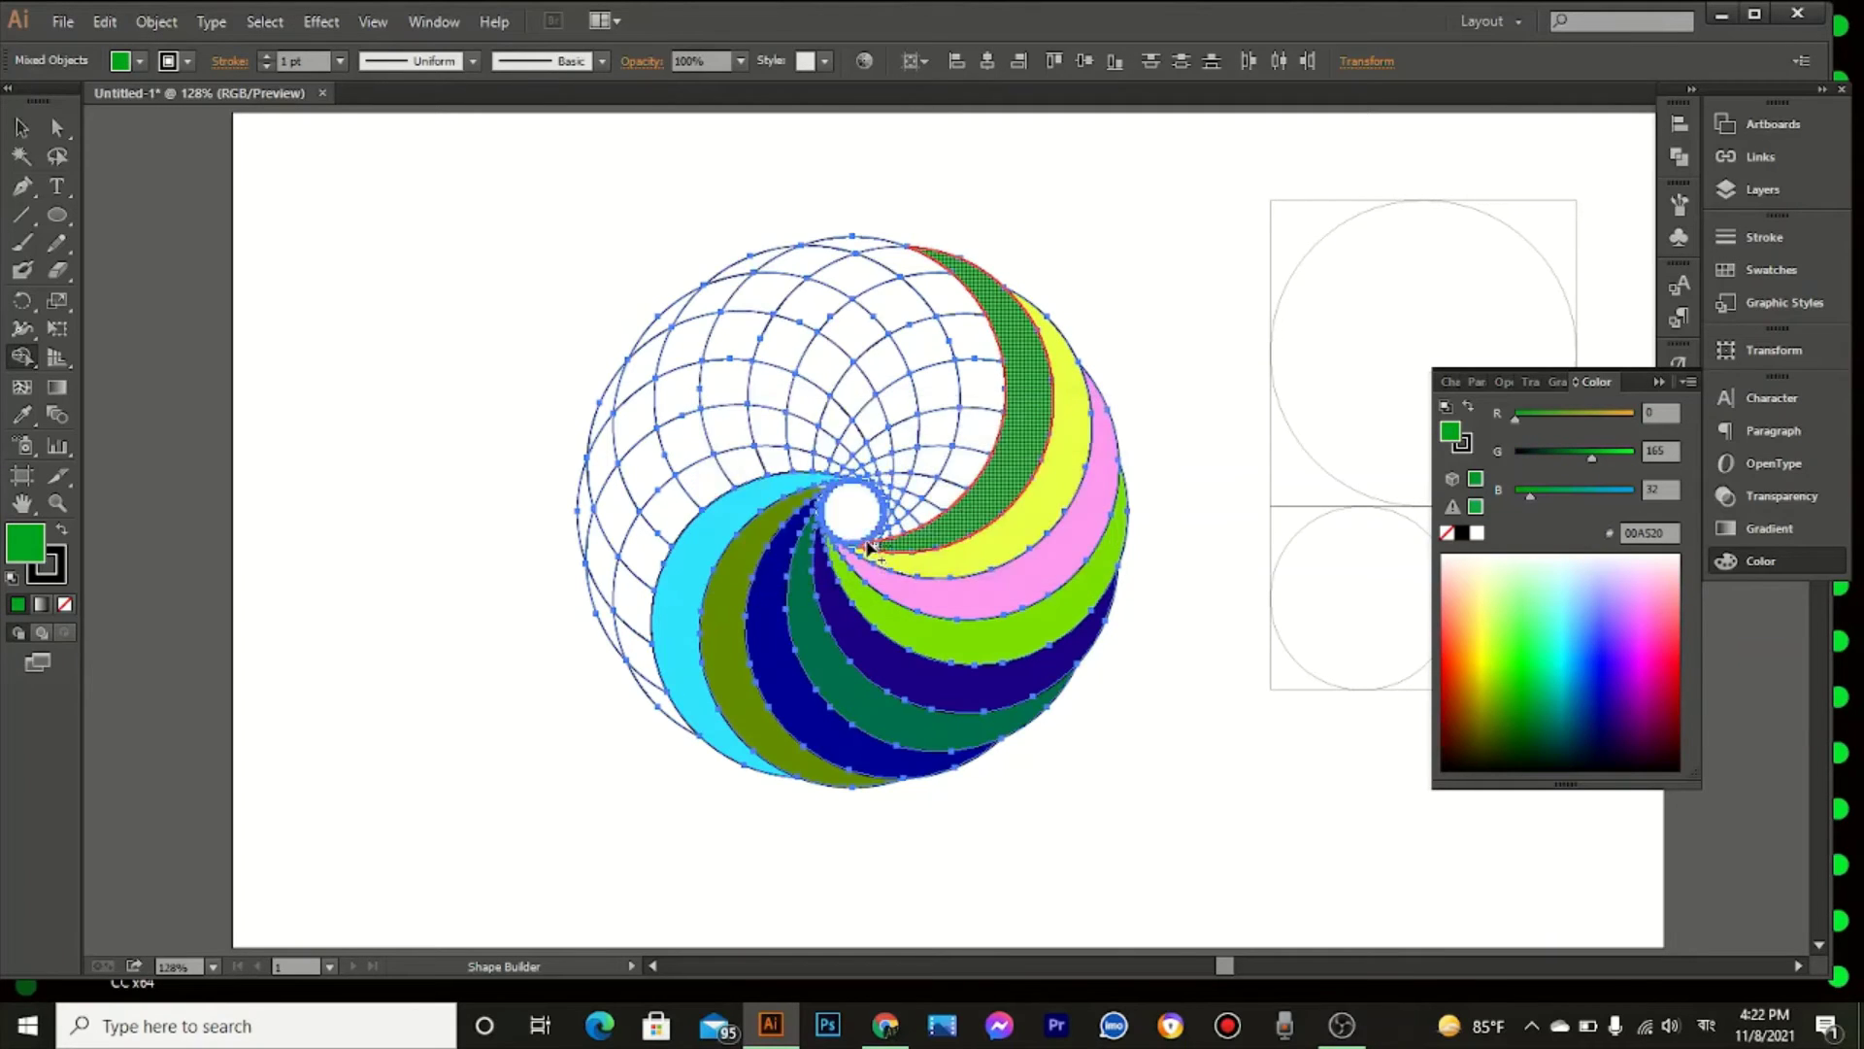
click(1536, 641)
click(925, 522)
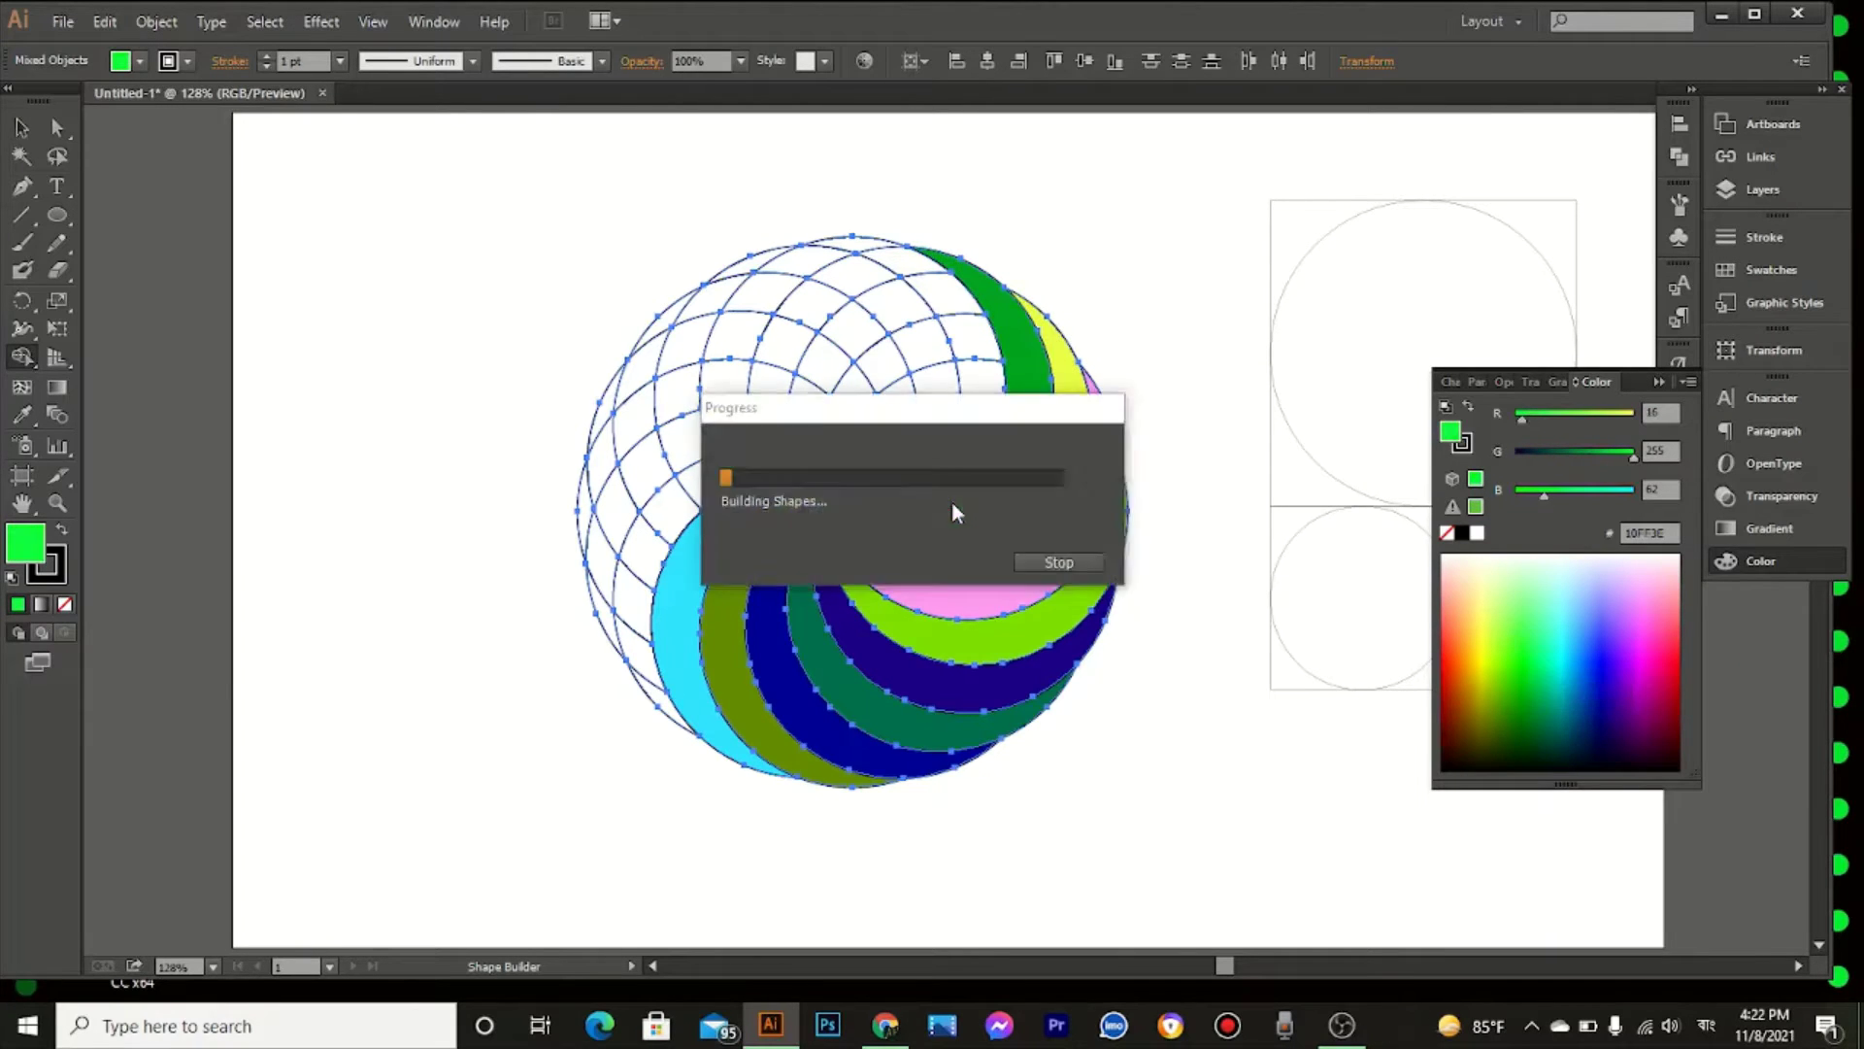
mouse_move(951, 501)
mouse_down()
mouse_move(973, 348)
mouse_move(904, 258)
mouse_move(859, 246)
mouse_up()
Step: Merge the next two crescents counterclockwise from the bright green one at the rosette's top, filled mint 02FF9B and light orange FFC76F
click(1509, 644)
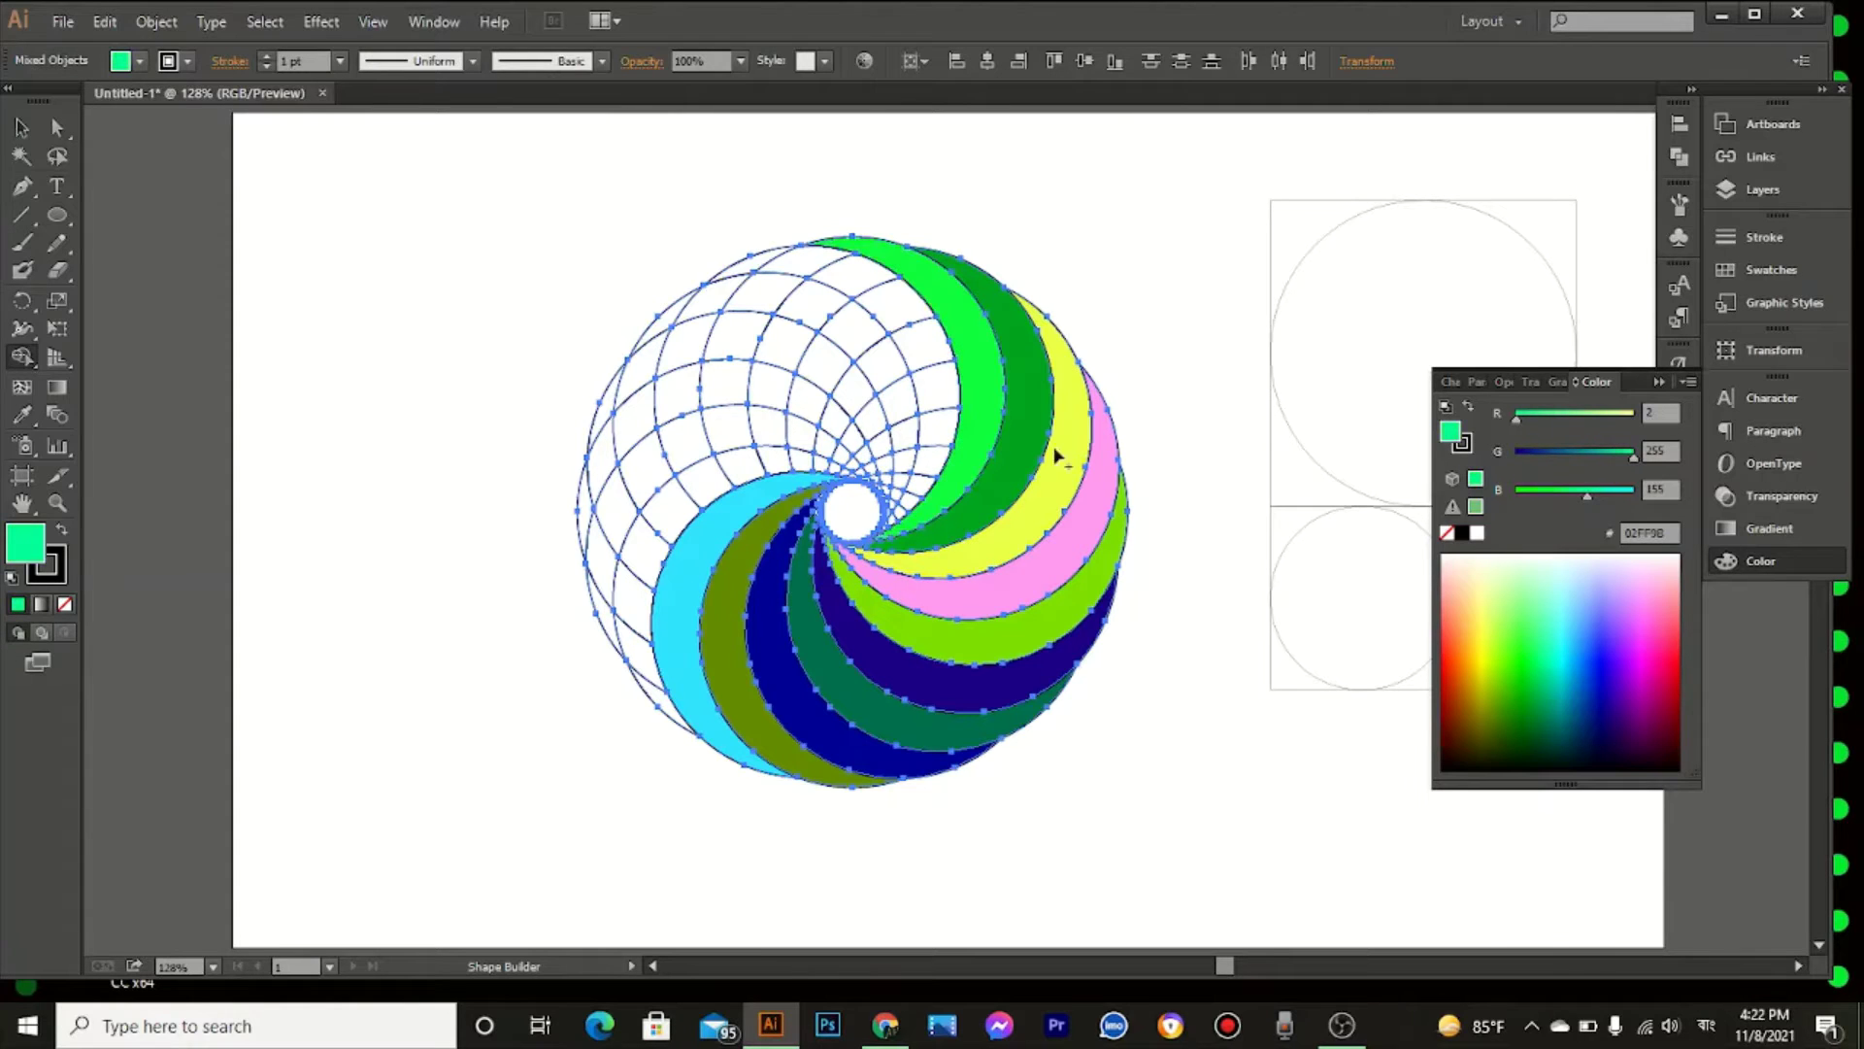
mouse_move(893, 544)
mouse_down()
mouse_move(930, 459)
mouse_move(938, 390)
mouse_move(902, 305)
mouse_move(753, 253)
mouse_up()
click(1465, 595)
mouse_move(901, 485)
mouse_down()
mouse_move(862, 360)
mouse_move(815, 323)
mouse_move(876, 359)
mouse_move(804, 308)
mouse_move(671, 317)
mouse_up()
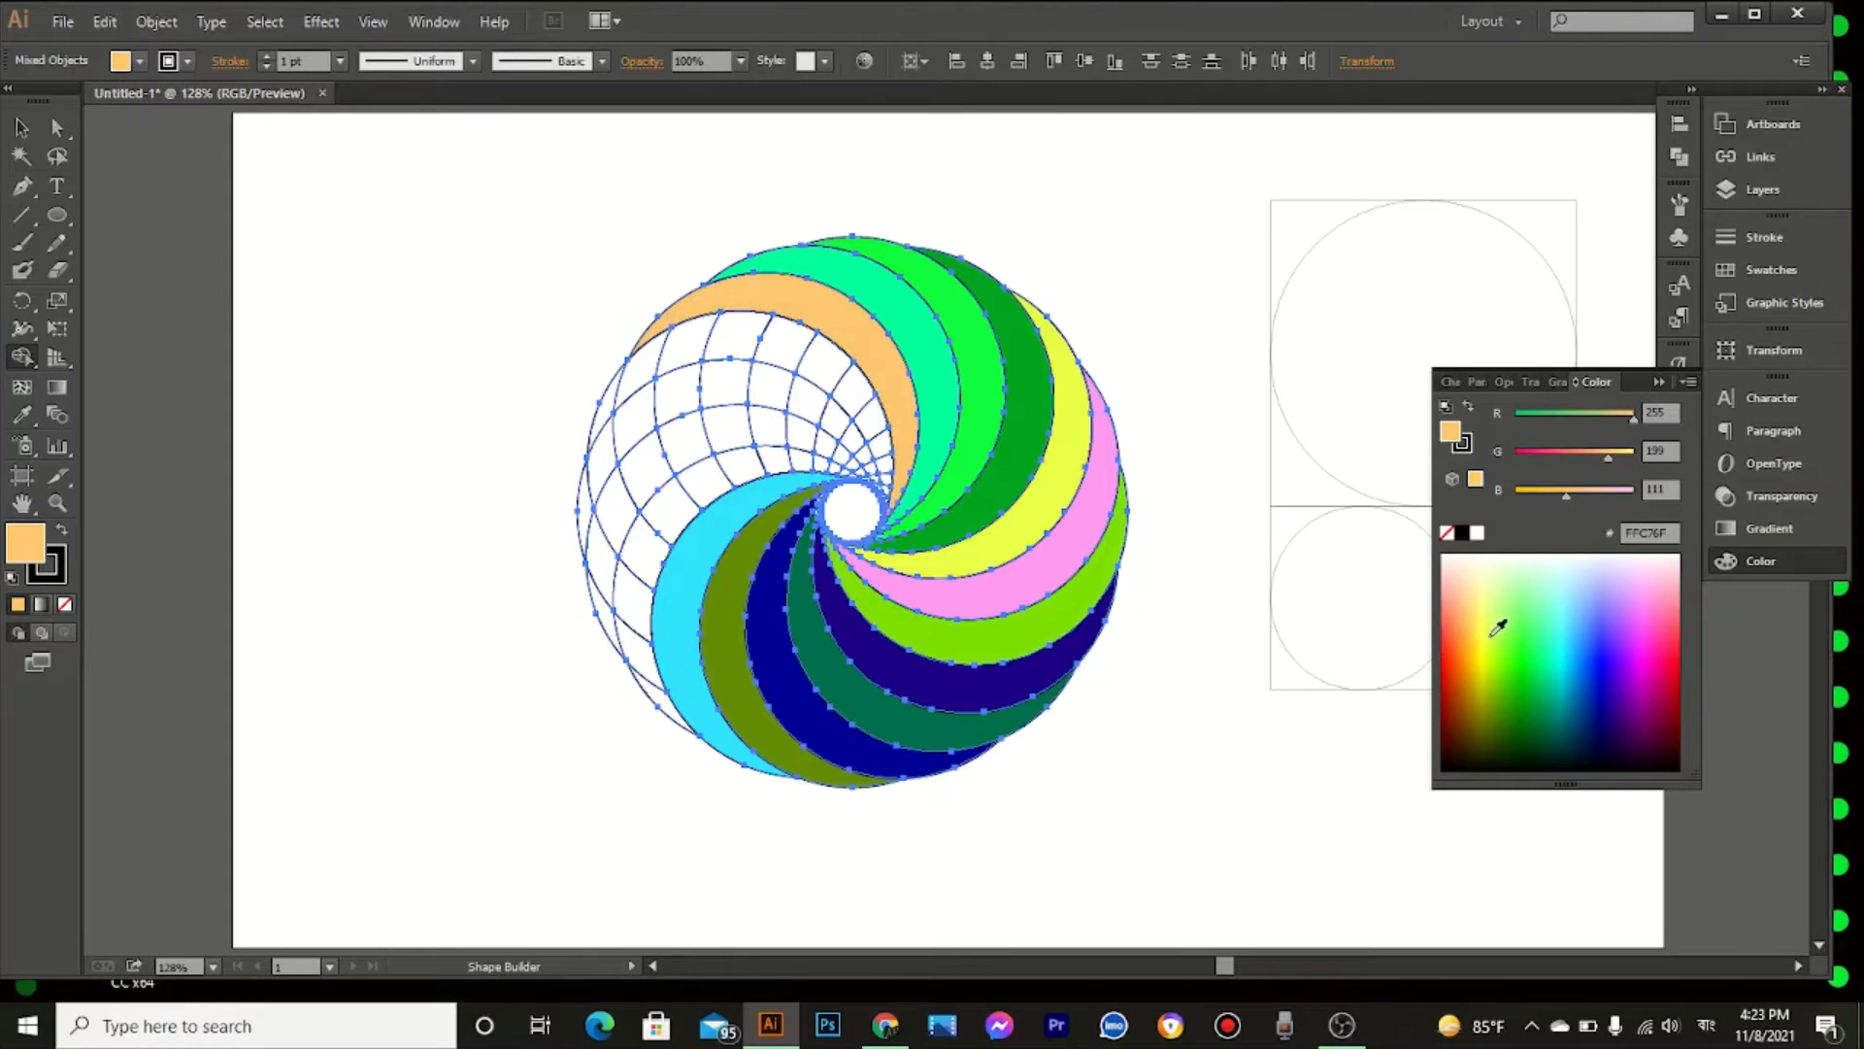
Step: Merge the four remaining crescents between the orange and cyan ones, filled yellow-green CEFF43, and deselect the rosette
click(1499, 622)
mouse_move(895, 491)
mouse_down()
mouse_move(854, 395)
mouse_move(745, 357)
mouse_move(604, 401)
mouse_up()
mouse_move(873, 480)
mouse_down()
mouse_move(780, 410)
mouse_move(686, 398)
mouse_move(634, 422)
mouse_move(585, 498)
mouse_move(816, 453)
mouse_move(757, 441)
mouse_move(611, 506)
mouse_move(610, 626)
mouse_up()
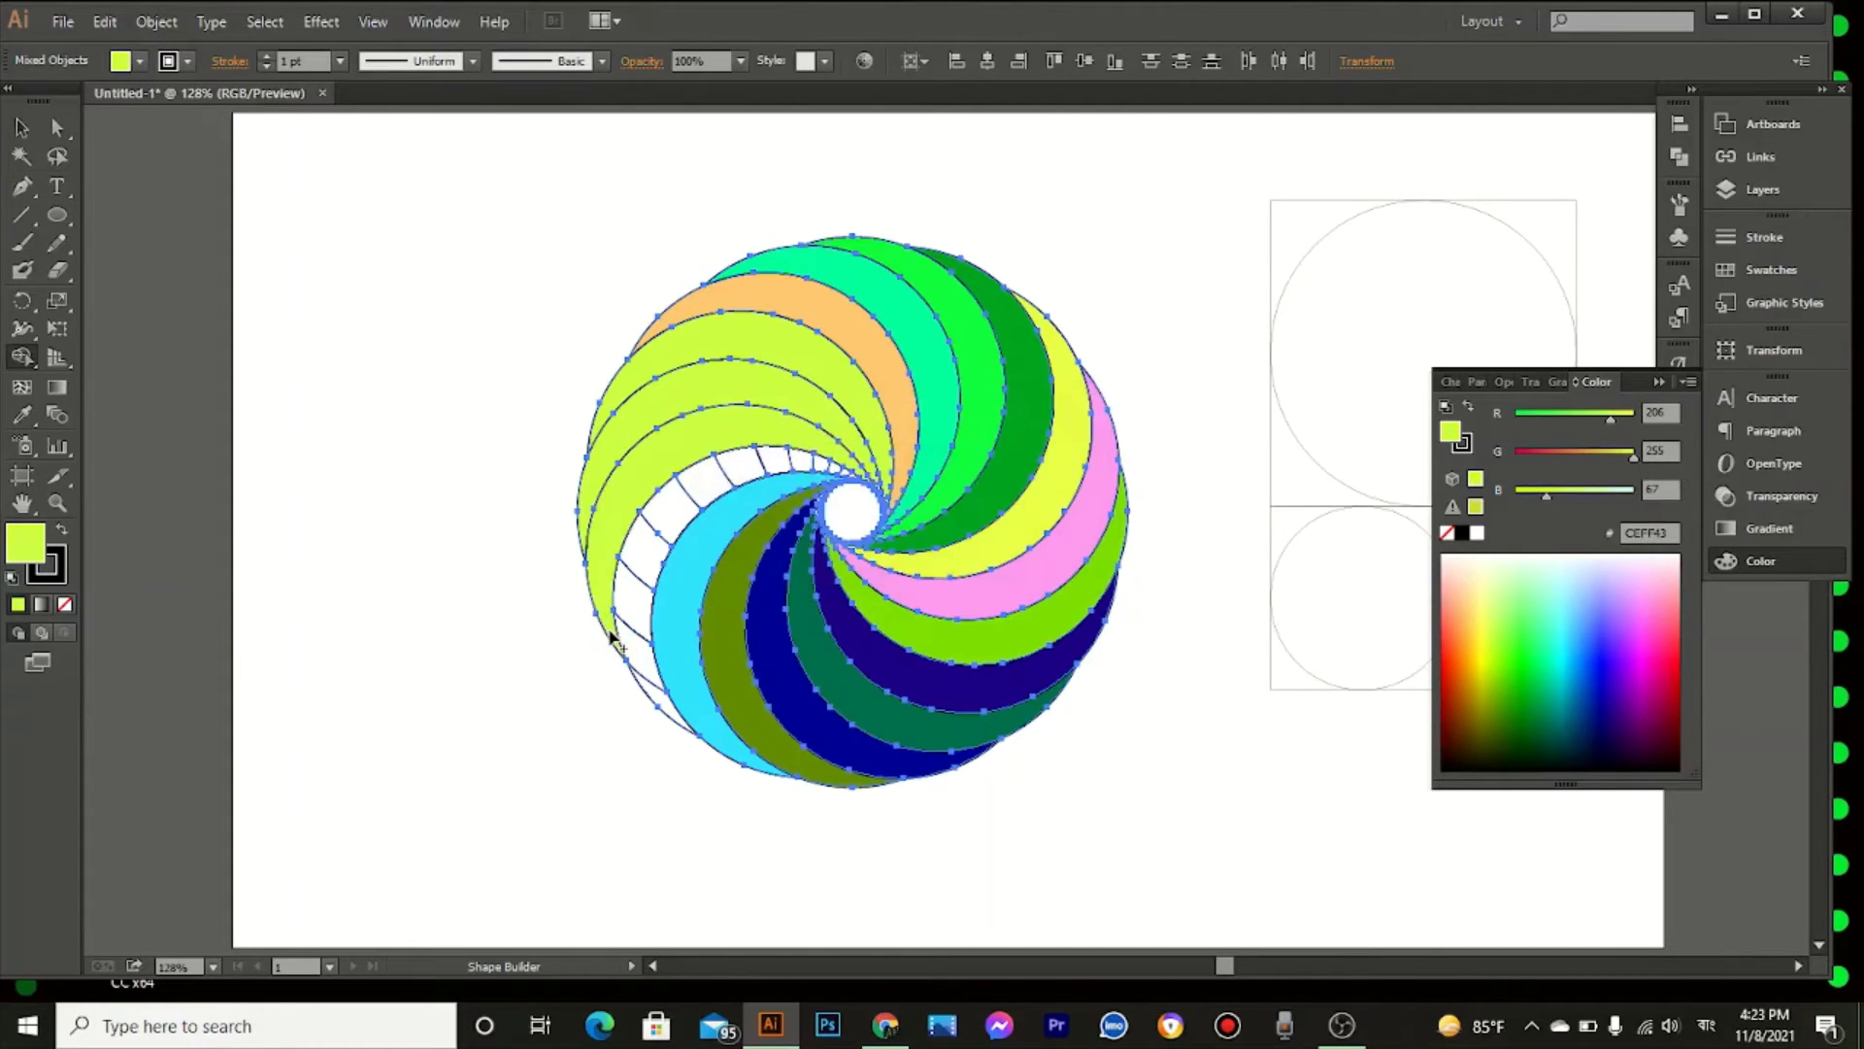
click(65, 604)
key(ctrl+z)
mouse_move(832, 473)
mouse_down()
mouse_move(709, 486)
mouse_move(750, 470)
mouse_move(647, 575)
mouse_move(660, 701)
mouse_up()
key(v)
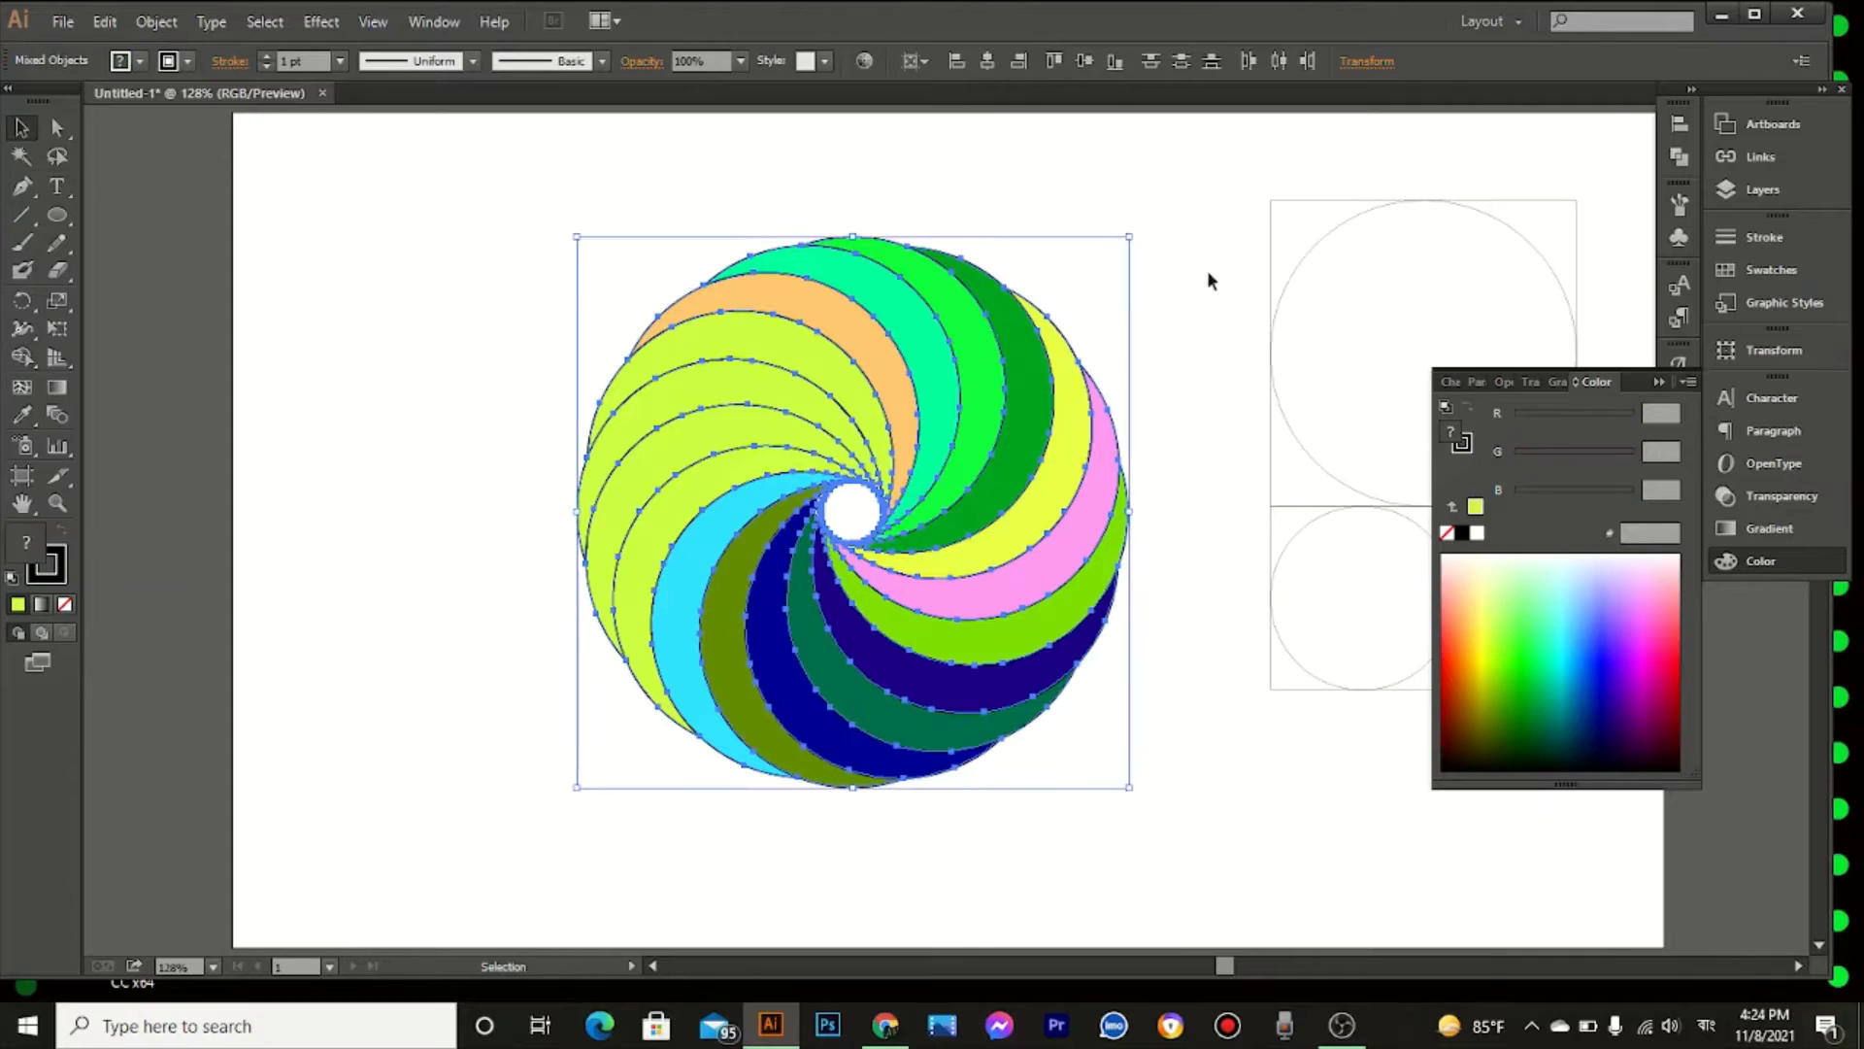
click(1217, 326)
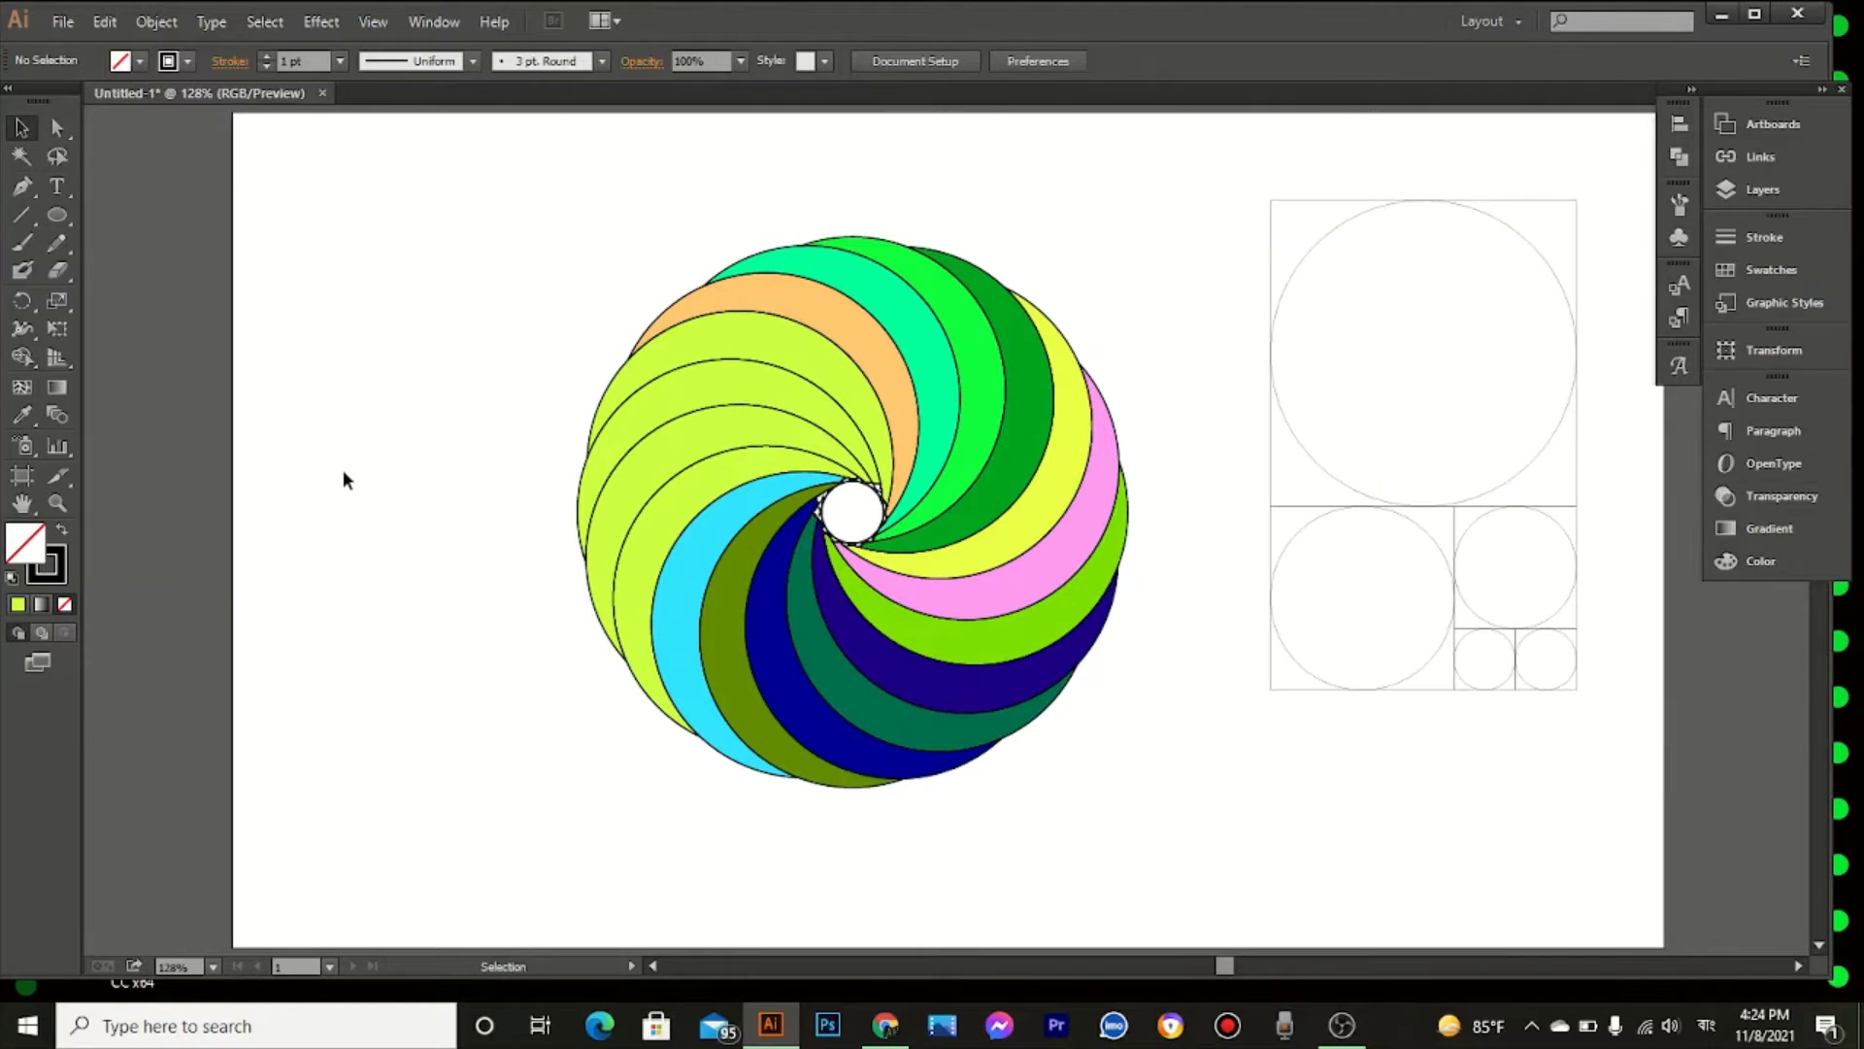
Step: Reselect the rosette and merge the small centre gaps into the dark green crescent with no fill and the indigo crescent in bright green
drag(541, 384, 874, 666)
scroll(793, 536, up, 5)
click(21, 356)
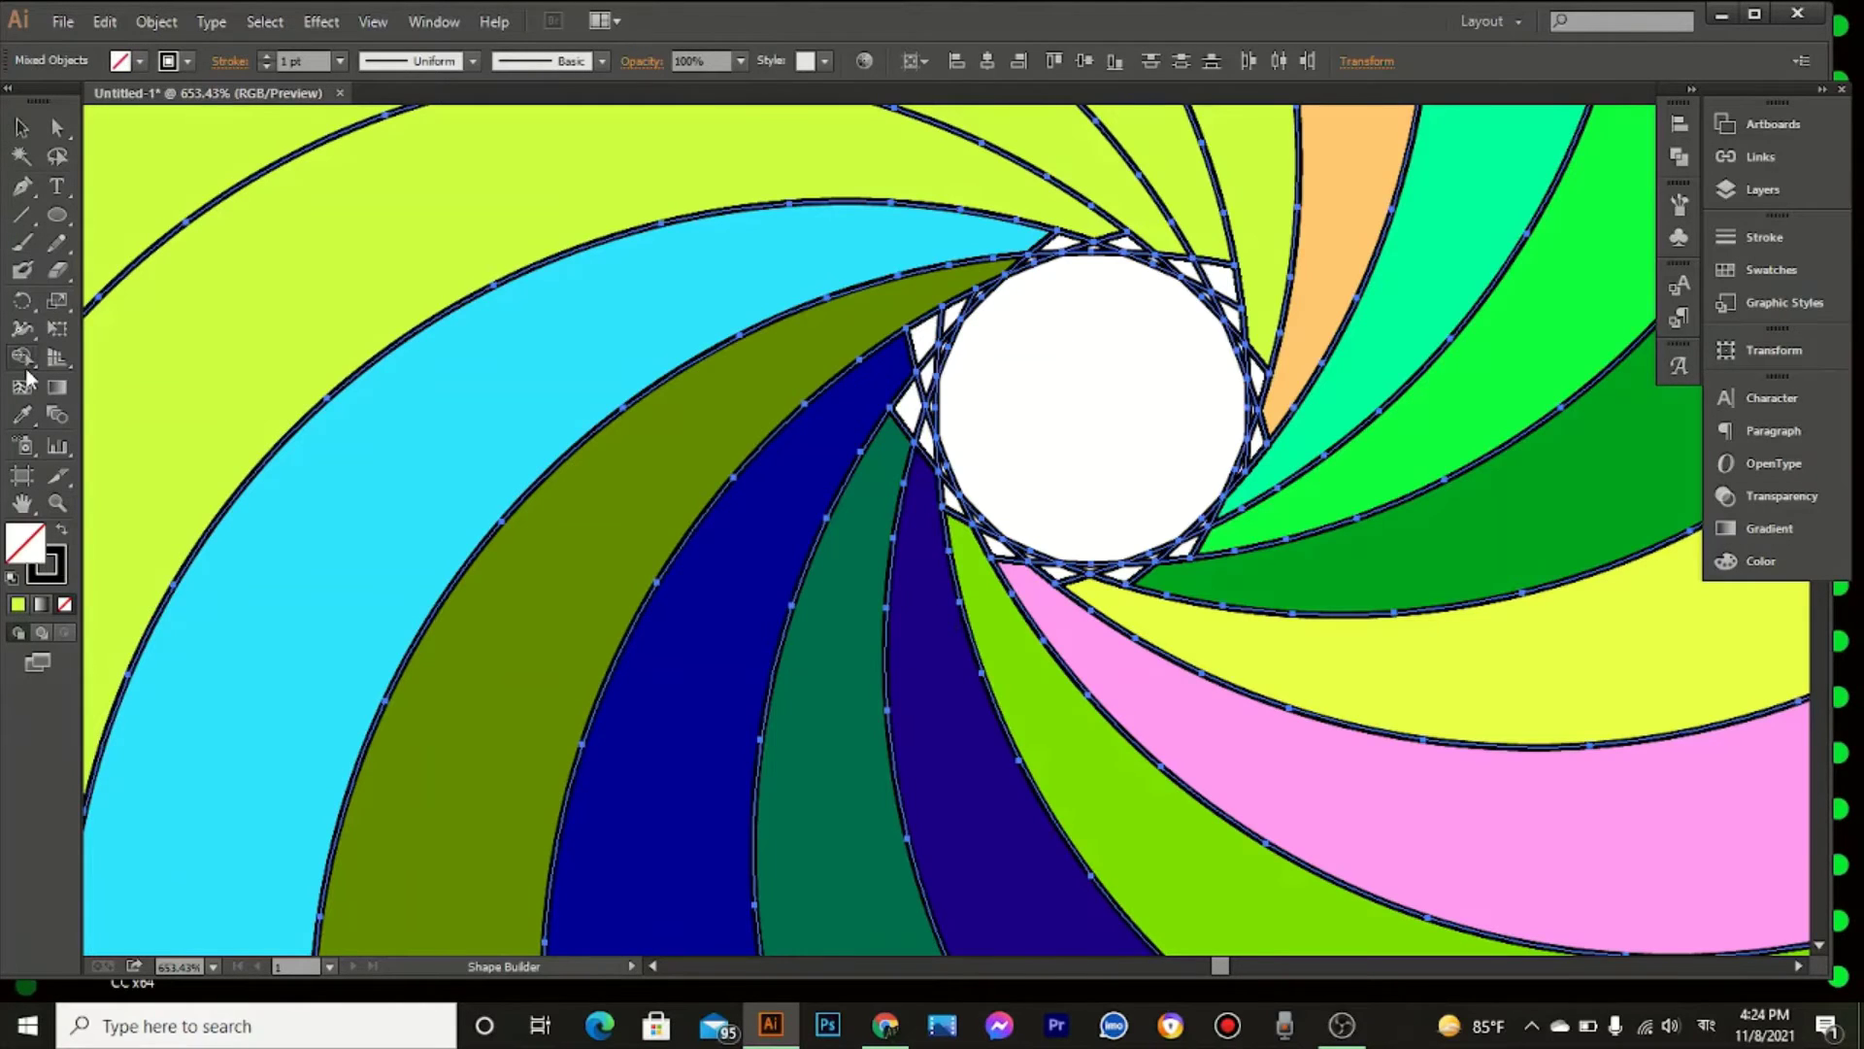
click(938, 427)
click(1760, 560)
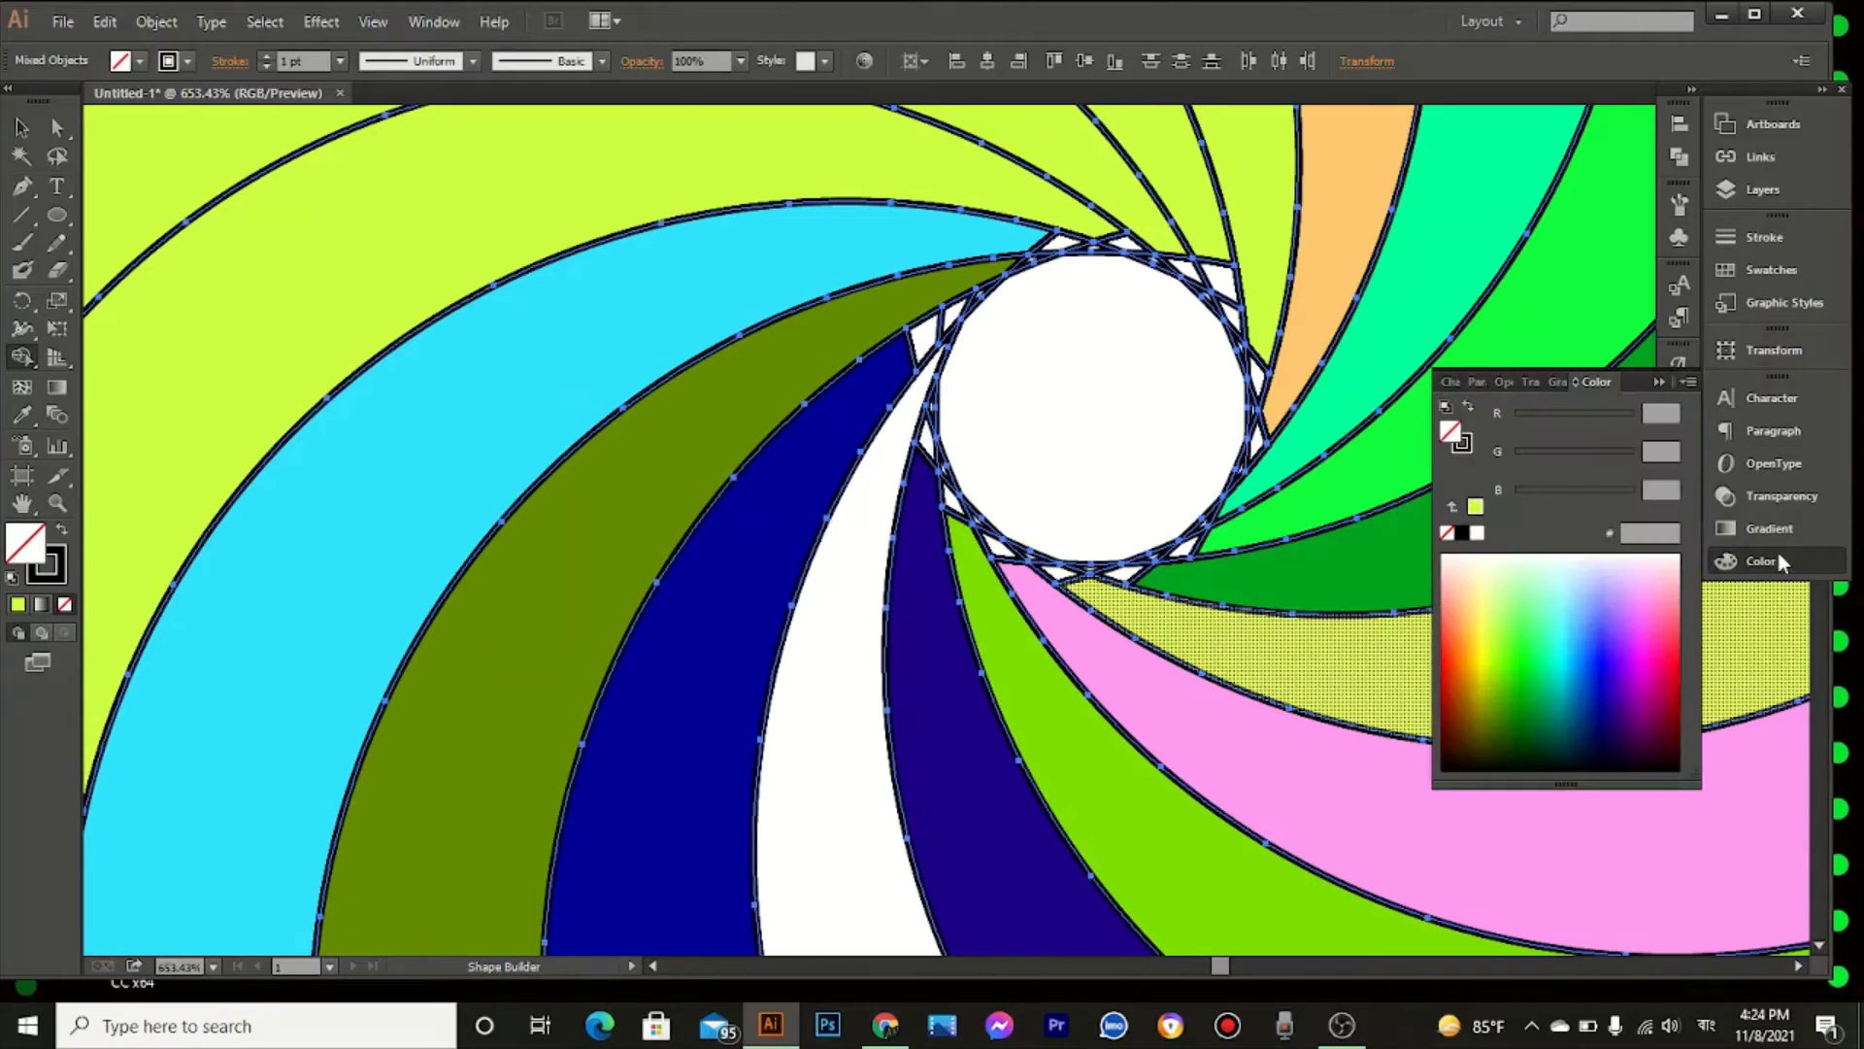
click(1520, 650)
click(942, 679)
Step: Merge the centre gaps into the next three crescents counterclockwise, refilling them light green A8FF77, medium green and yellow-green C5FF36
click(1519, 596)
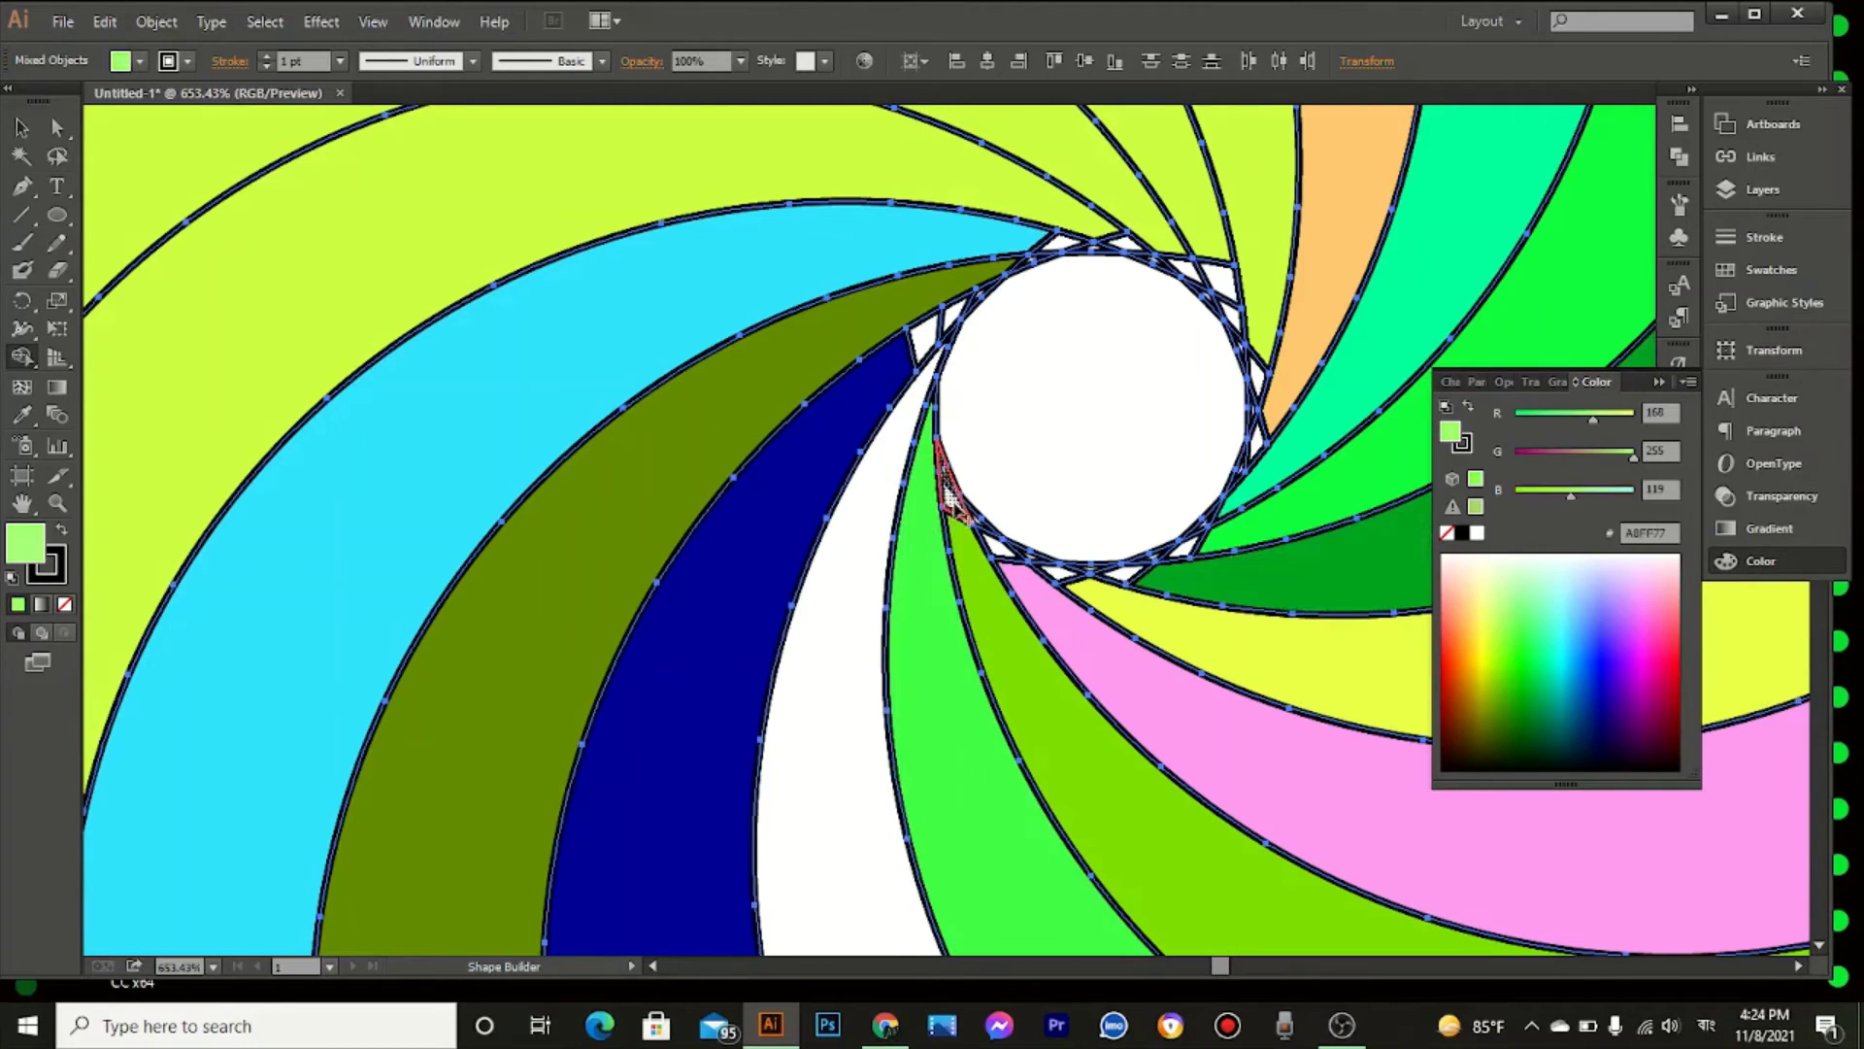
click(952, 500)
click(1542, 680)
click(1029, 583)
click(1500, 607)
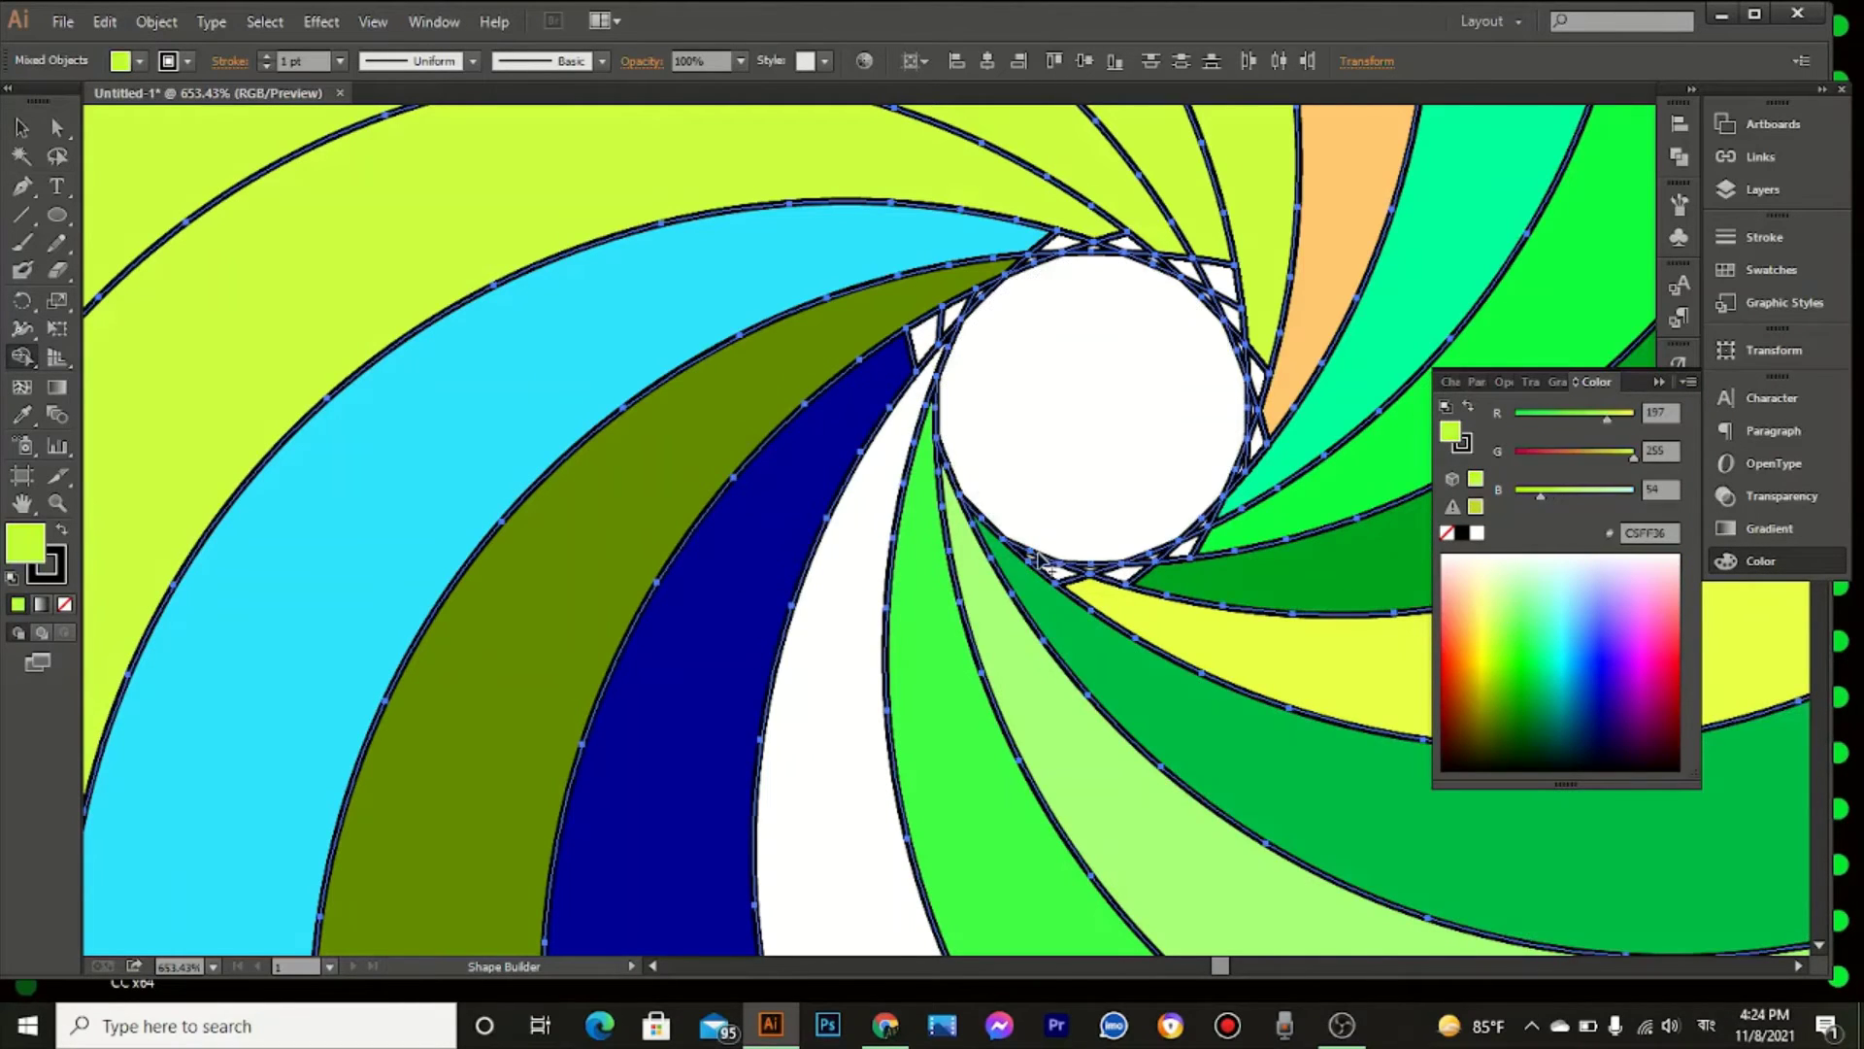
Step: Refill the next three crescents 2EFF08, 4EFF95 and 00F3F6 with their centre gaps merged, undoing the merge that filled the central circle
click(1527, 645)
drag(1078, 456, 1157, 585)
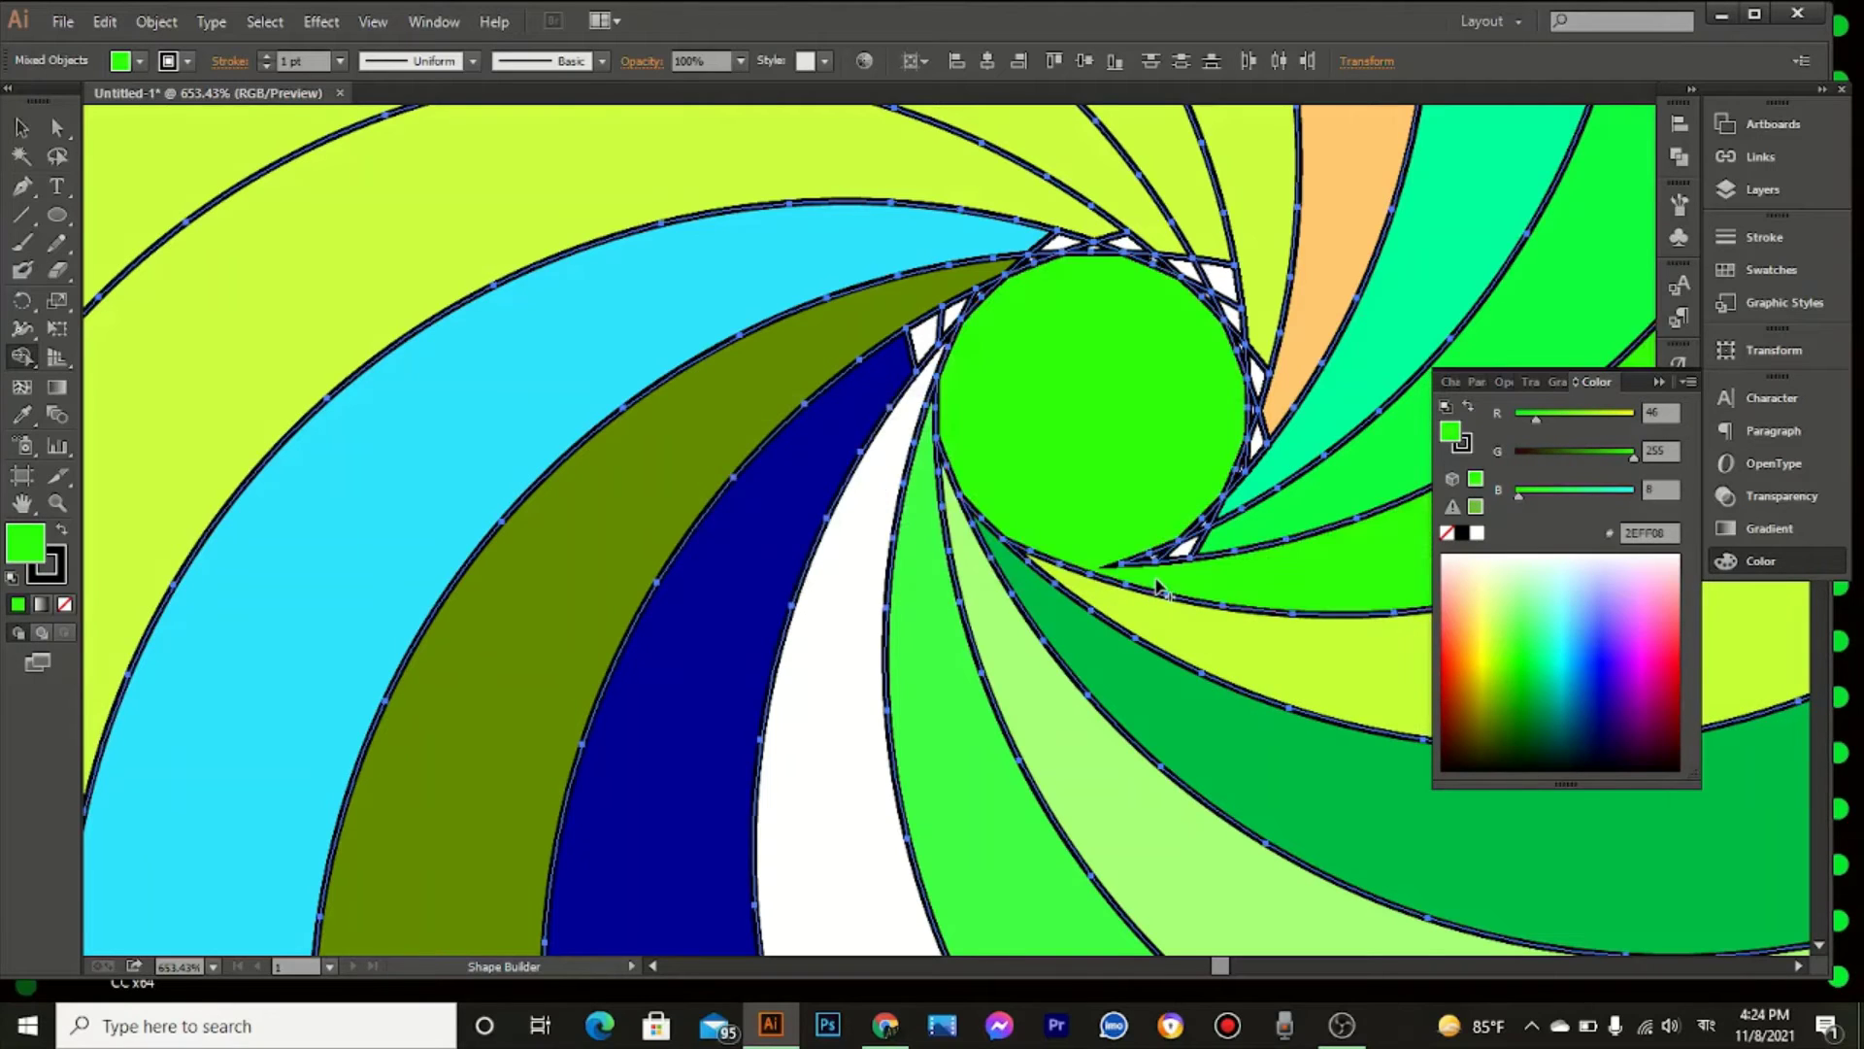
key(ctrl+z)
click(1548, 612)
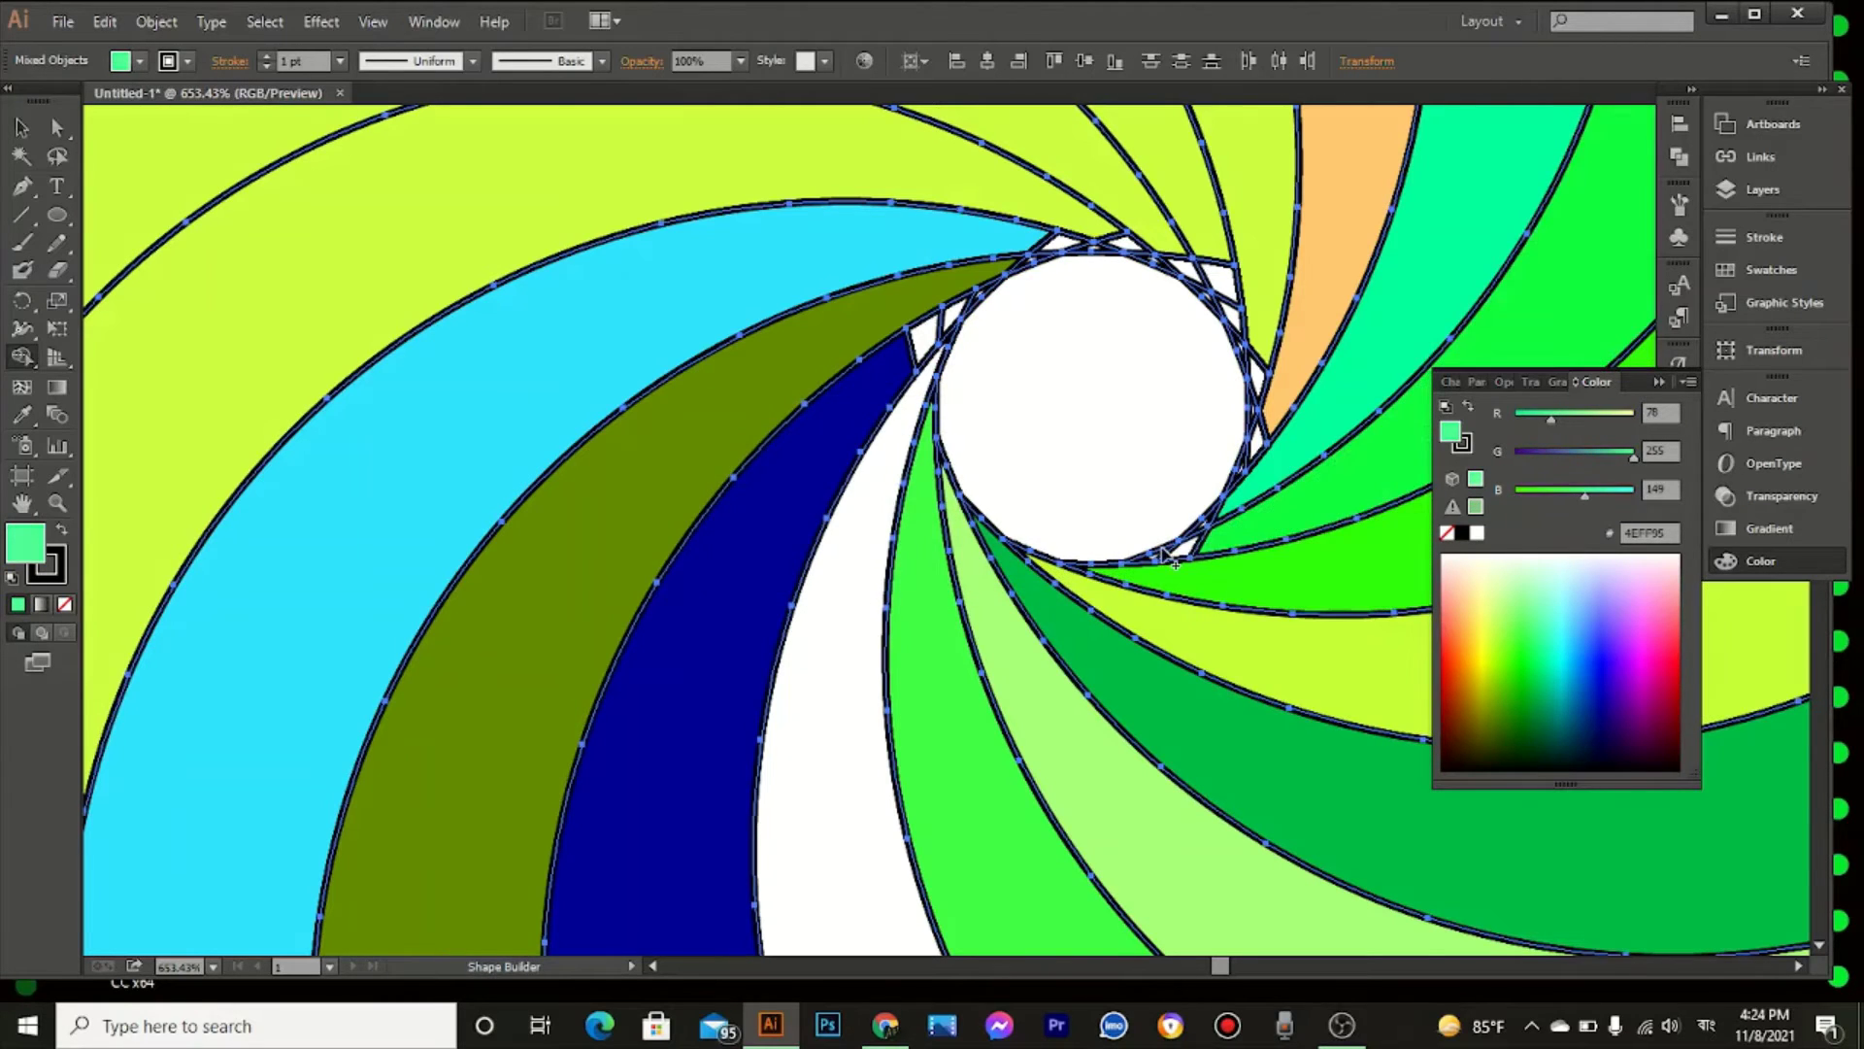
click(1554, 650)
click(1212, 521)
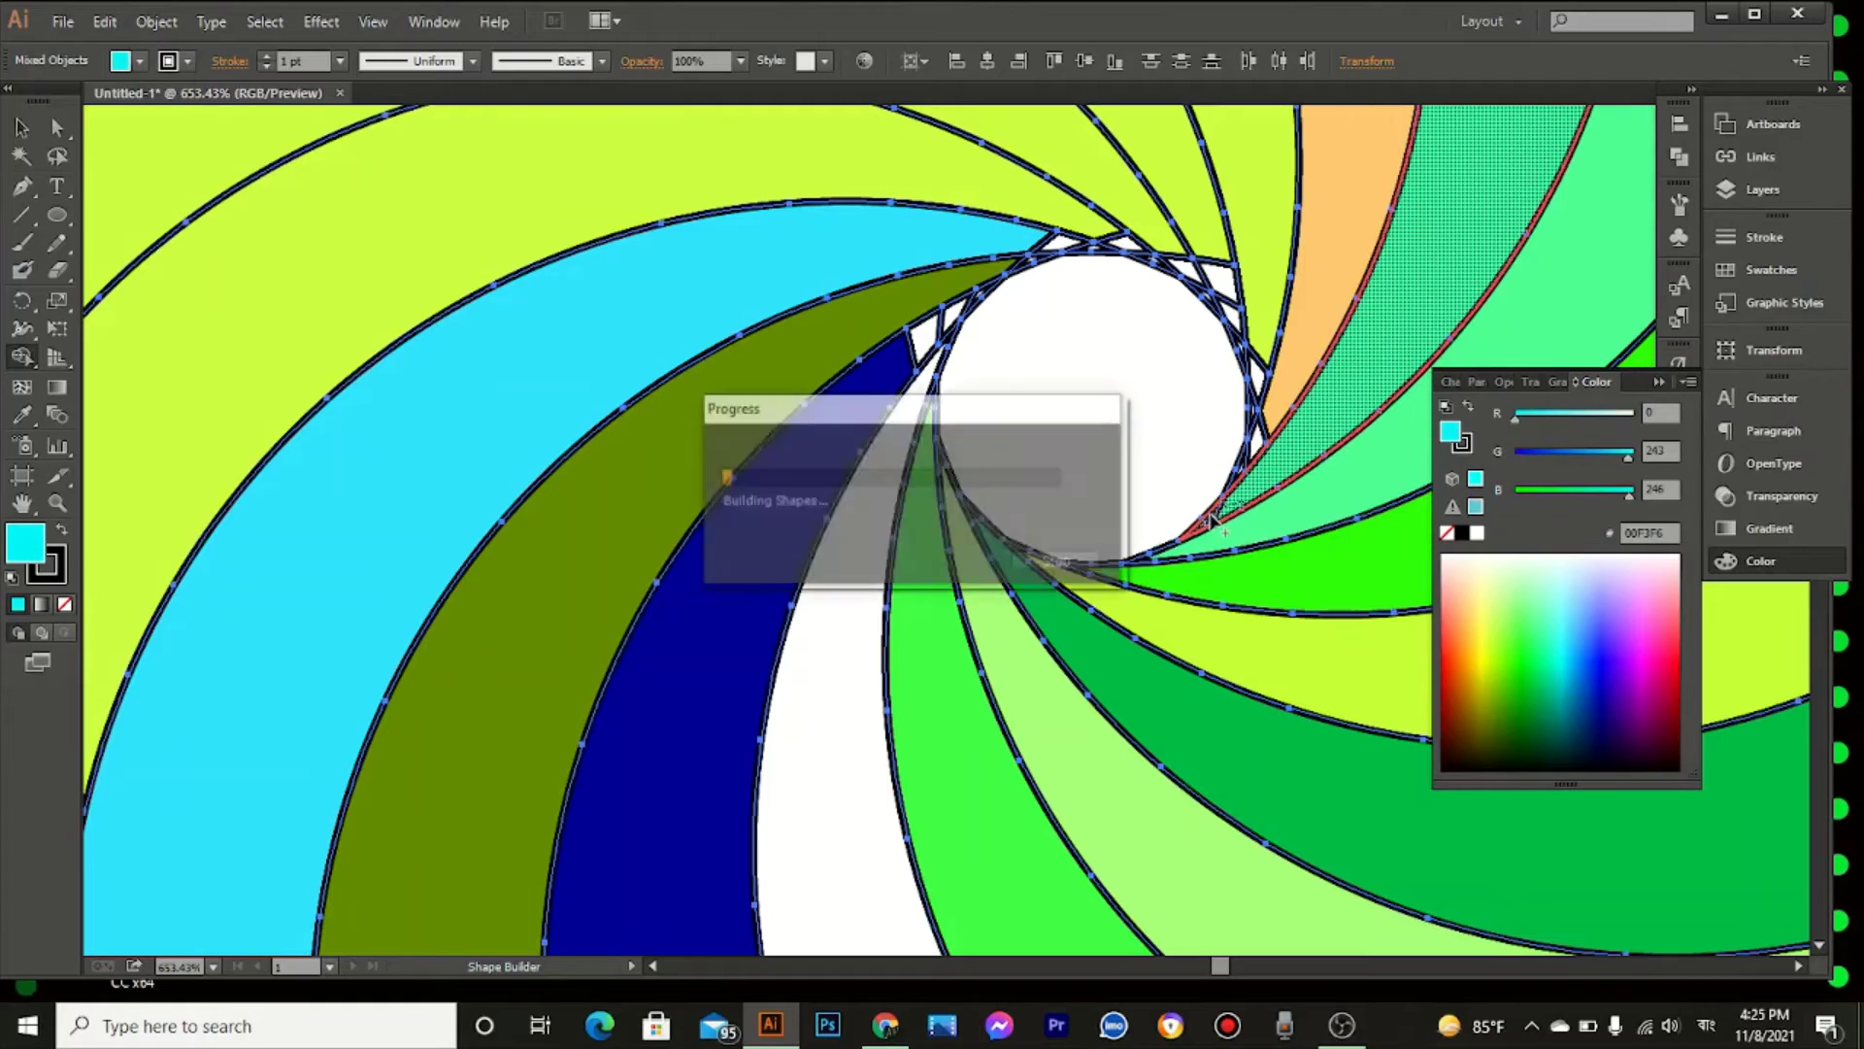
Step: Merge the centre gaps into the dark blue and olive crescents, refilling them dark purple and mint green 84FFA3
click(1631, 670)
click(903, 374)
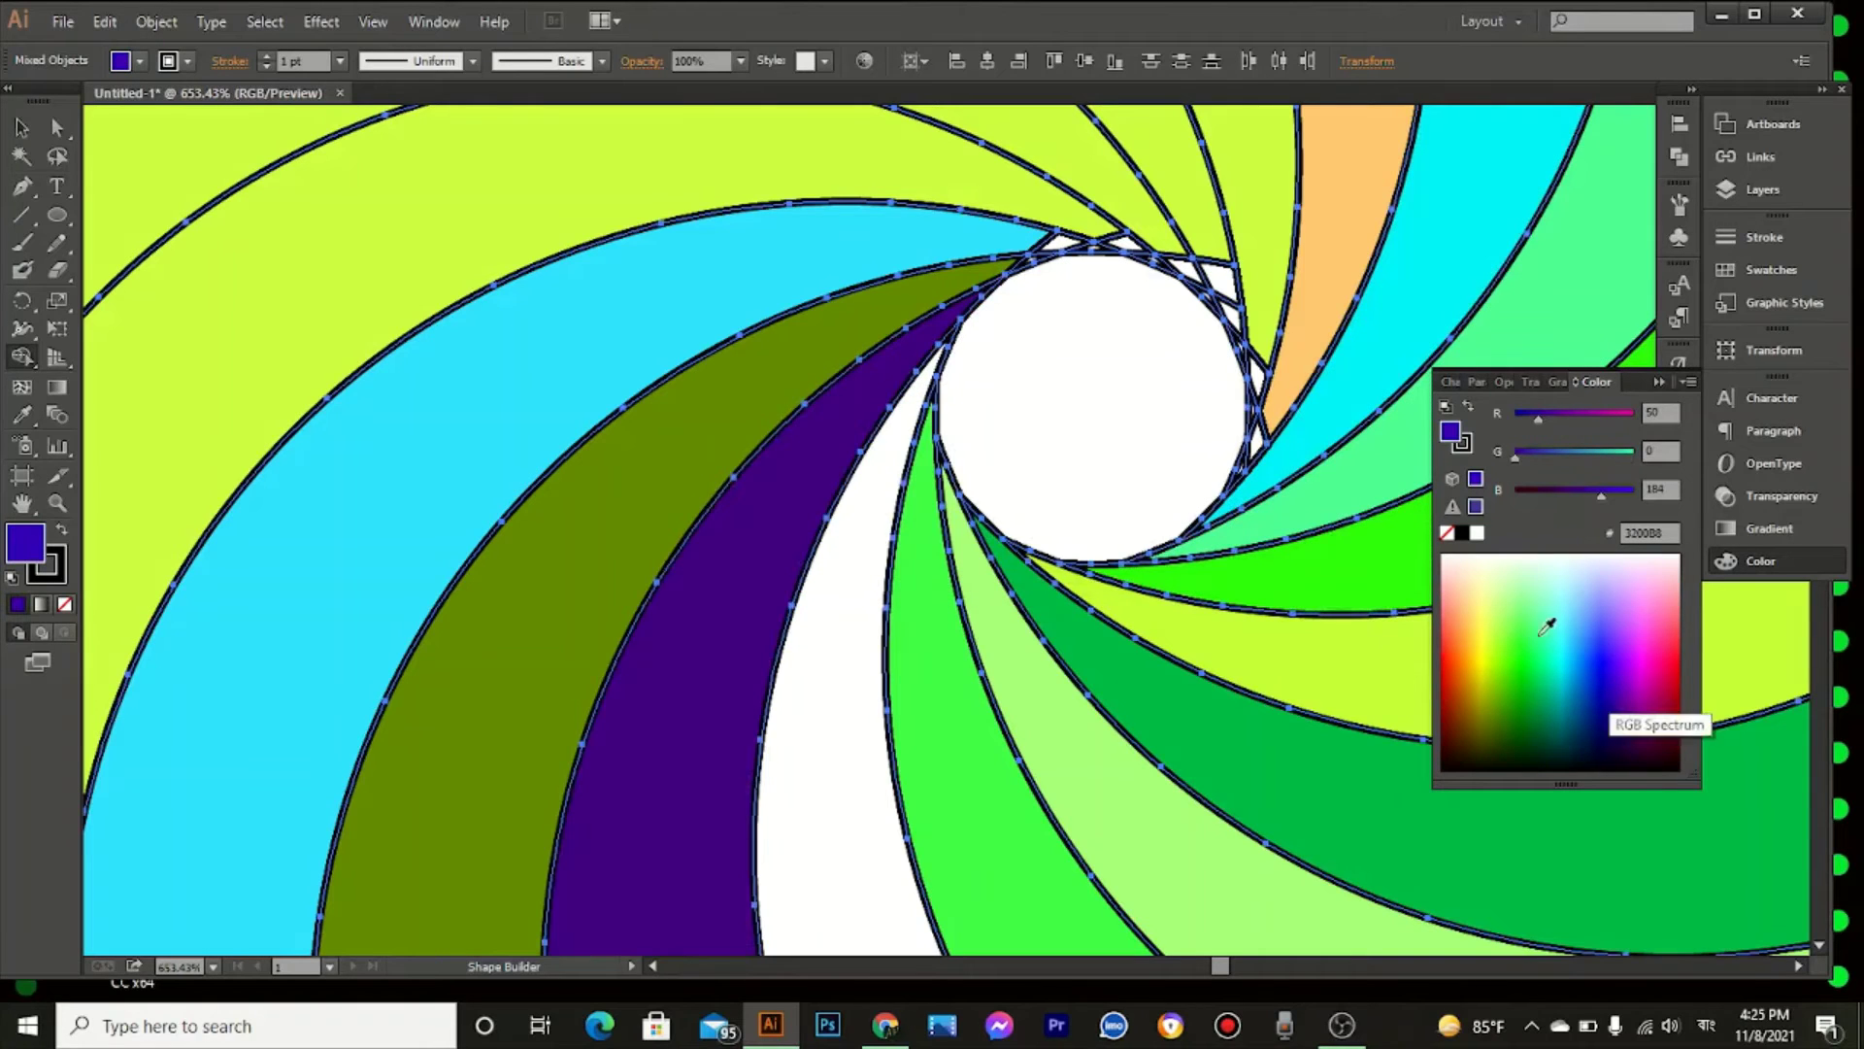
click(1010, 277)
click(1540, 600)
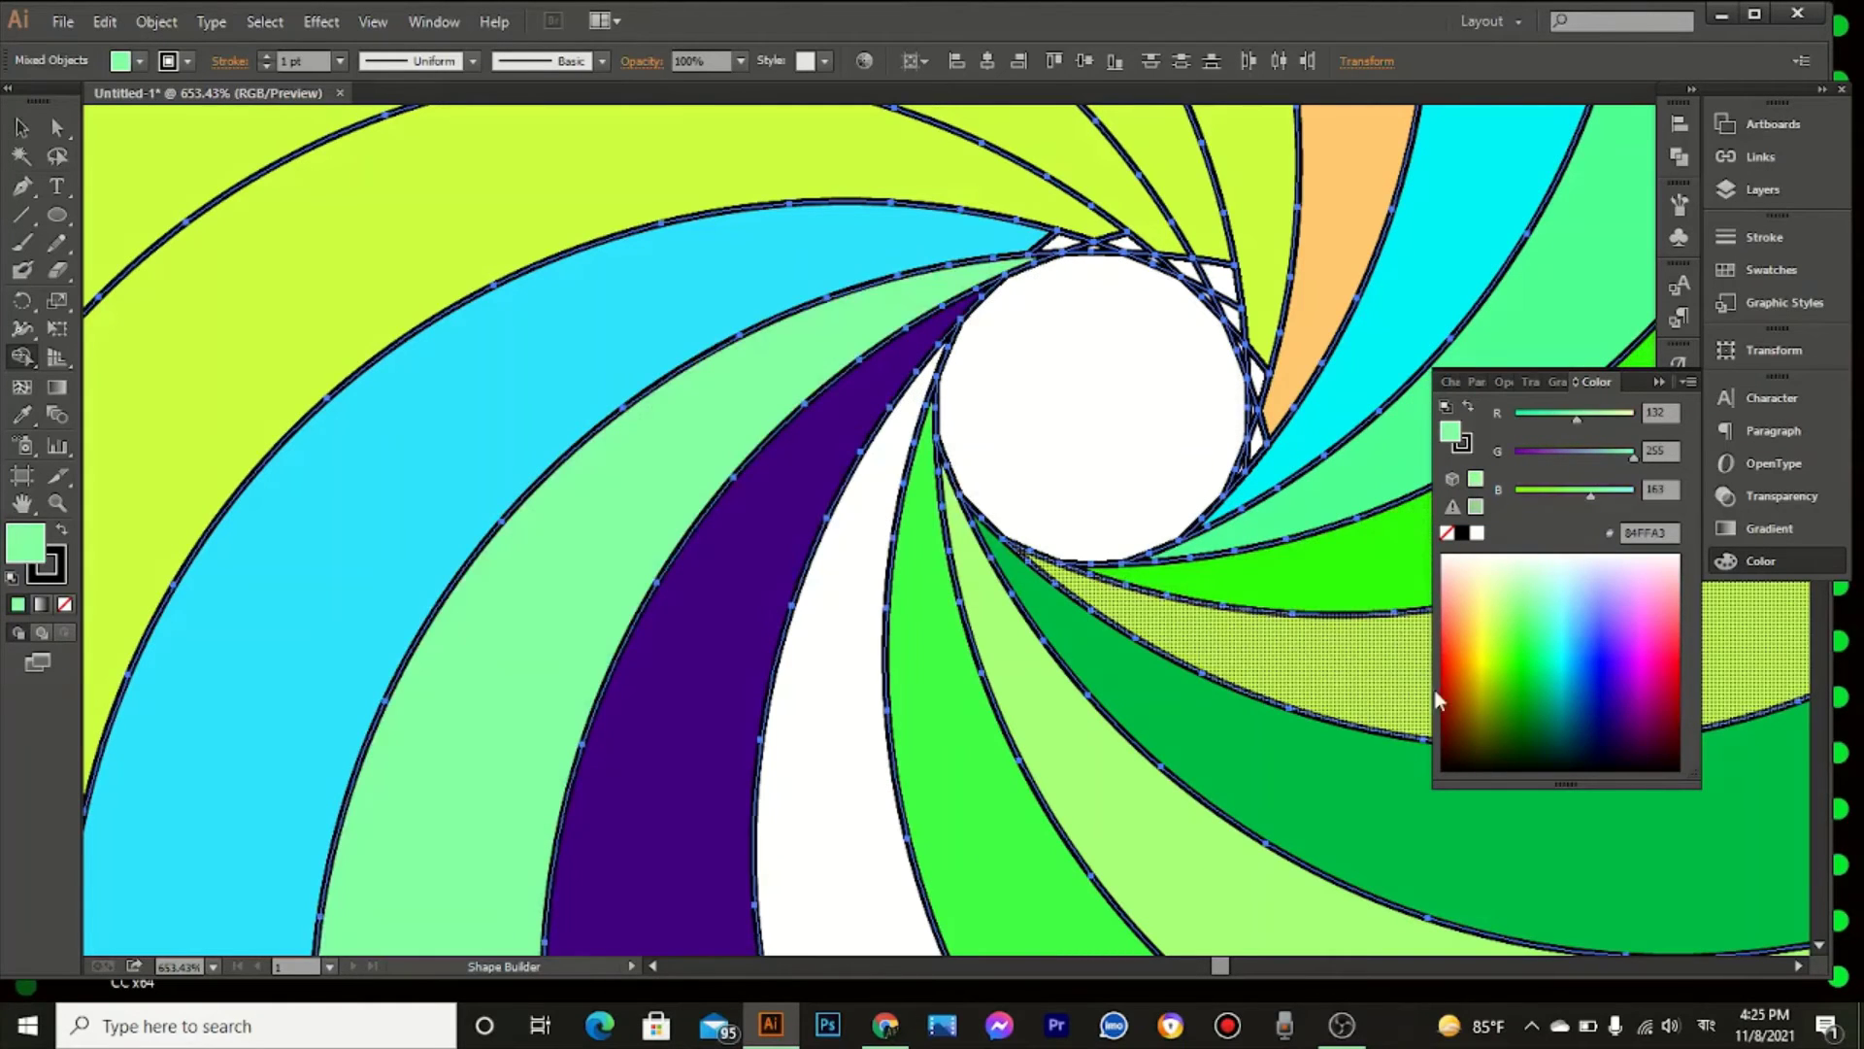
Step: Refill the yellow-green crescent beside the cyan one dark brown and the cyan crescent lime green 91FF12, merging their centre gaps
click(1441, 699)
click(1078, 228)
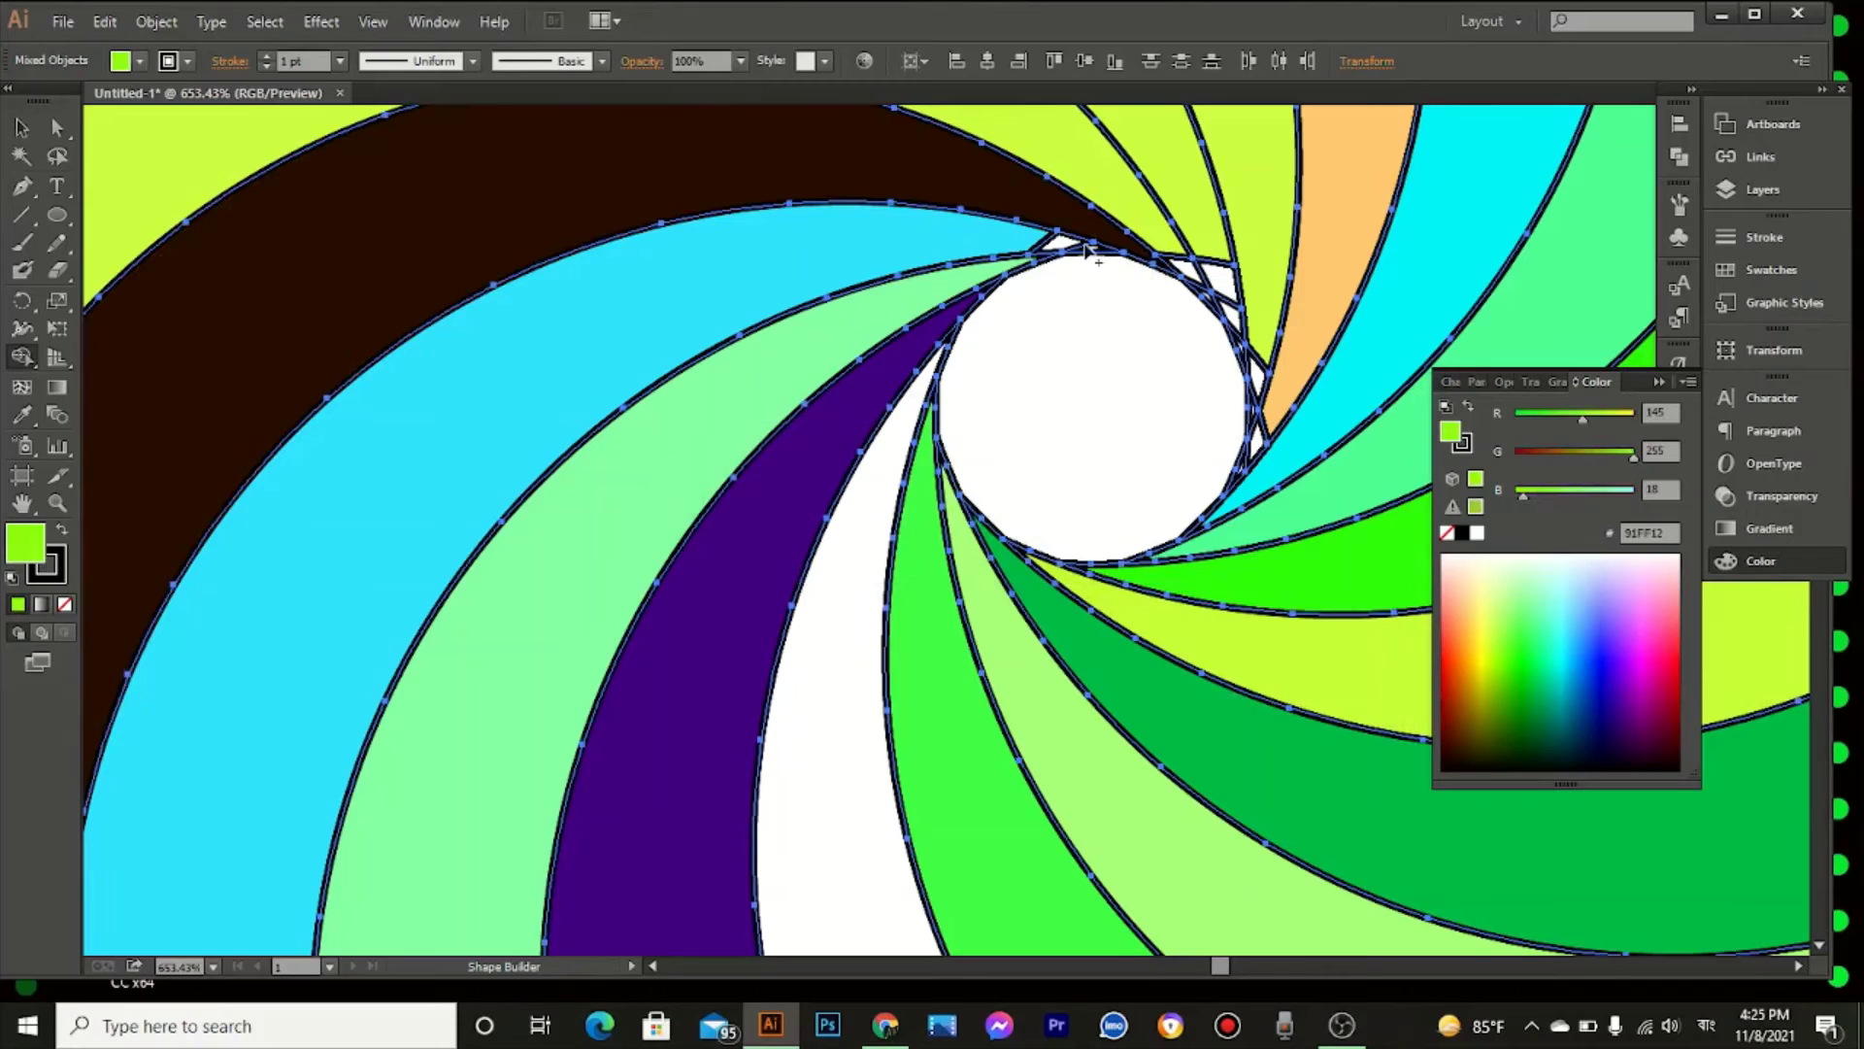
click(1043, 243)
Step: Merge the centre gaps into two more yellow-green crescents, refilling one brighter lime and the one beside the brown crescent blue 00559D
click(1554, 604)
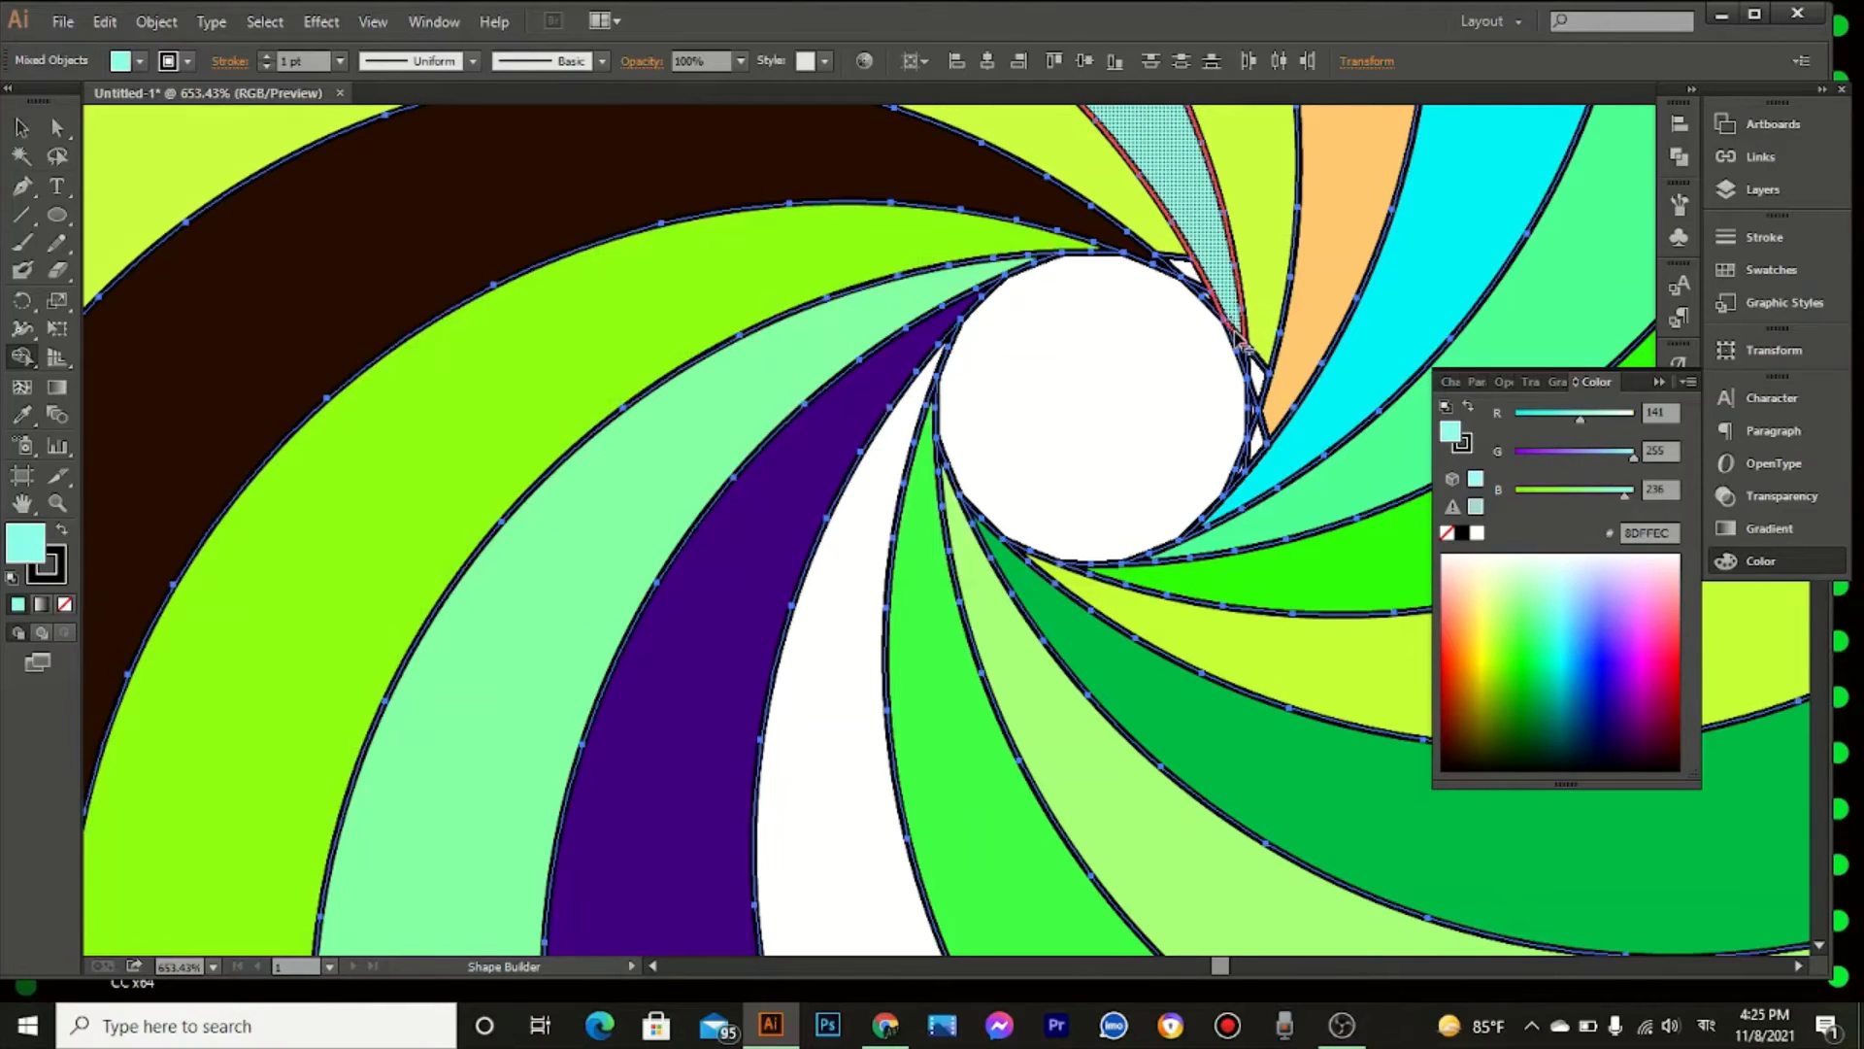
key(Right)
click(1210, 229)
key(Right)
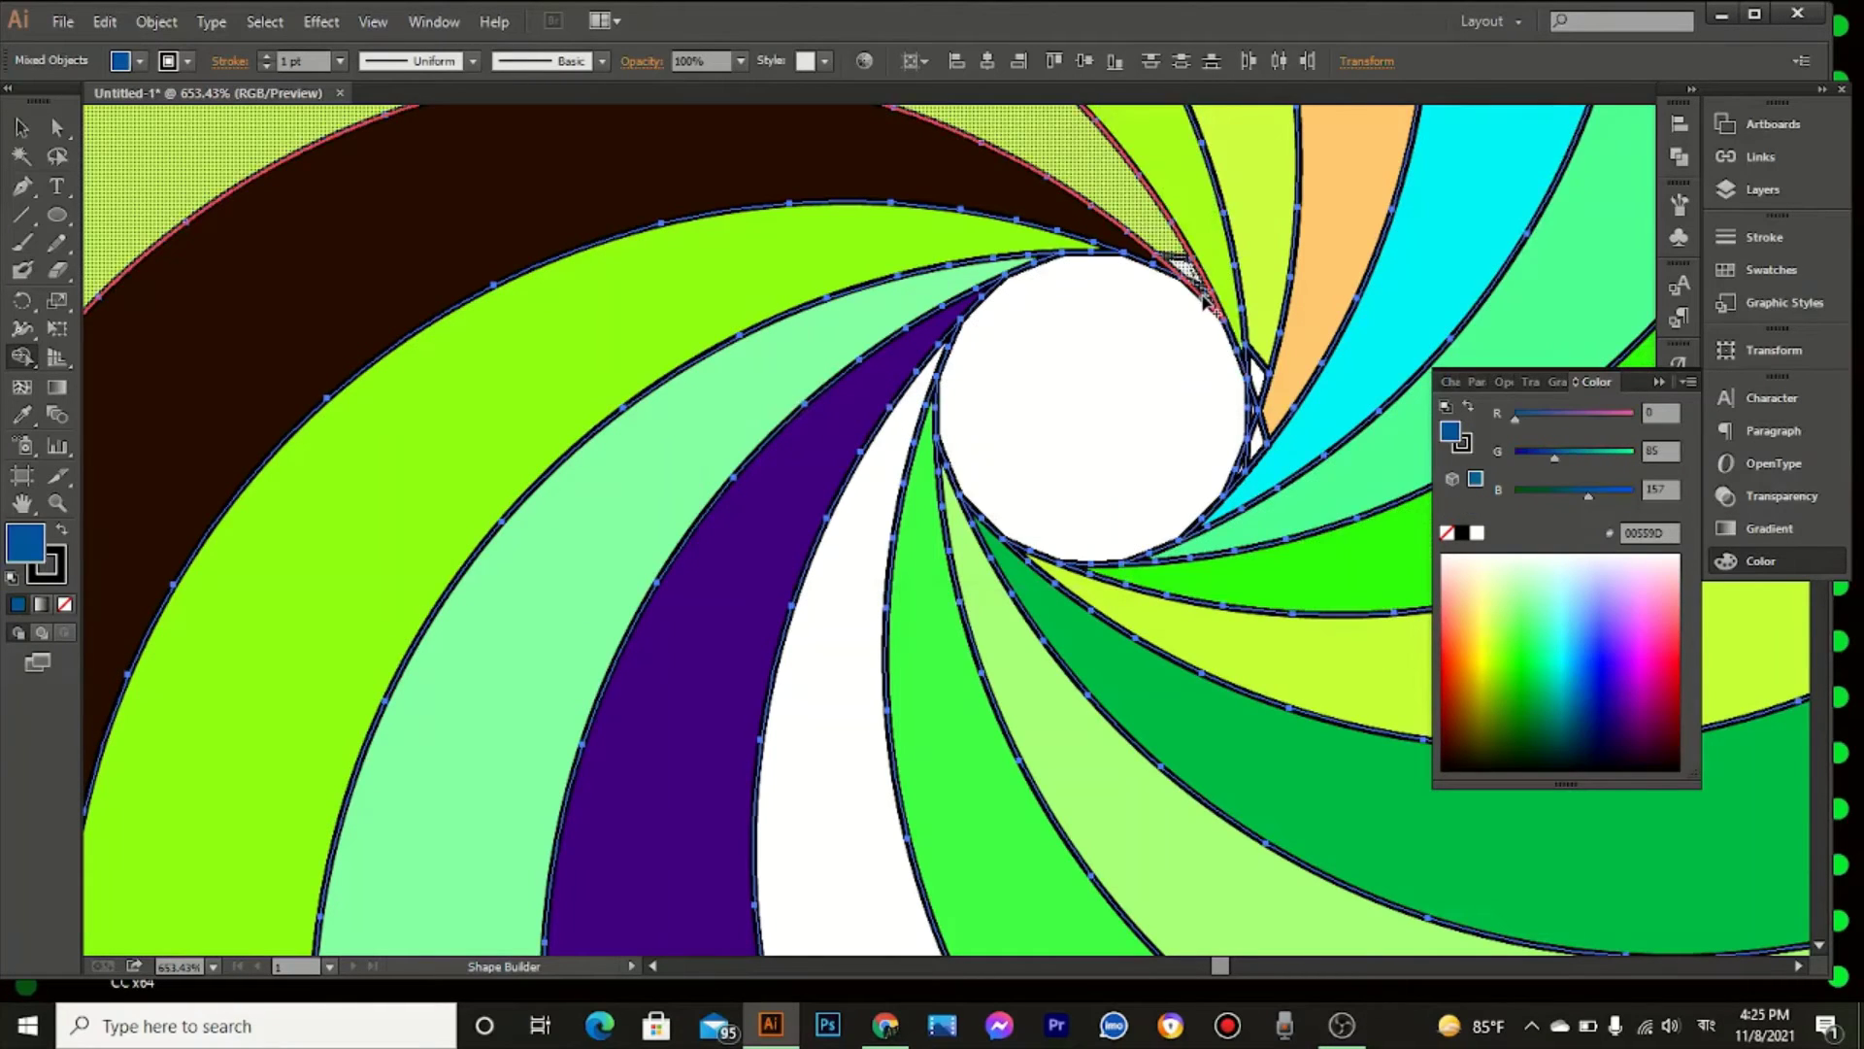
click(1204, 303)
Step: Refill the last pale yellow-green crescent light cyan and the orange one green 22FF20, merging their centre gaps, and deselect the rosette
click(1565, 588)
click(1263, 408)
click(1507, 607)
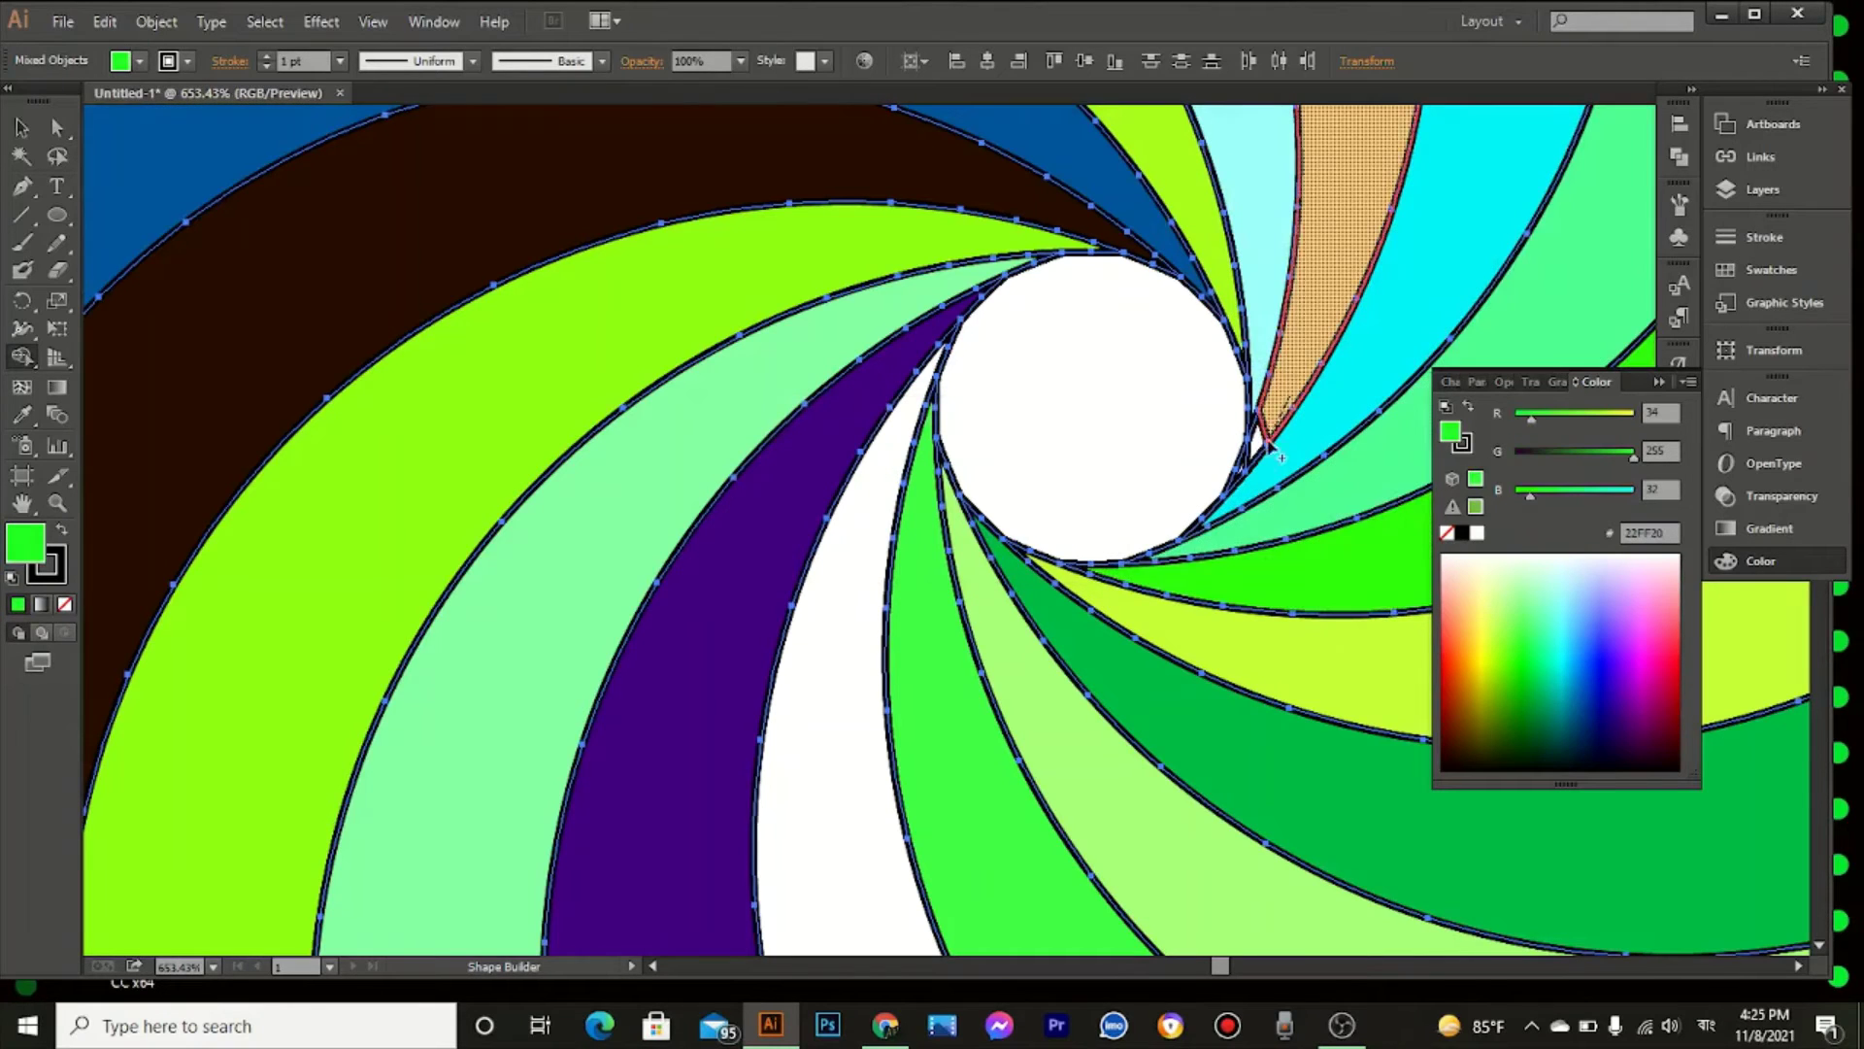
click(1270, 444)
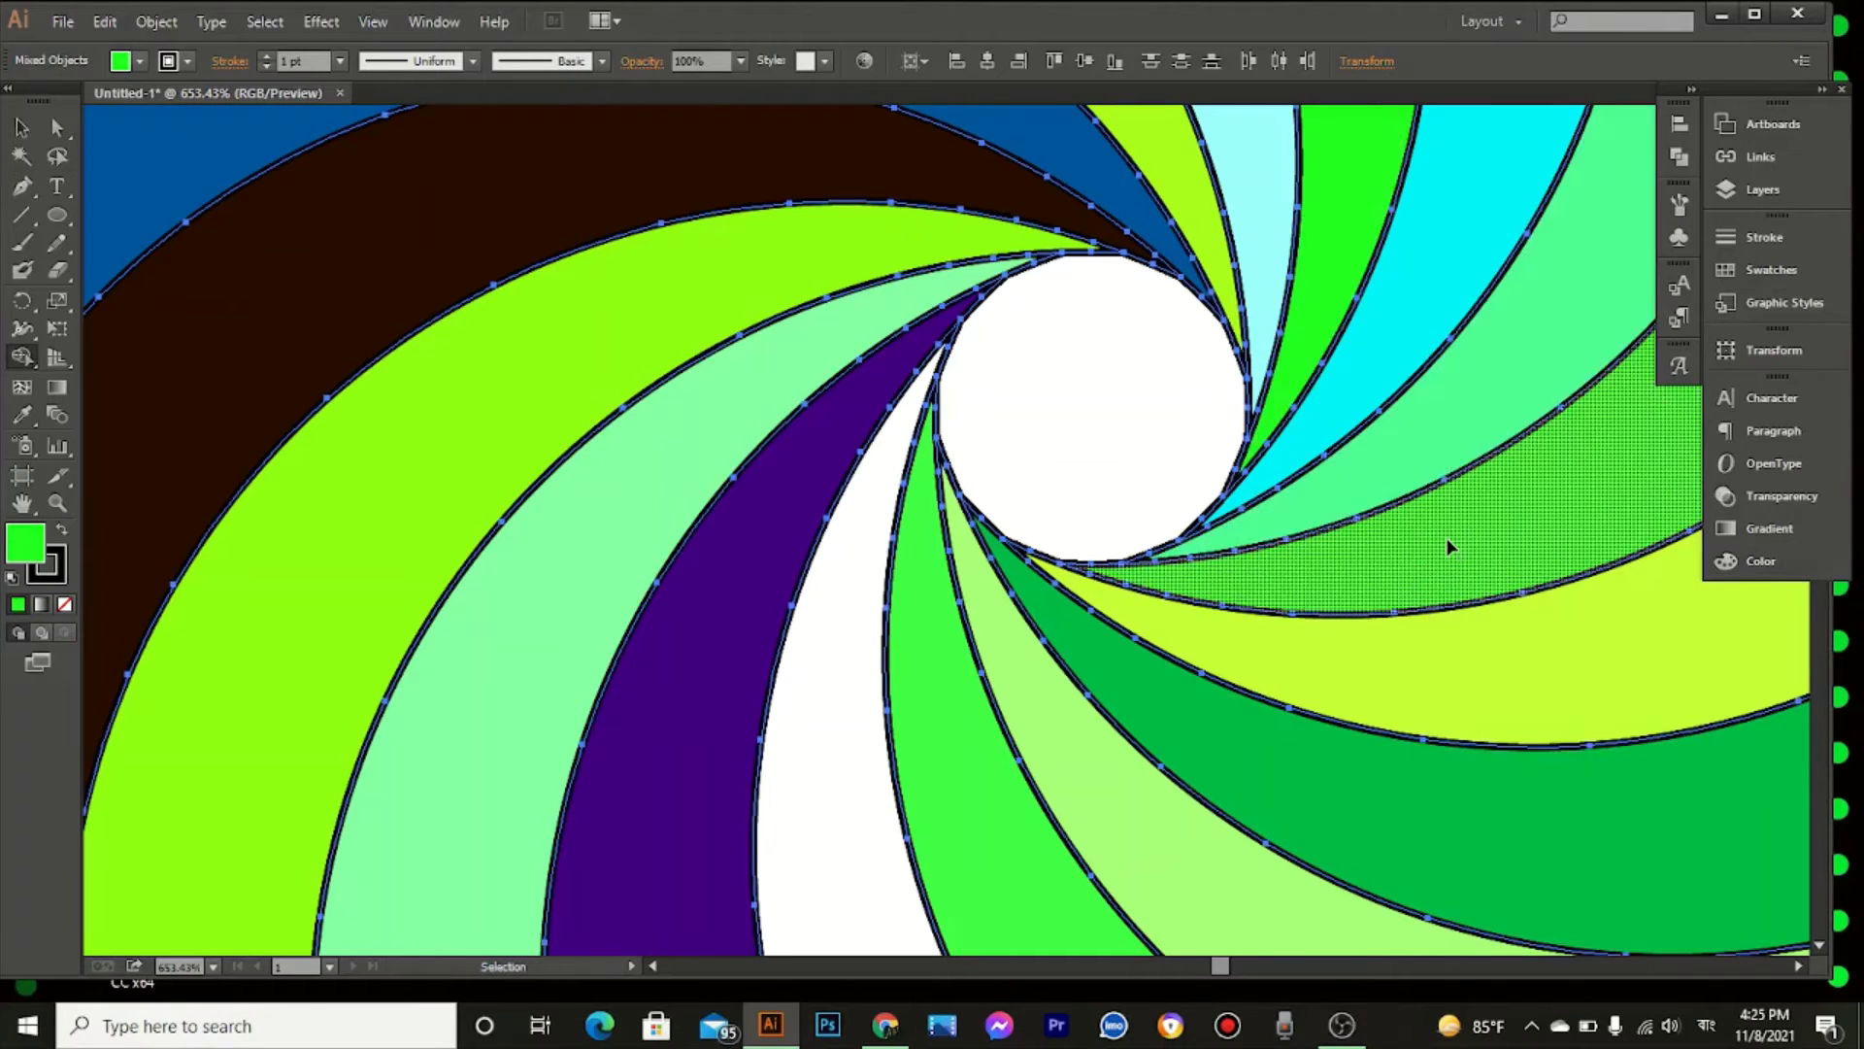
key(ctrl+0)
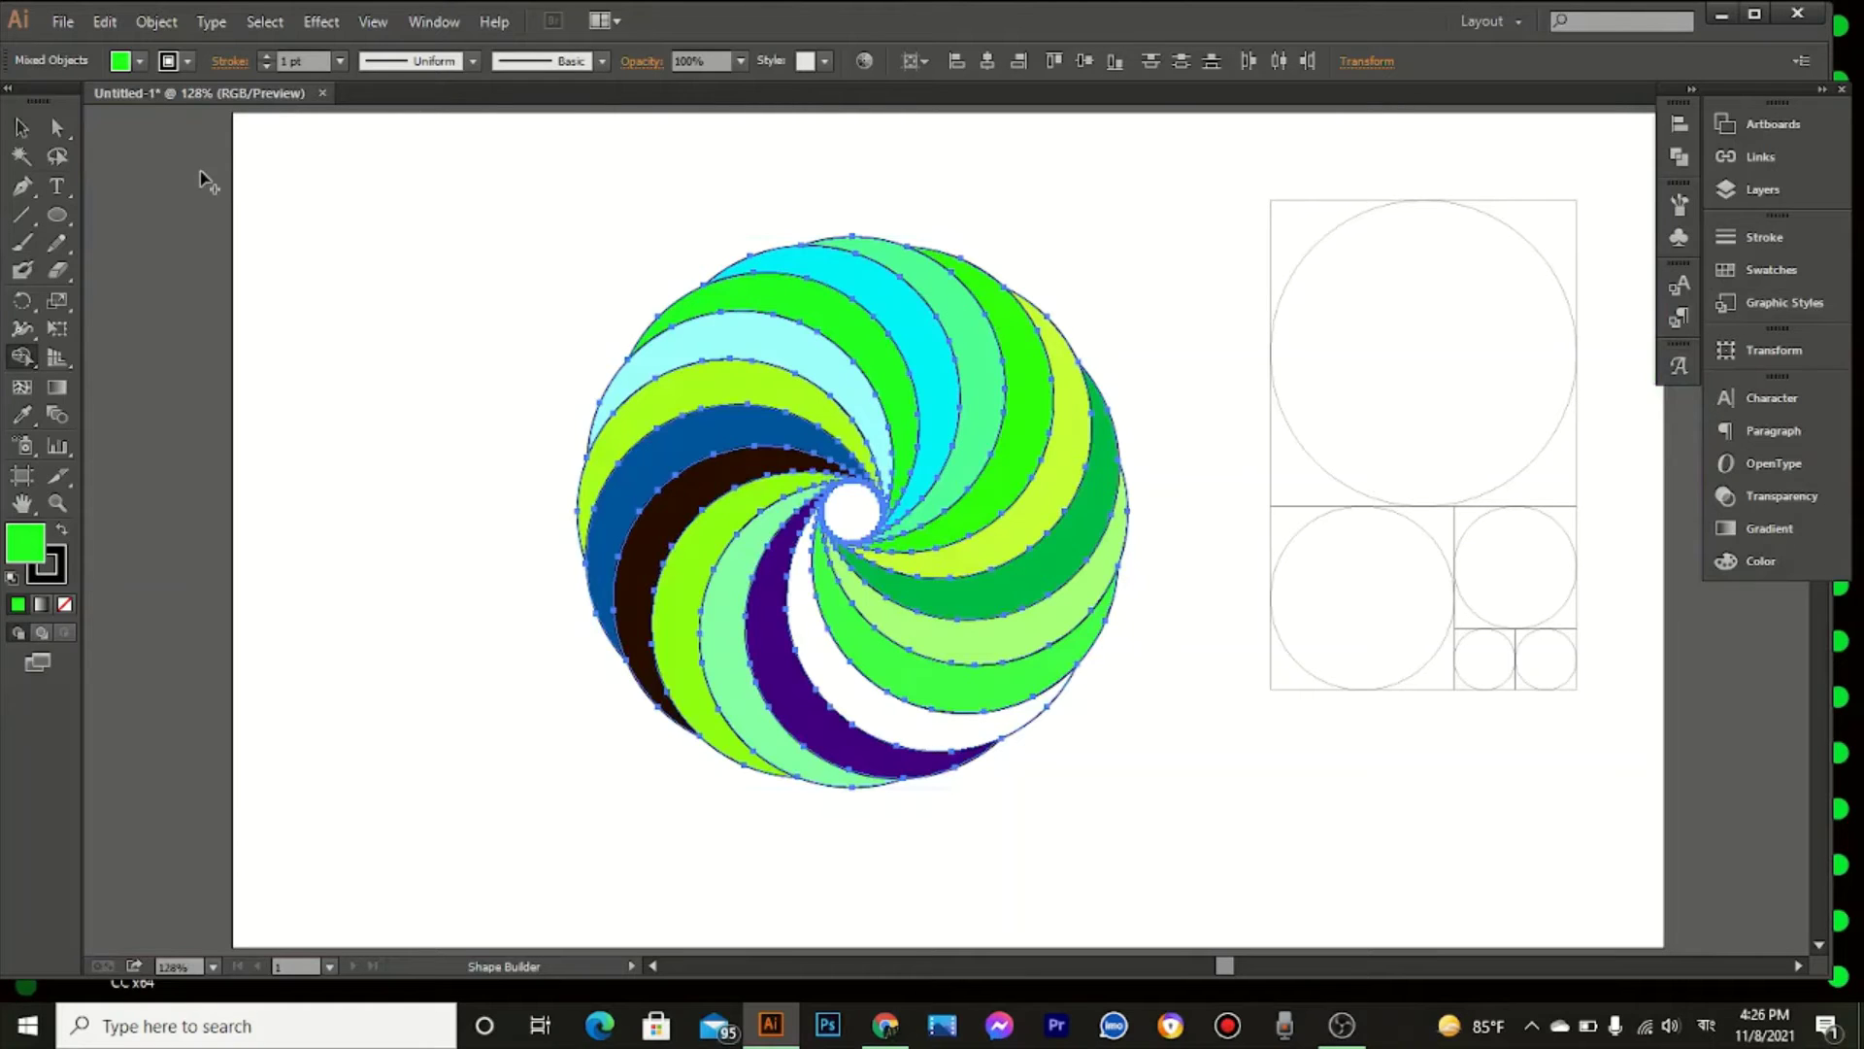
click(24, 128)
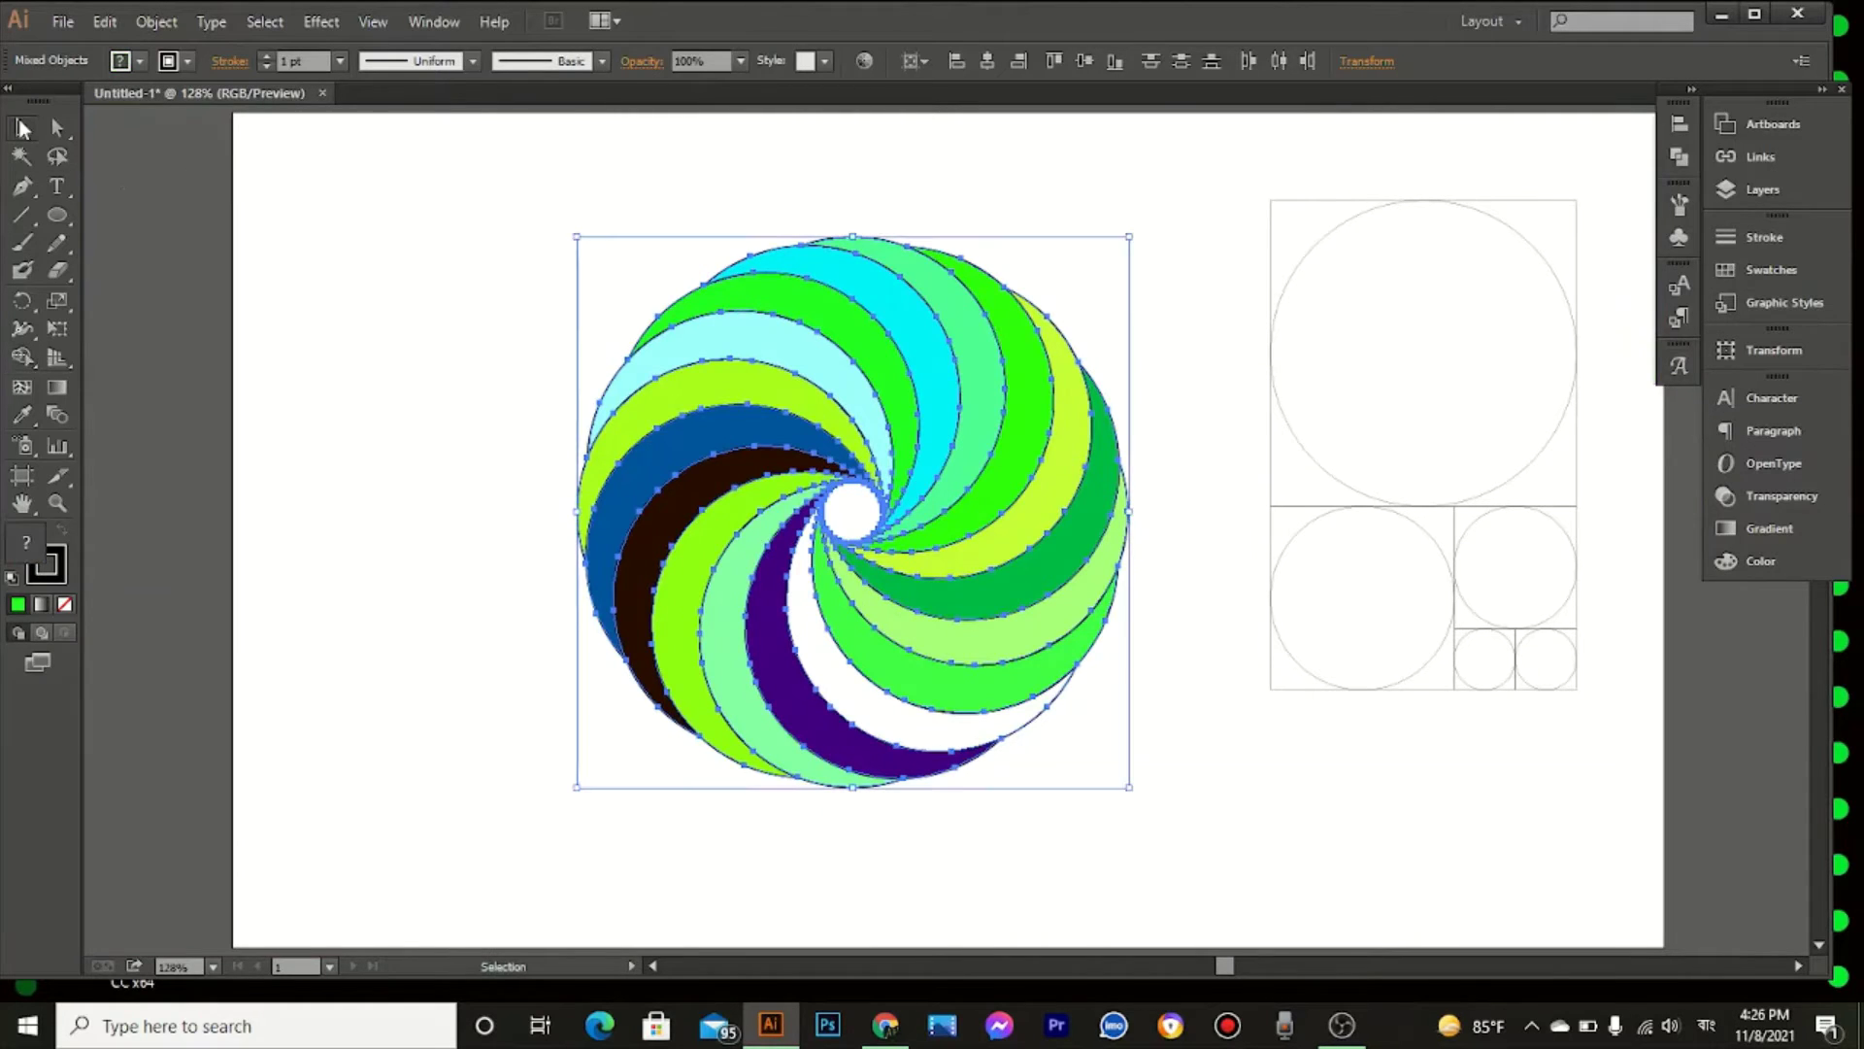
click(433, 370)
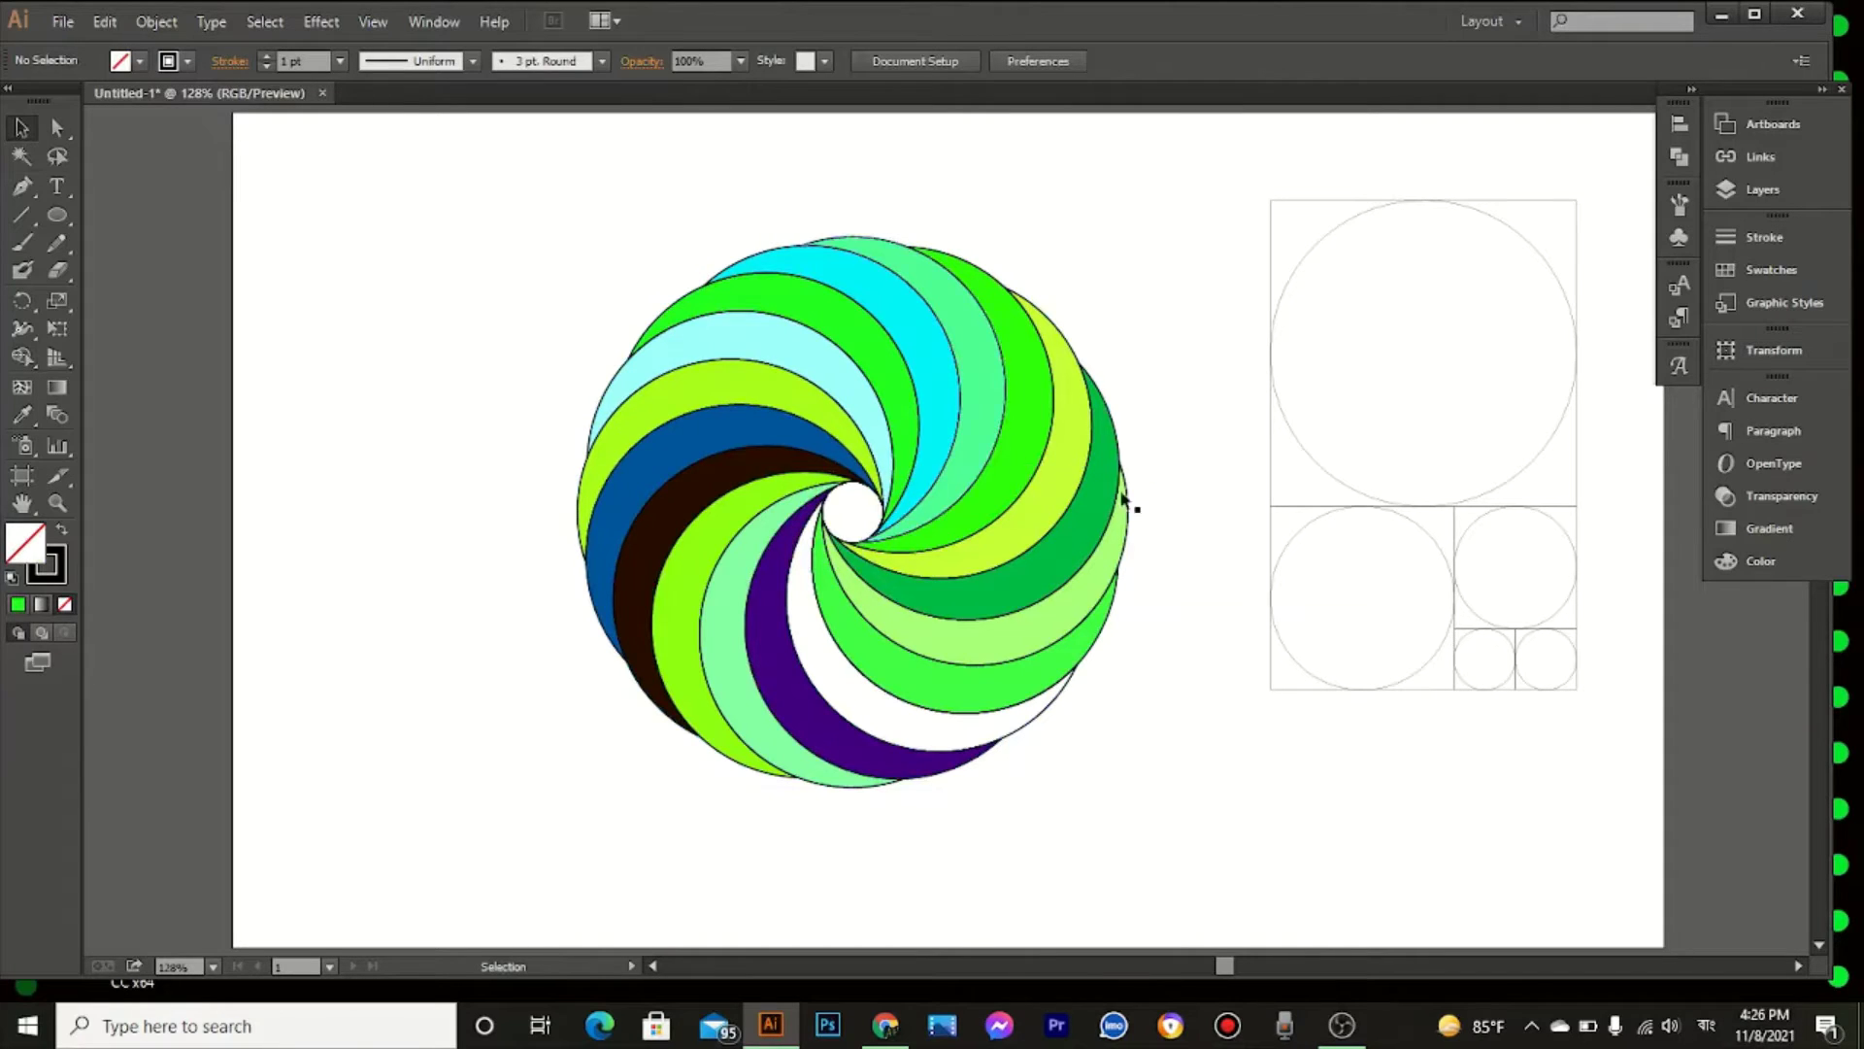
Step: Open the Color panel and refill the lime crescent between the dark brown and mint ones near-black 120A00
drag(678, 342, 1126, 816)
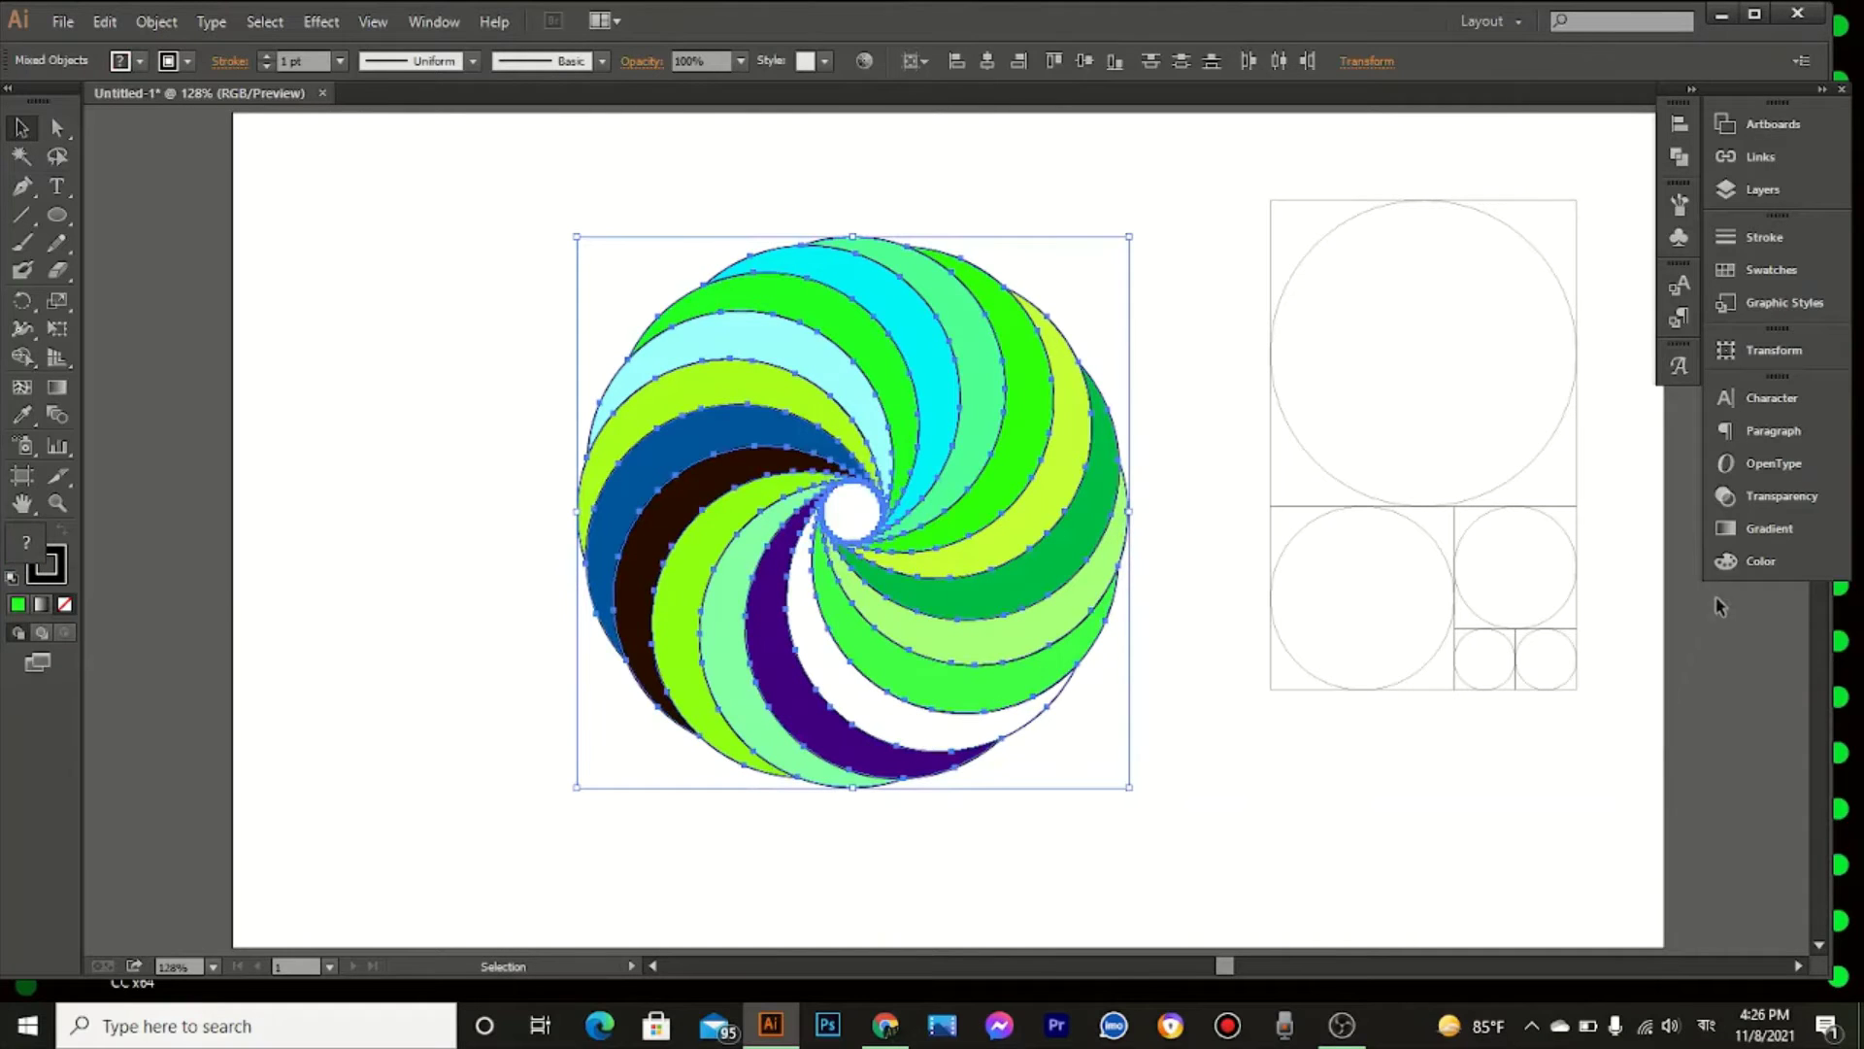
click(1749, 567)
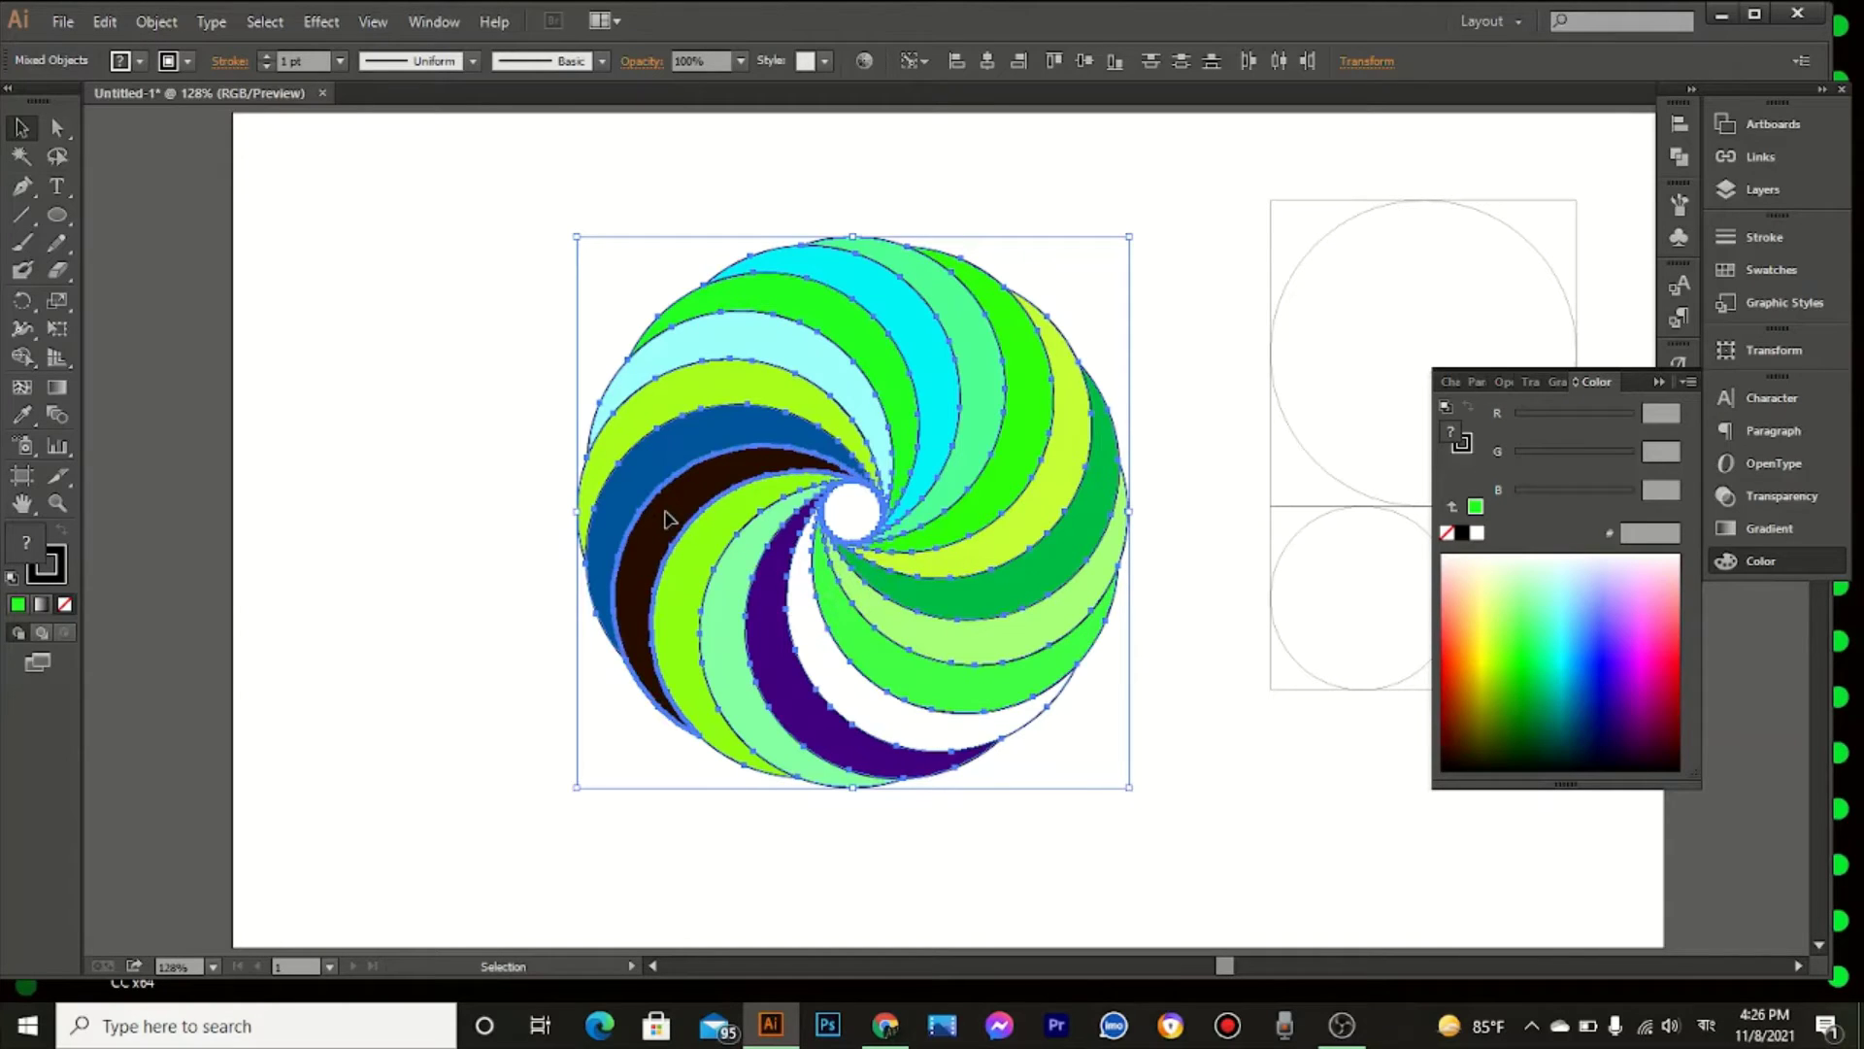
click(1157, 667)
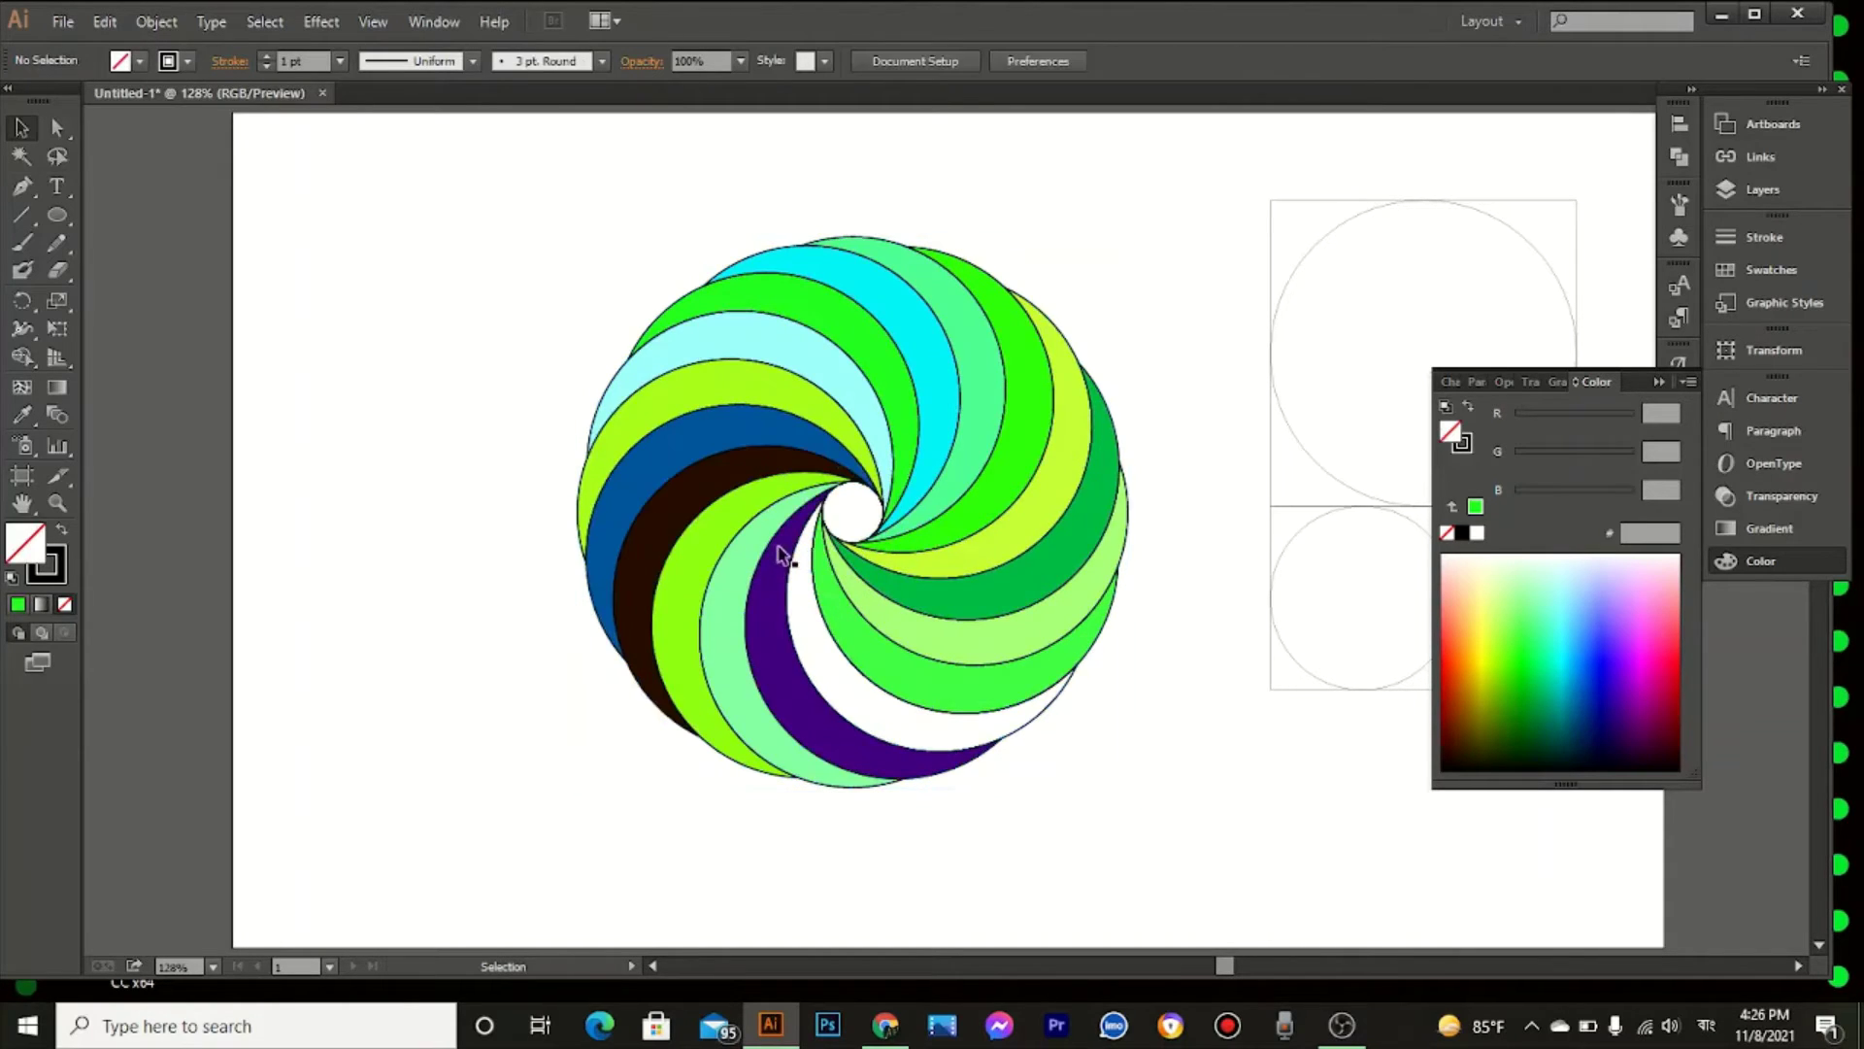
click(724, 533)
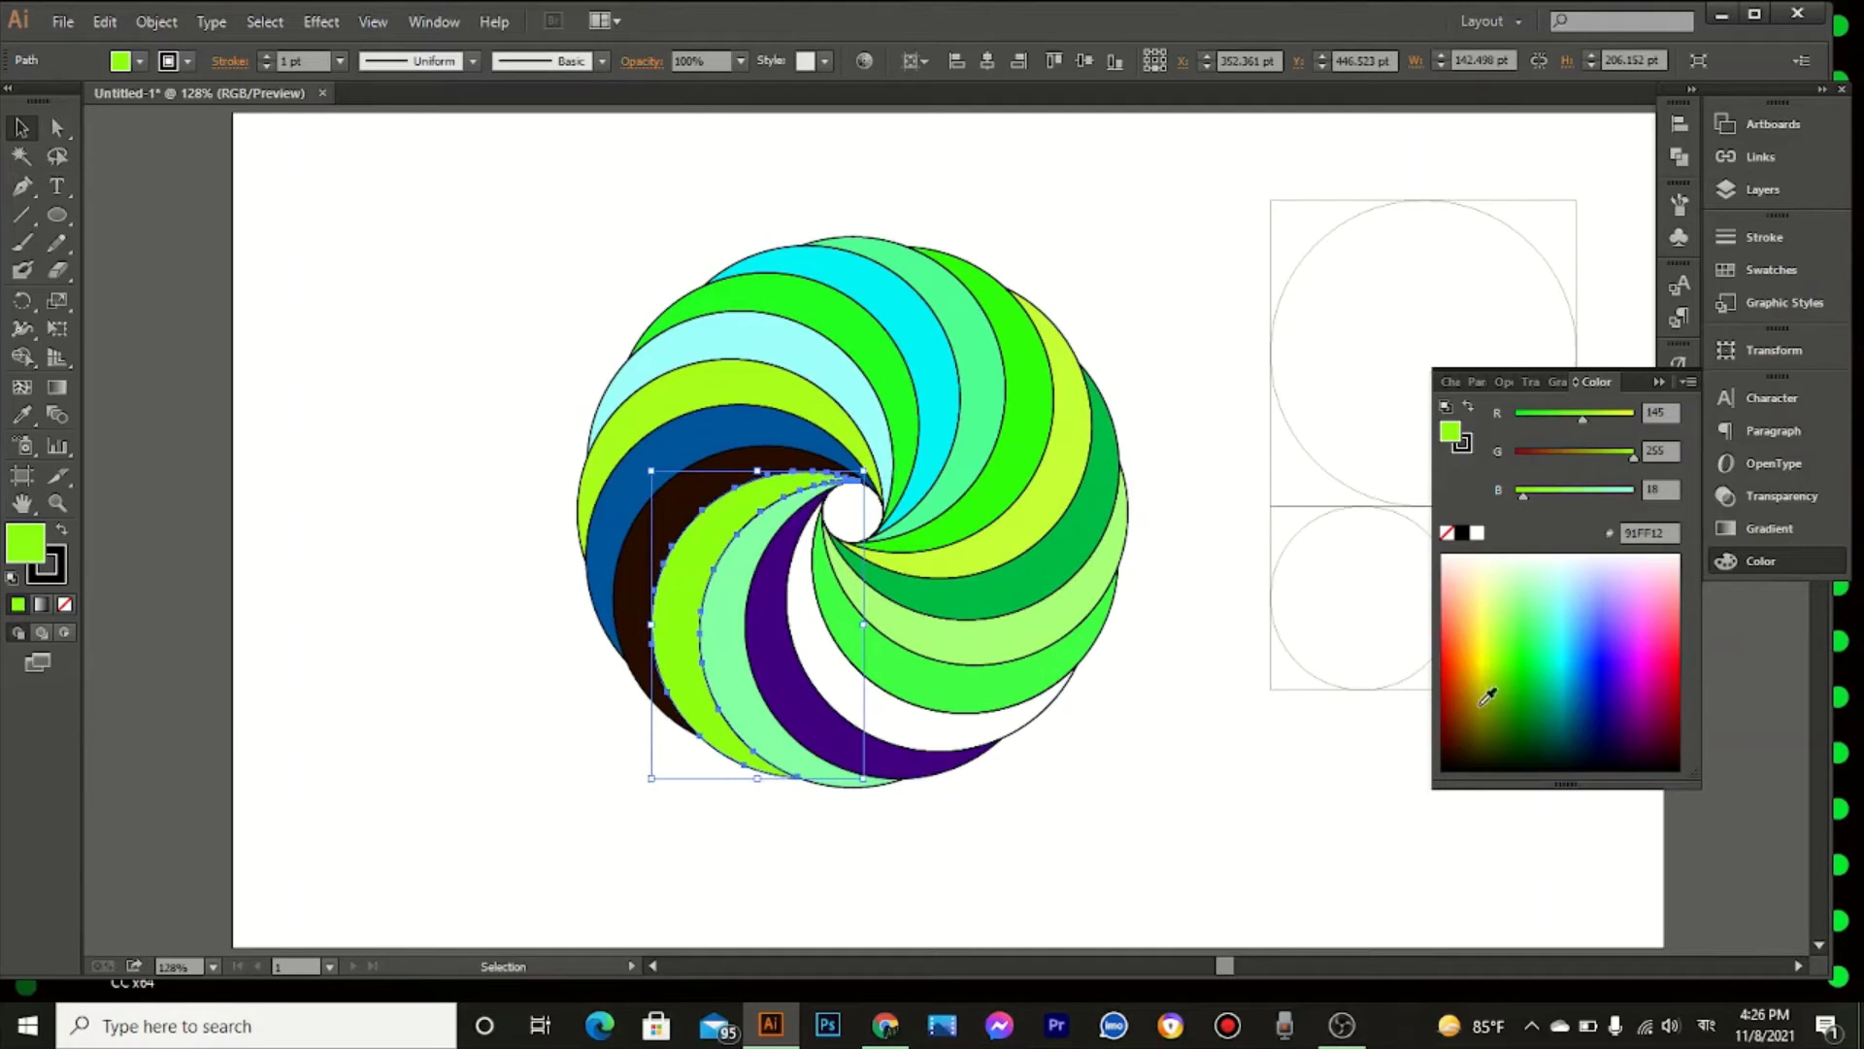
click(1489, 746)
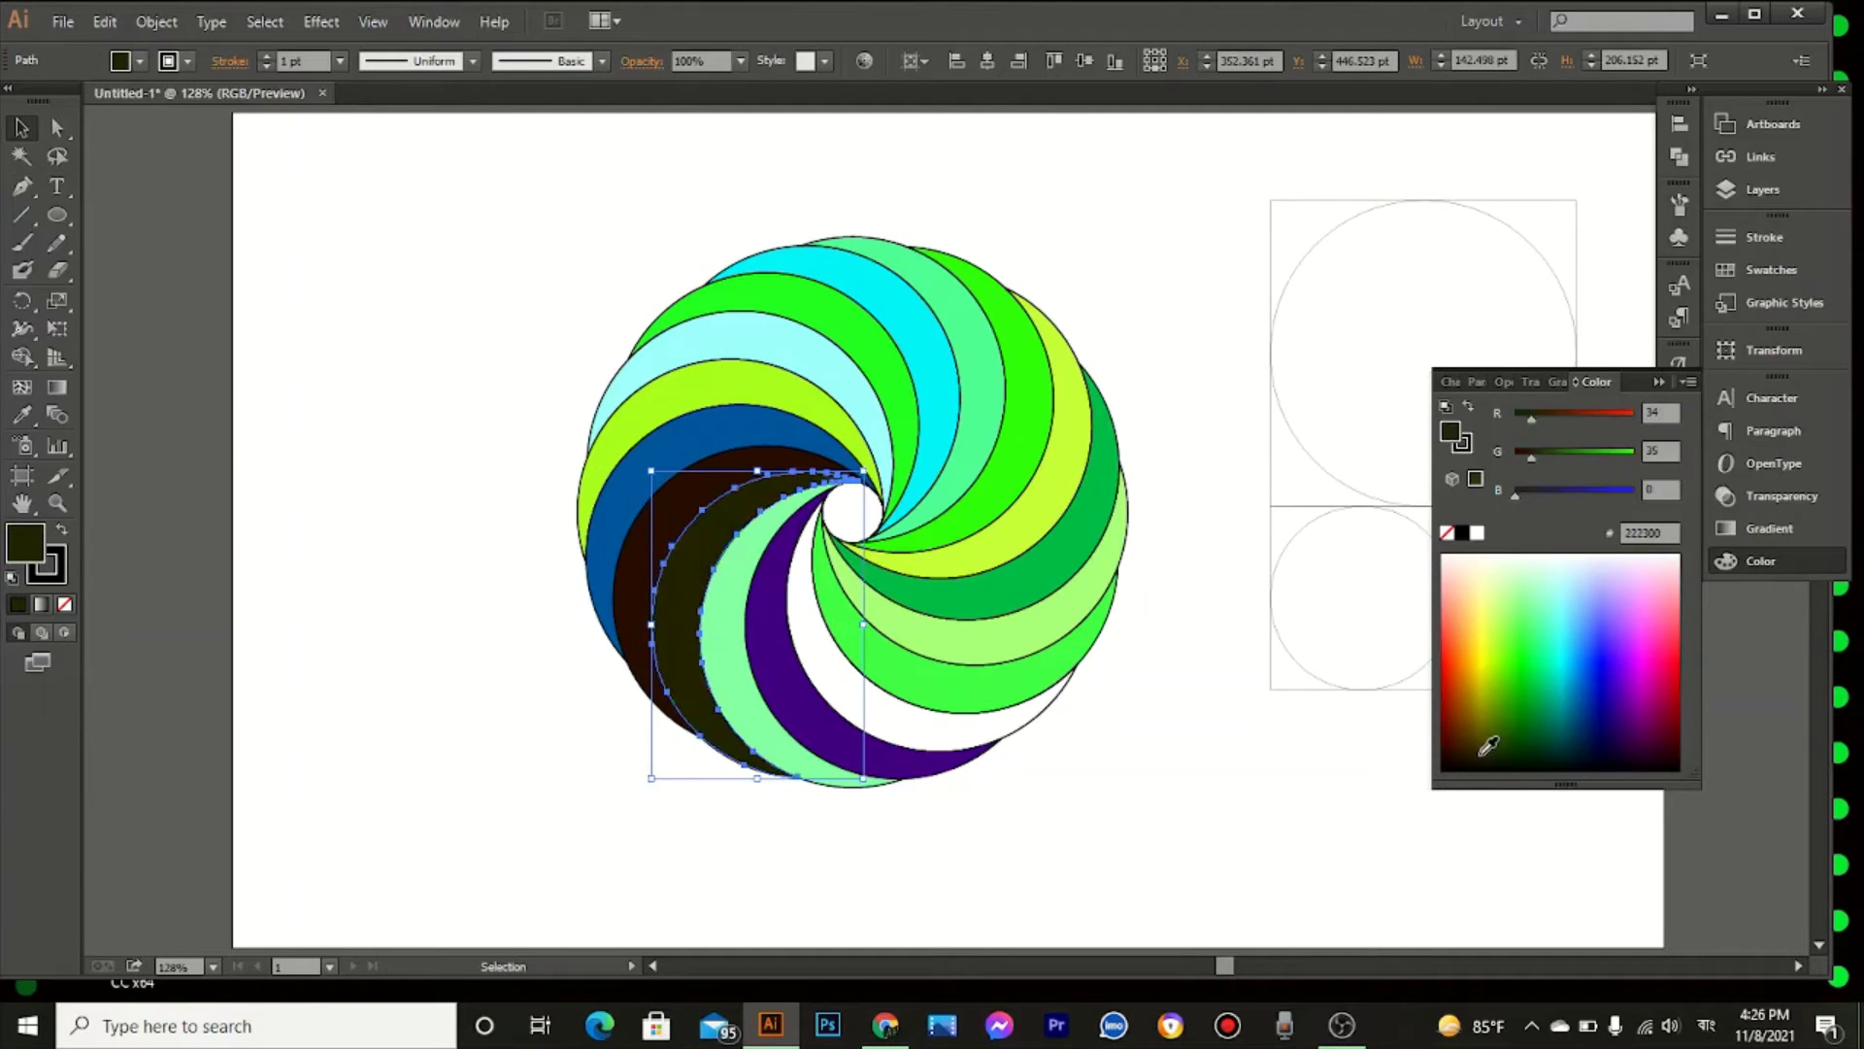
click(1470, 753)
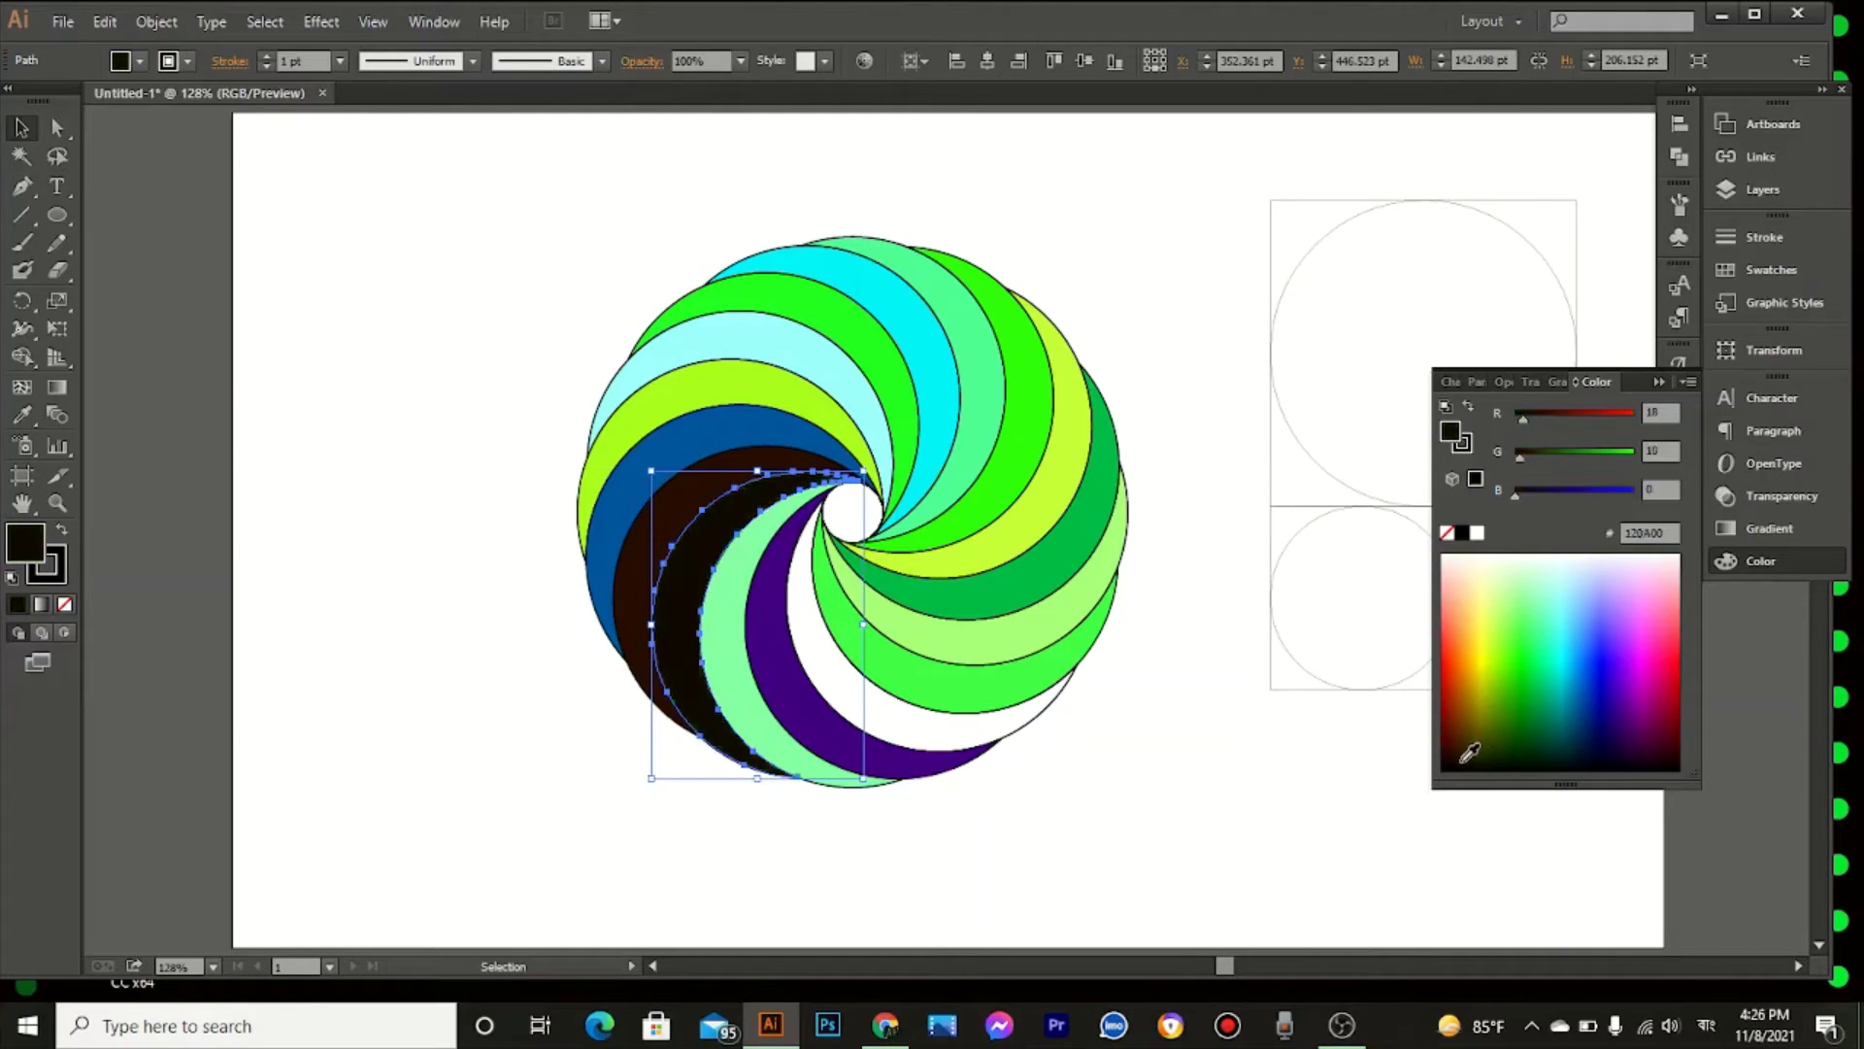
click(1251, 733)
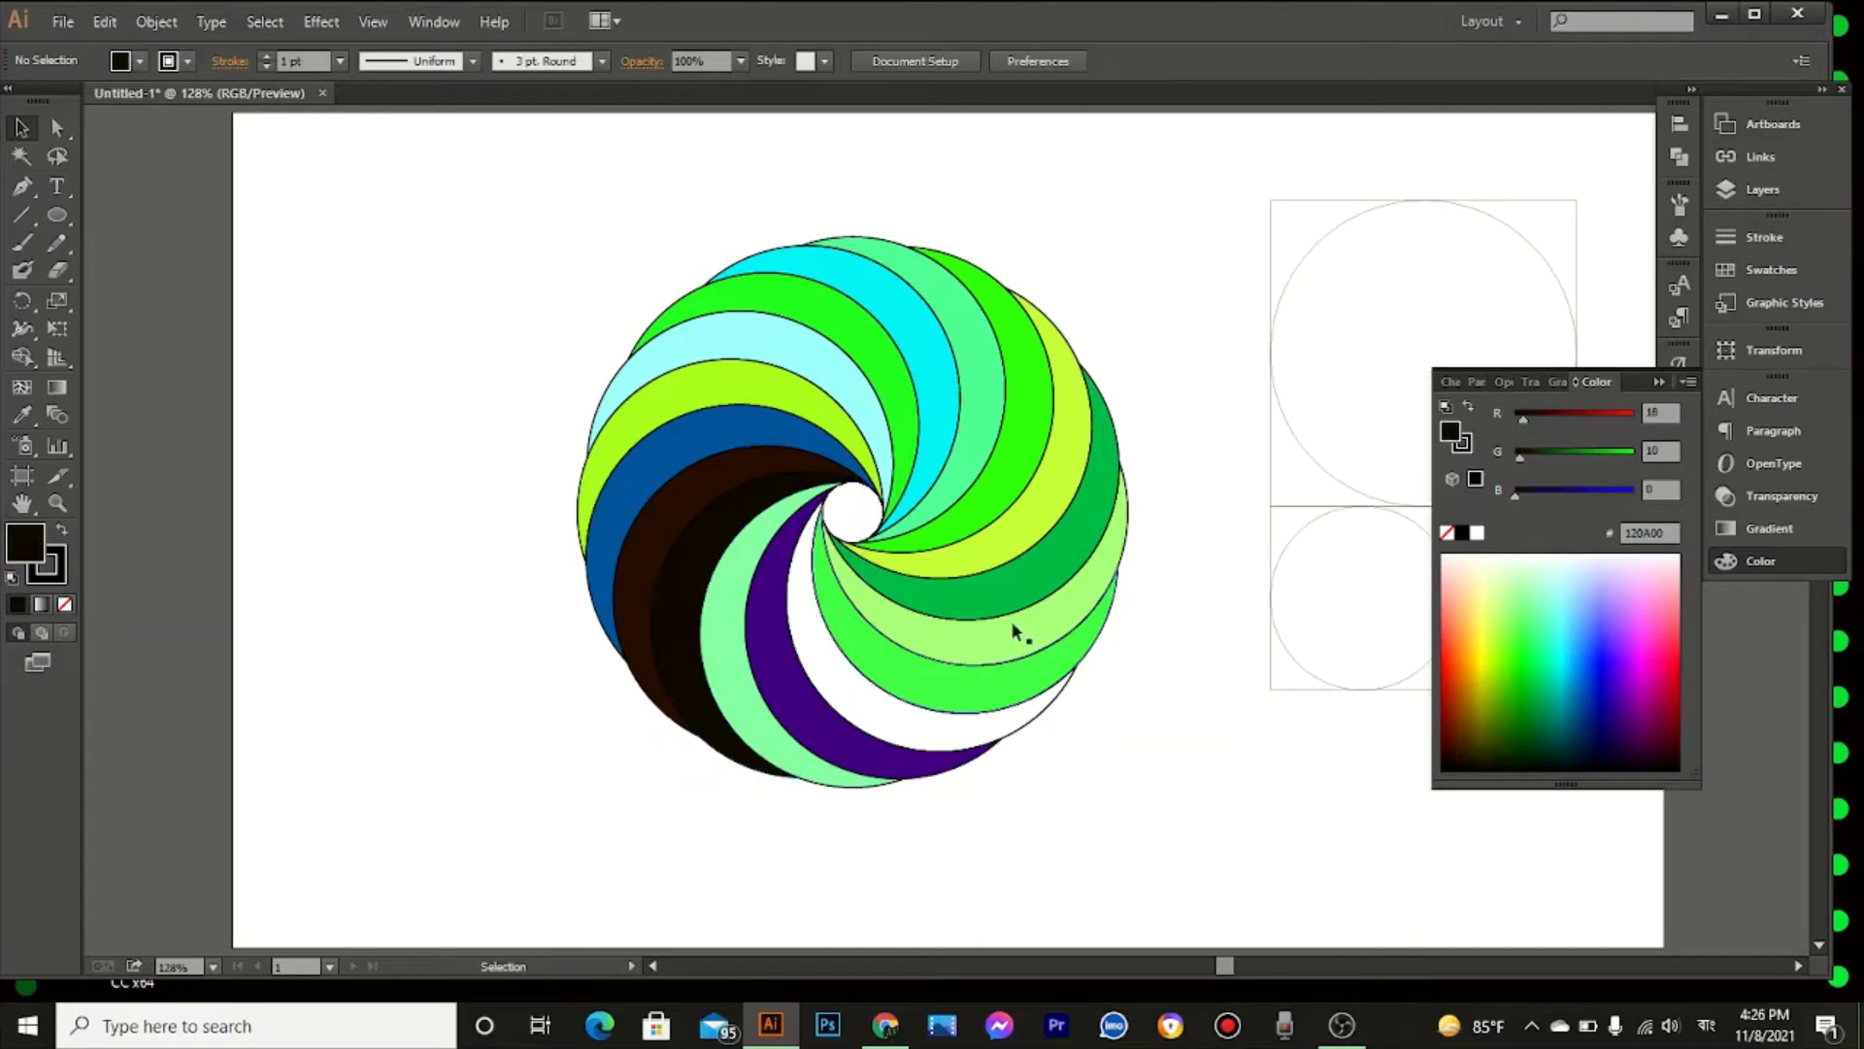
Step: Refill the dark brown crescent beside the blue one black 020200 and its near-black neighbour very dark olive 151100
click(677, 533)
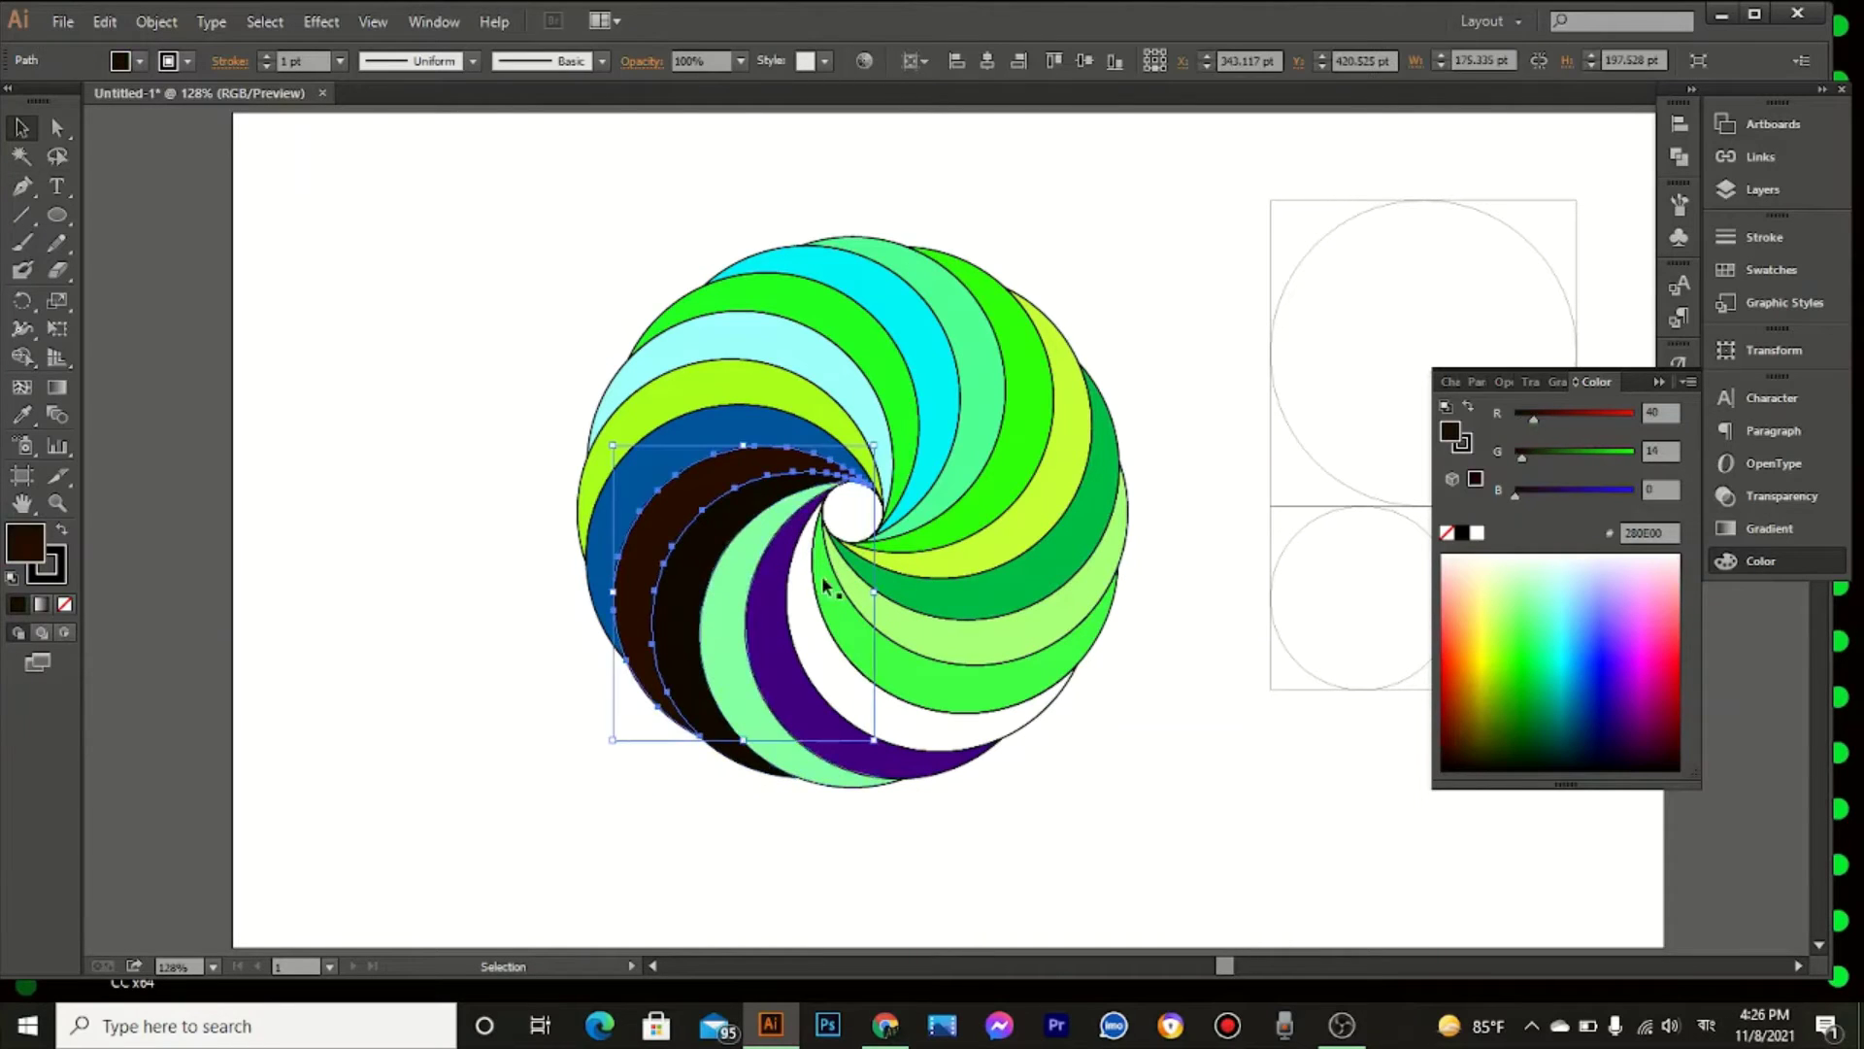
click(1496, 760)
click(1088, 779)
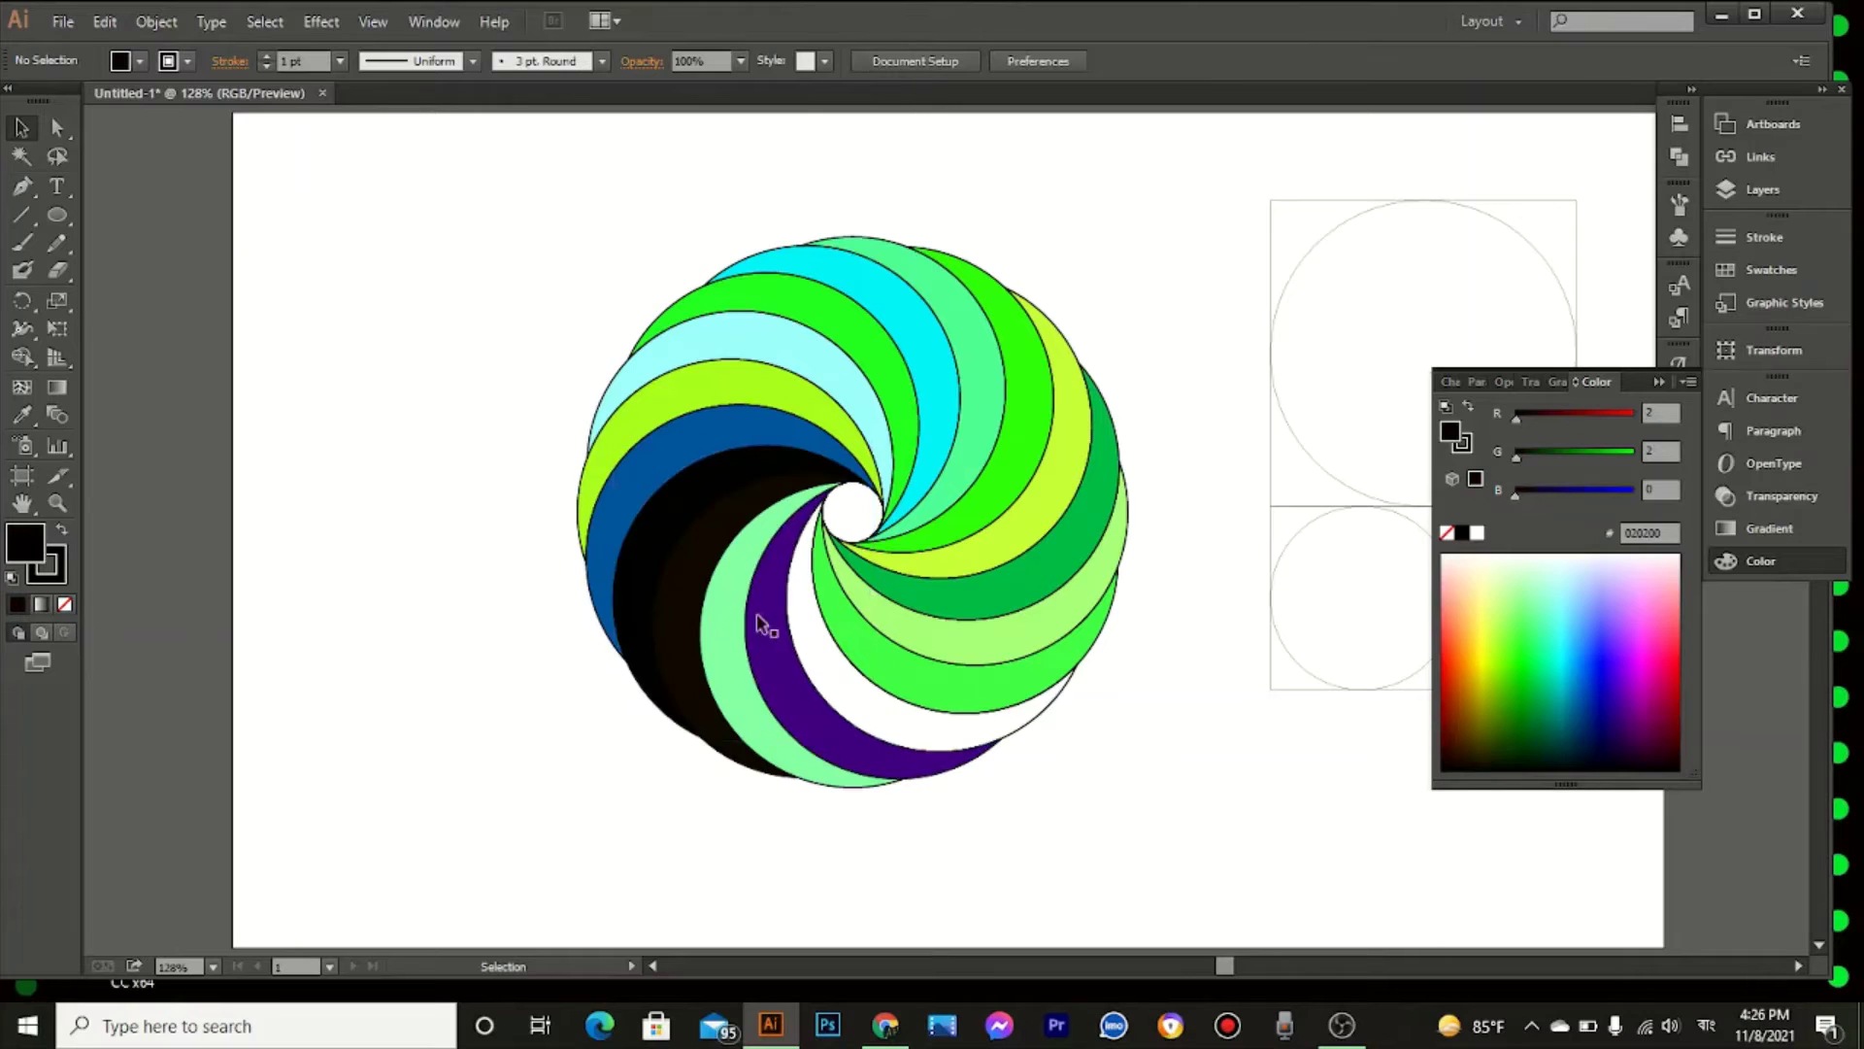
click(677, 594)
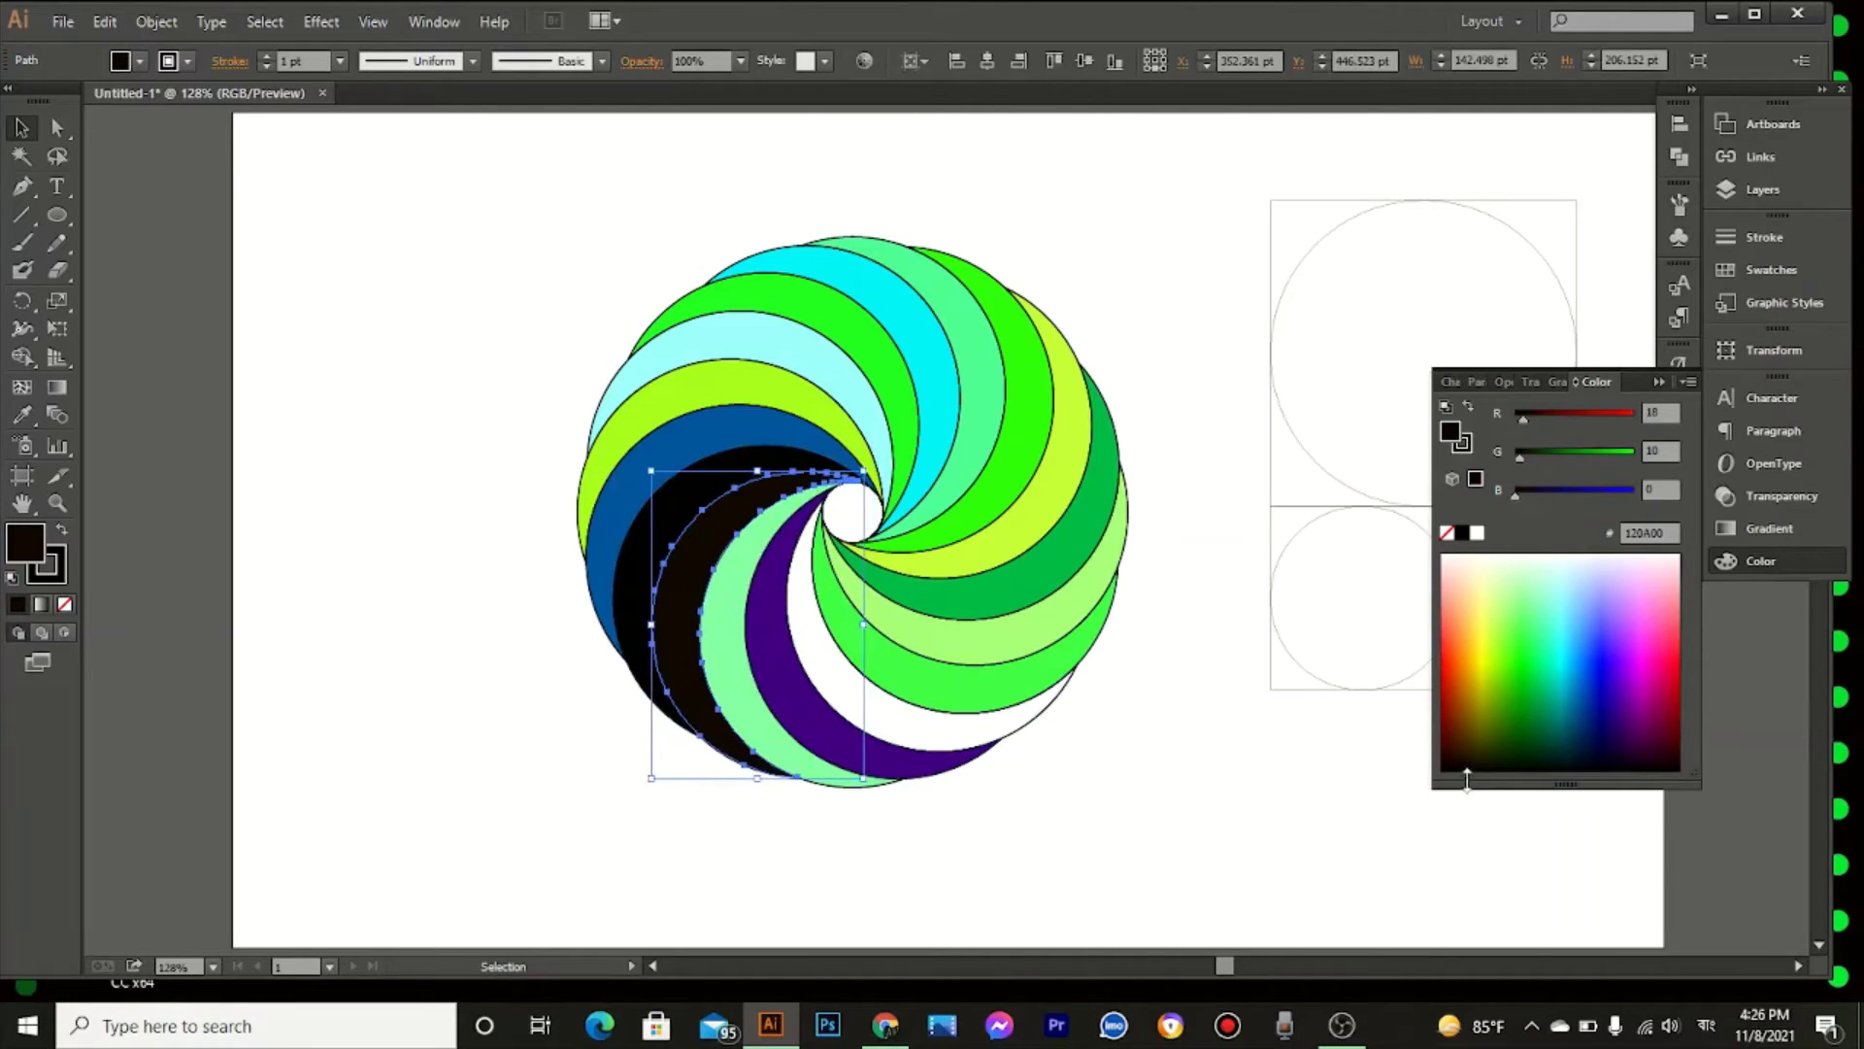
click(1473, 763)
click(1472, 762)
click(1182, 761)
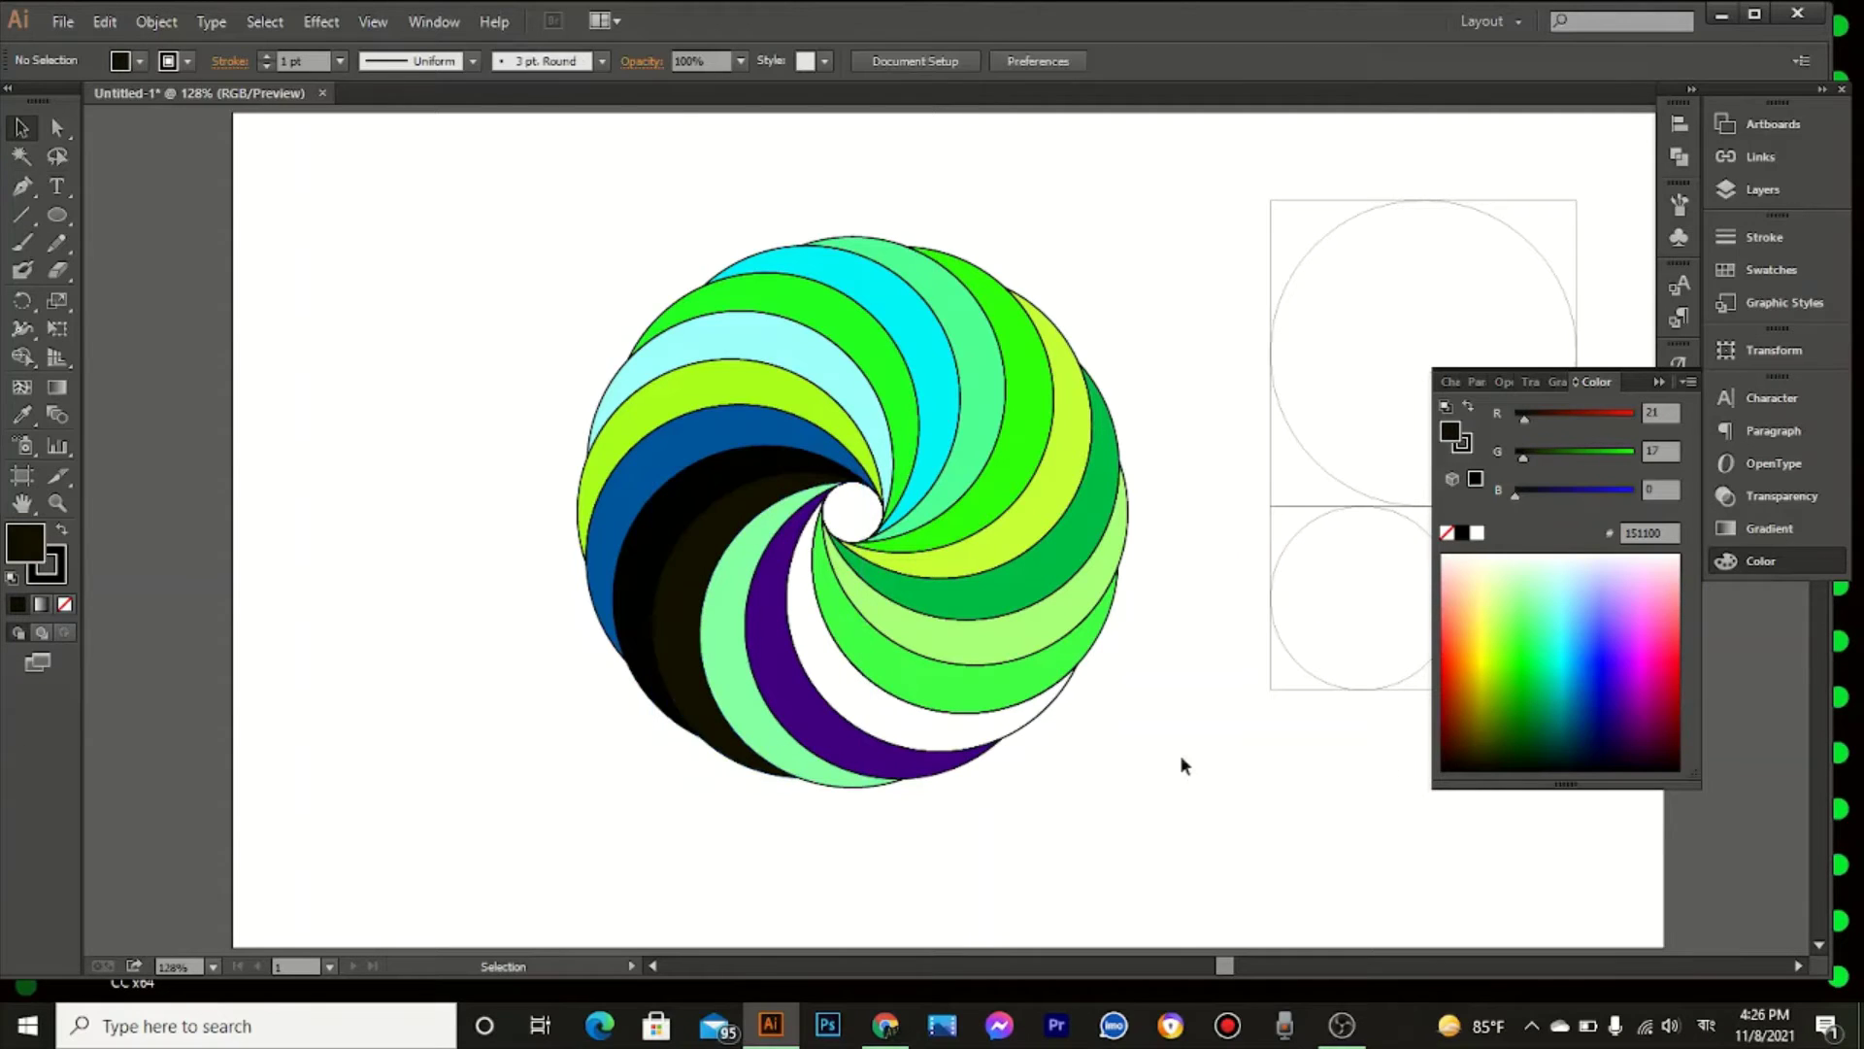
Step: Refill the mint crescent dark brown 361700 and the purple crescent reddish brown 591C00
click(722, 633)
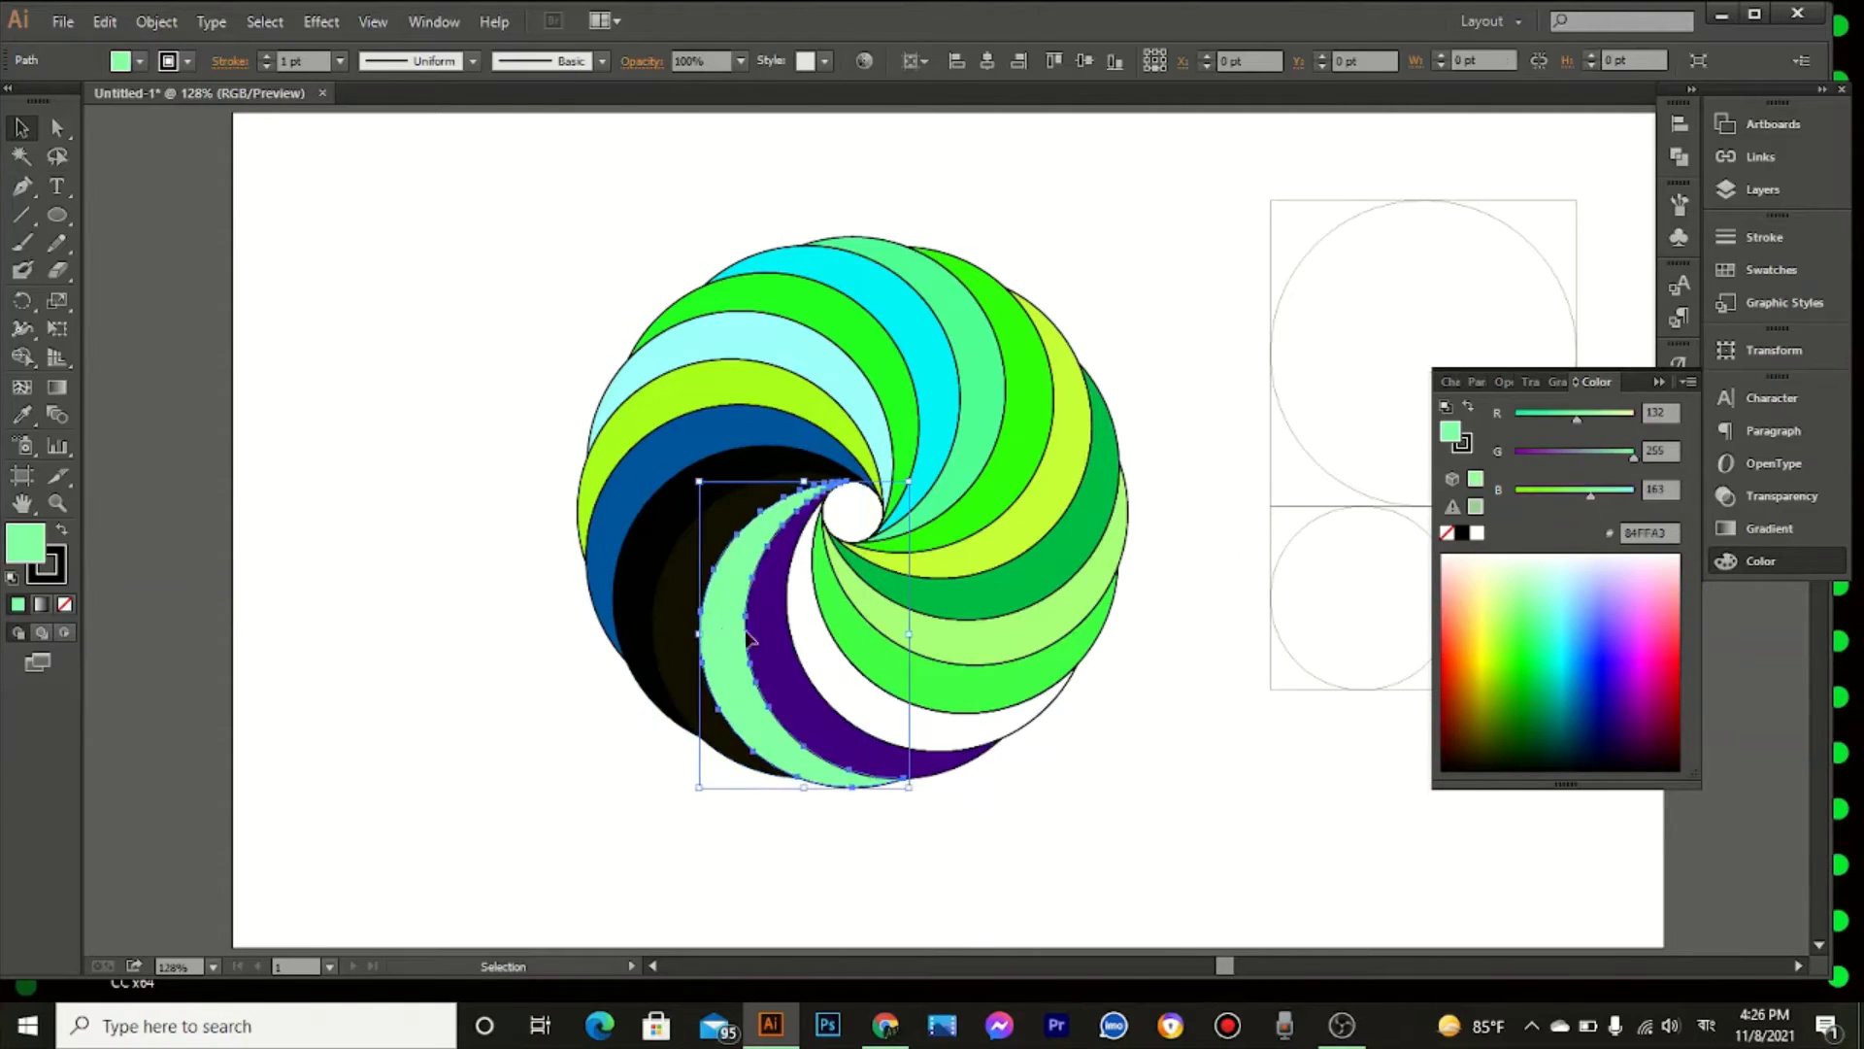
click(1465, 740)
click(1103, 832)
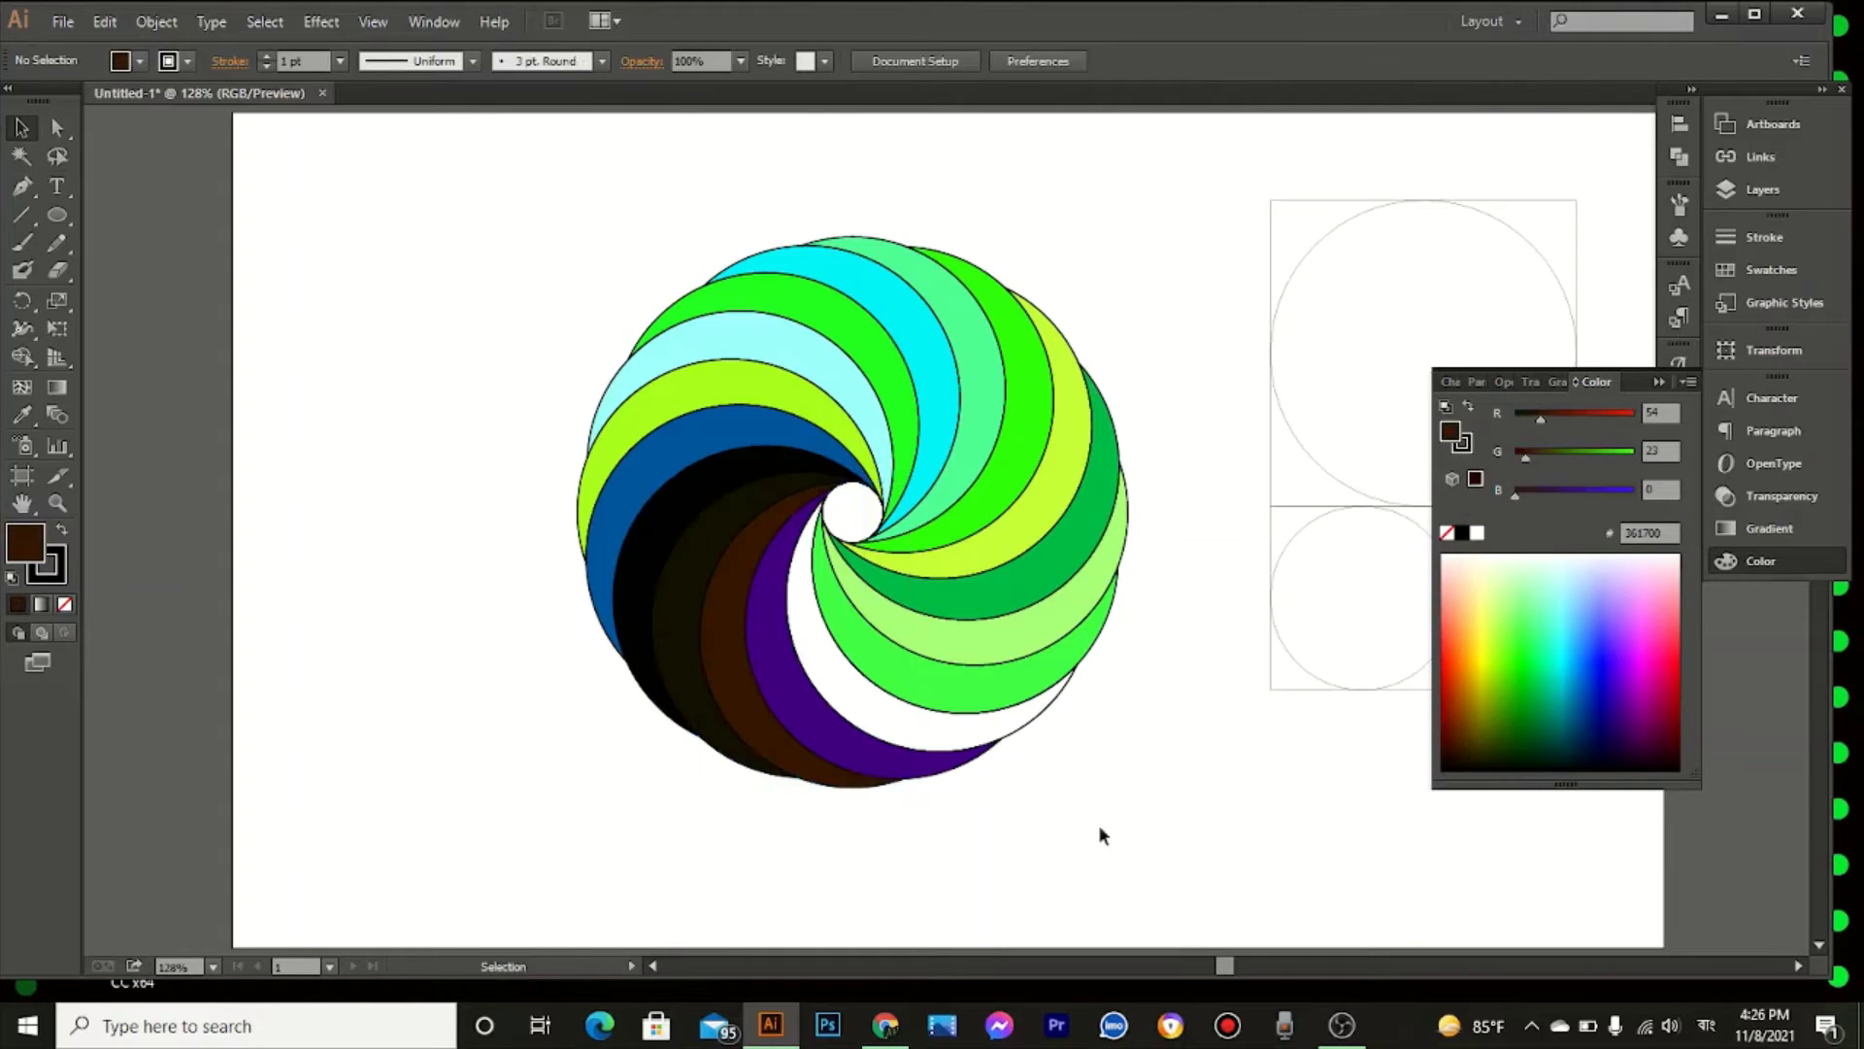
click(820, 718)
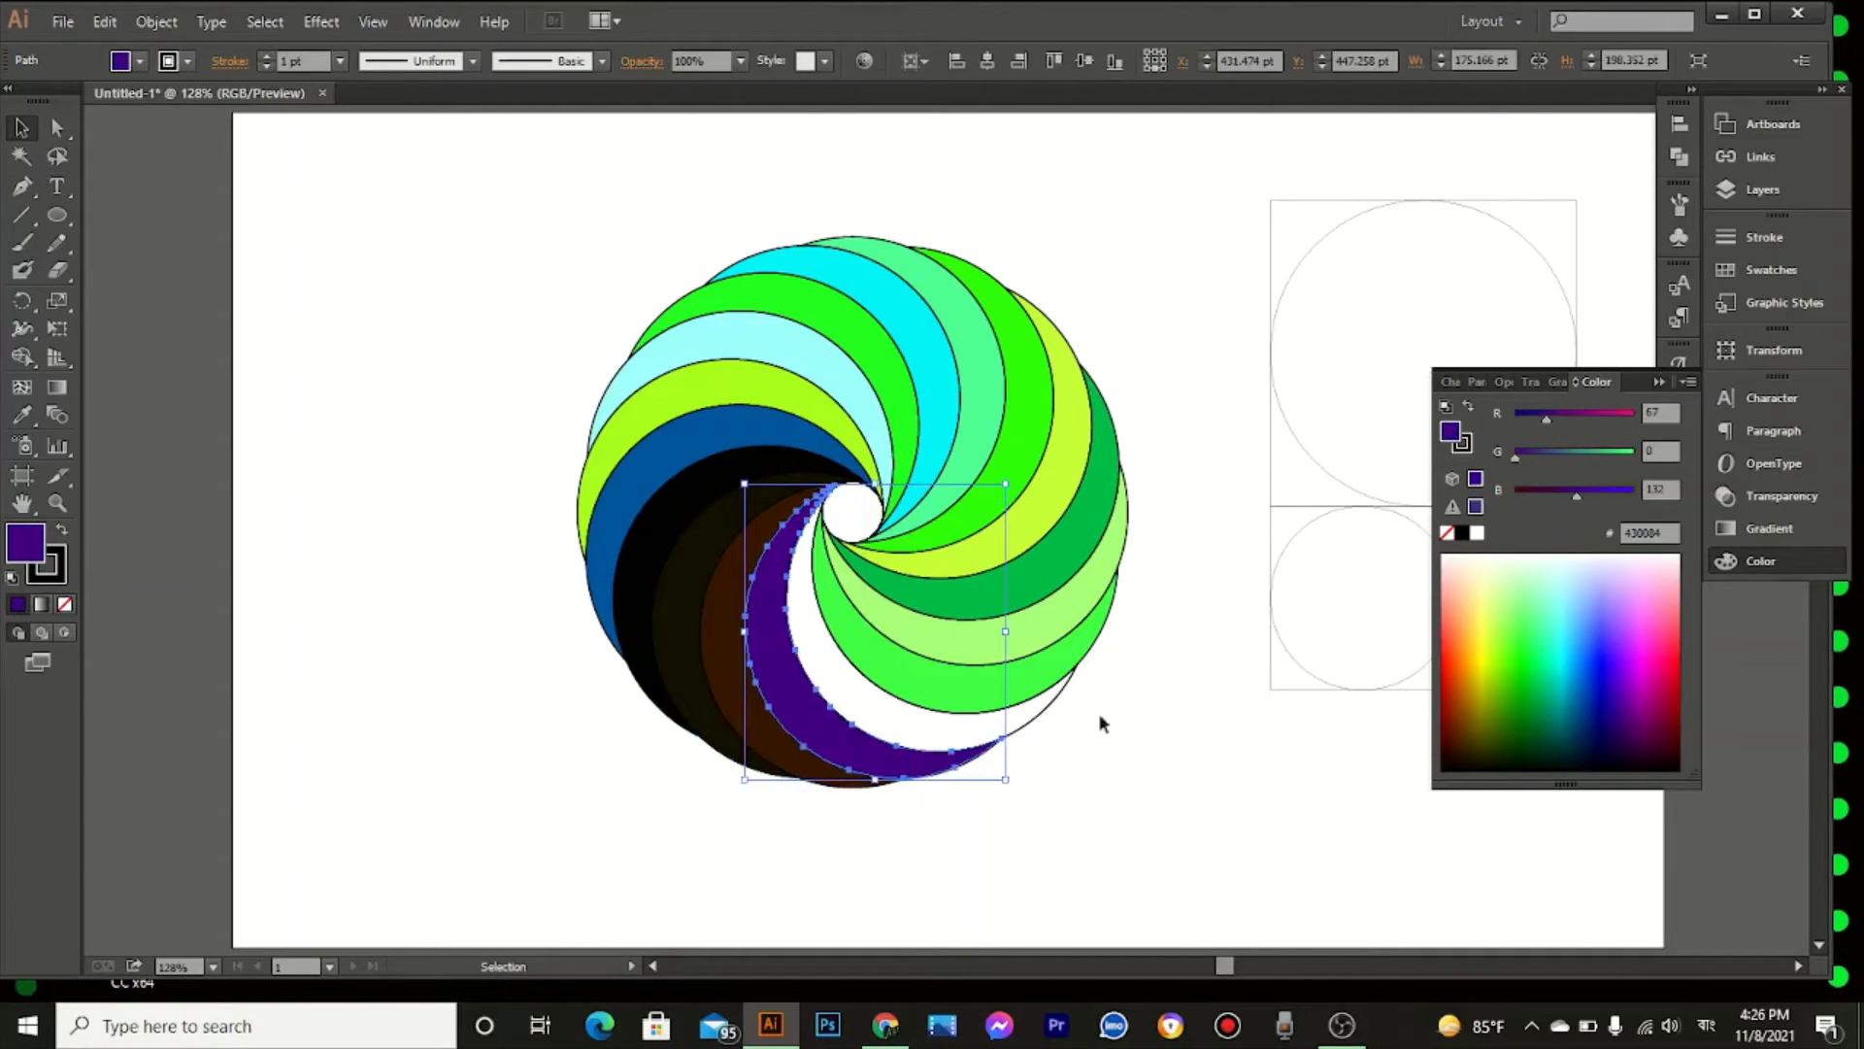
click(1467, 718)
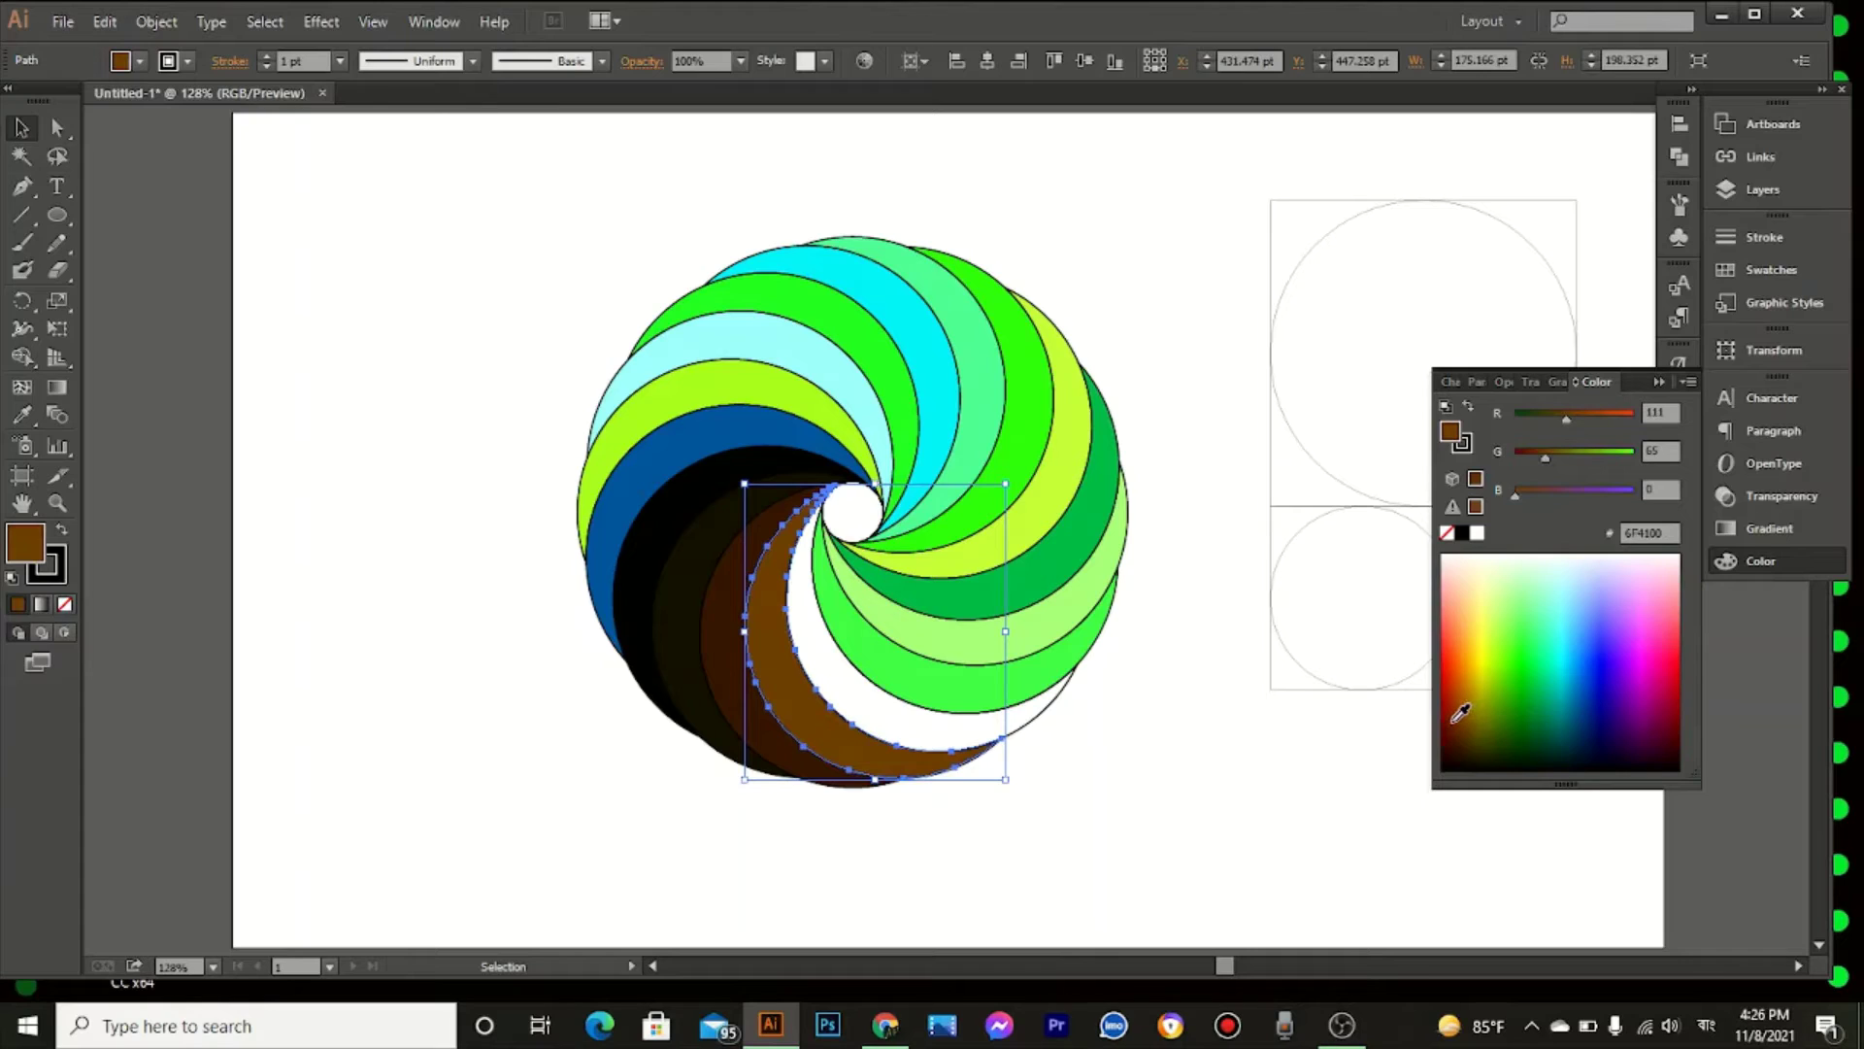
click(1460, 714)
click(1460, 723)
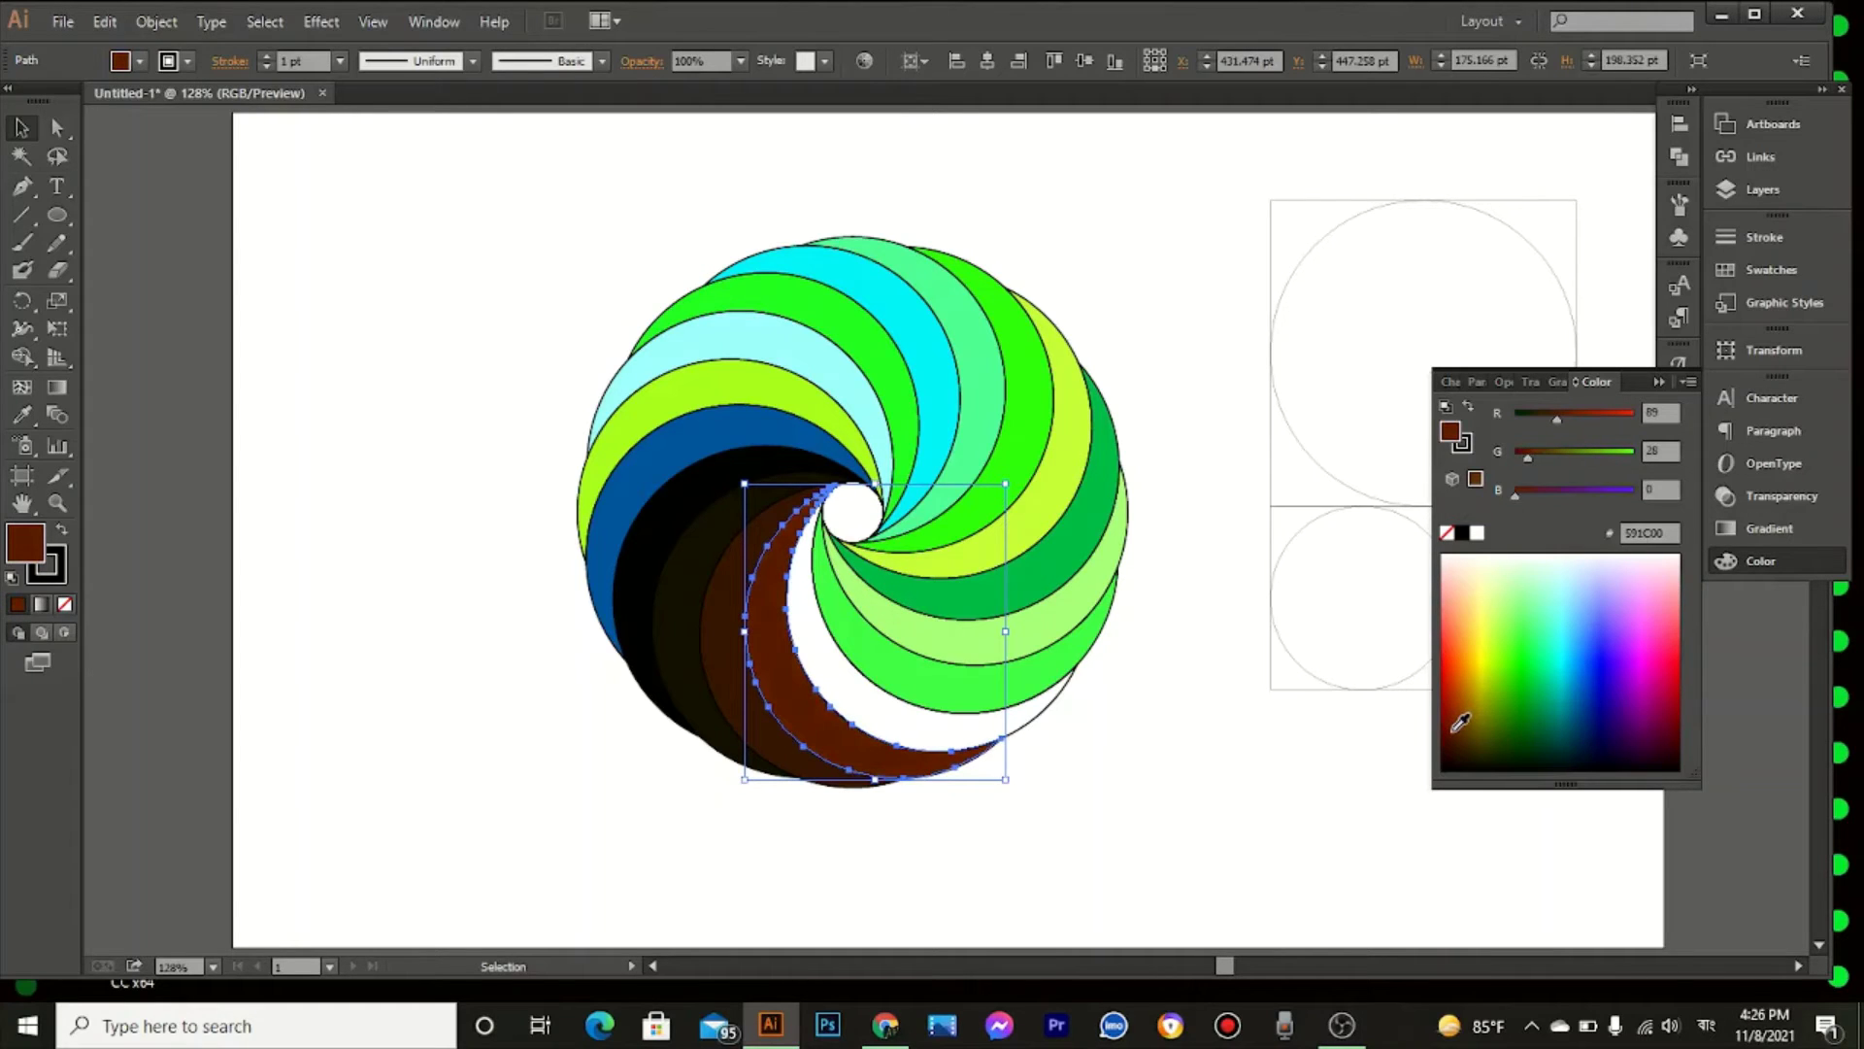
click(1187, 819)
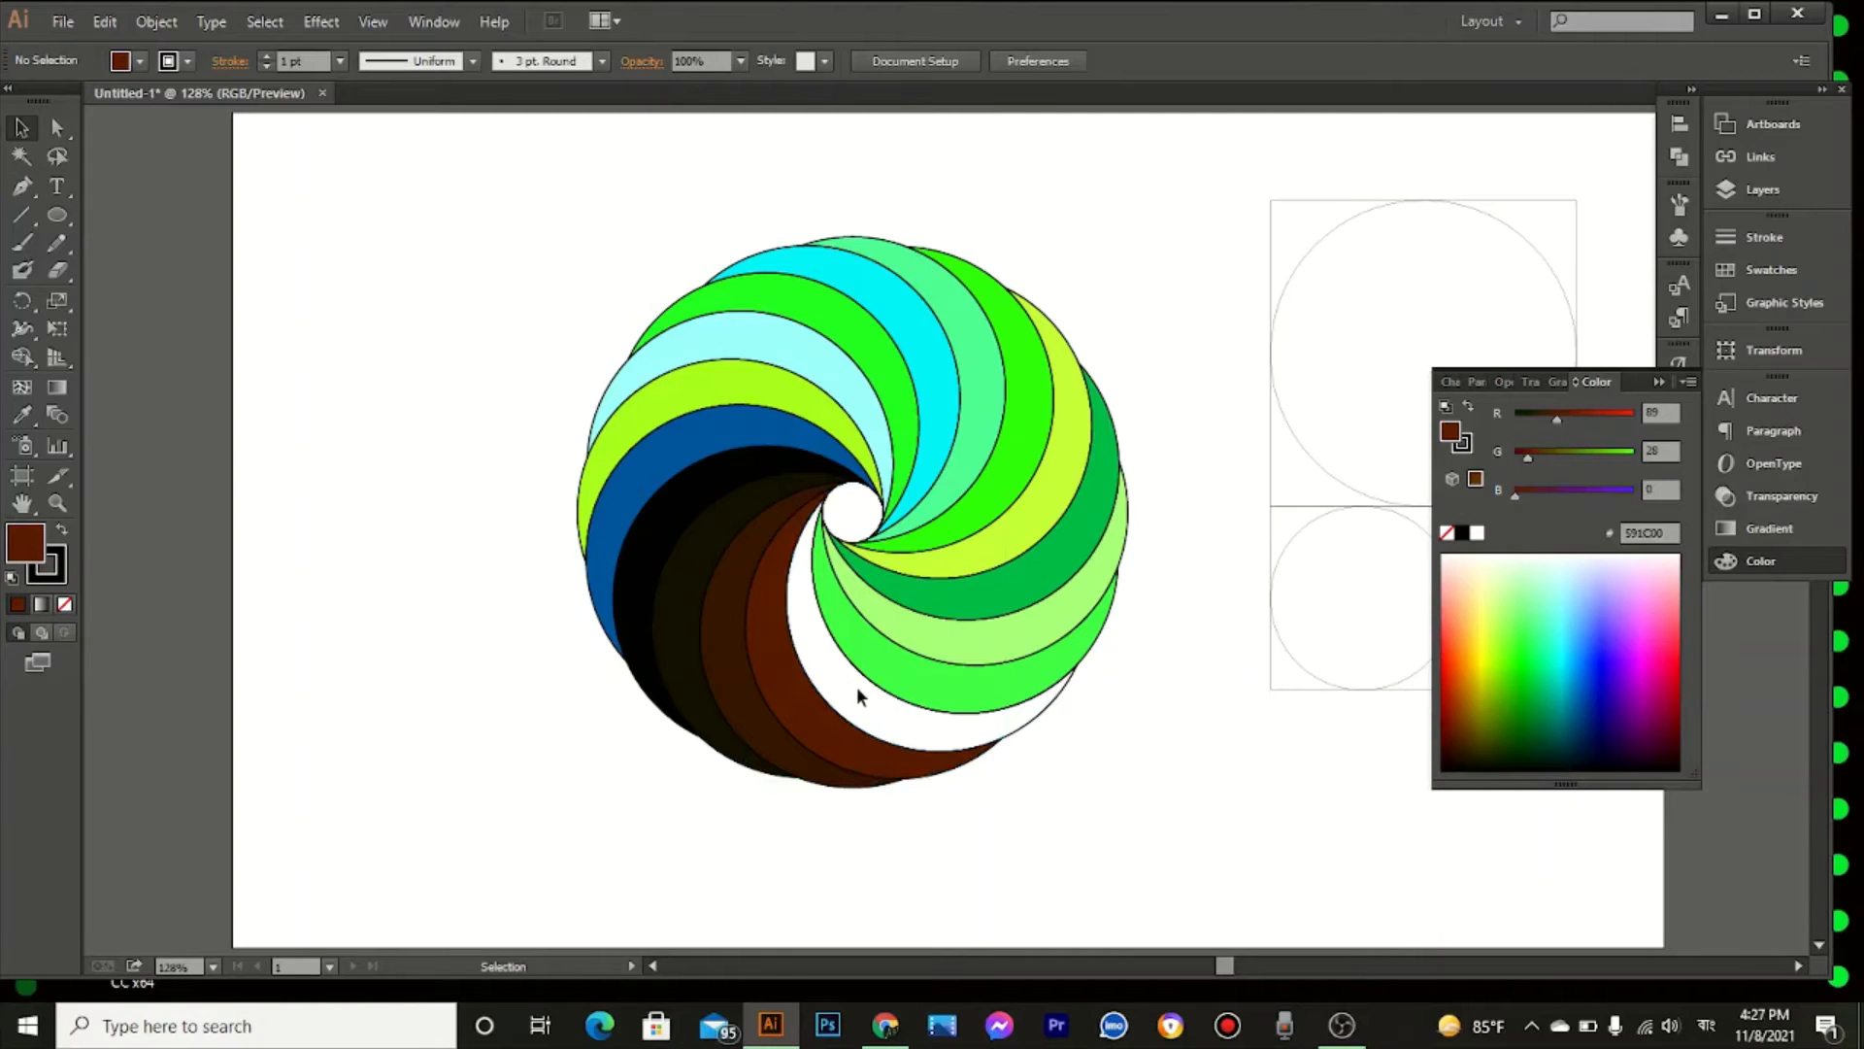
Step: Fill the empty white crescent dark red A22100 and refill the green crescent beside it red-orange CB3500
click(1037, 720)
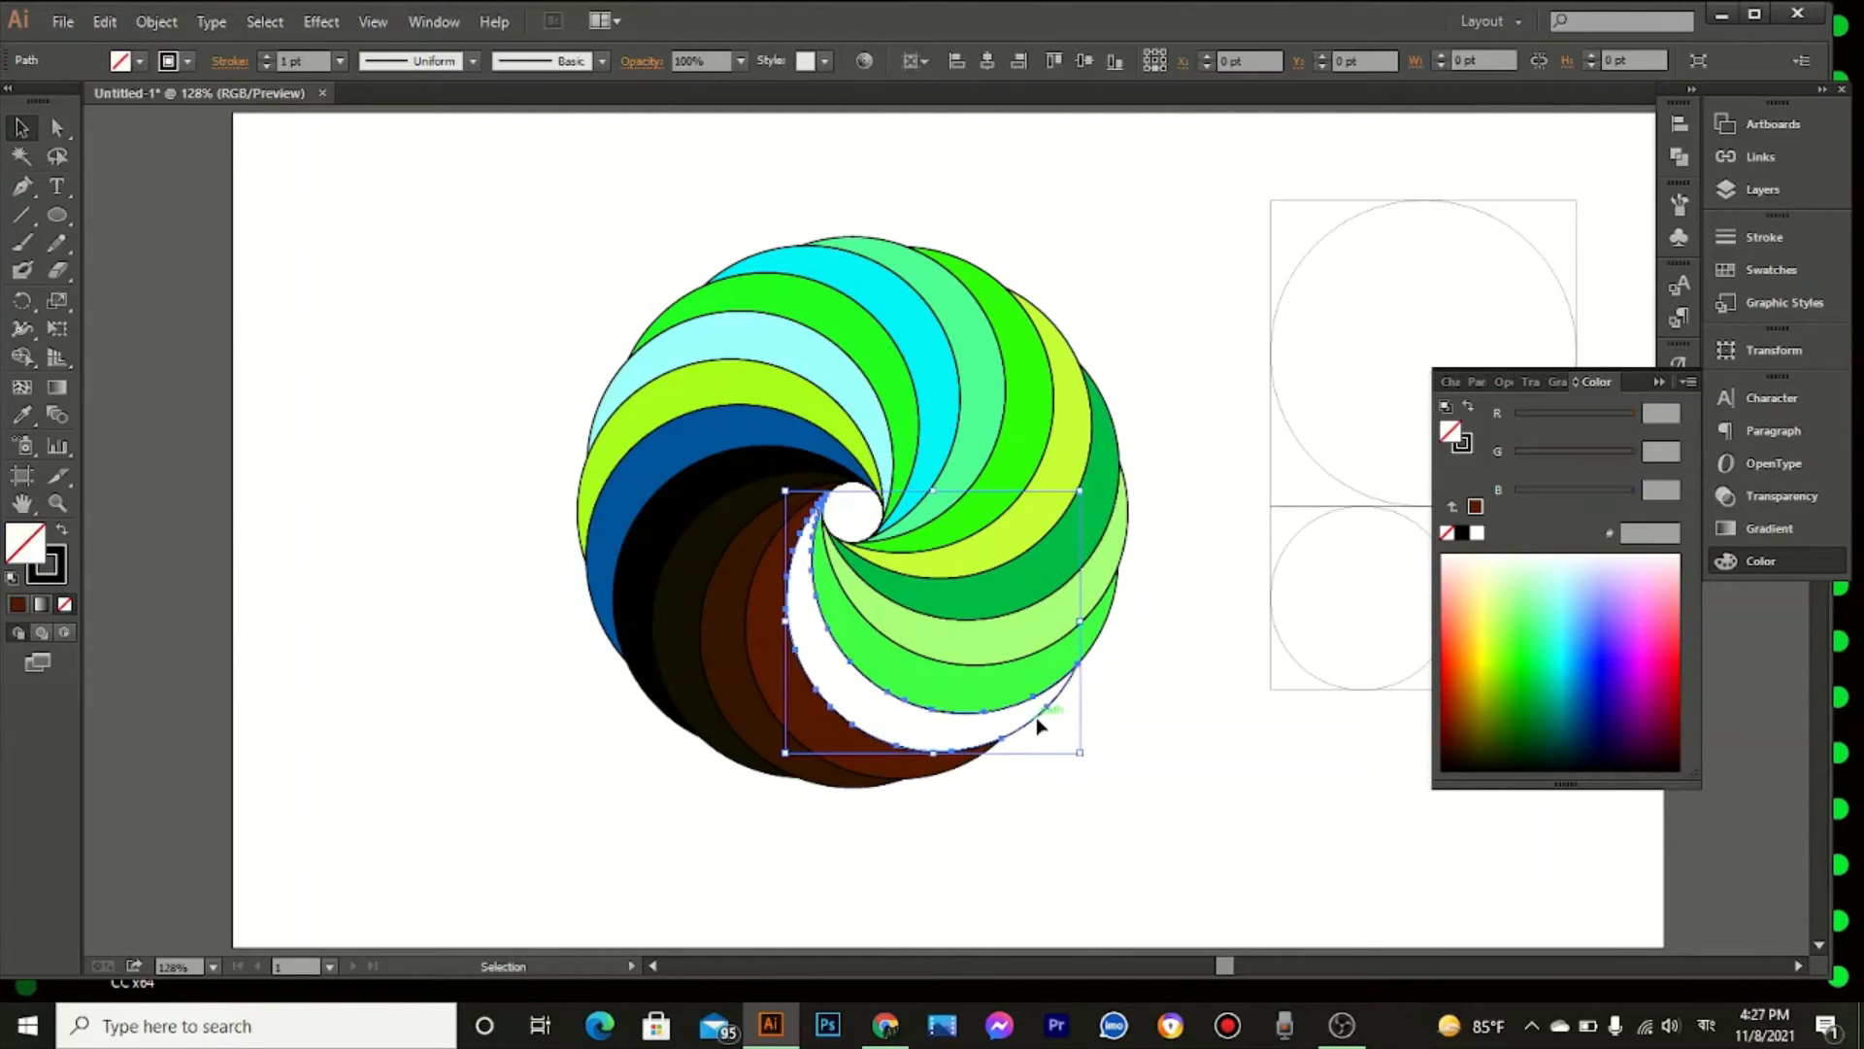
click(1460, 709)
click(1458, 701)
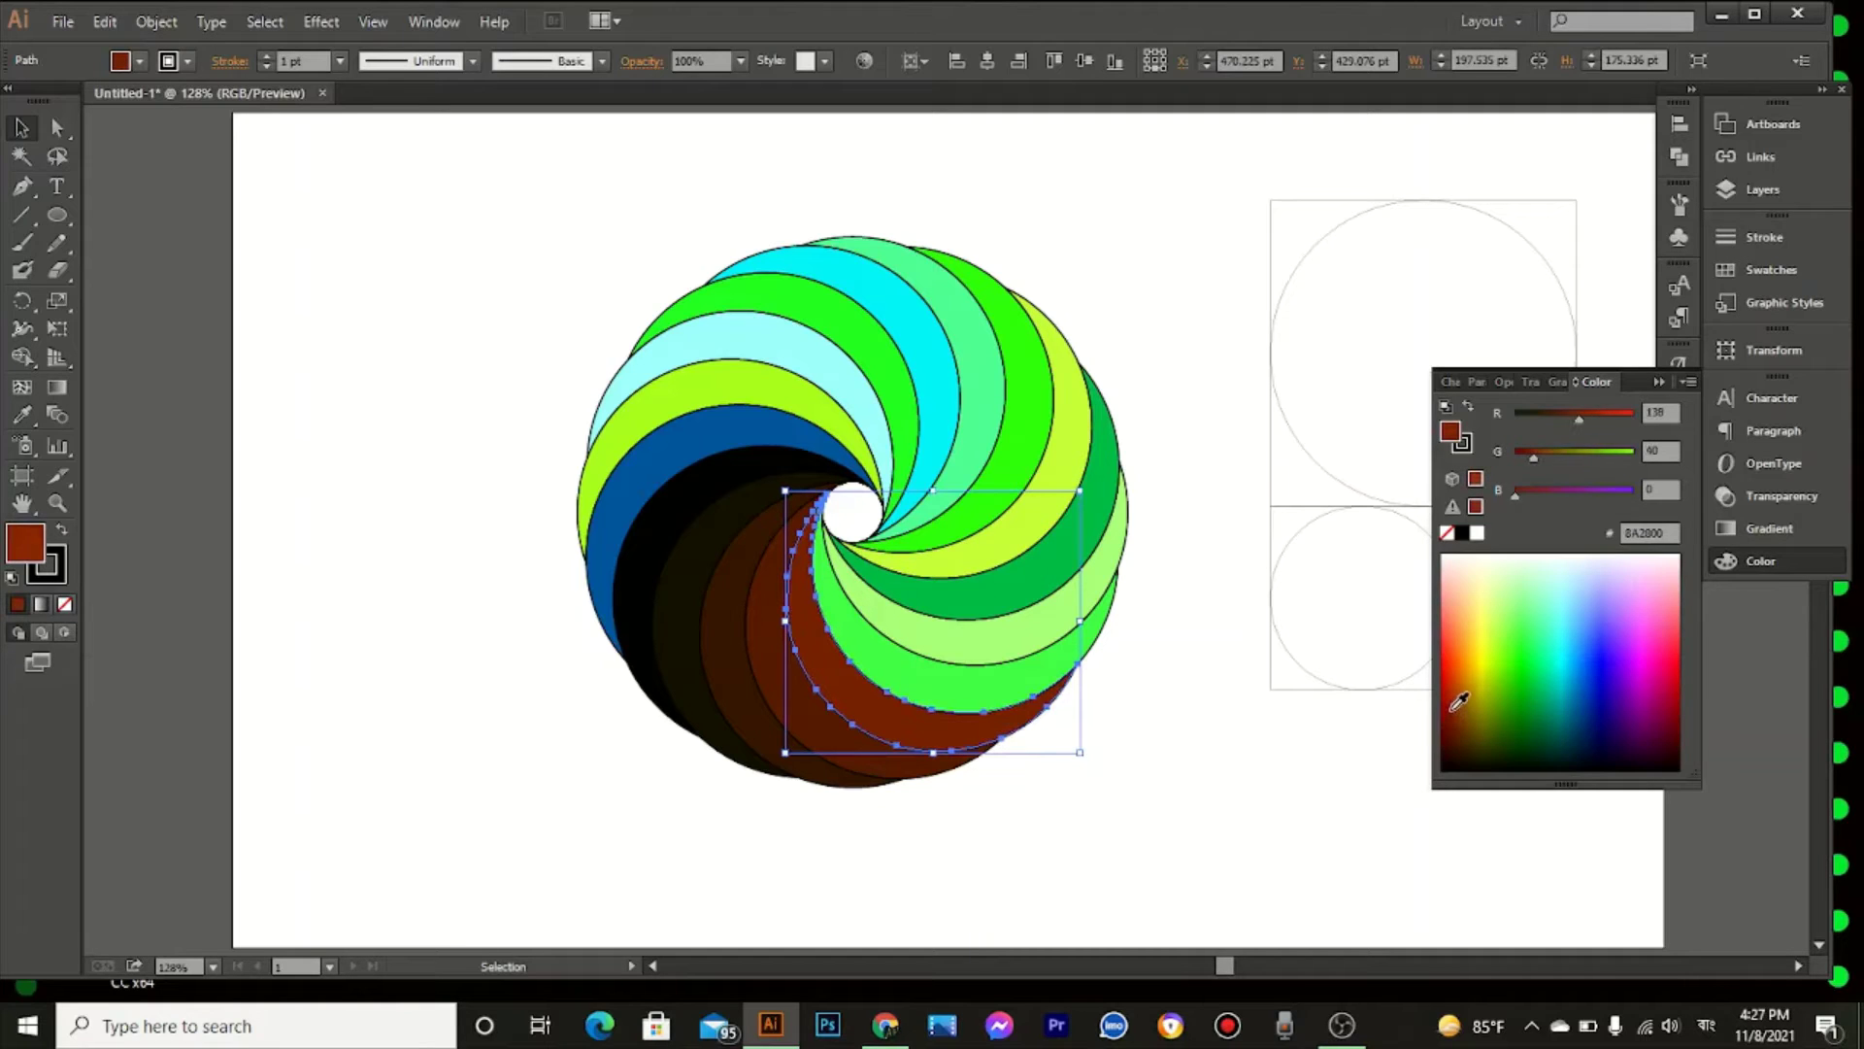
click(1459, 695)
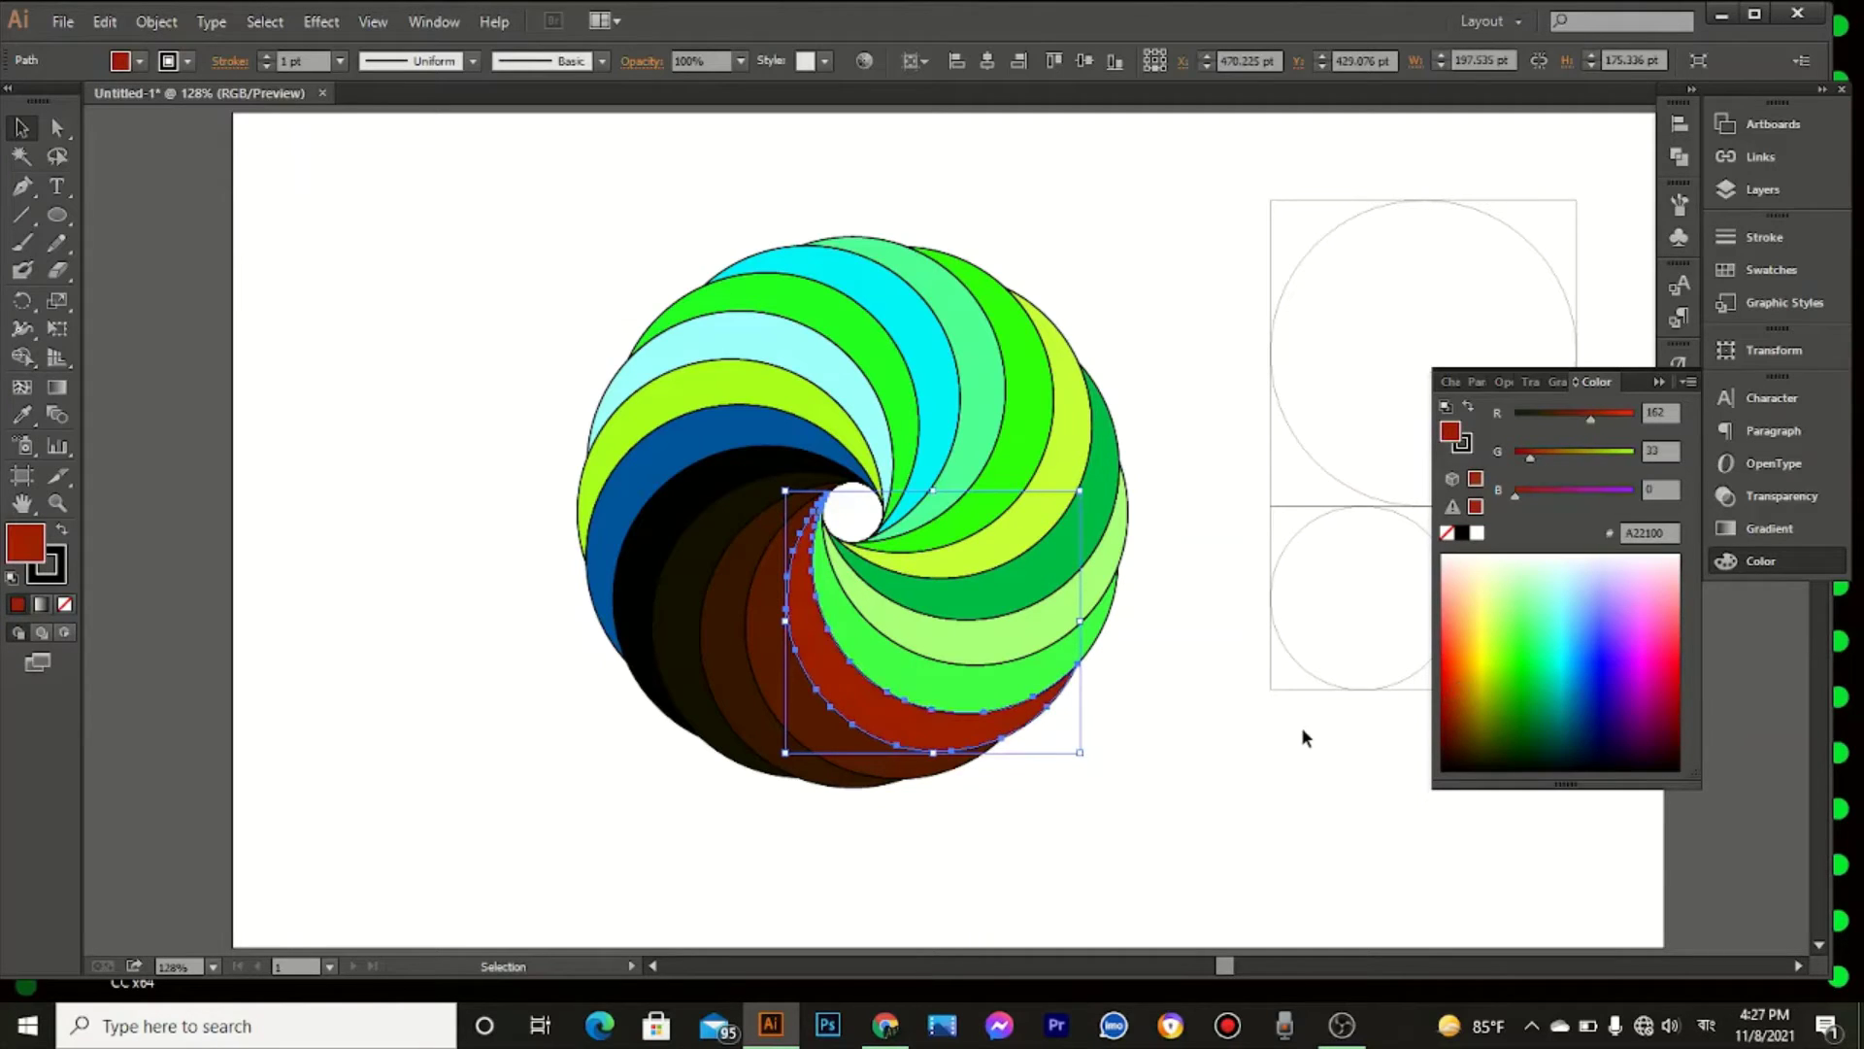
click(1141, 701)
click(958, 685)
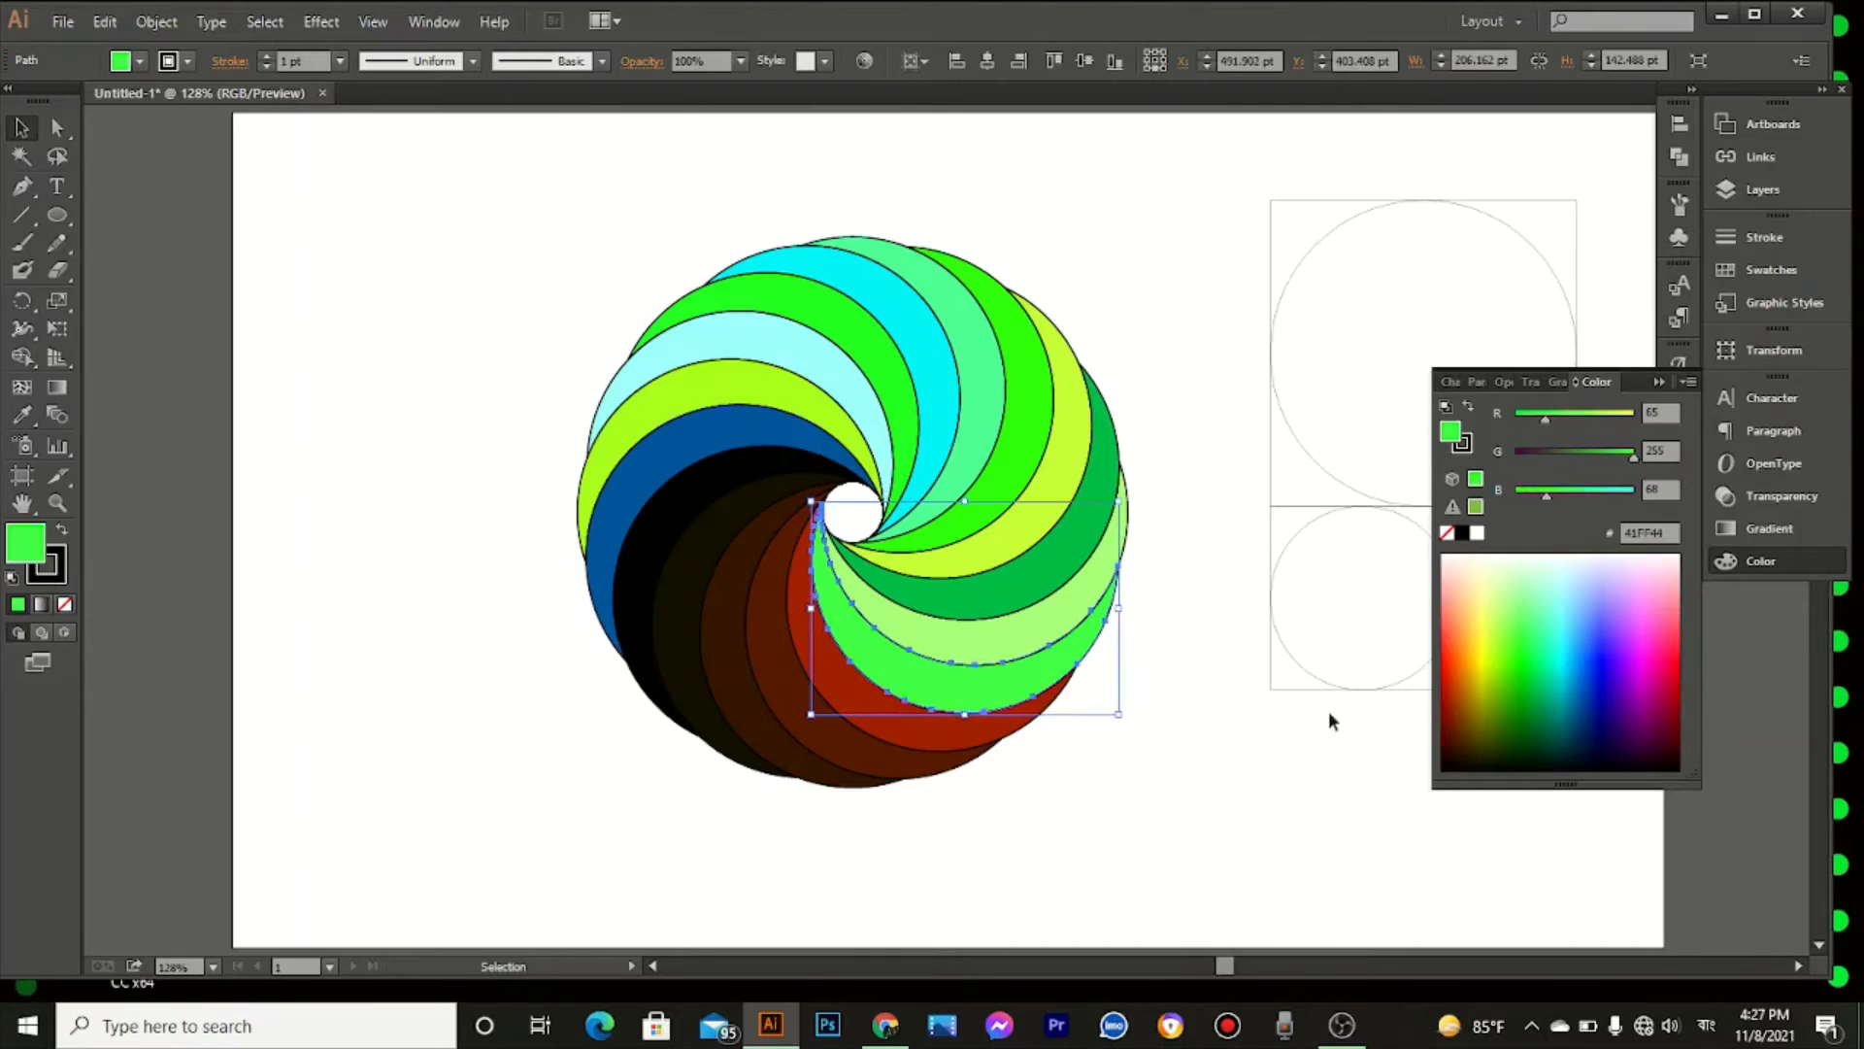
click(1458, 673)
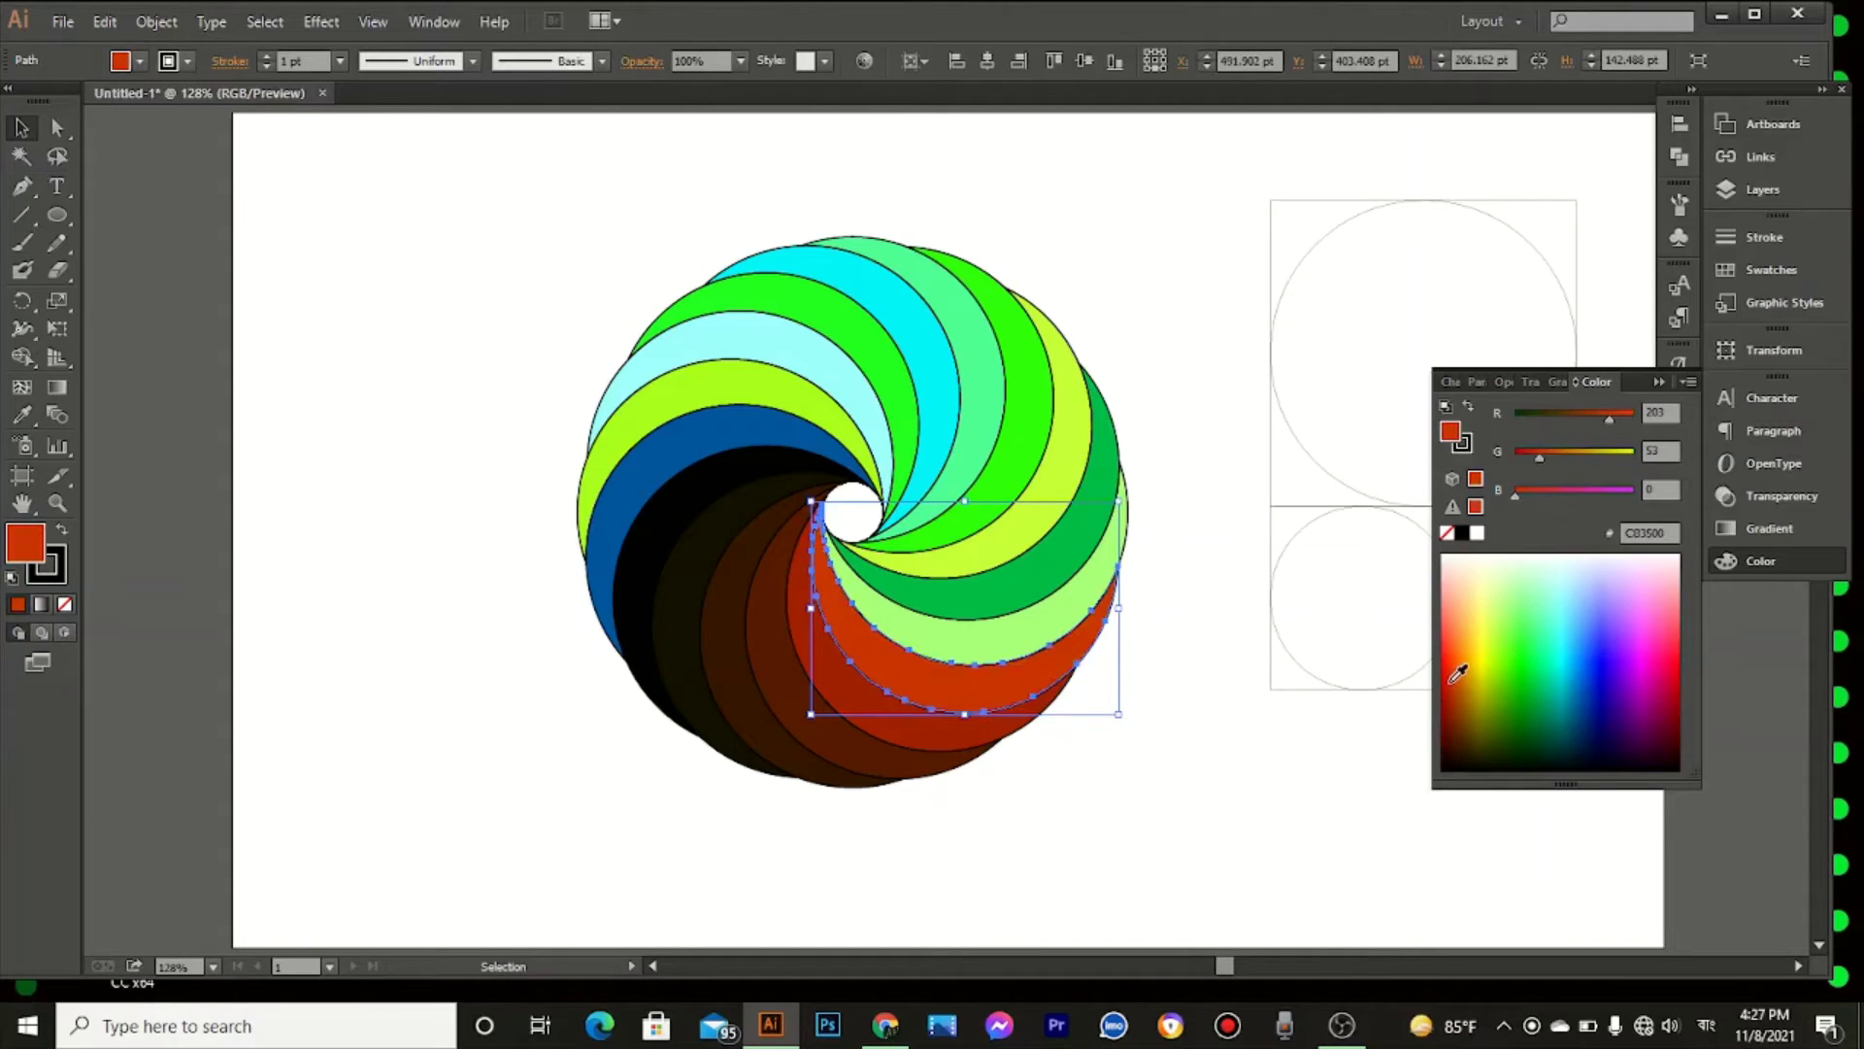
click(1233, 677)
Step: Refill the light green crescent beside the red-orange one bright orange-red FF3D02
click(1074, 616)
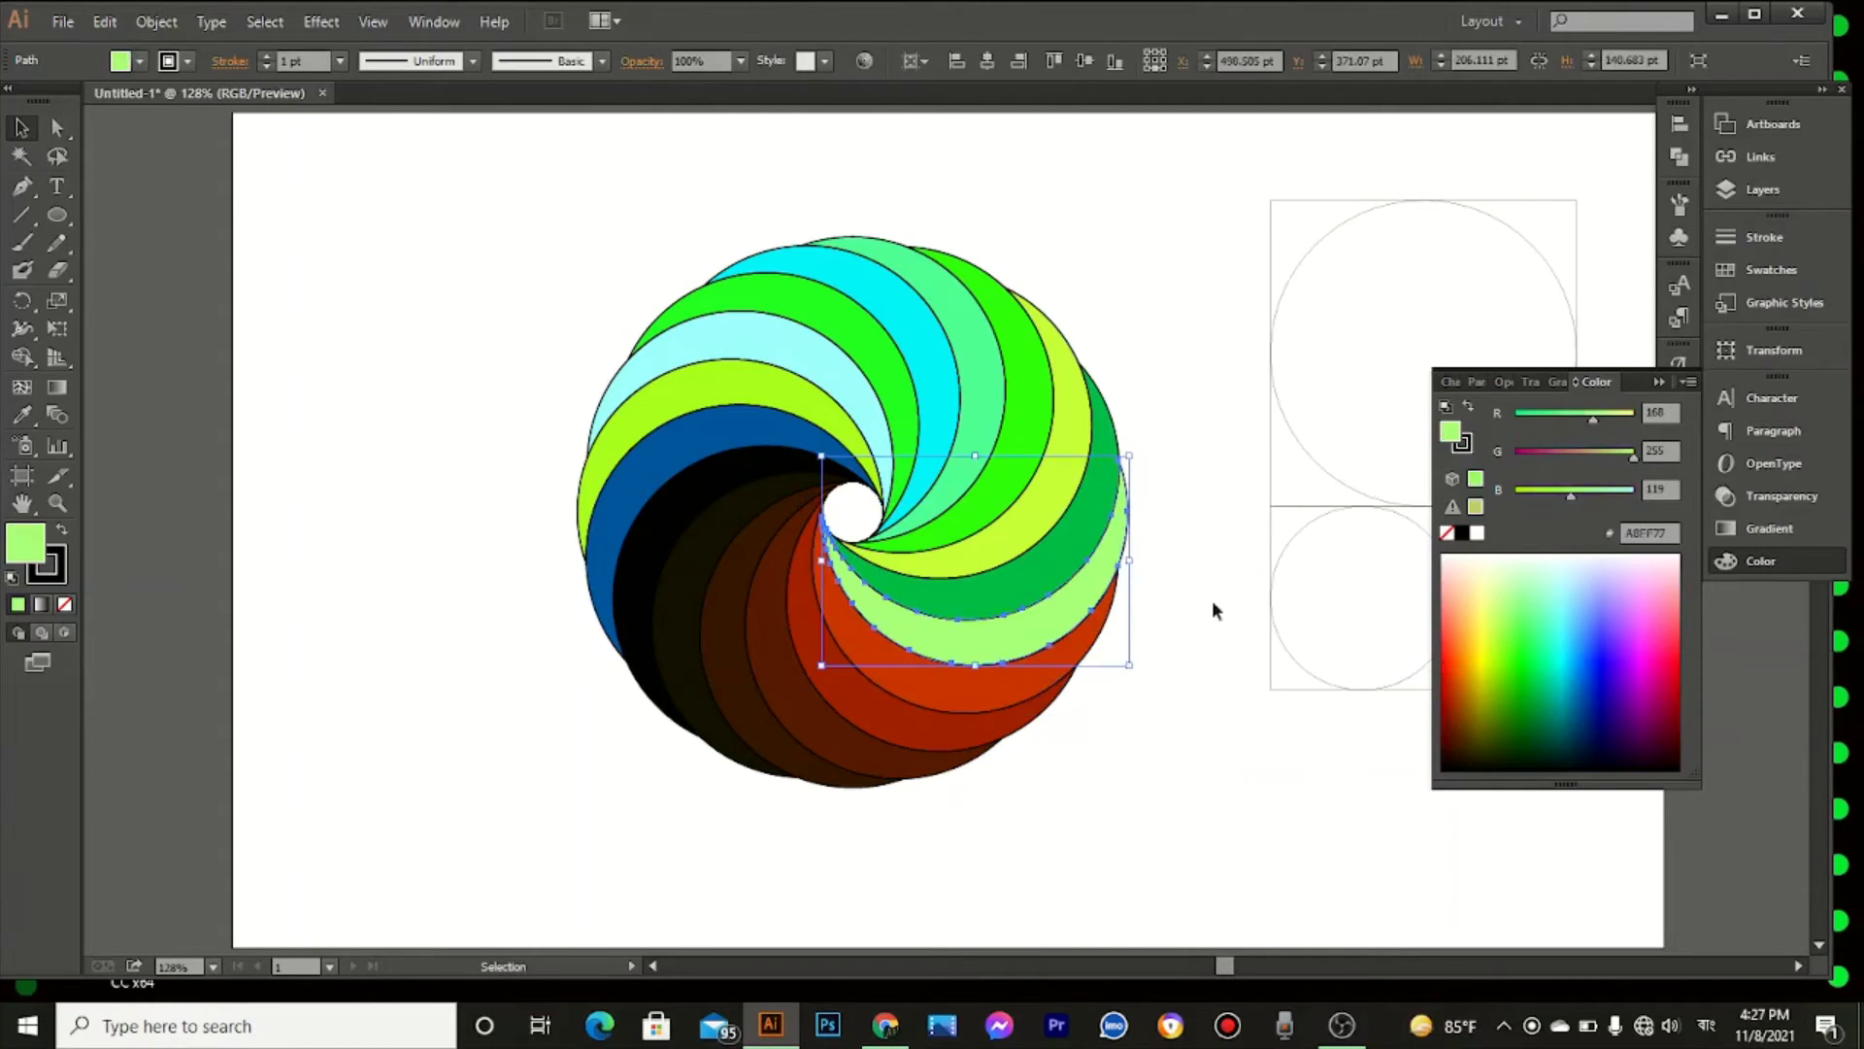
click(1470, 657)
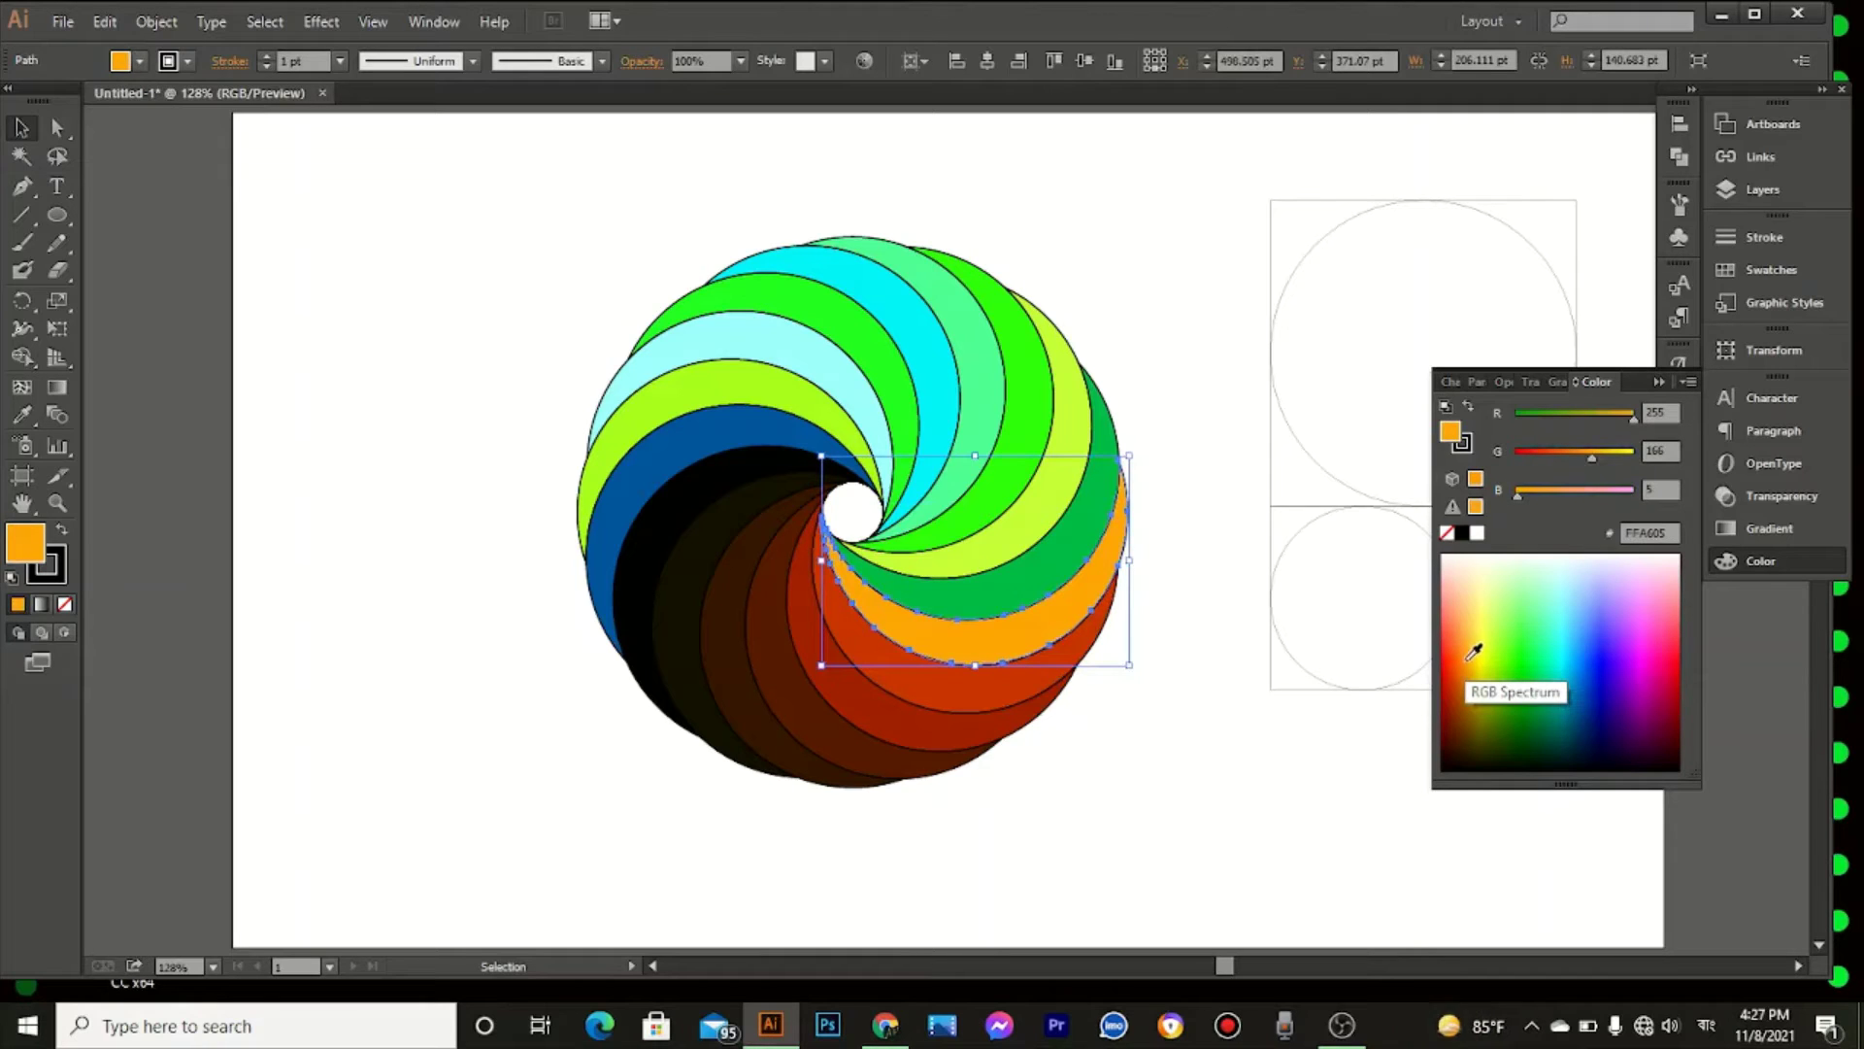
click(1456, 661)
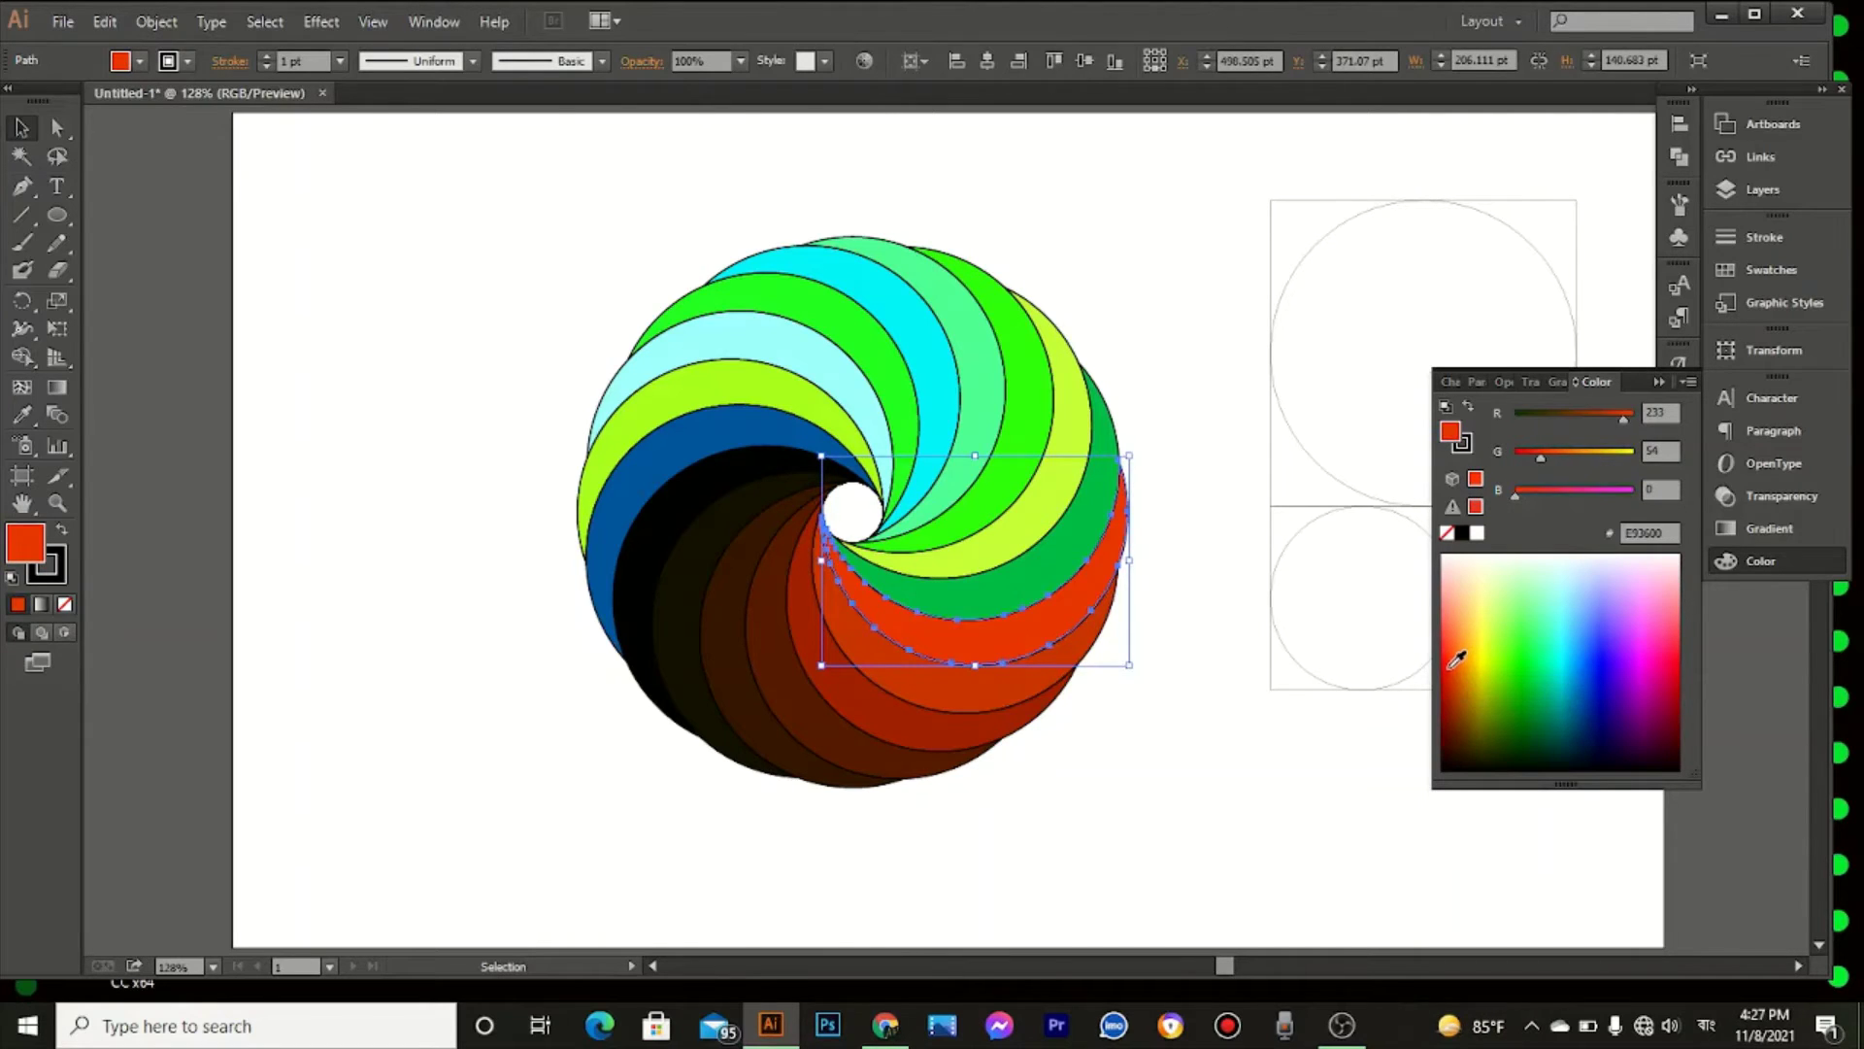
click(1456, 650)
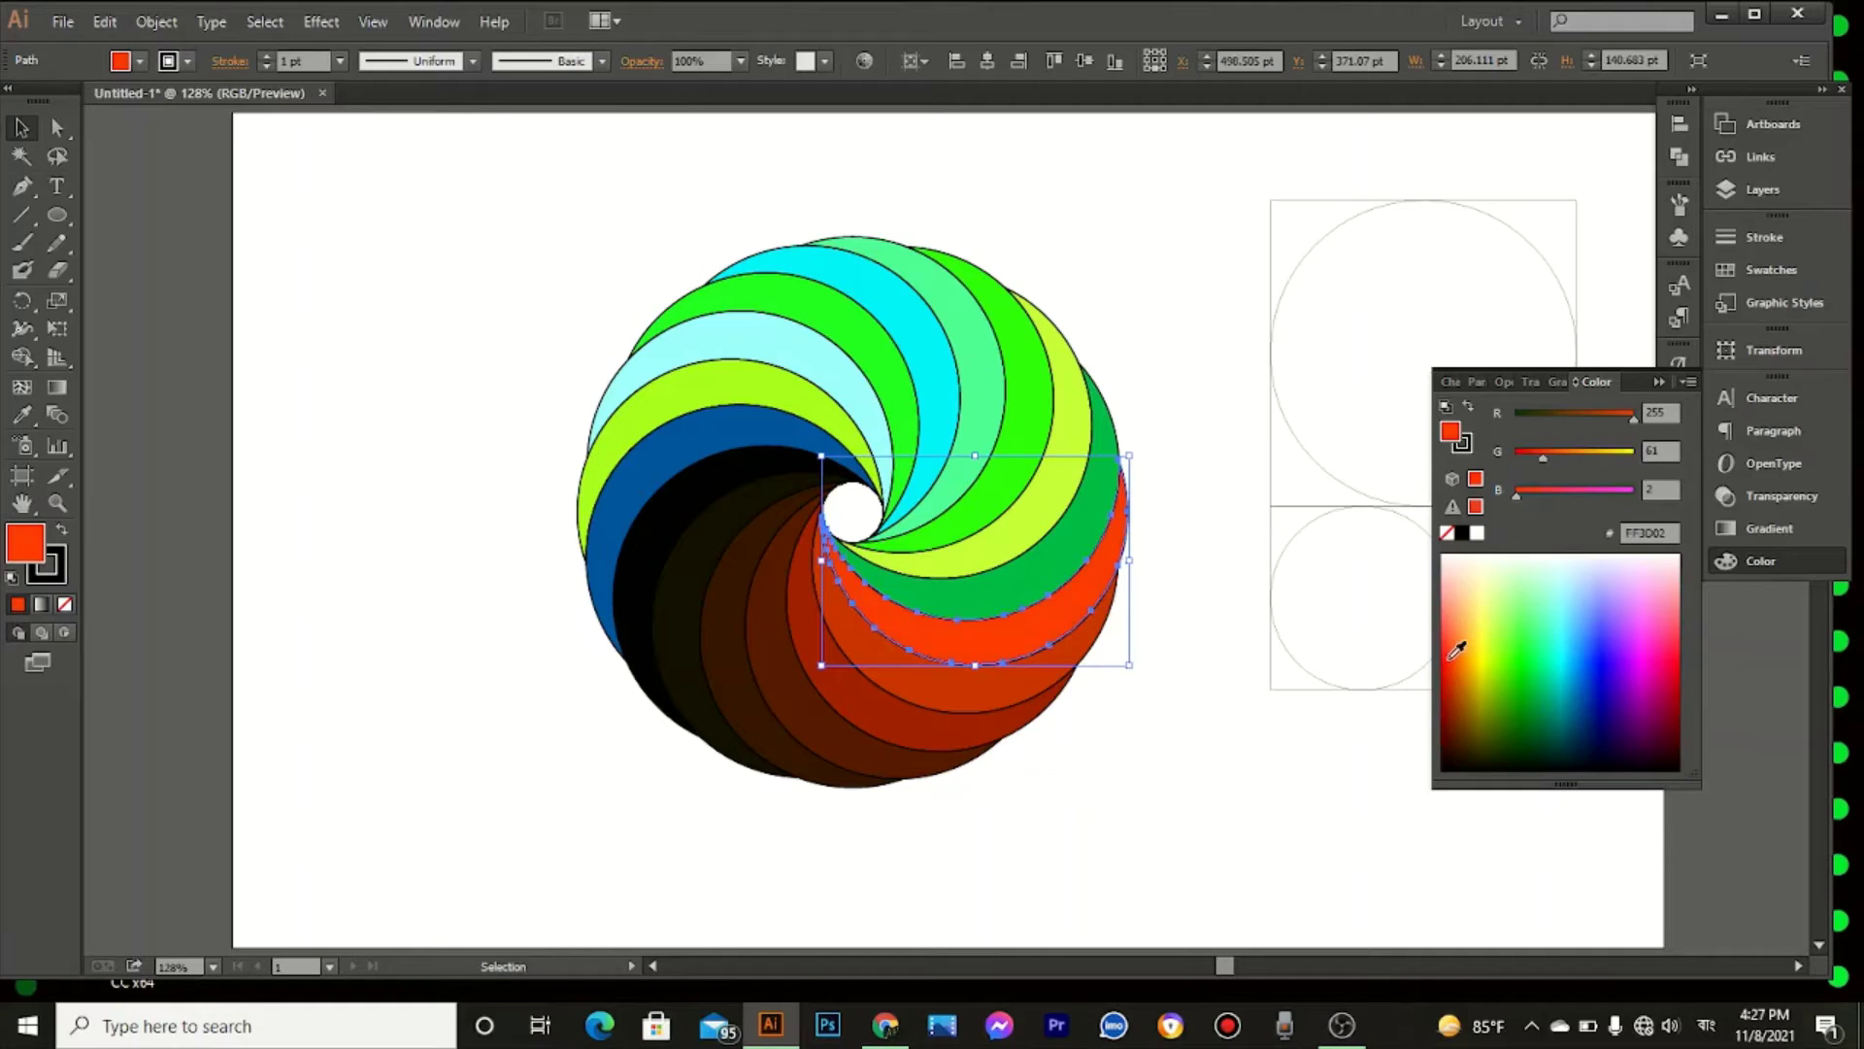
click(1208, 660)
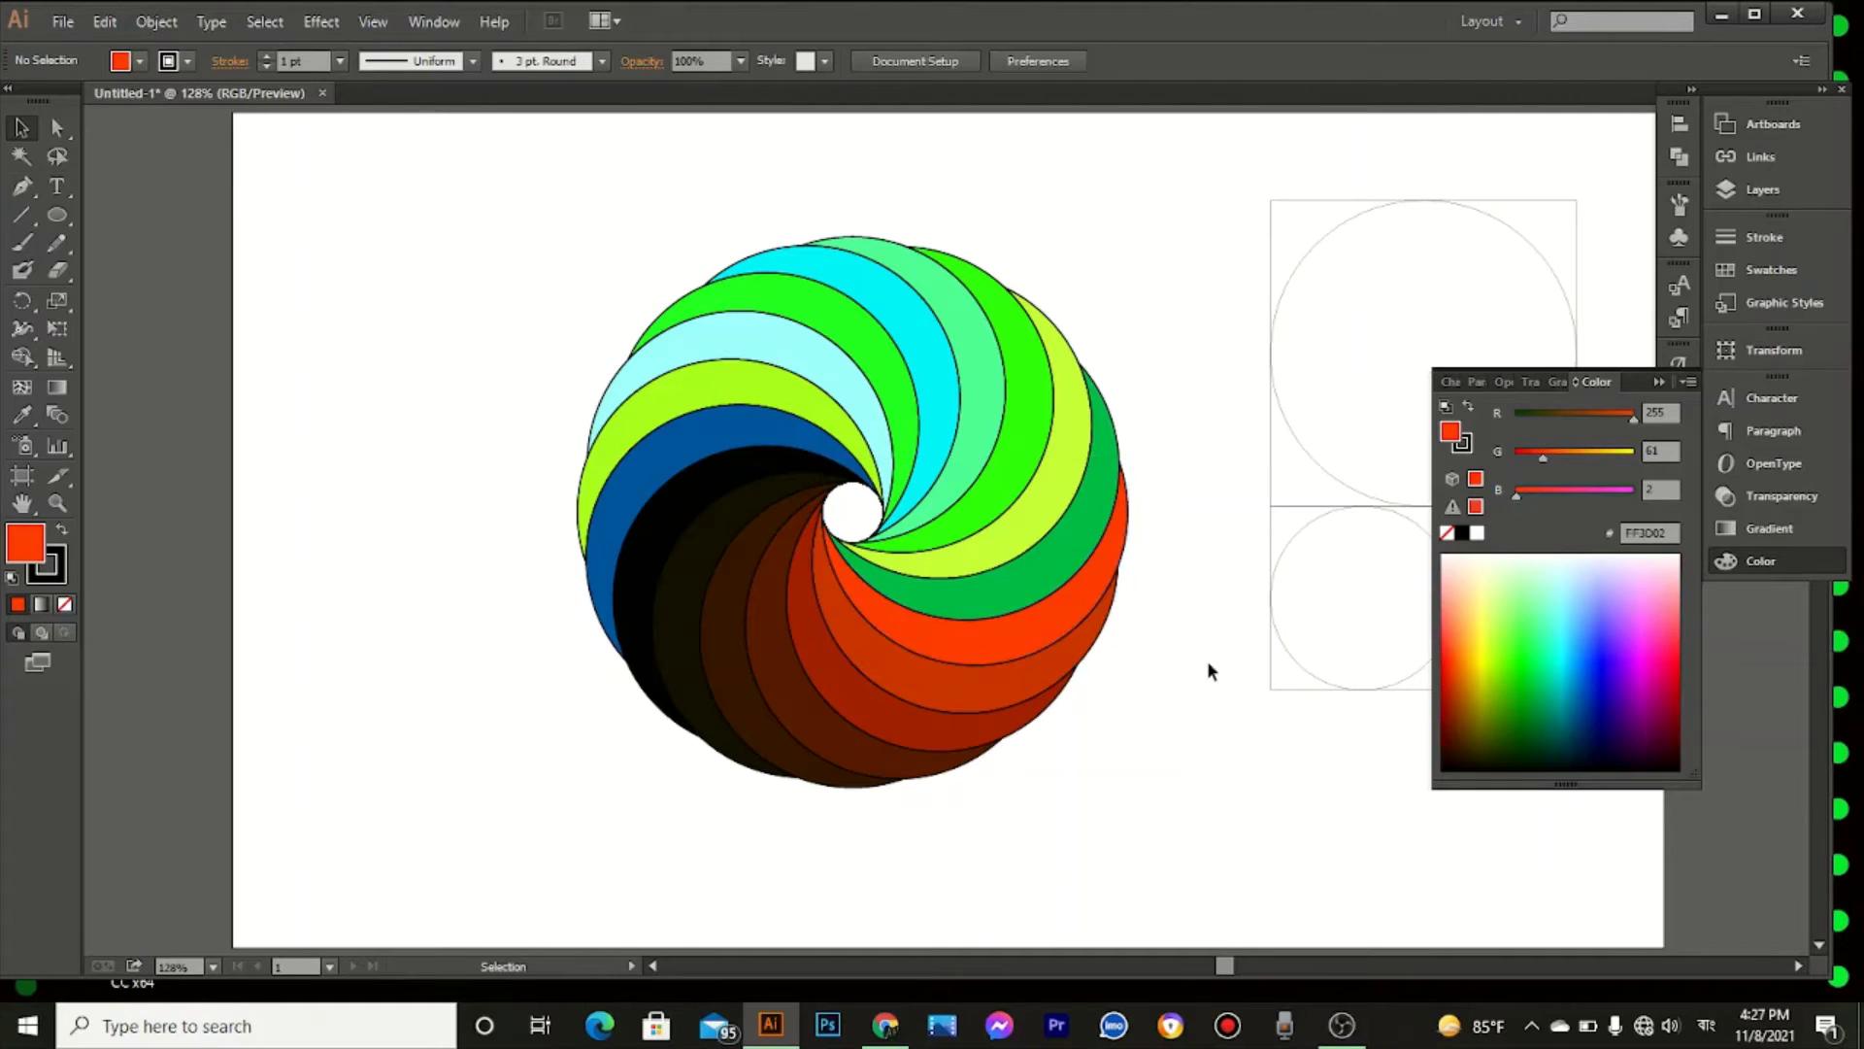
Step: Refill the dark green crescent orange FF6218 and the yellow-green crescent beside it lighter orange FF7330
click(1049, 563)
click(1463, 631)
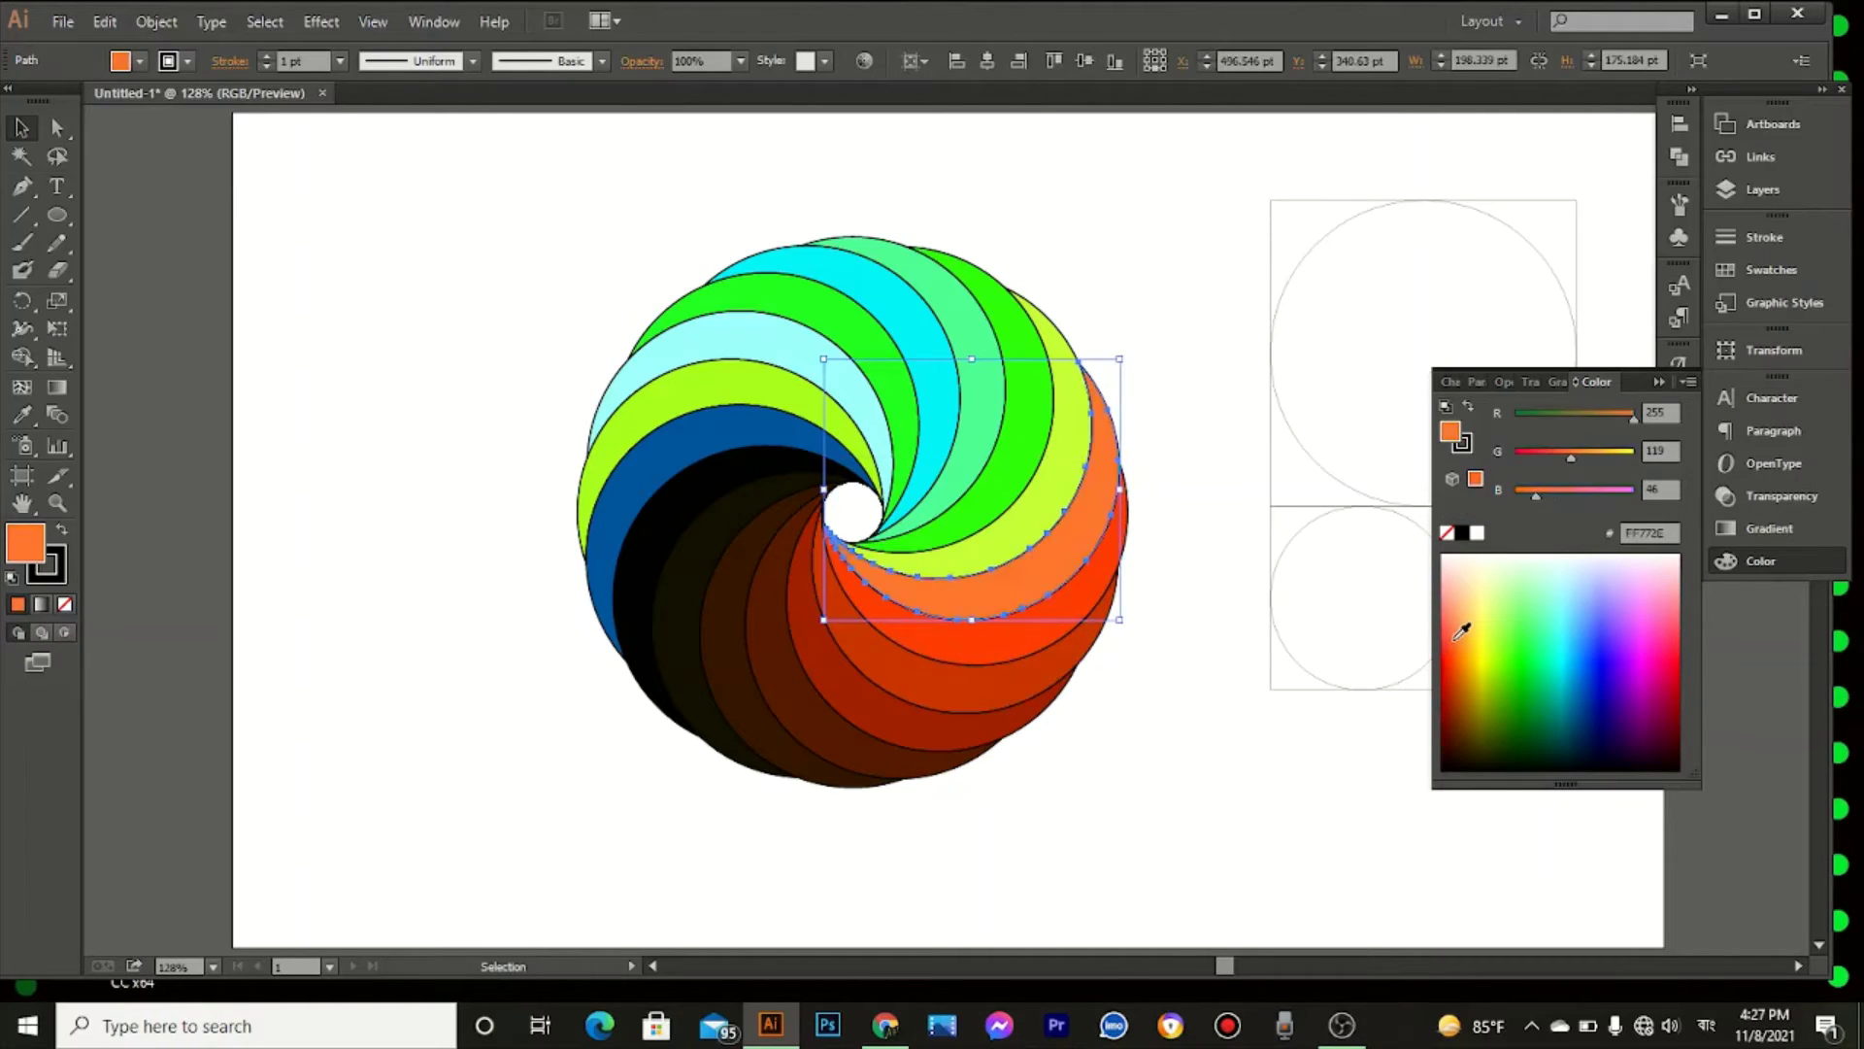
click(1462, 640)
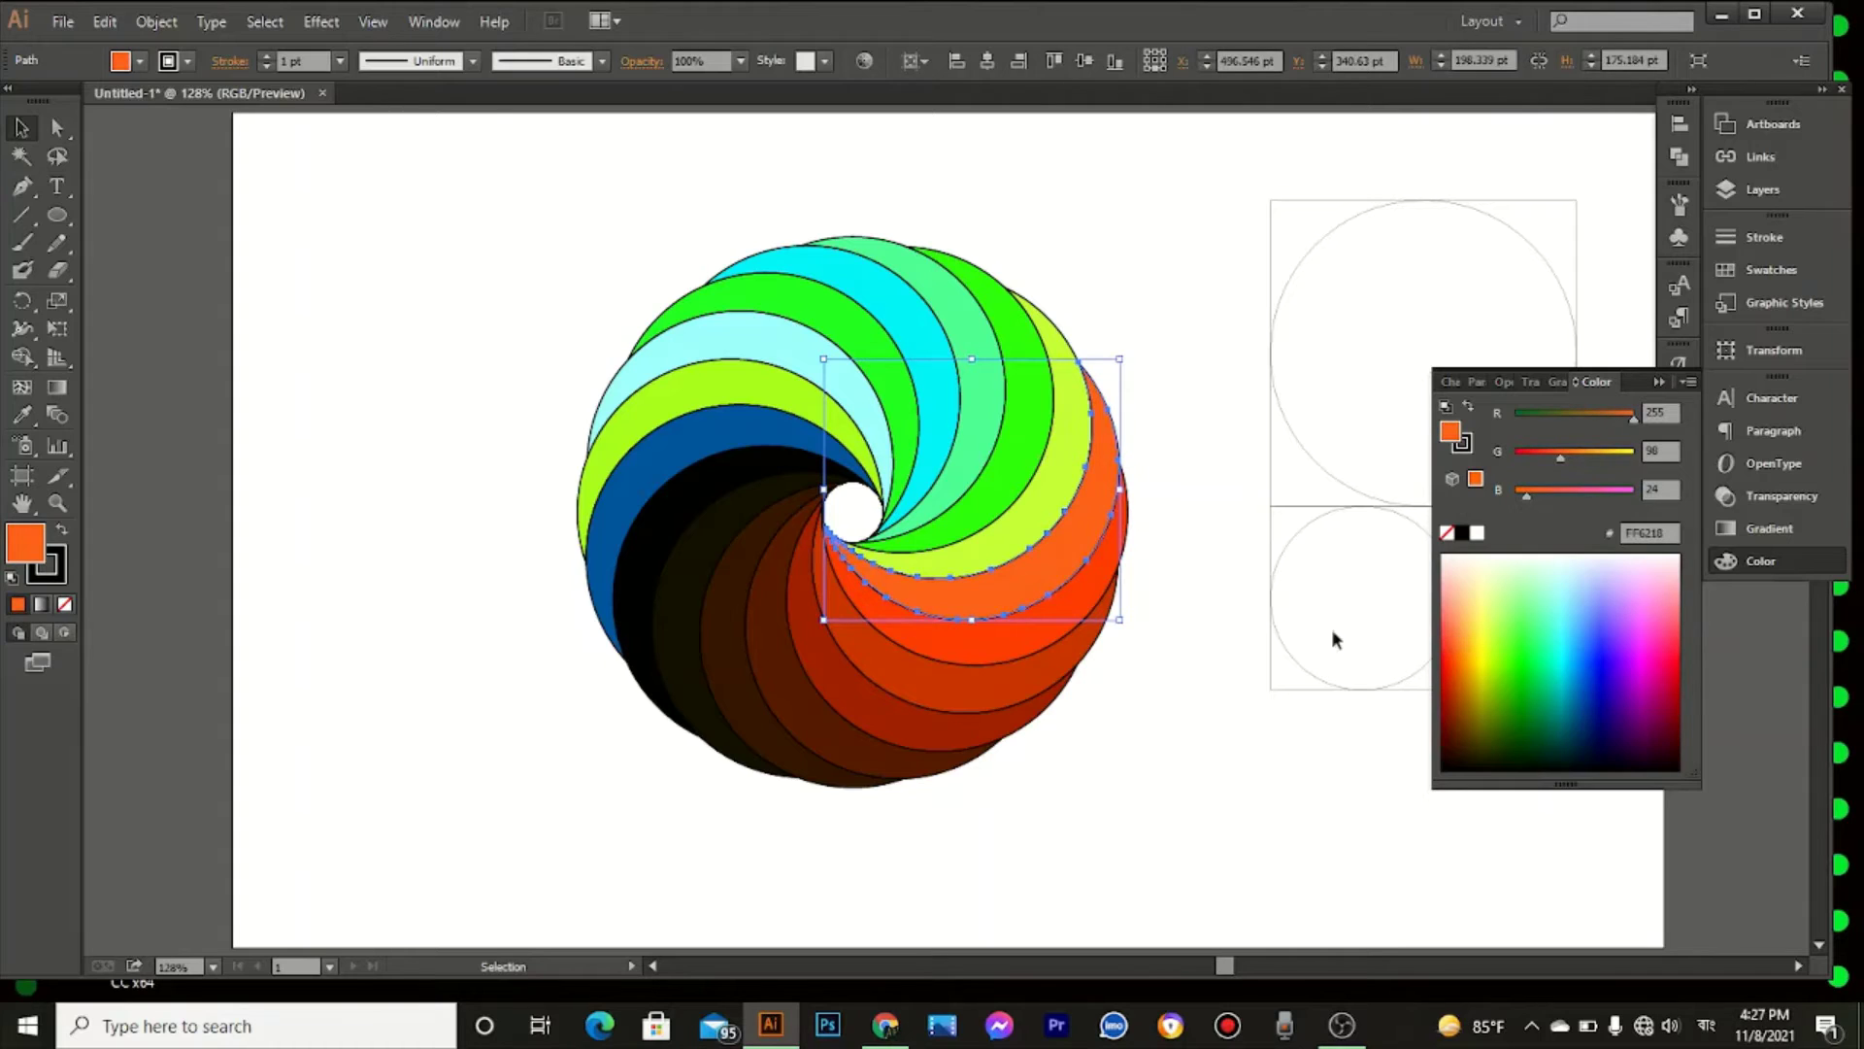
click(1191, 613)
click(1048, 497)
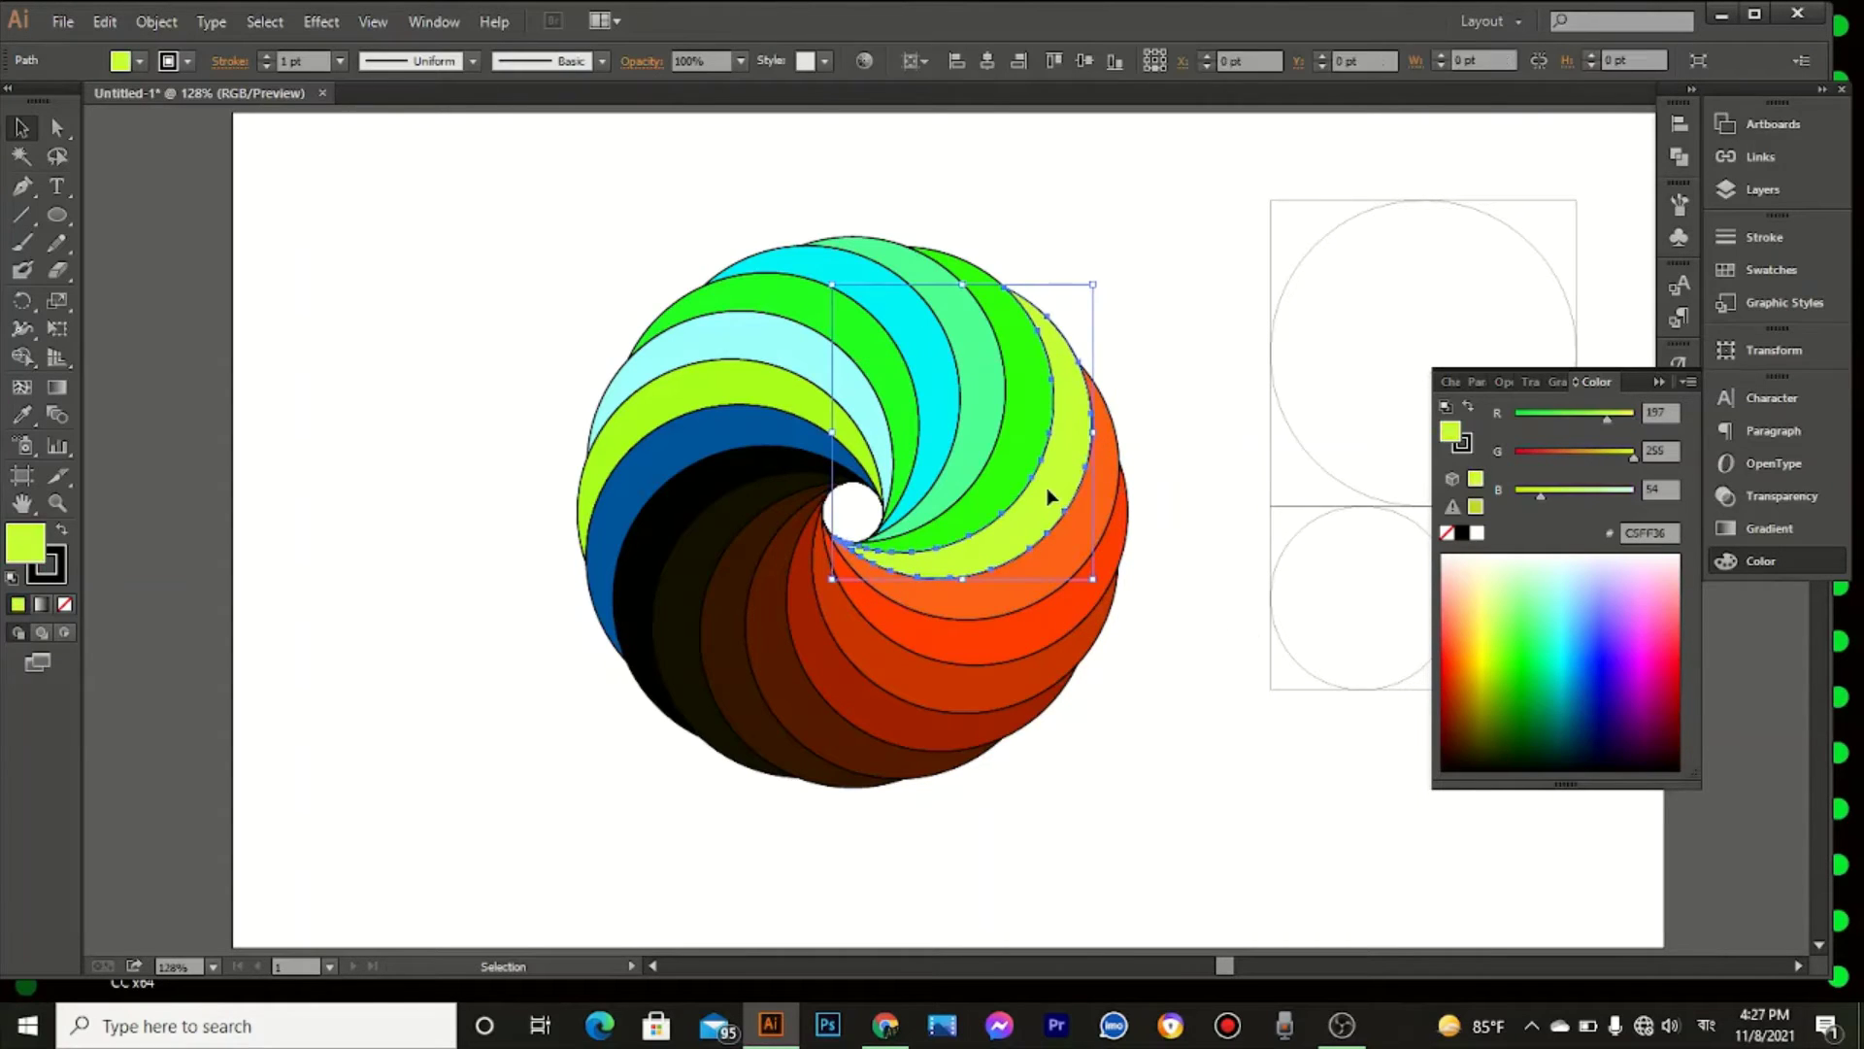
click(1456, 627)
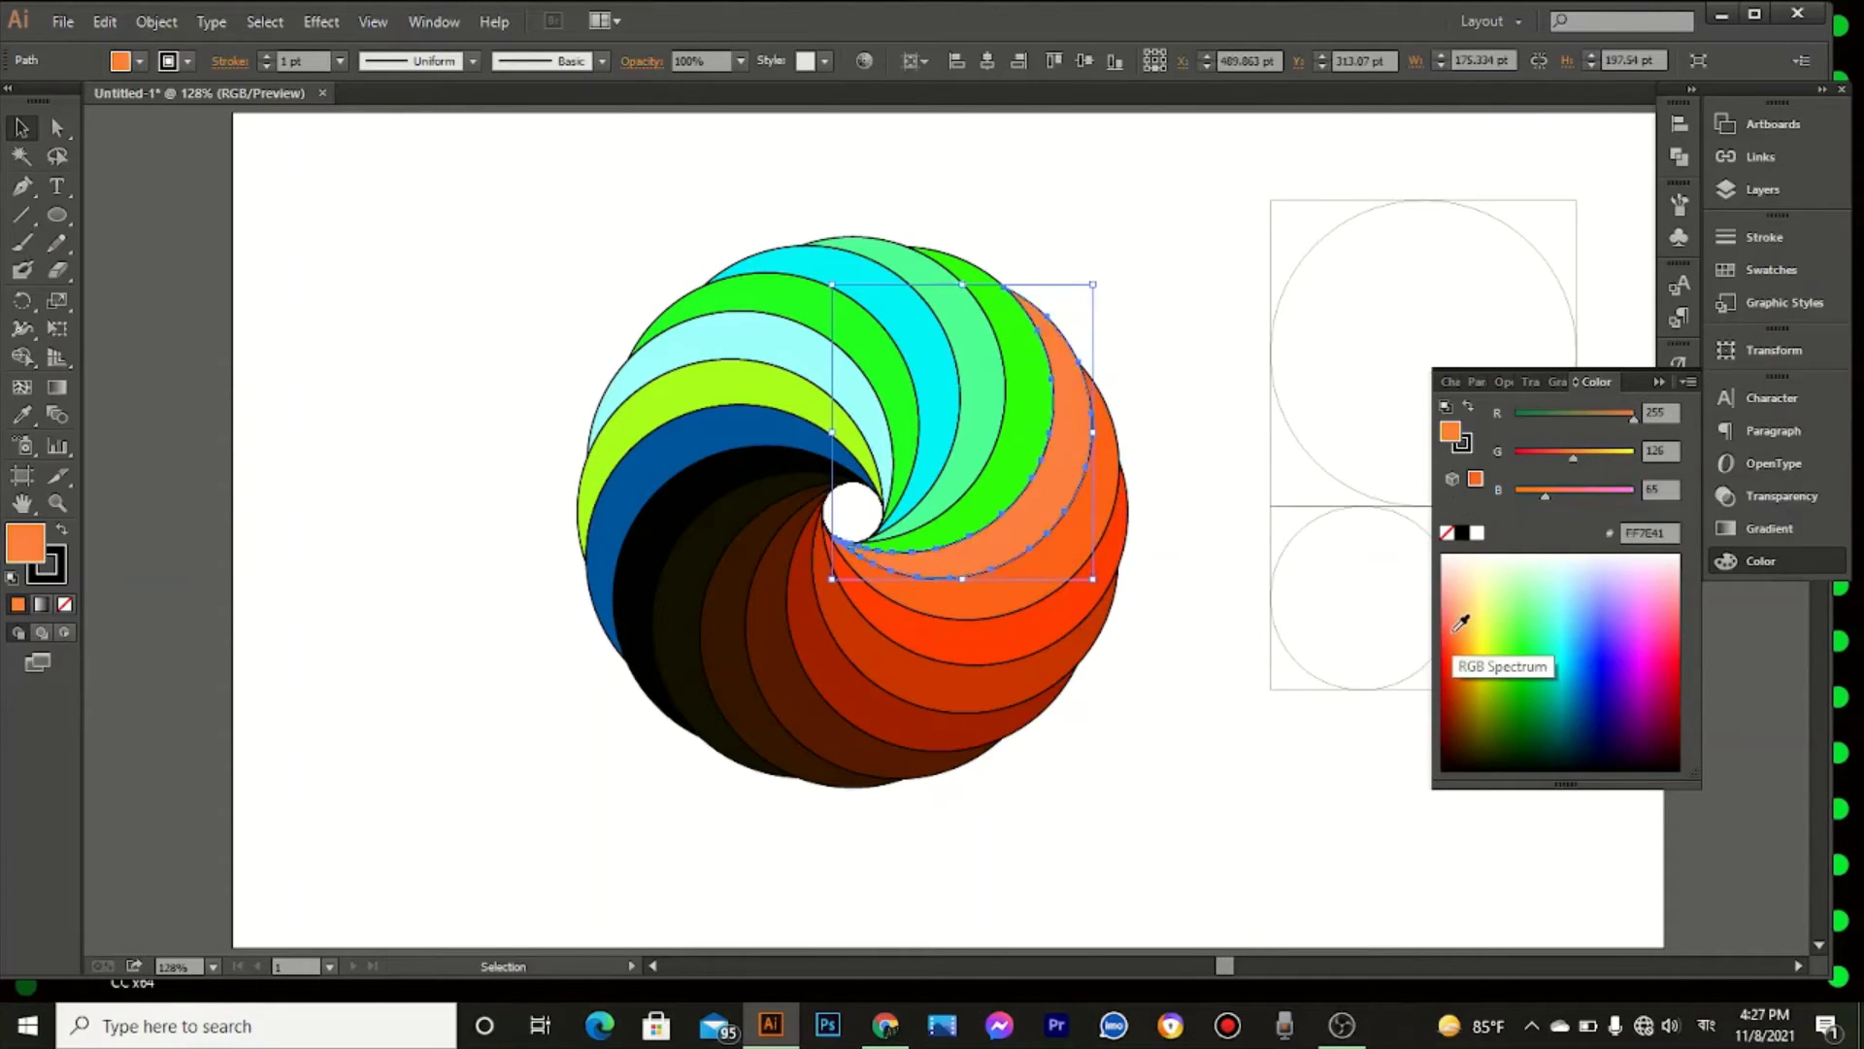
click(1458, 635)
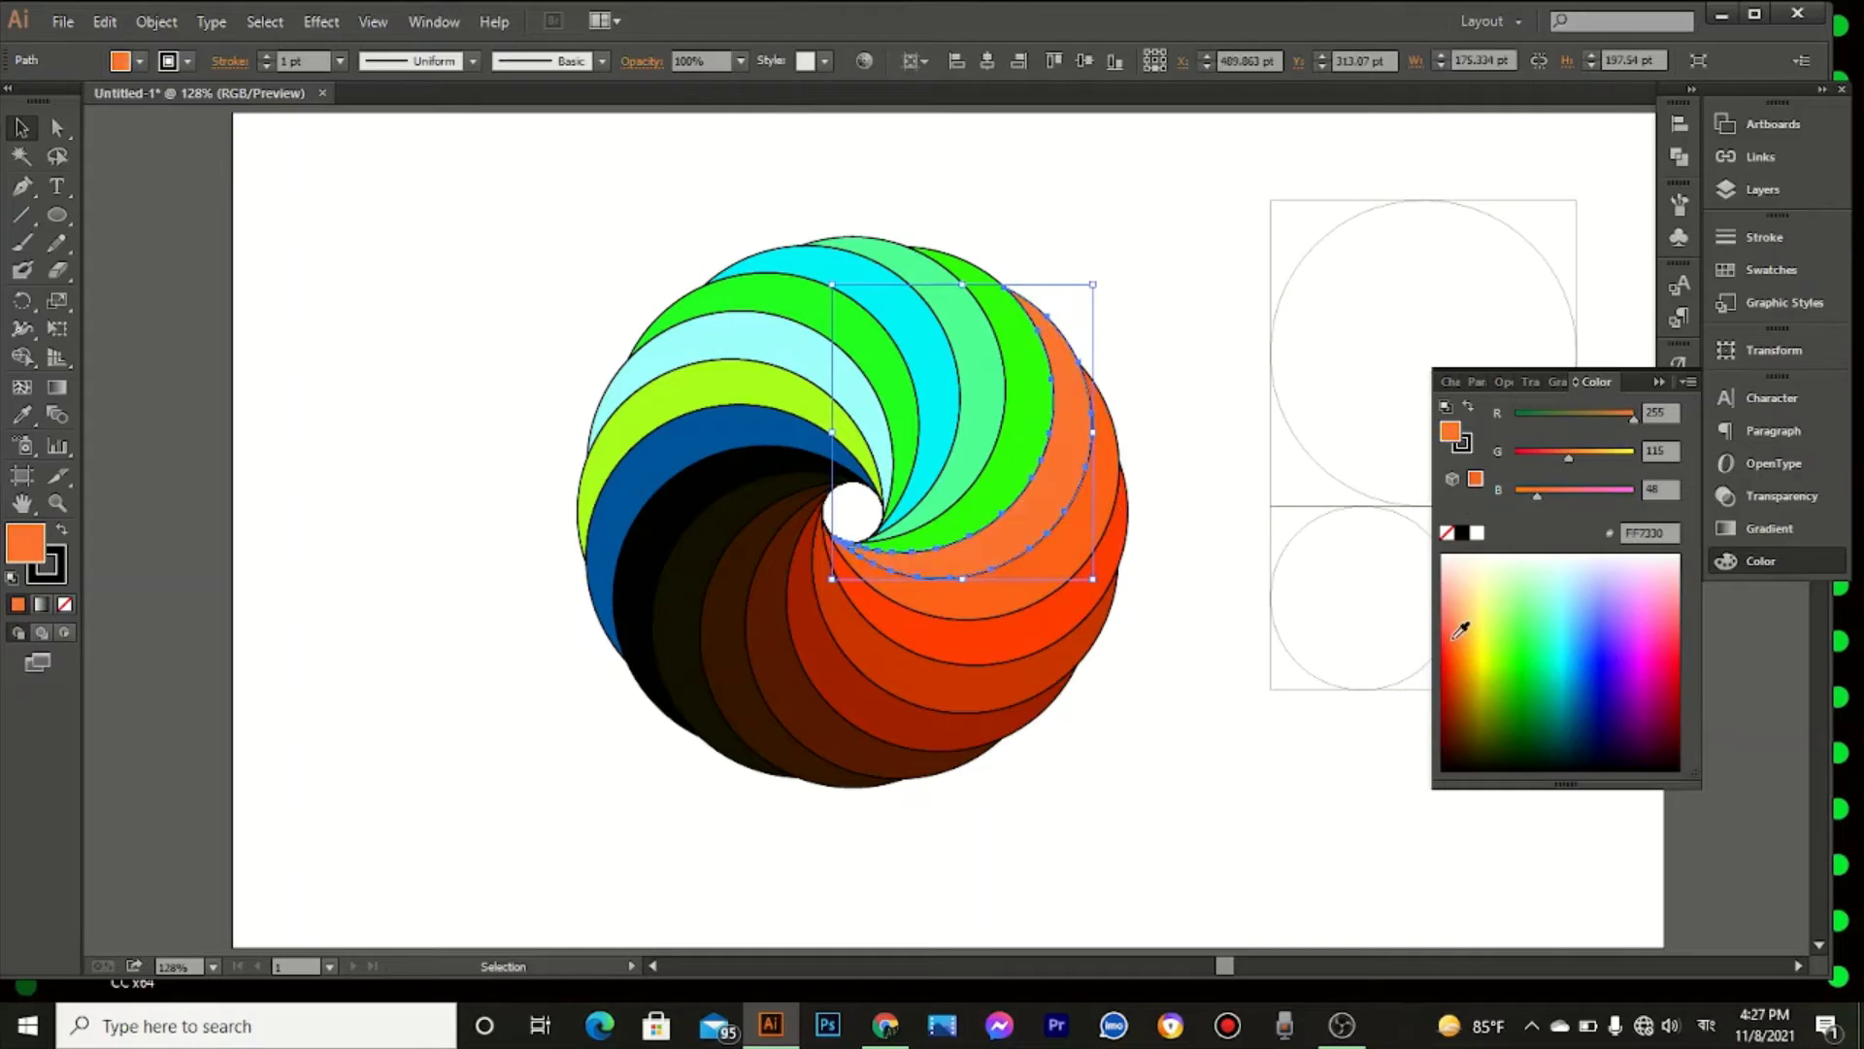
click(1215, 597)
Step: Refill the bright green crescent between the light orange and sea-green ones salmon FF635E
click(1017, 450)
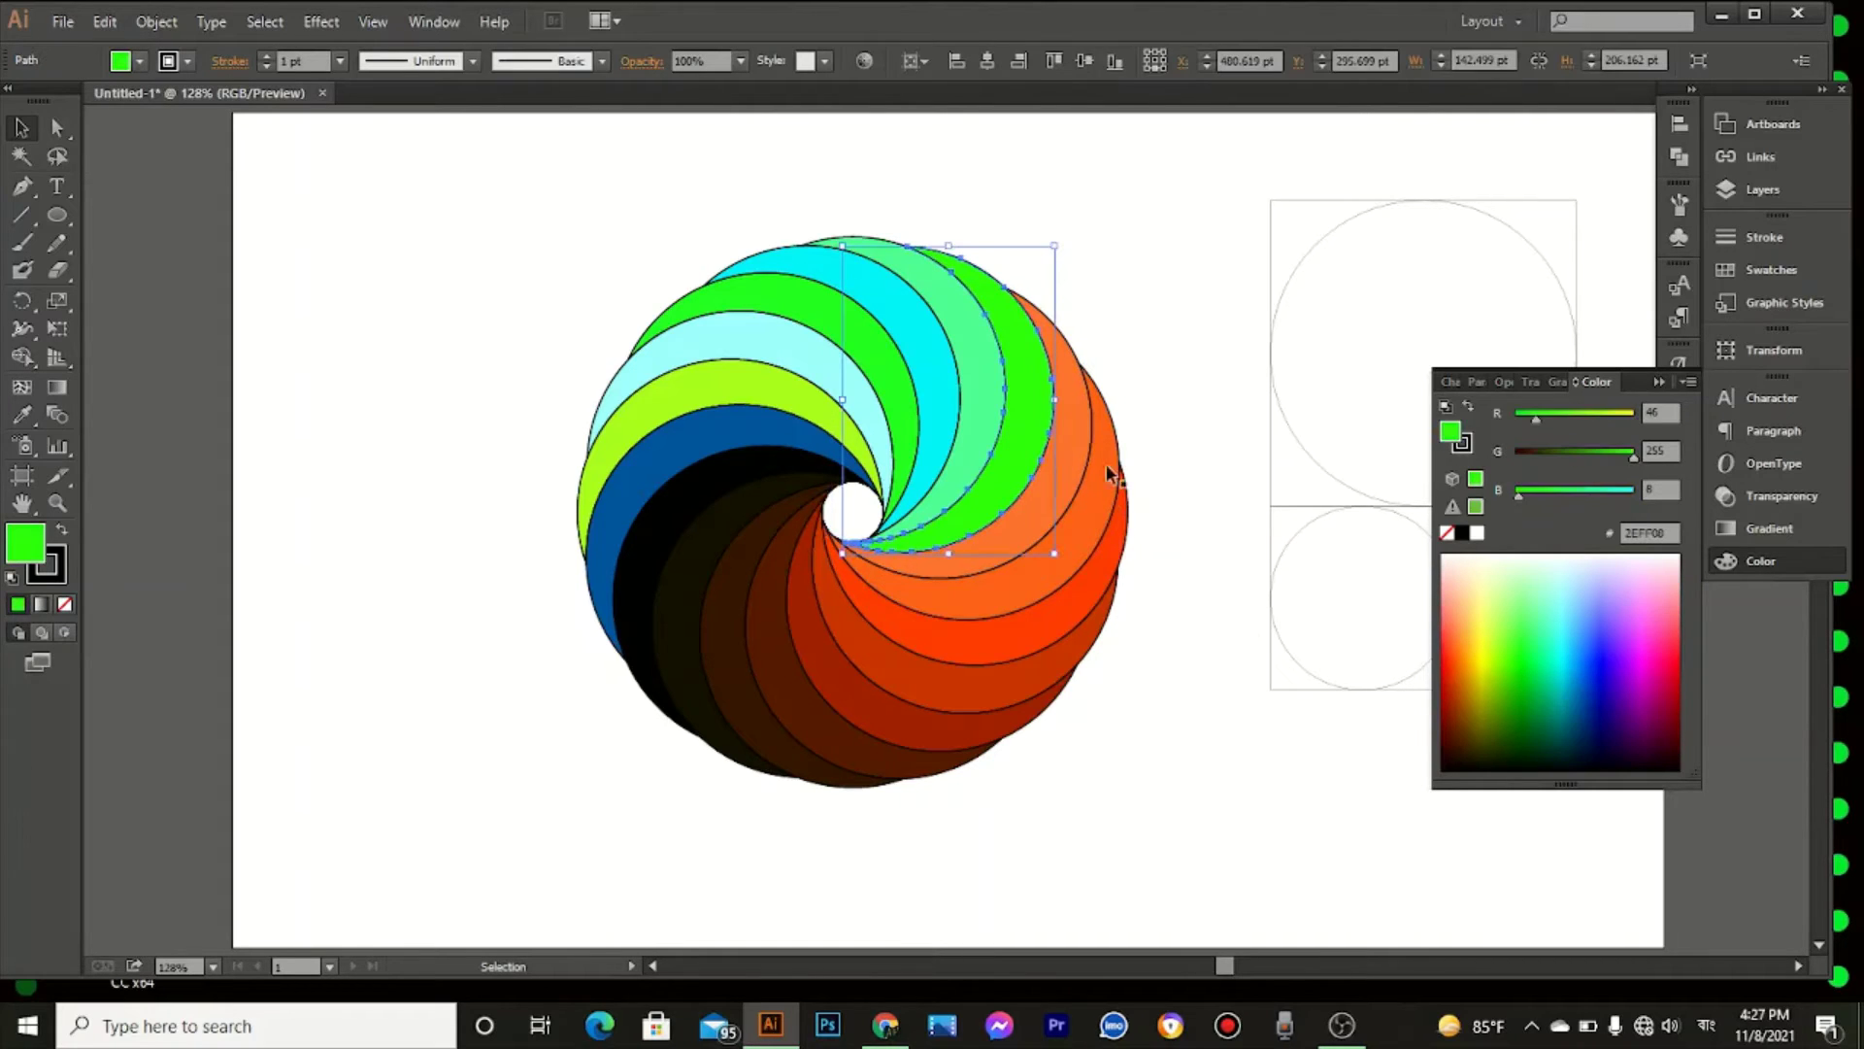
click(1479, 611)
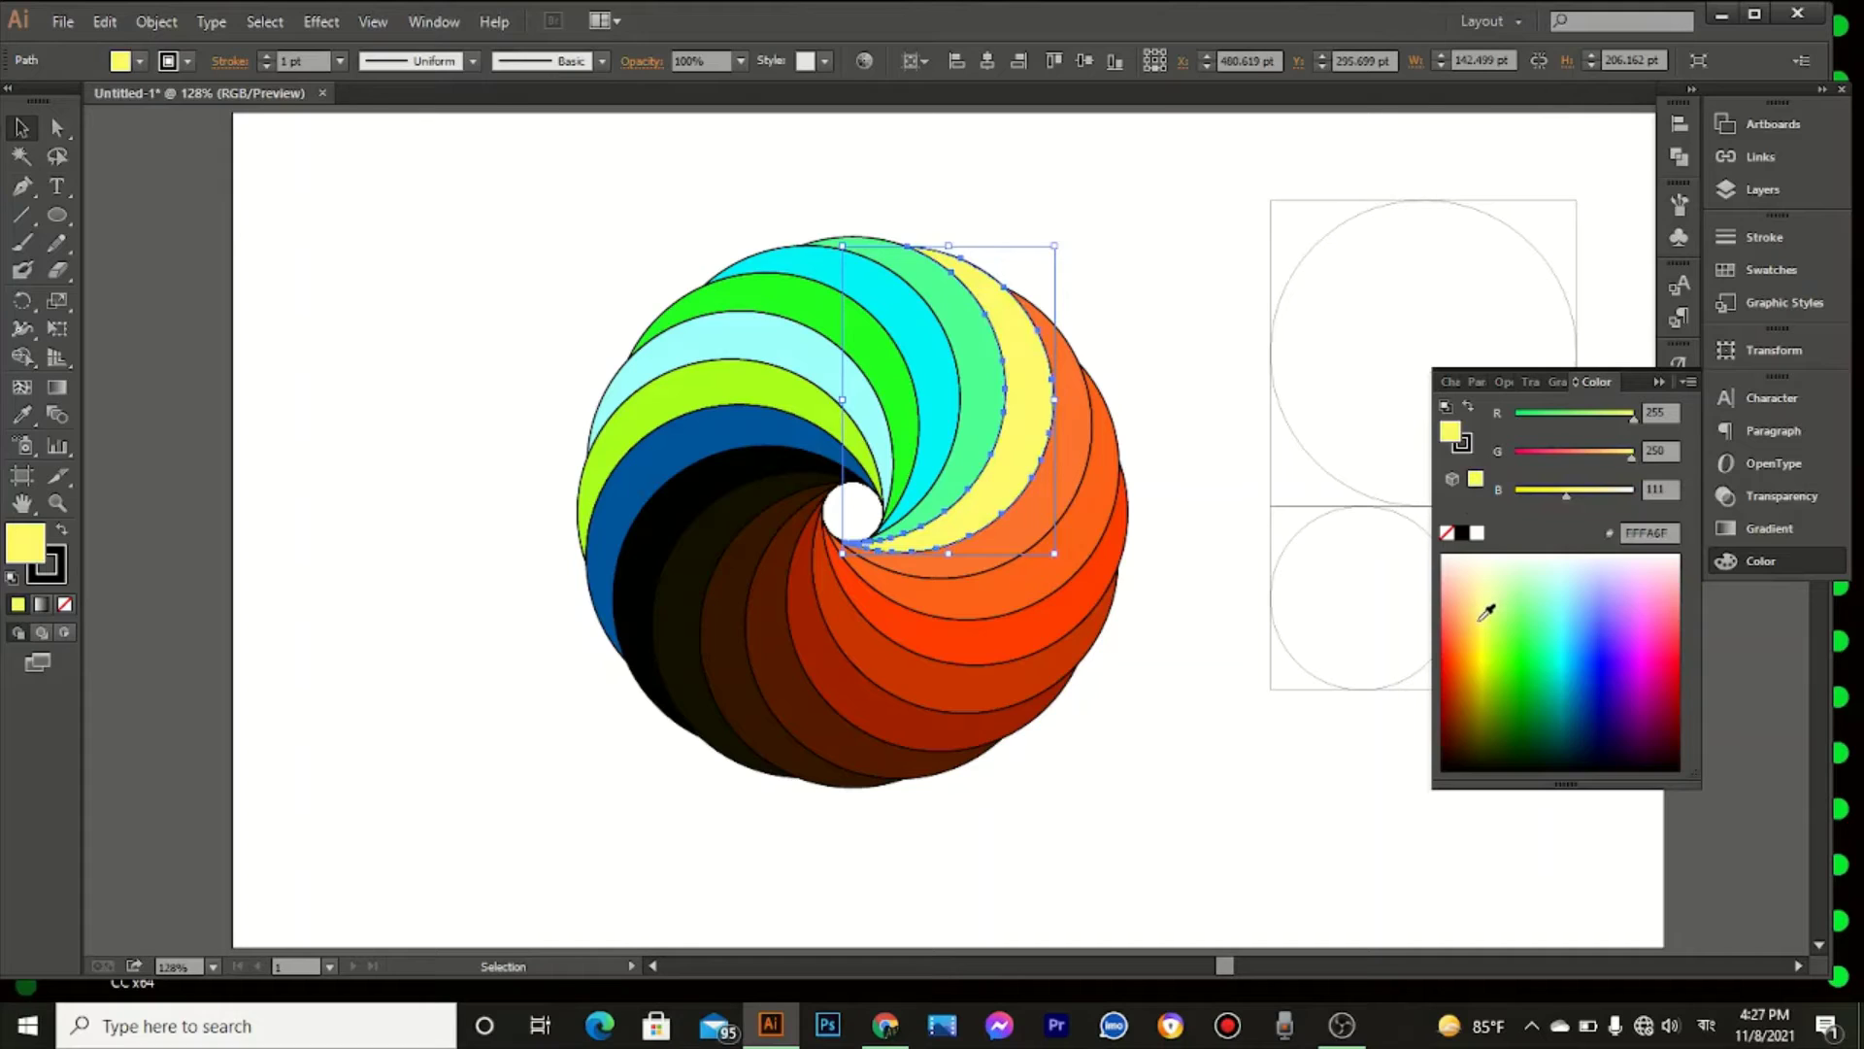
click(1480, 621)
click(1461, 619)
click(1450, 609)
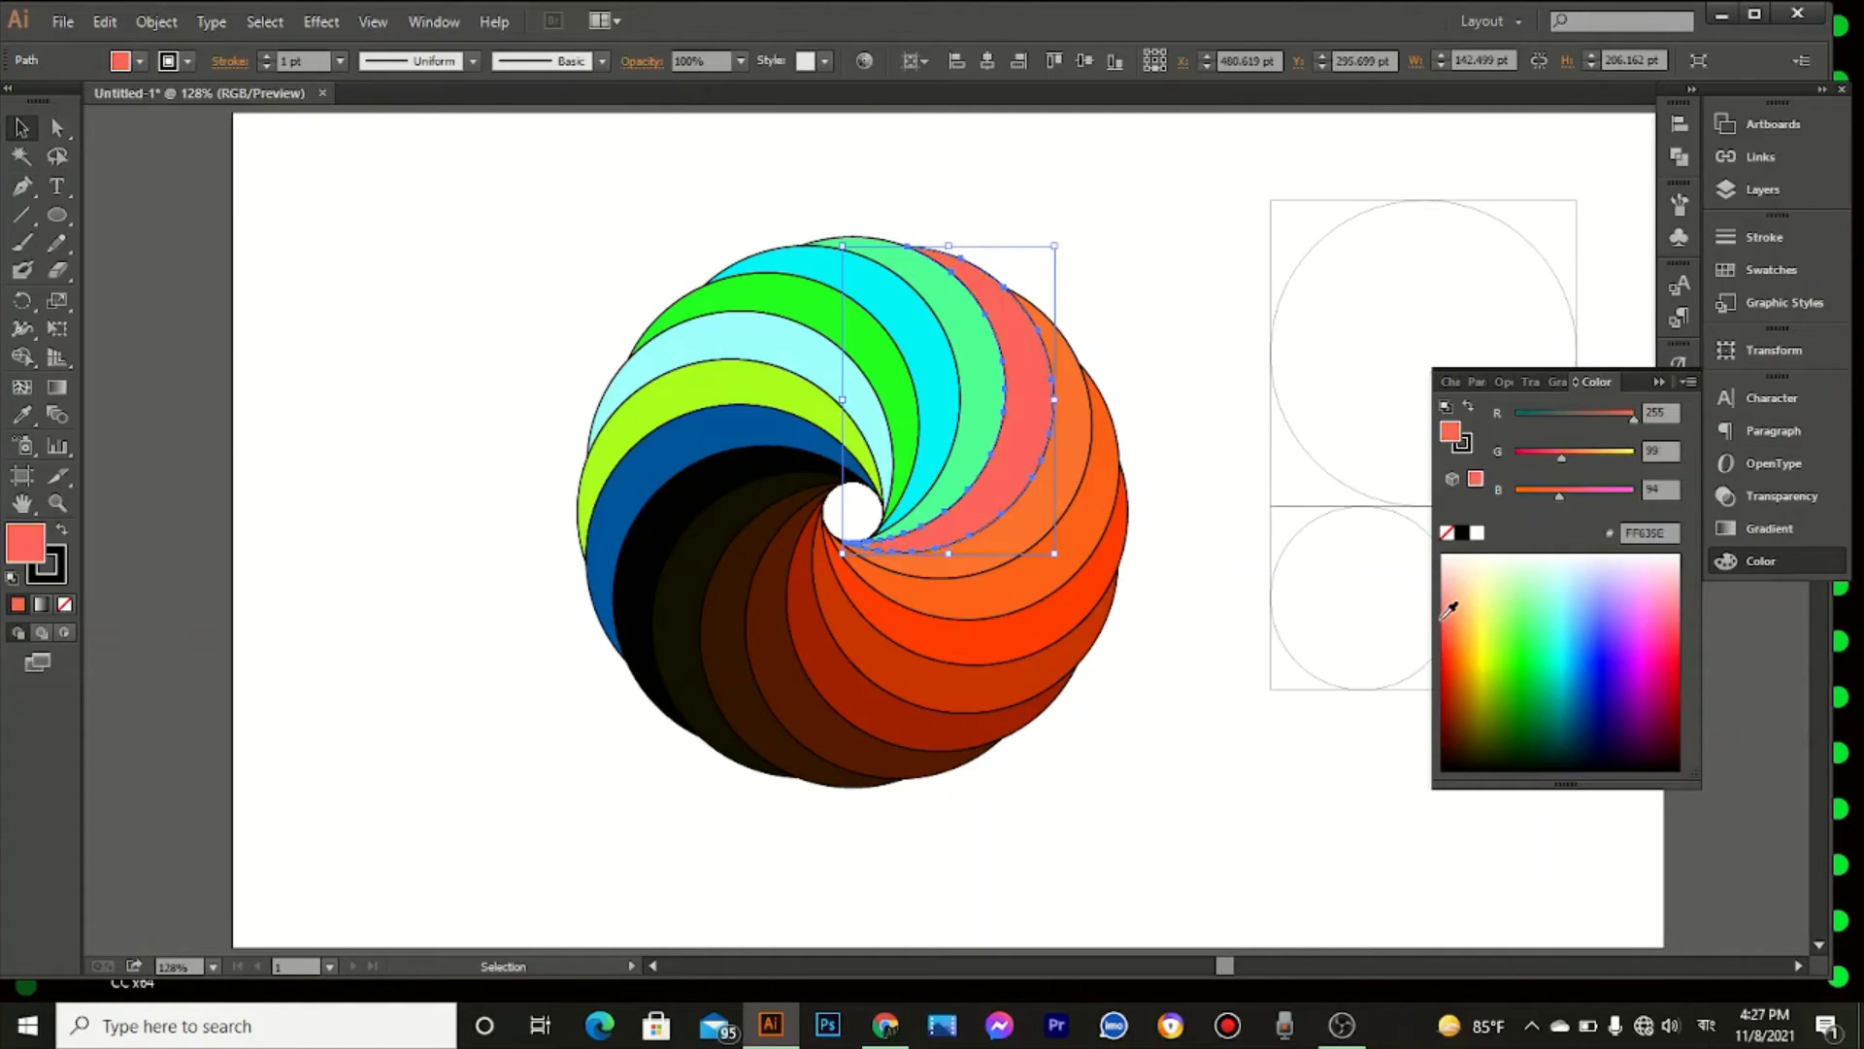
Step: Refill the salmon crescent between the light orange and sea-green ones pale orange FF9C67
click(1207, 627)
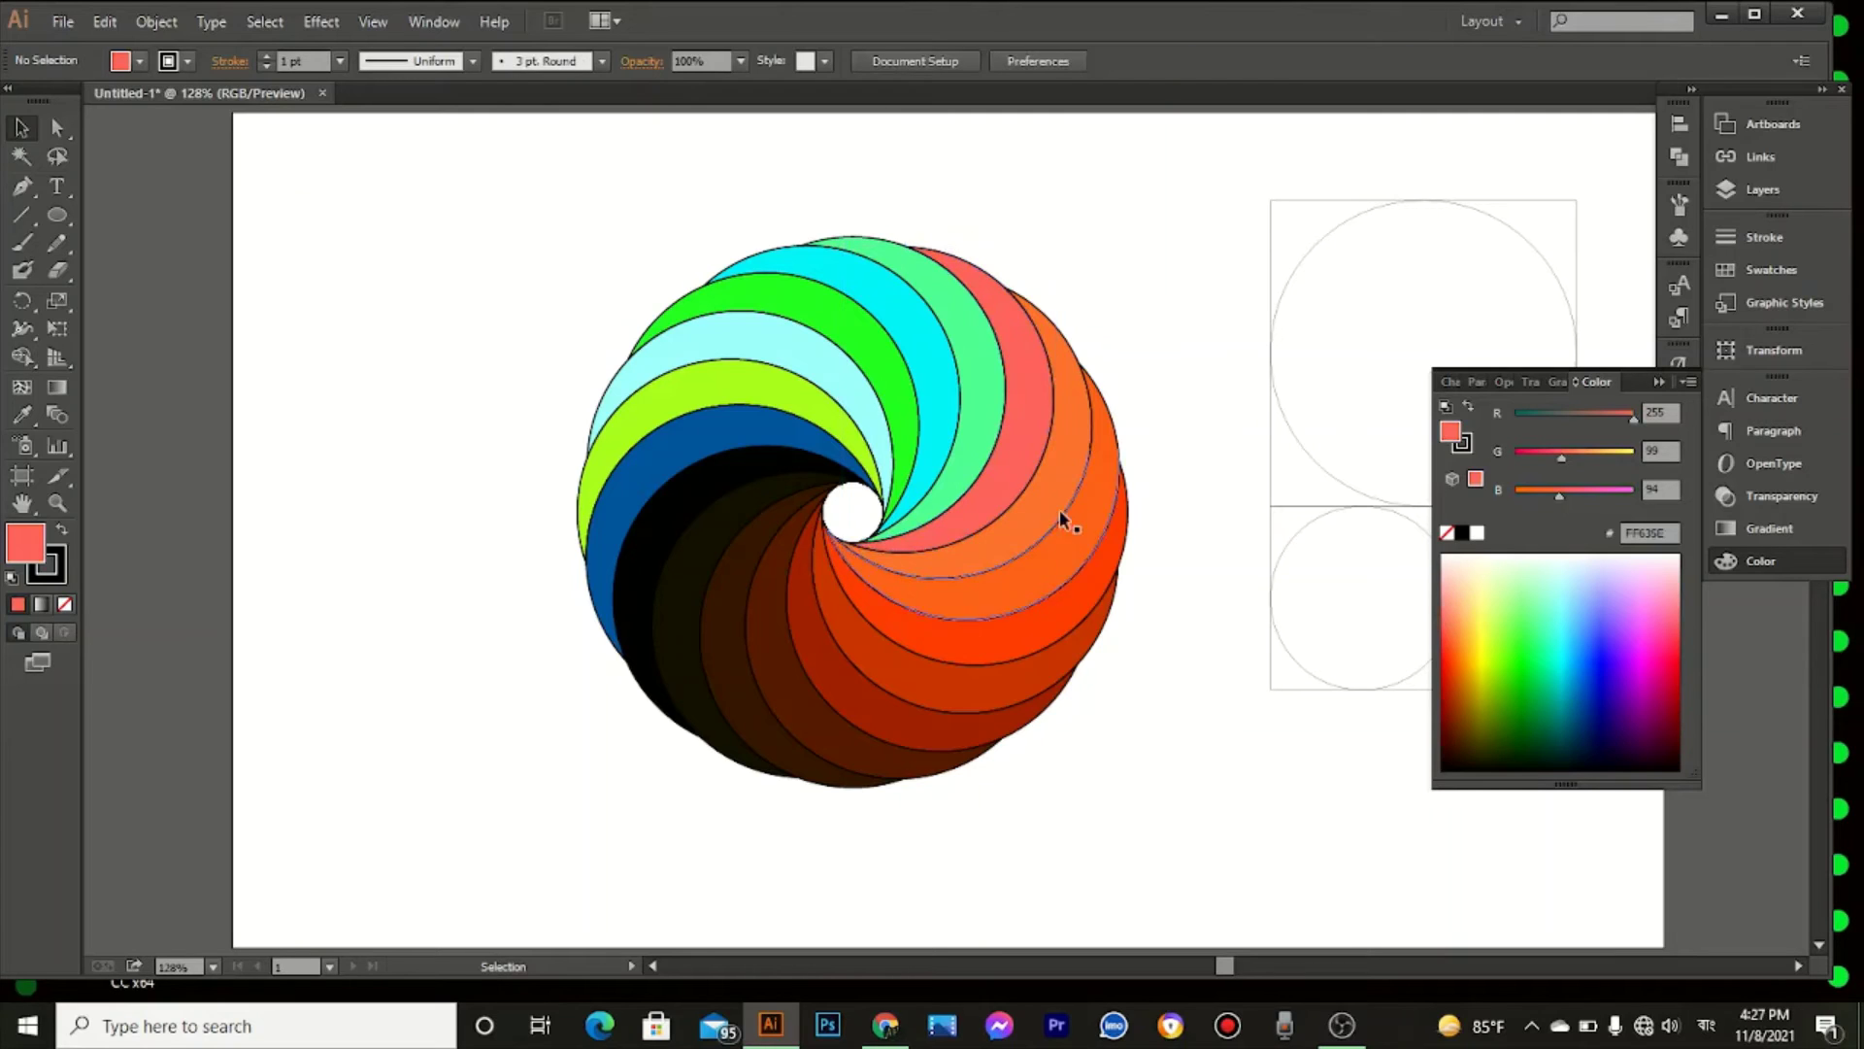
click(1010, 472)
click(1461, 607)
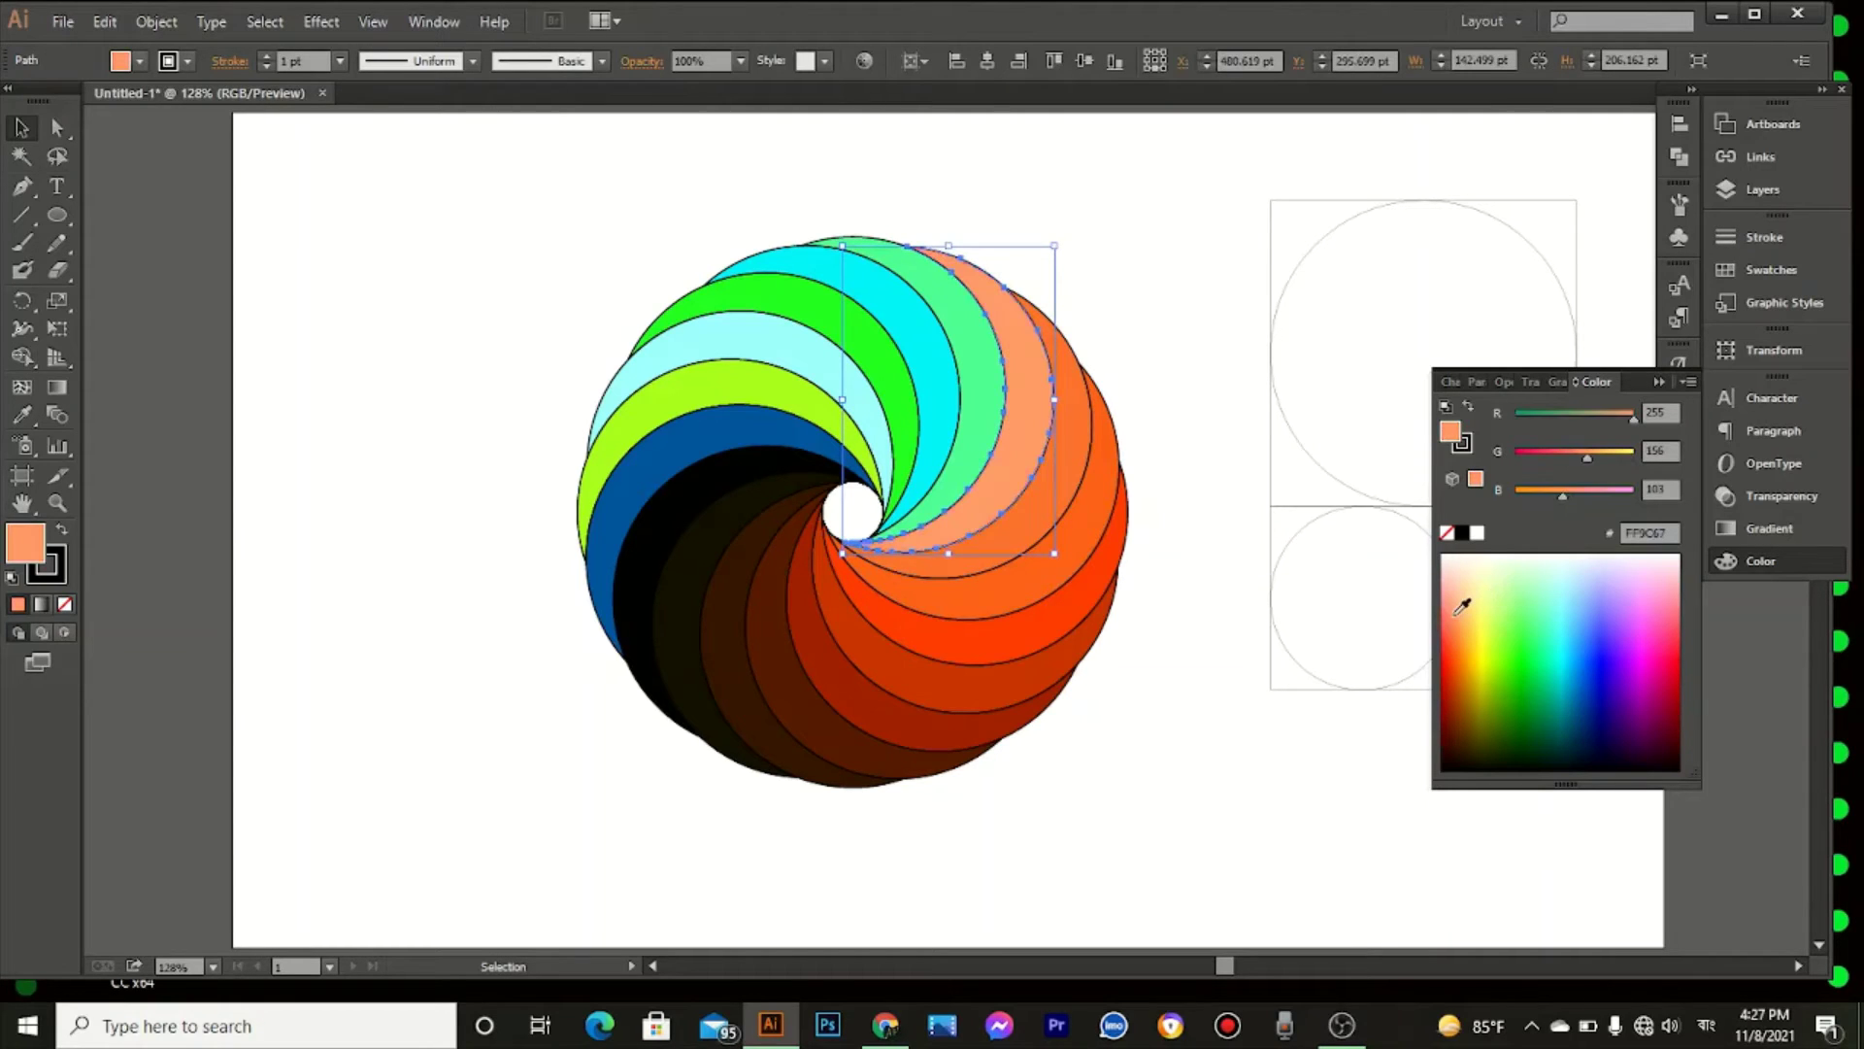
click(1171, 603)
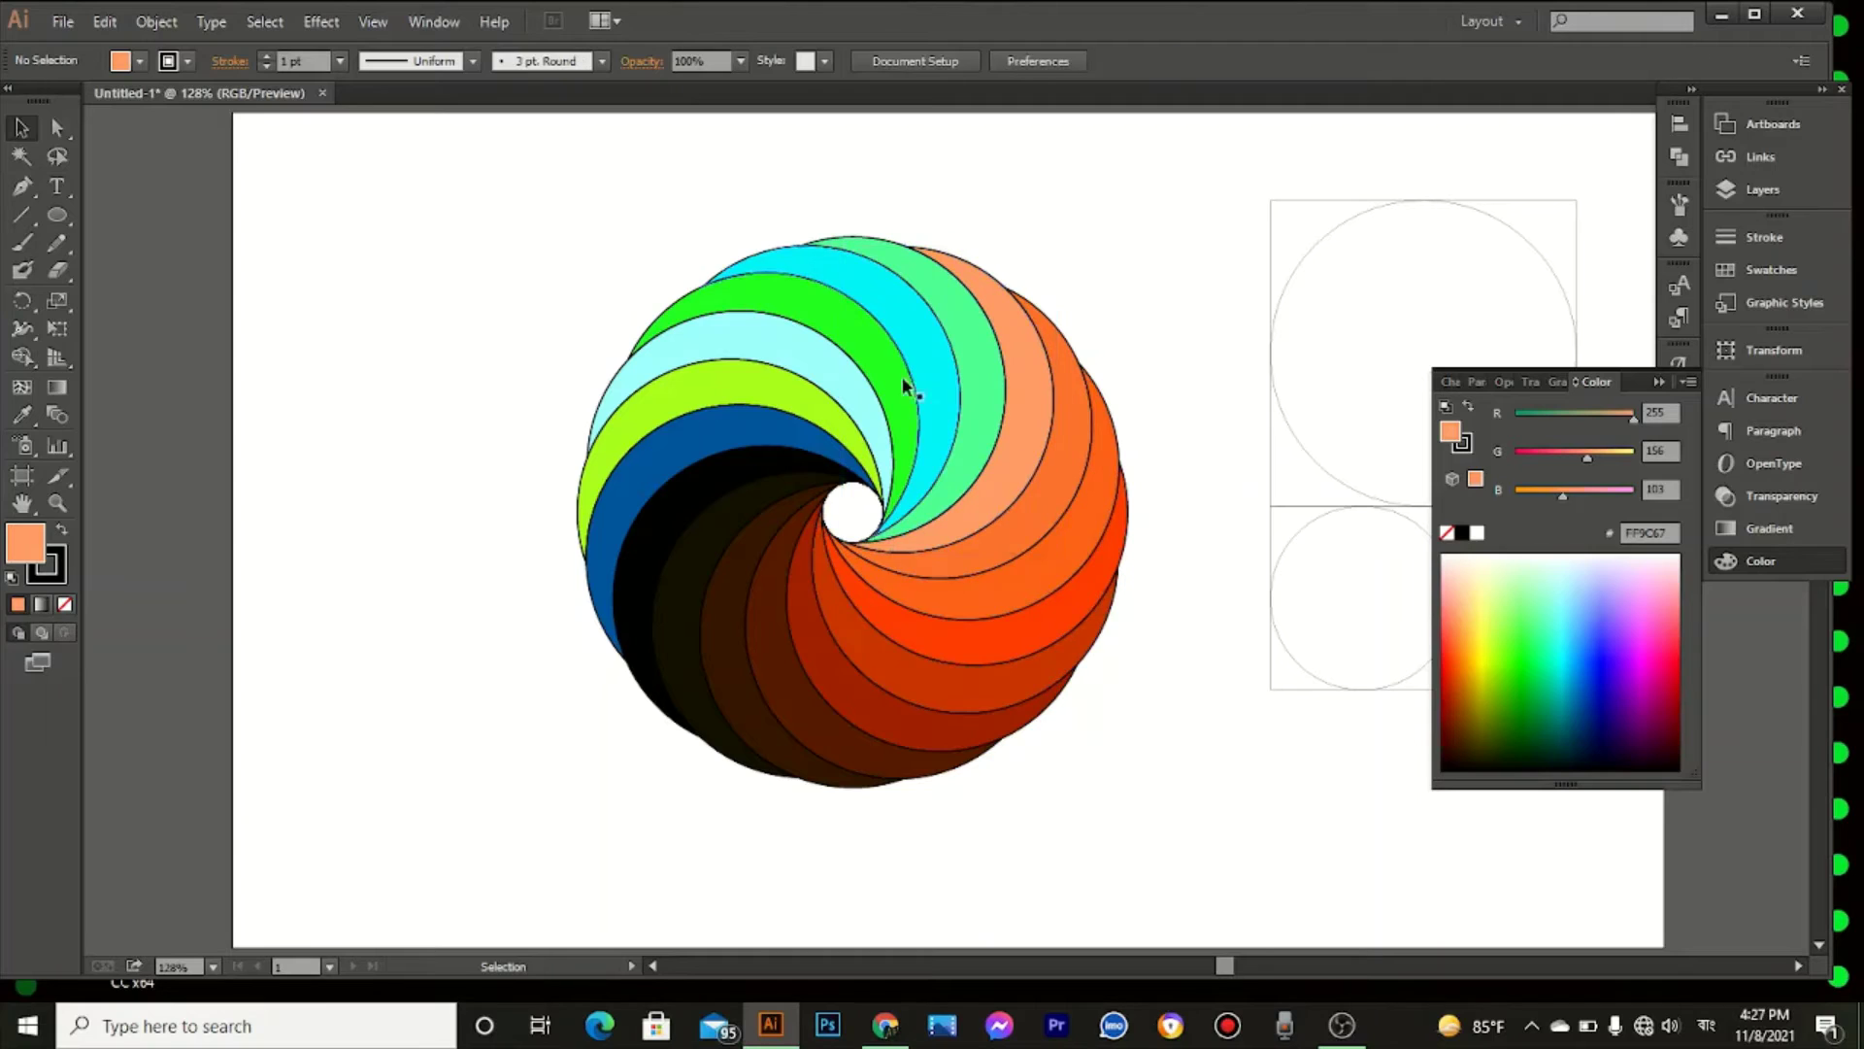
Step: Refill the blue crescent beside the black one very dark green 001D02
click(769, 427)
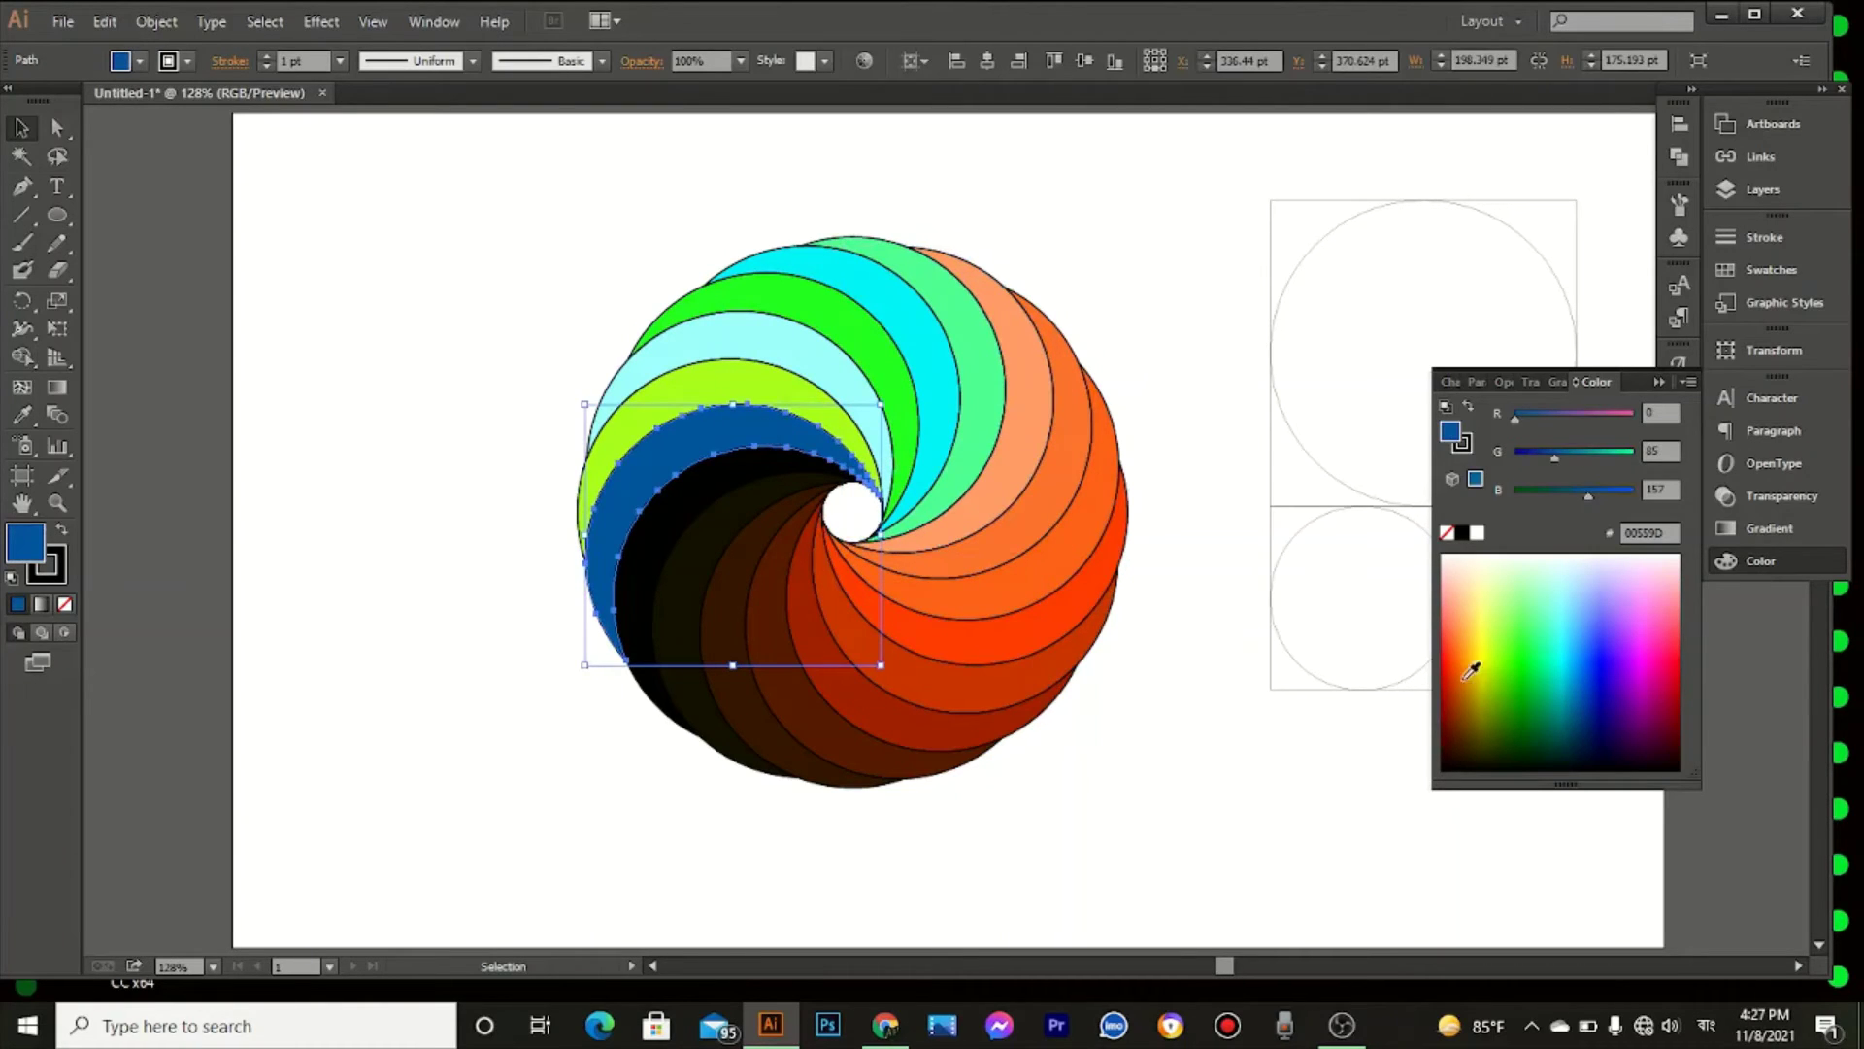
click(1531, 762)
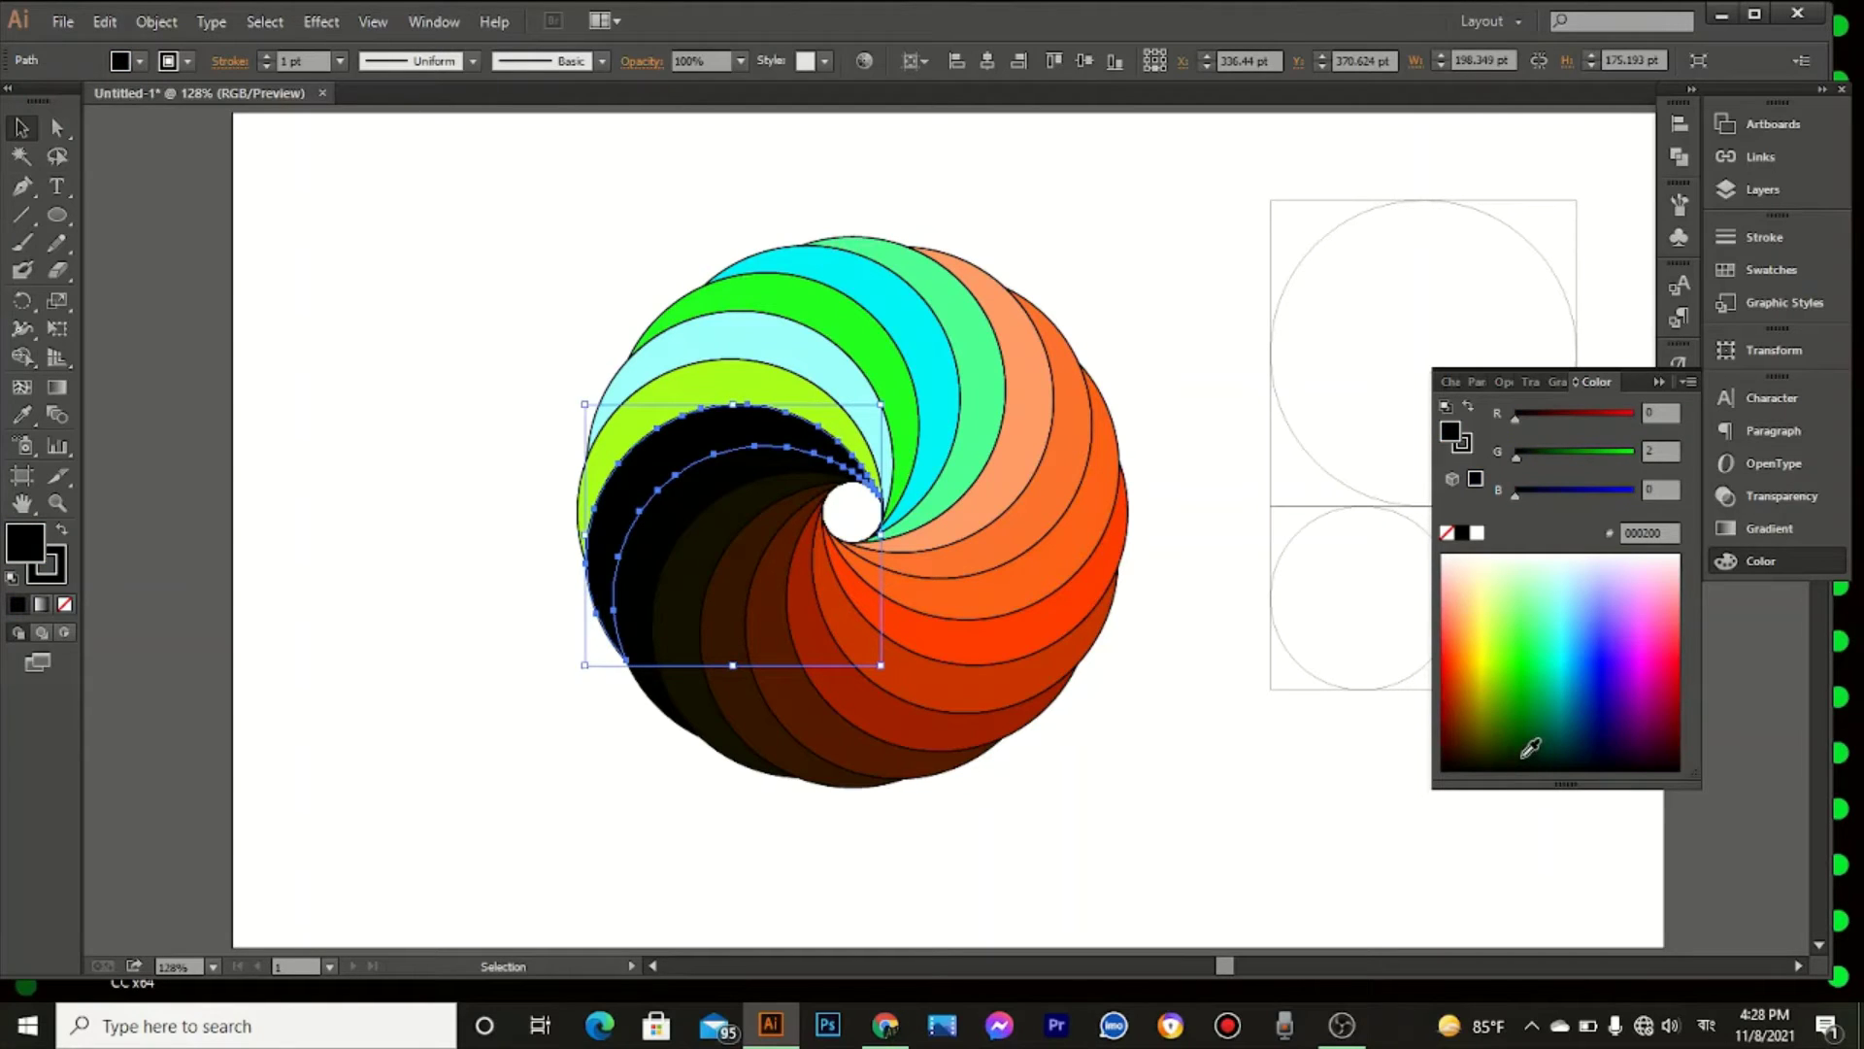
click(1531, 747)
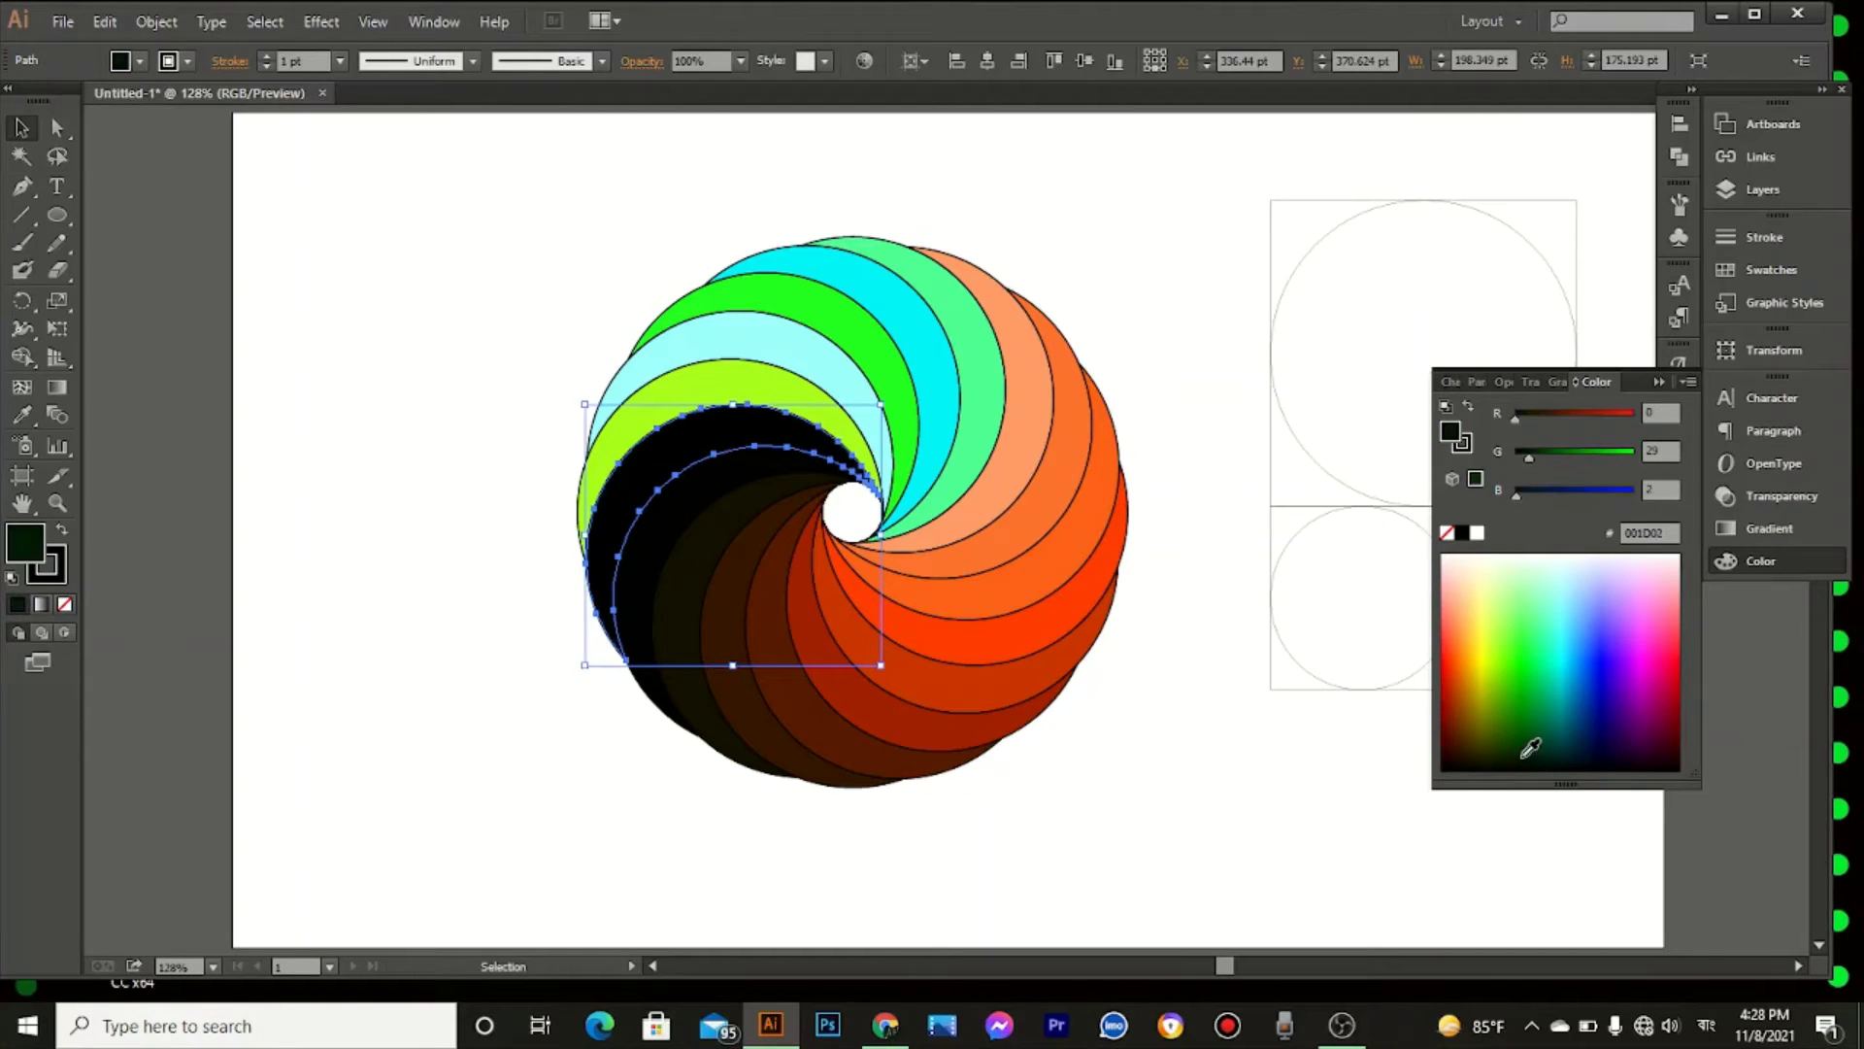
click(1183, 715)
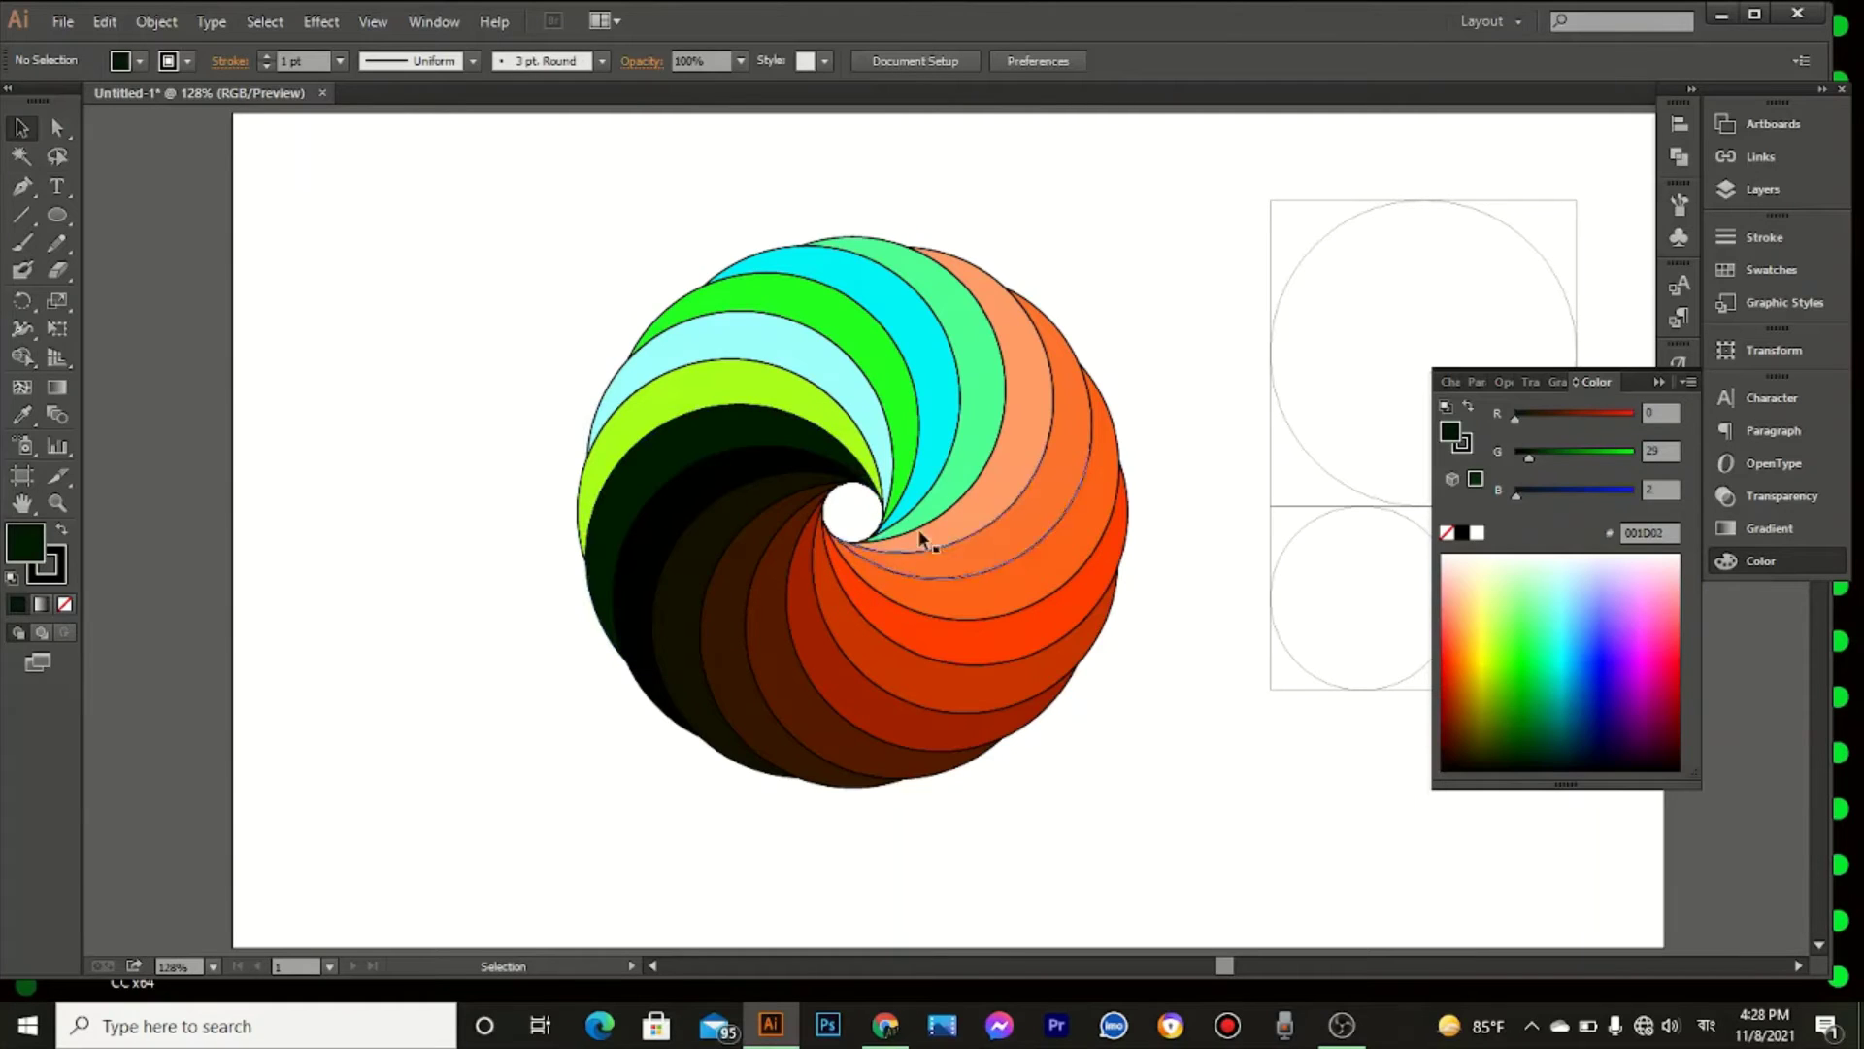
Step: Refill the very dark green crescent outside the black one pale mint E6FFFB and the sea-green crescent peach FFBA8F
click(723, 447)
click(1565, 705)
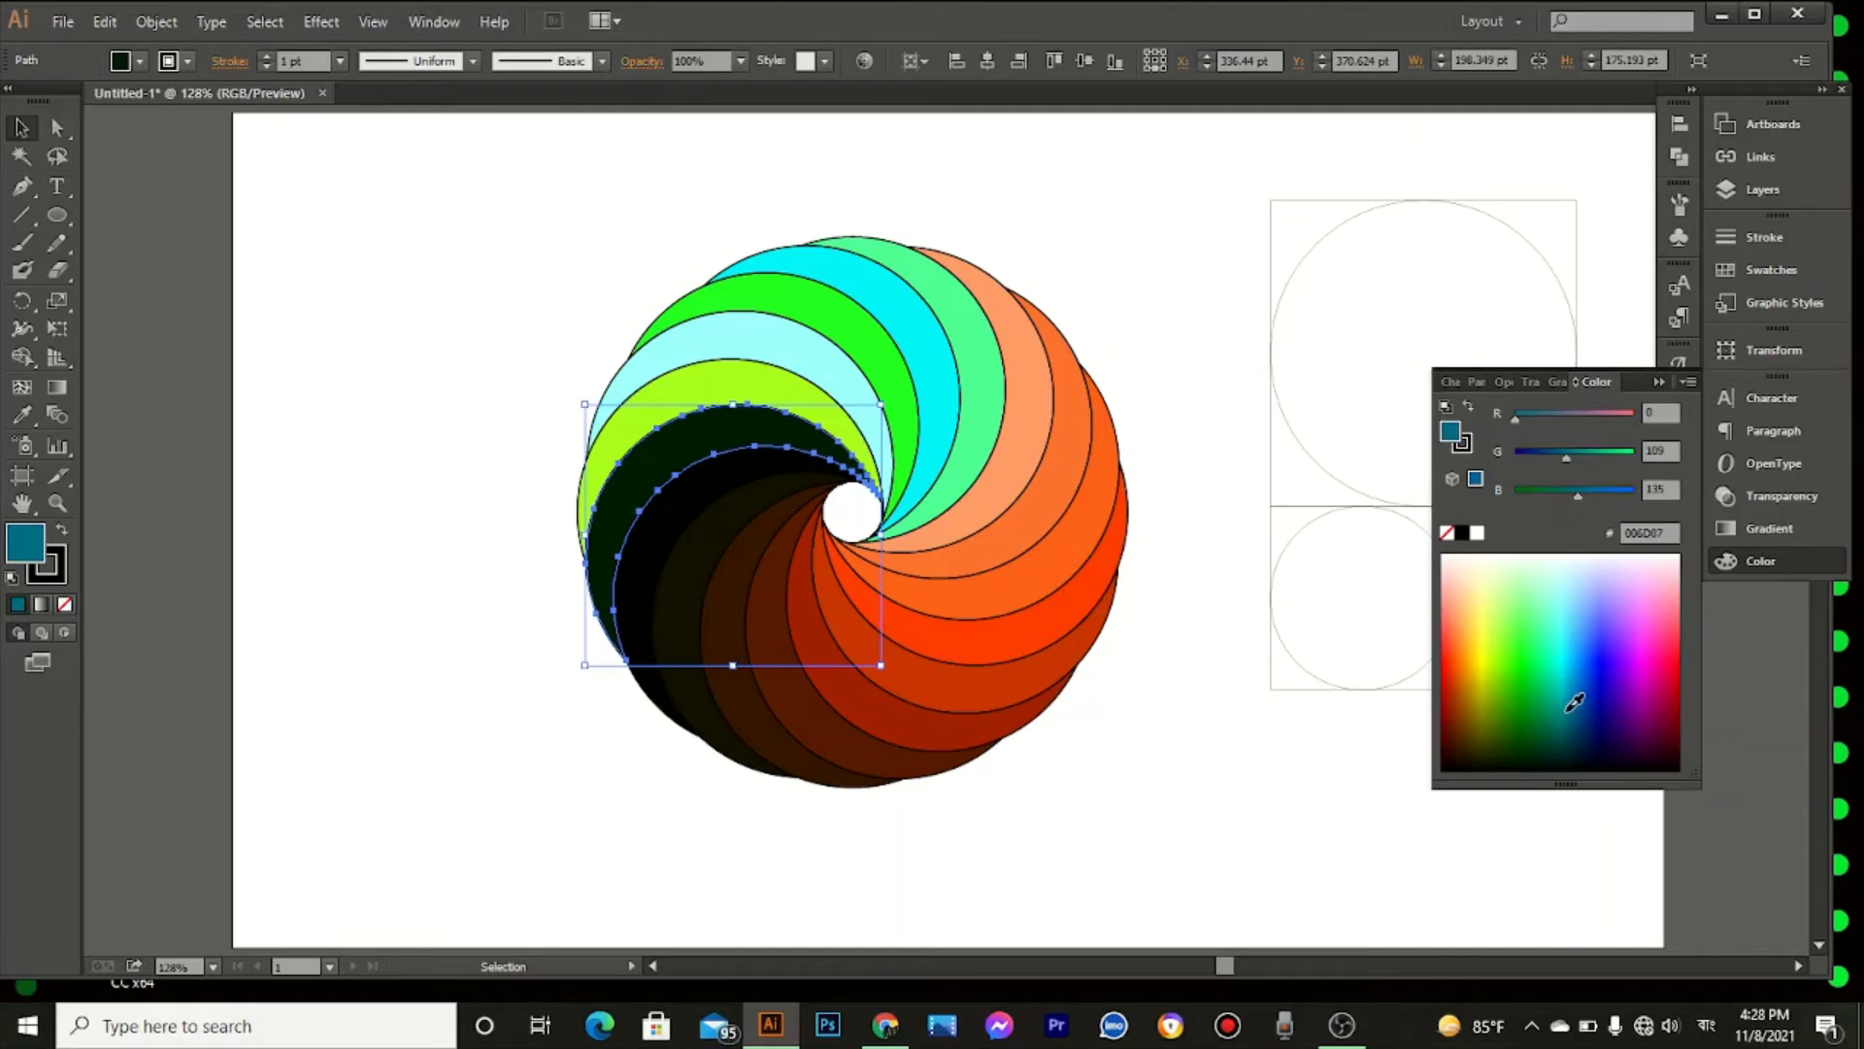
click(1560, 553)
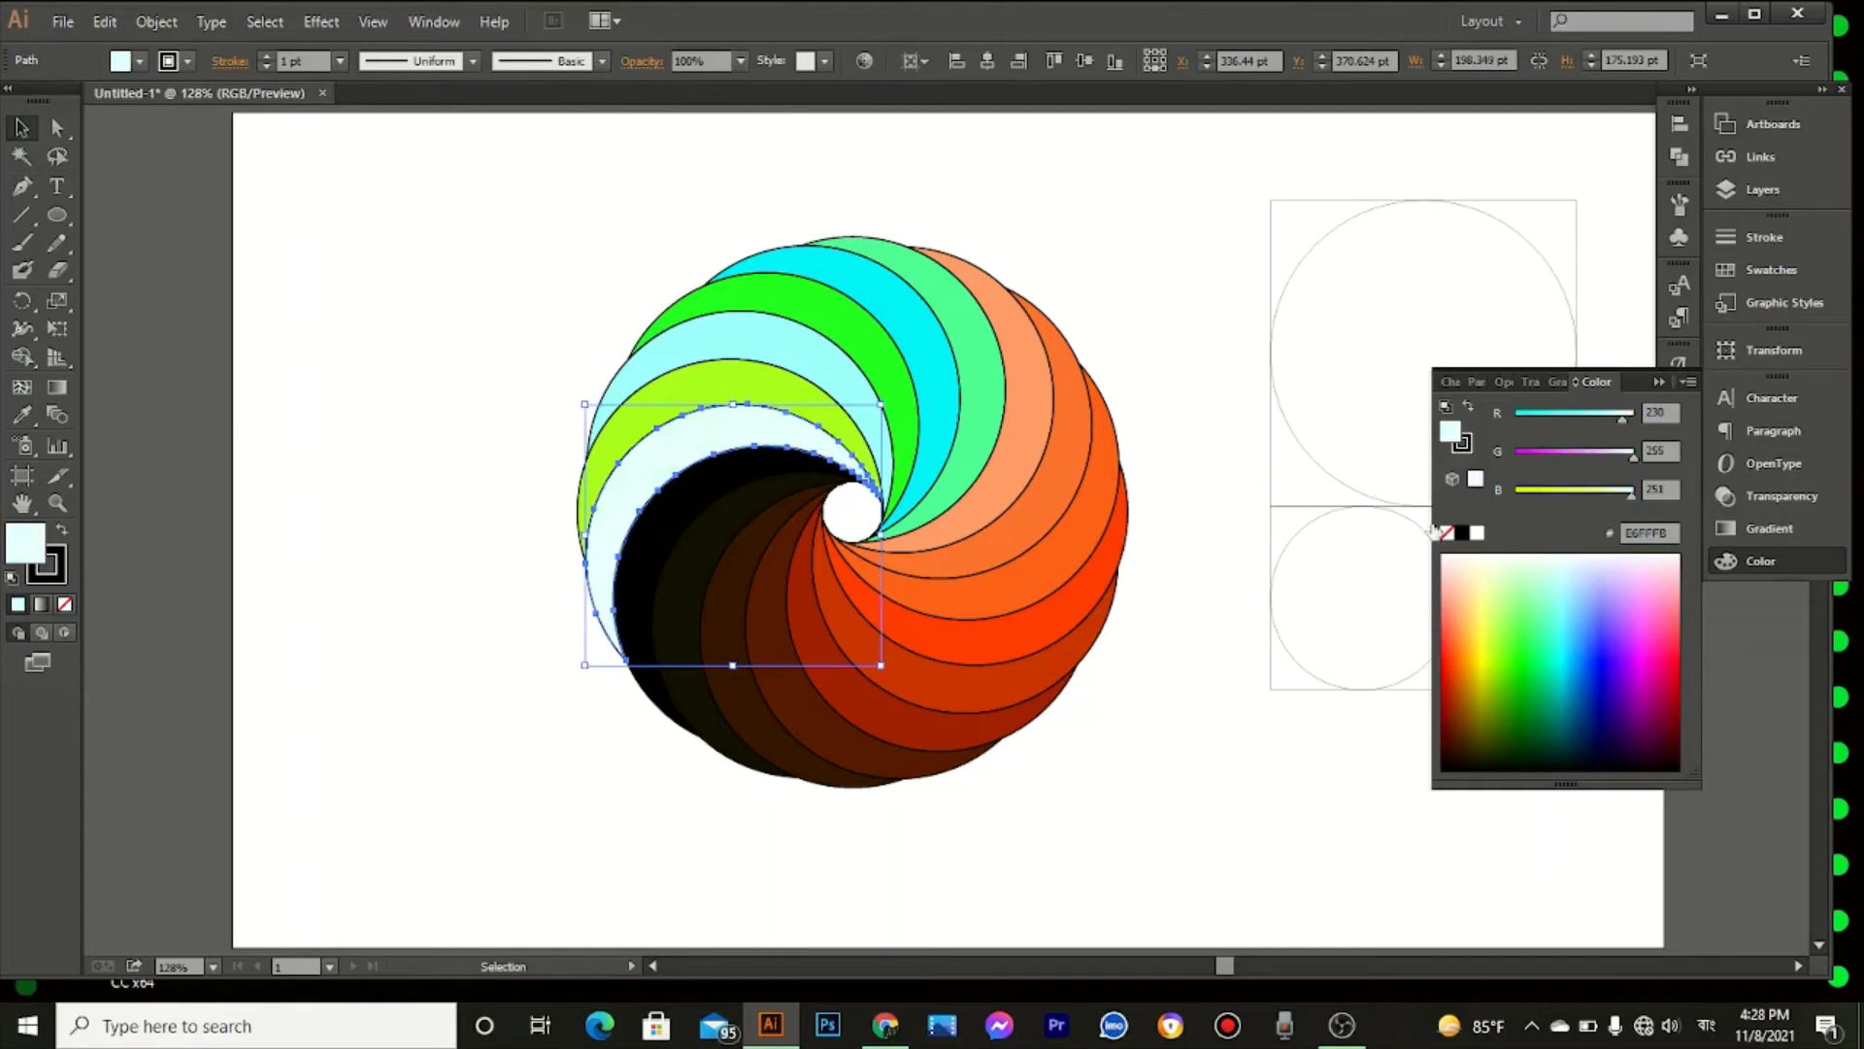
click(764, 381)
click(968, 406)
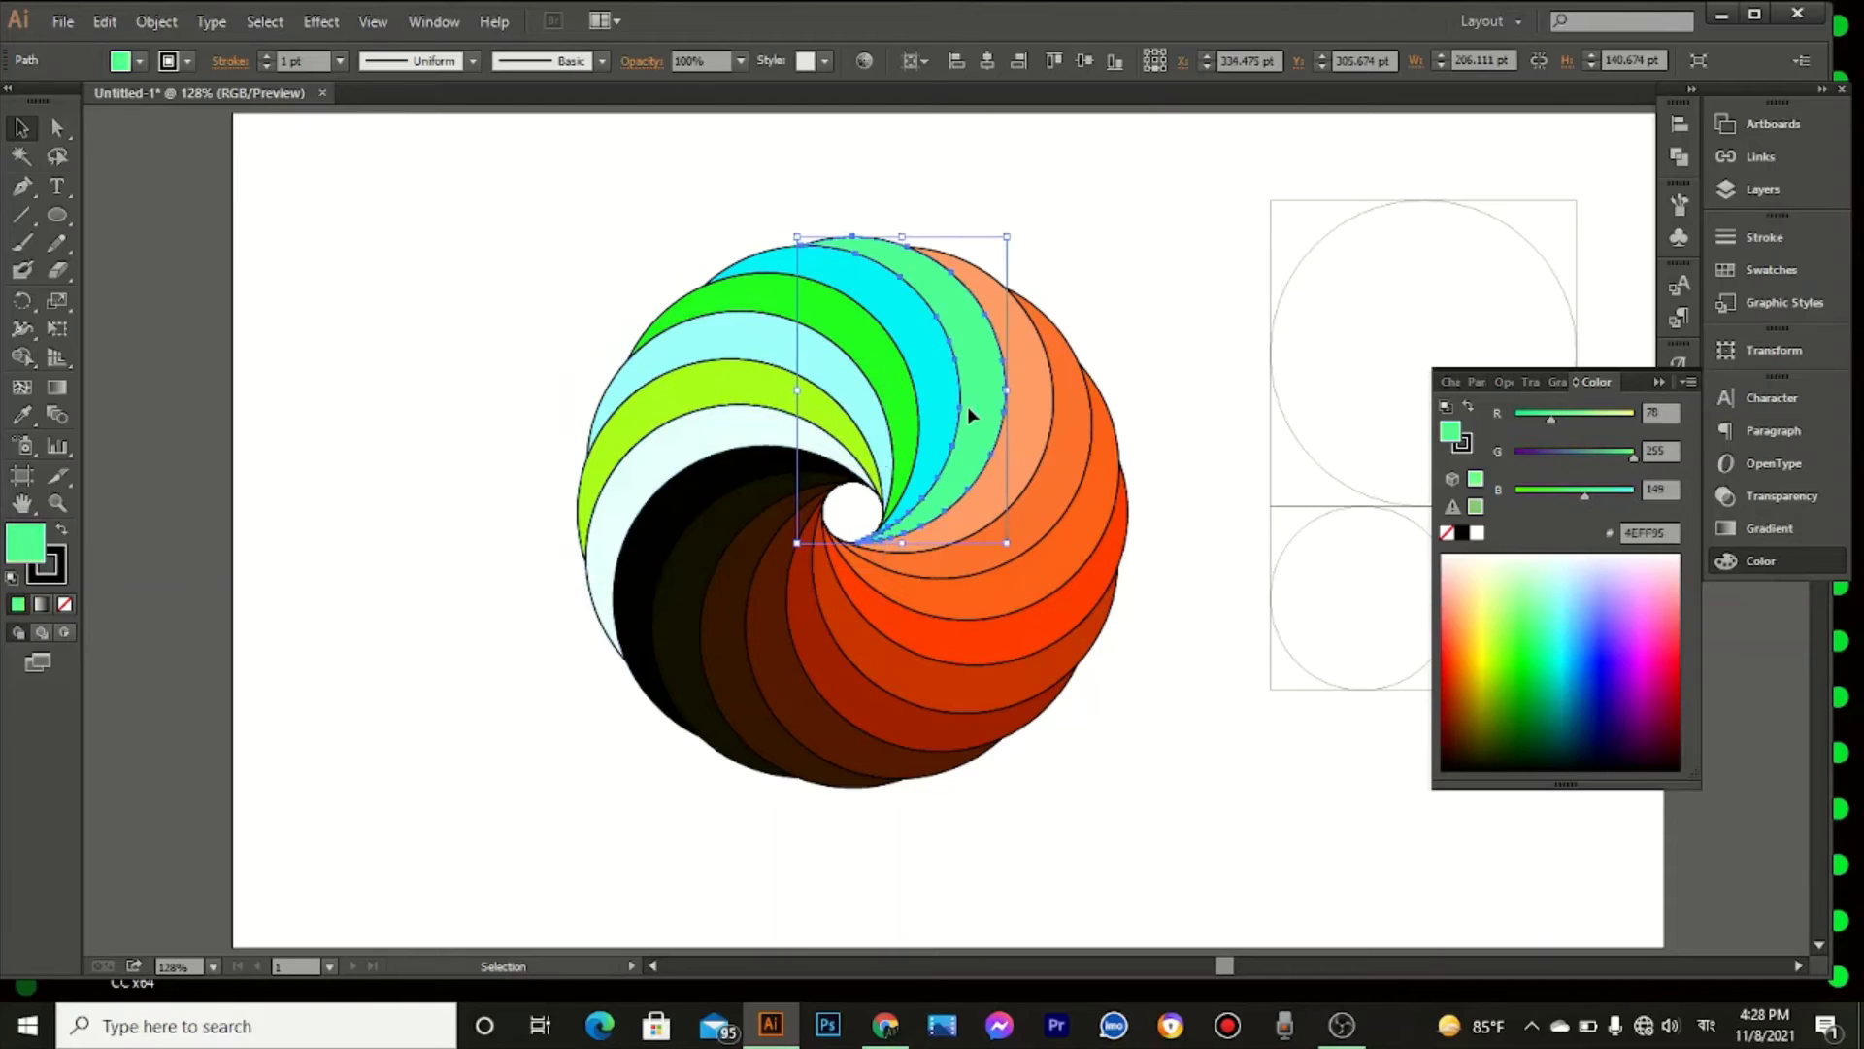
click(1463, 590)
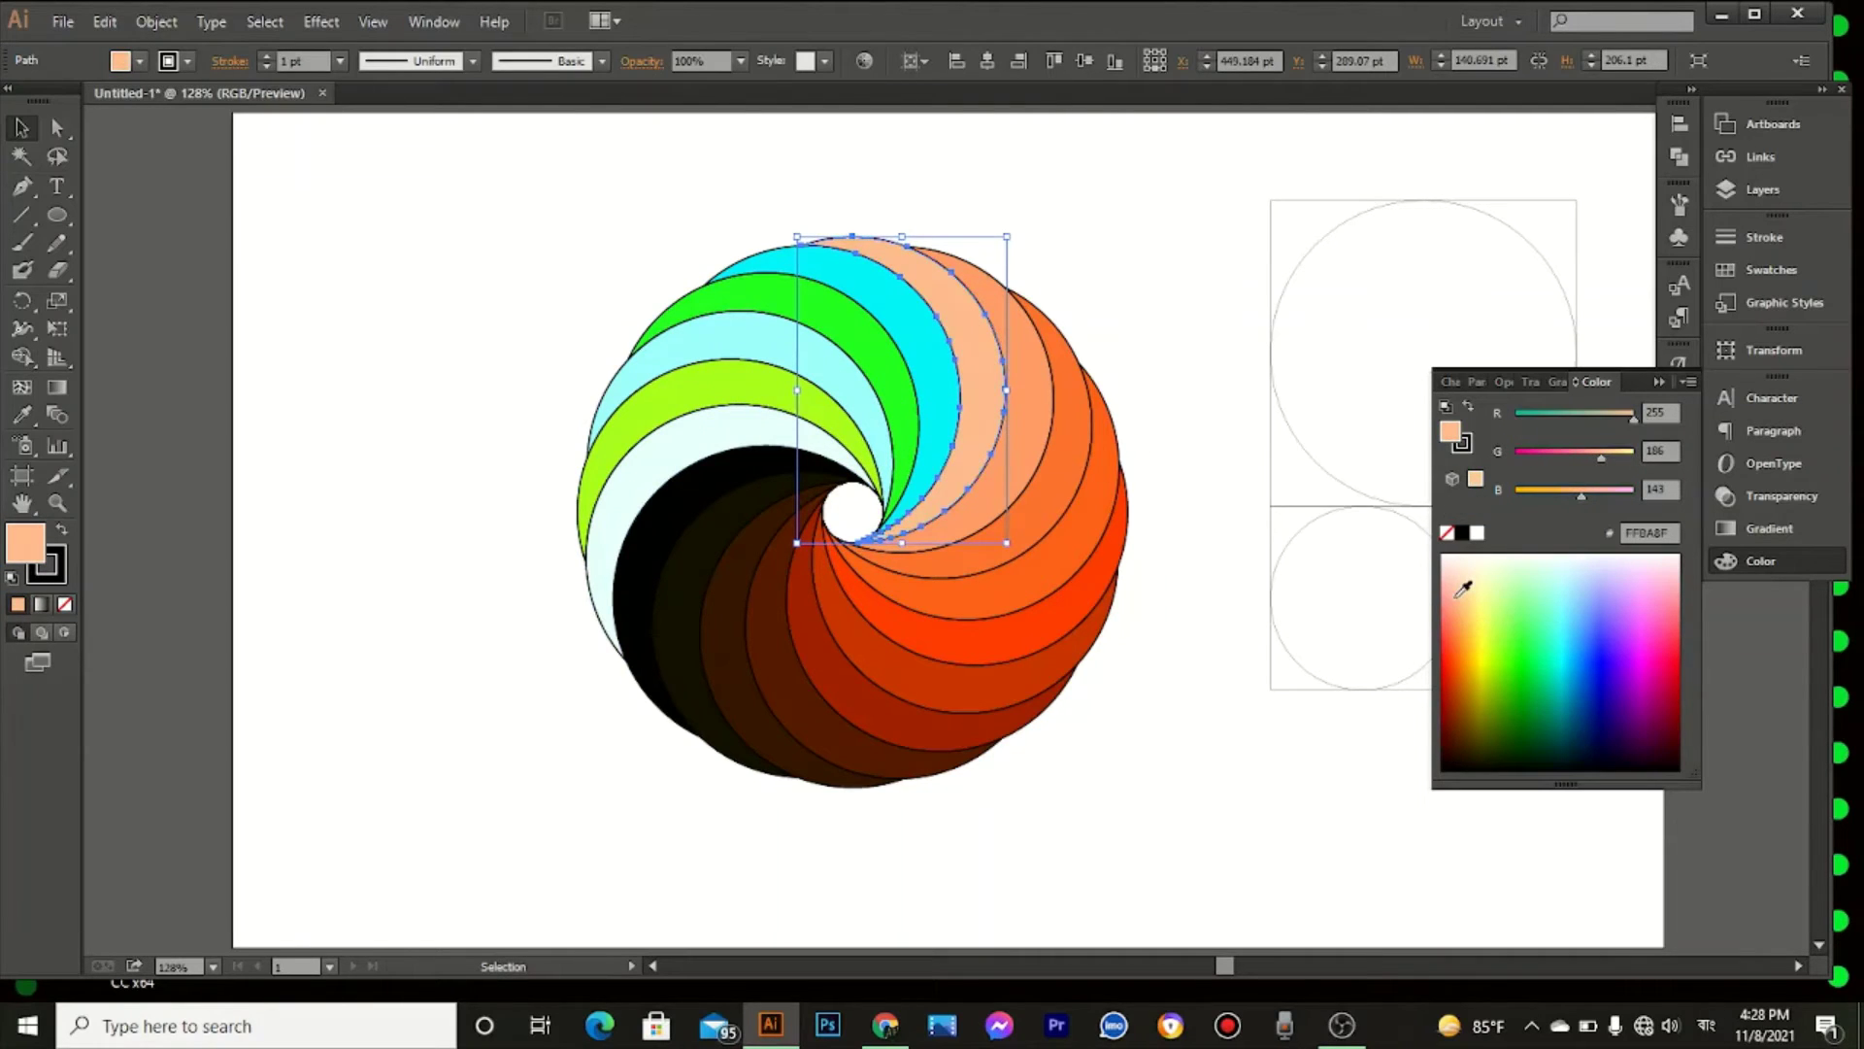
Step: Try peach, turquoise and stronger blue fills on the cyan crescent beside the peach one, settling on light blue A0C8FF
click(931, 349)
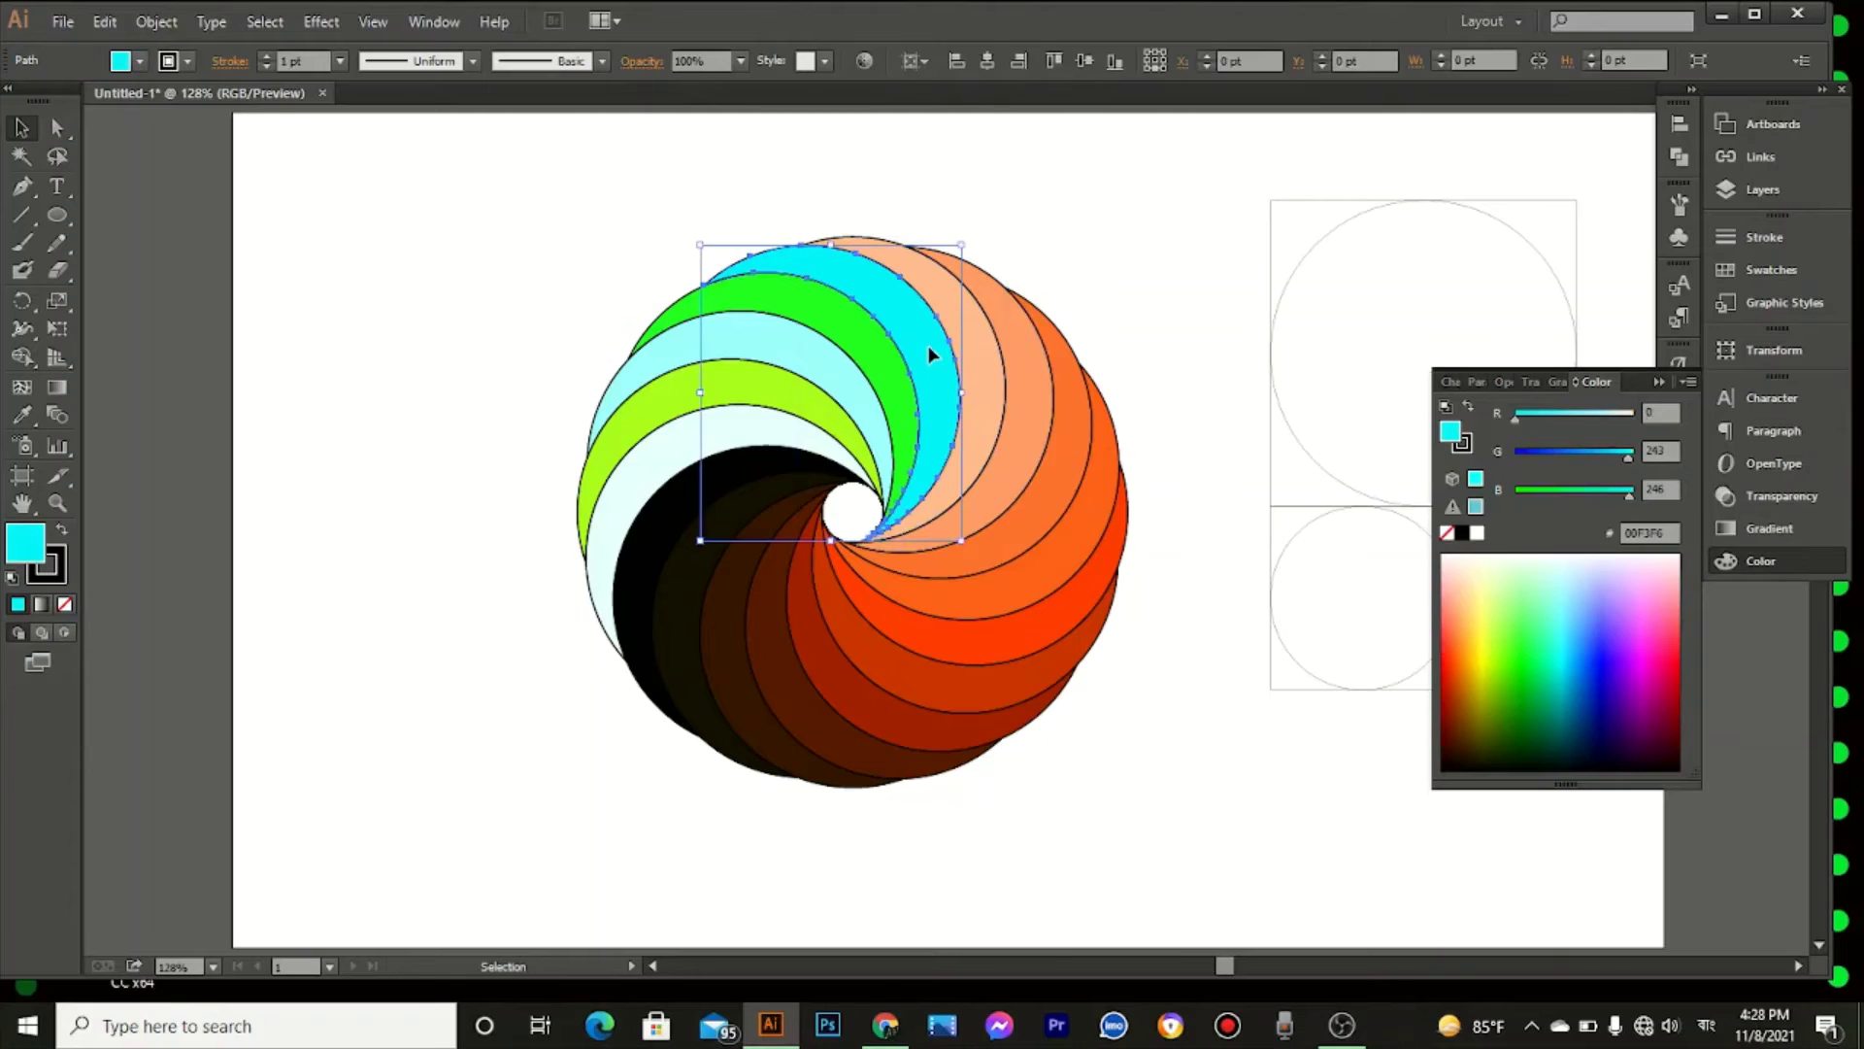
click(1466, 585)
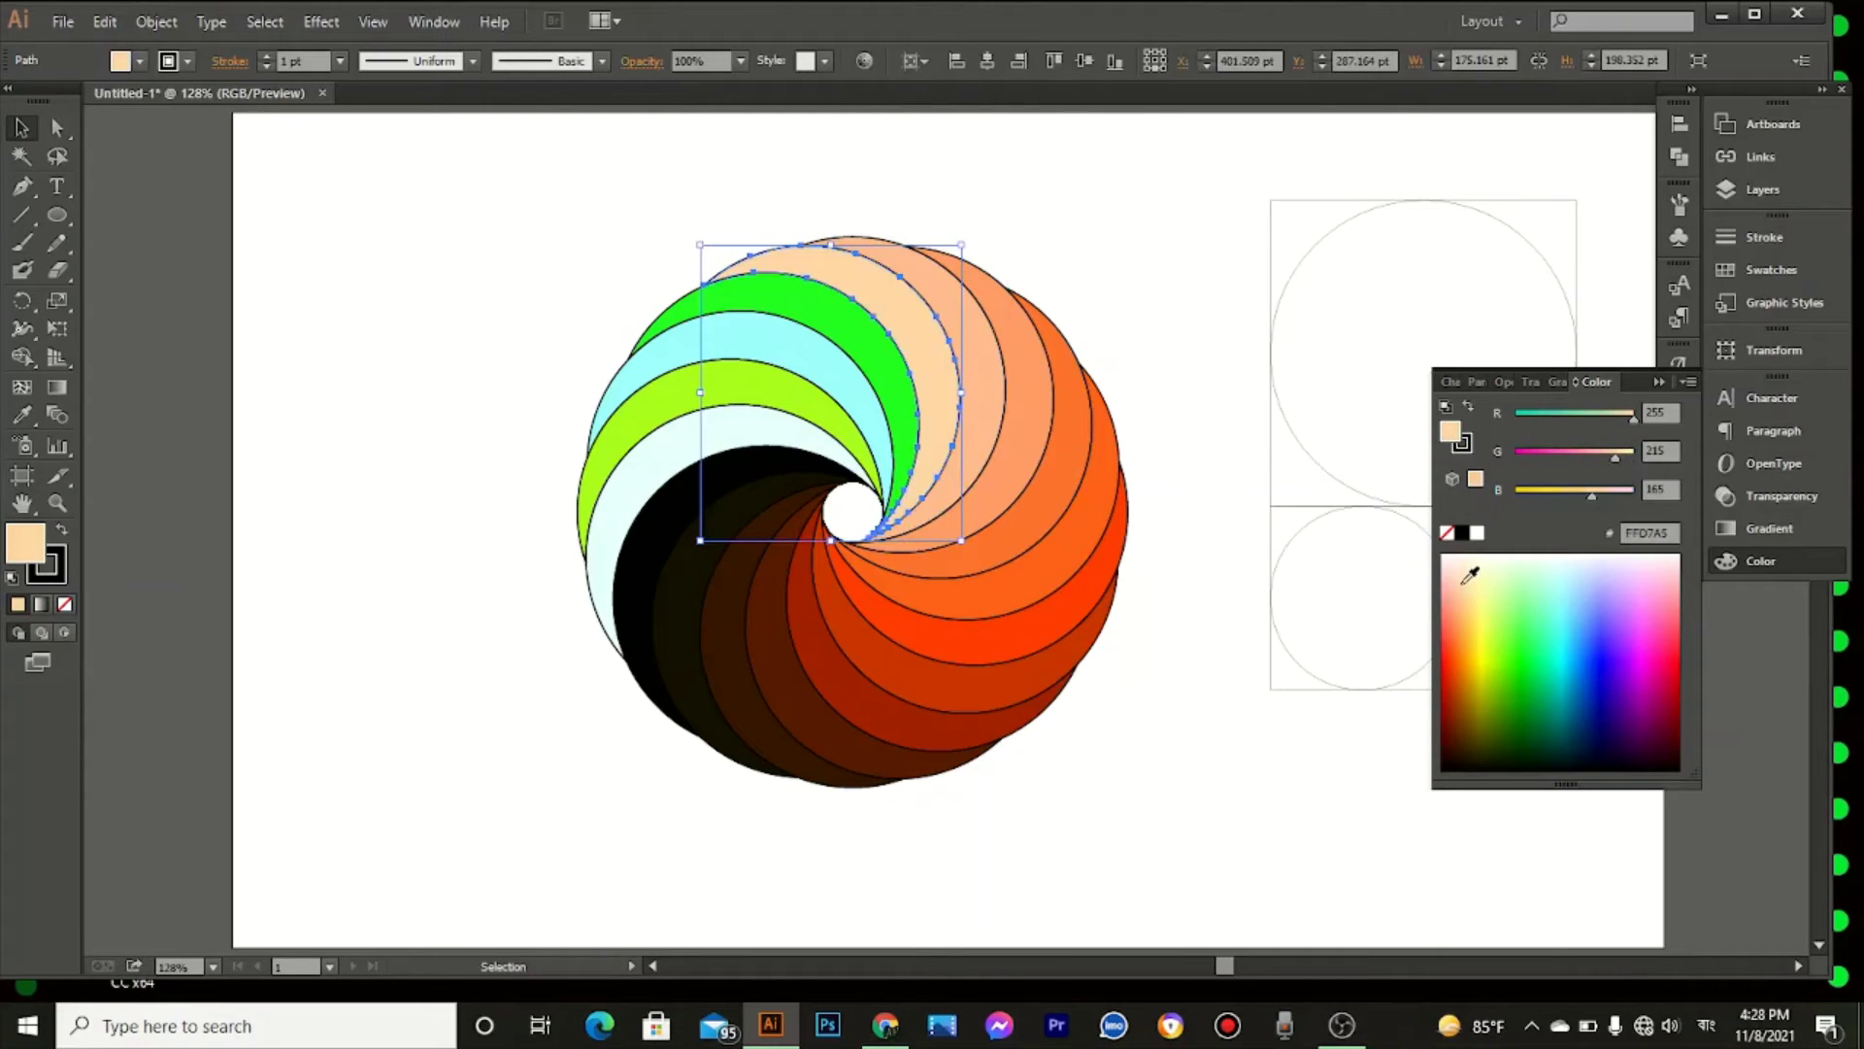
click(1465, 575)
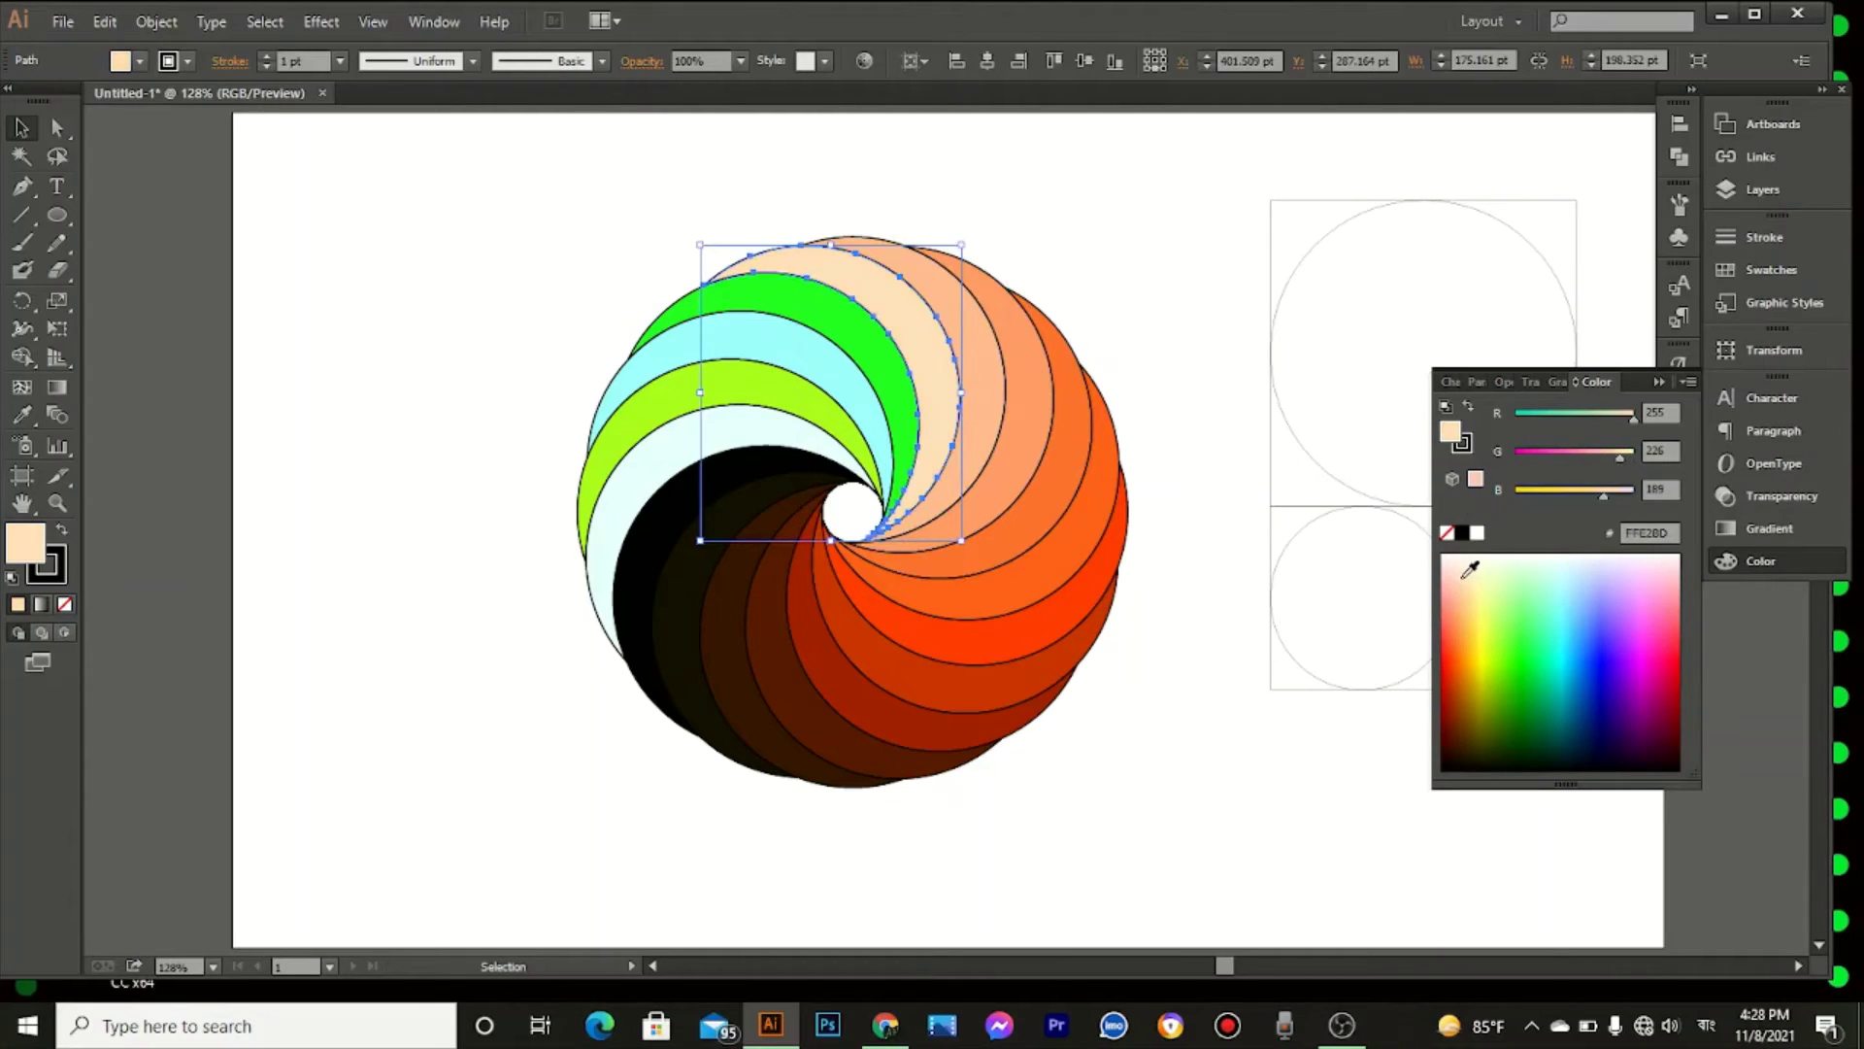
click(1556, 583)
click(1554, 609)
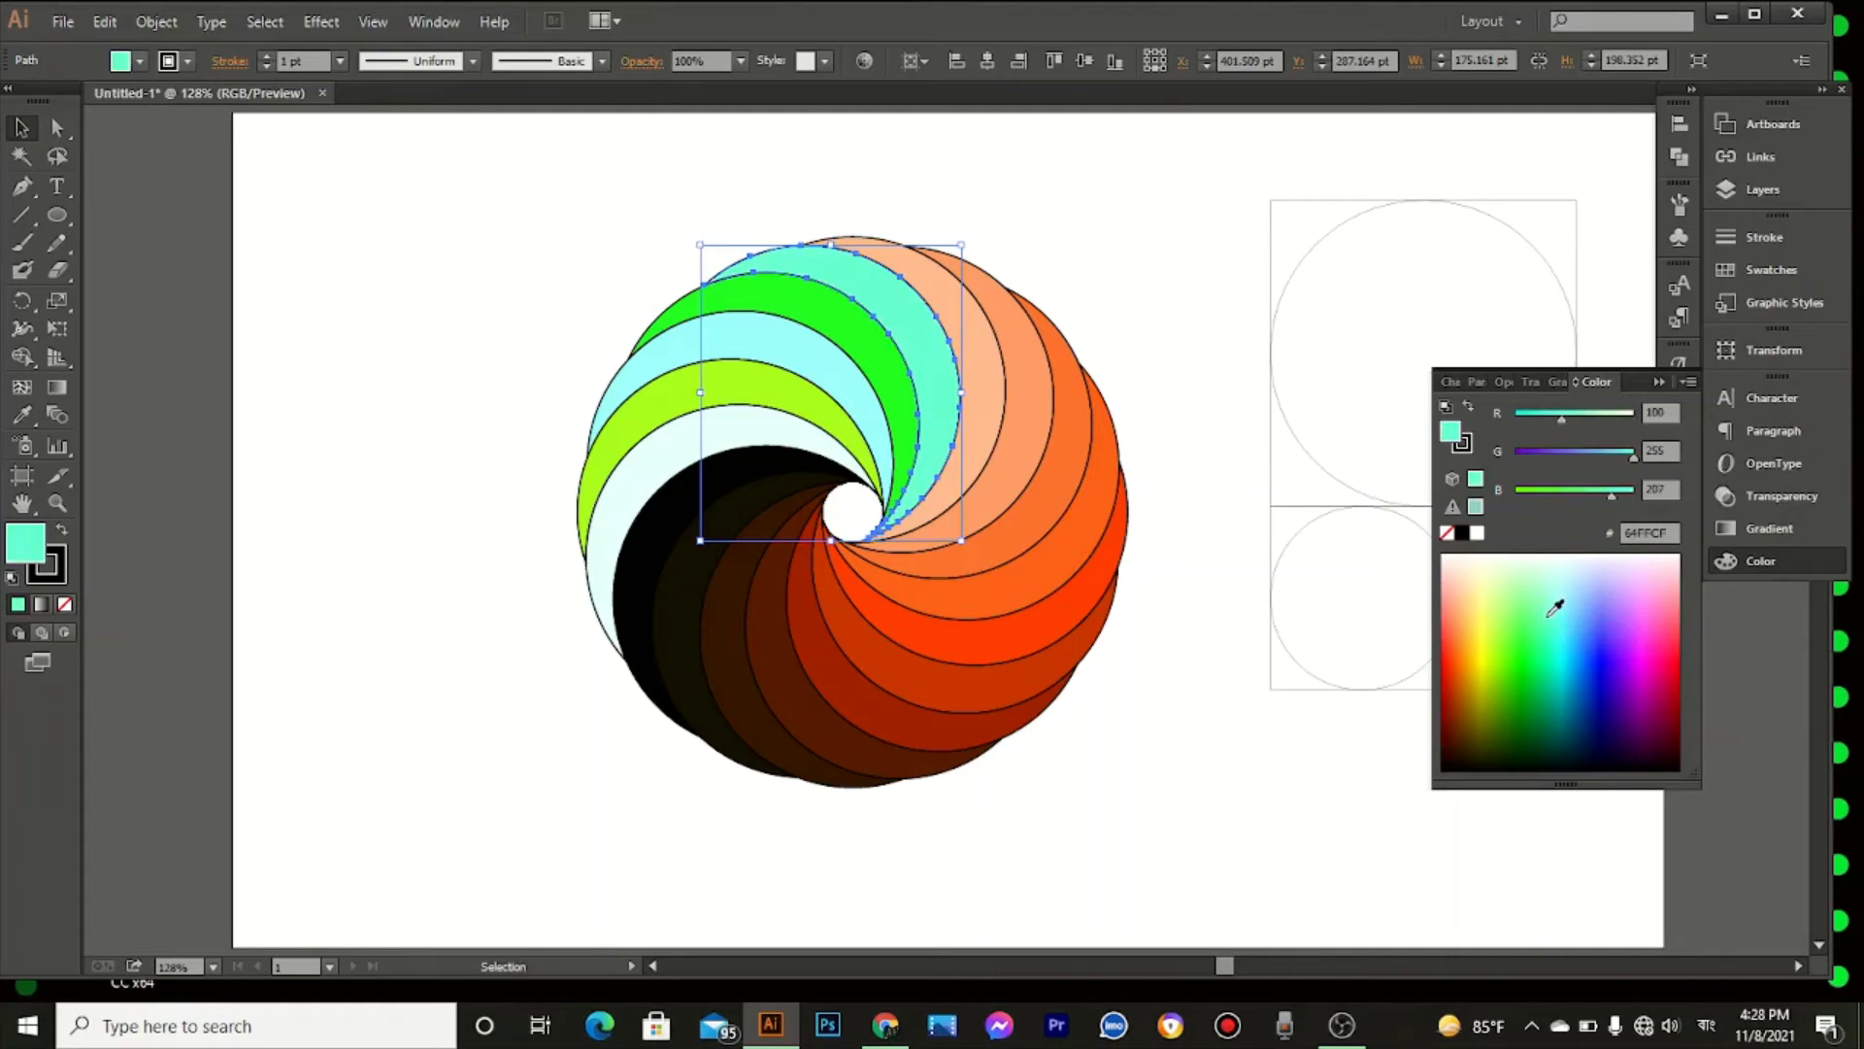
click(1593, 623)
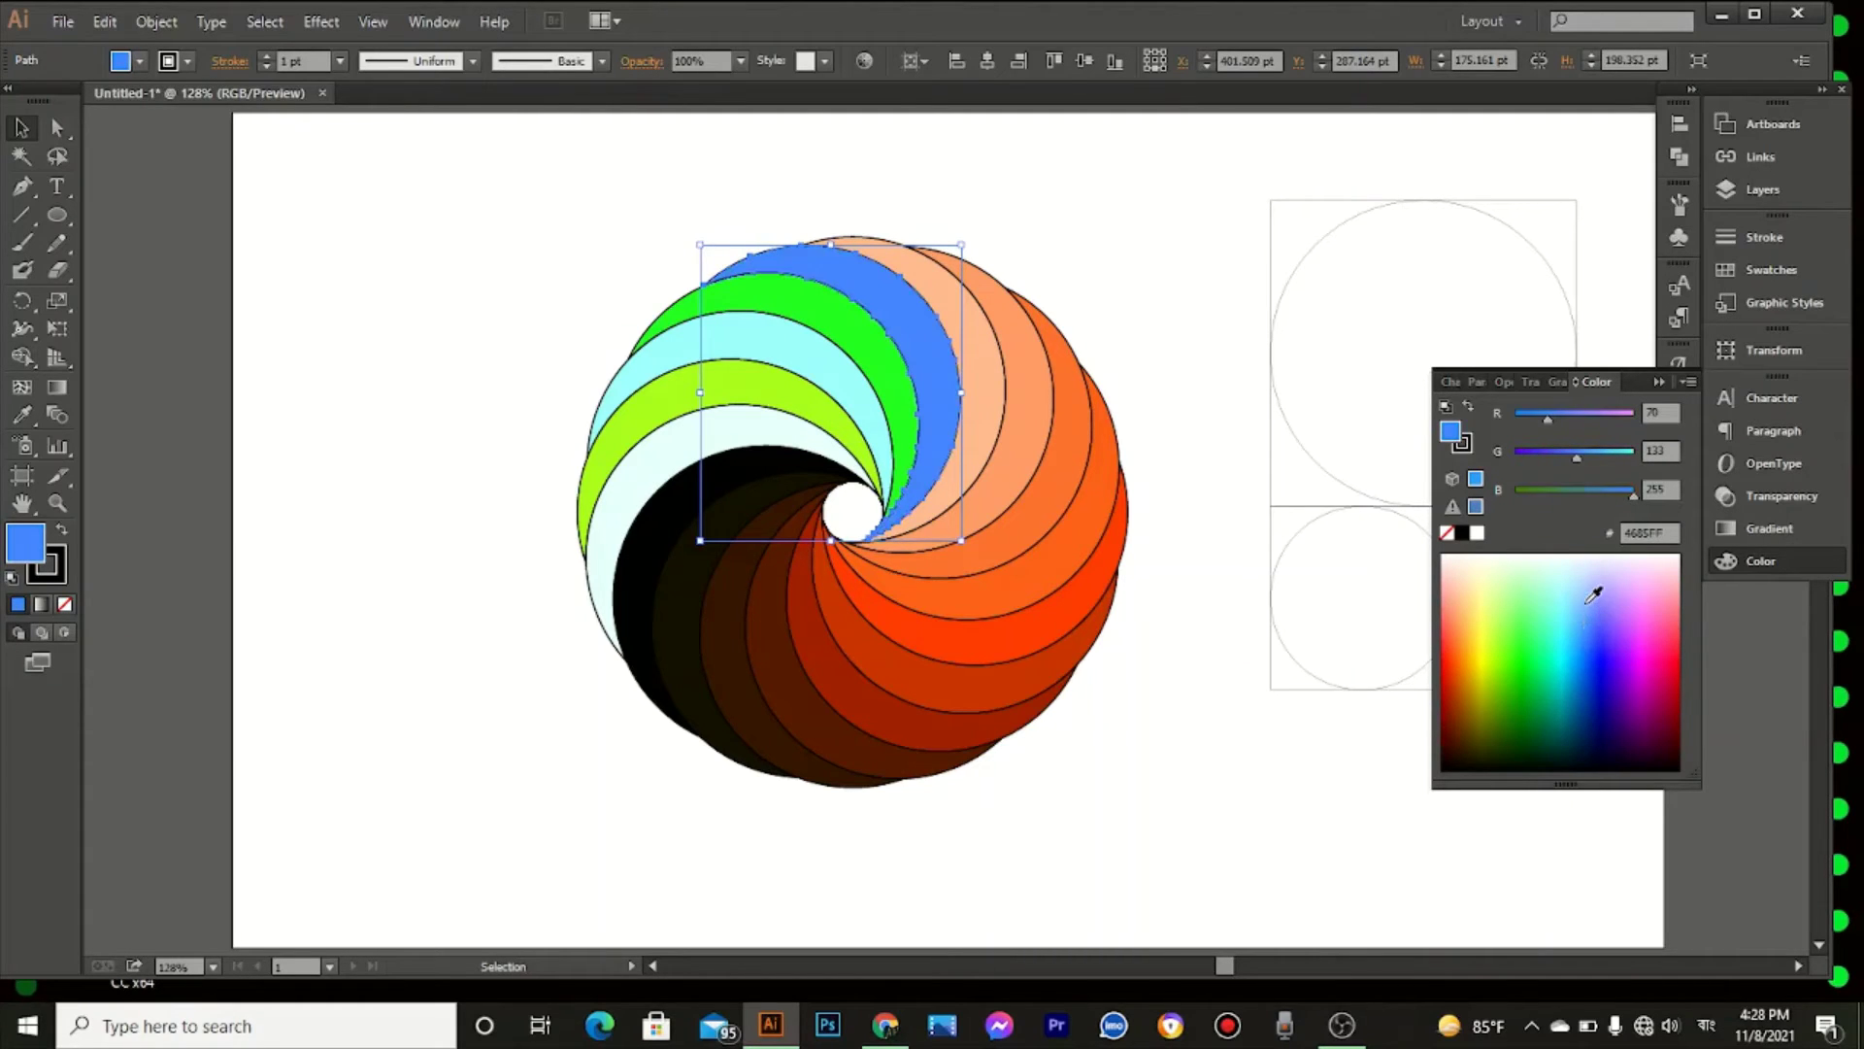
click(1589, 585)
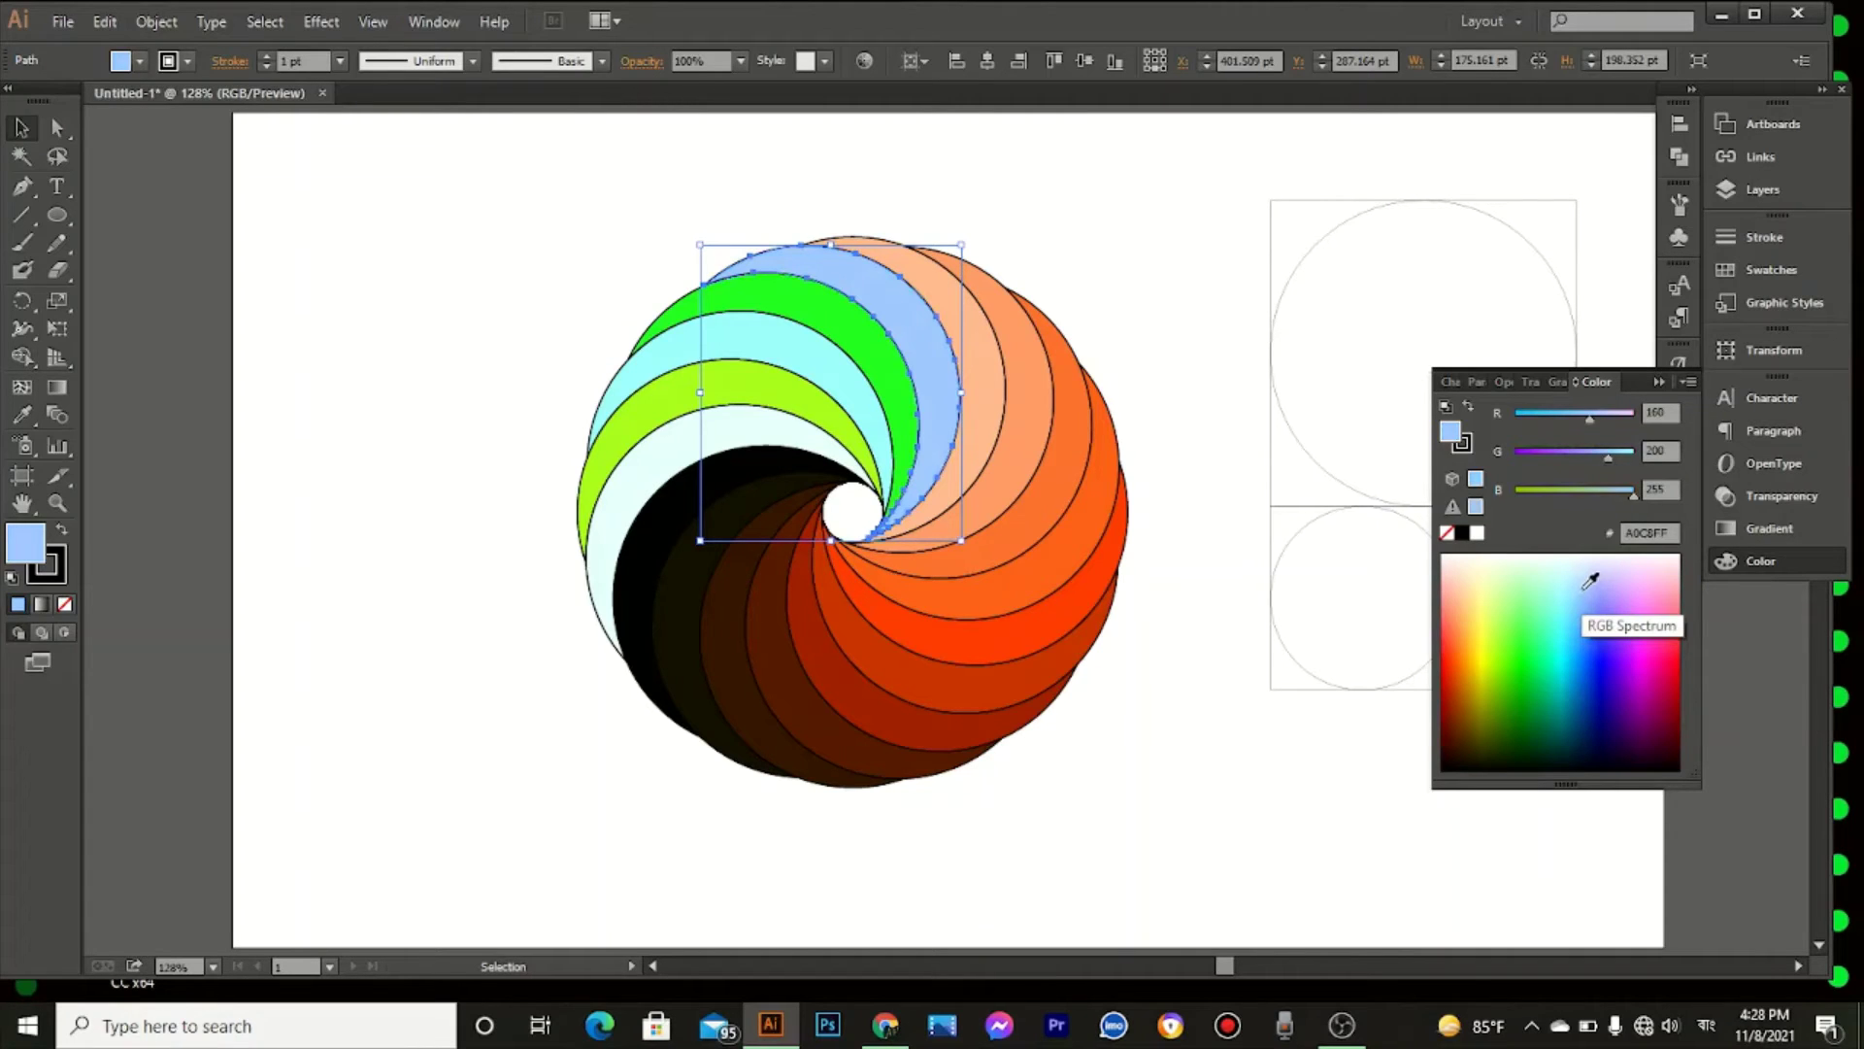
Step: Refill the bright green crescent beside the light blue one slightly paler blue A8CFFF
click(870, 352)
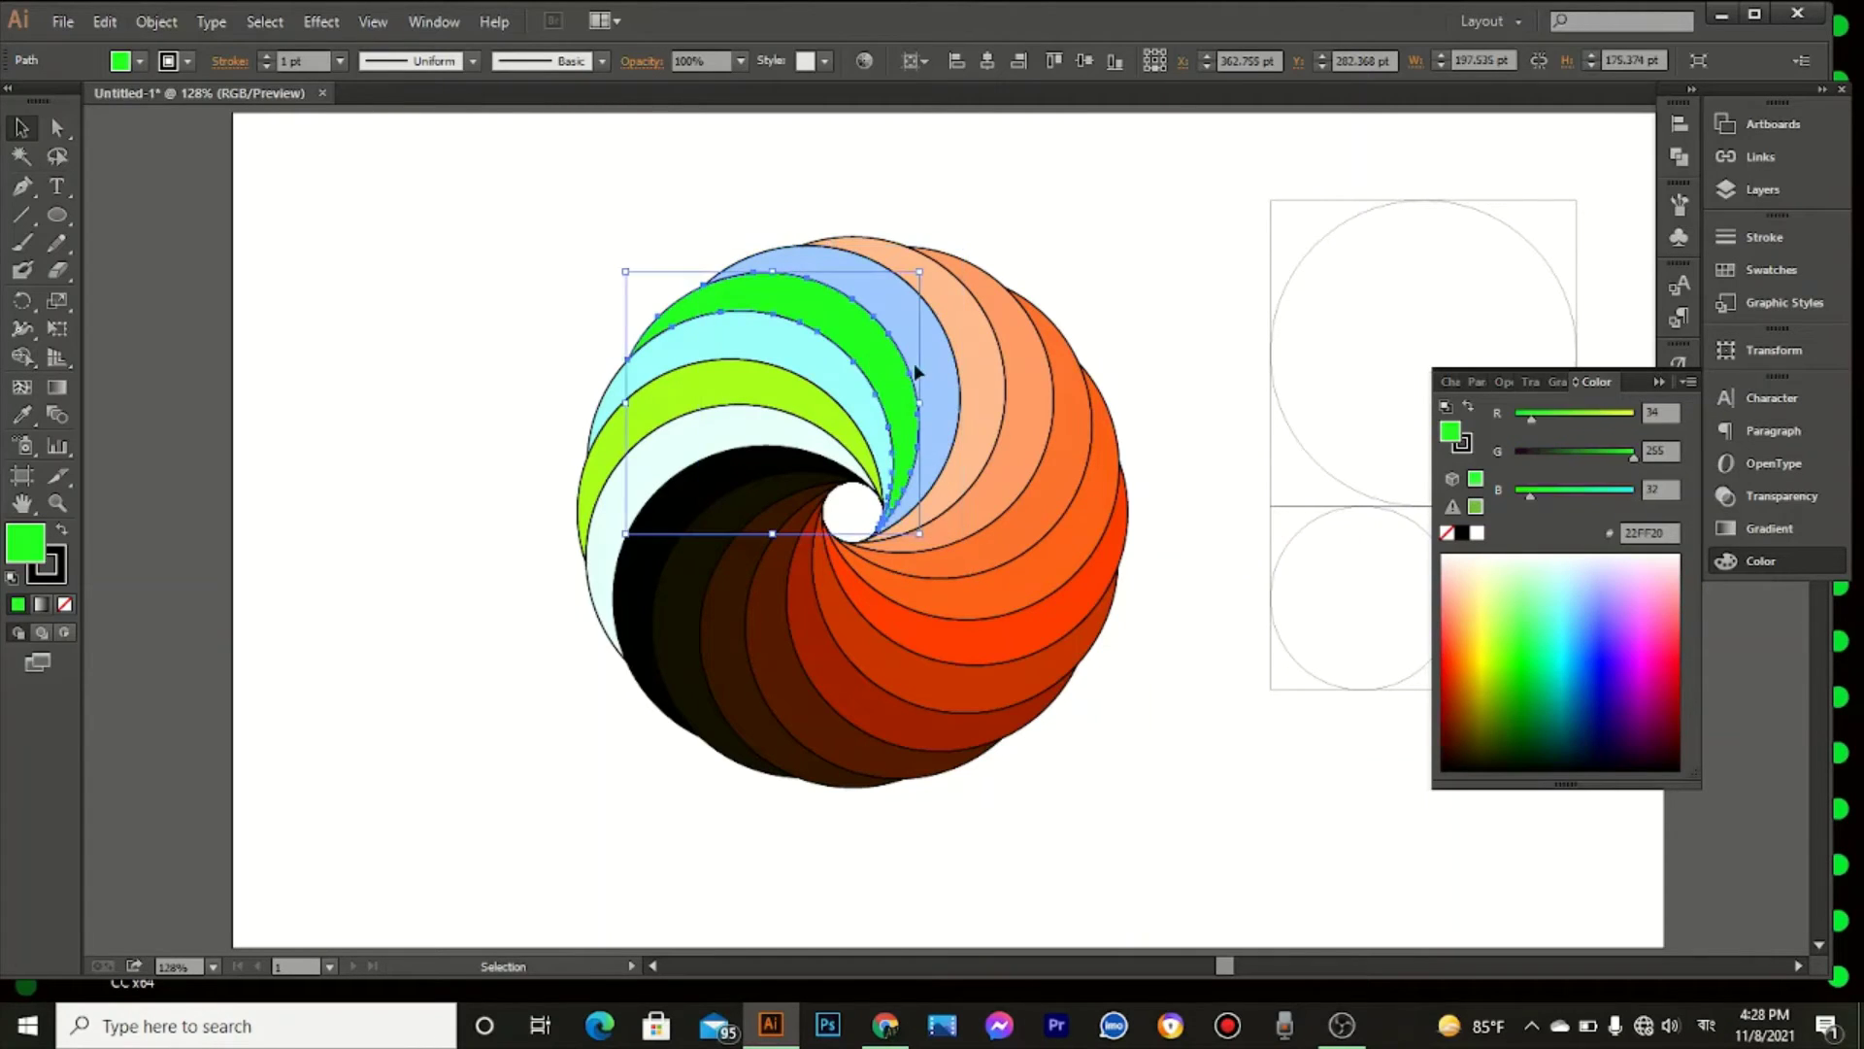
click(1597, 592)
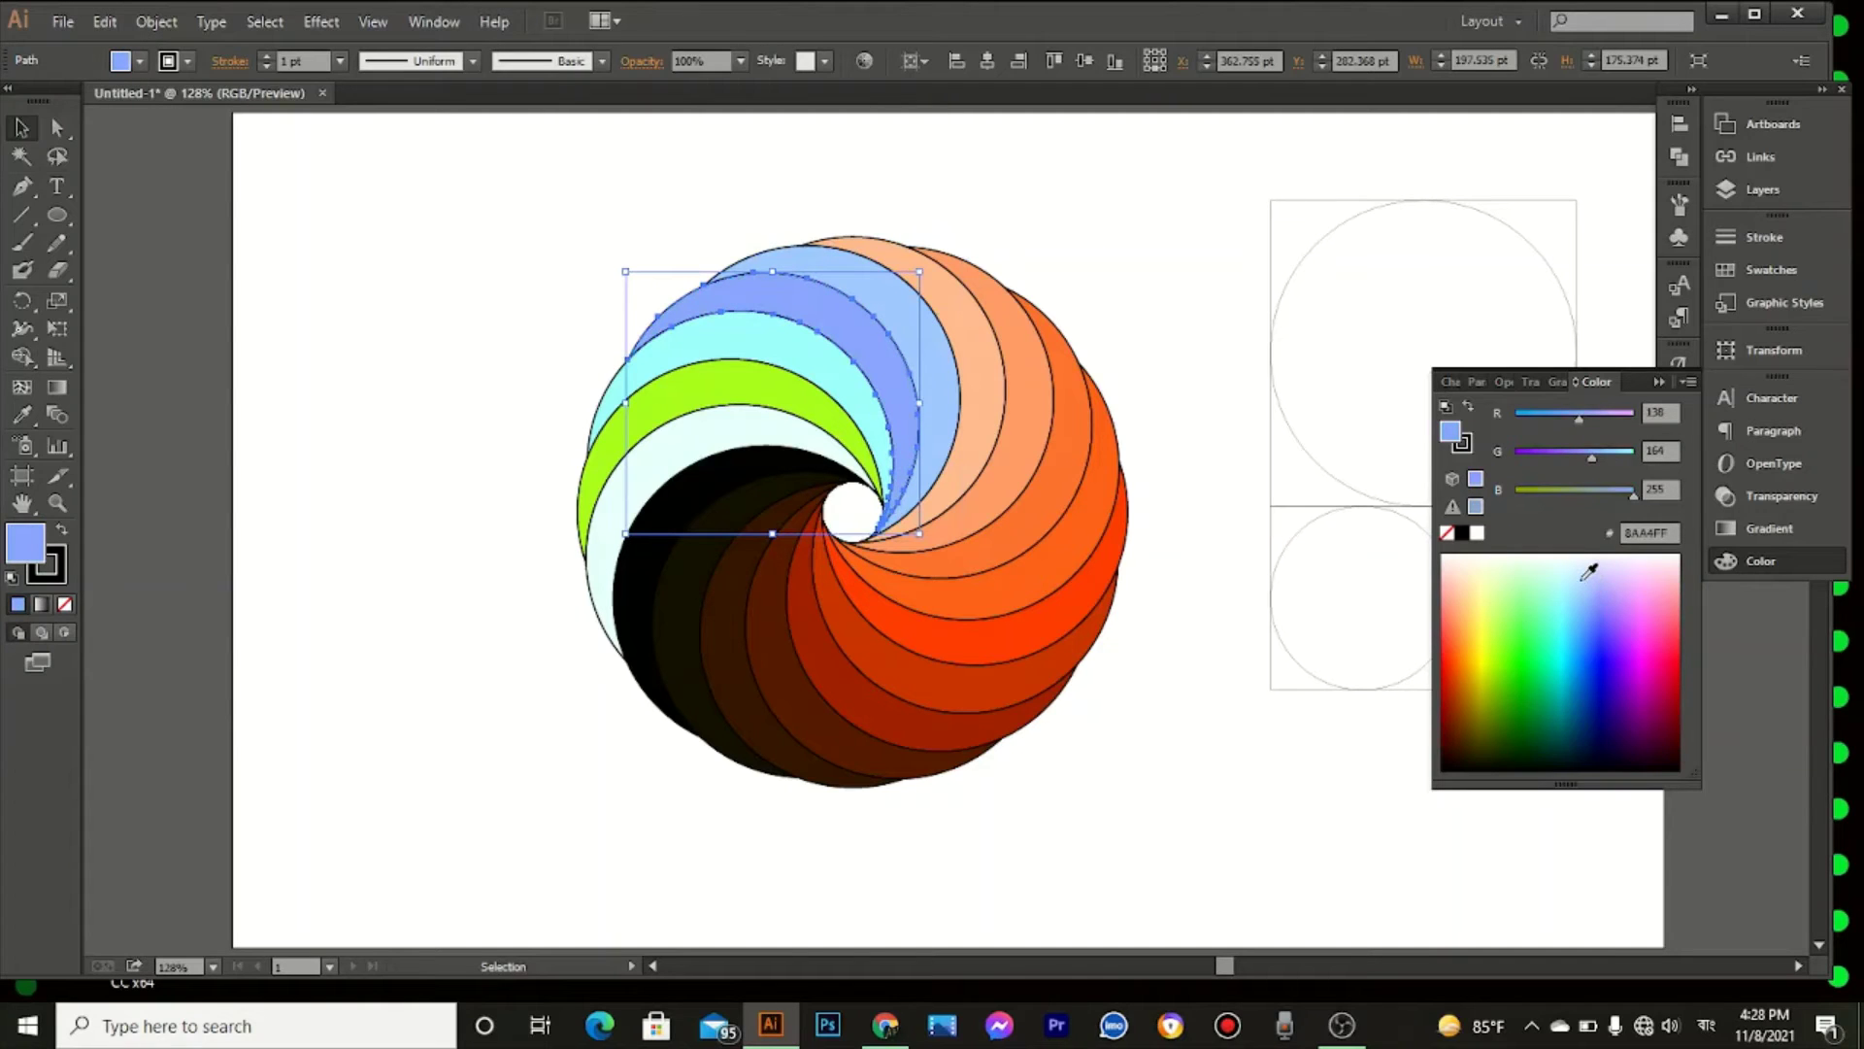
click(1589, 572)
click(1589, 580)
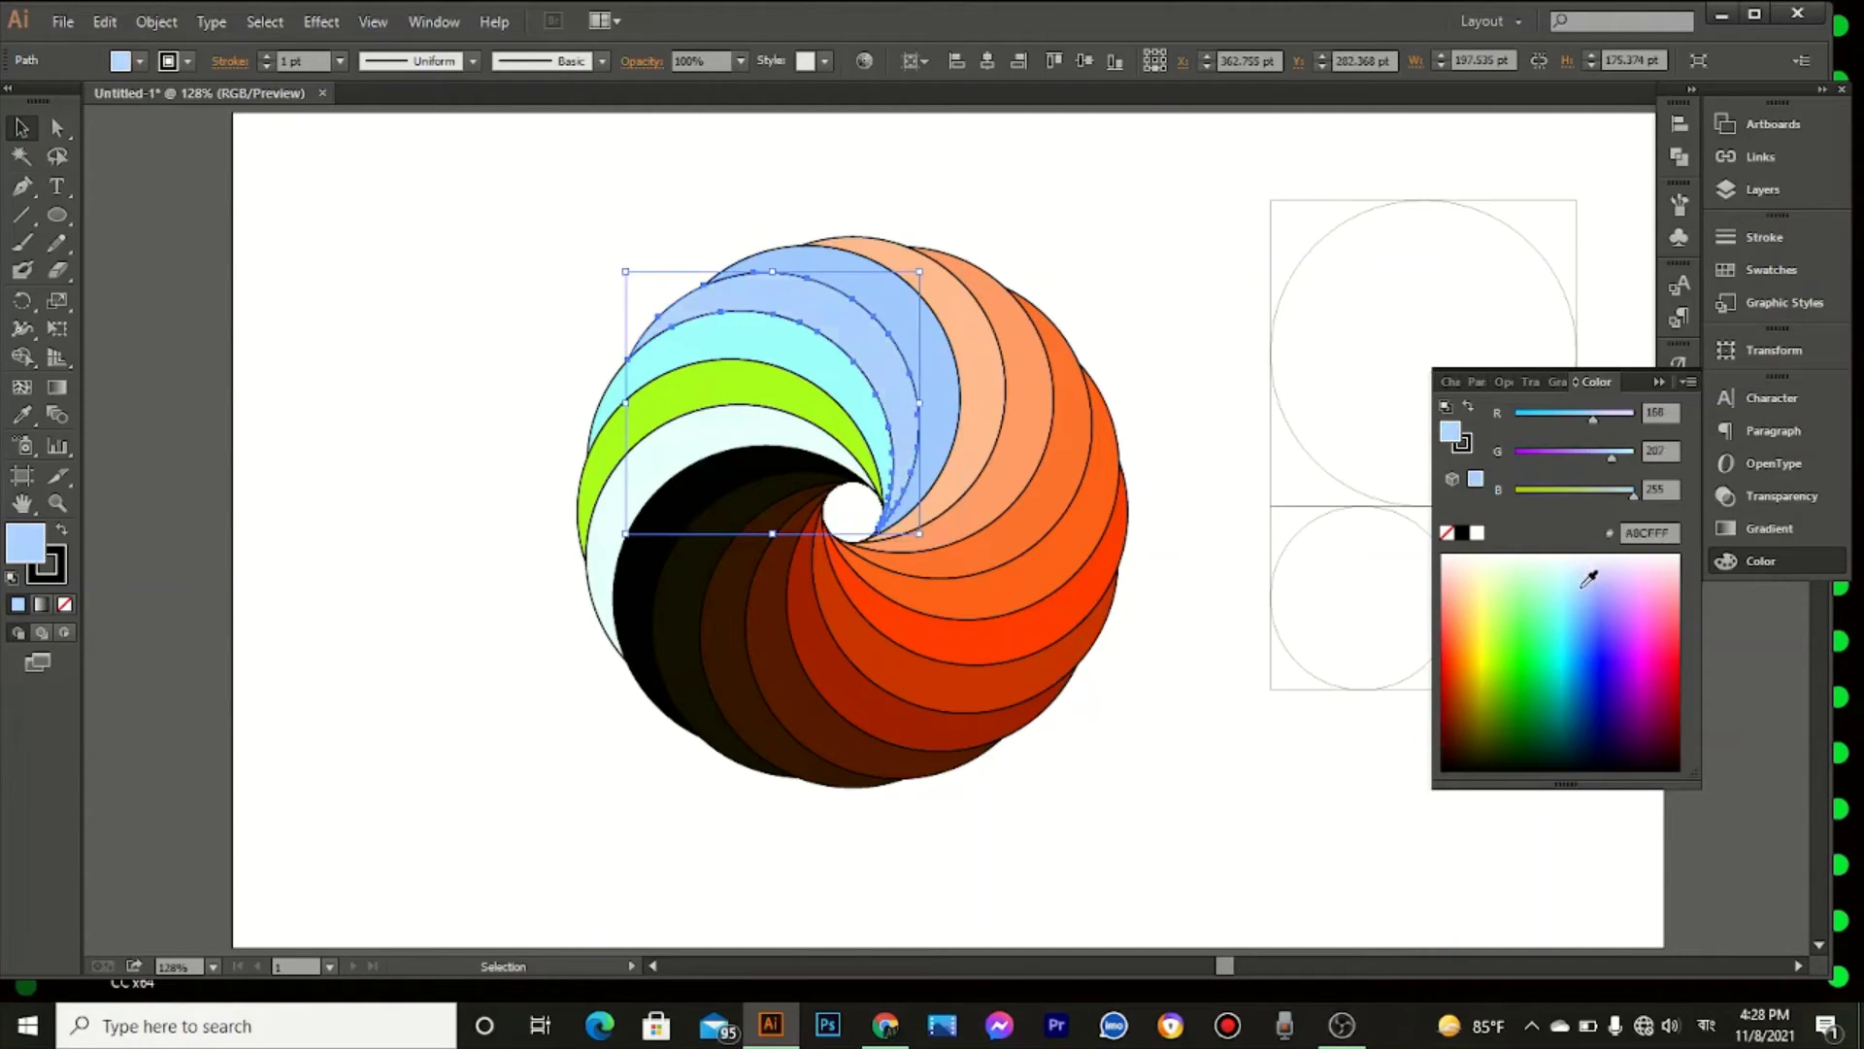
Step: Refill the pale cyan crescent between the light blue and yellow-green ones icy blue C8F1FF
click(885, 429)
click(1573, 595)
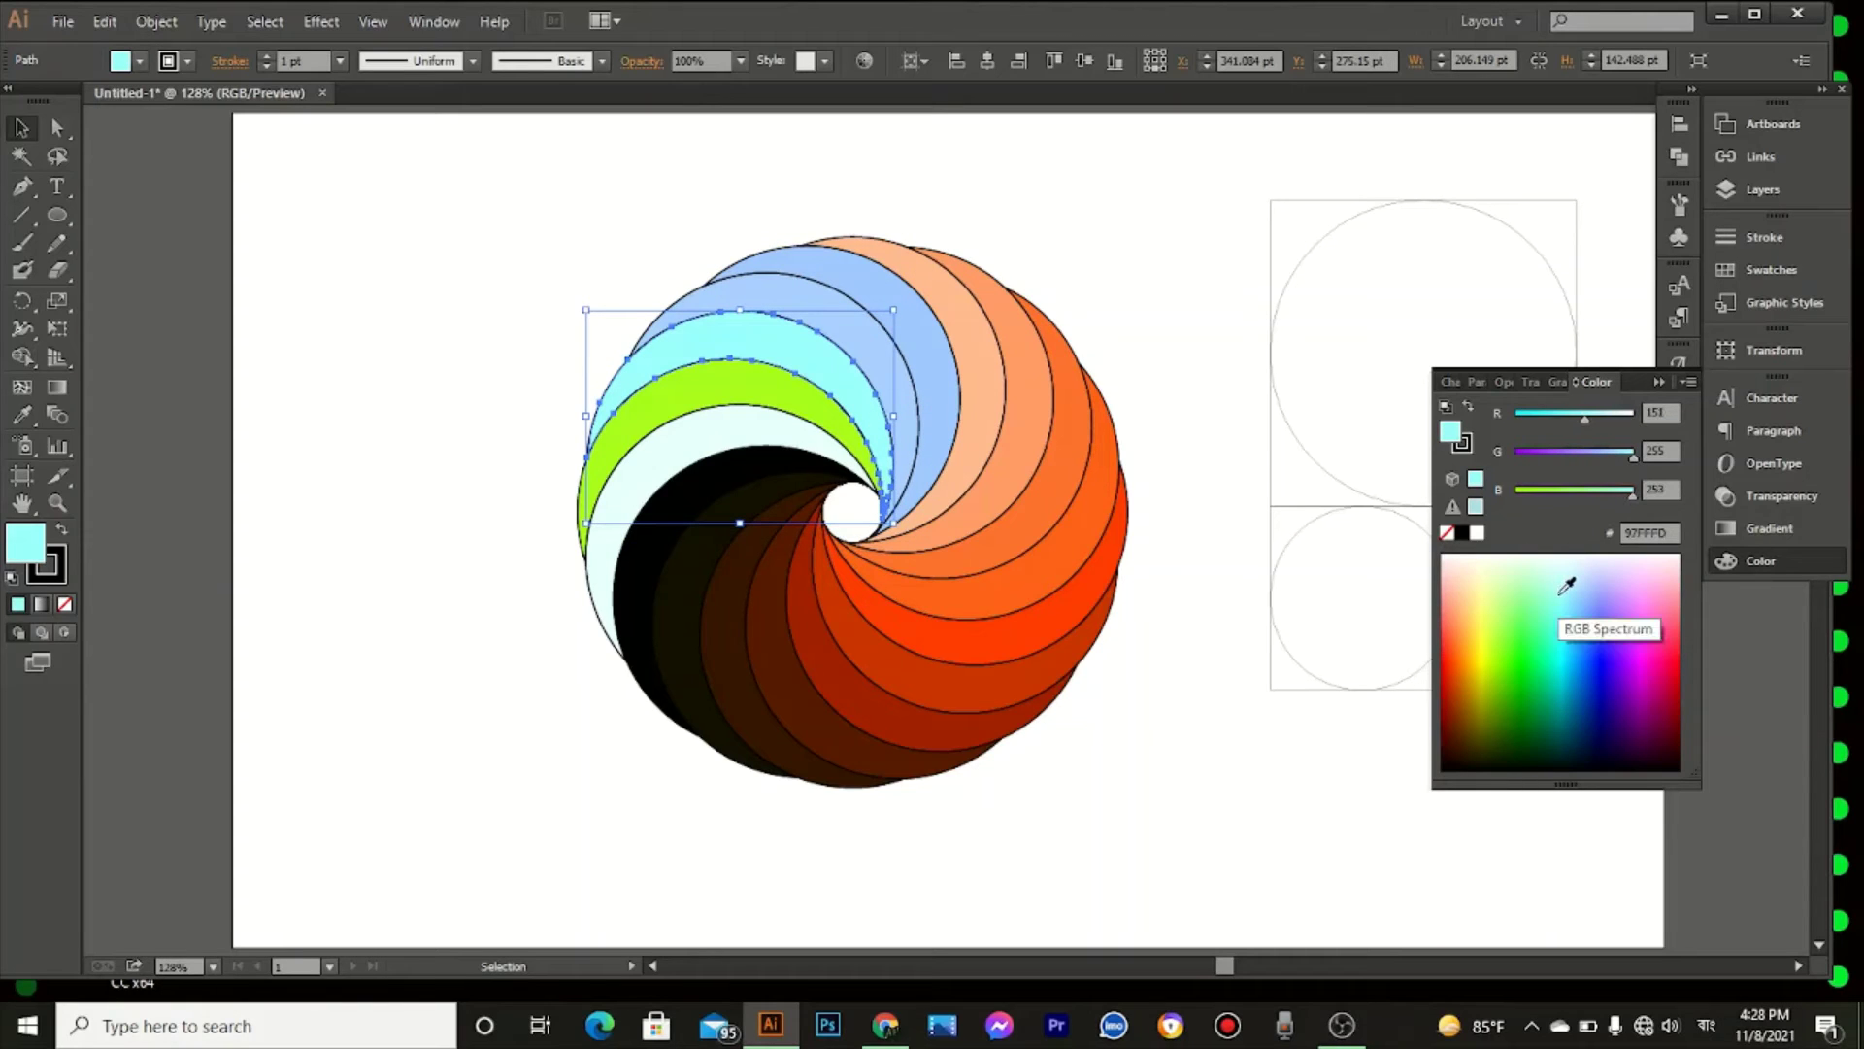
click(1576, 598)
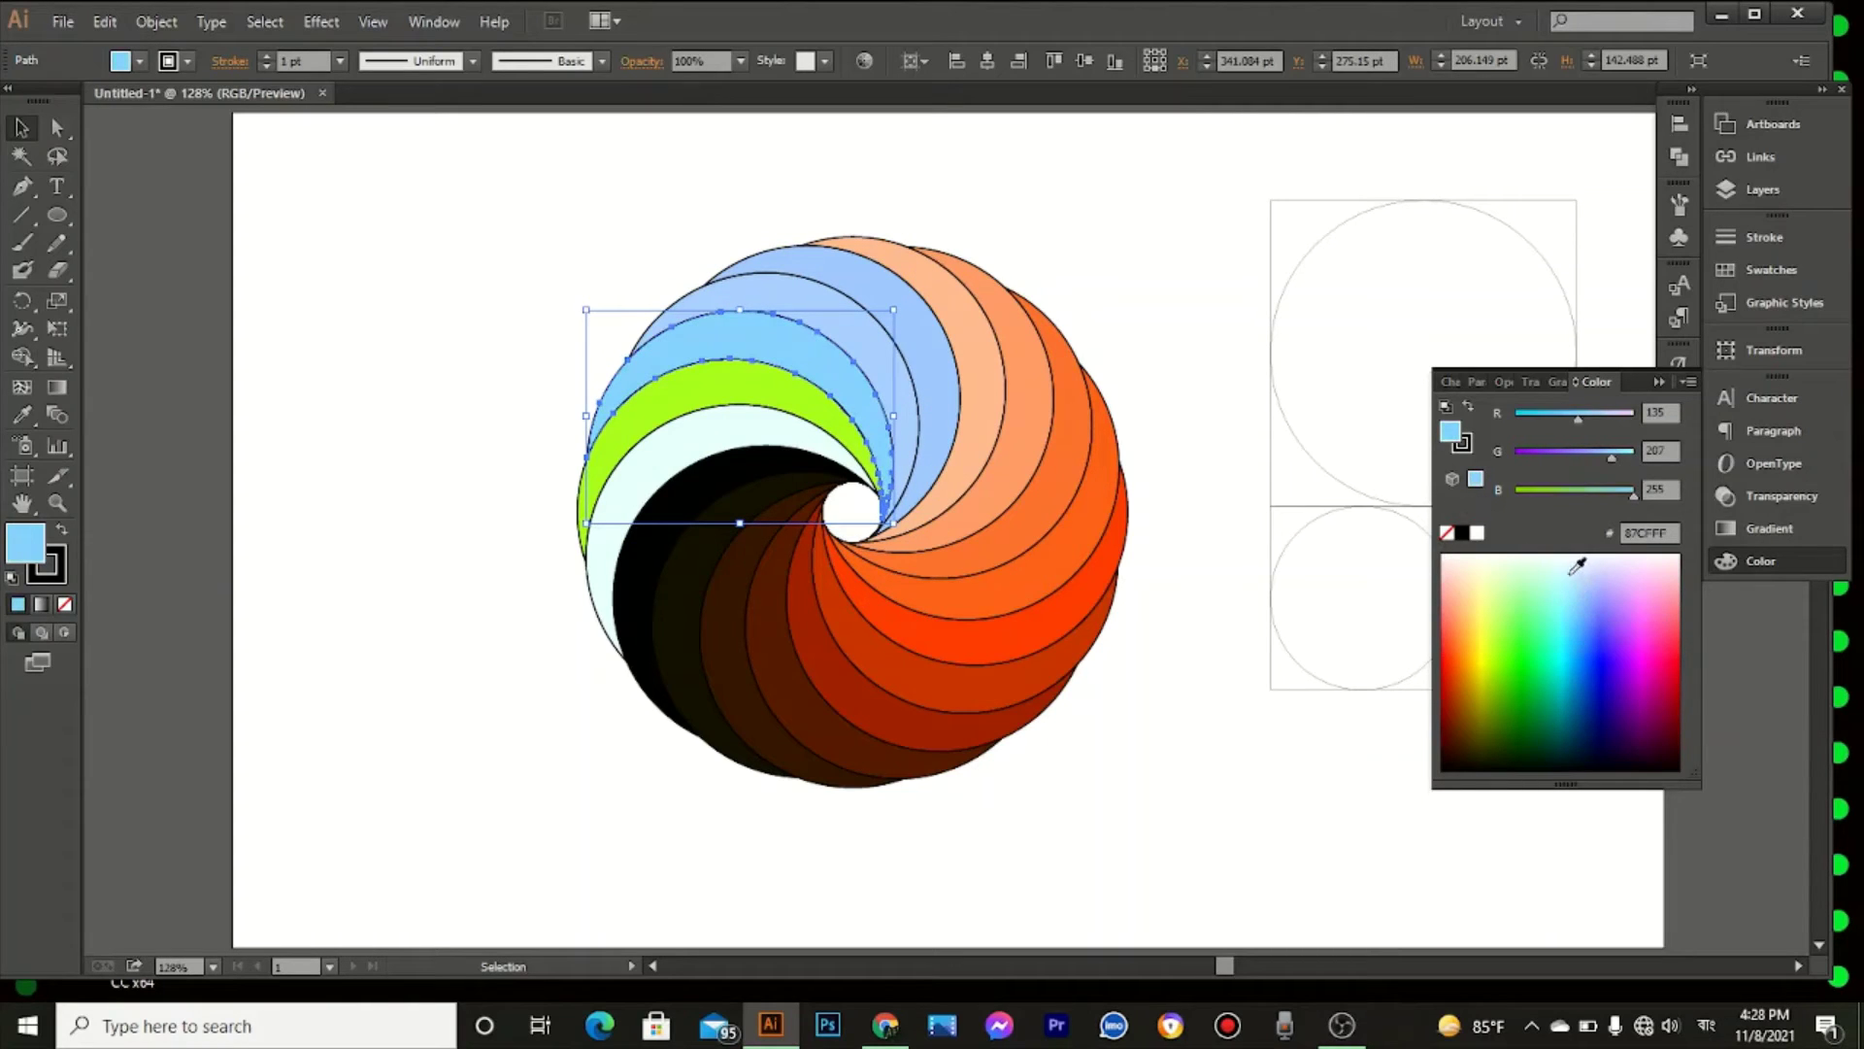
click(1571, 572)
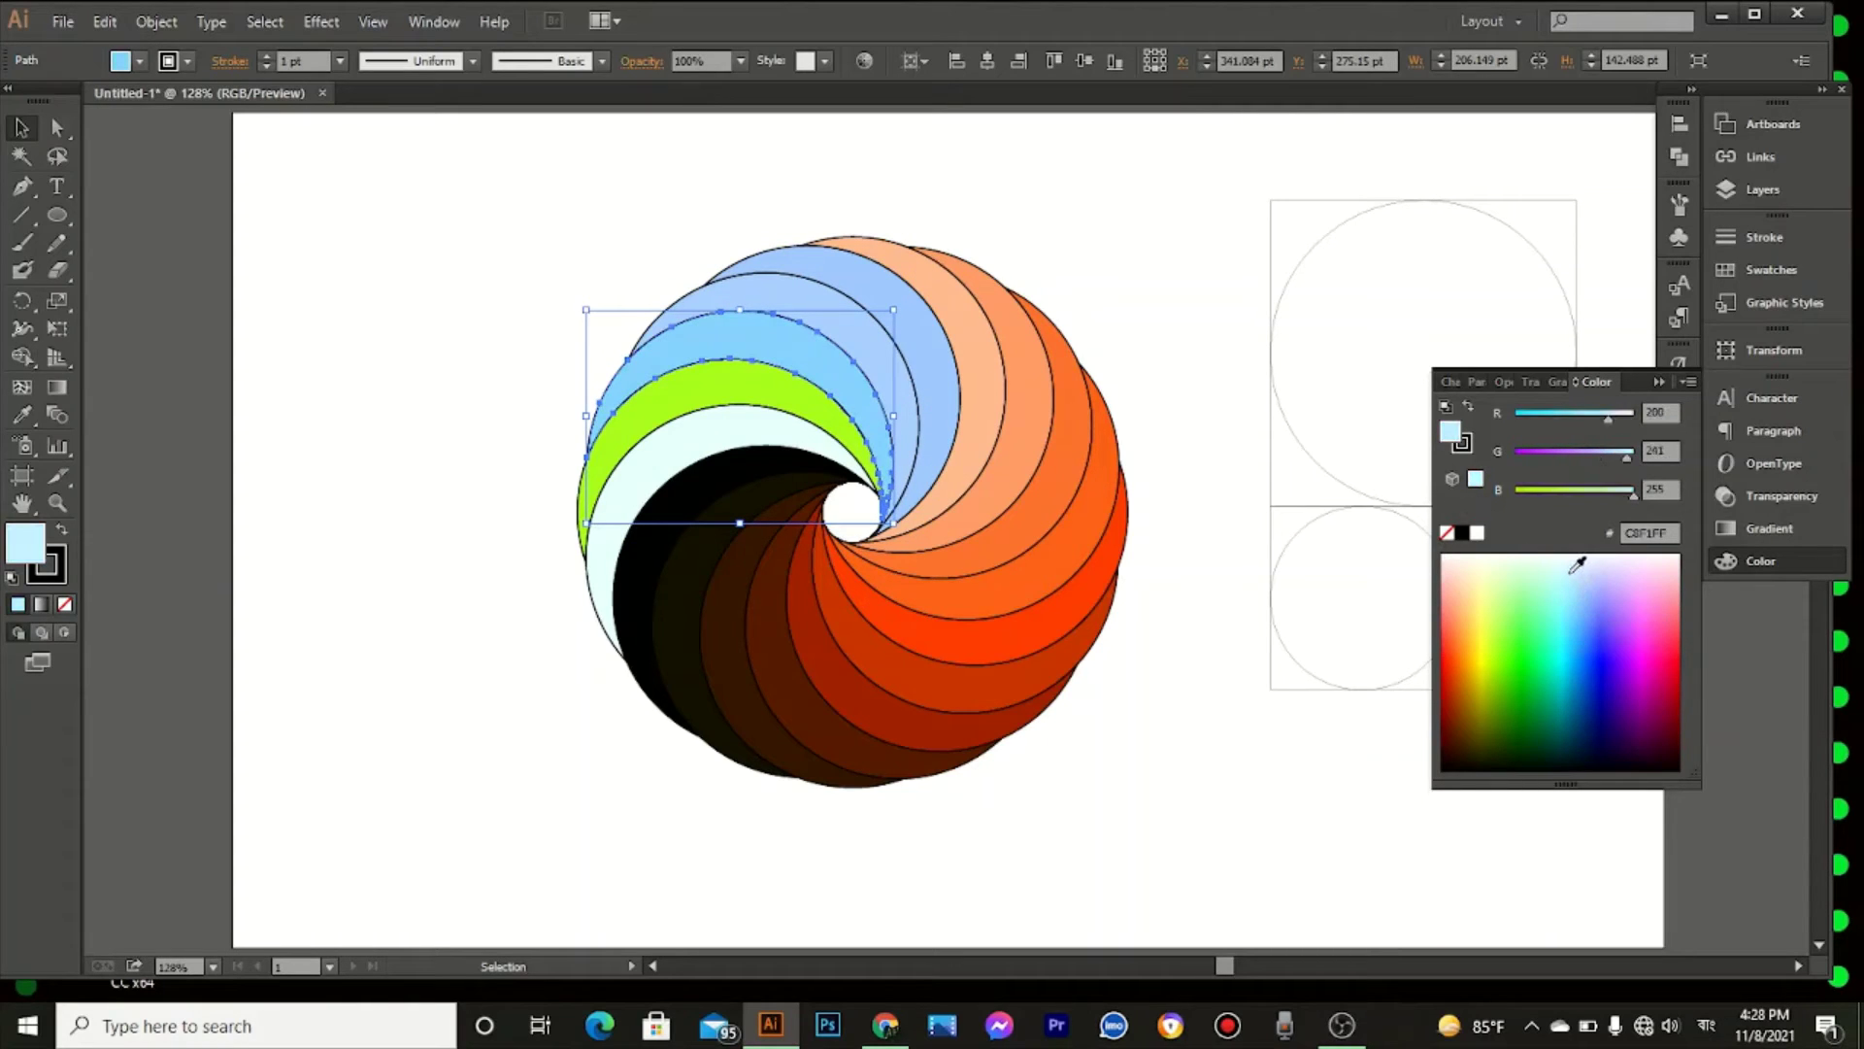
click(1221, 527)
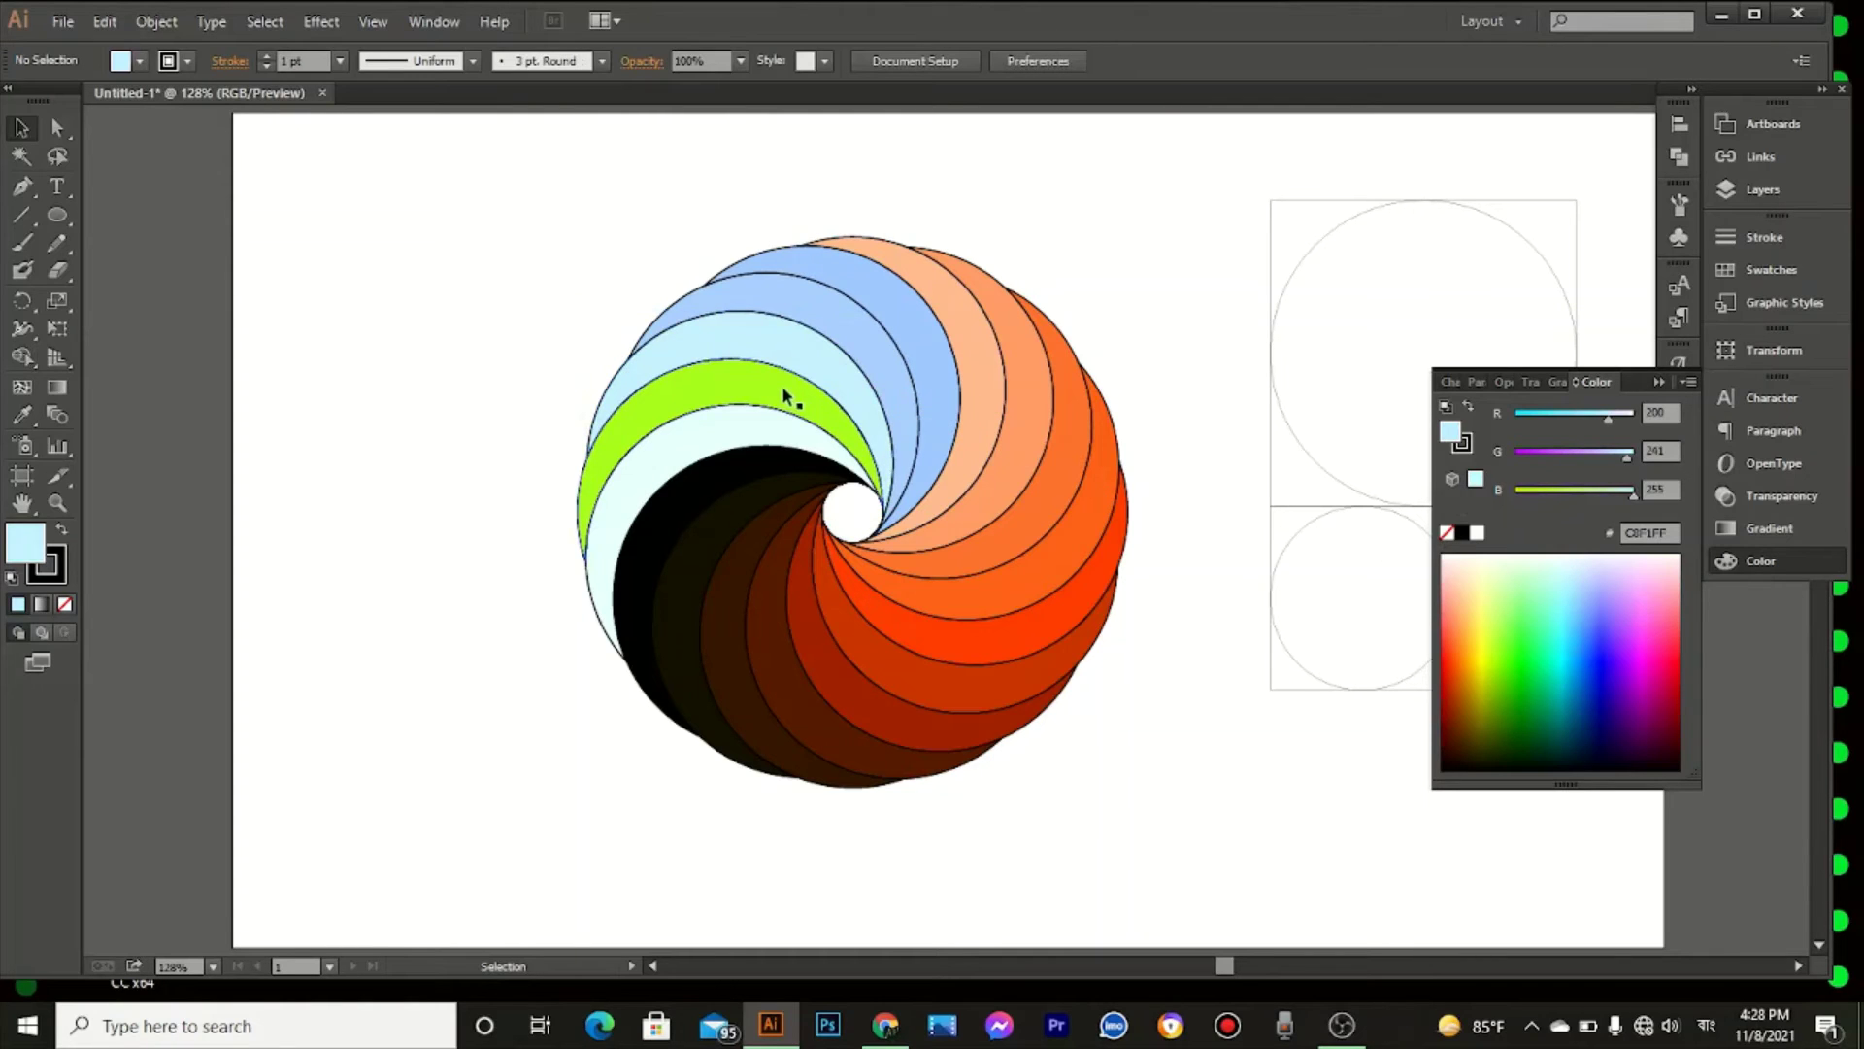
Step: Refill the yellow-green crescent mint BBFFD8 and the icy blue crescent beside it light green C0FFC1
click(1546, 571)
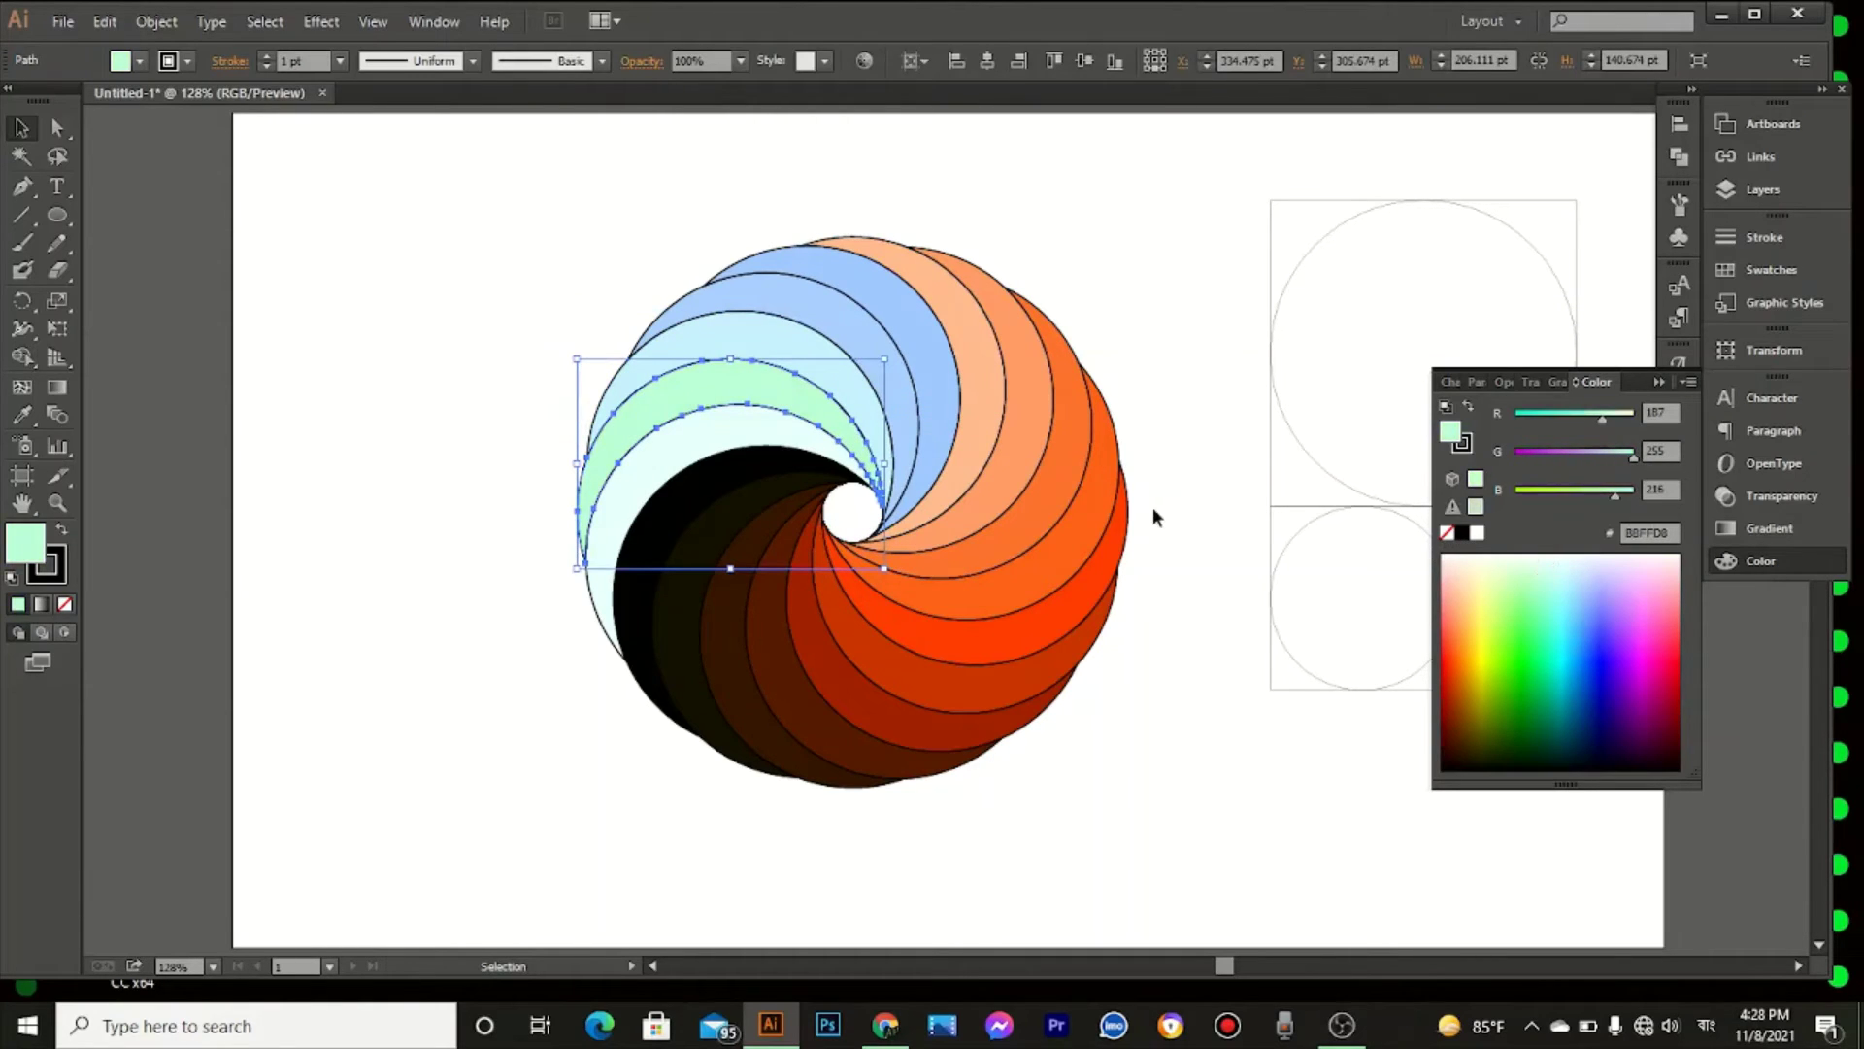
click(812, 358)
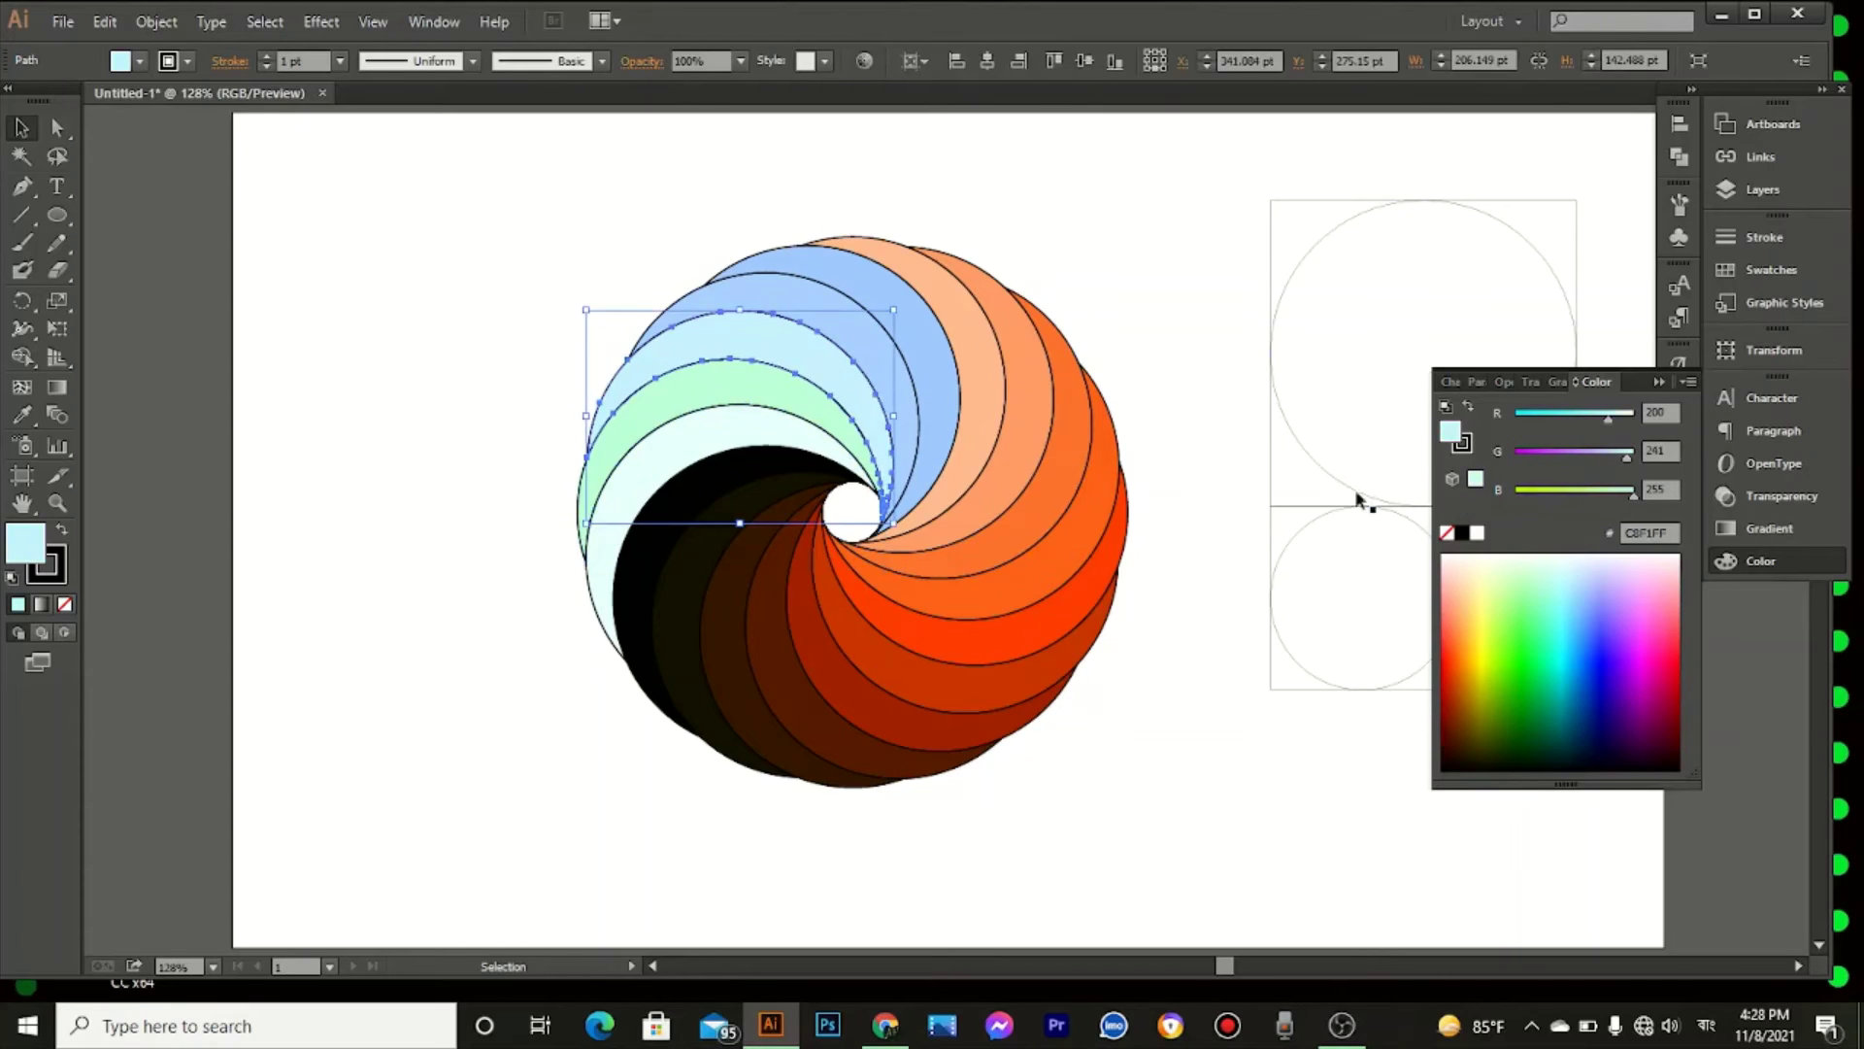
click(1523, 573)
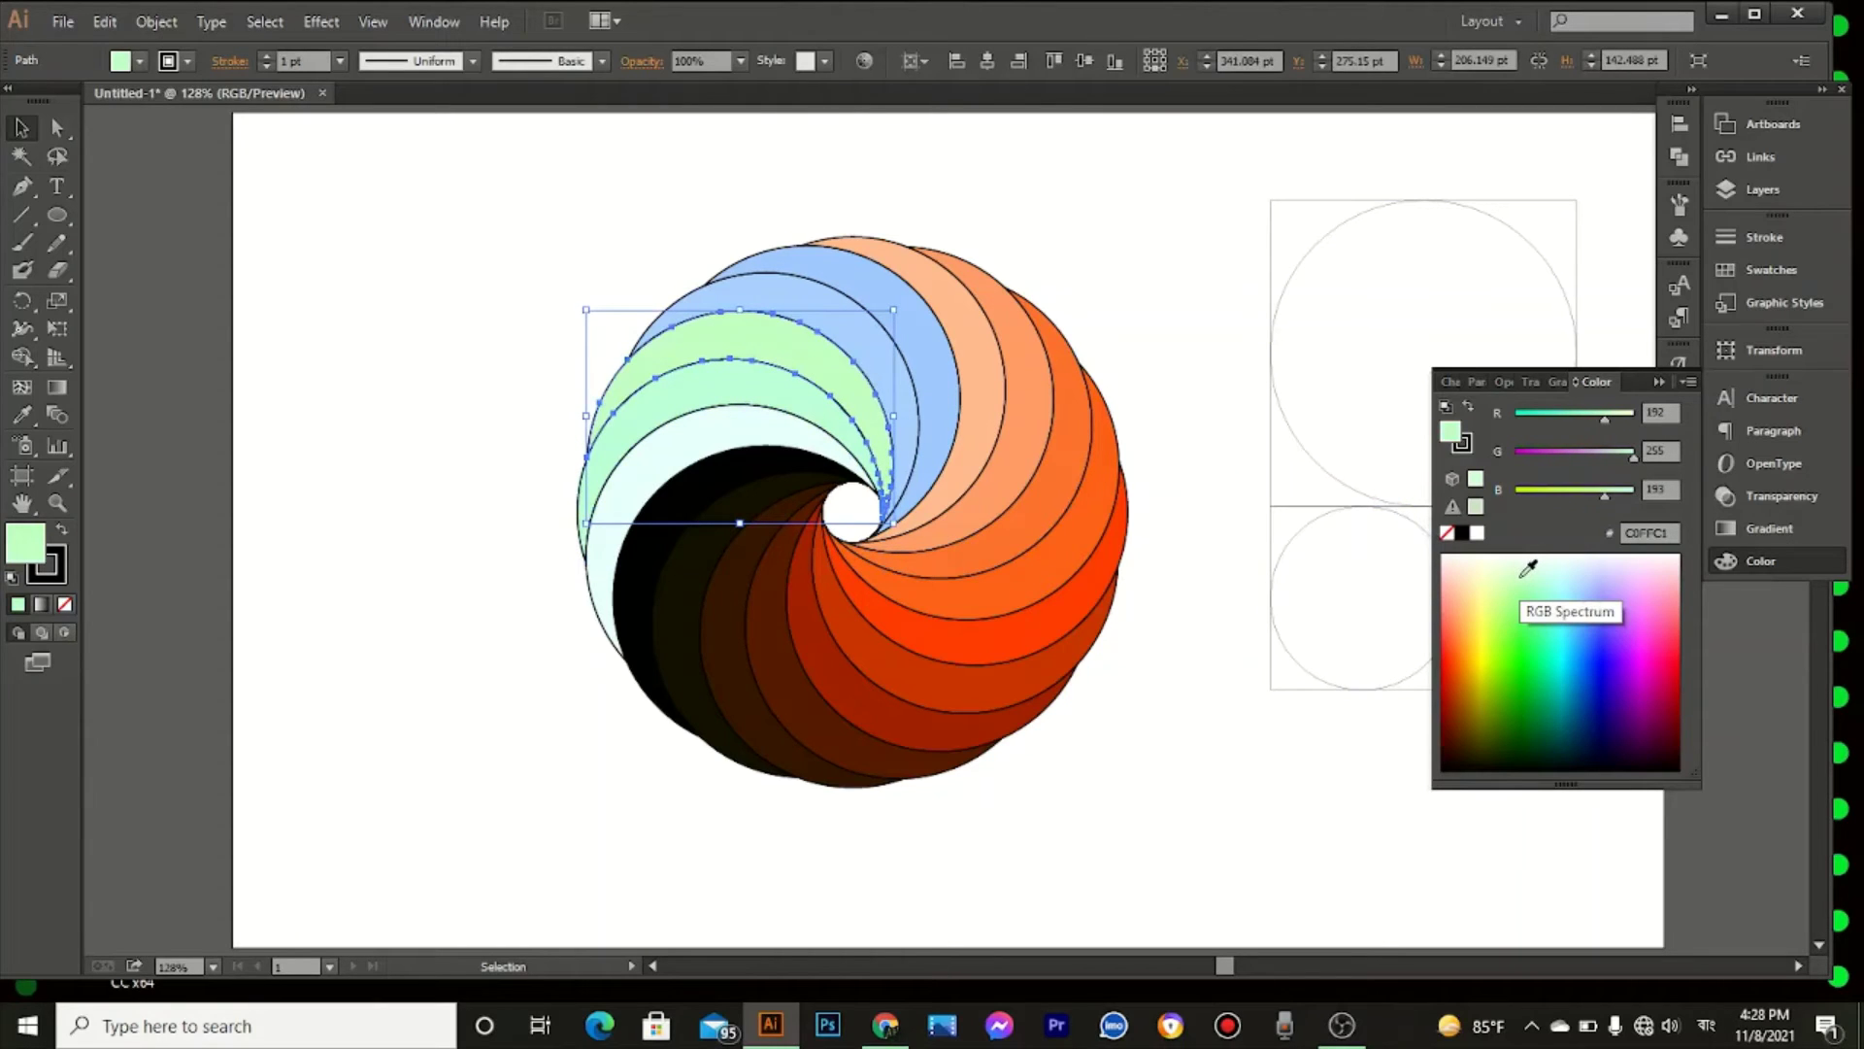
click(1230, 575)
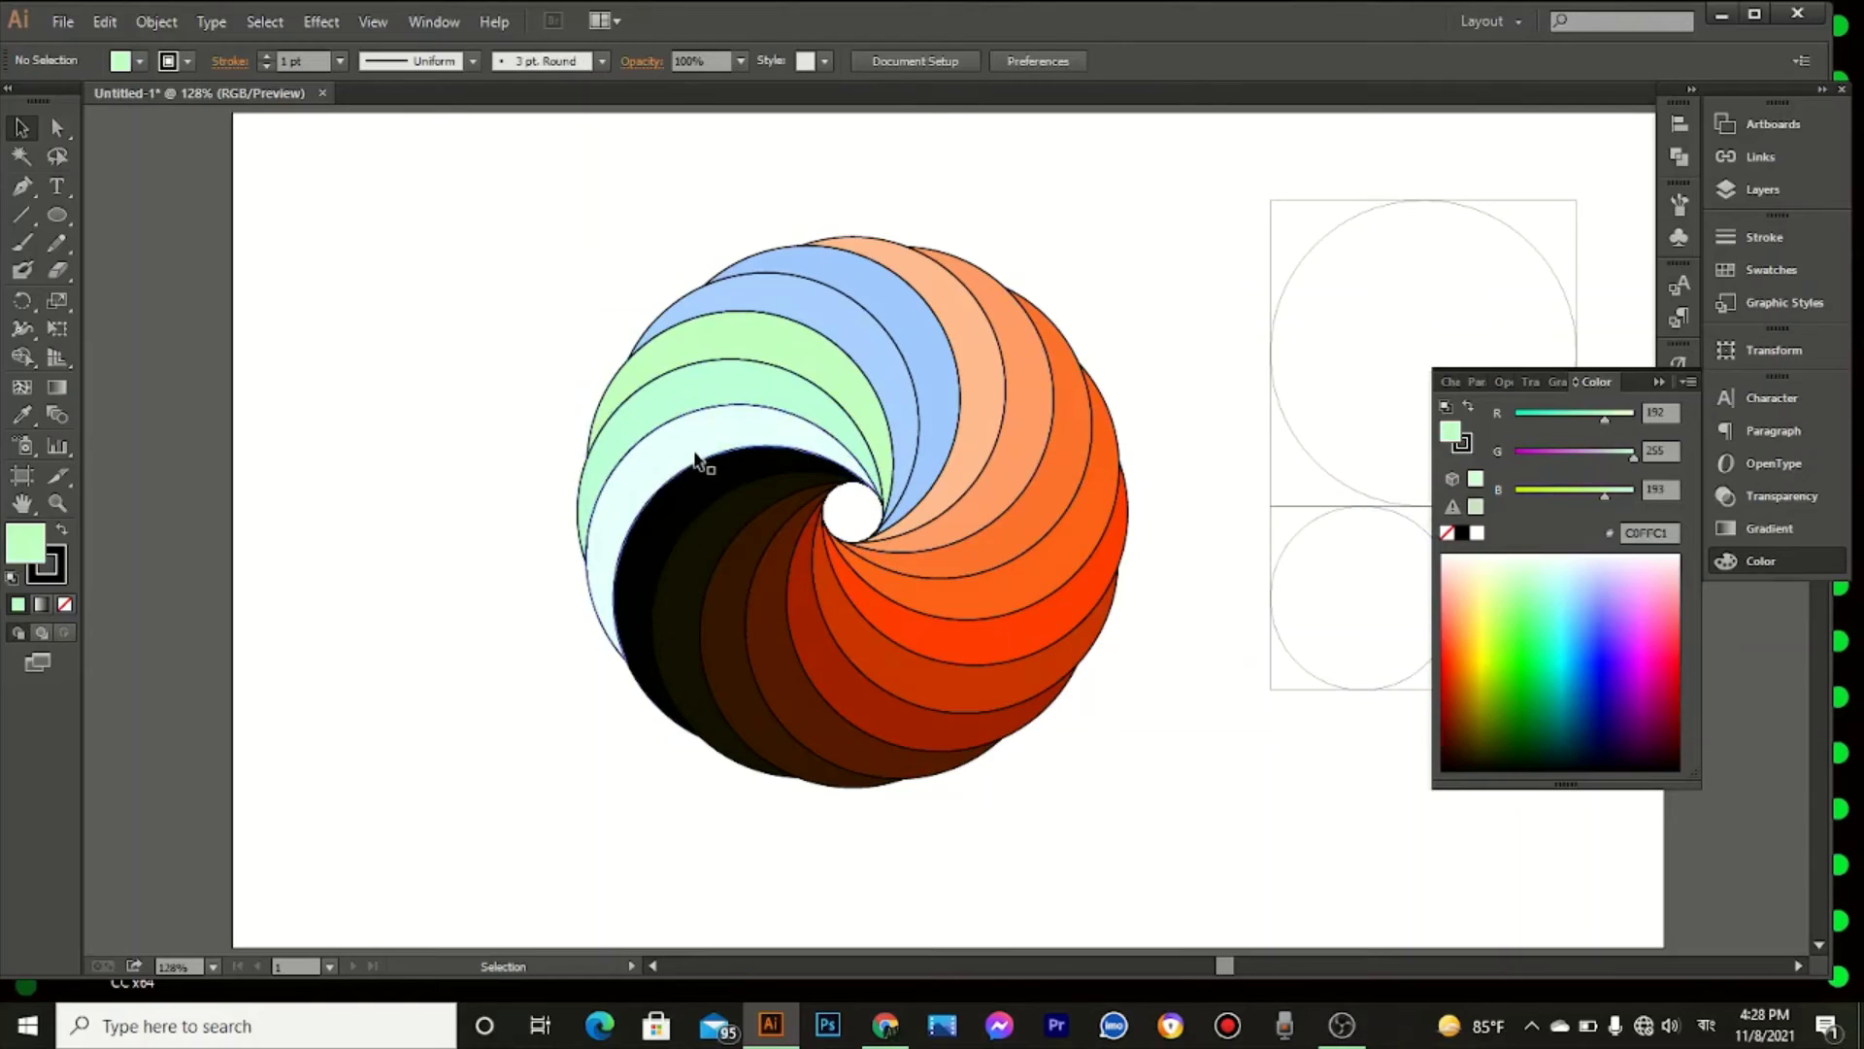
Step: Refill the light green crescent pale yellow FFFAB5 and the mint crescent beside it pale blue D9F9FF
click(723, 353)
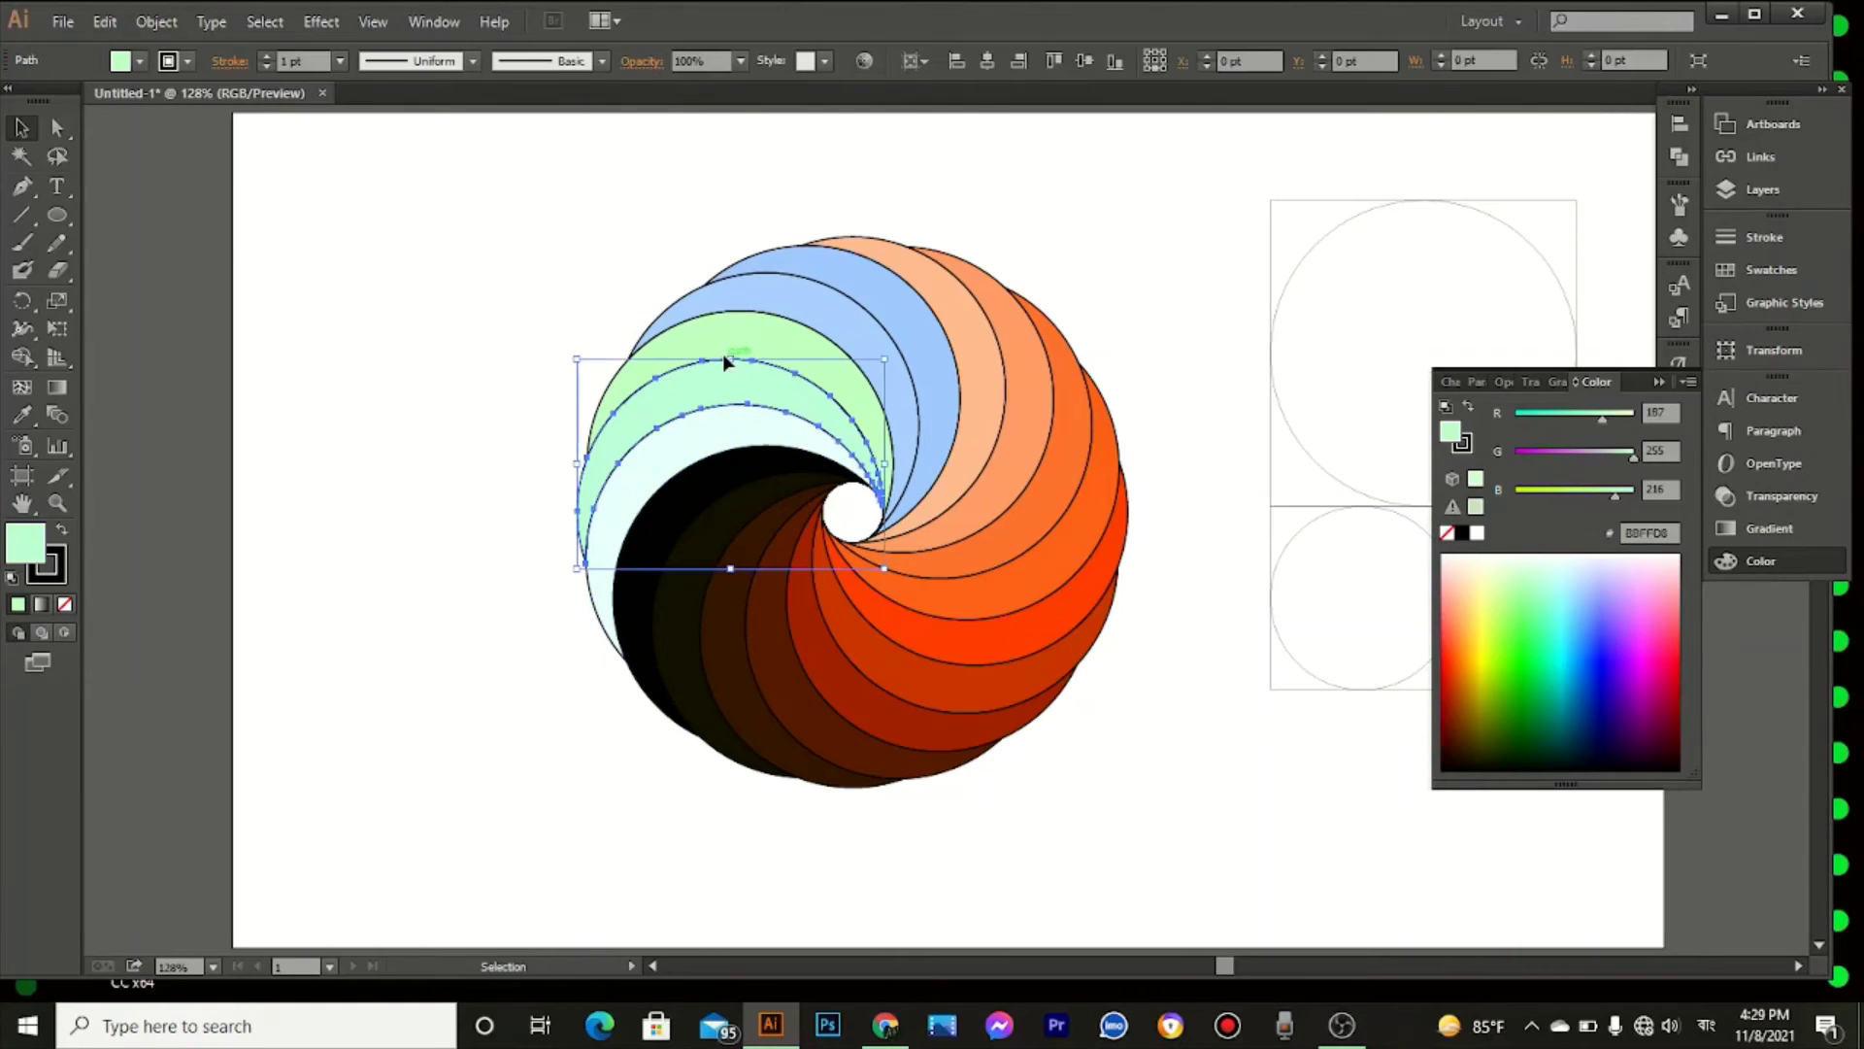
click(695, 348)
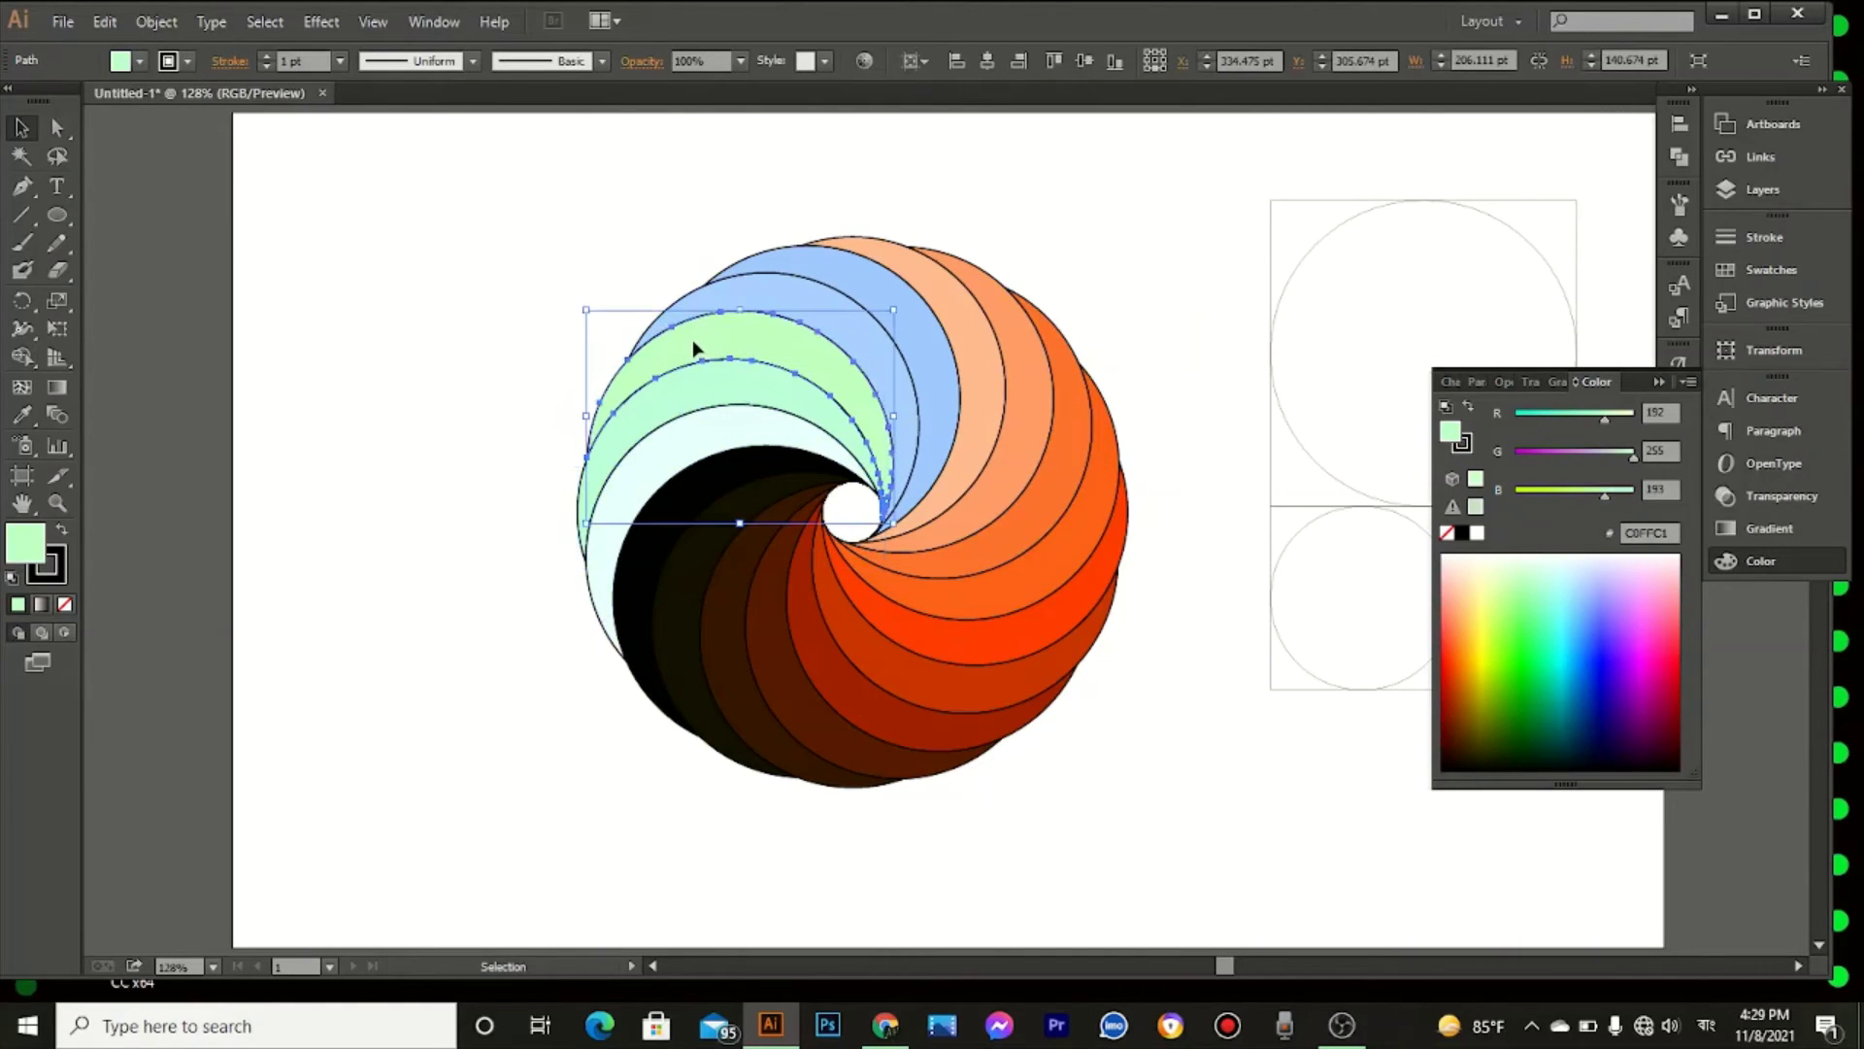
click(1475, 587)
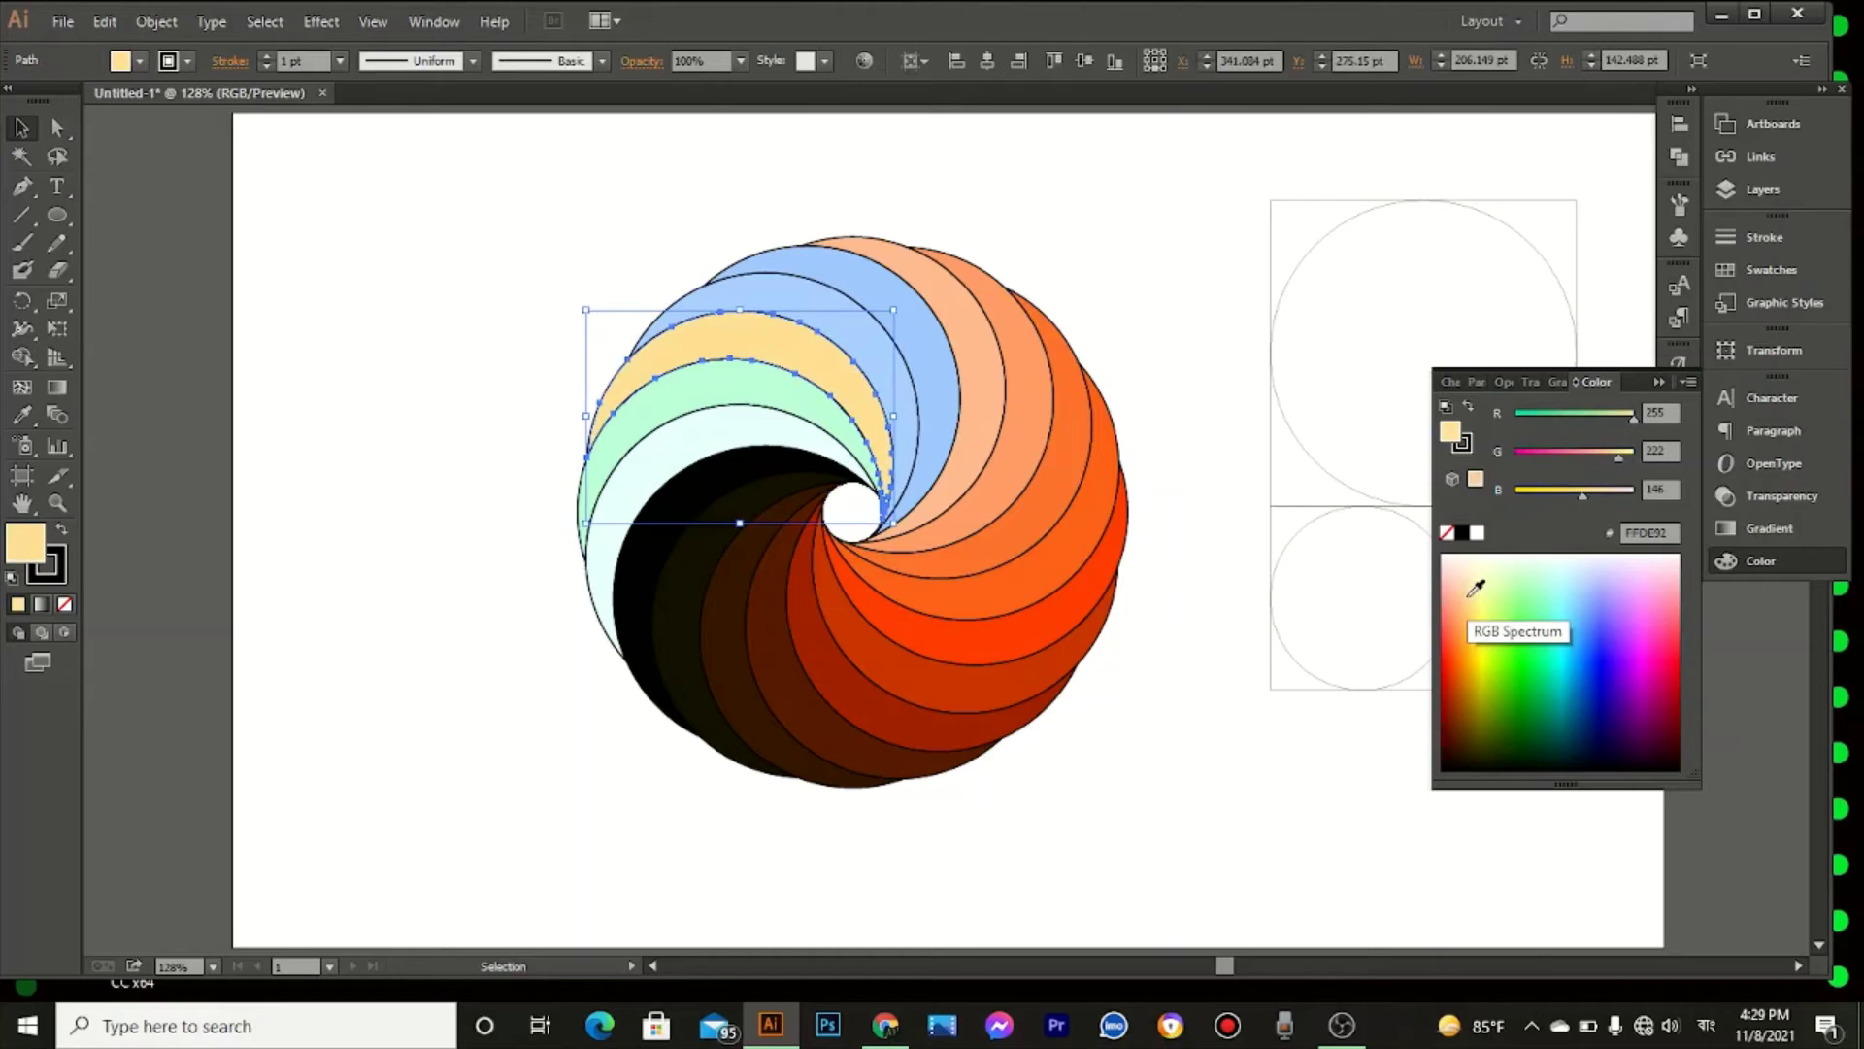
click(1467, 571)
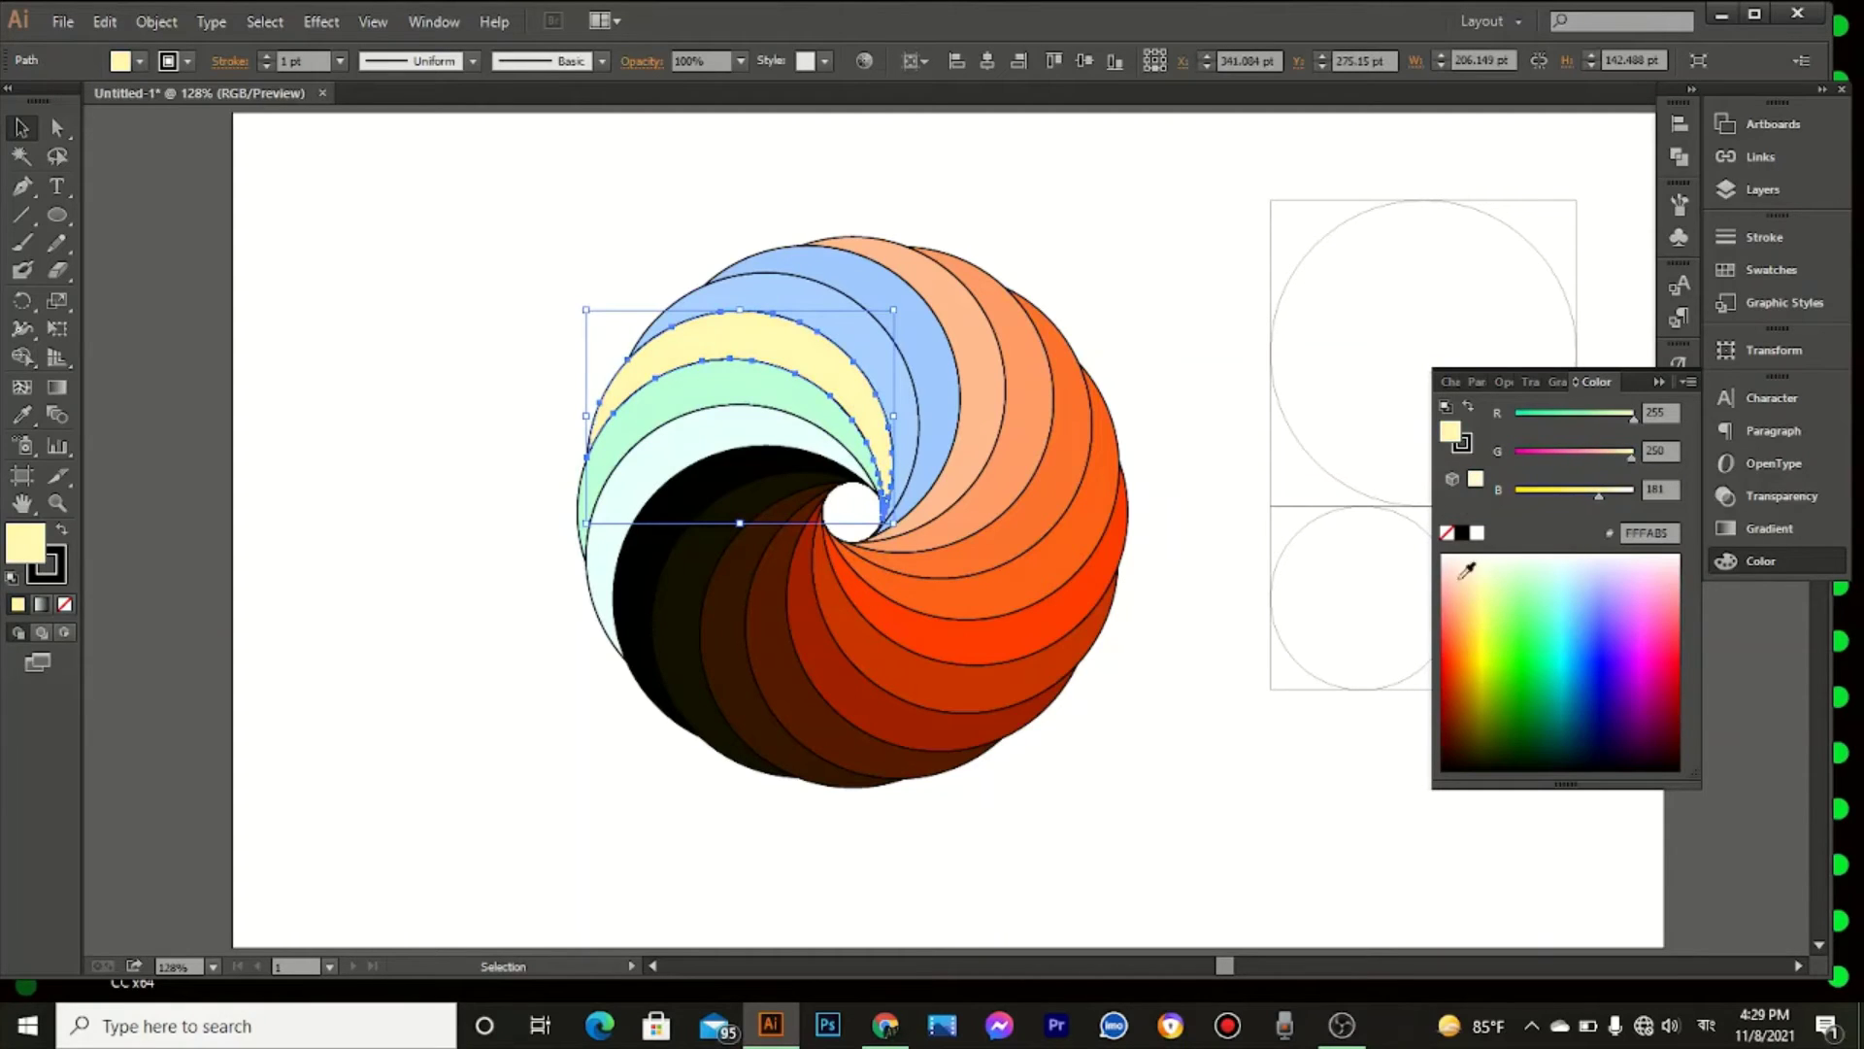
click(1230, 556)
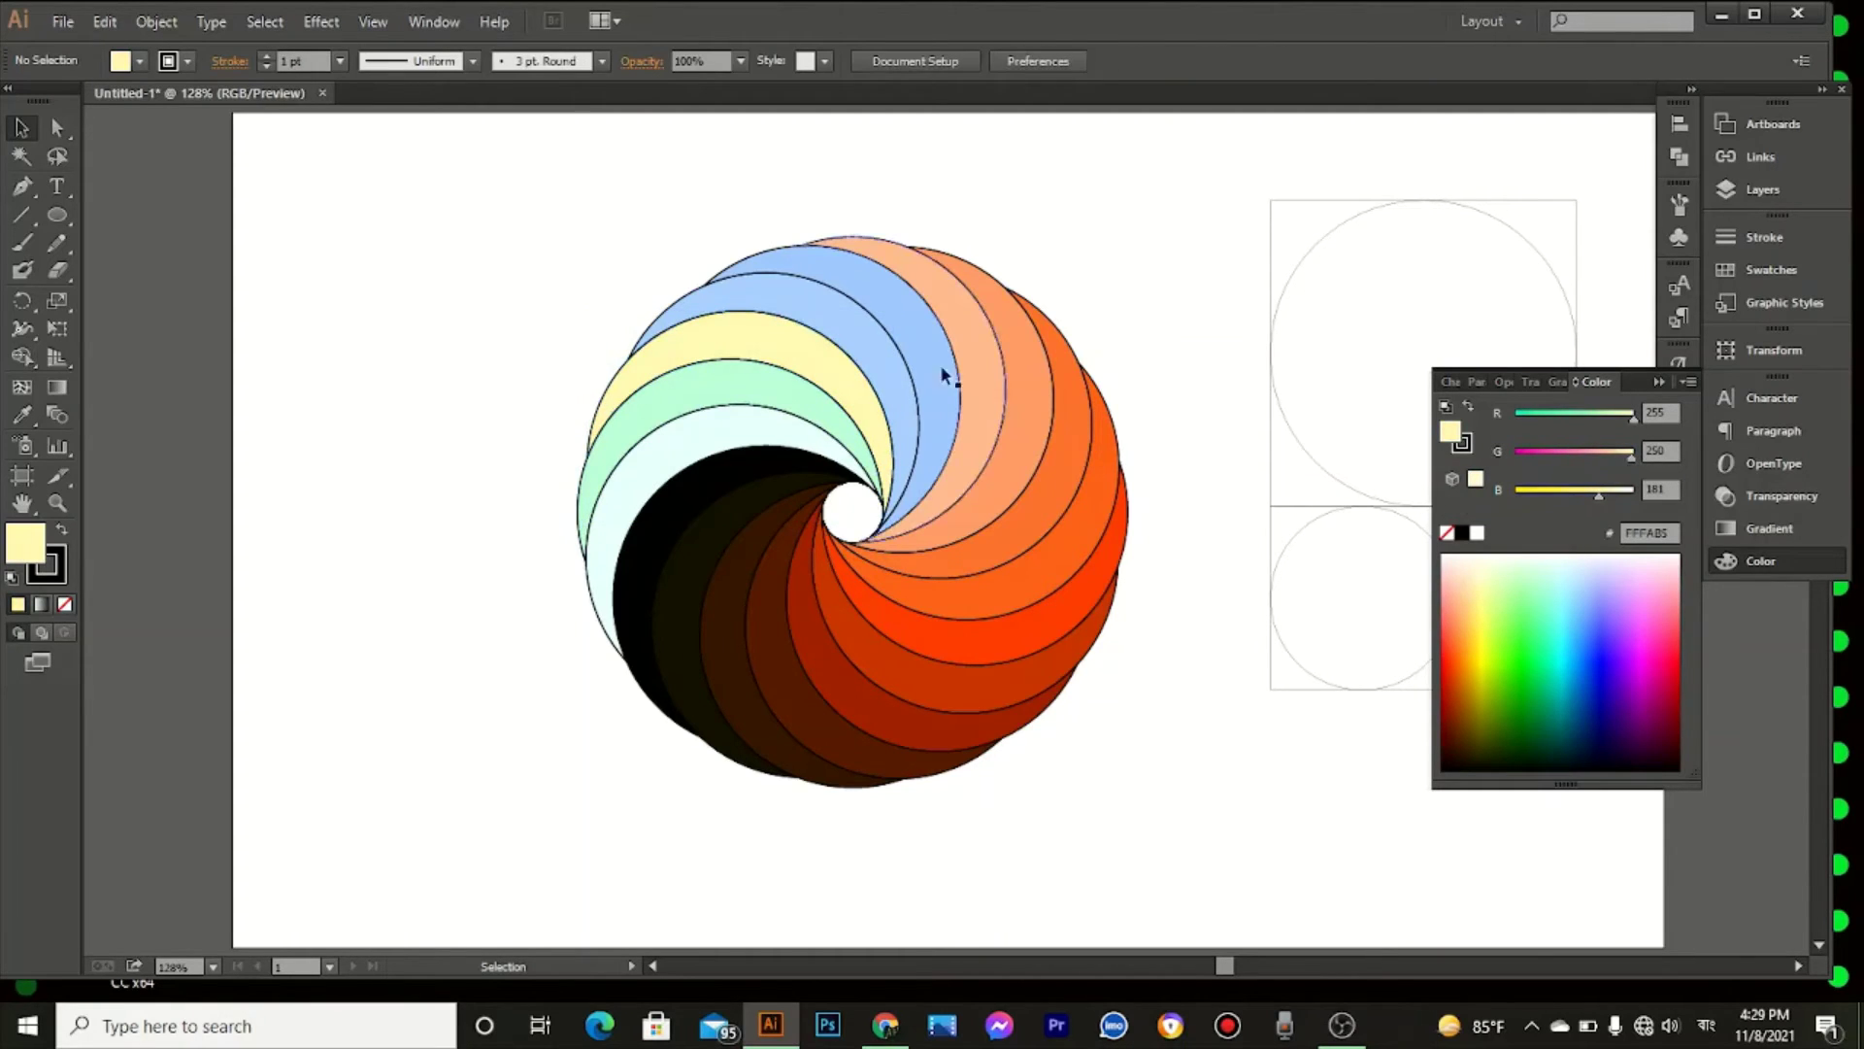
click(761, 389)
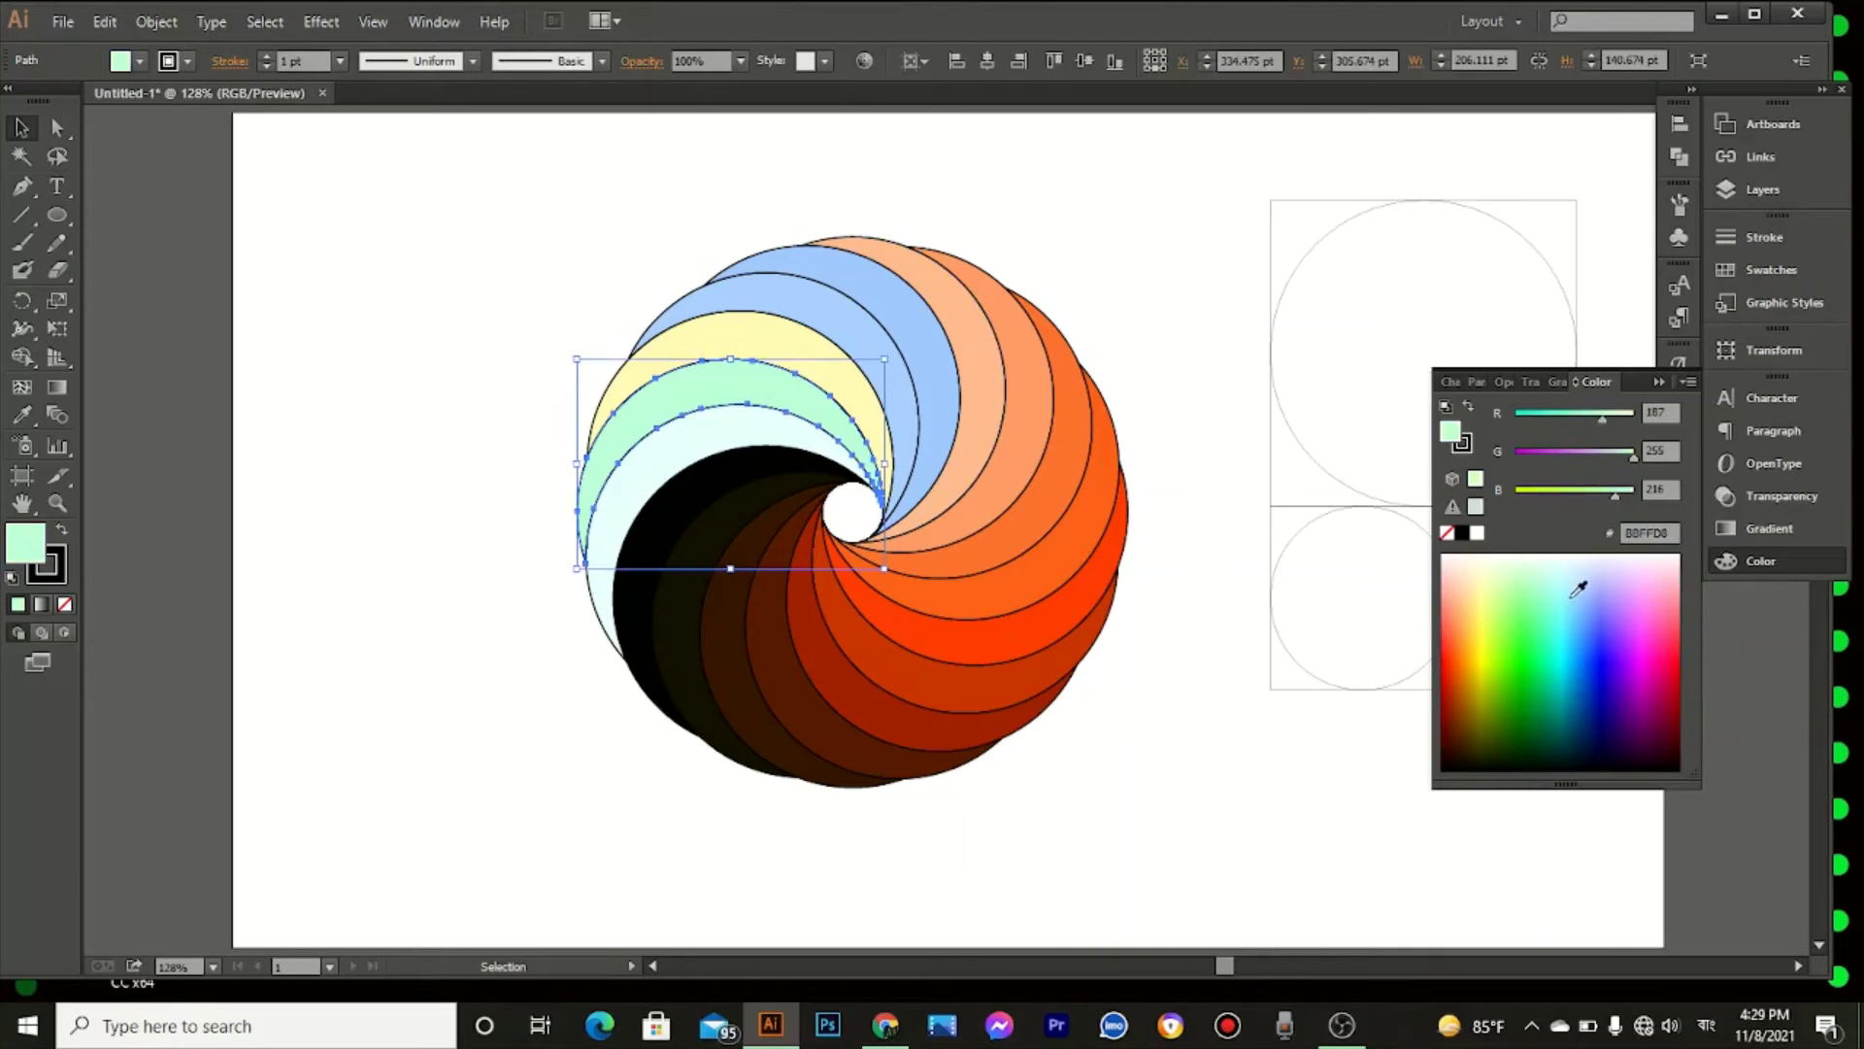
click(1567, 556)
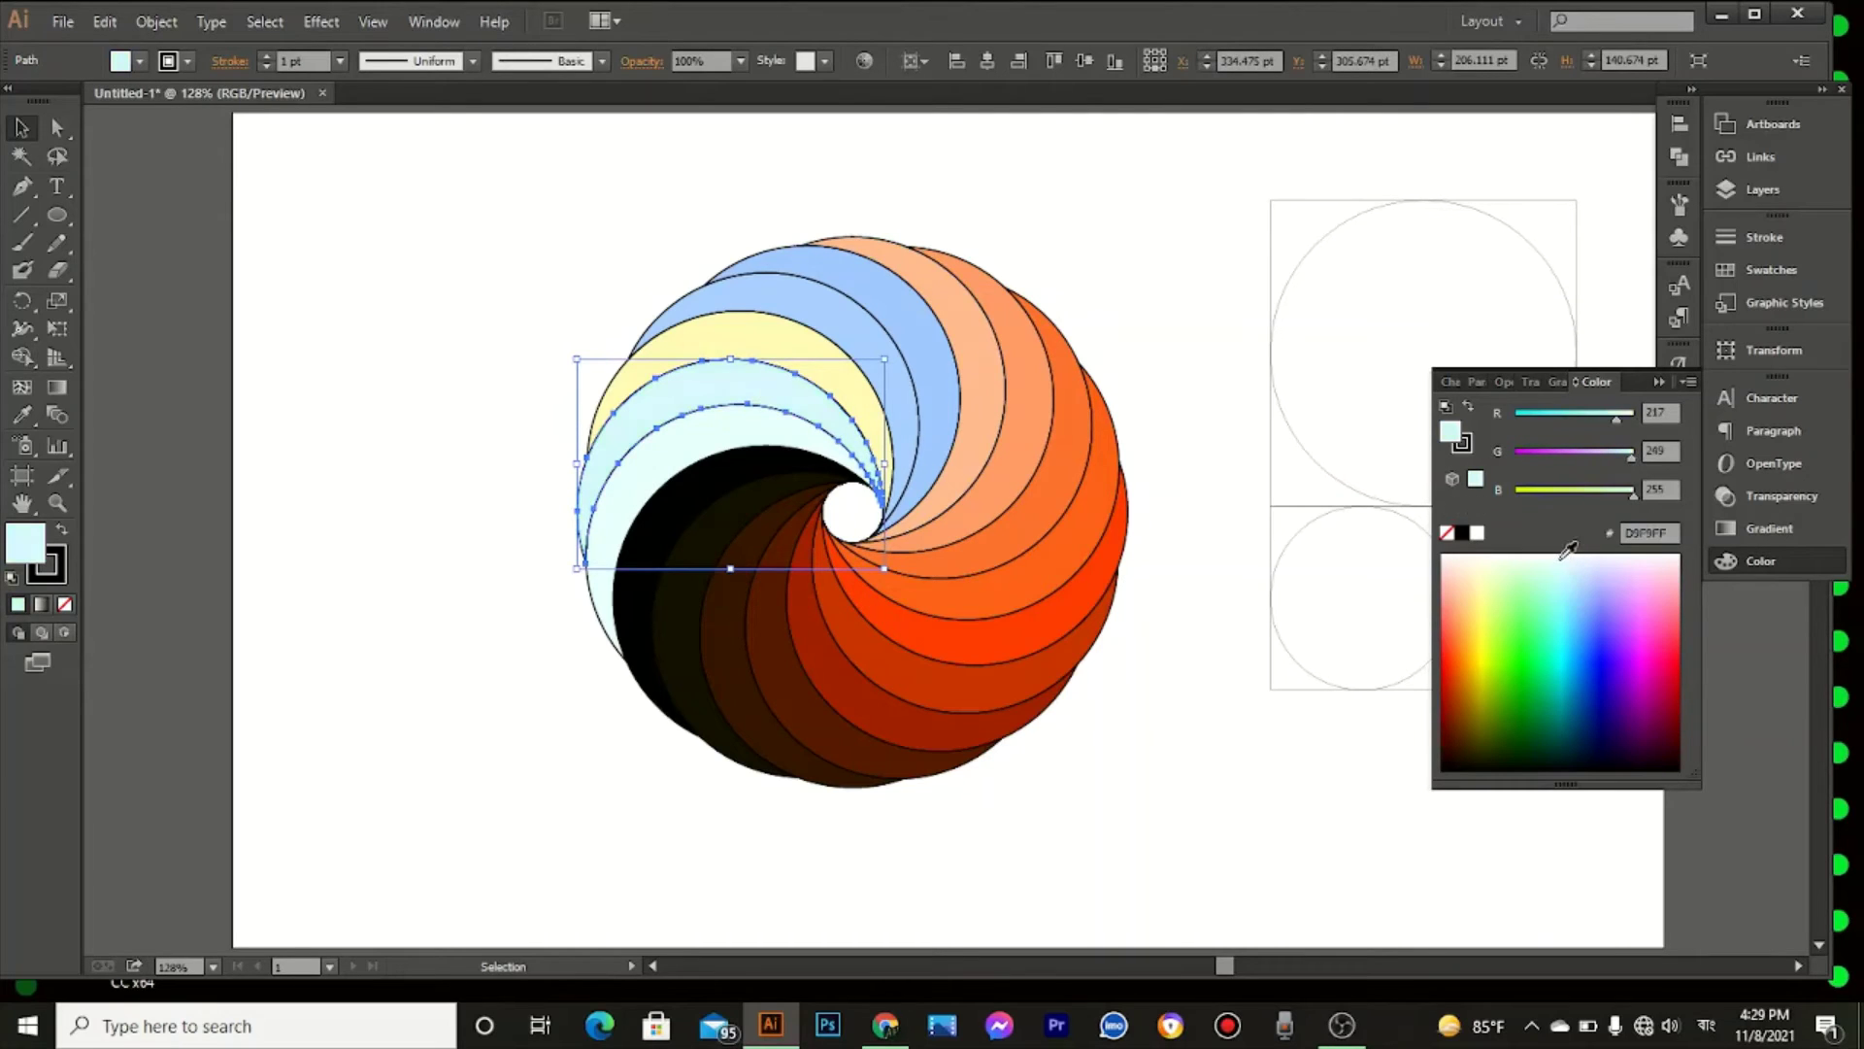
Step: Refill the selected pale blue crescent with a near-white blue E9FEFF
click(1566, 554)
click(1211, 480)
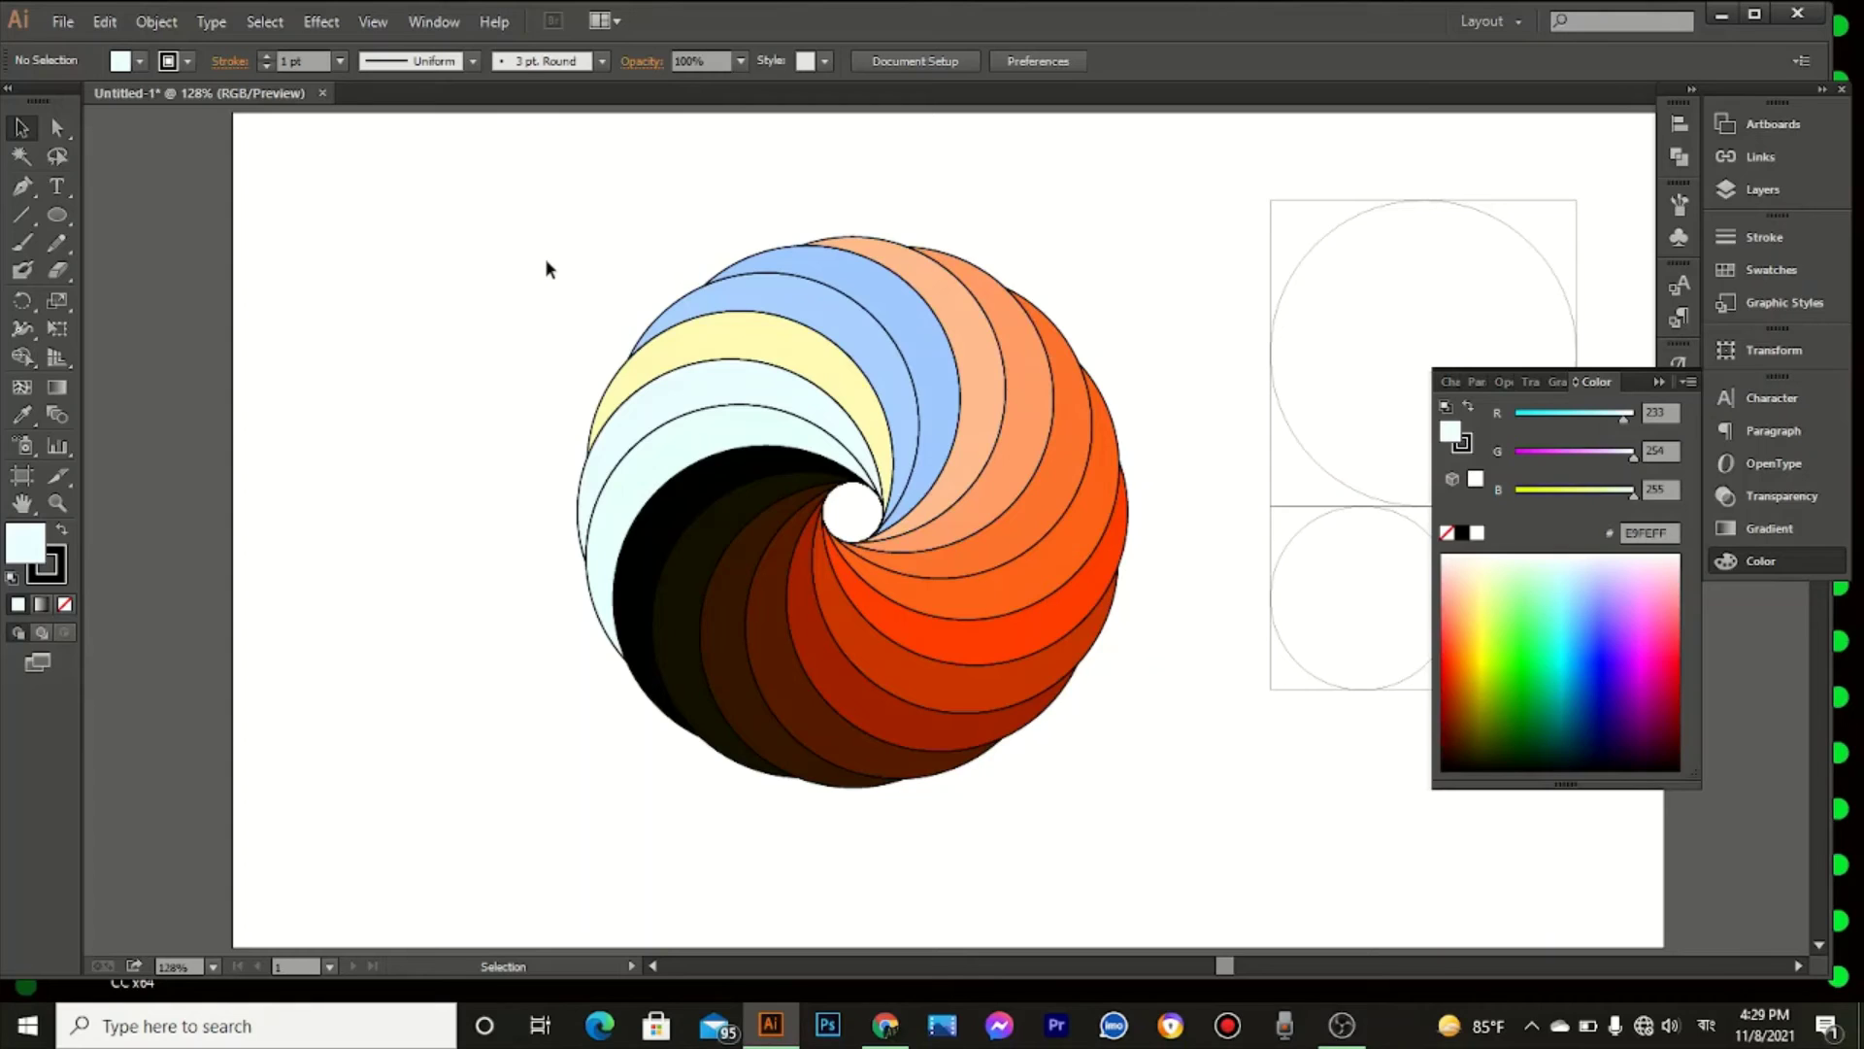
Step: Rotate the whole swirl logo clockwise by about 75 degrees in total
drag(532, 206, 1080, 782)
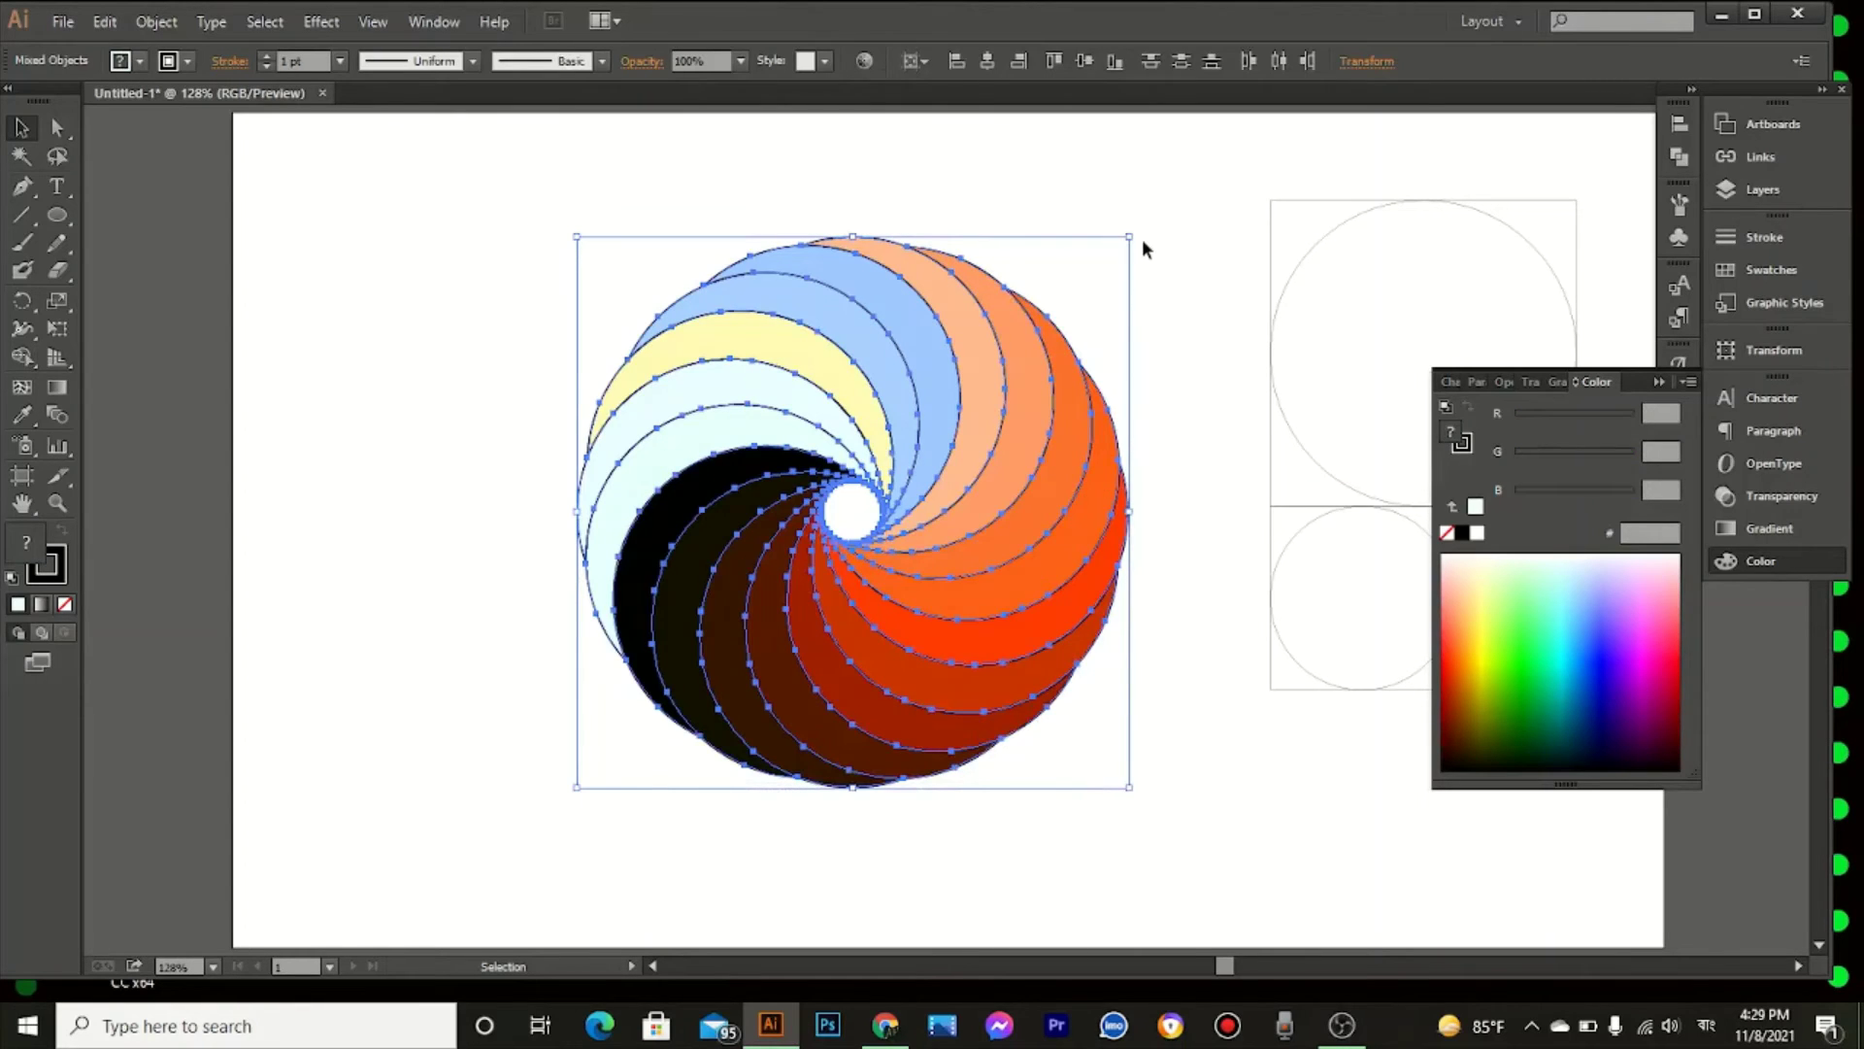
drag(1140, 233, 1240, 626)
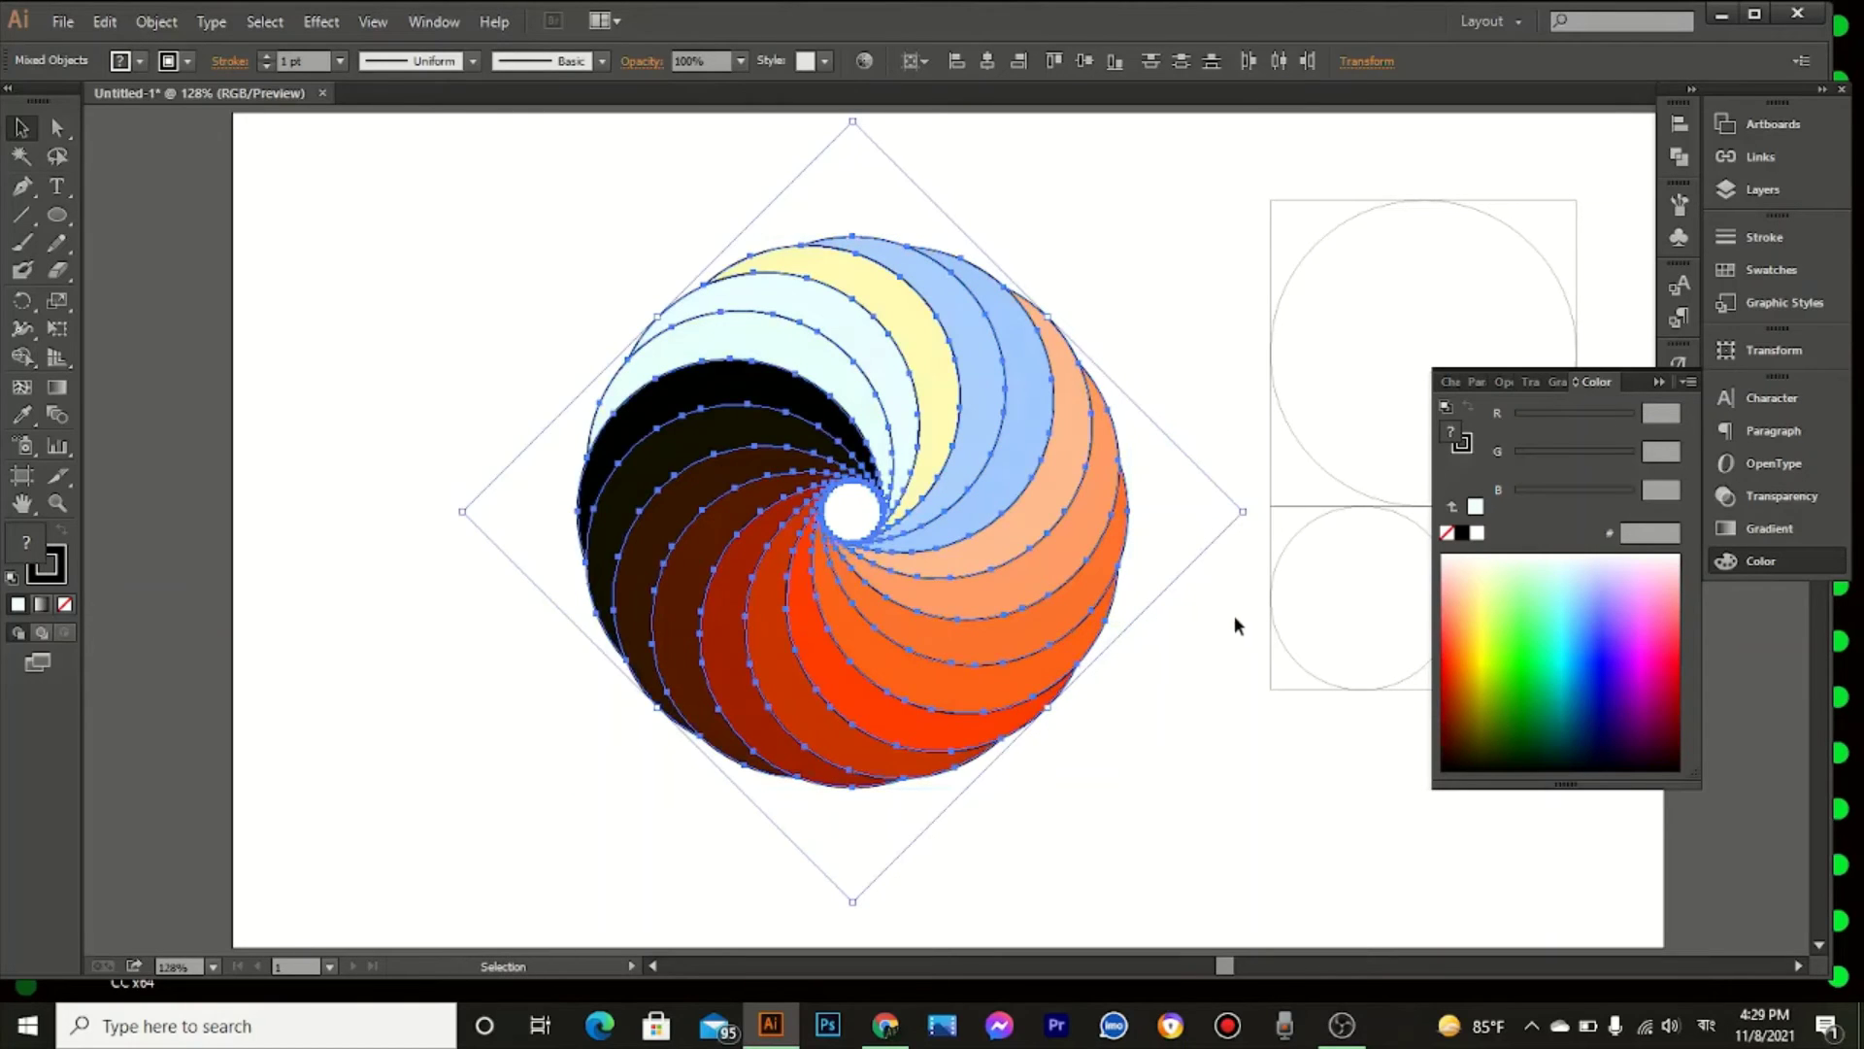
drag(1253, 511, 1190, 701)
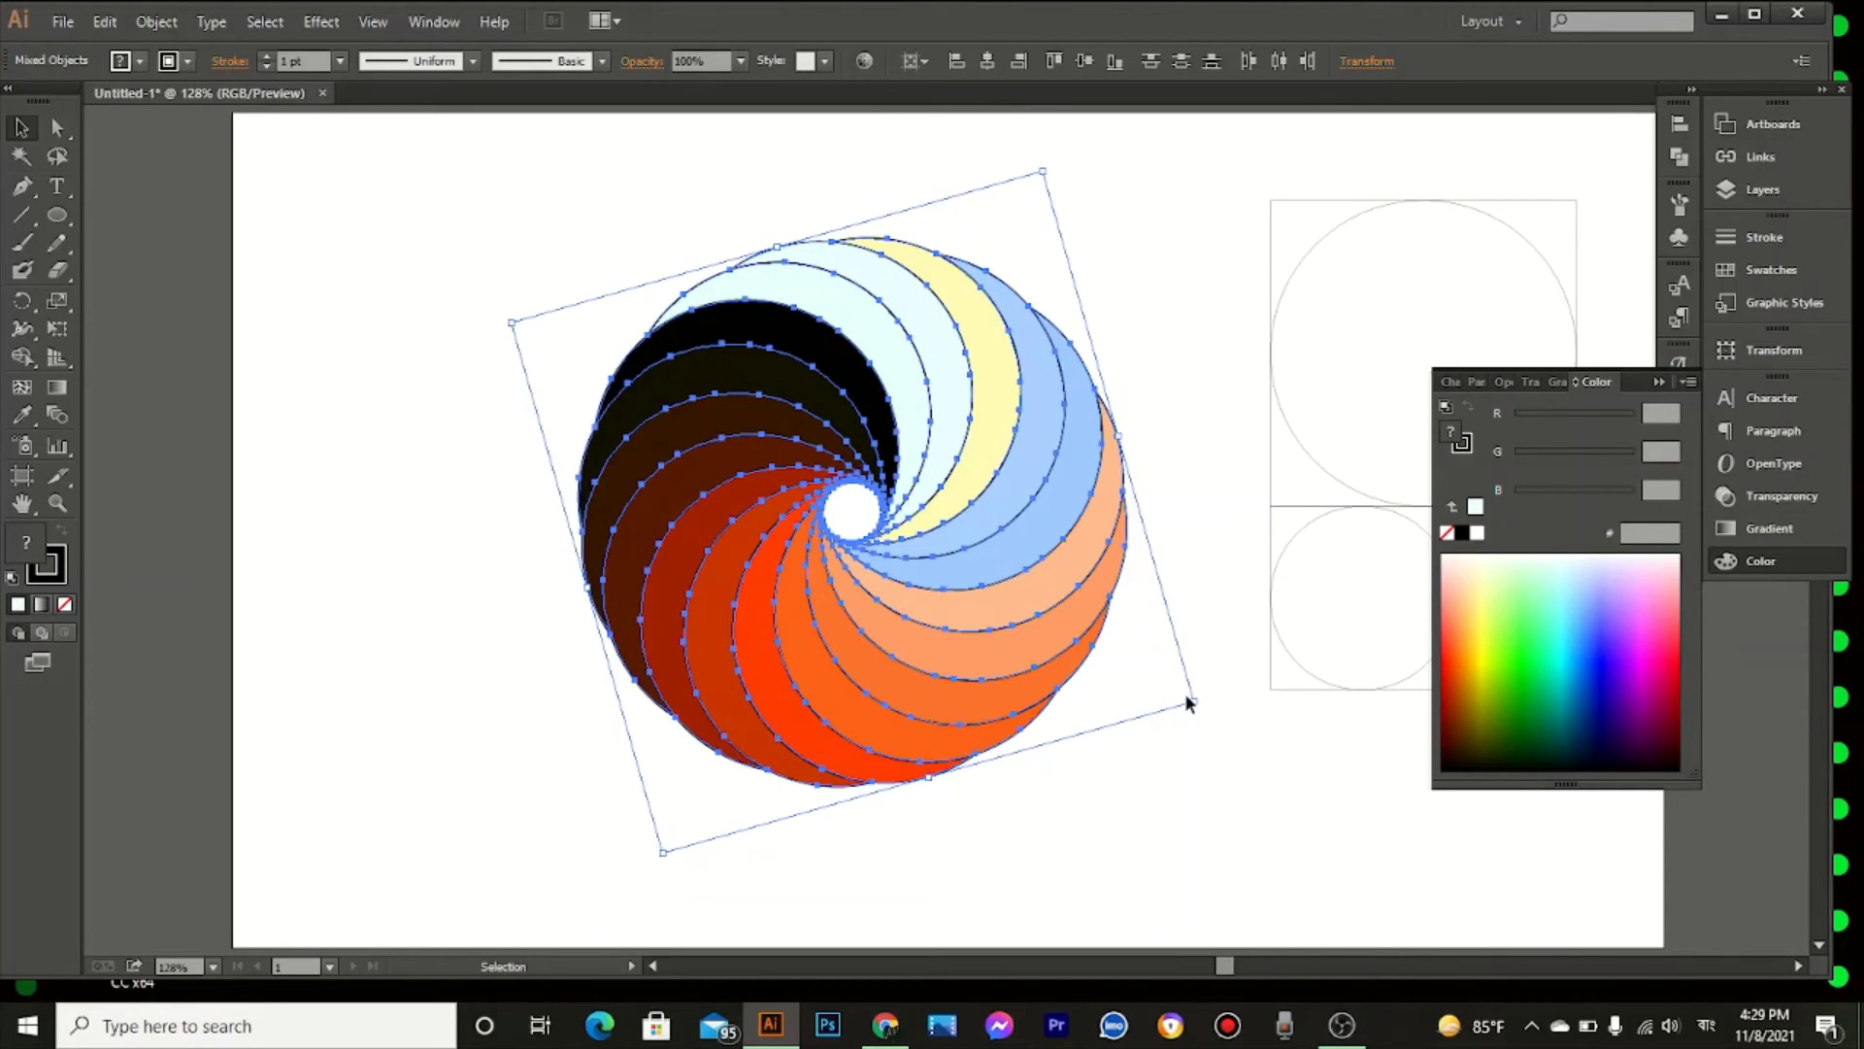
click(1198, 789)
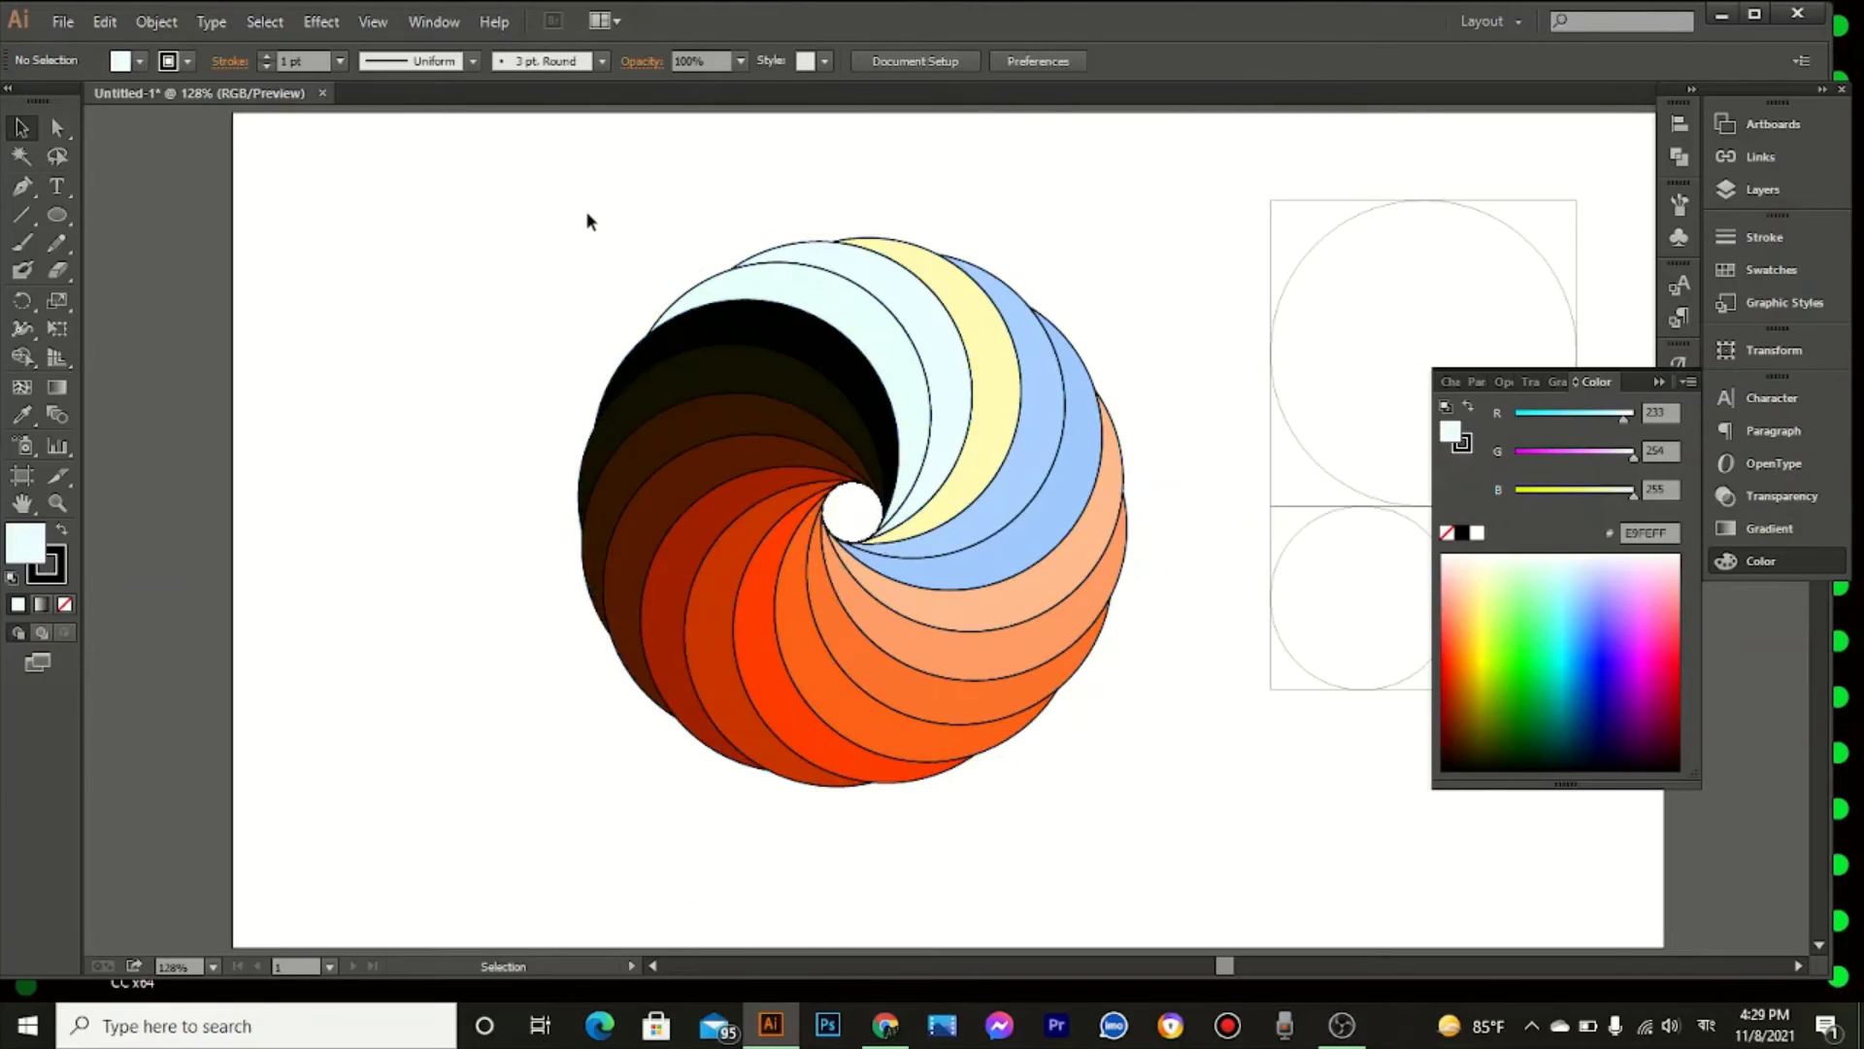
Step: Remove the black stroke from all crescents of the swirl logo
drag(506, 152, 1109, 825)
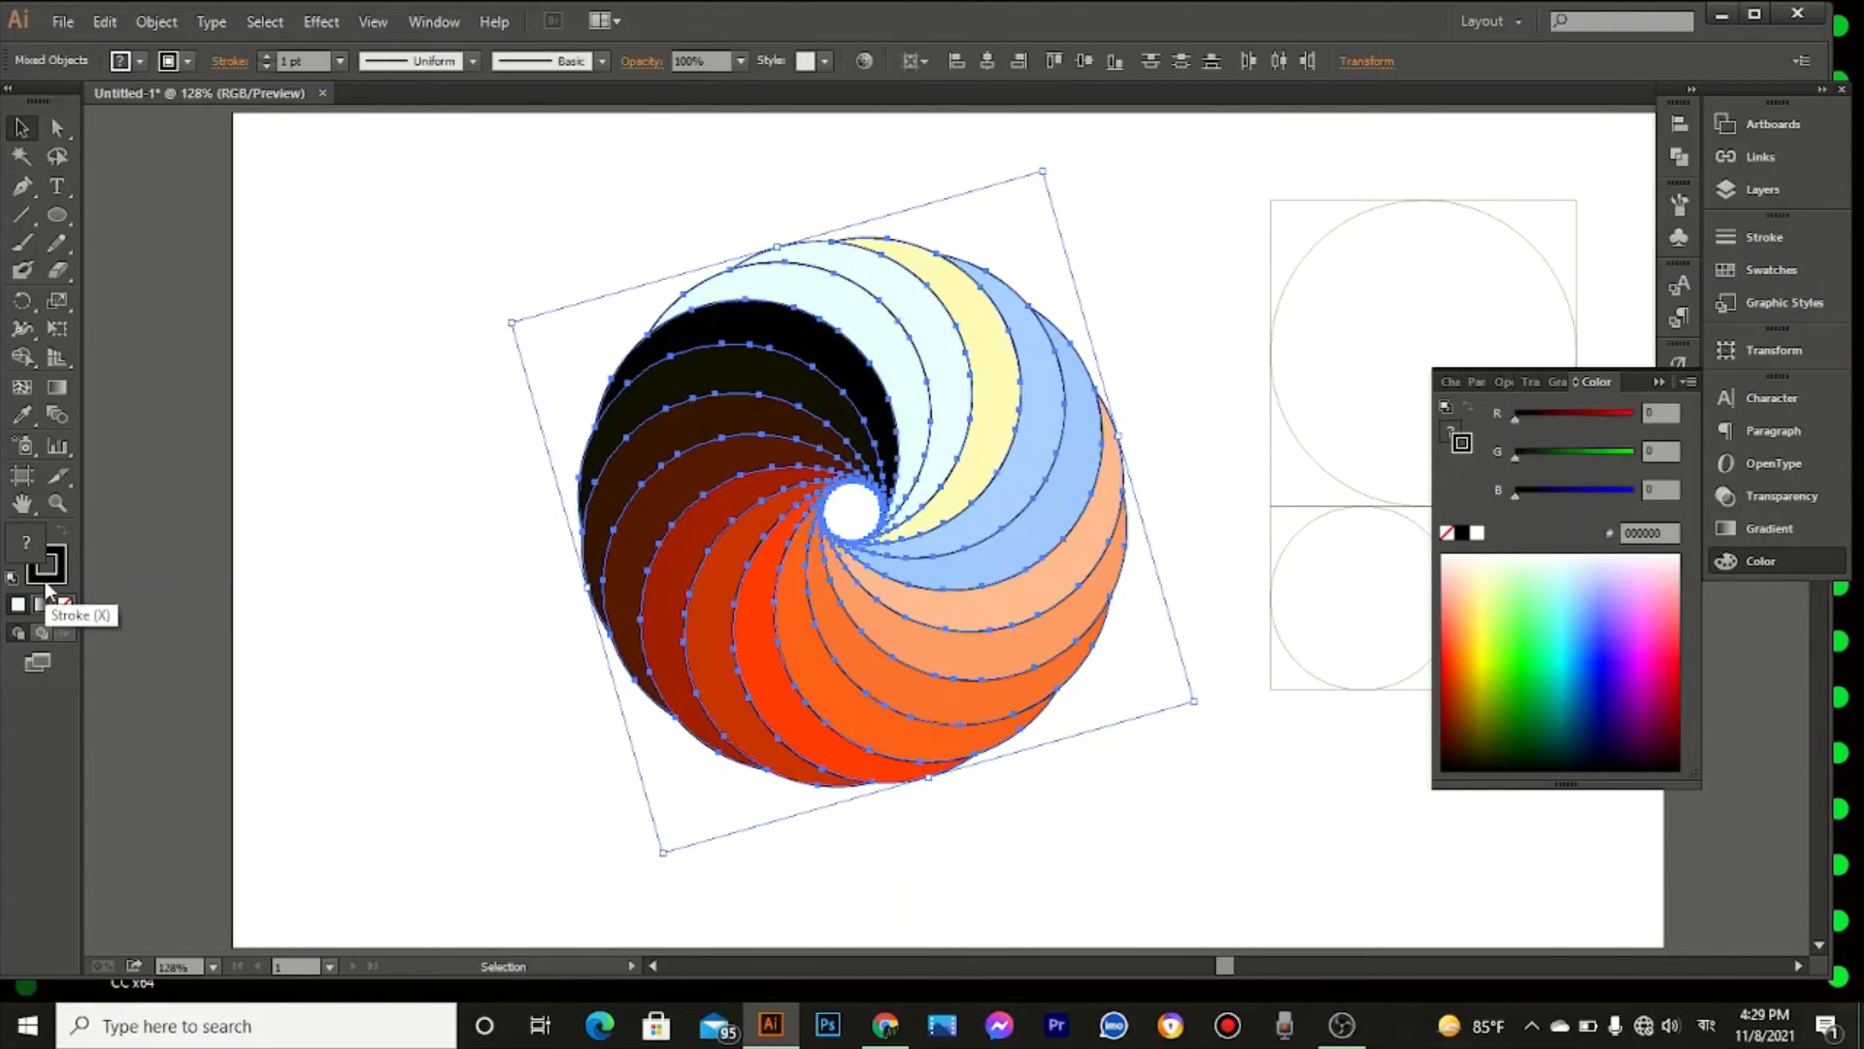
click(67, 606)
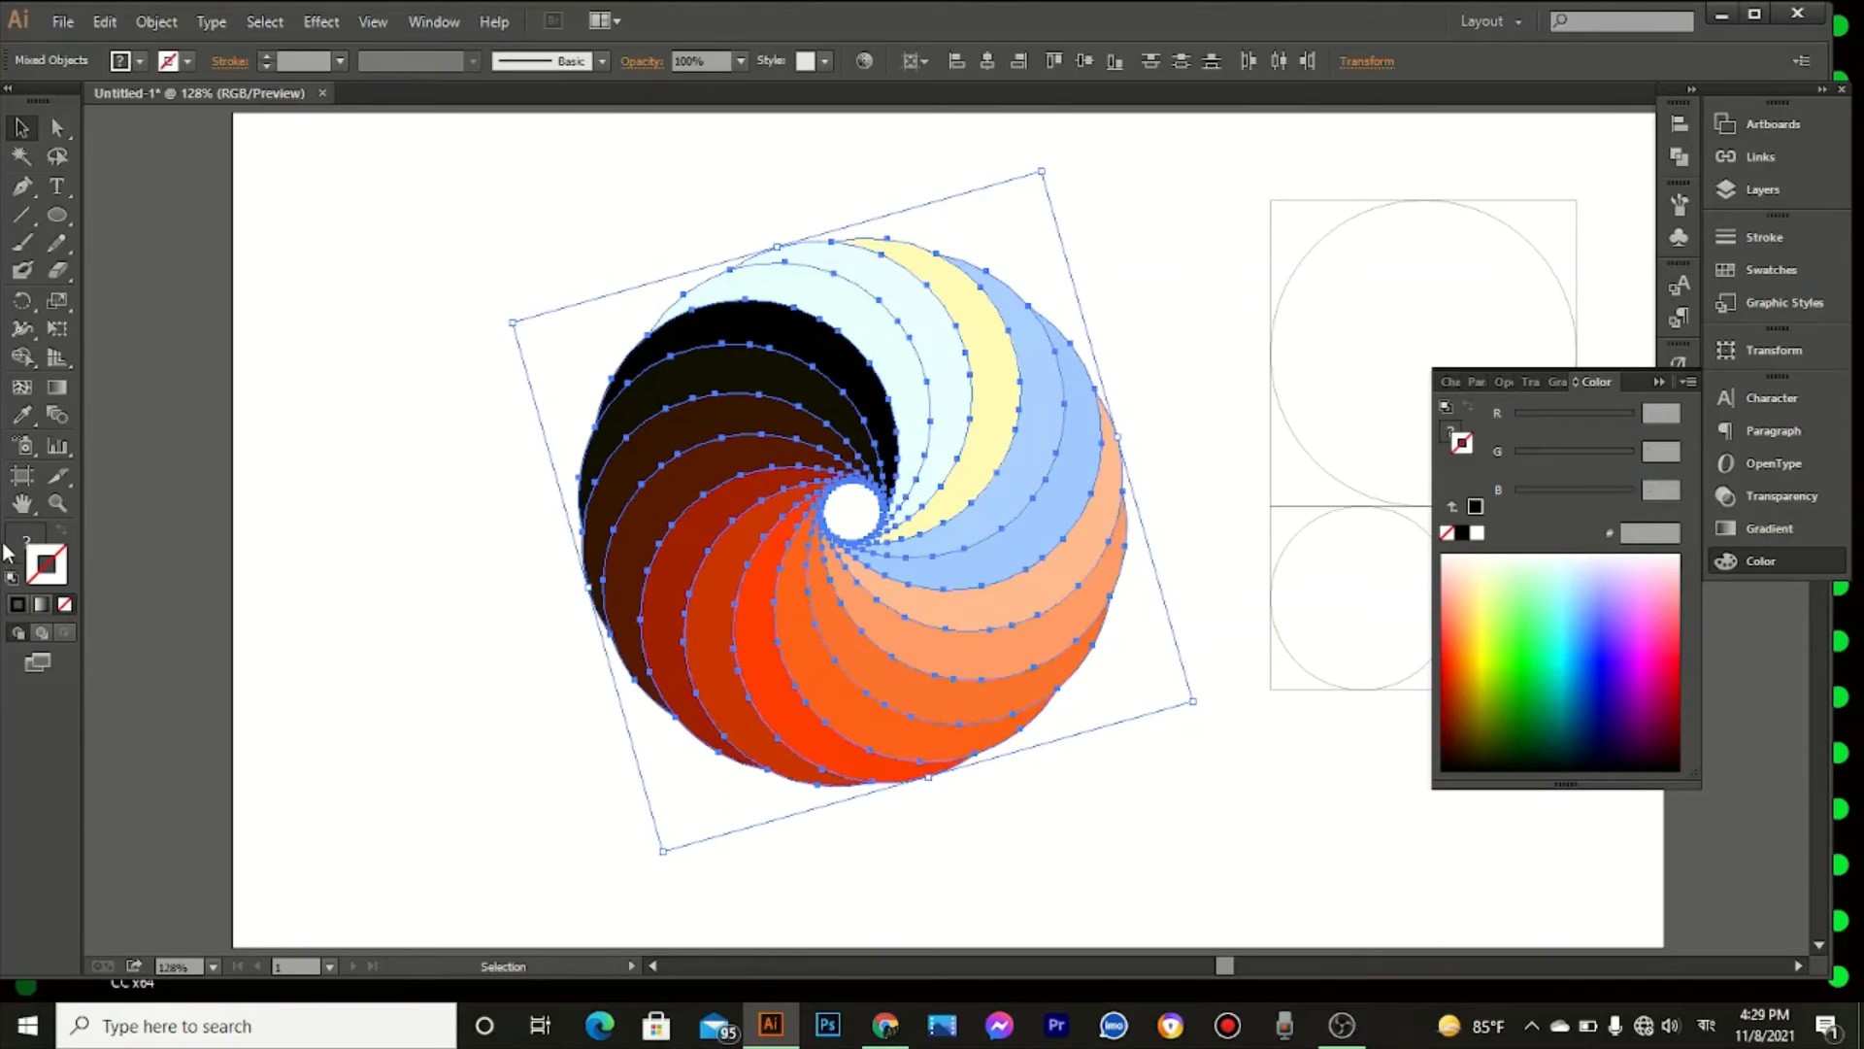
click(354, 554)
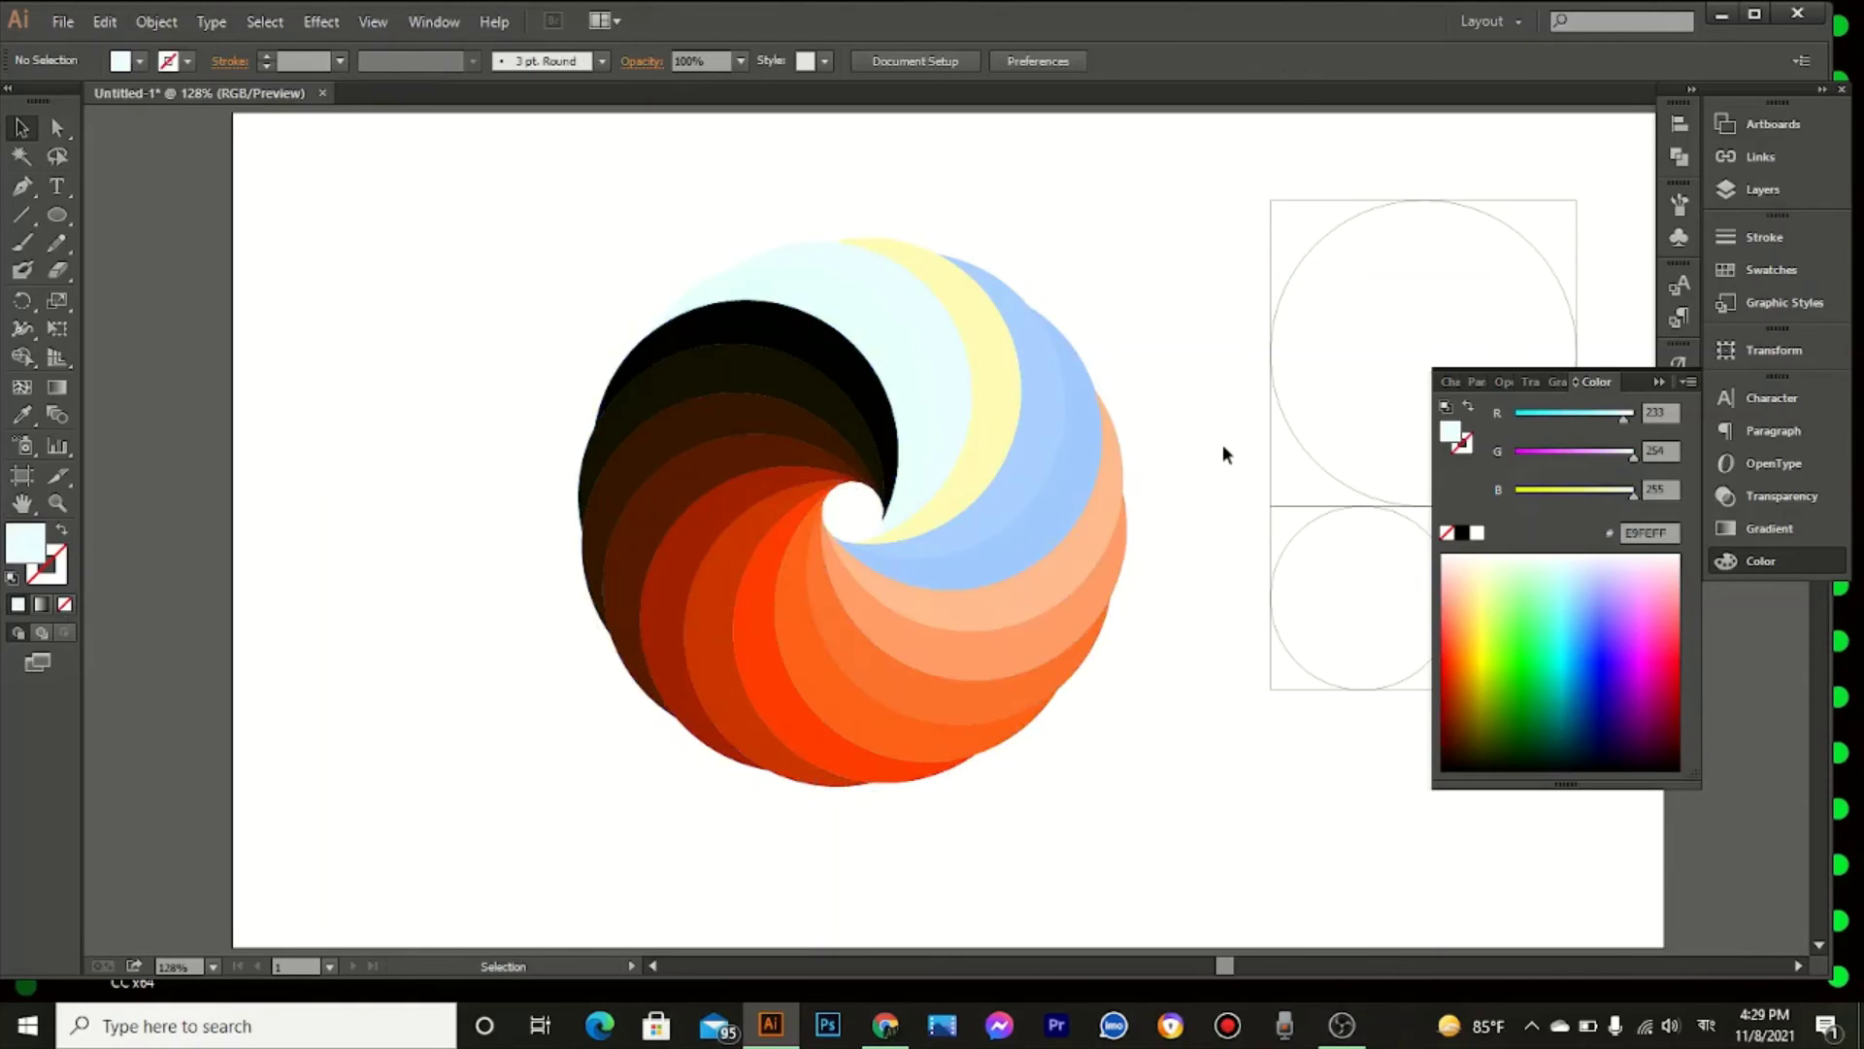
Step: Delete the golden-ratio layout of squares and circles beside the swirl logo
click(1662, 381)
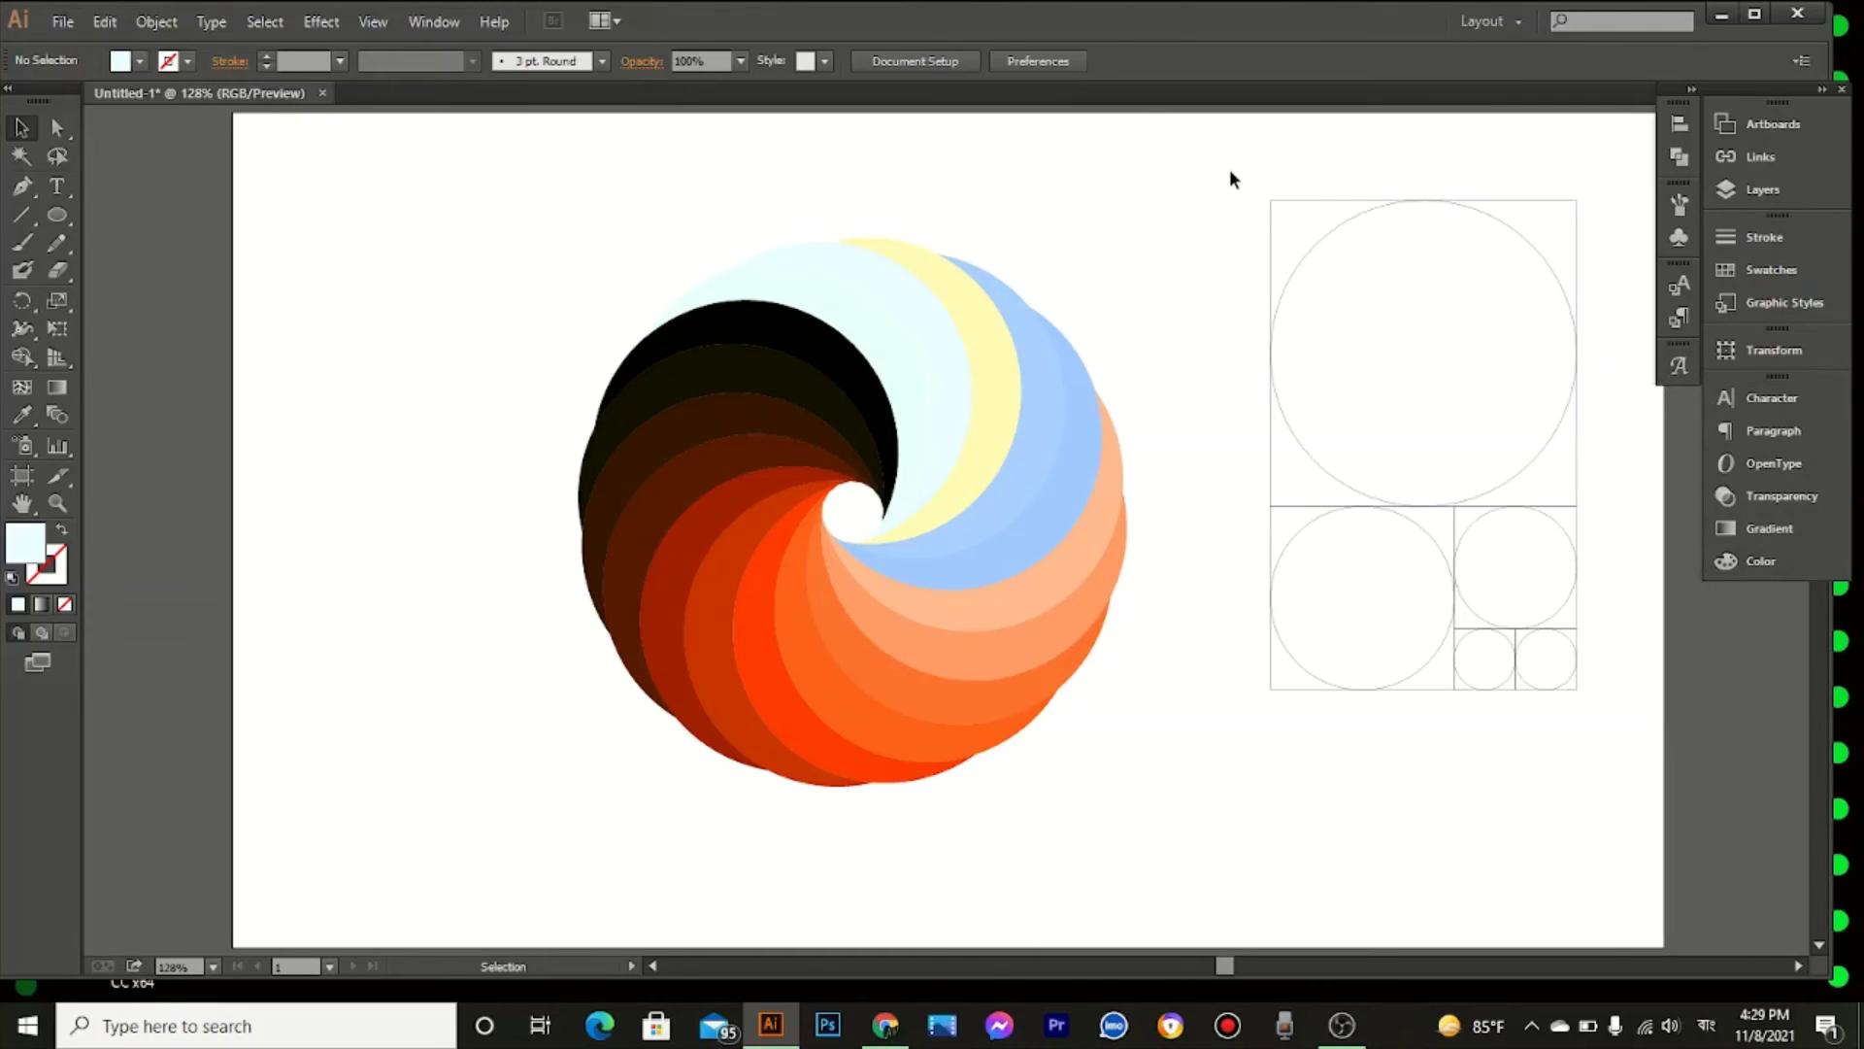
drag(1230, 169, 1598, 778)
key(Delete)
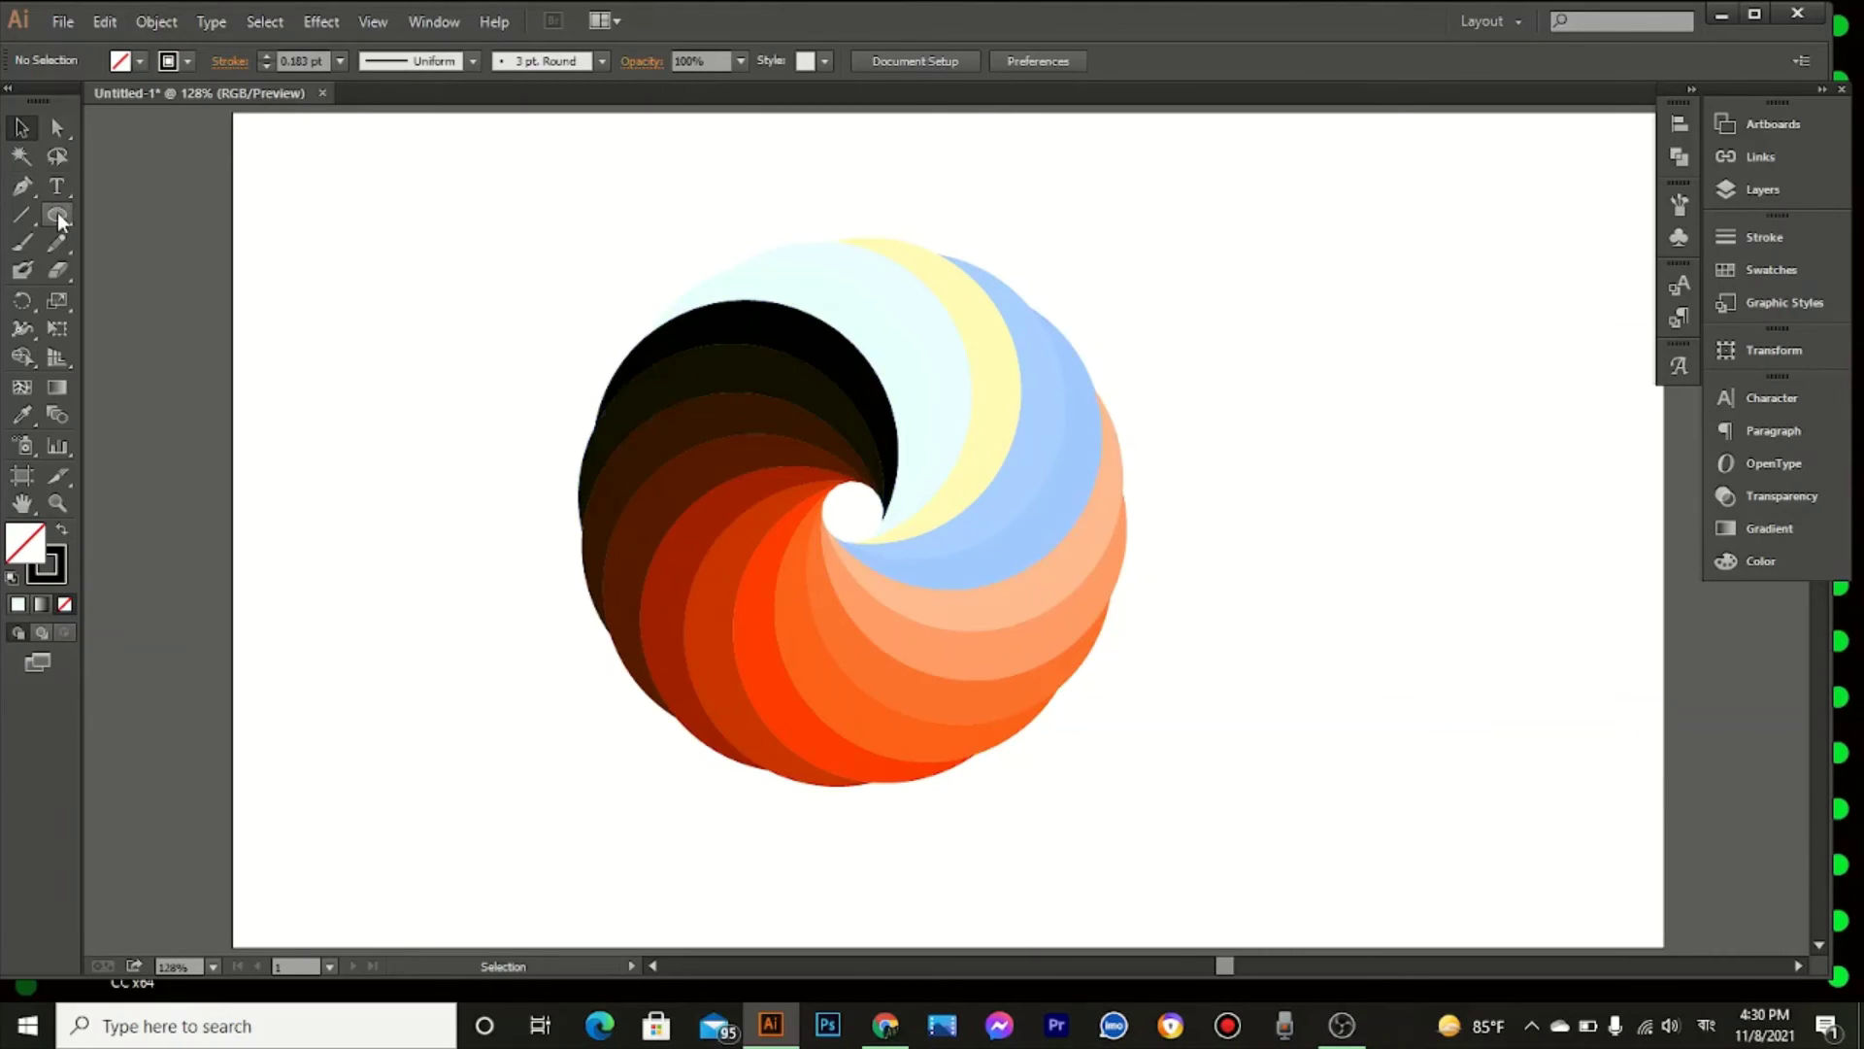
Step: Draw a rectangle about 960 by 560 pt covering the whole artboard and fill it blue 3F00E9
drag(57, 214, 101, 219)
drag(233, 110, 1664, 946)
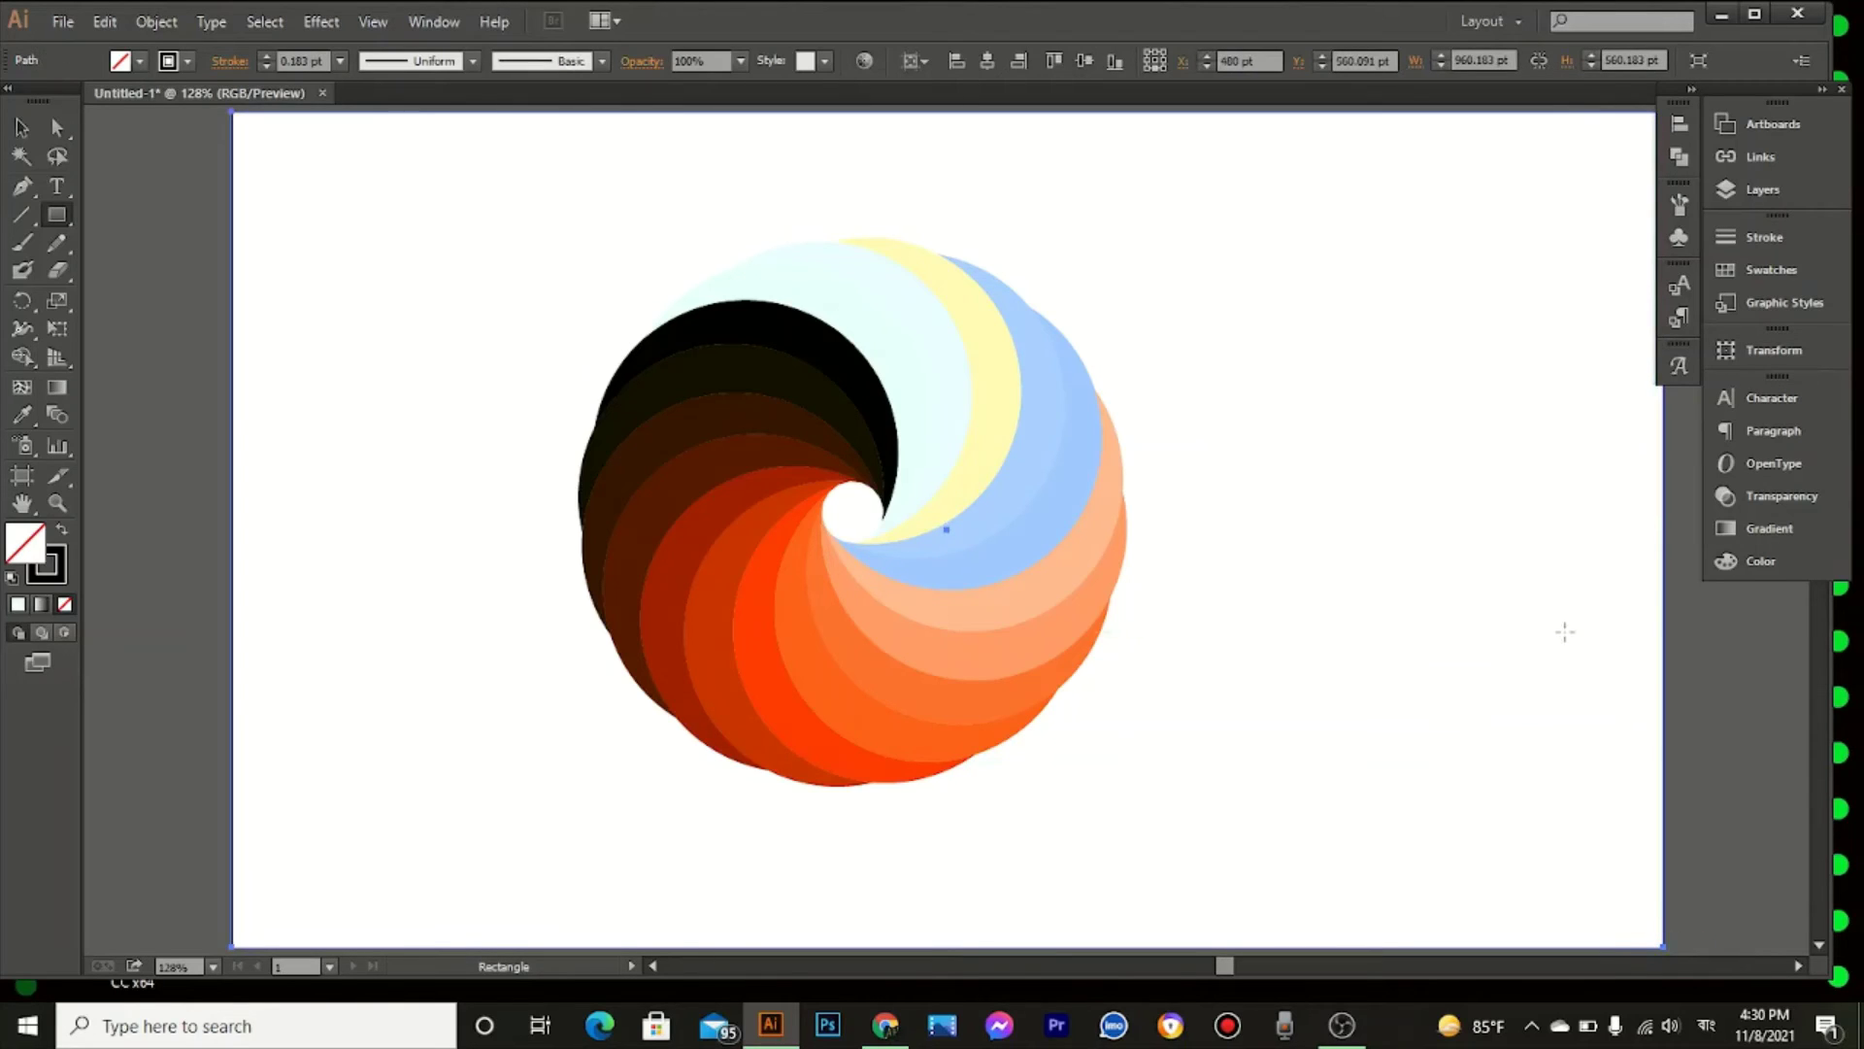
click(1727, 565)
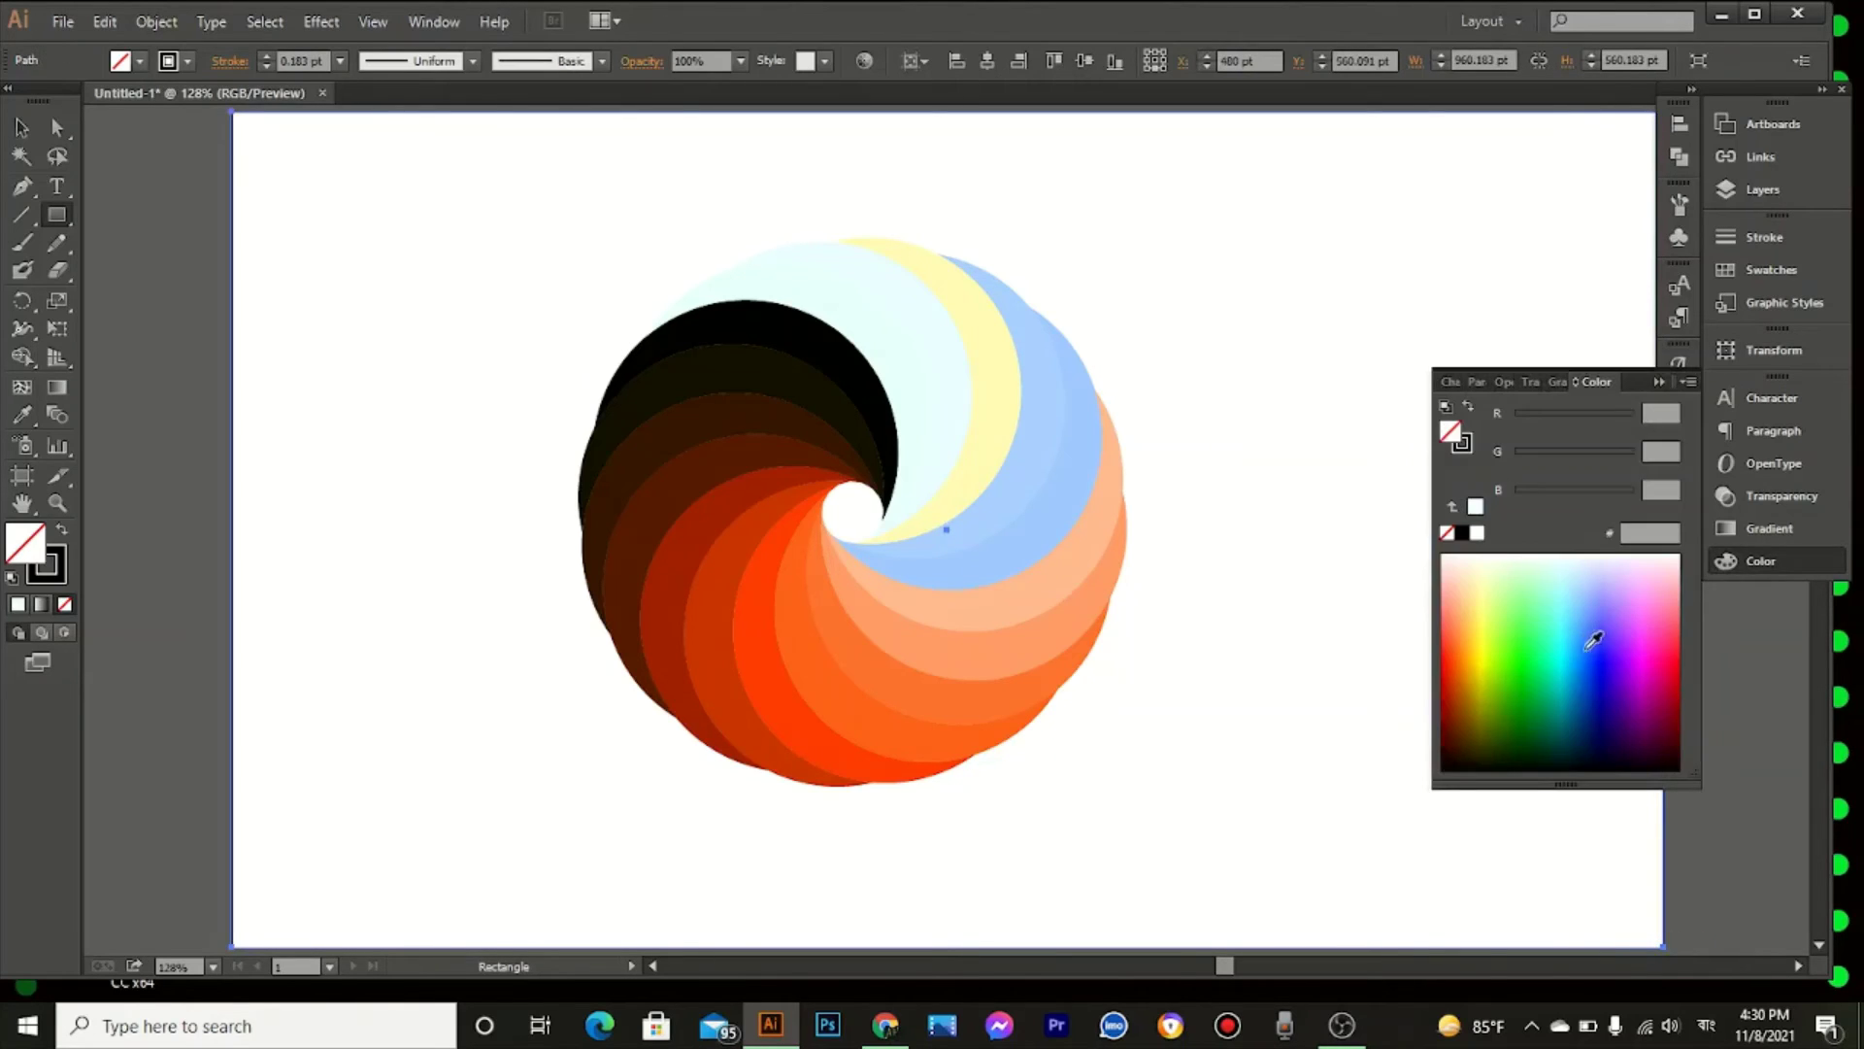
click(1617, 660)
Step: Send the blue background rectangle to the back, behind the swirl logo
right_click(1287, 629)
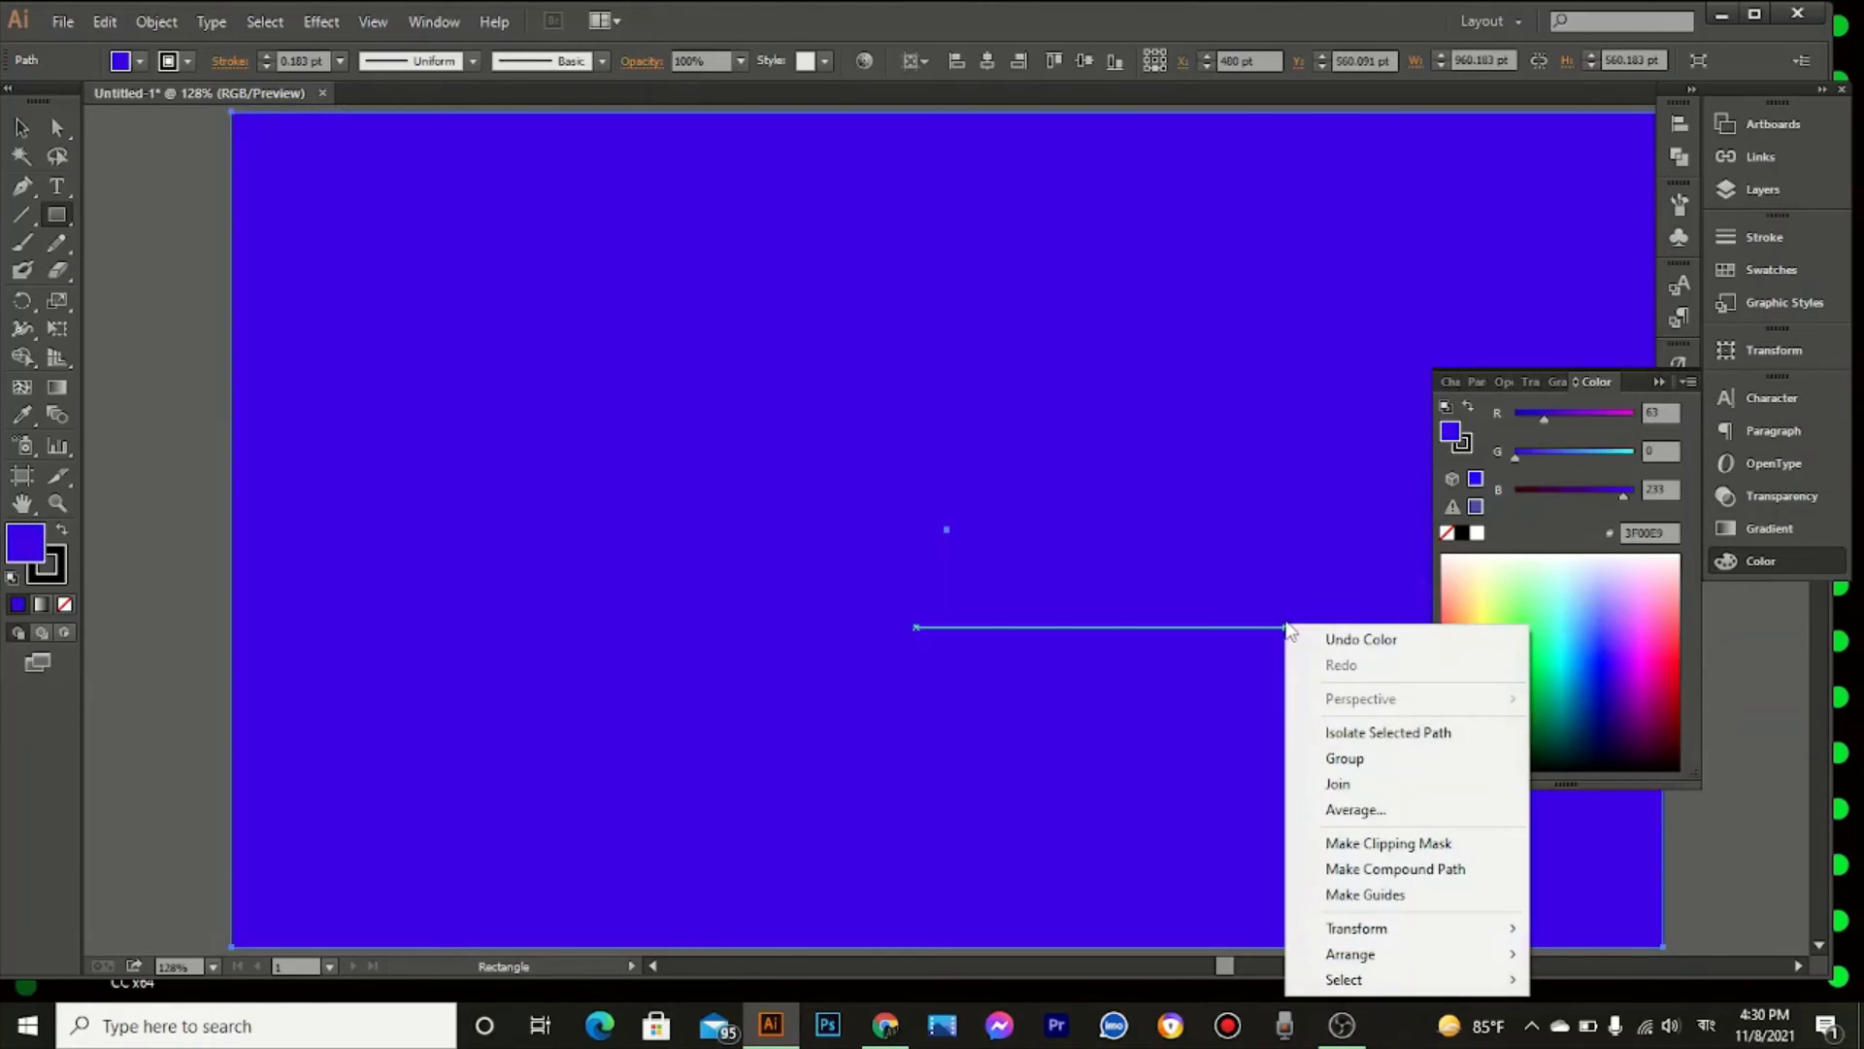
mouse_move(1347, 956)
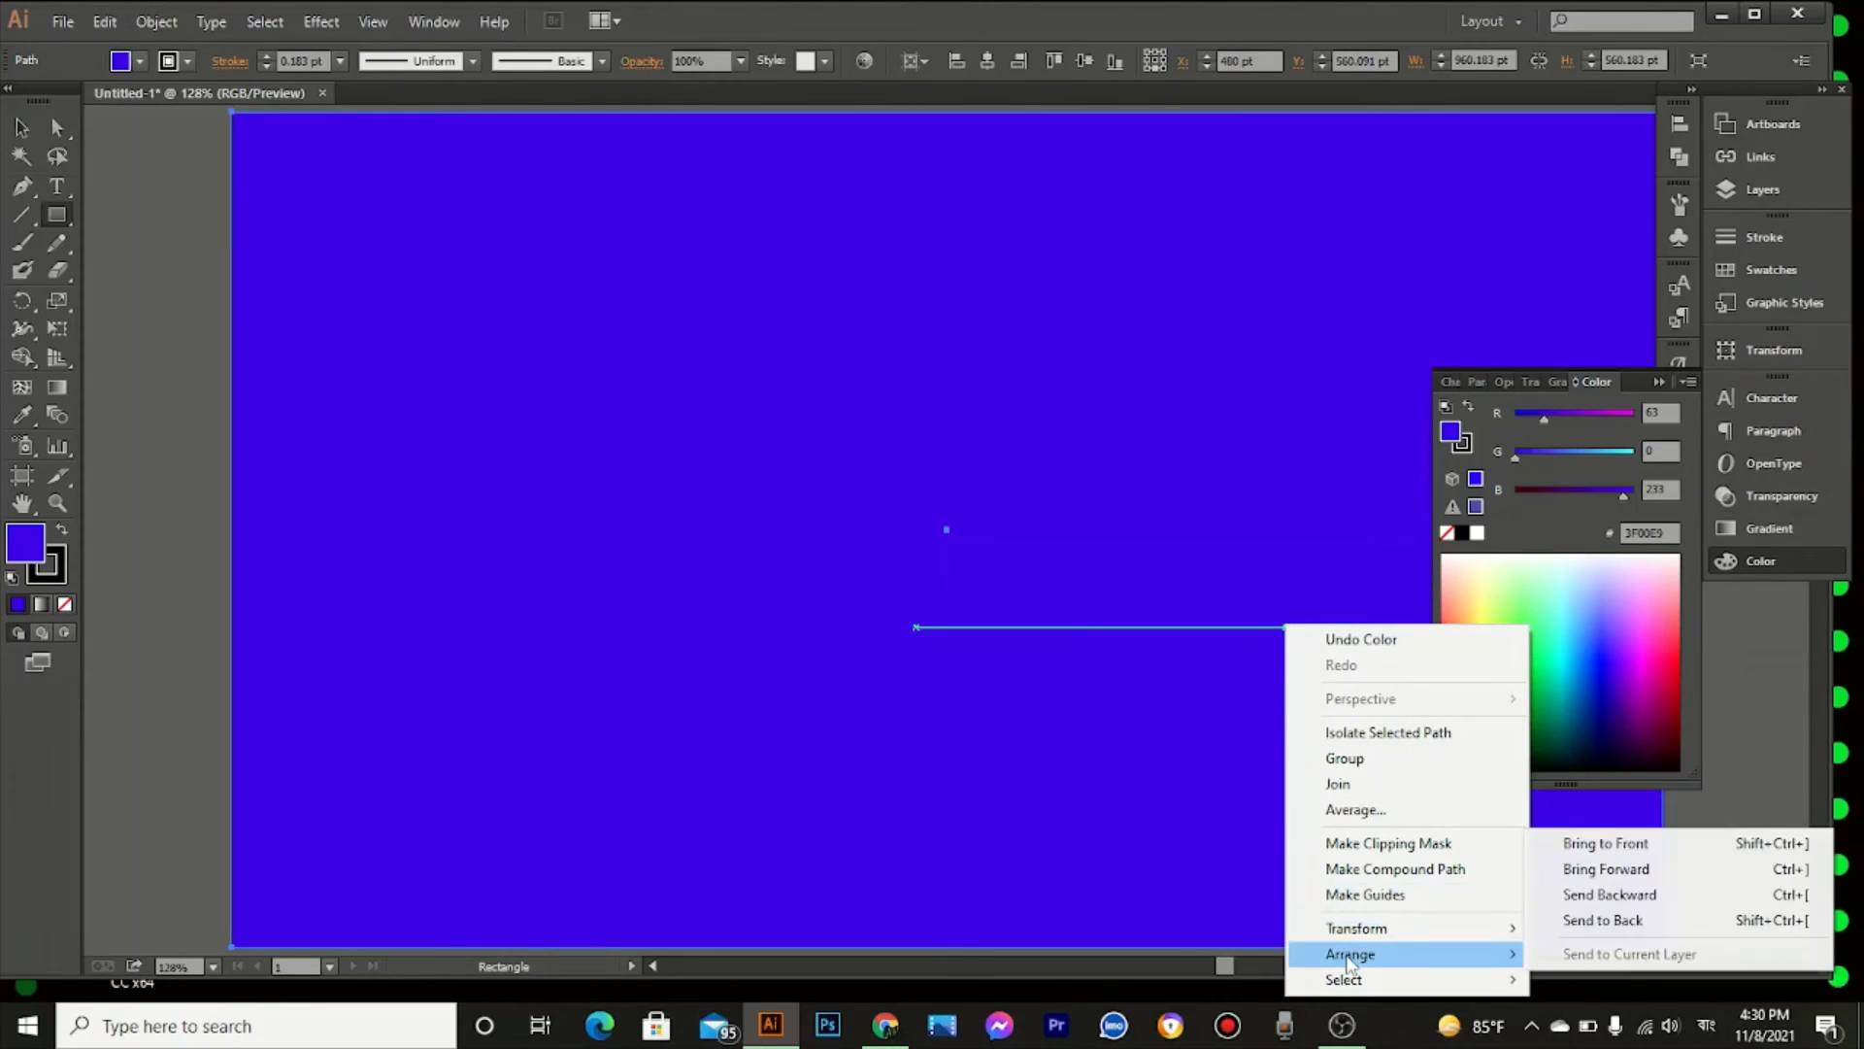
click(1583, 930)
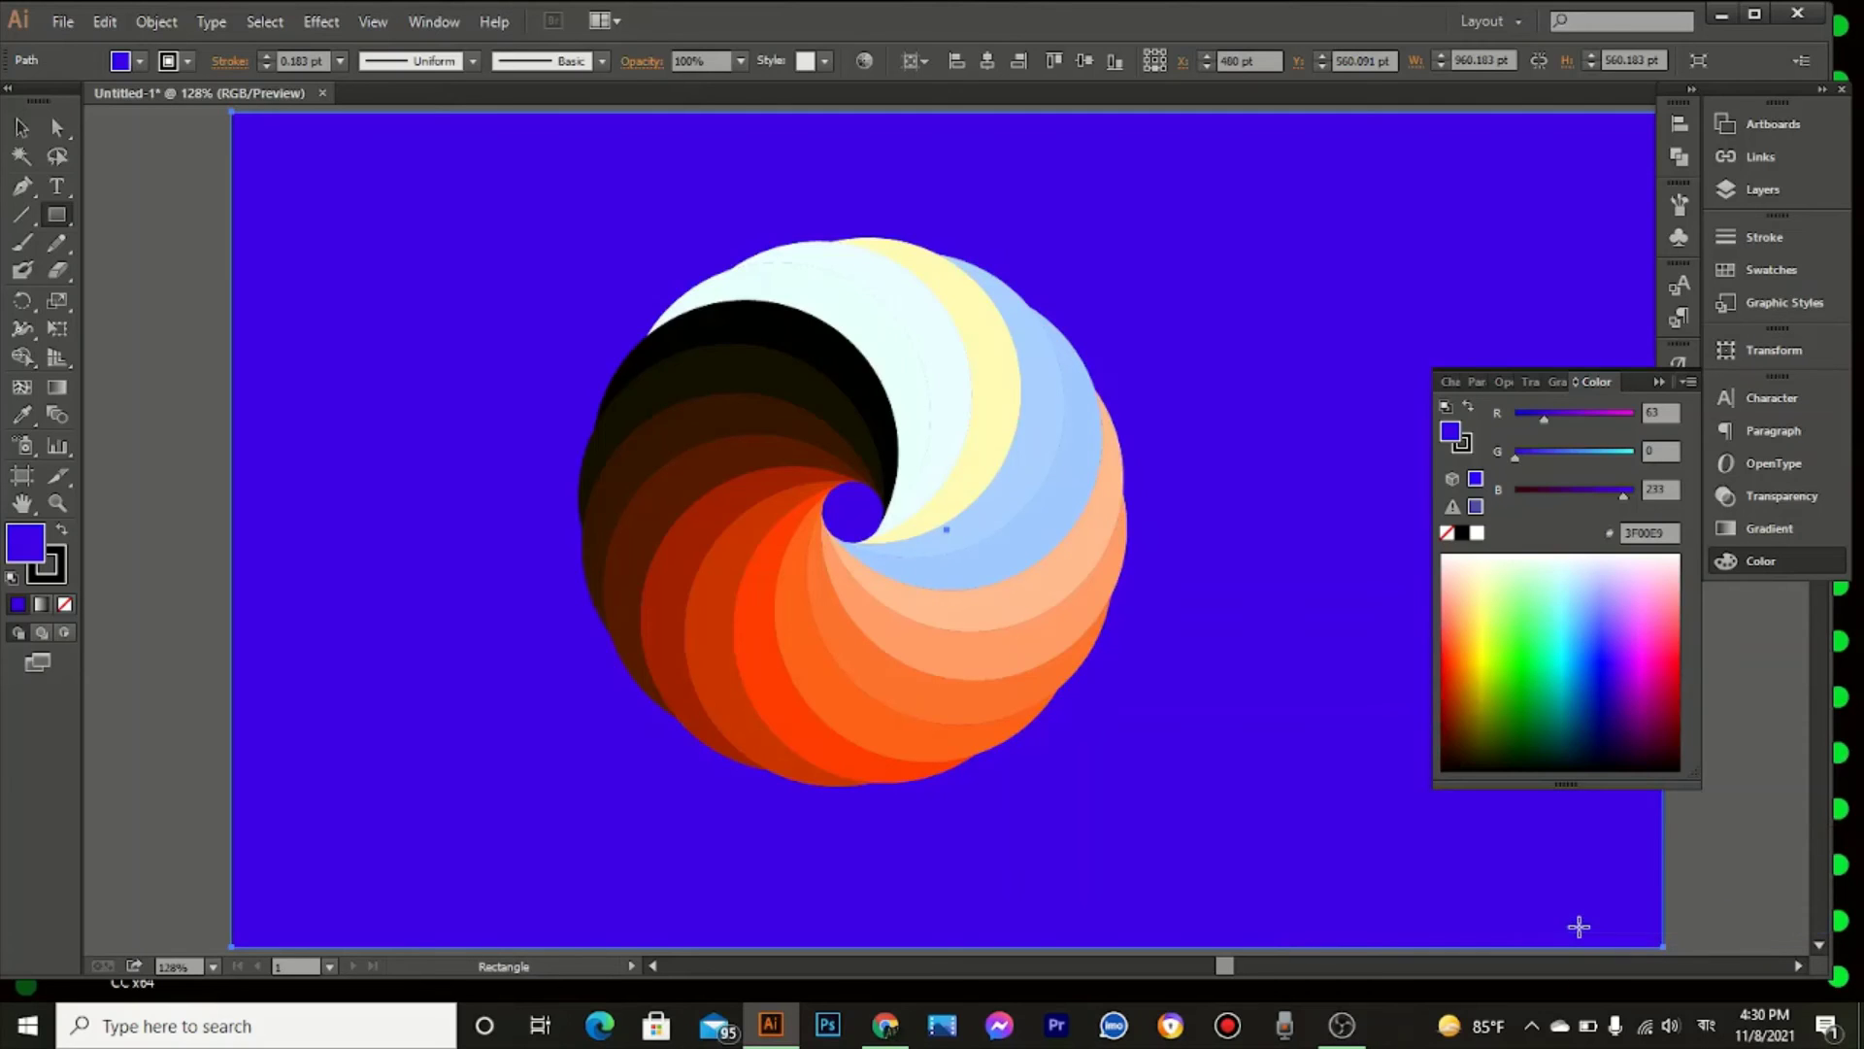
Step: Try dark blue 1E0064, indigo 3100A2, violet 6D2EFF and dark purple 350041 as the background rectangle's fill
click(1618, 733)
click(1620, 717)
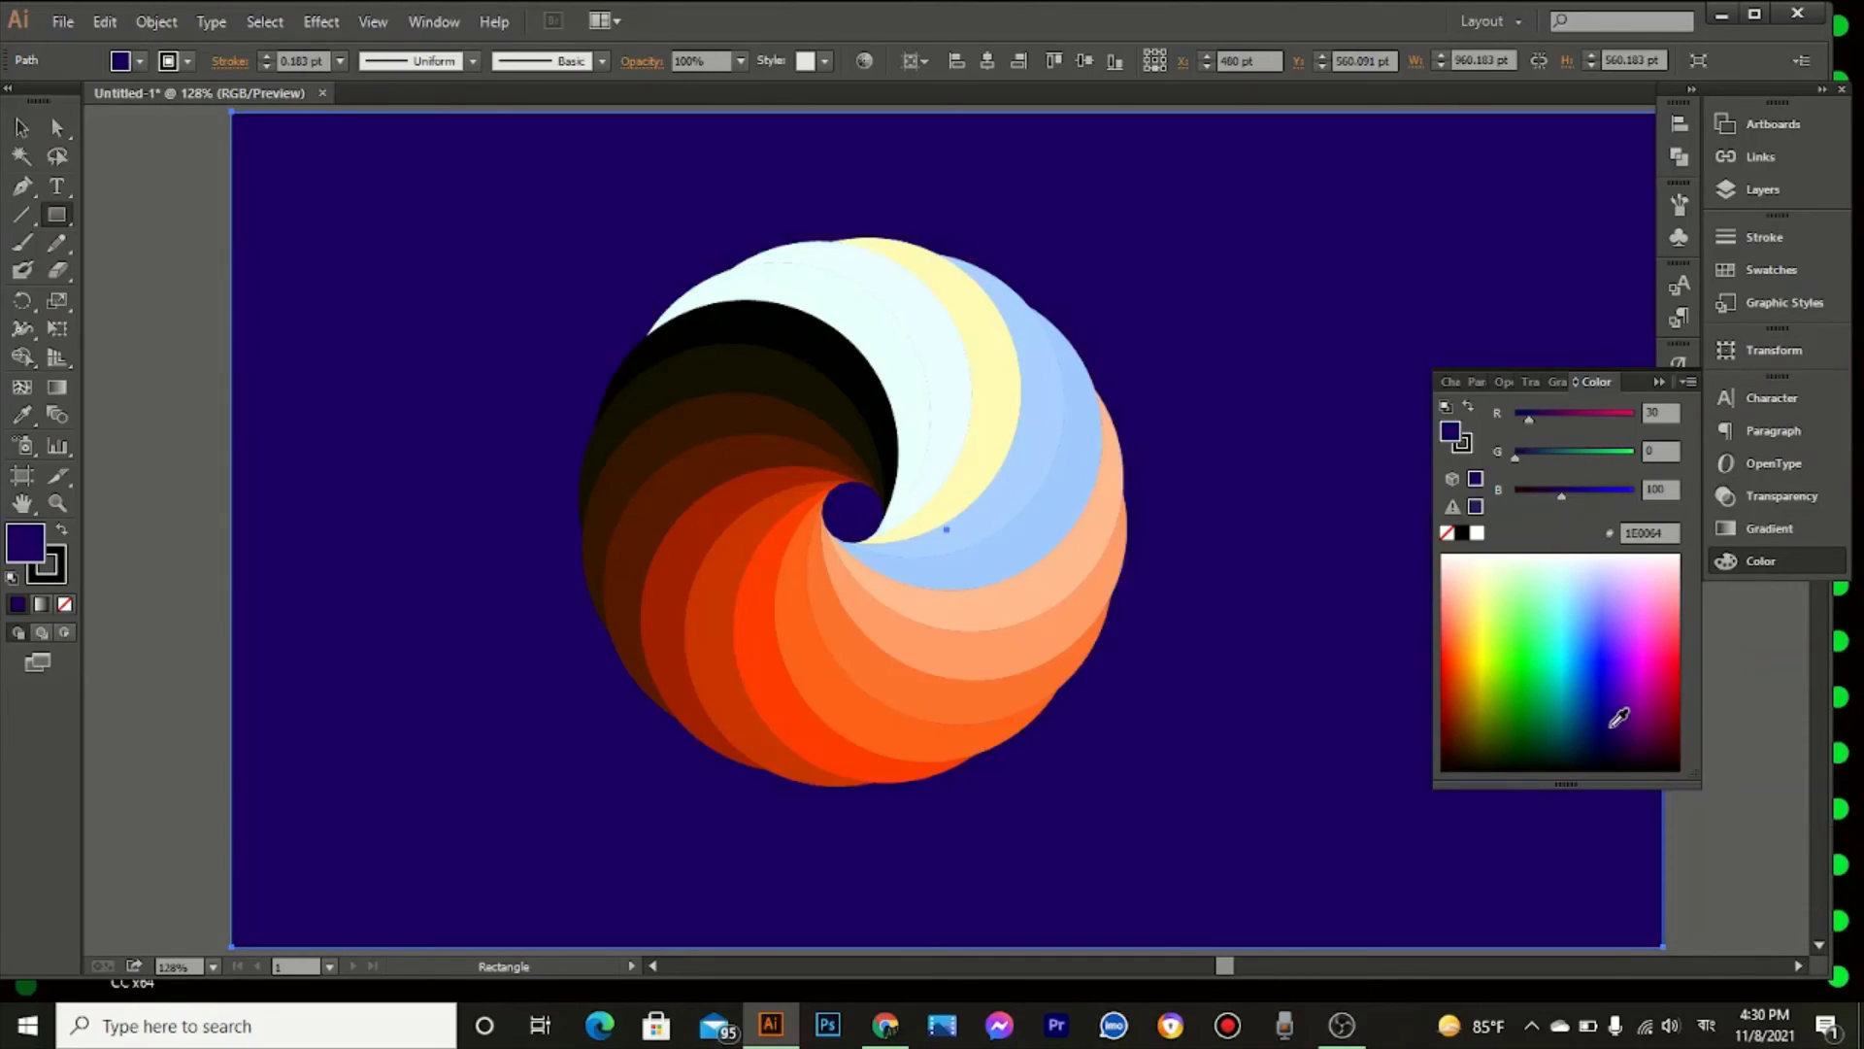
click(1619, 687)
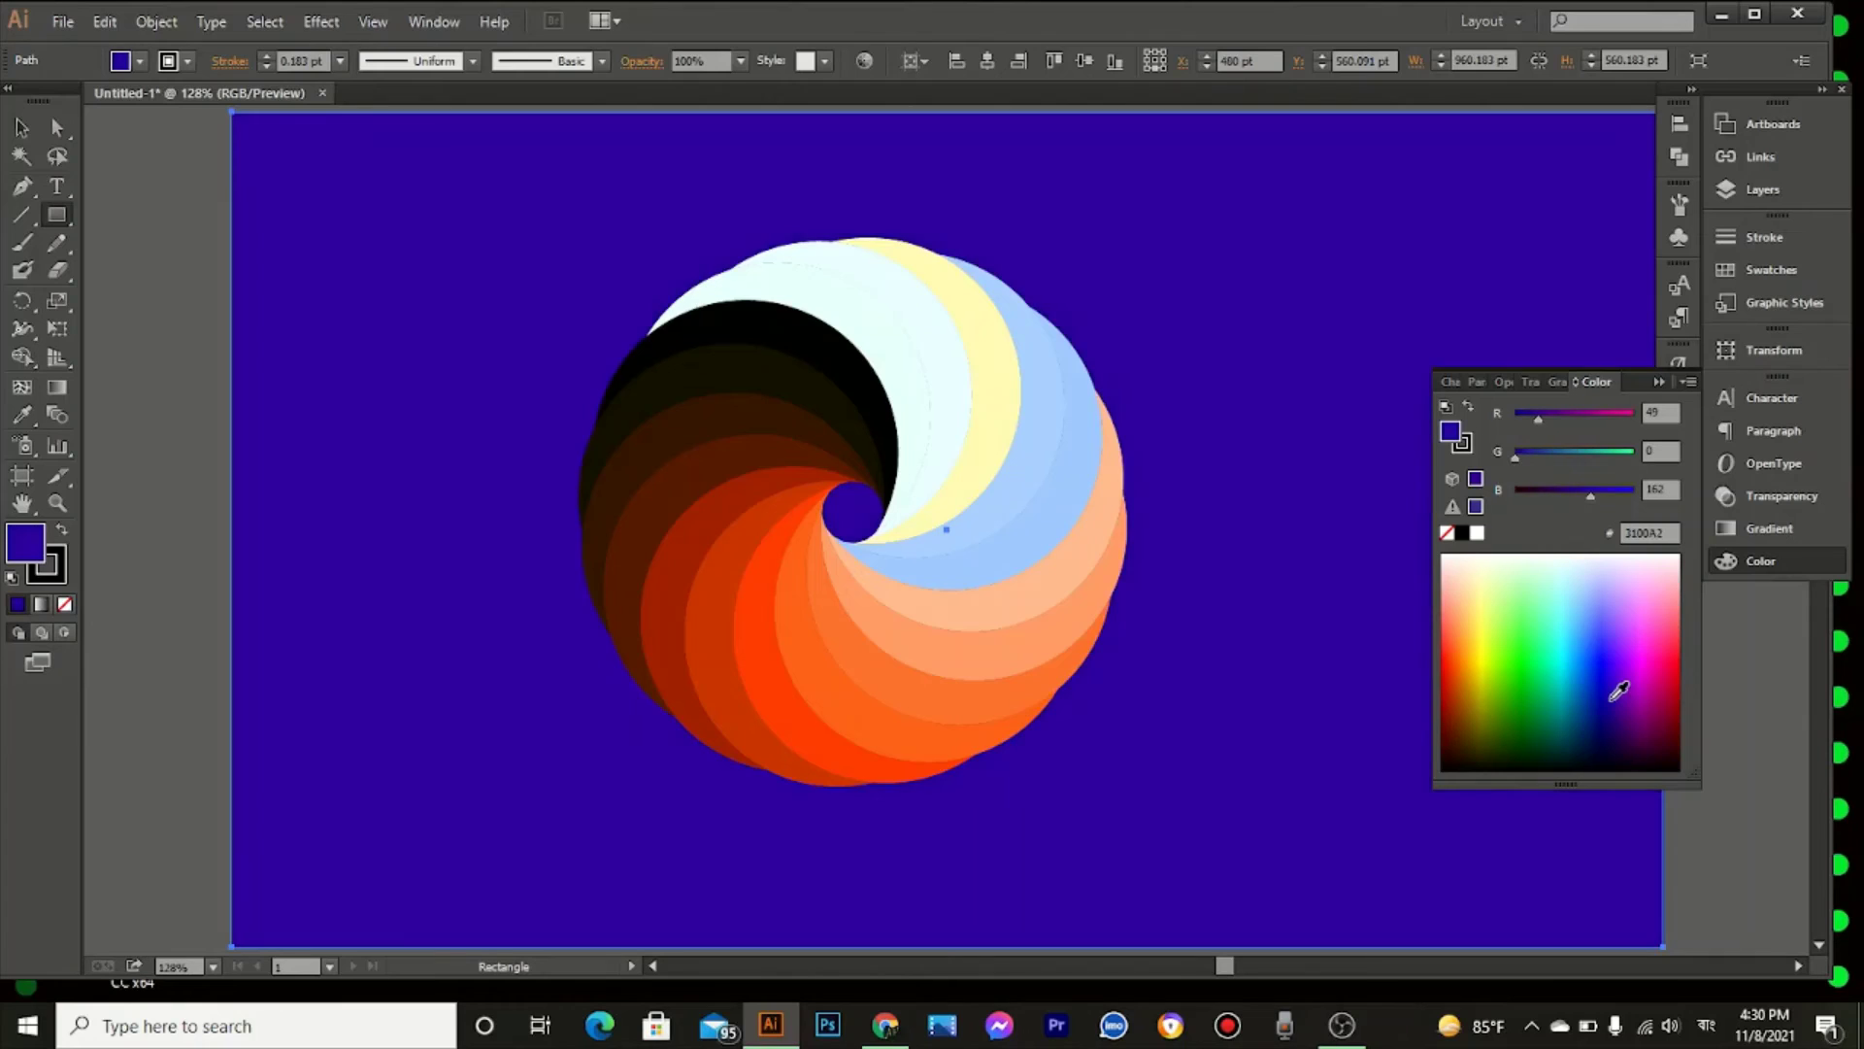
click(1620, 631)
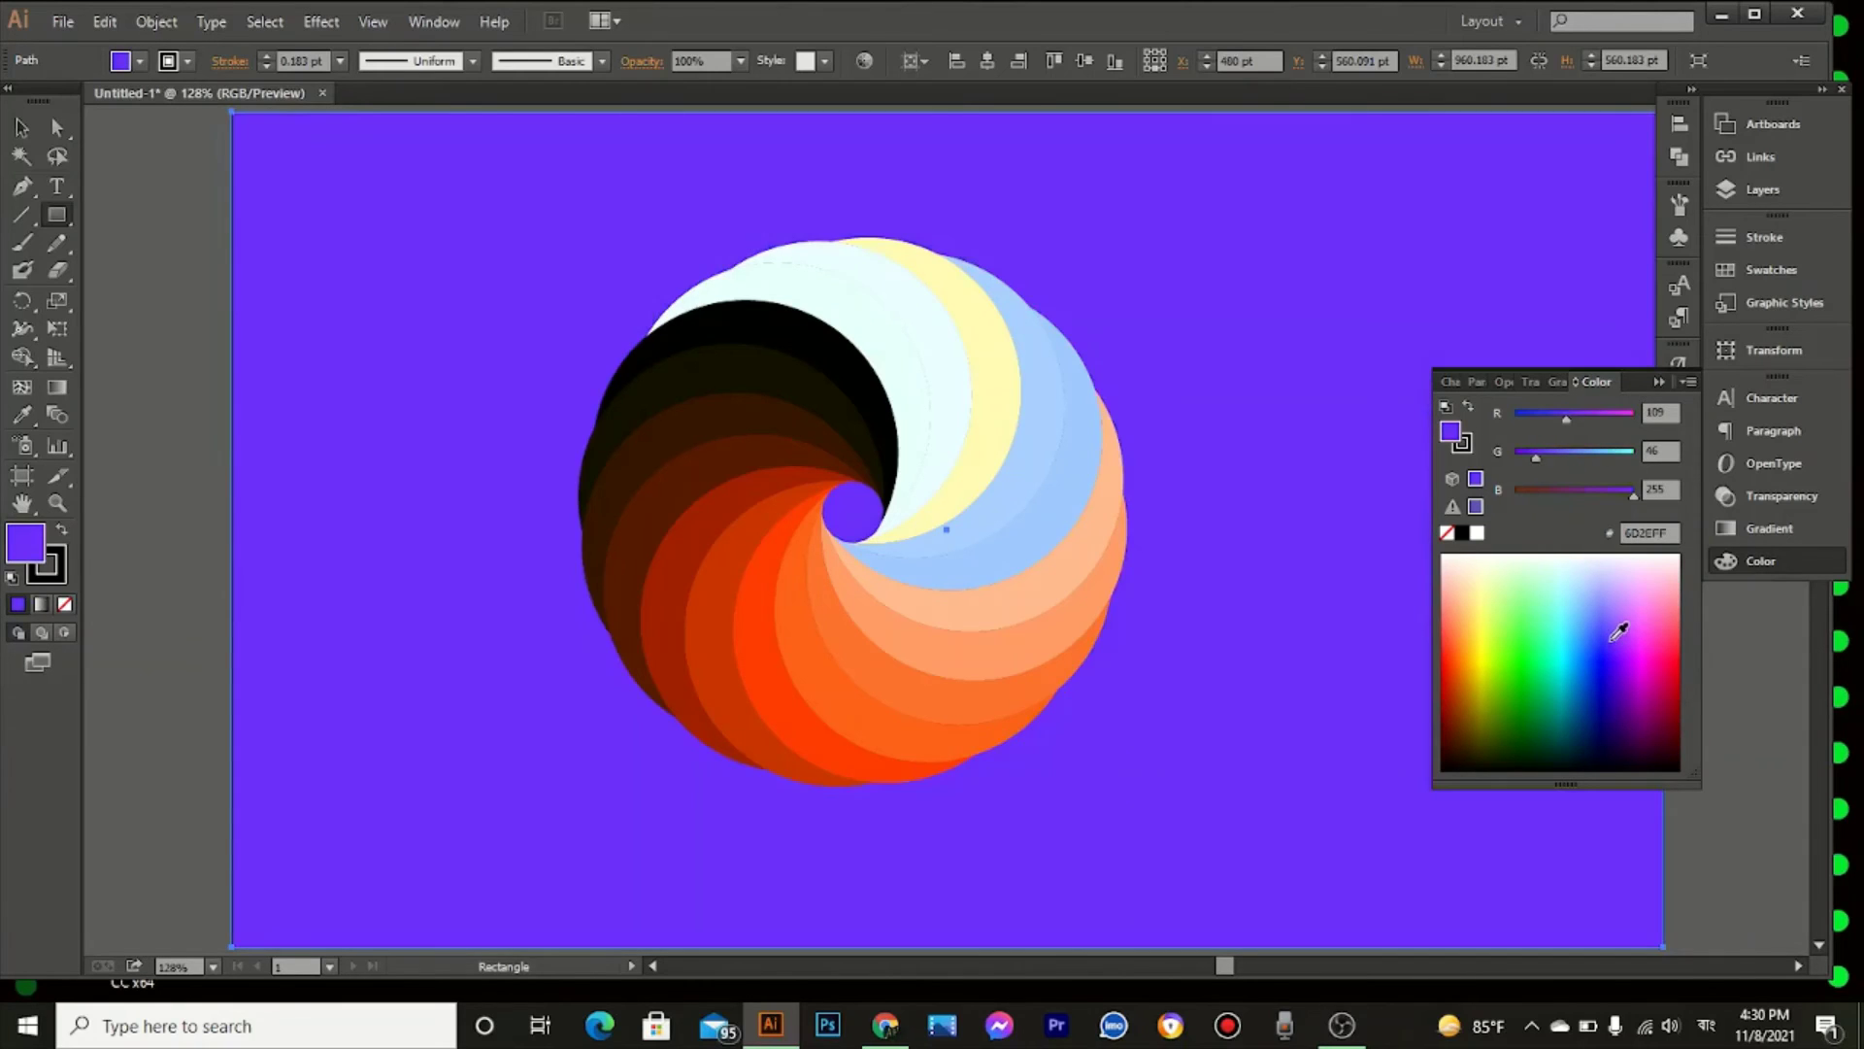
click(1628, 708)
click(1637, 737)
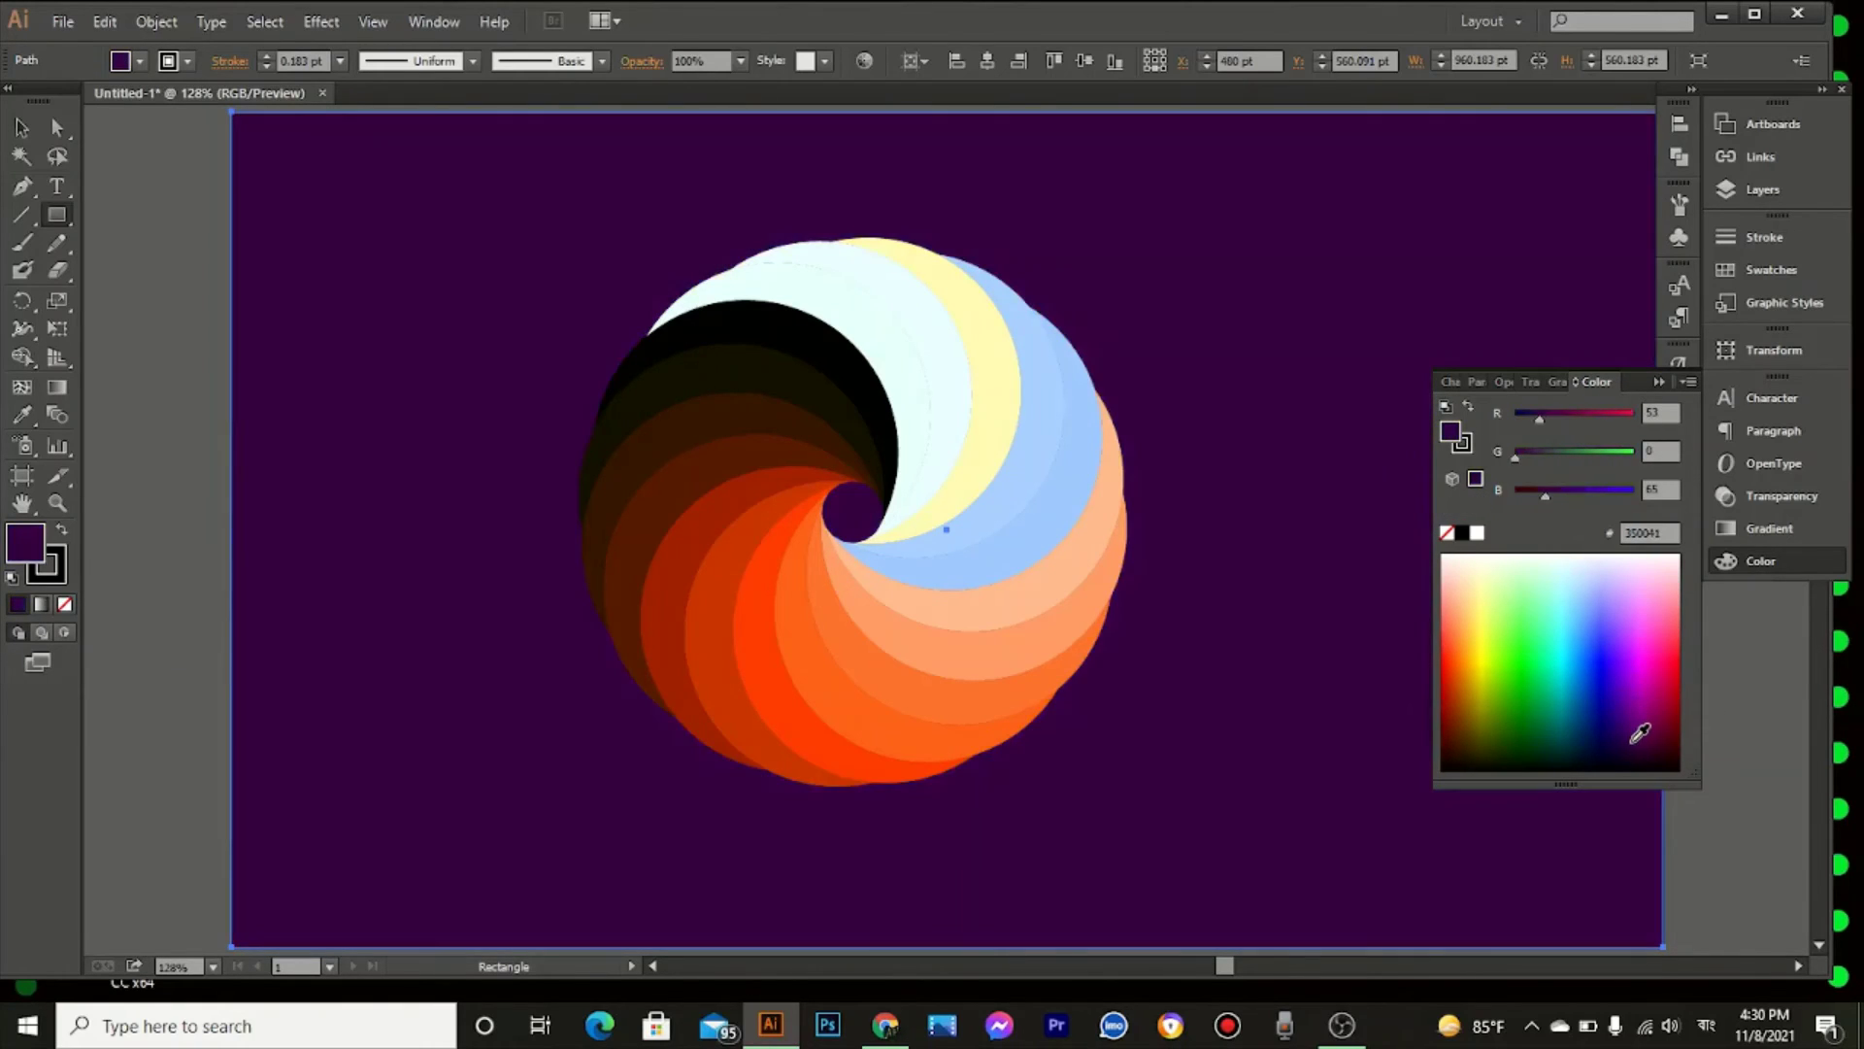
Step: Try lime A0E100, yellows ECC800, FFDF2B and E6CA00, and green 69BB00 as the background rectangle's fill
click(1500, 662)
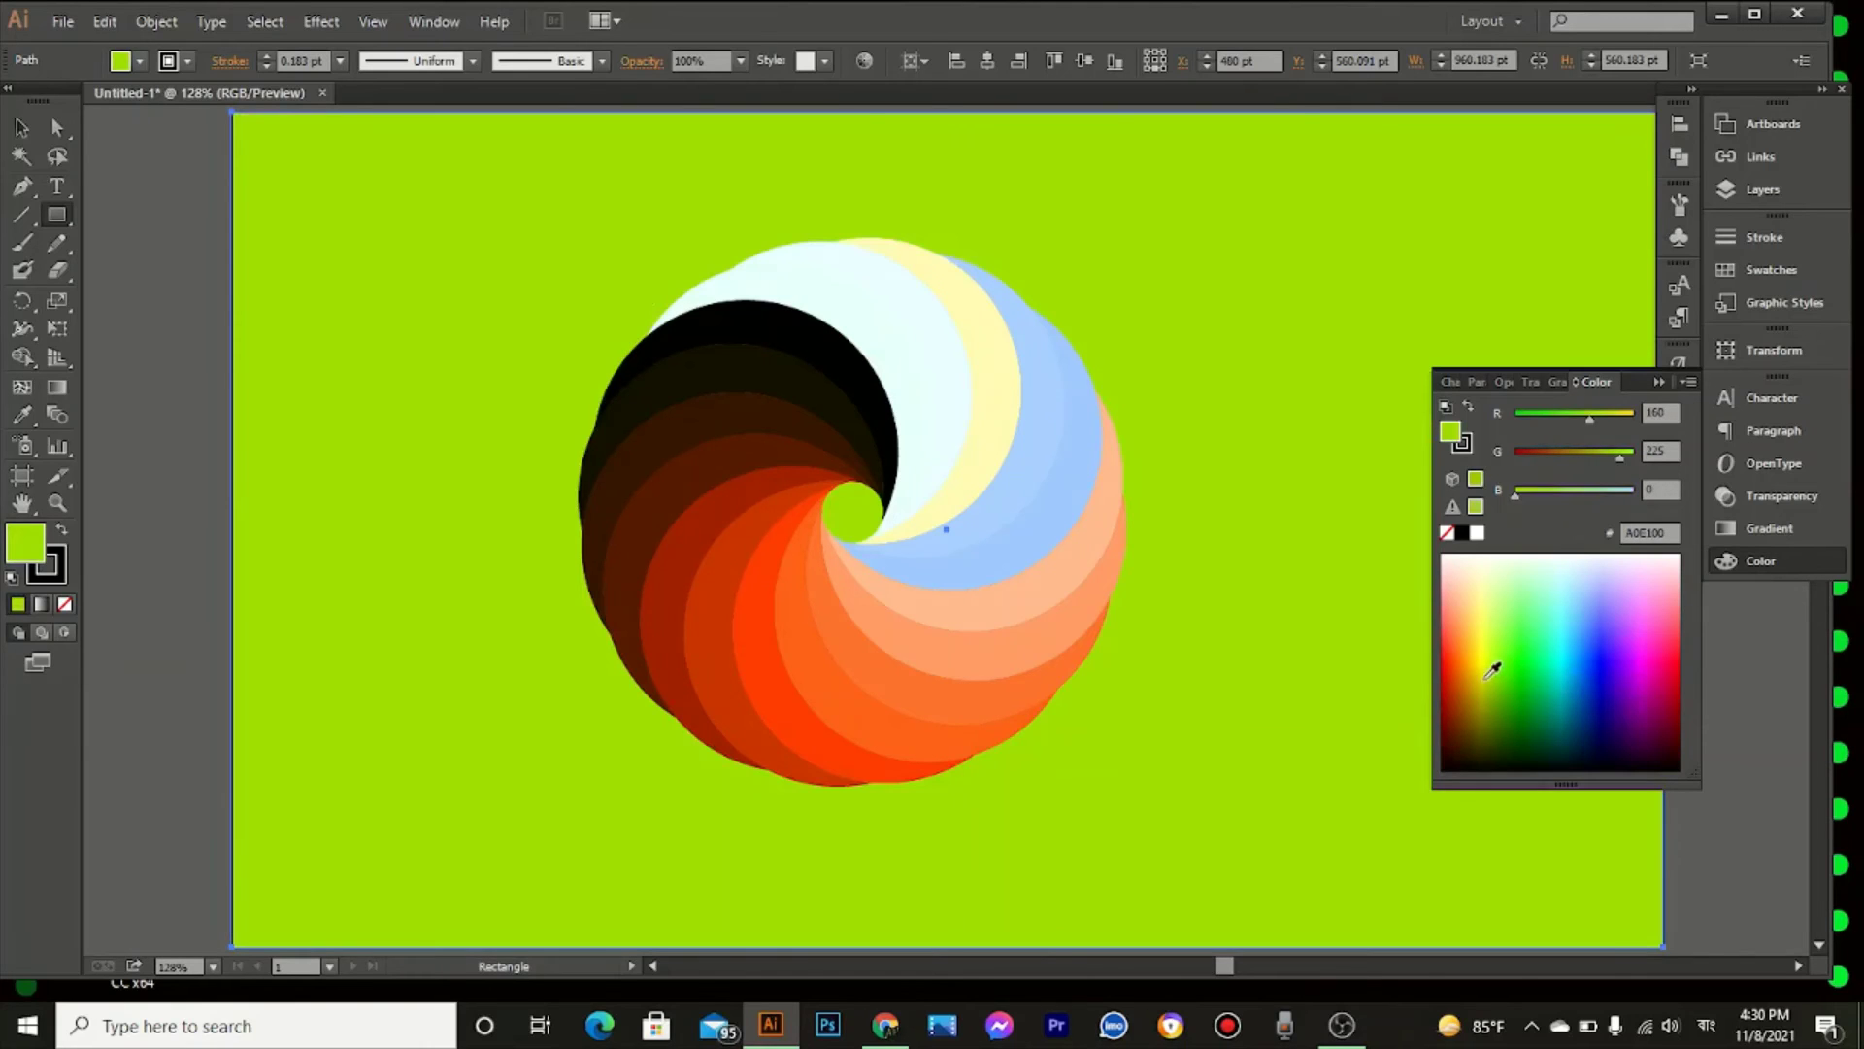
click(1486, 682)
click(1482, 660)
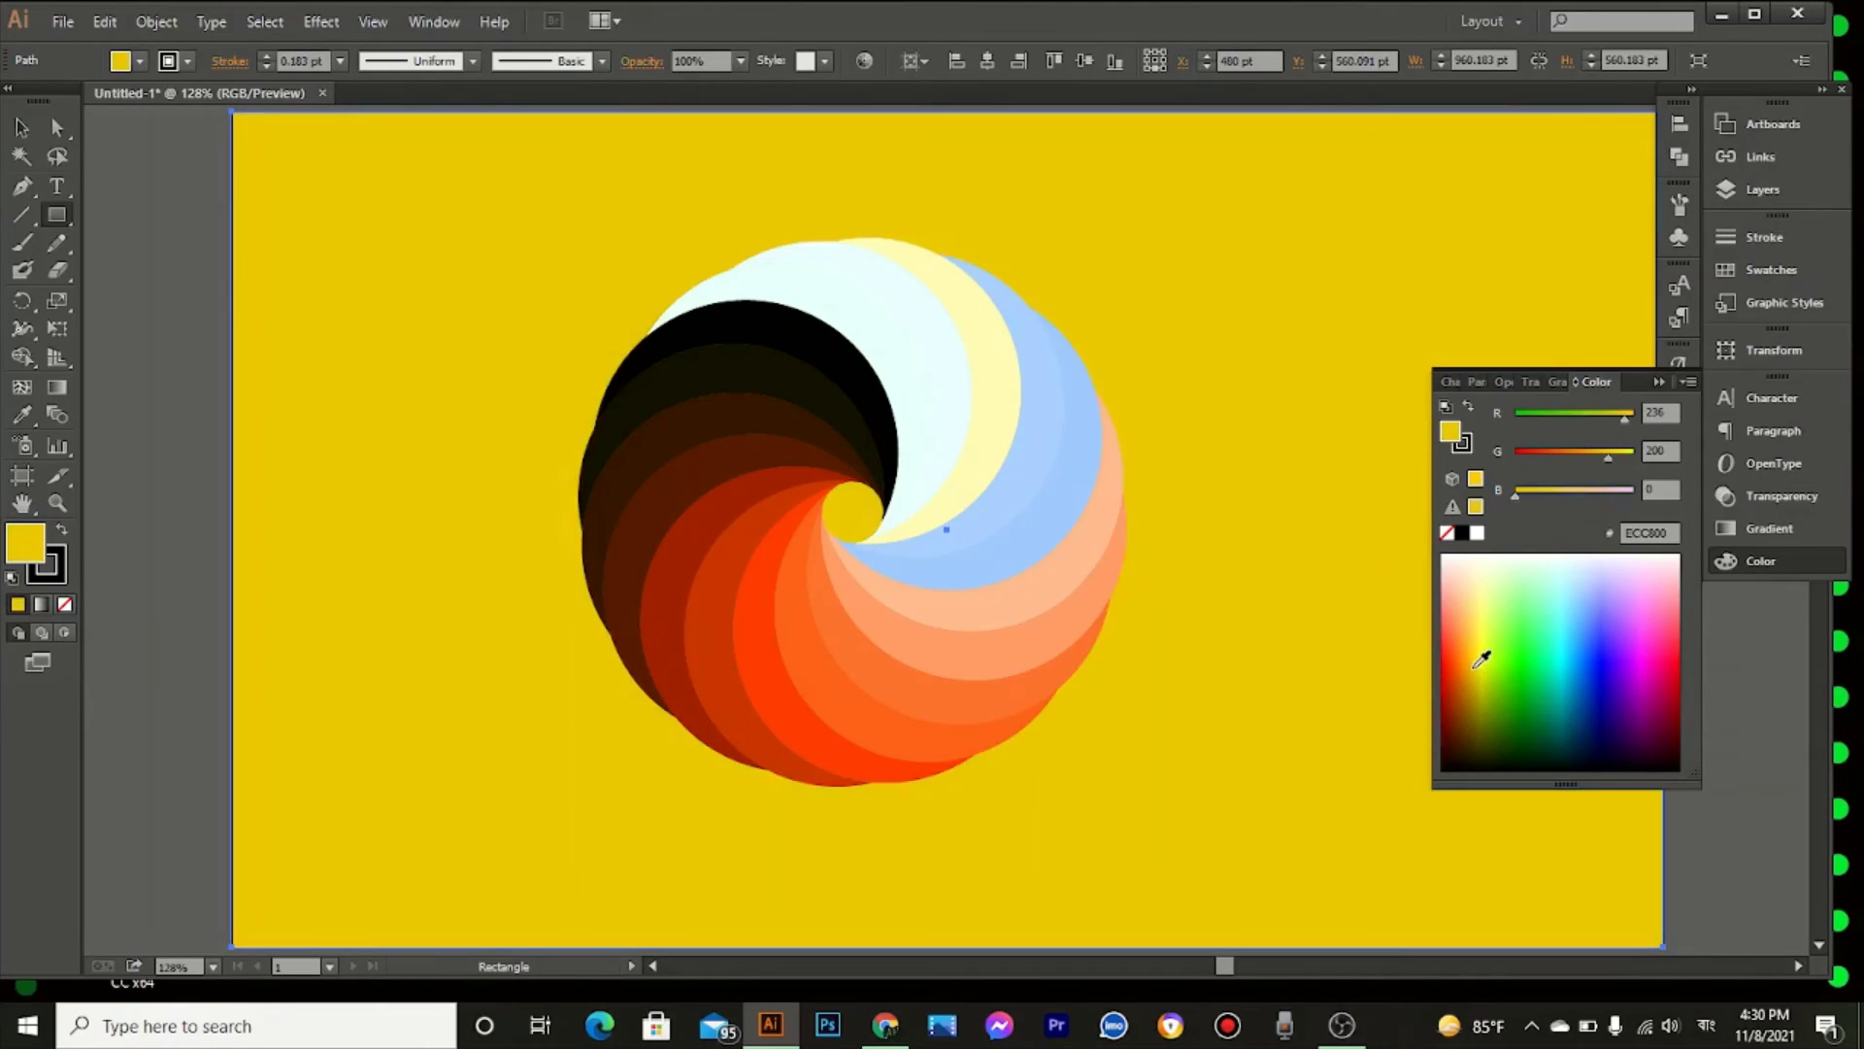
click(1477, 639)
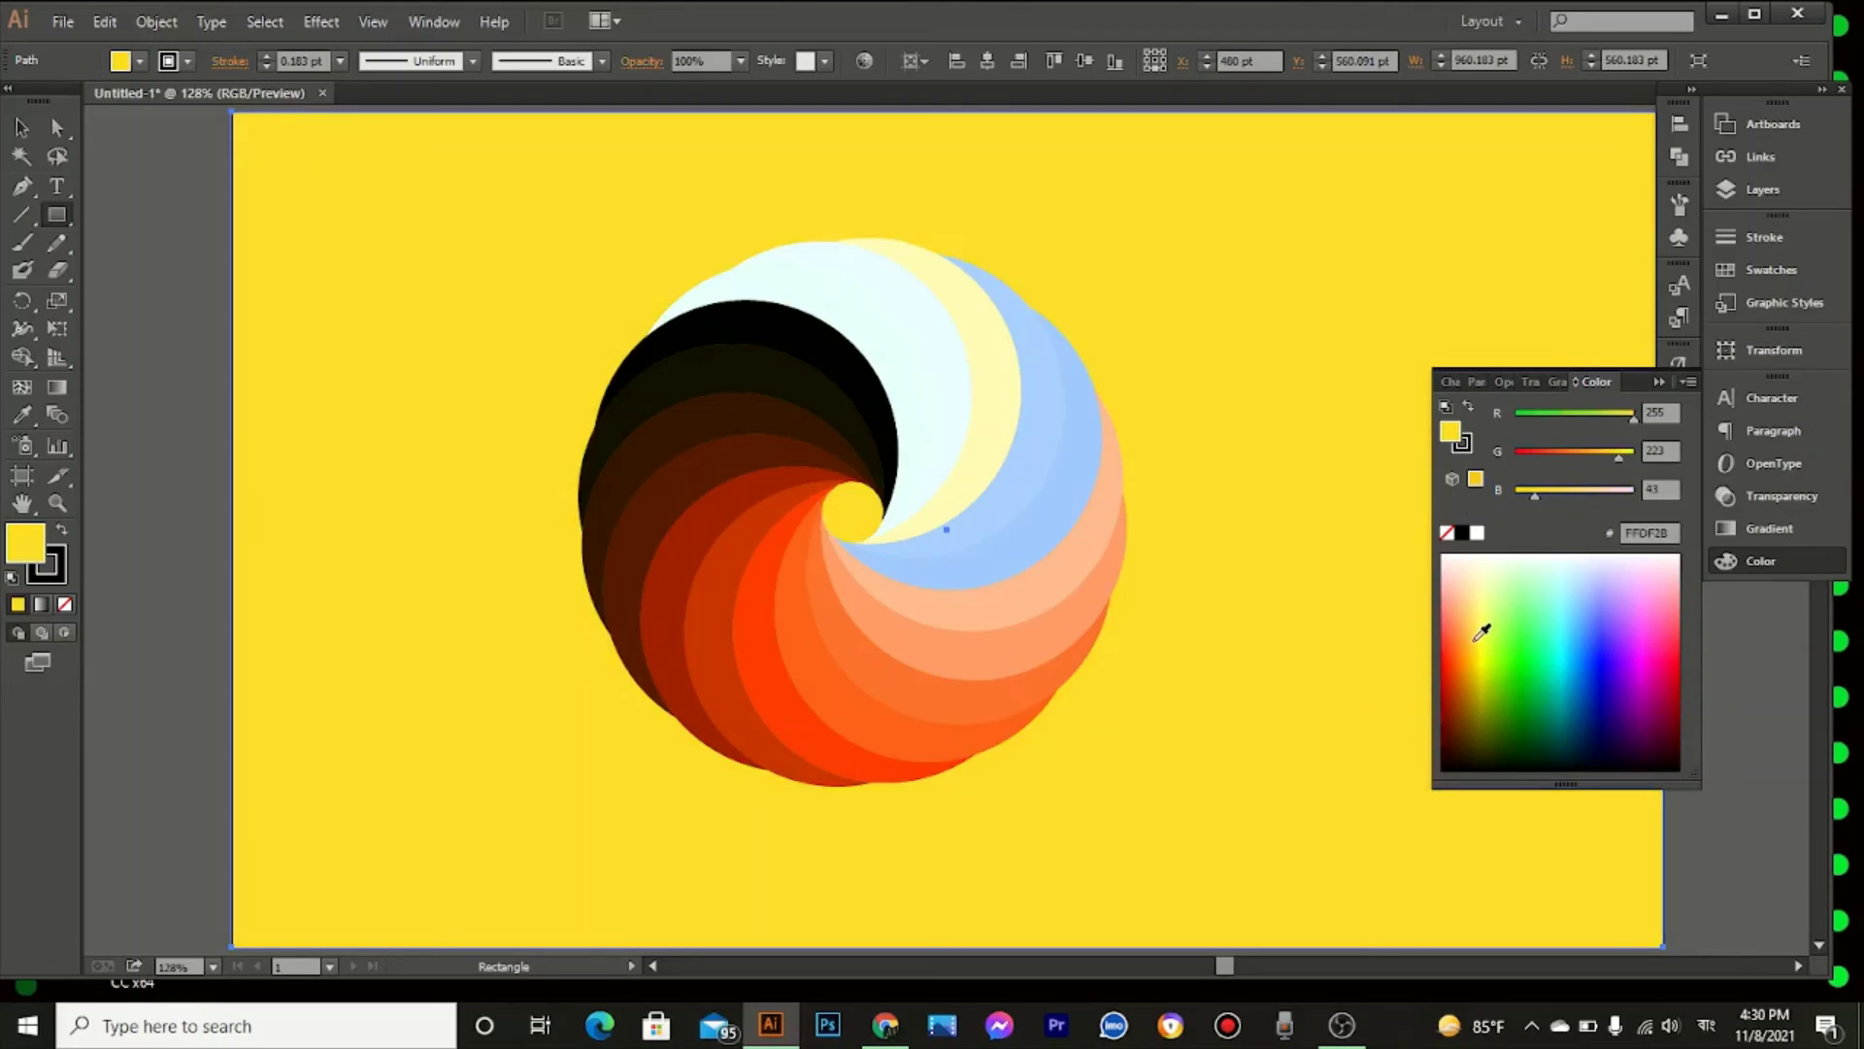
click(1487, 663)
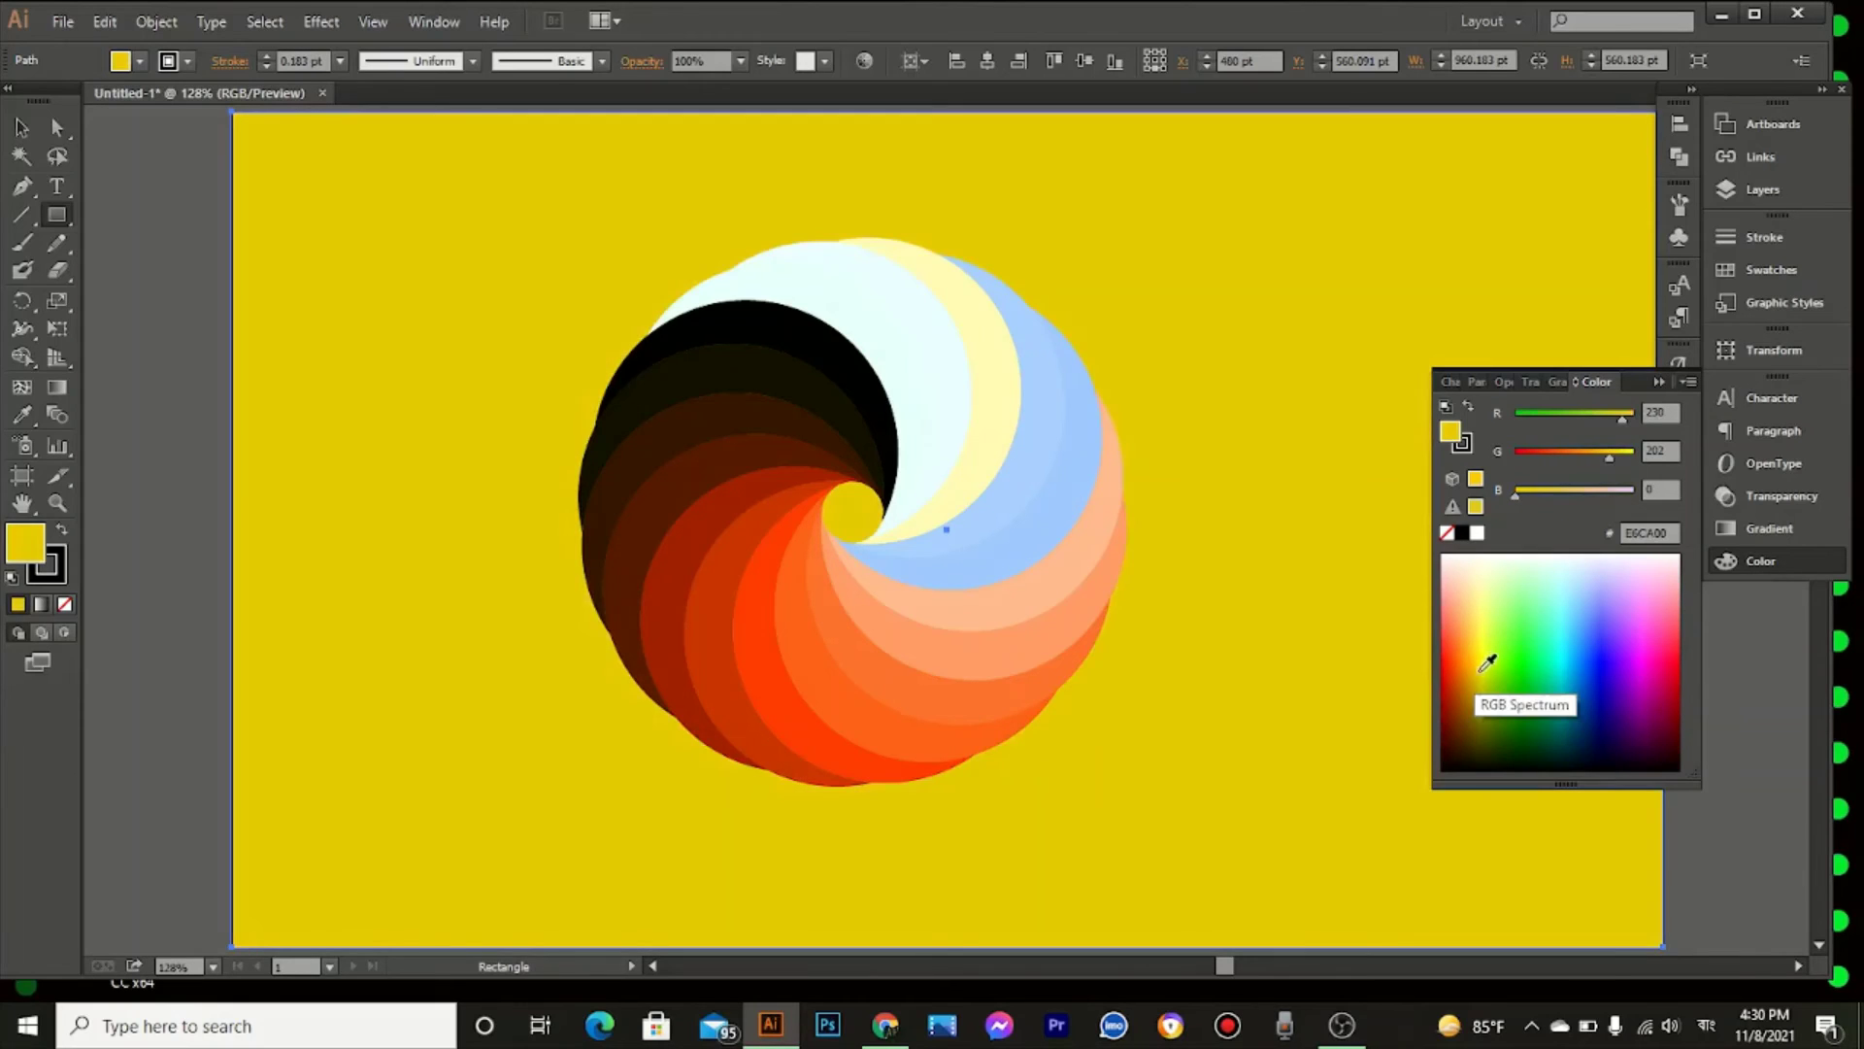
click(1505, 680)
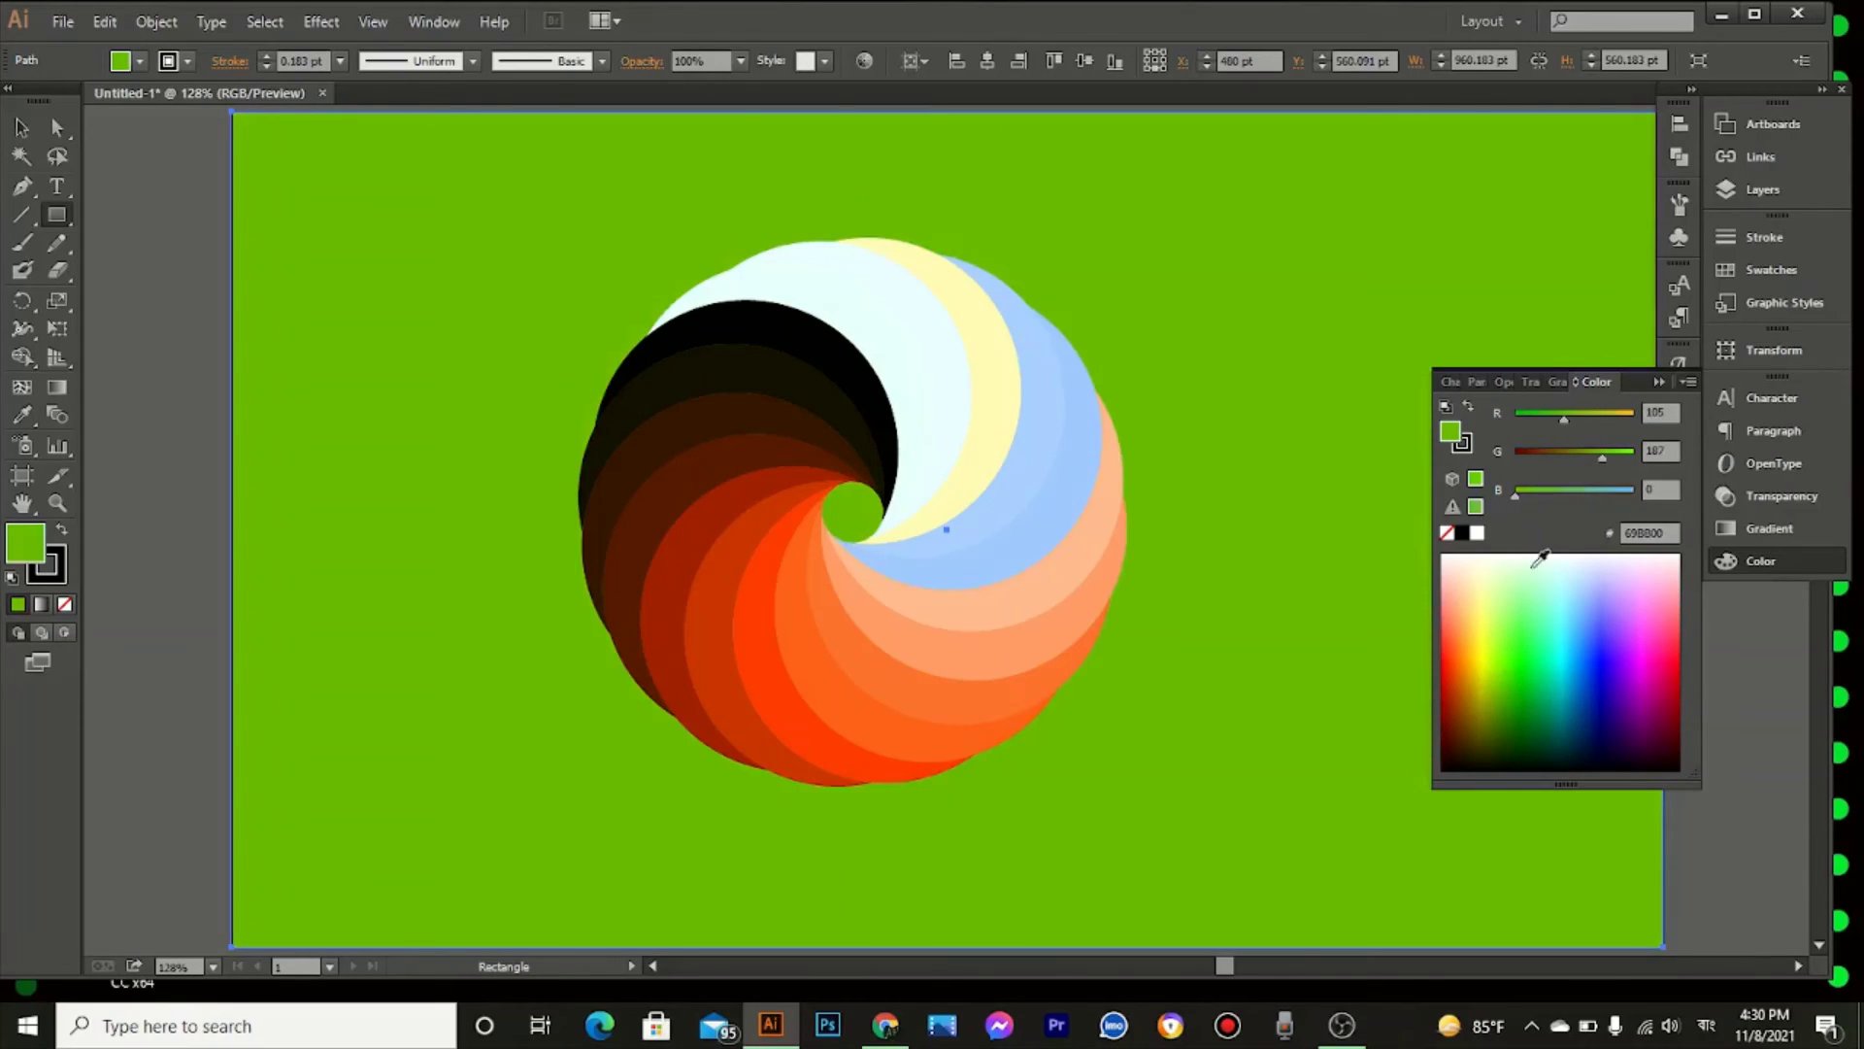
Step: Fill the background rectangle with a white-to-black linear gradient at a 90° angle
click(1553, 388)
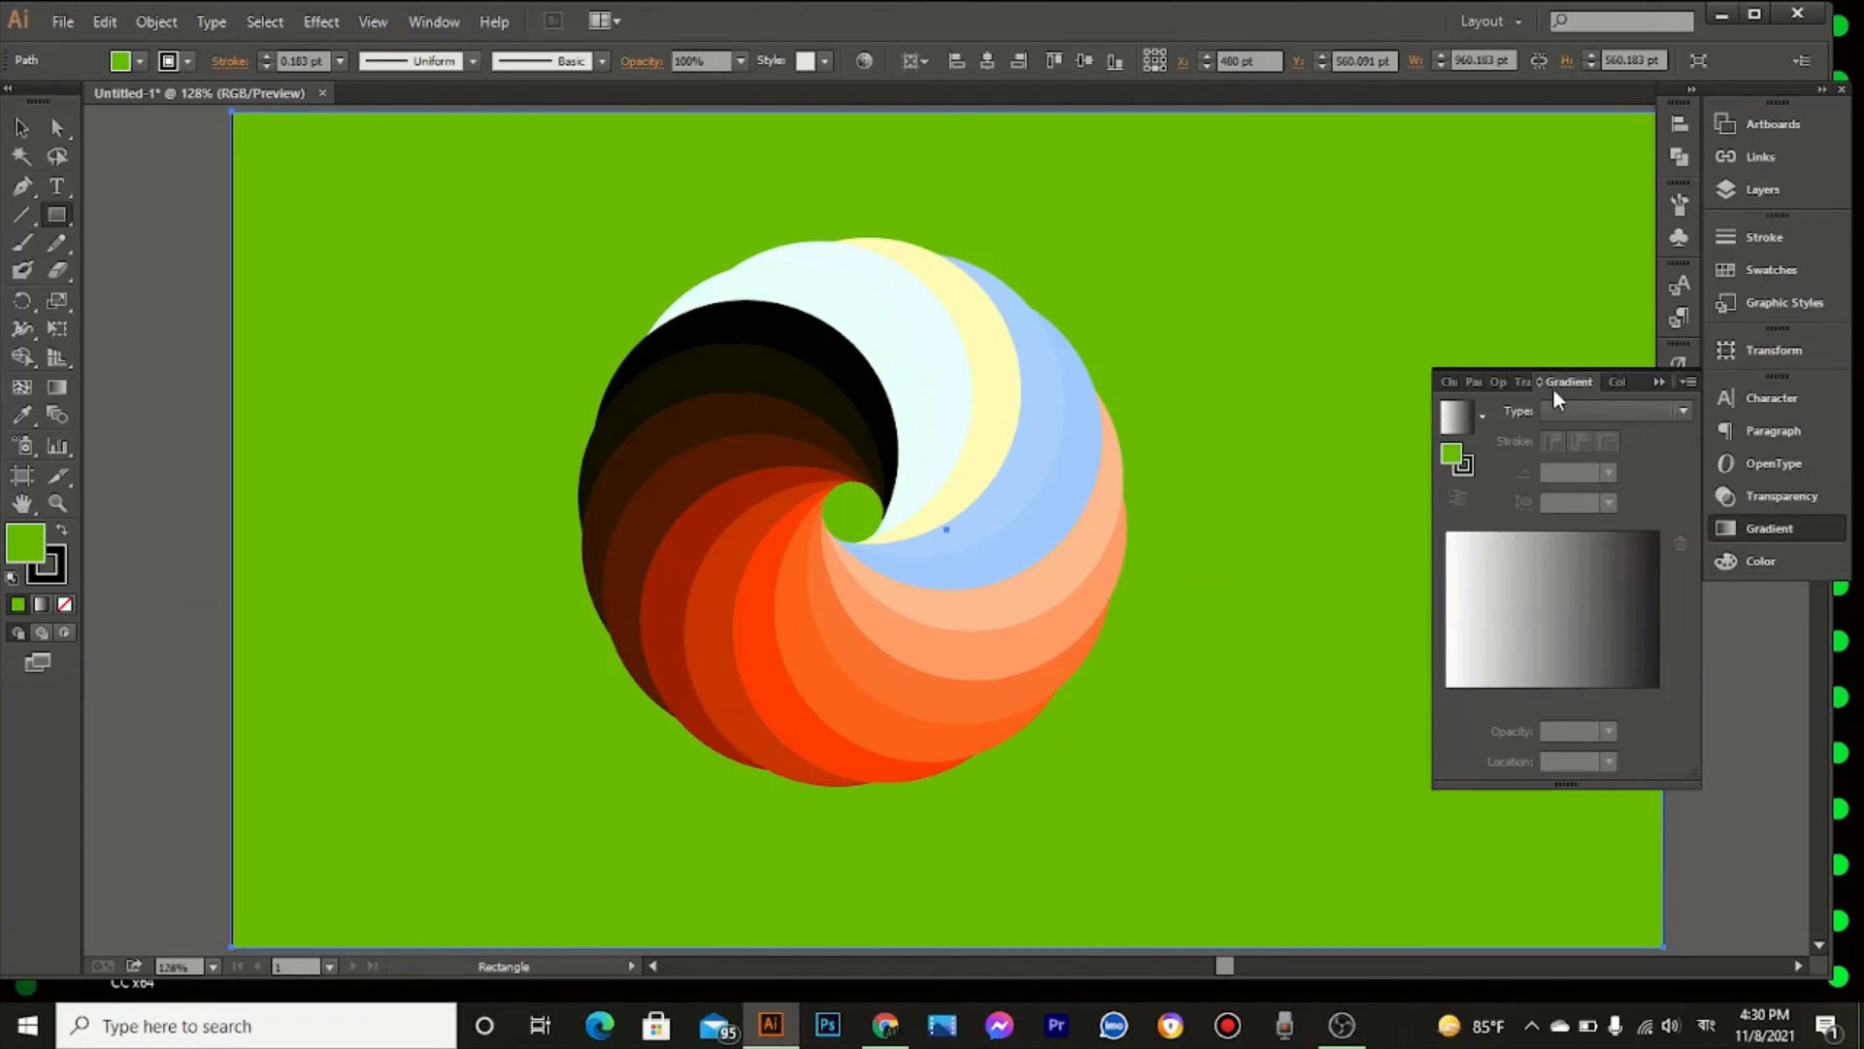
click(1525, 552)
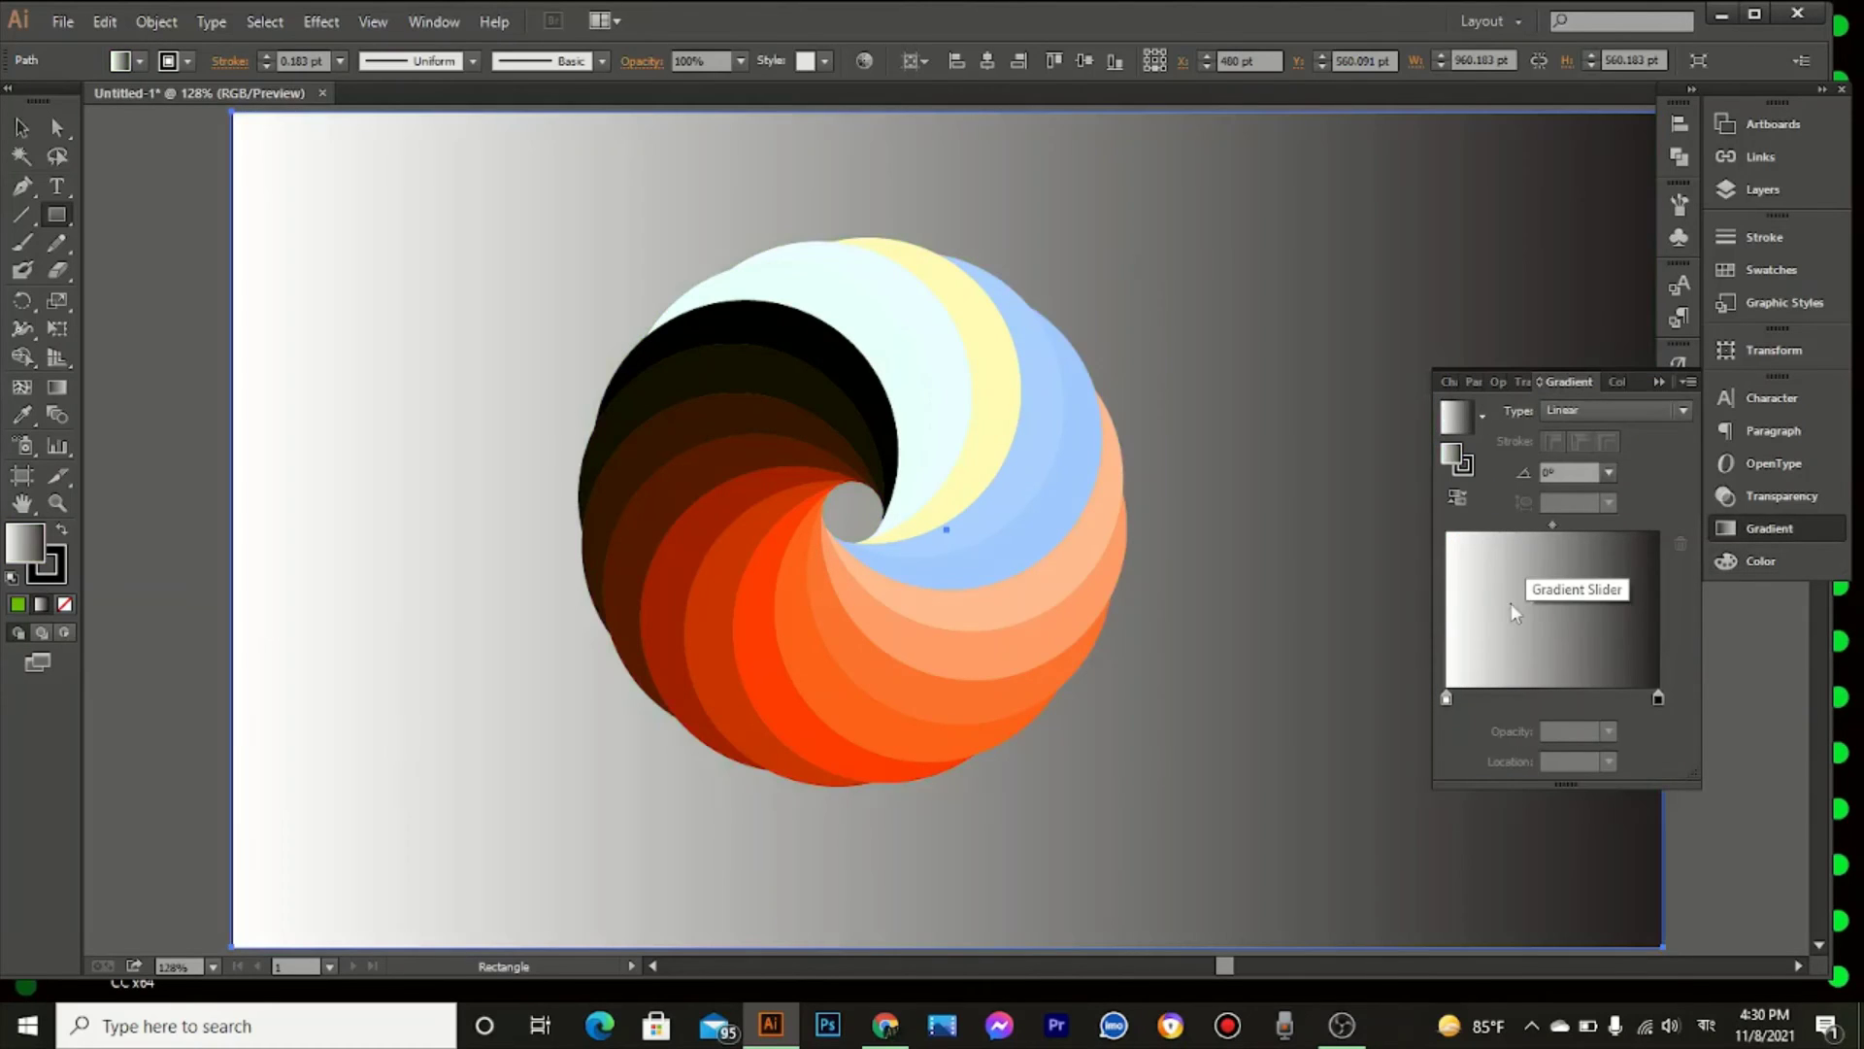
click(1610, 475)
click(1612, 599)
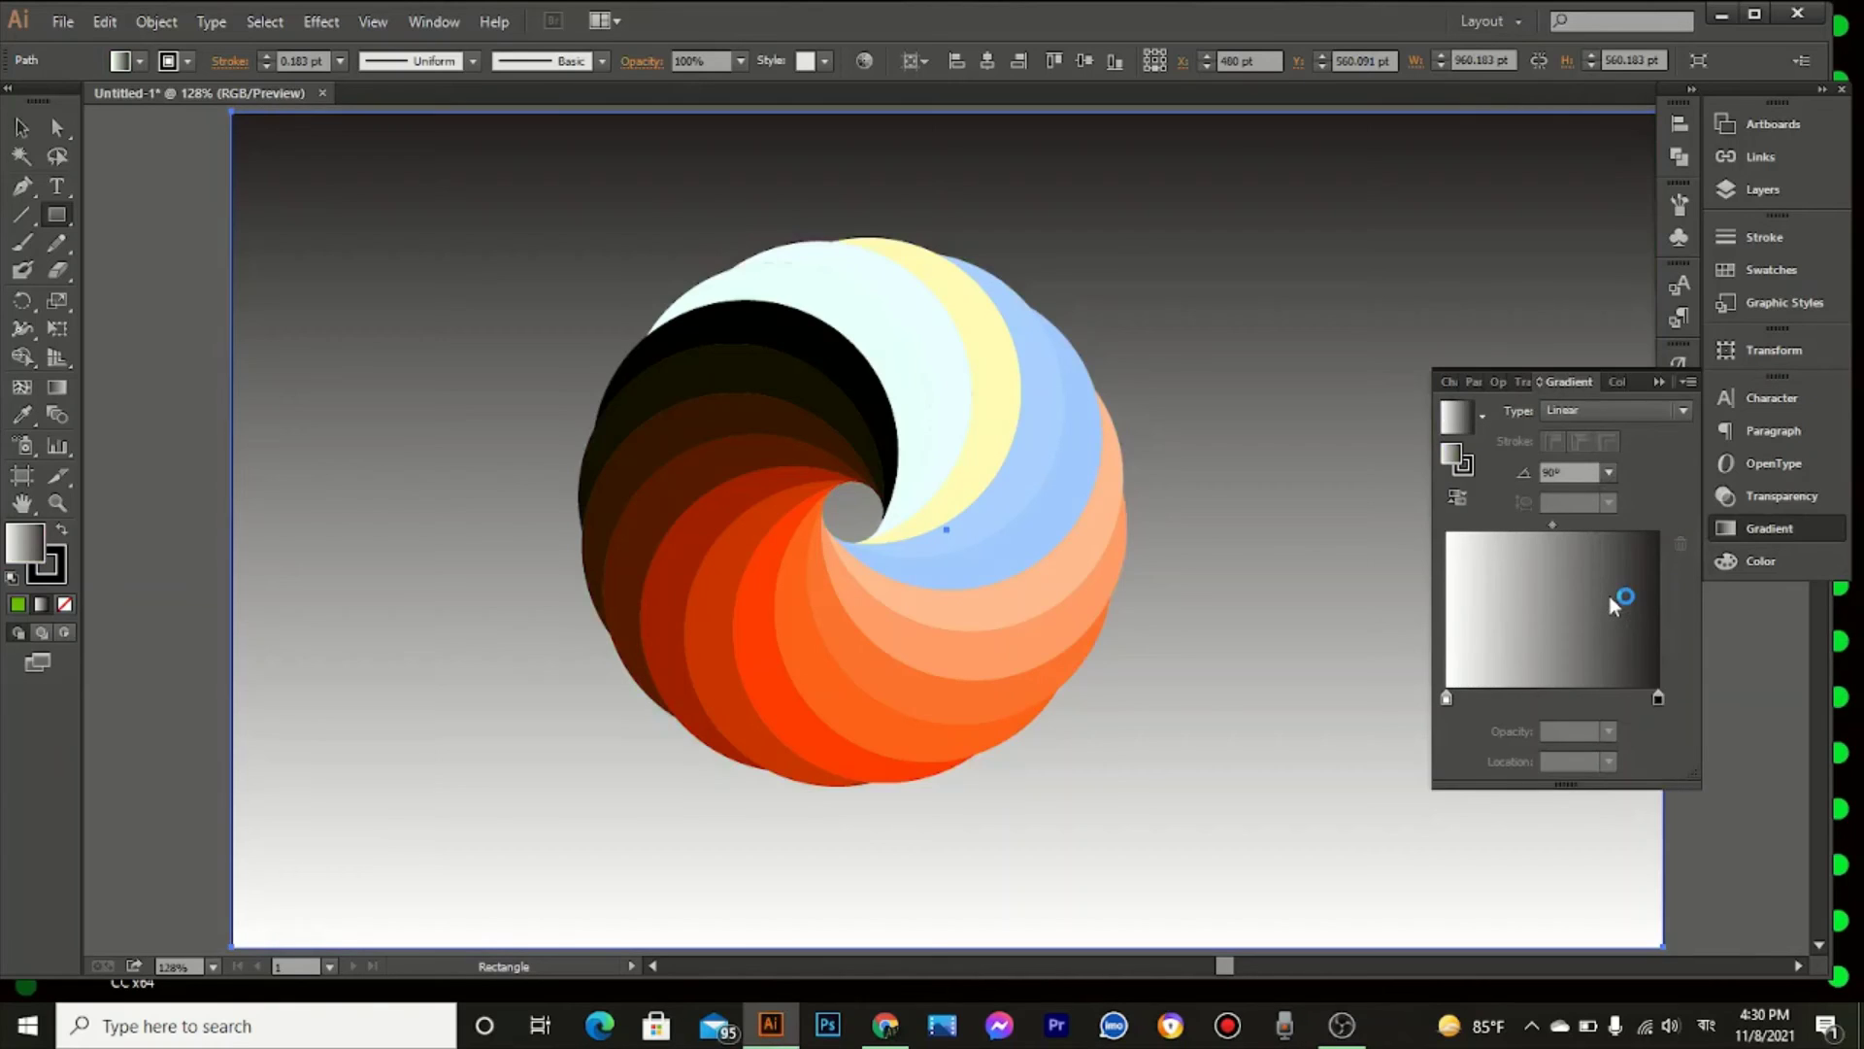
click(1456, 498)
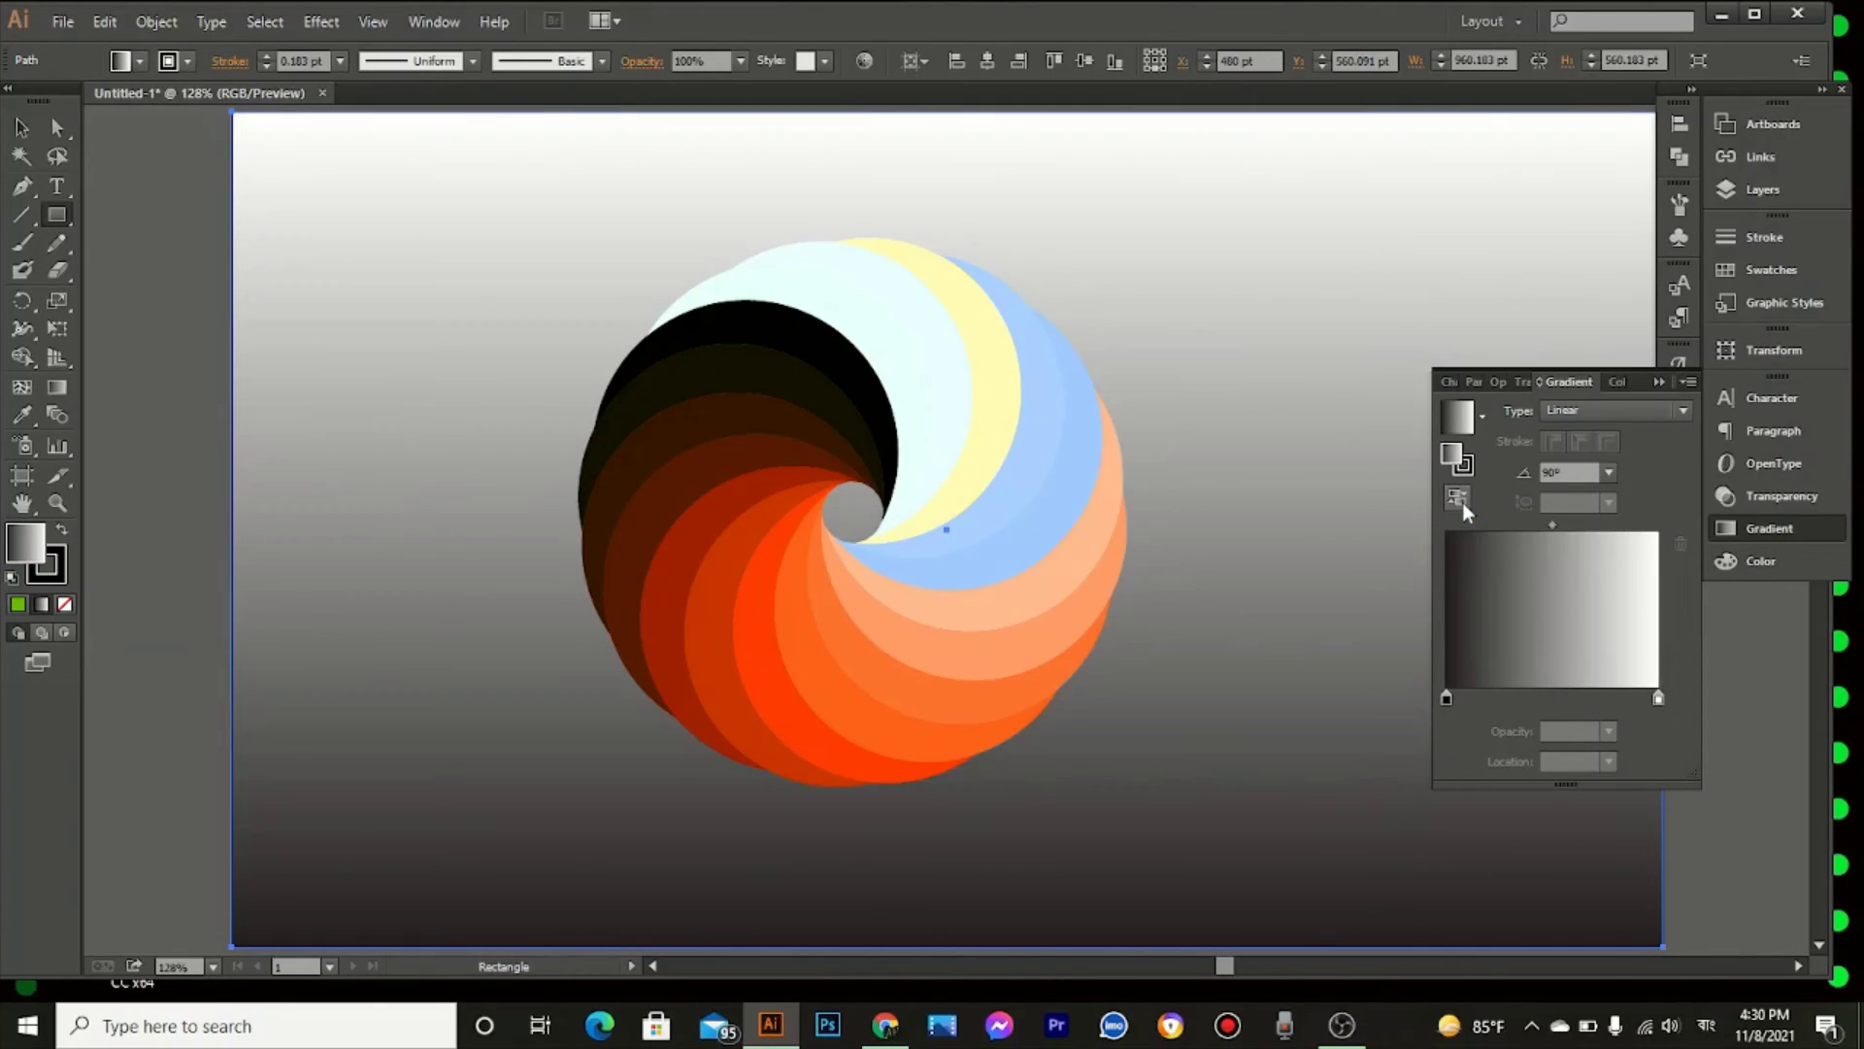
click(1459, 500)
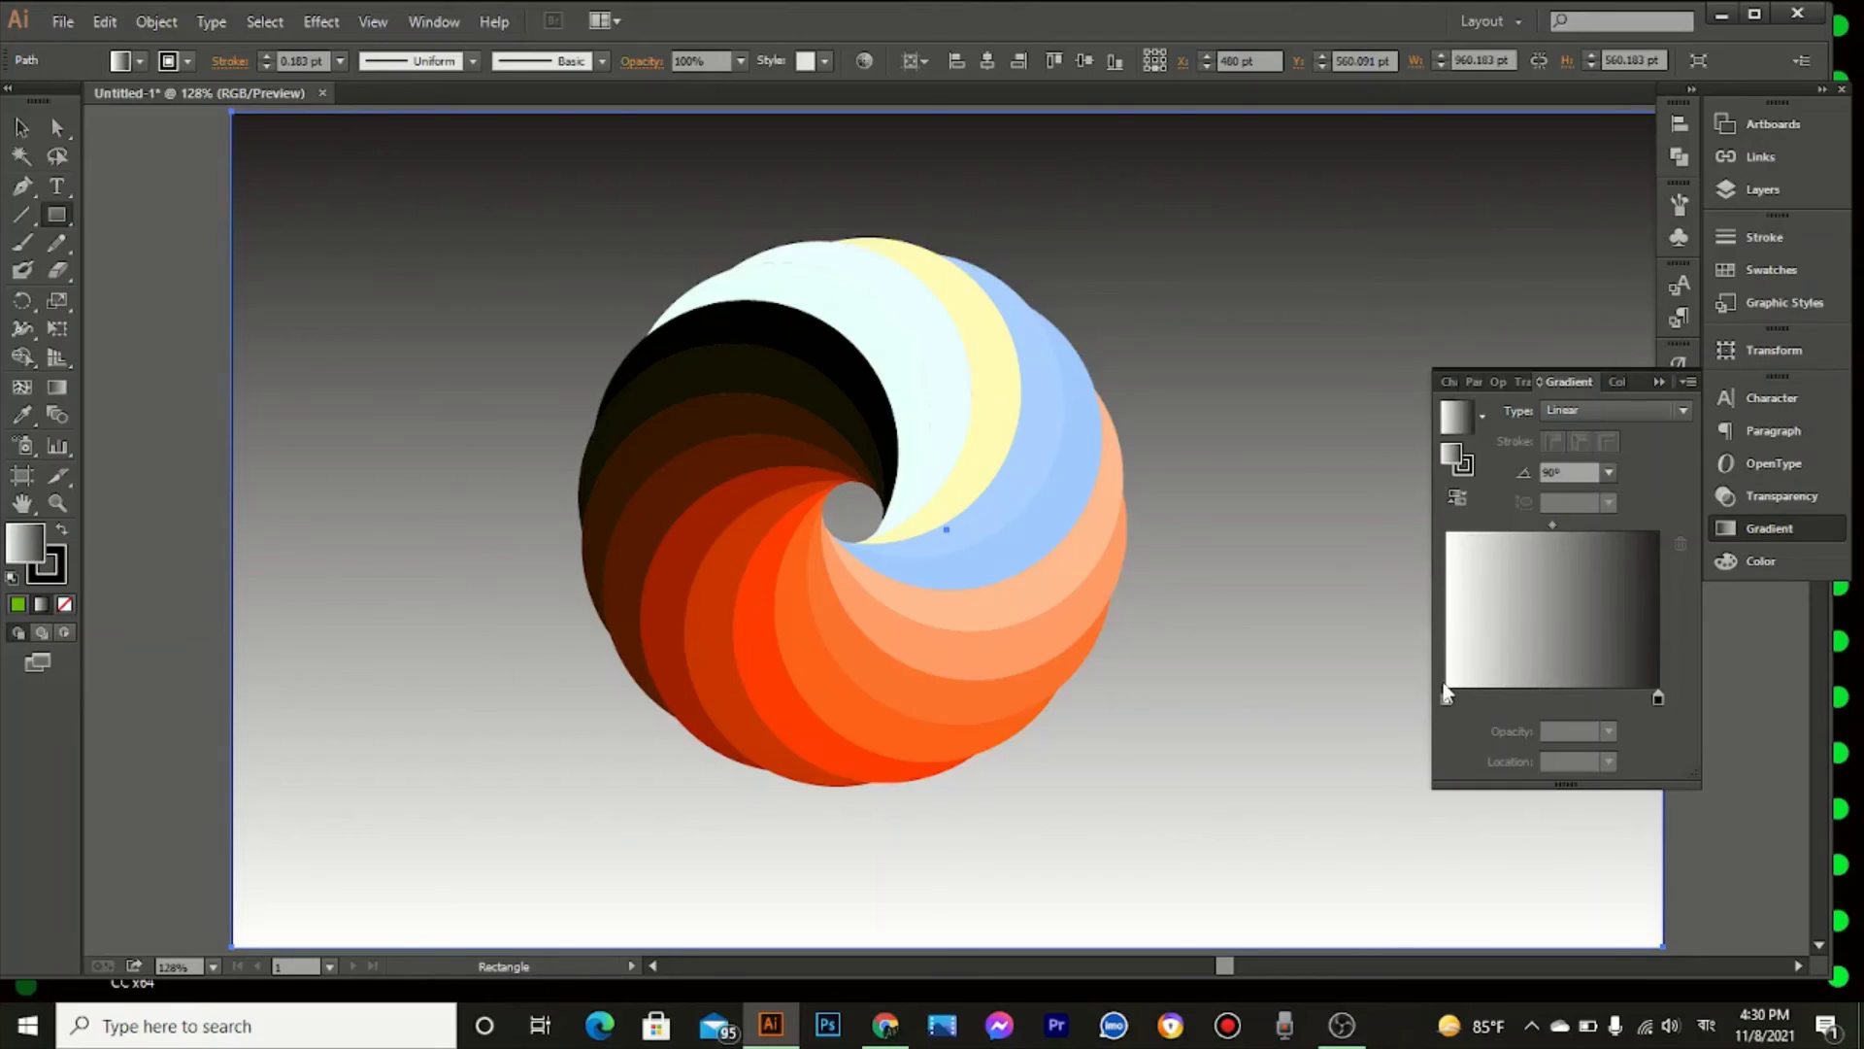
Step: Switch the gradient's white stop to RGB and recolour it teal 00E9BF
double_click(1447, 699)
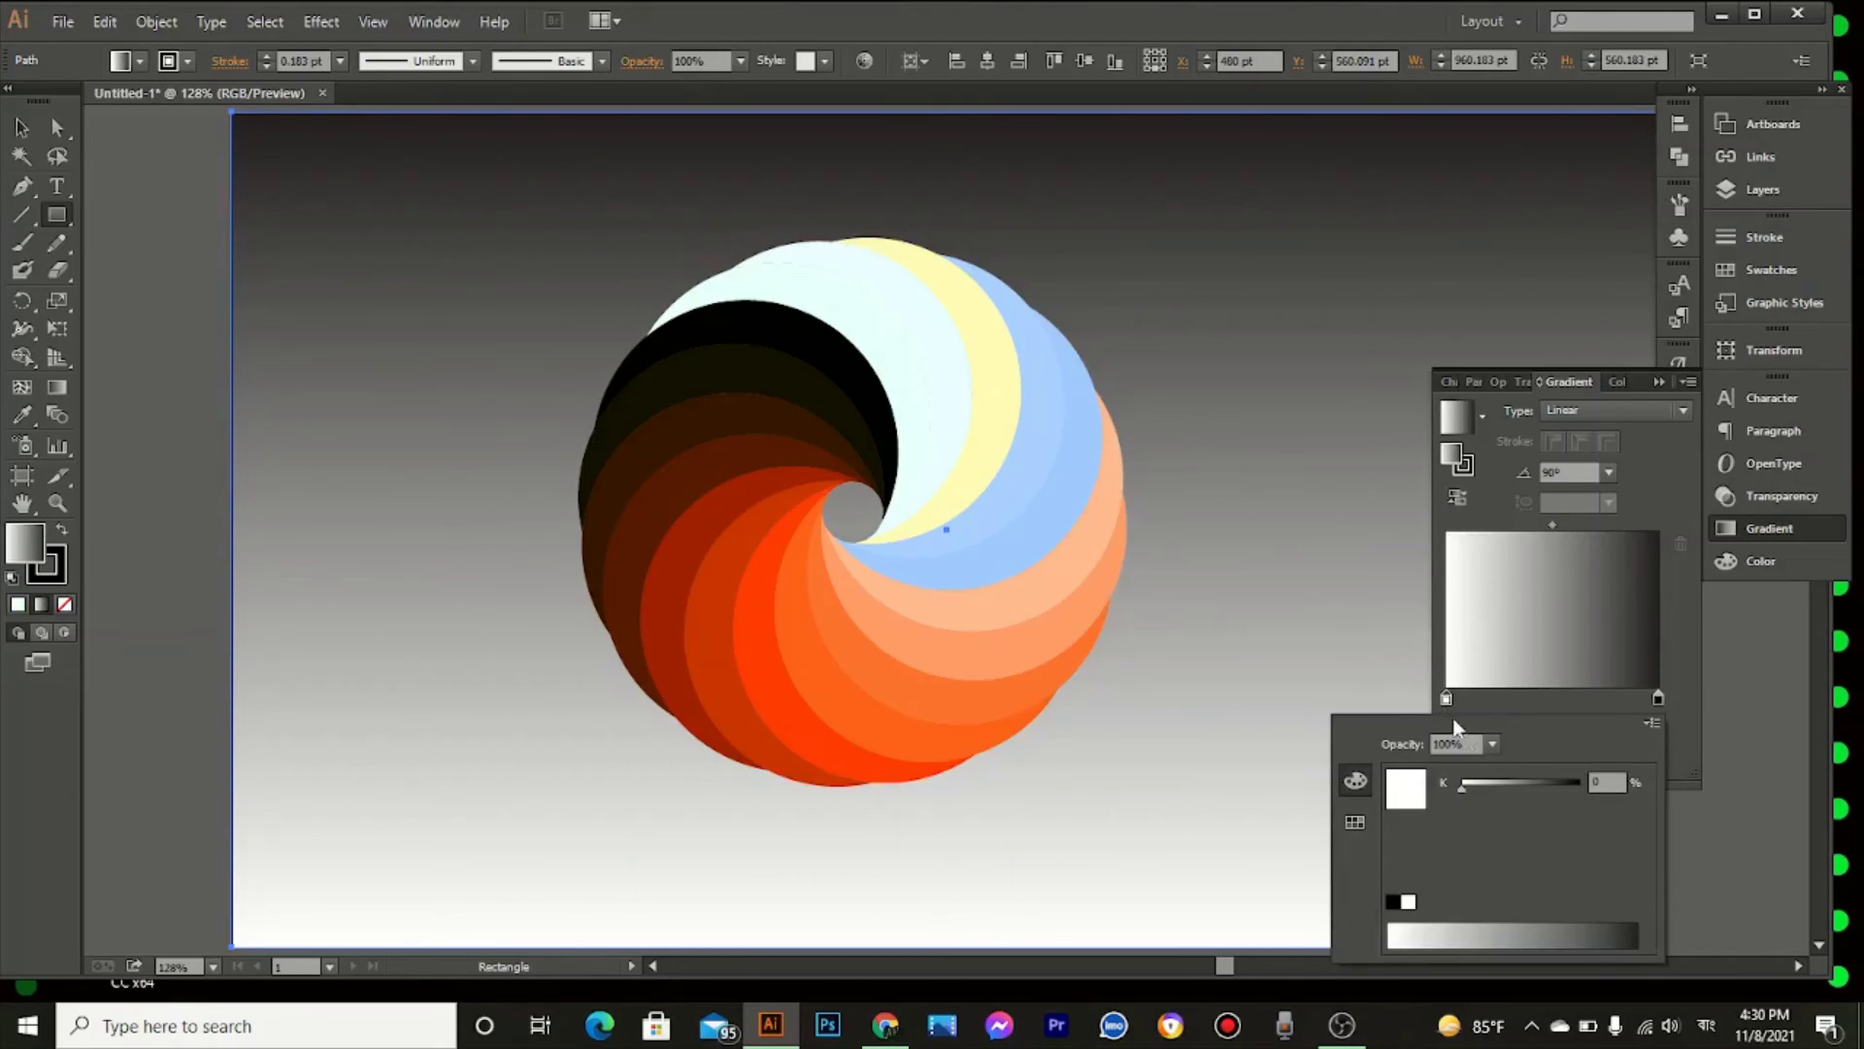
click(1651, 722)
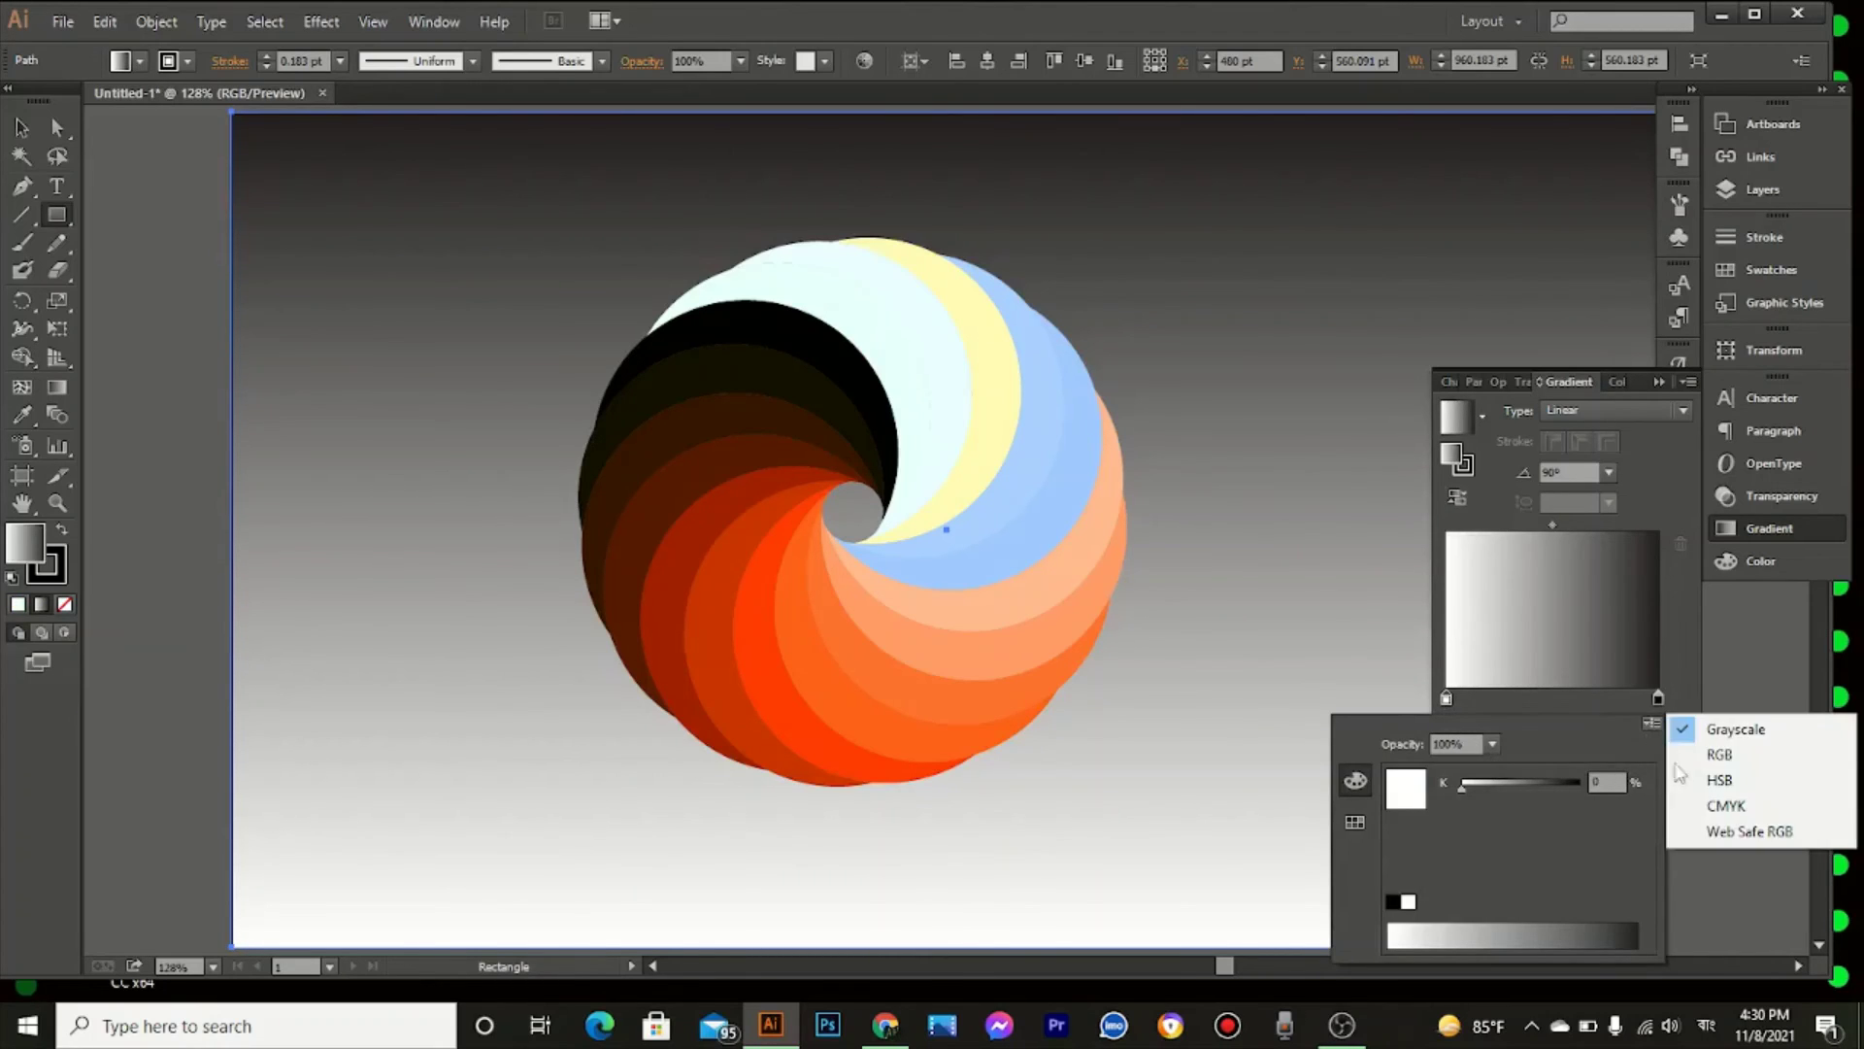
click(1718, 755)
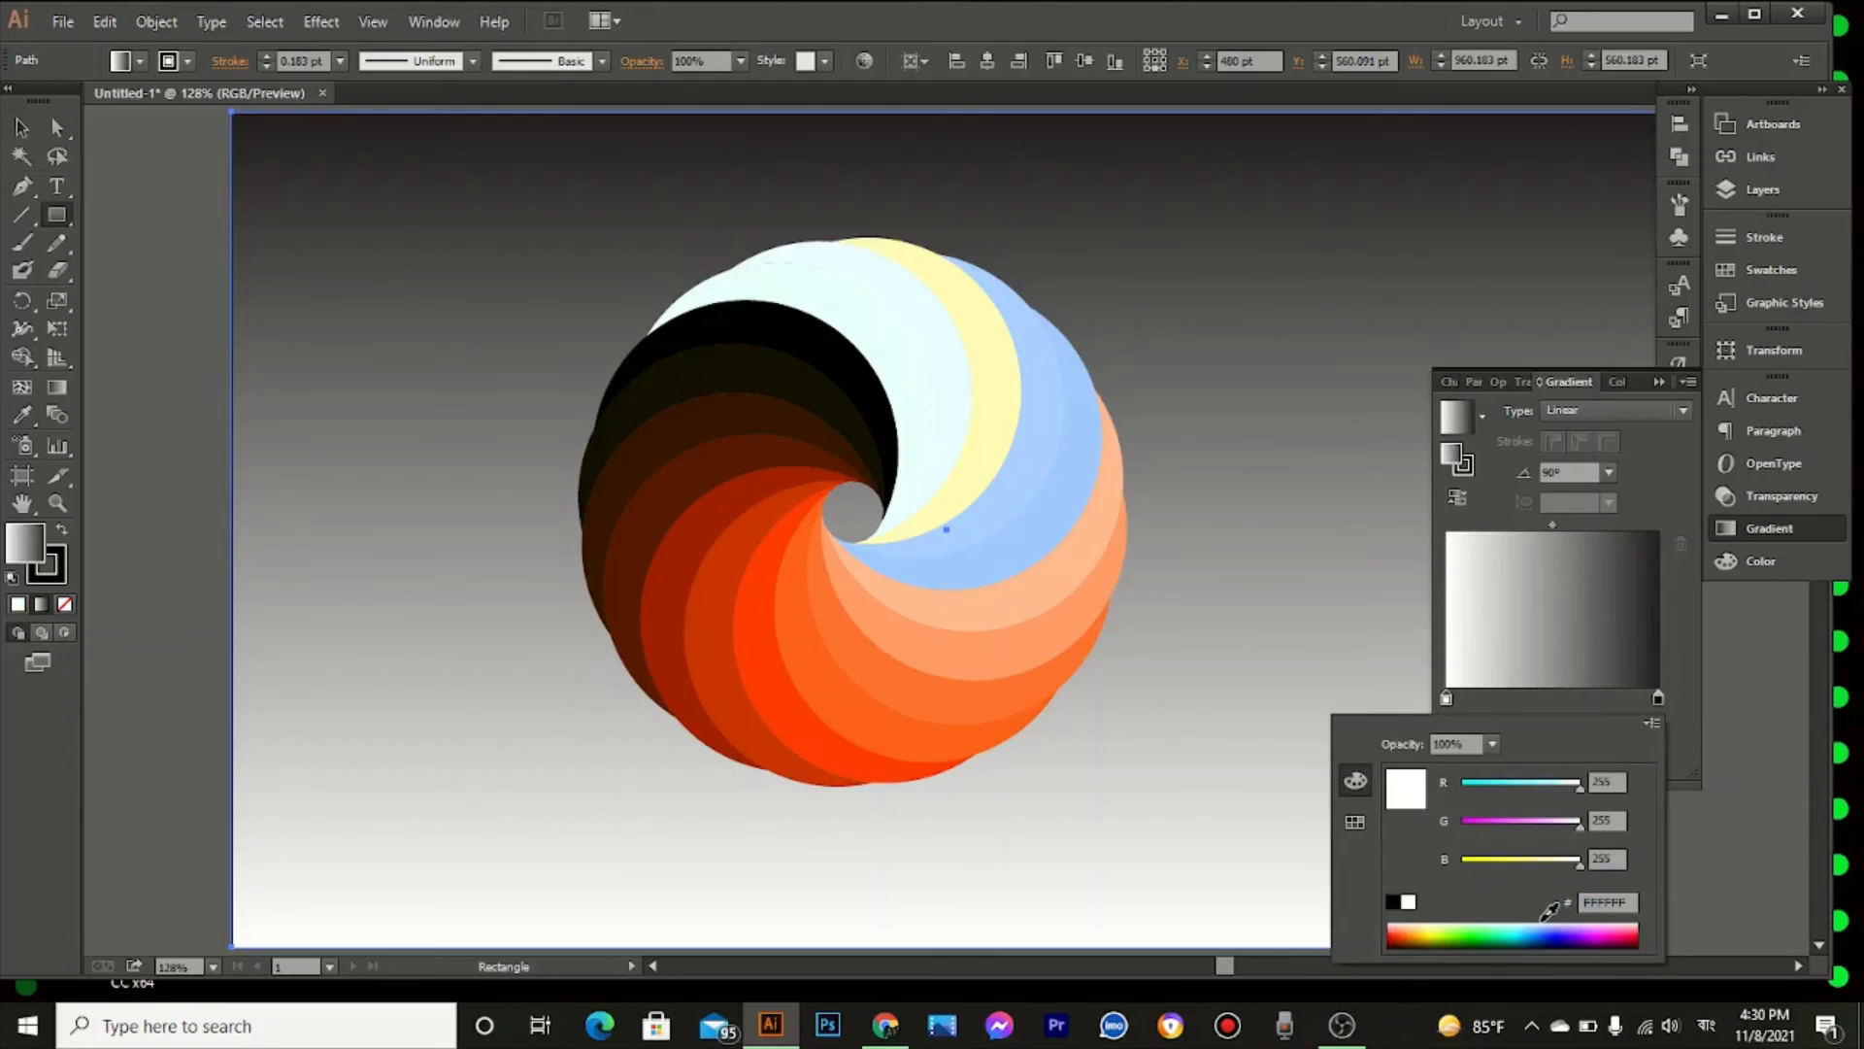
click(1544, 918)
click(1549, 927)
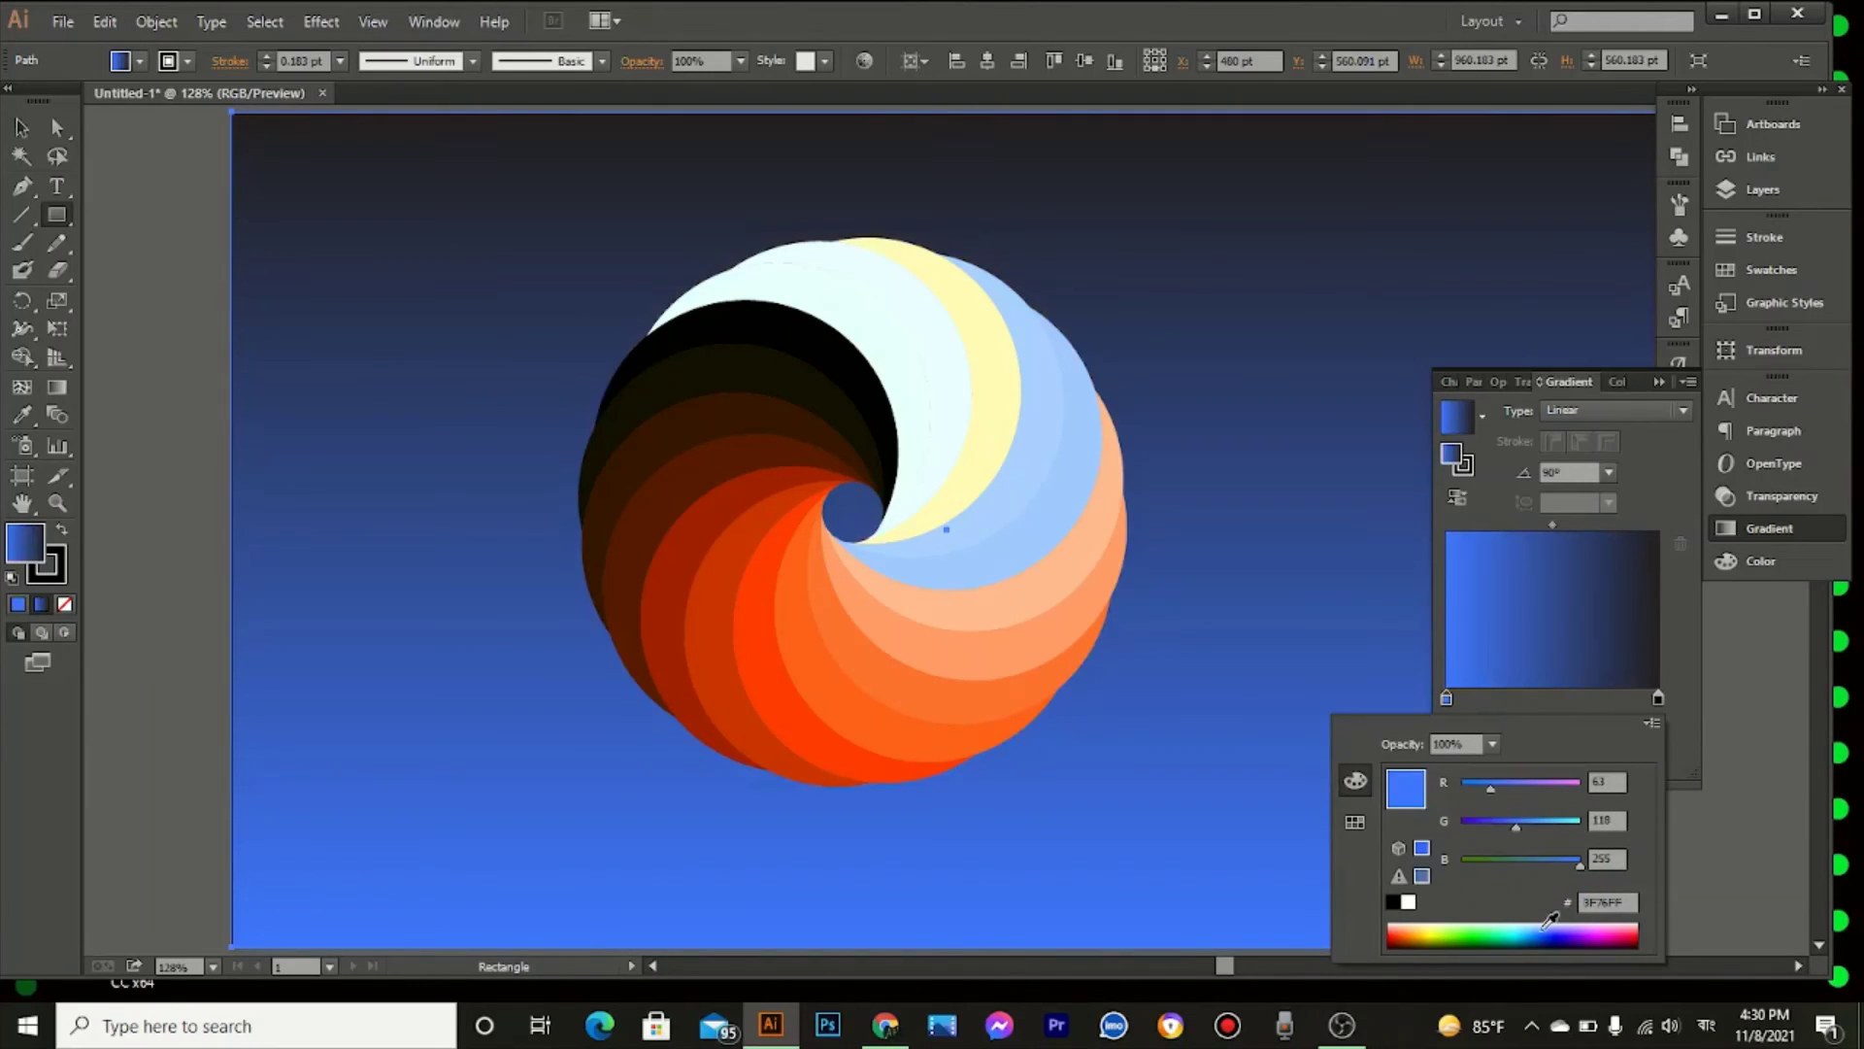
click(1505, 926)
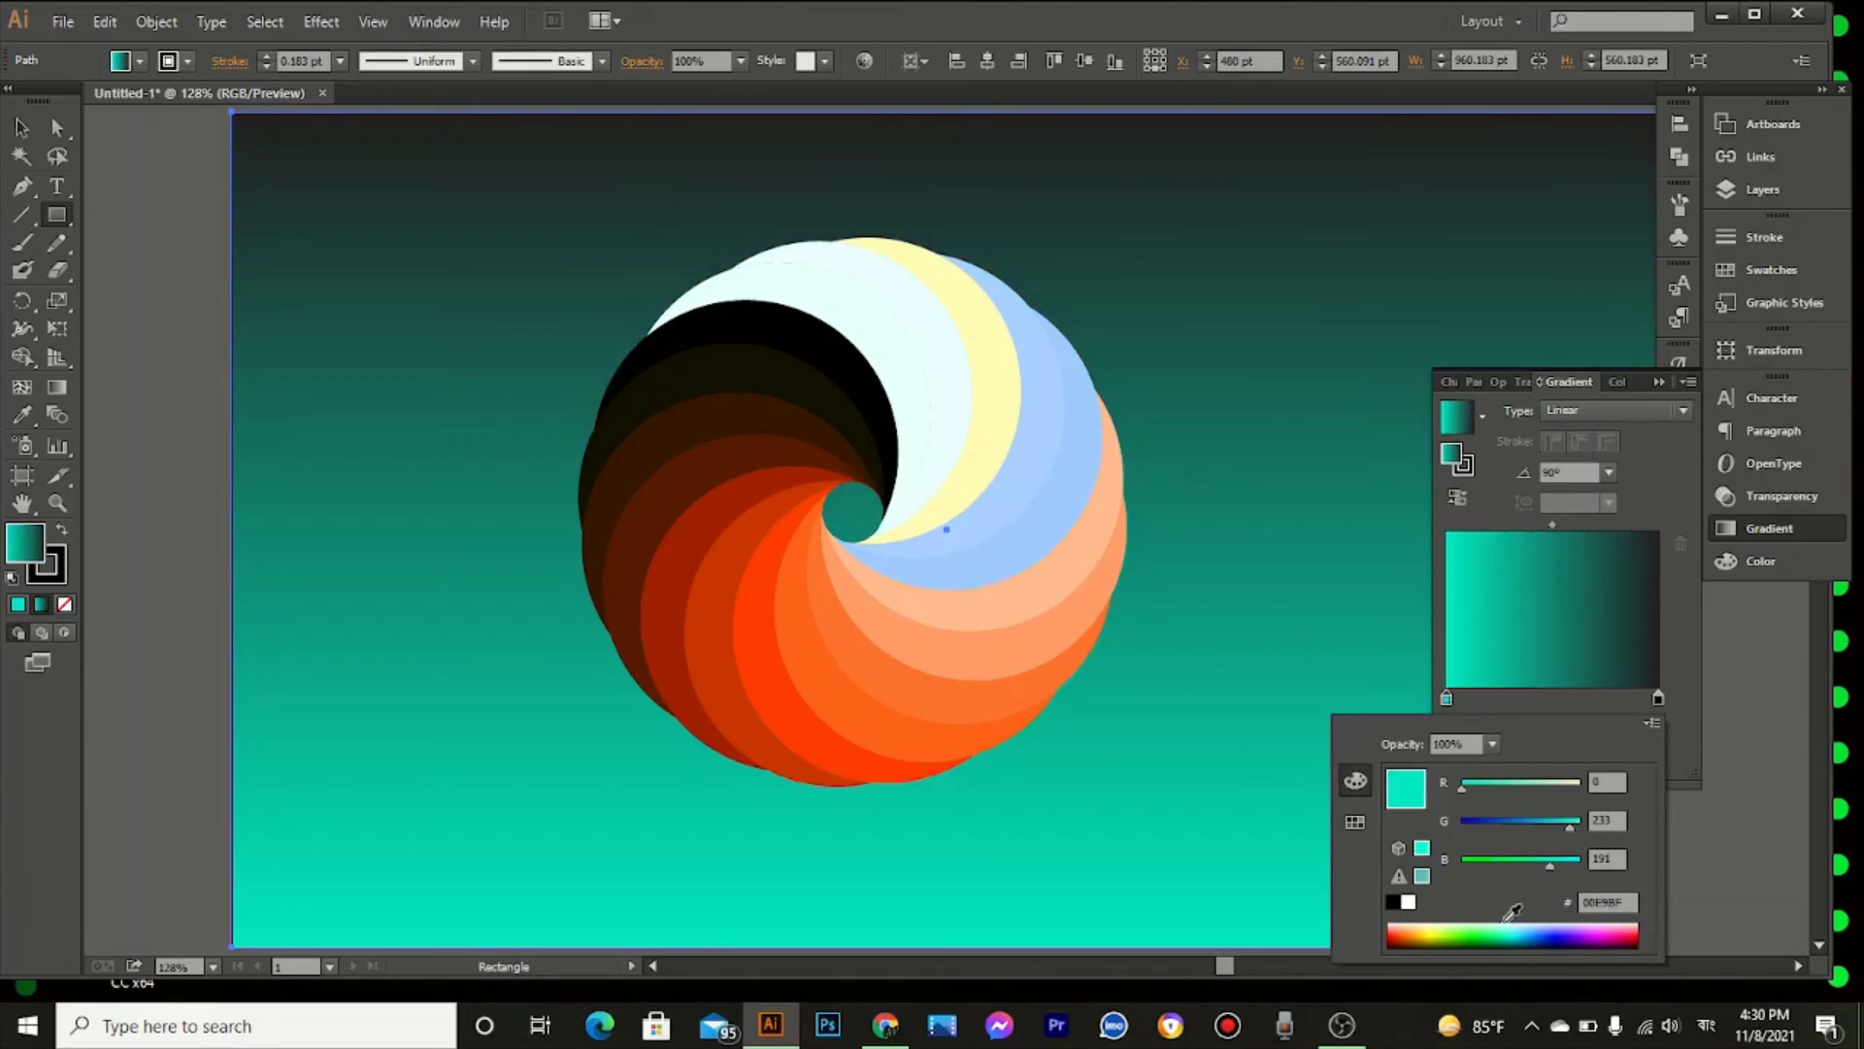
Step: Switch the gradient's black stop to RGB and recolour it lime 95FF15, trying greens 307F00, 59E900 and 4D9400 first
click(1658, 699)
click(1658, 699)
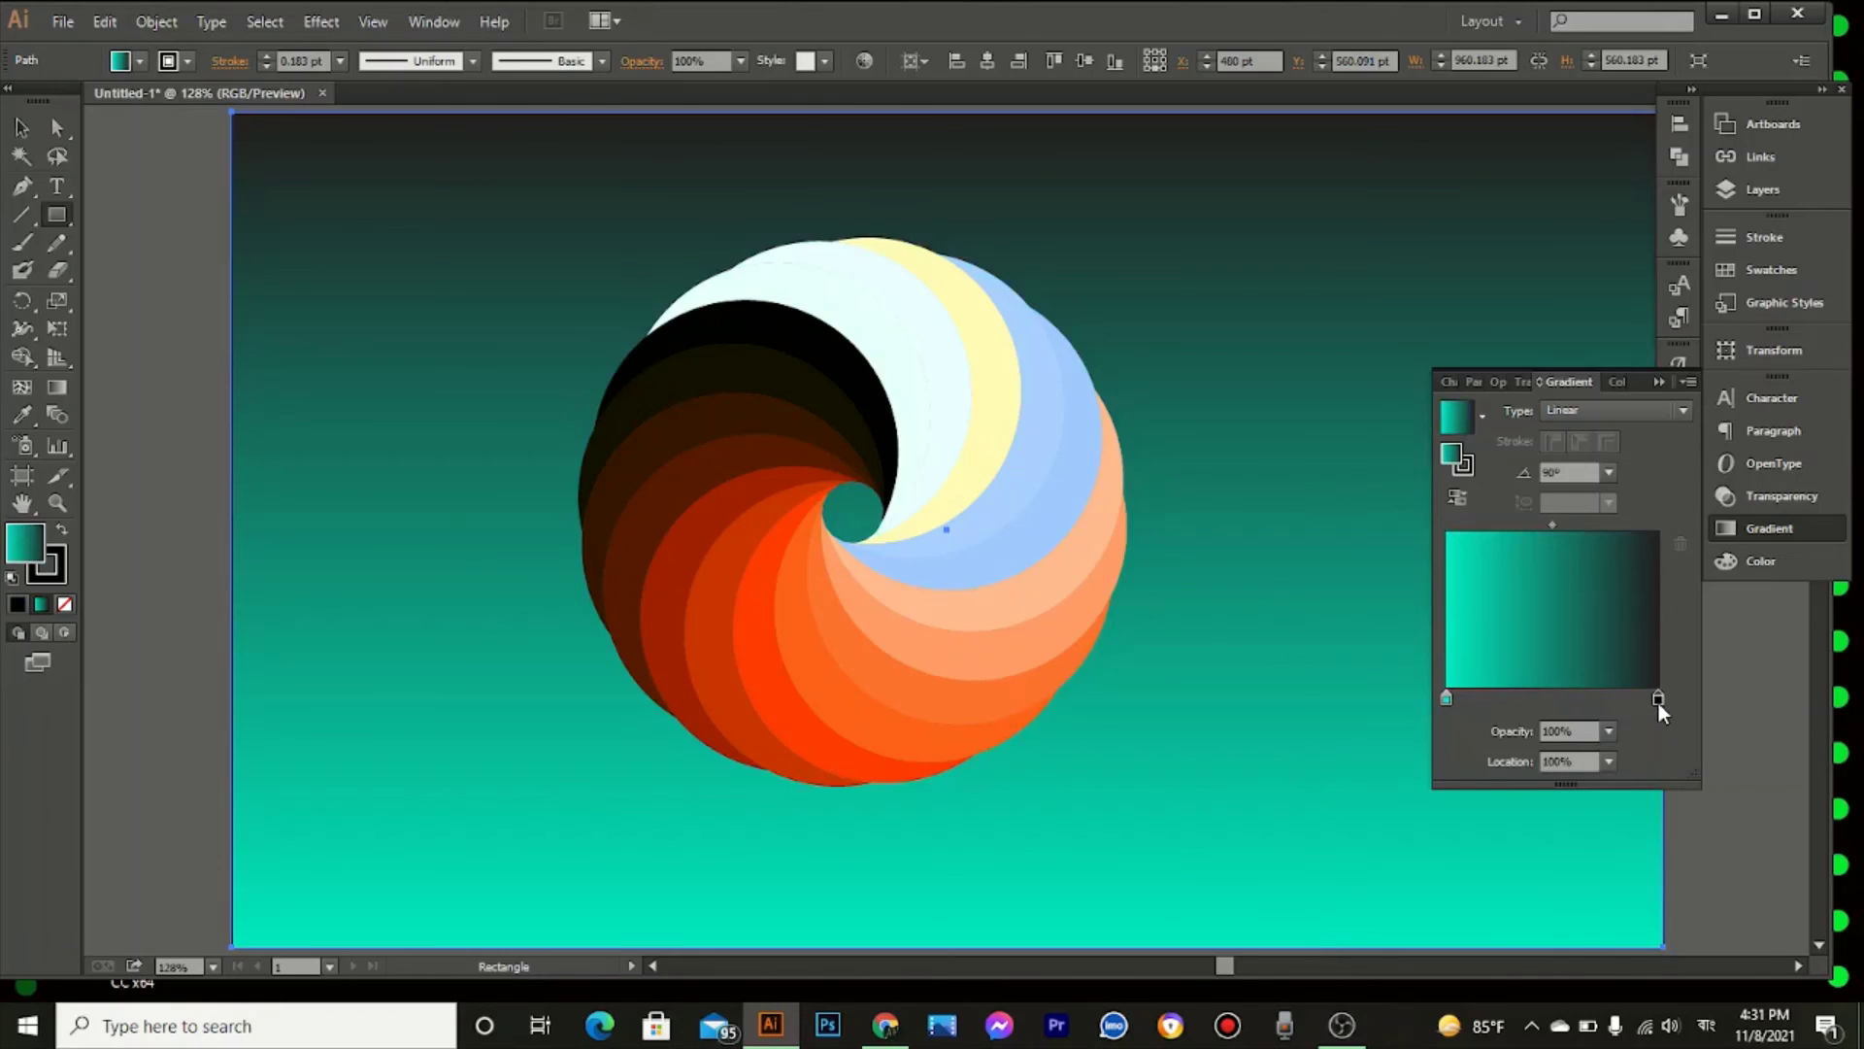
double_click(1659, 701)
click(1652, 727)
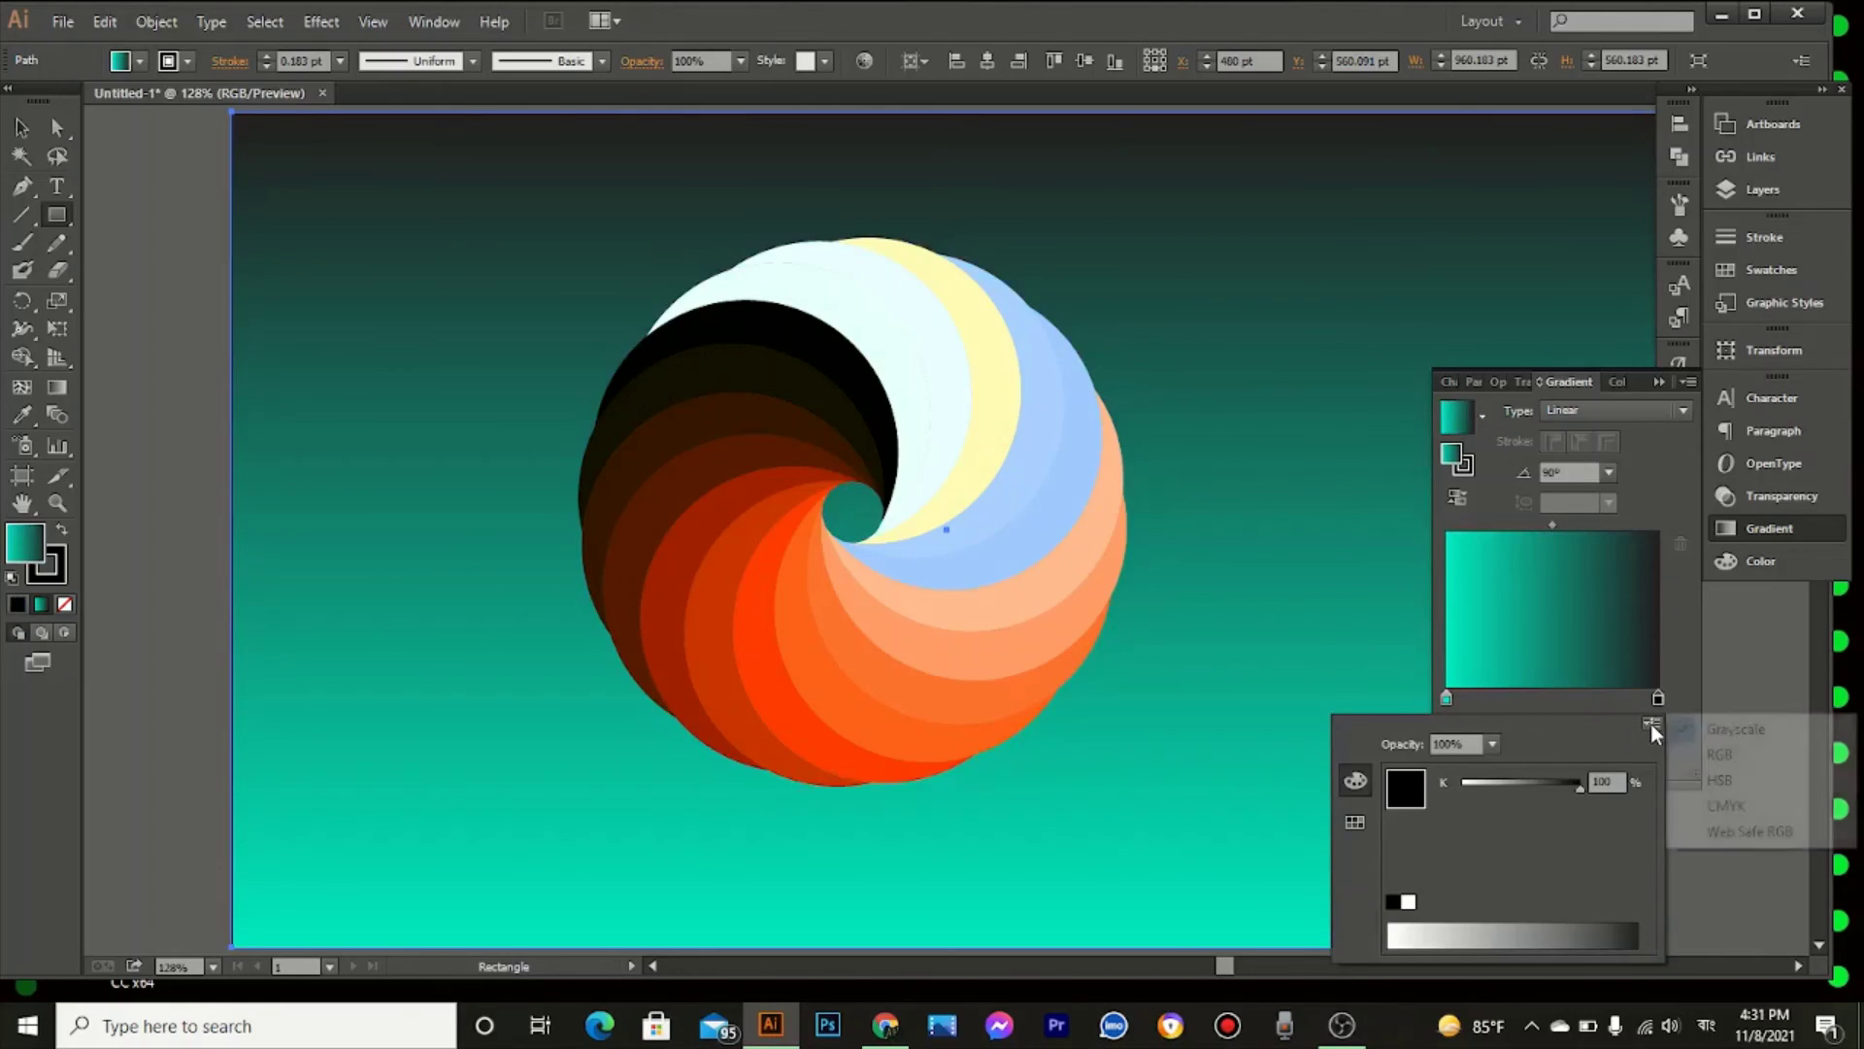
click(1694, 758)
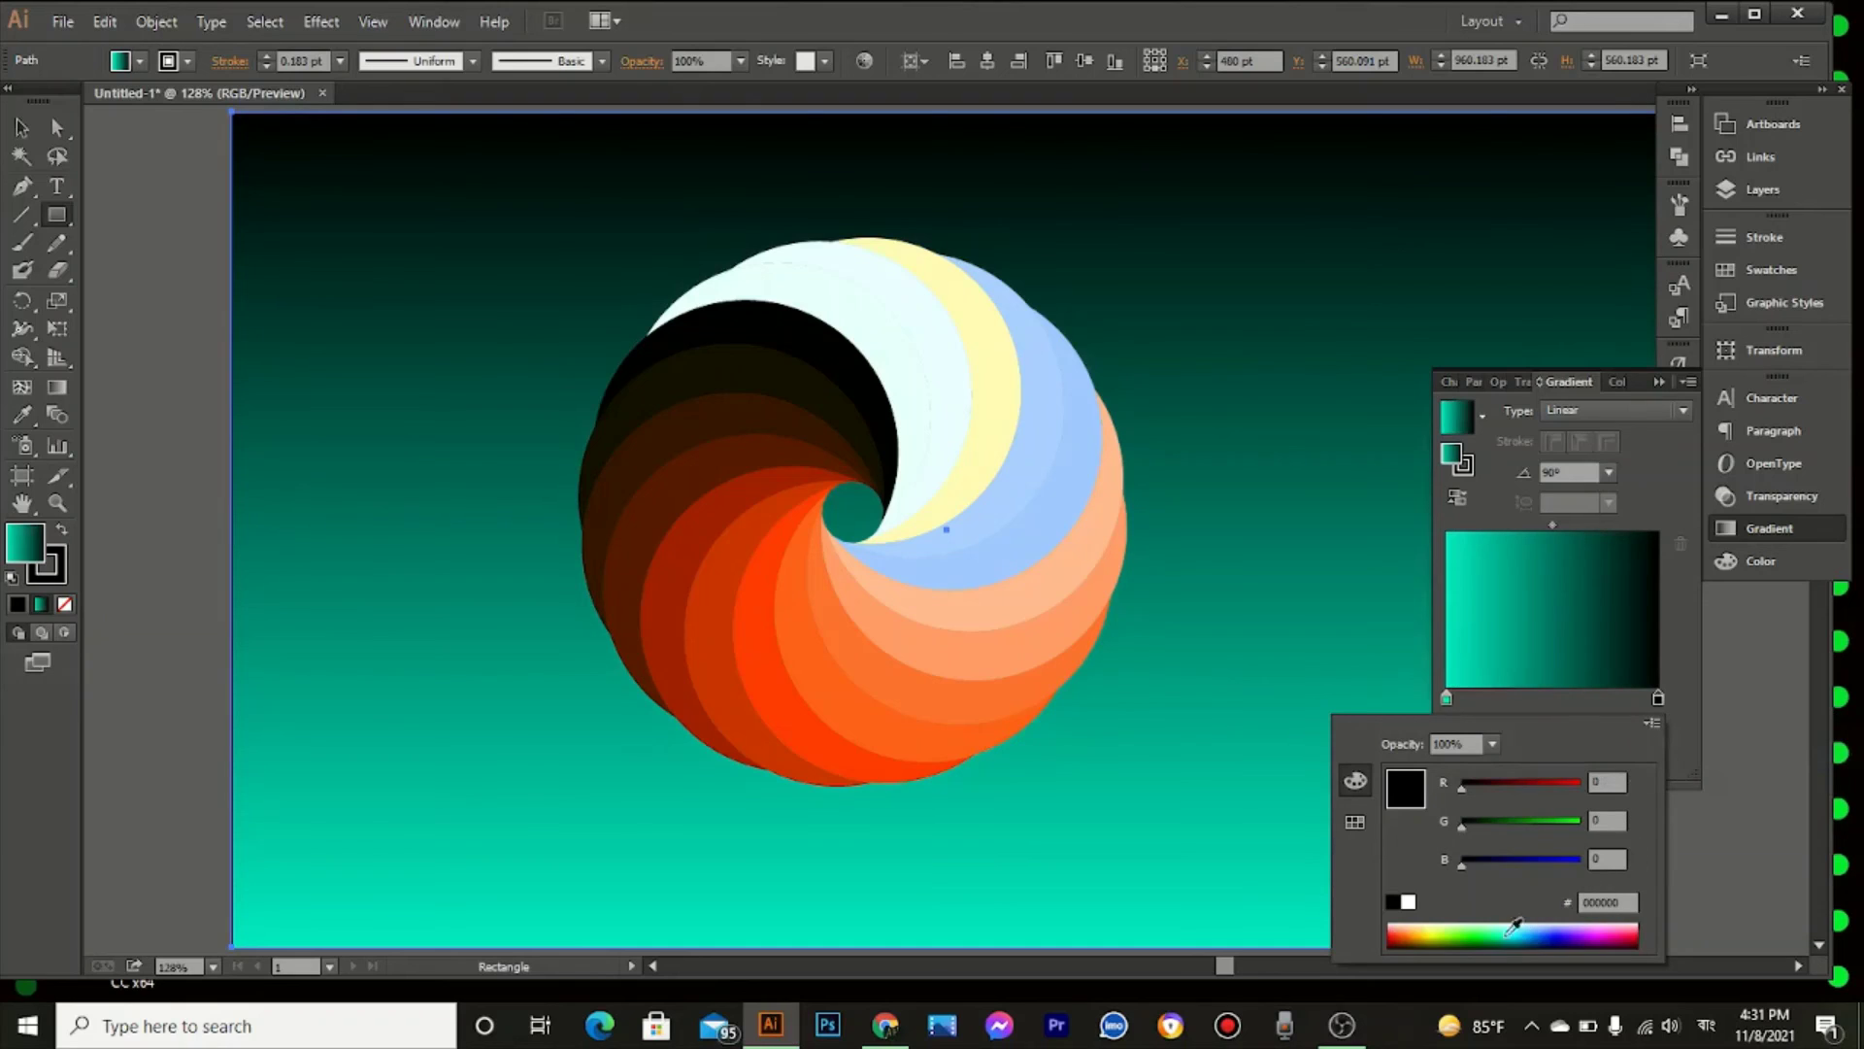
click(1457, 938)
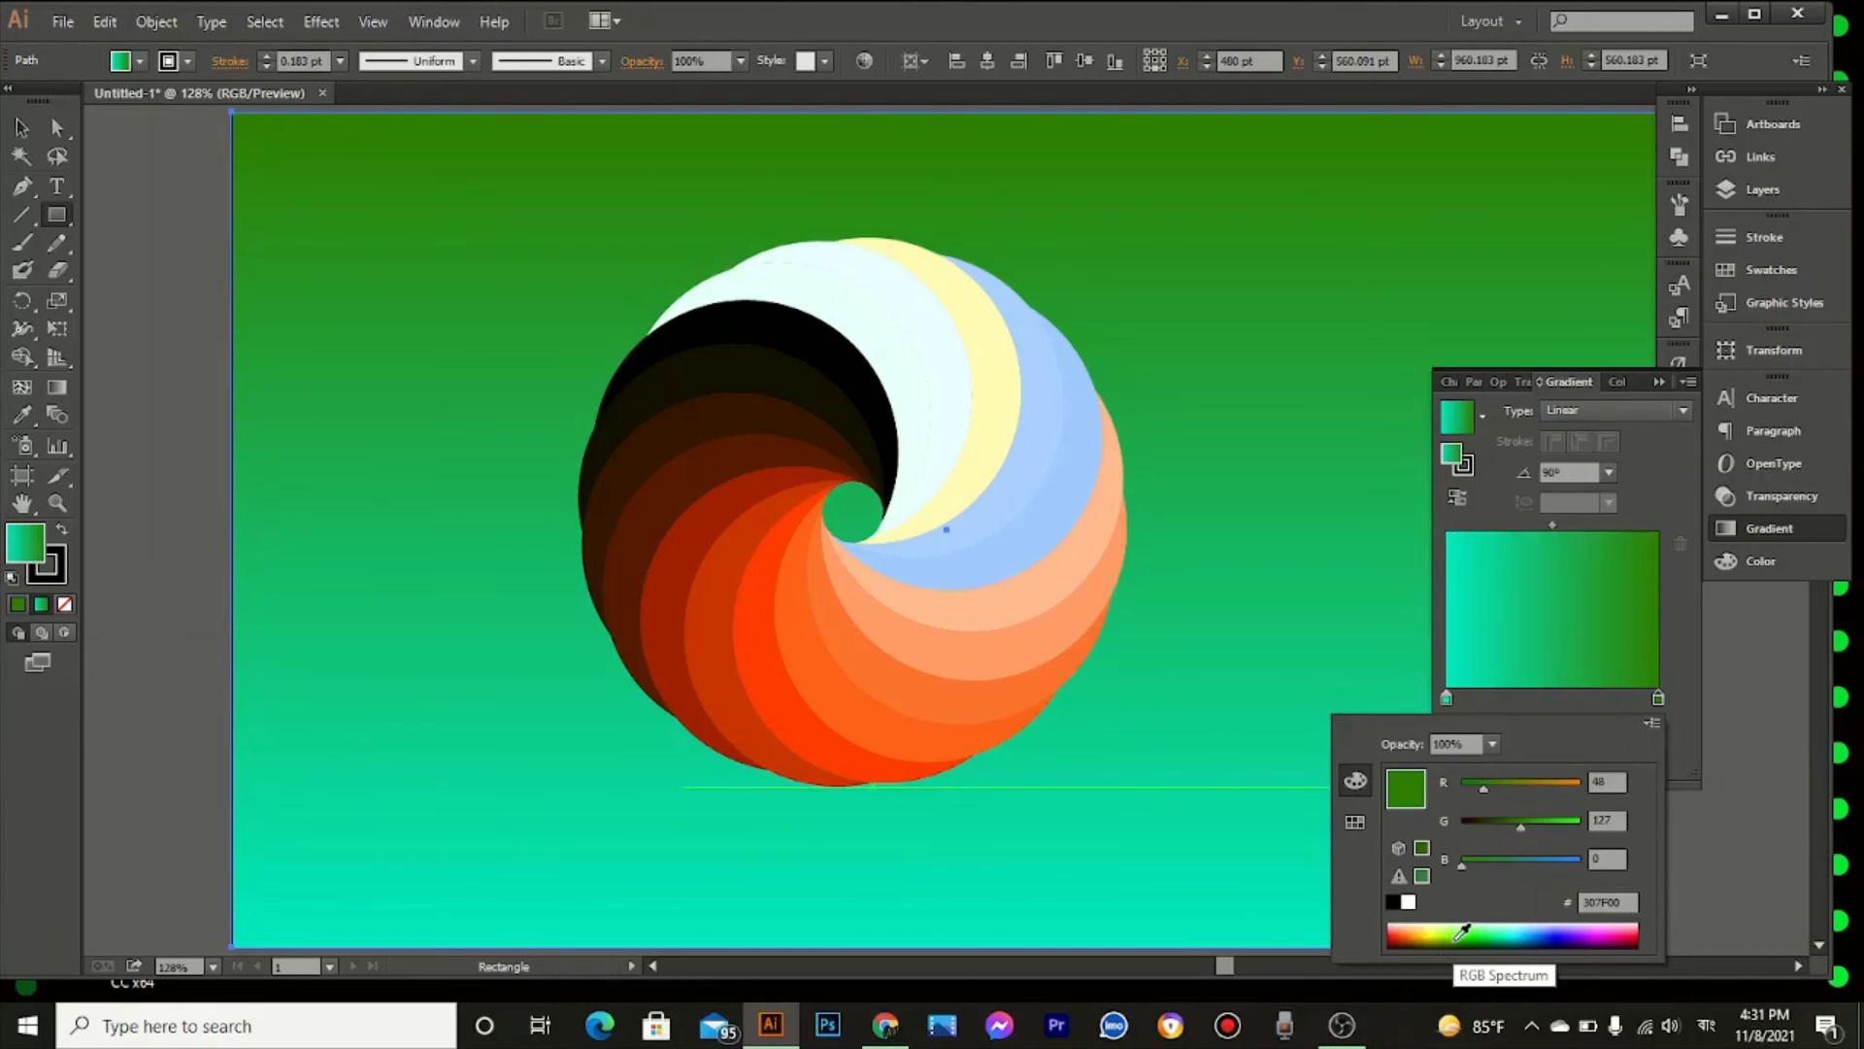
click(1456, 930)
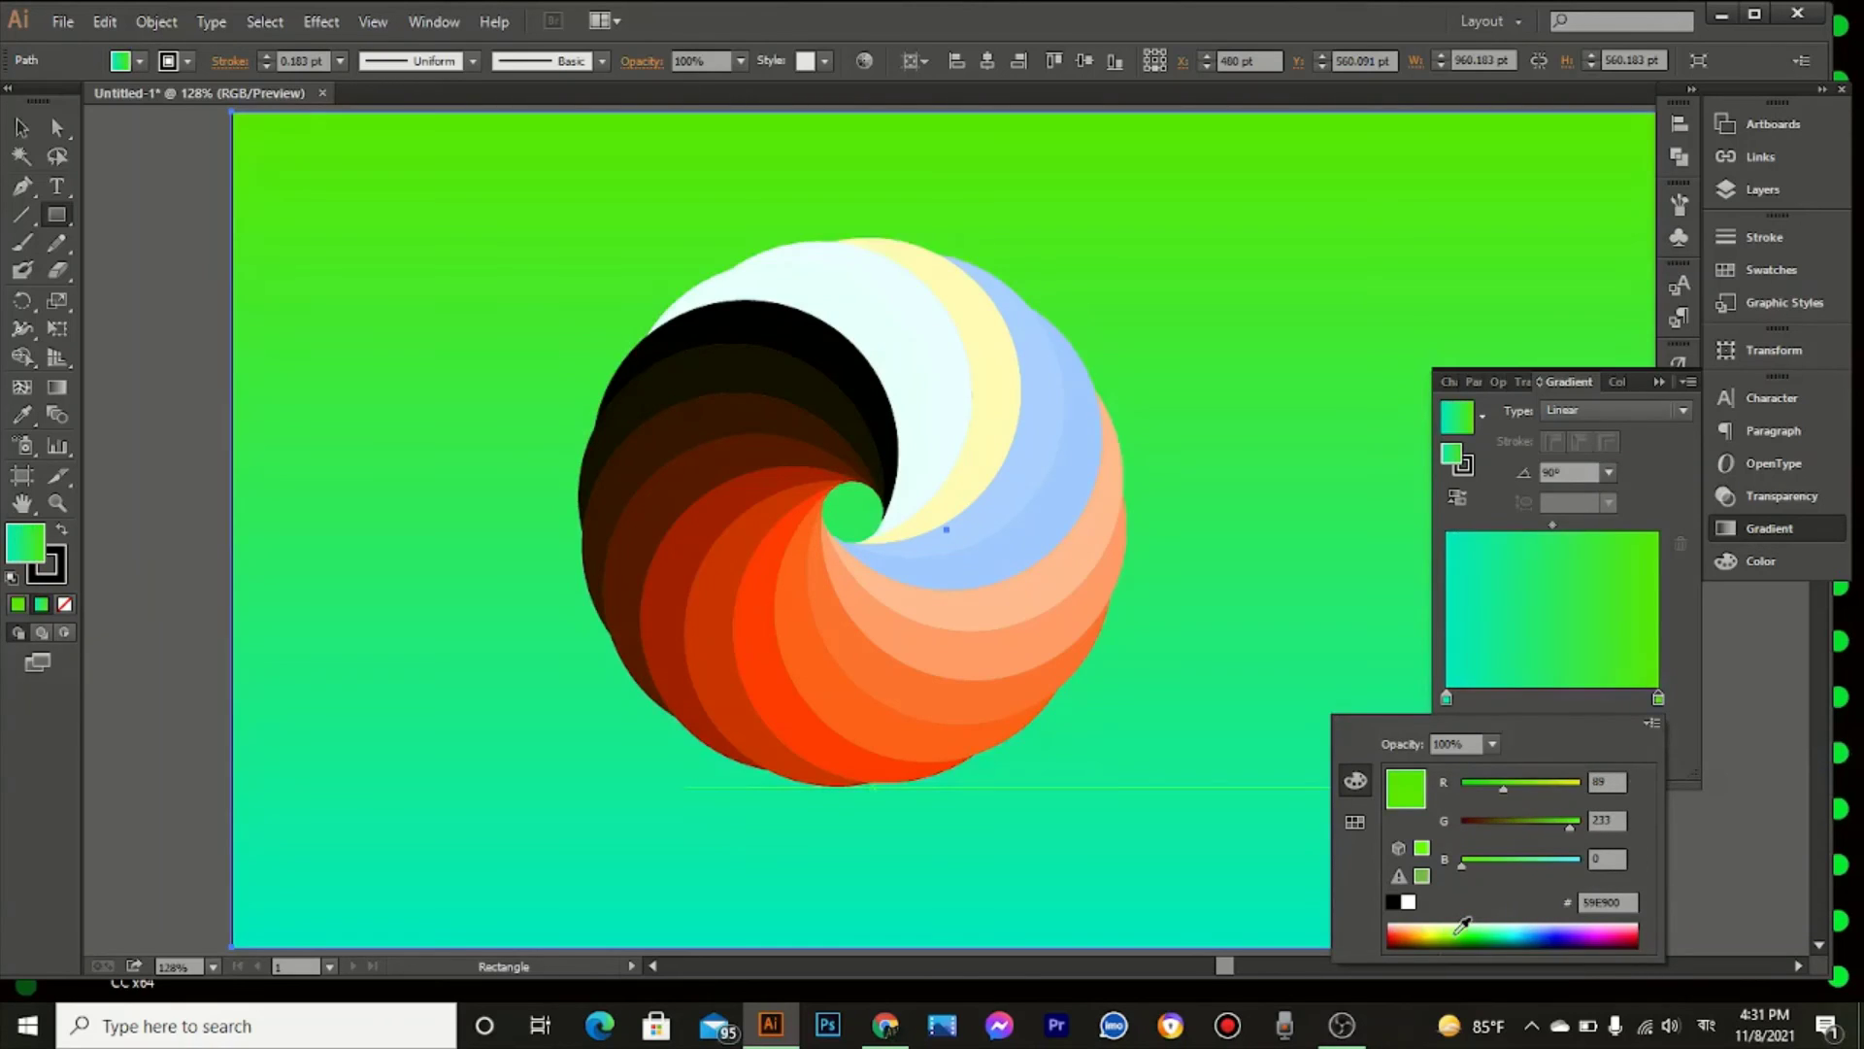
click(1456, 934)
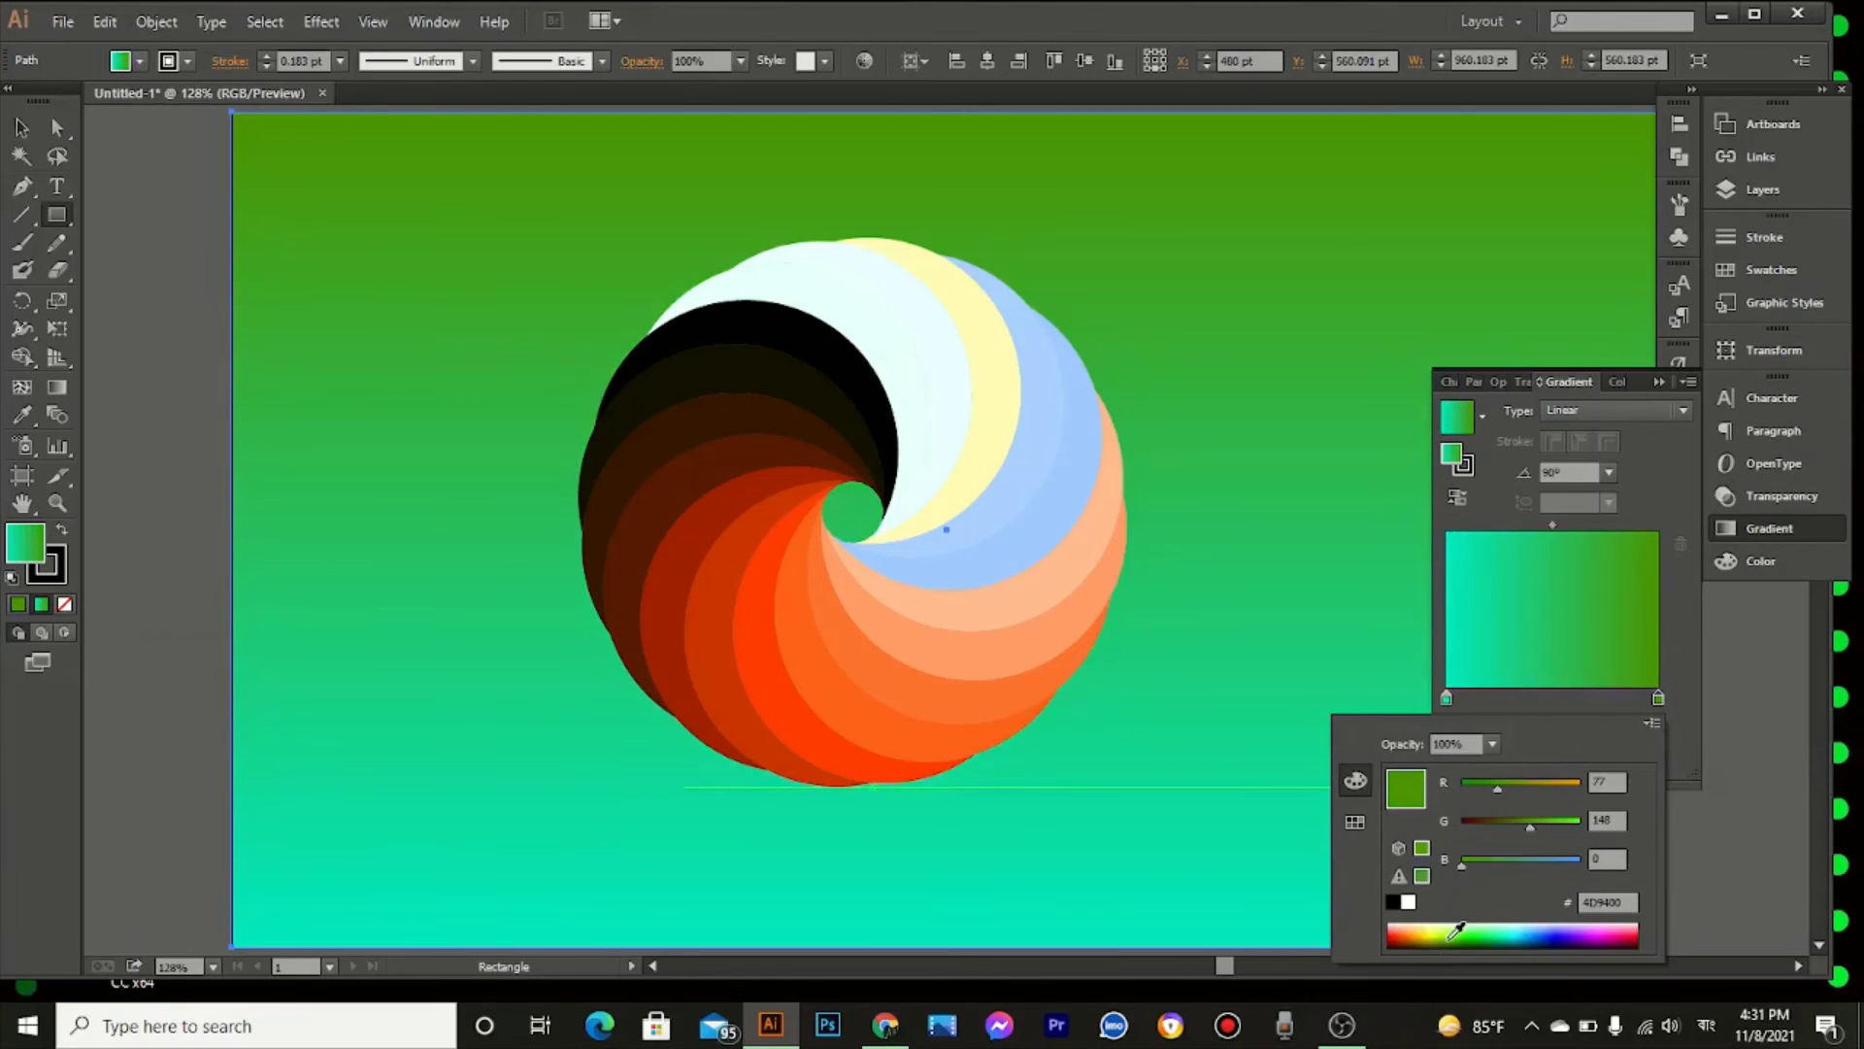
click(1456, 922)
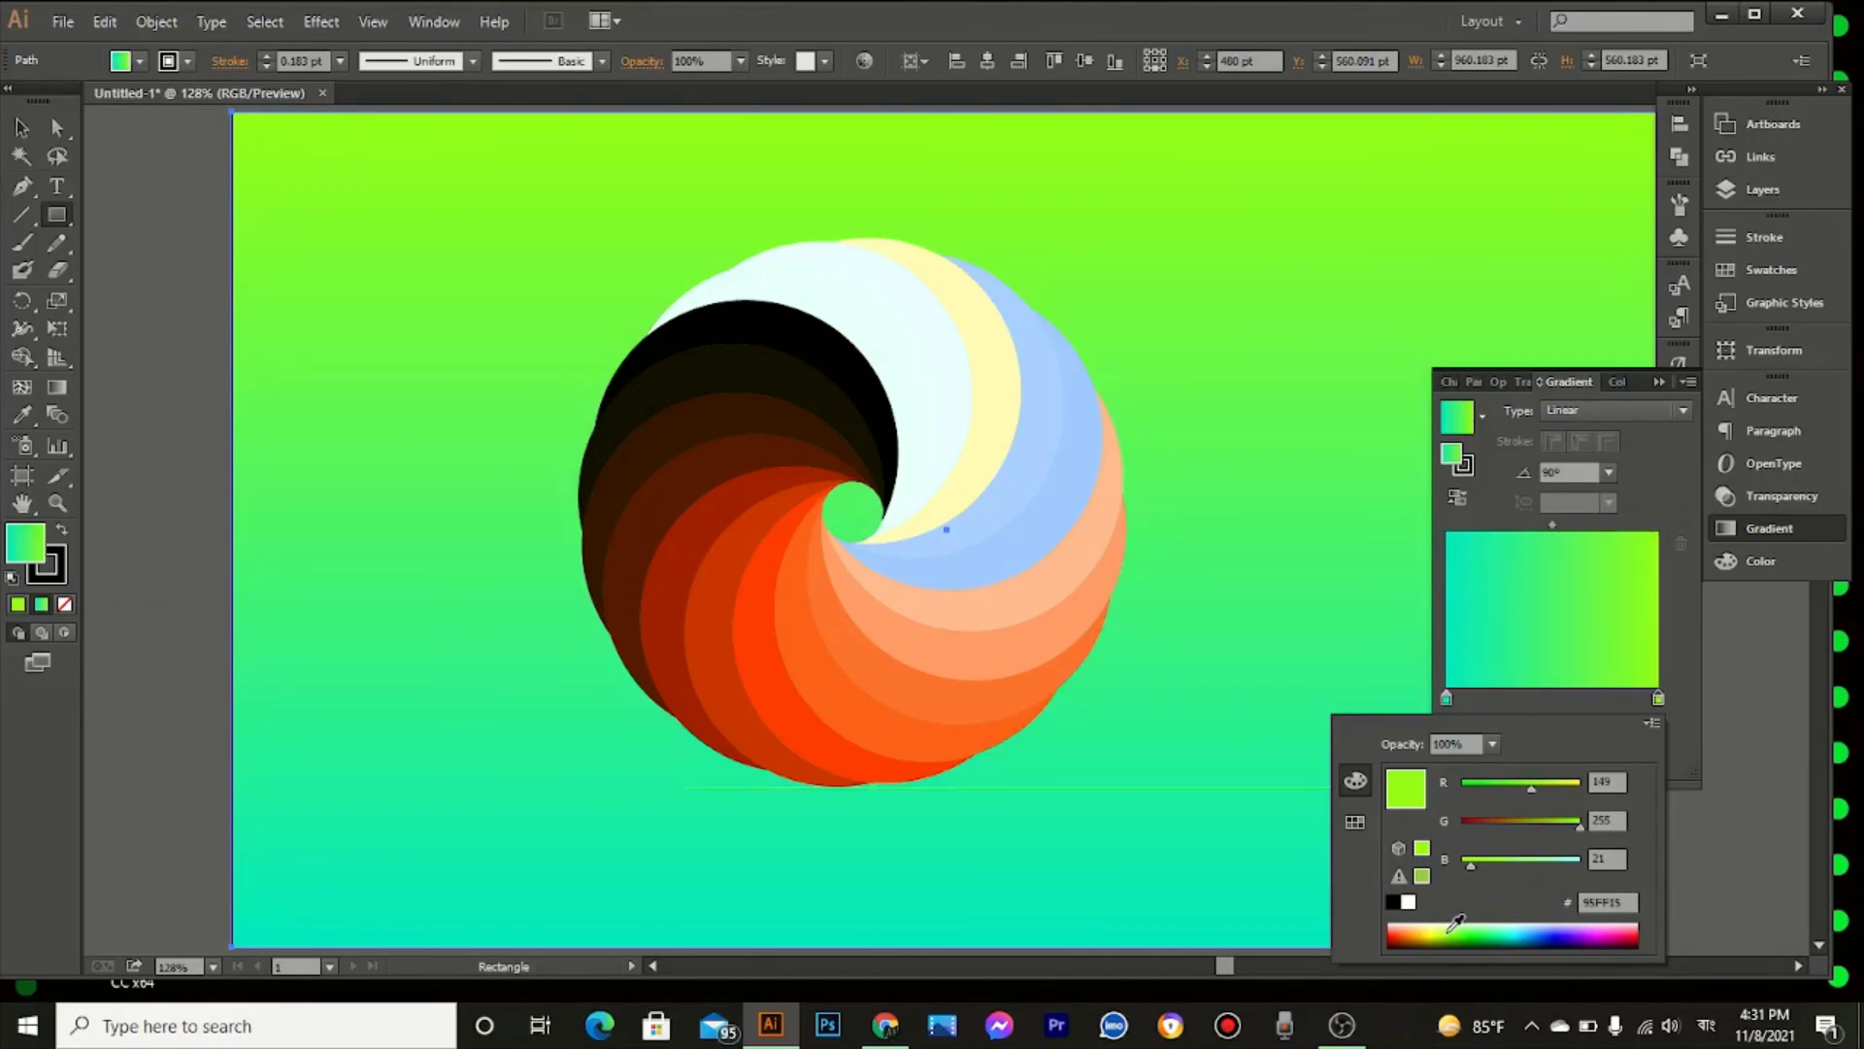
Step: Add a second lime gradient stop at 67.74% and recolour the teal end stop to light aqua 55FFE9
click(1657, 701)
drag(1647, 701, 1592, 709)
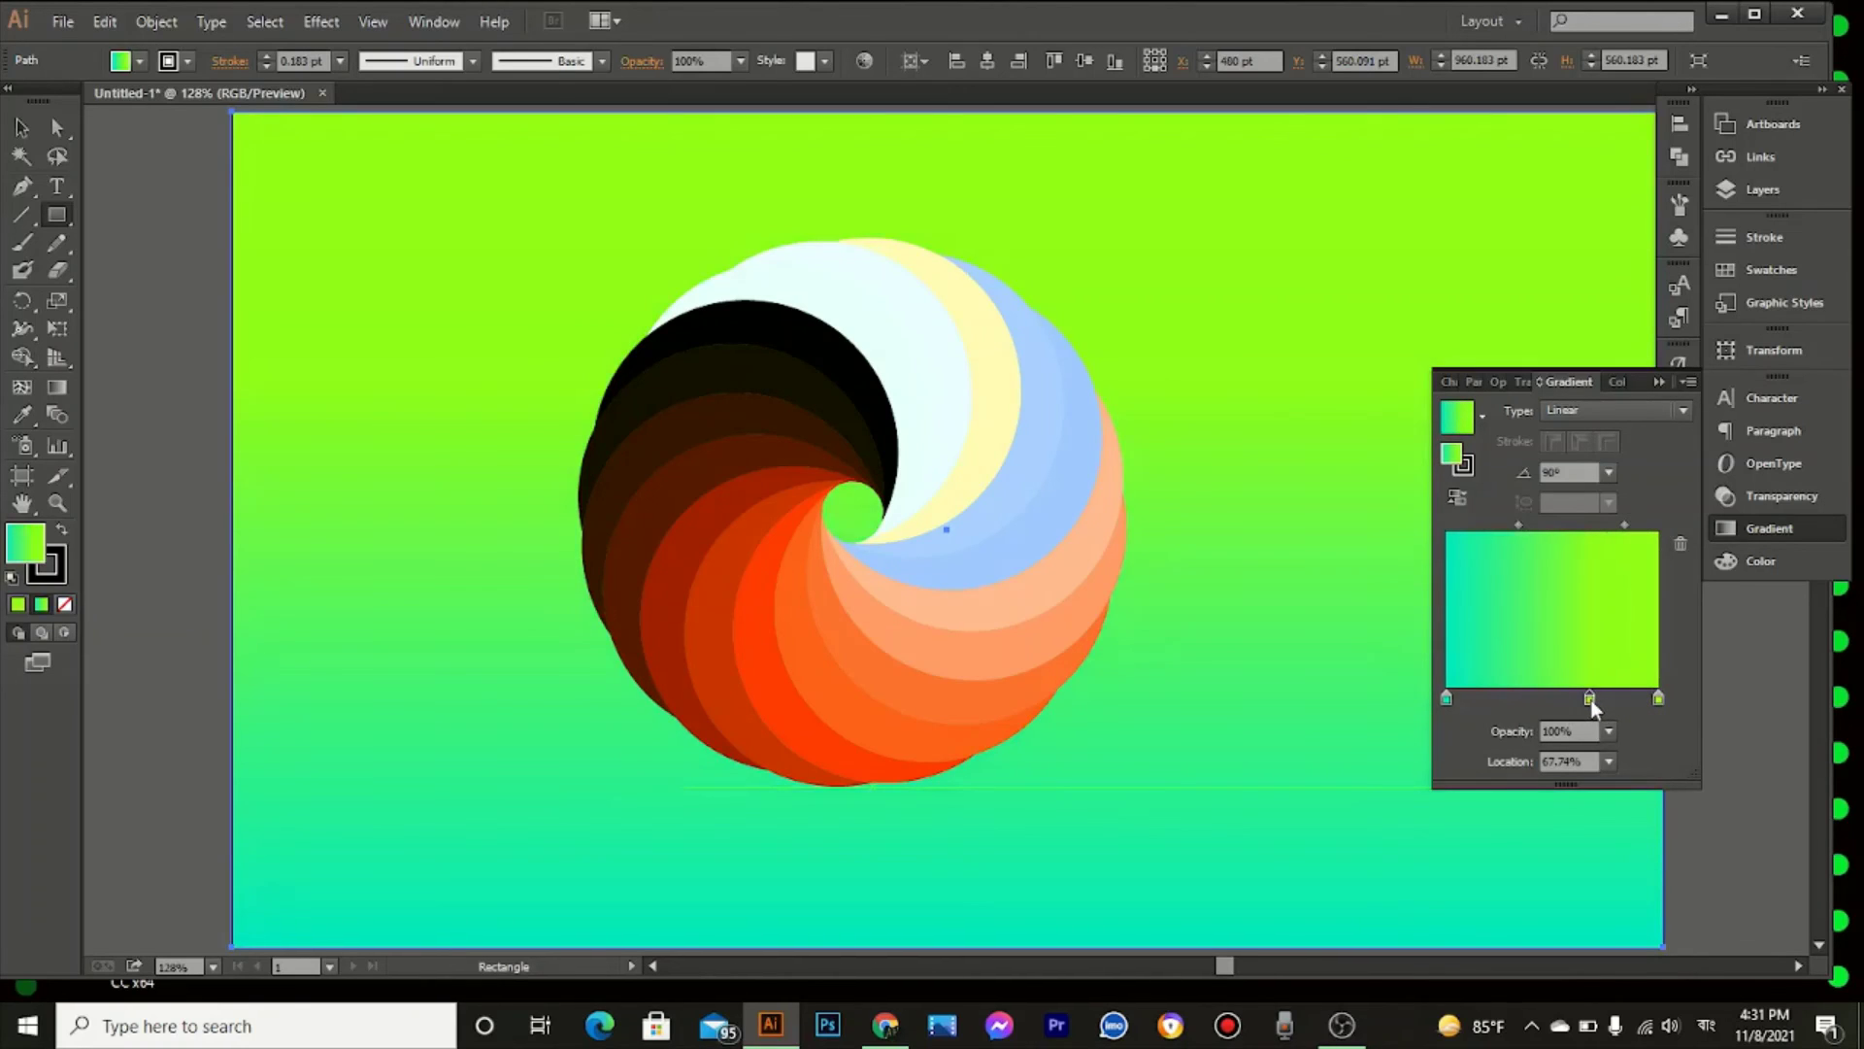
double_click(1446, 703)
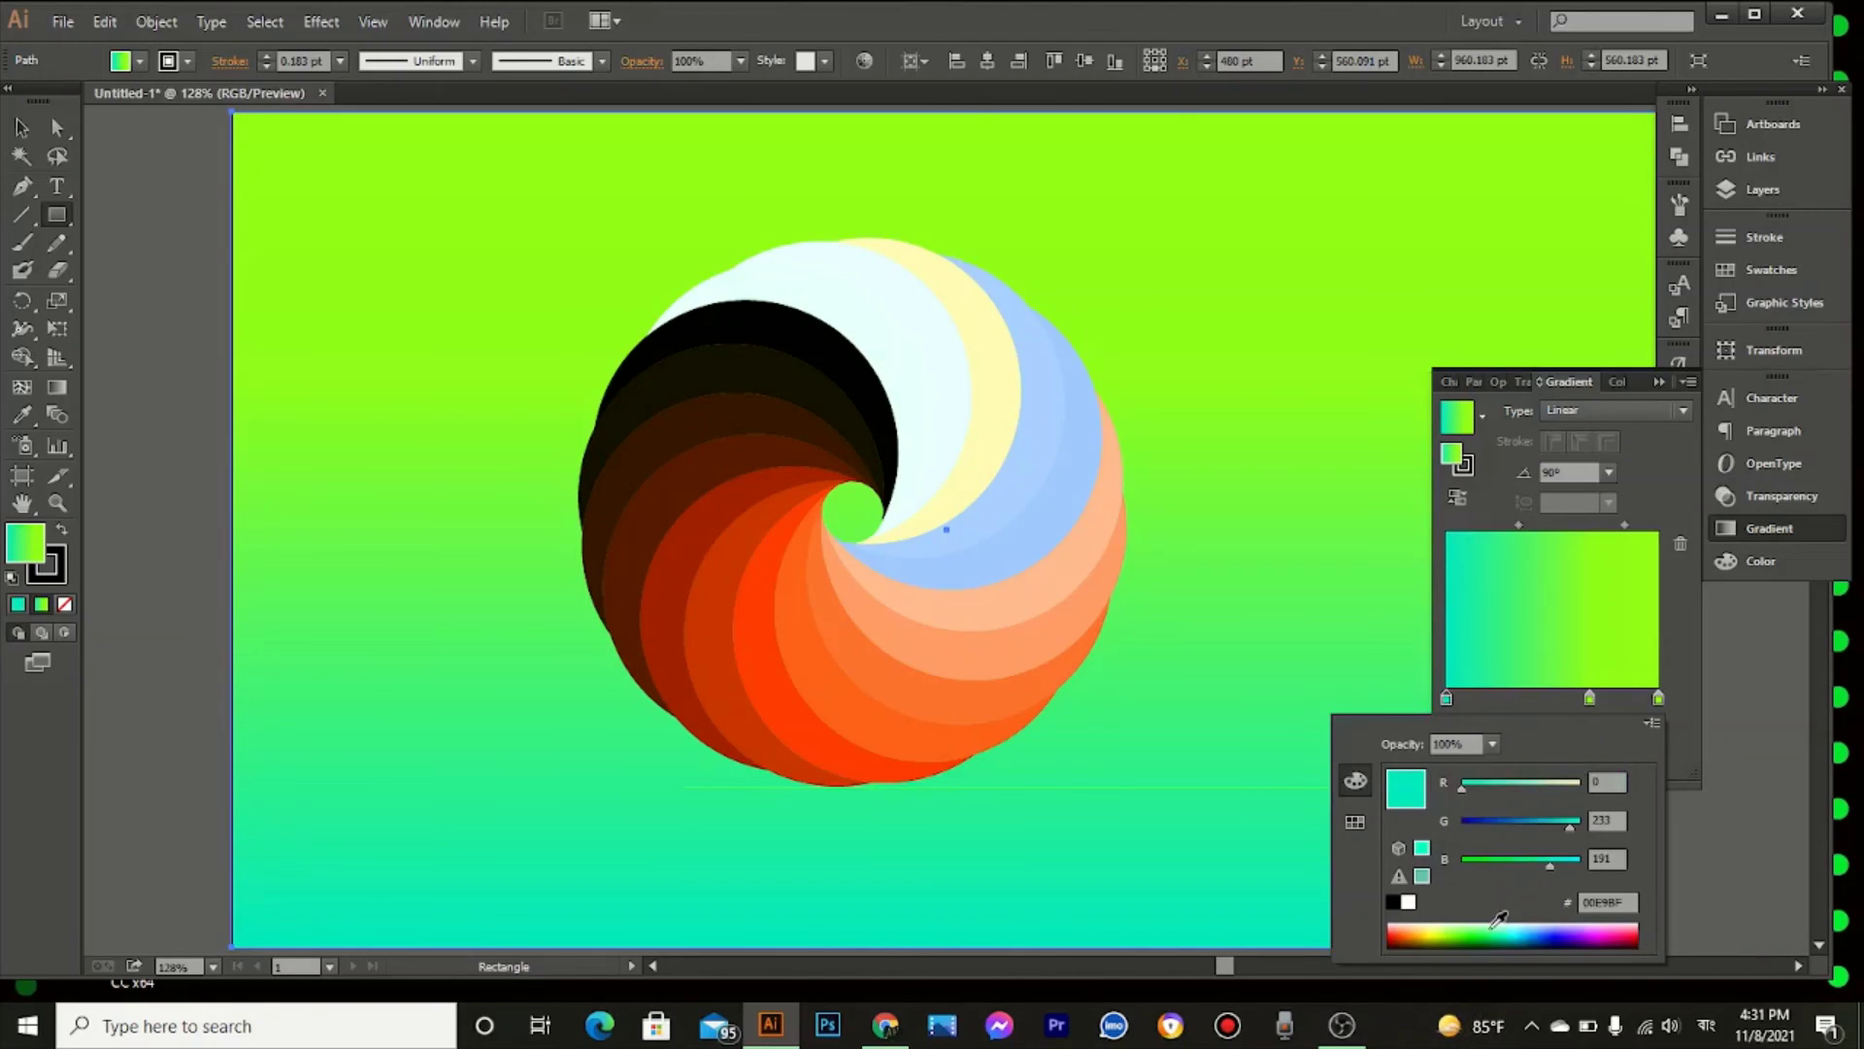
click(1496, 925)
click(1480, 925)
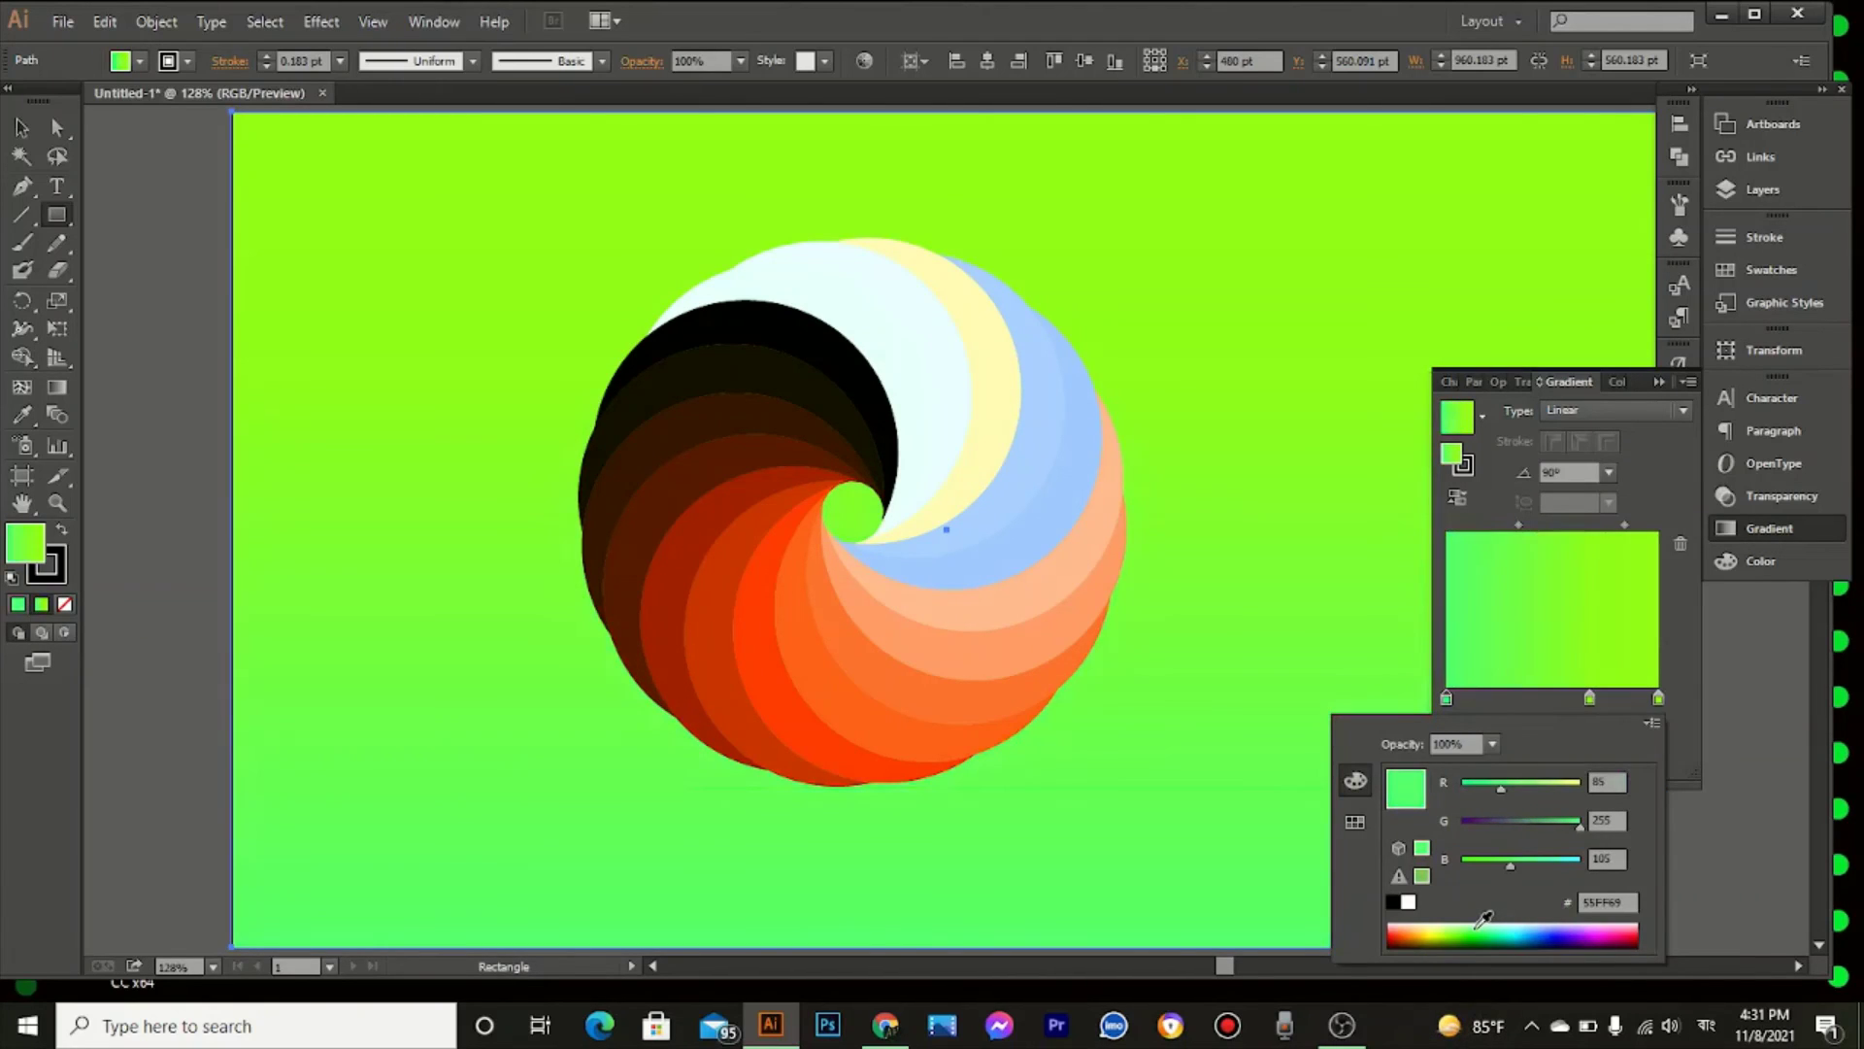
click(1500, 925)
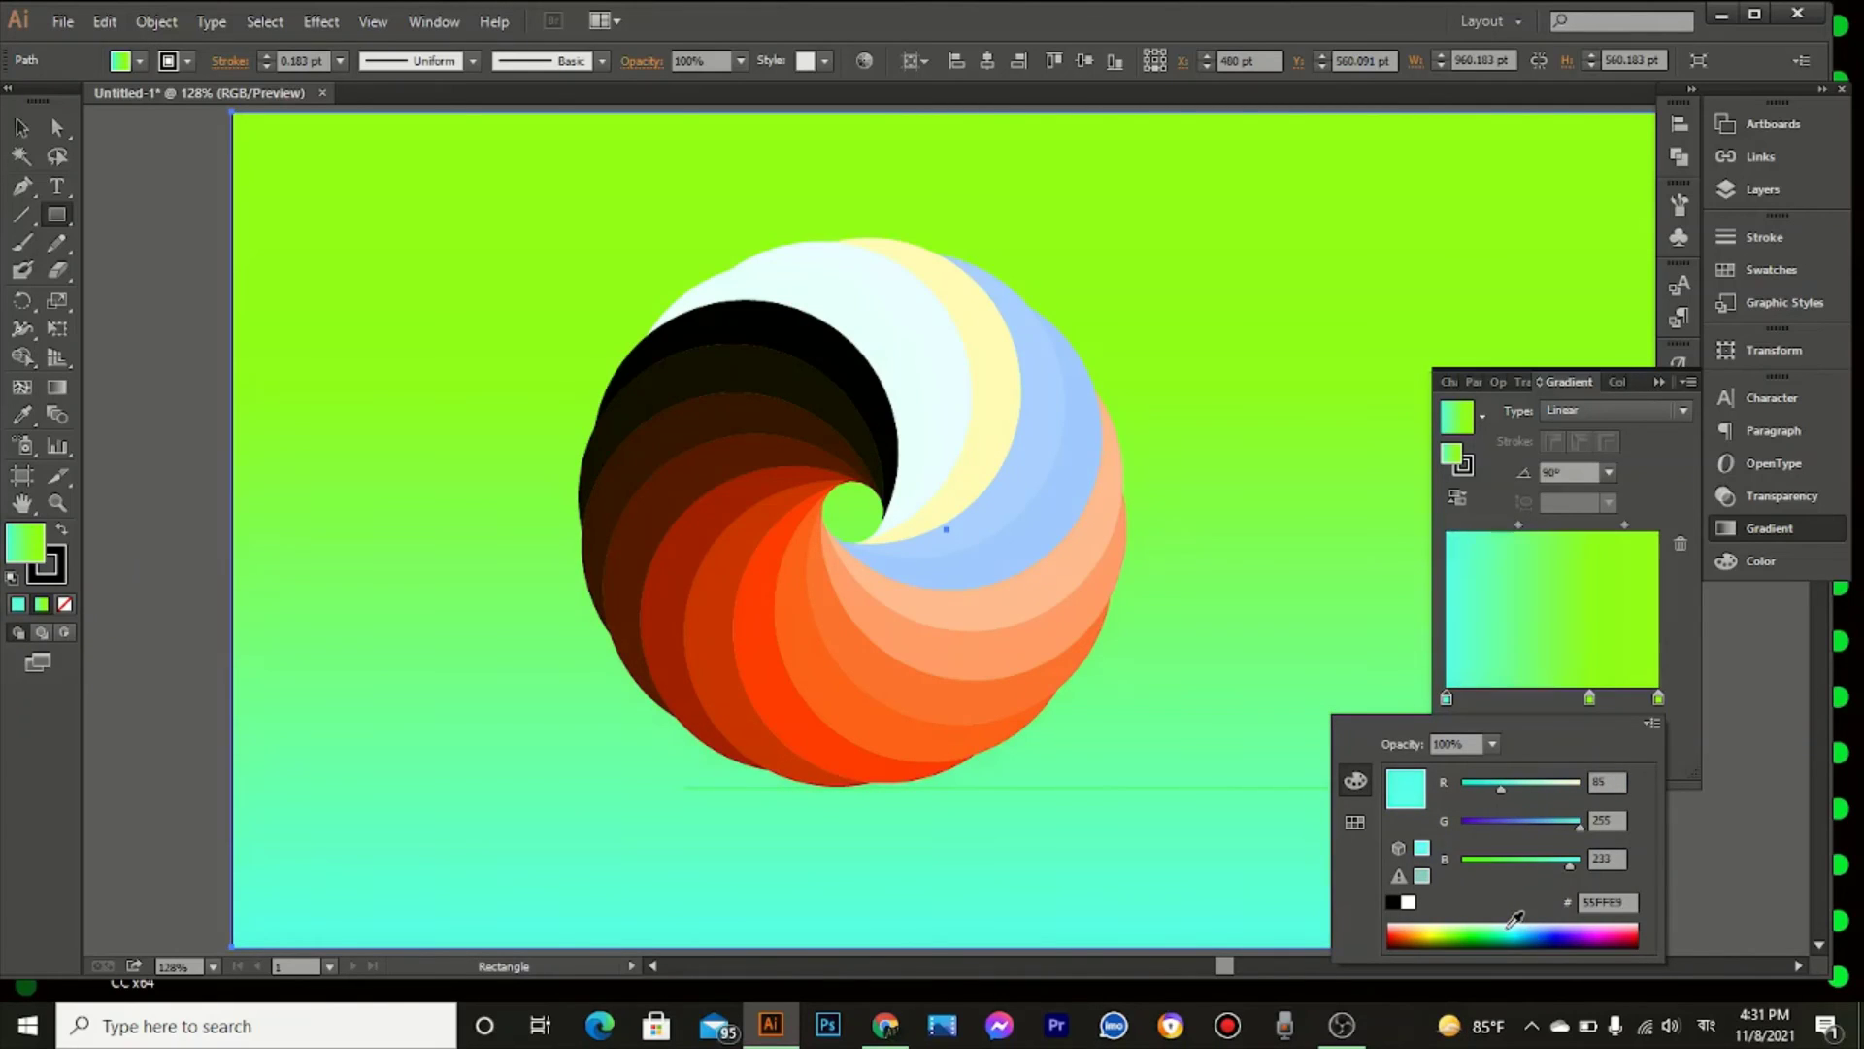
click(1657, 383)
click(1659, 383)
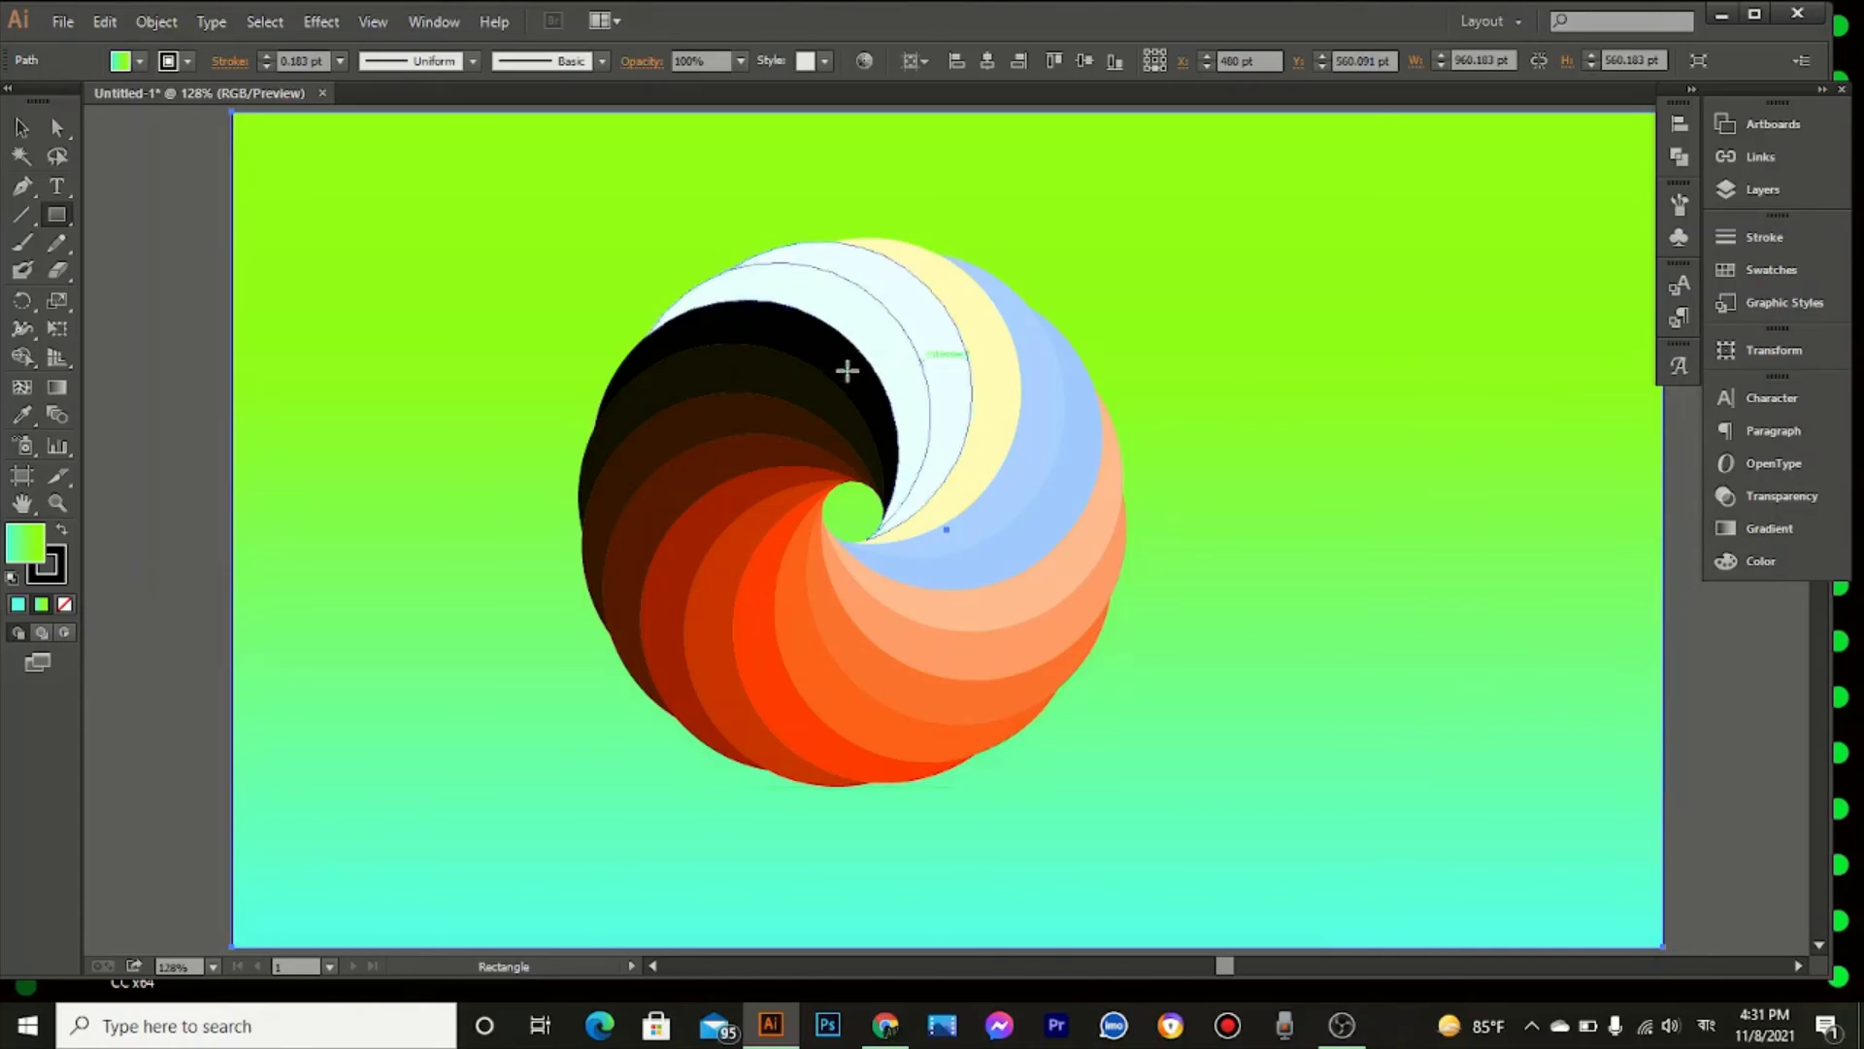
Step: Delete the pale white crescent directly beside the black crescent
click(21, 127)
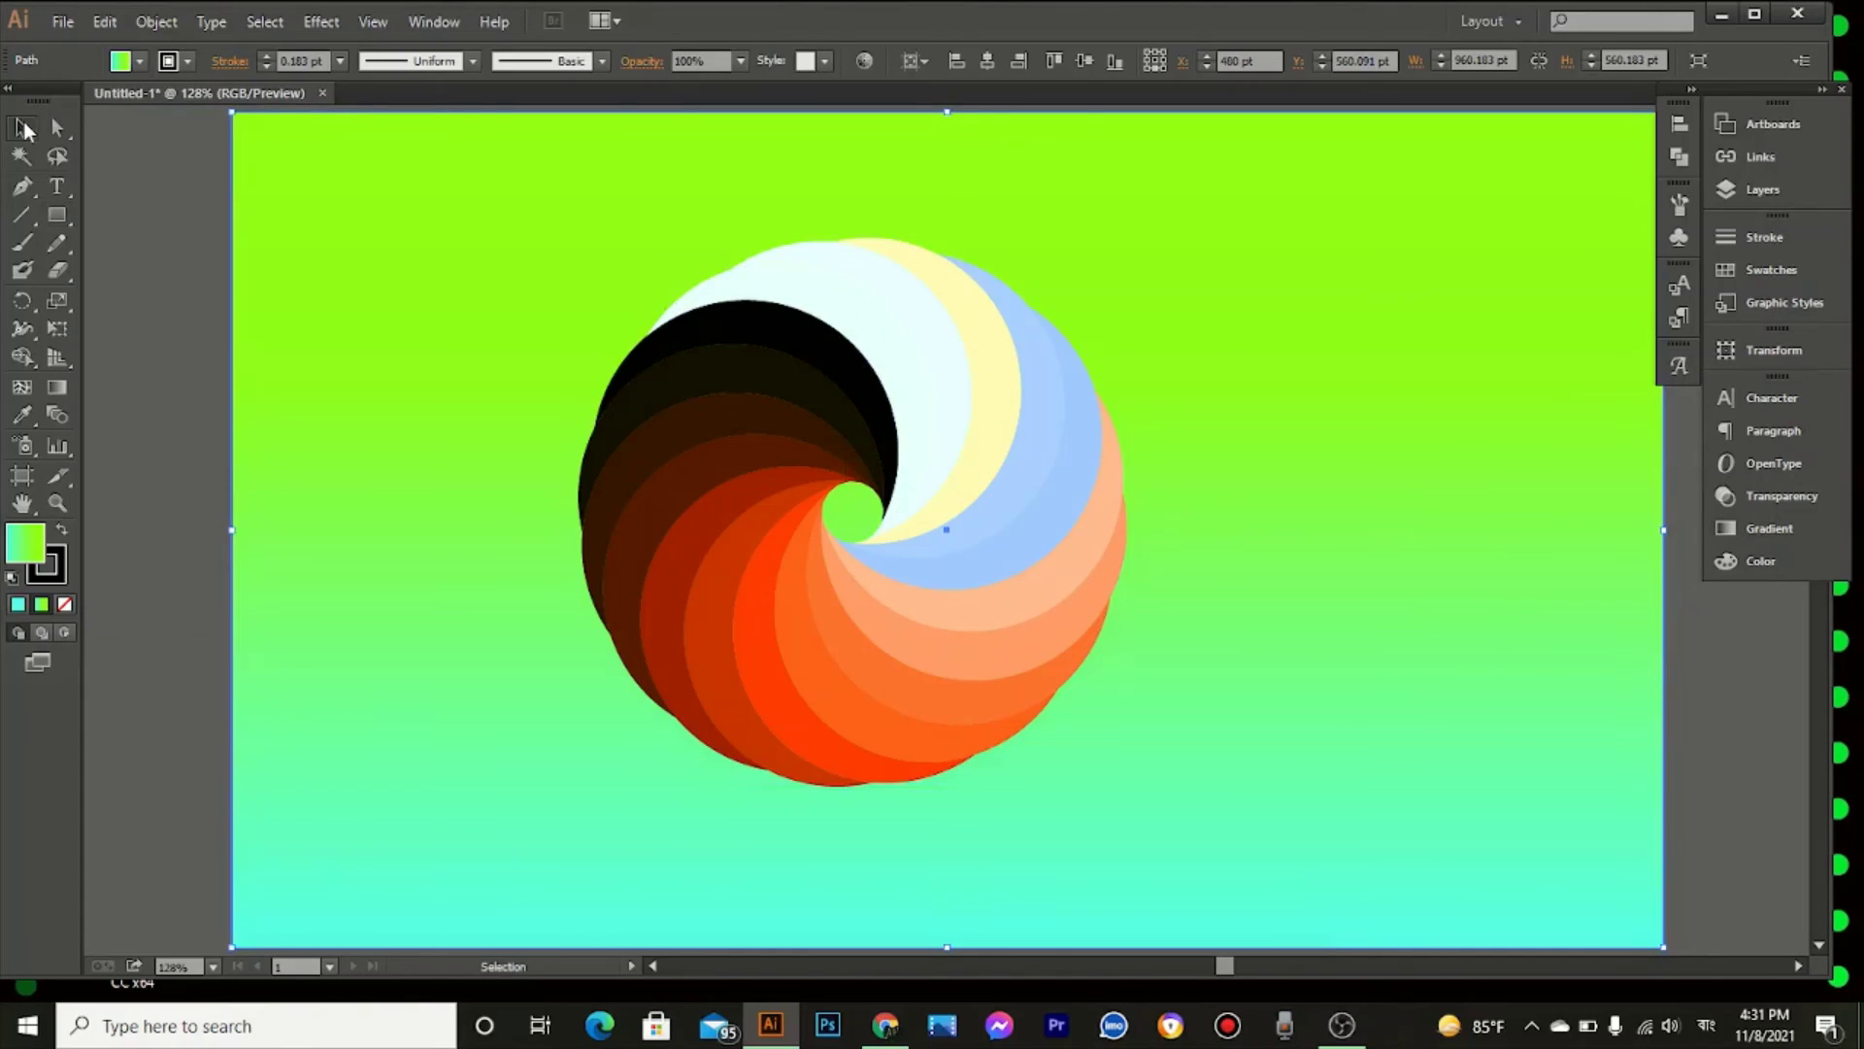
click(914, 369)
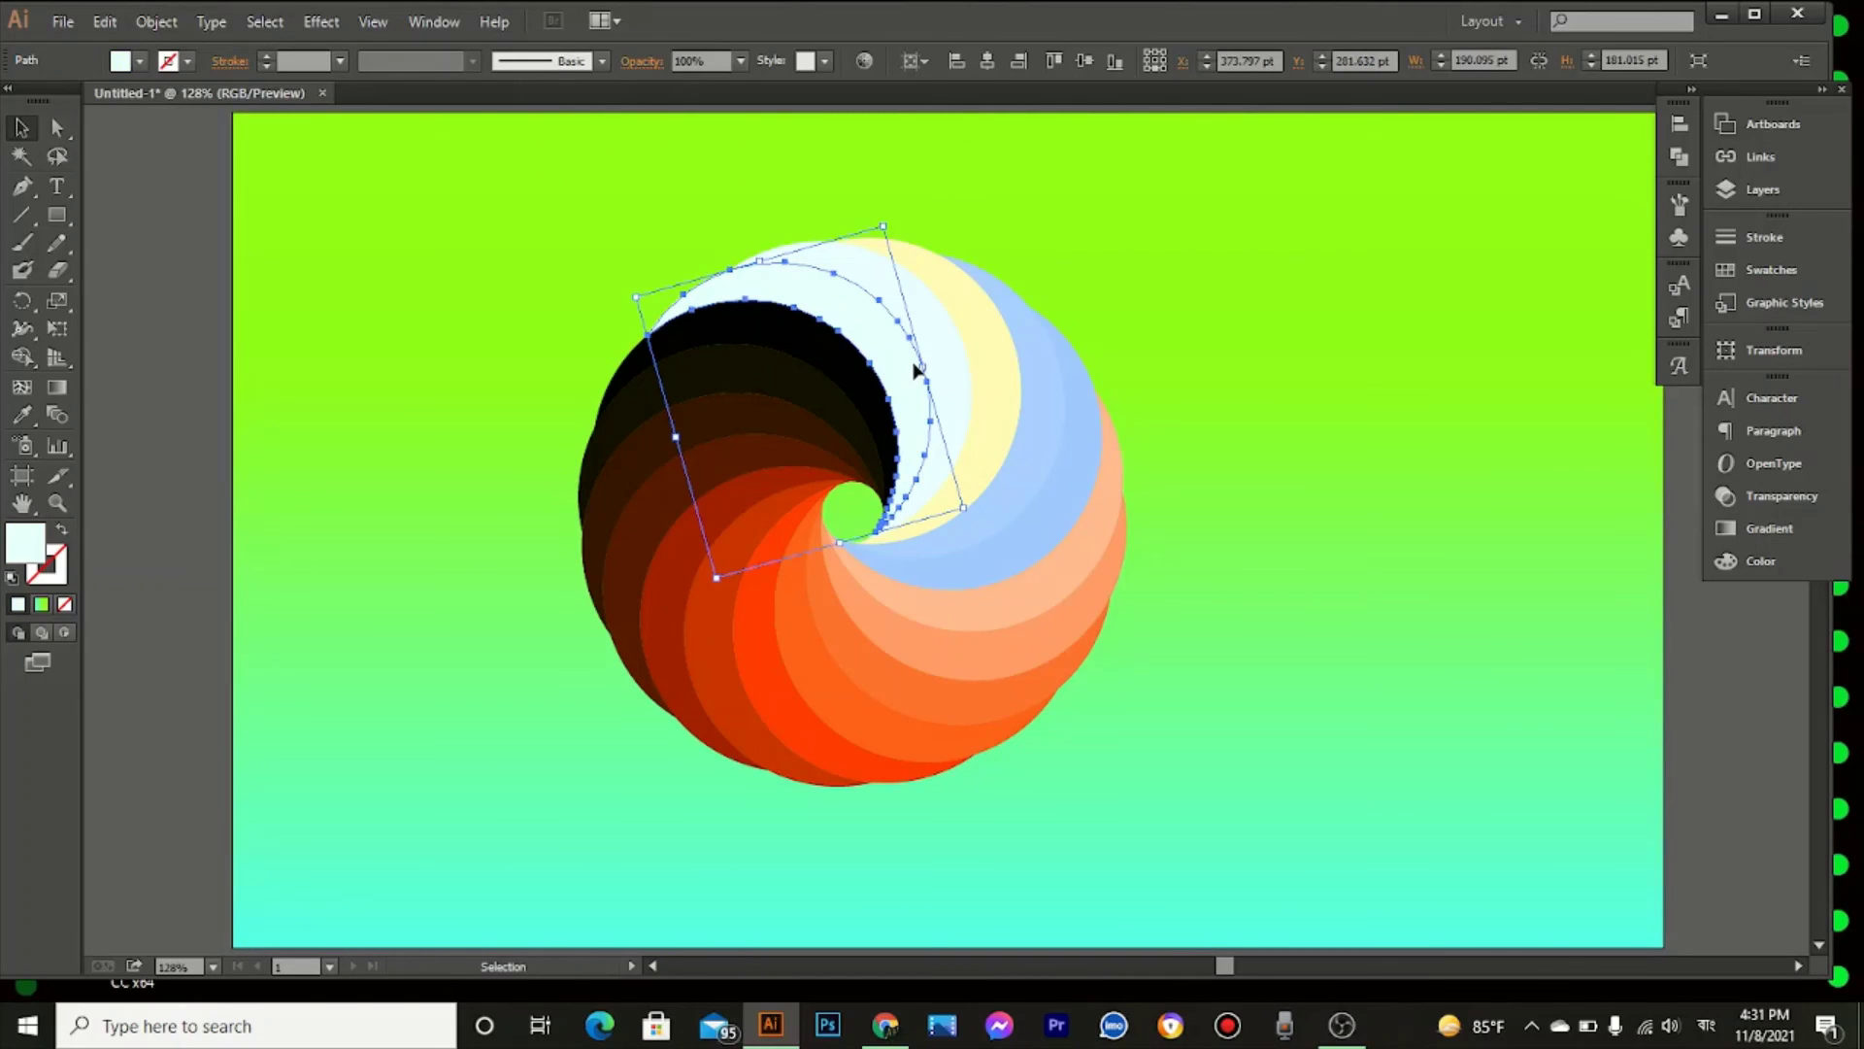
key(Delete)
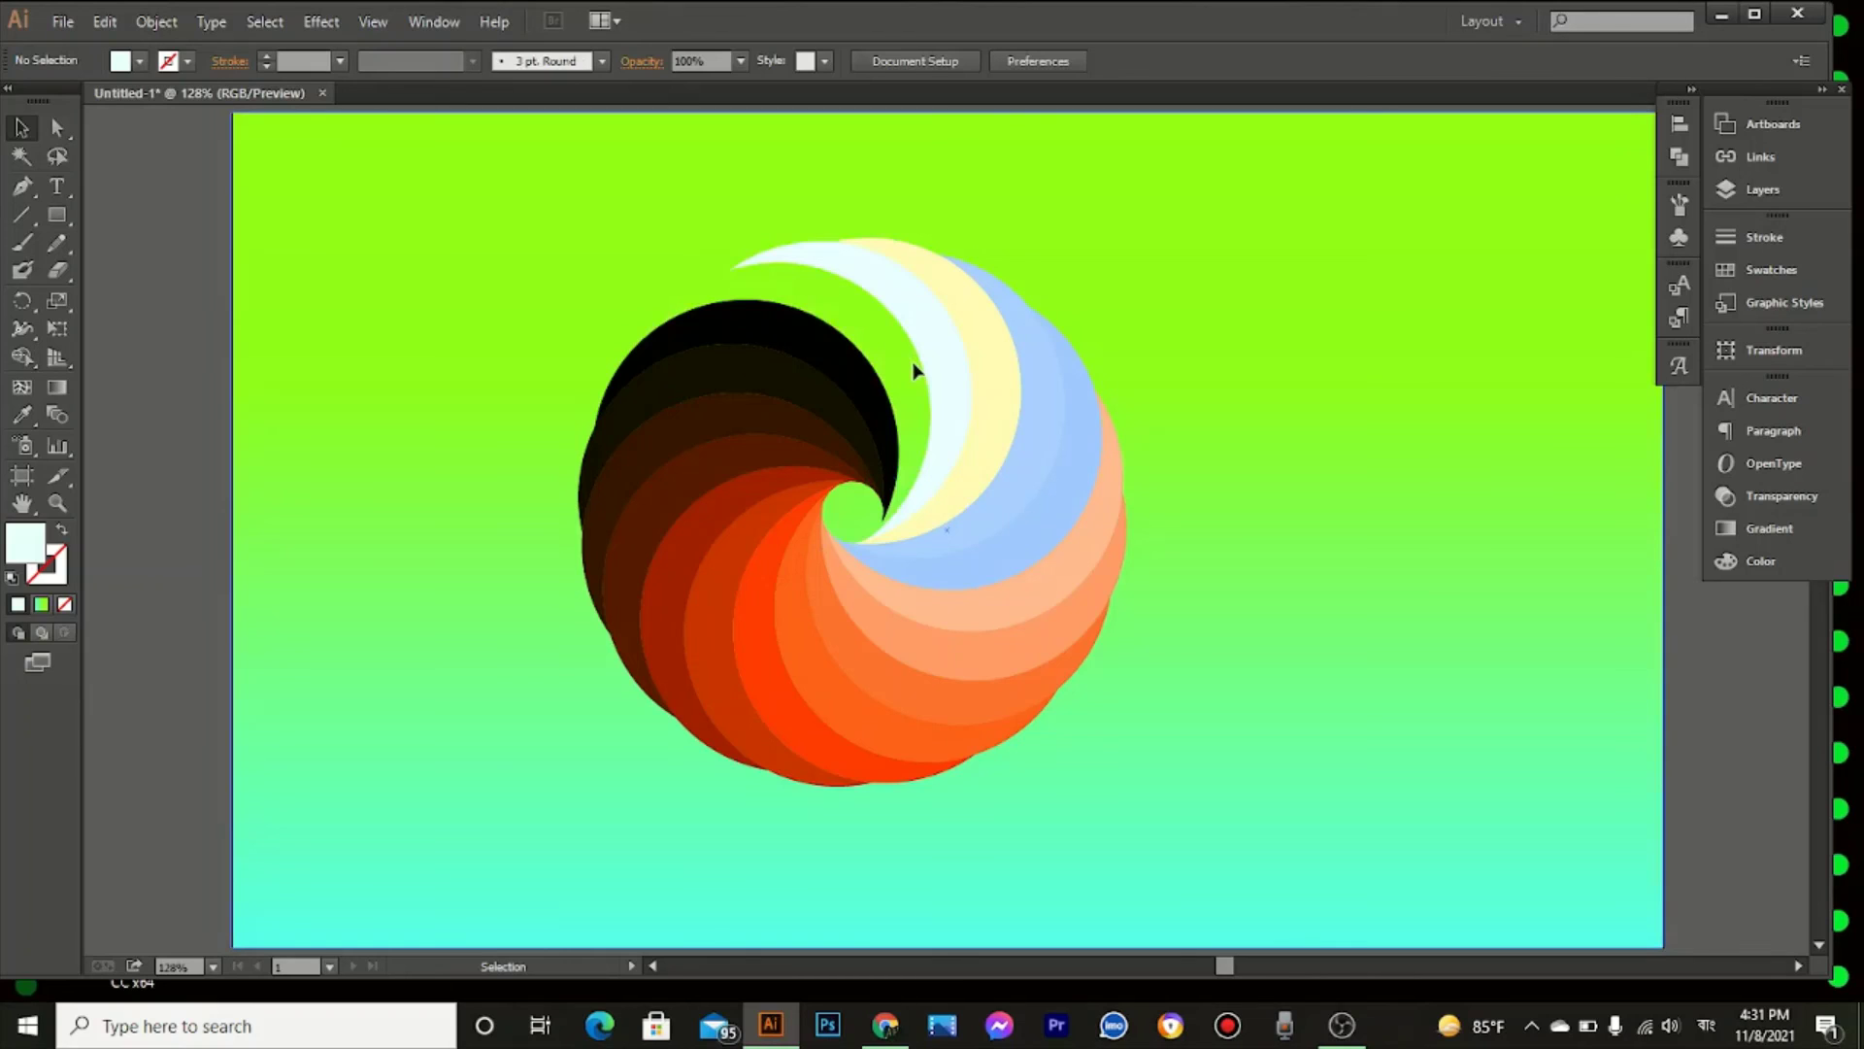
Step: Lock the gradient background rectangle
click(328, 272)
key(a)
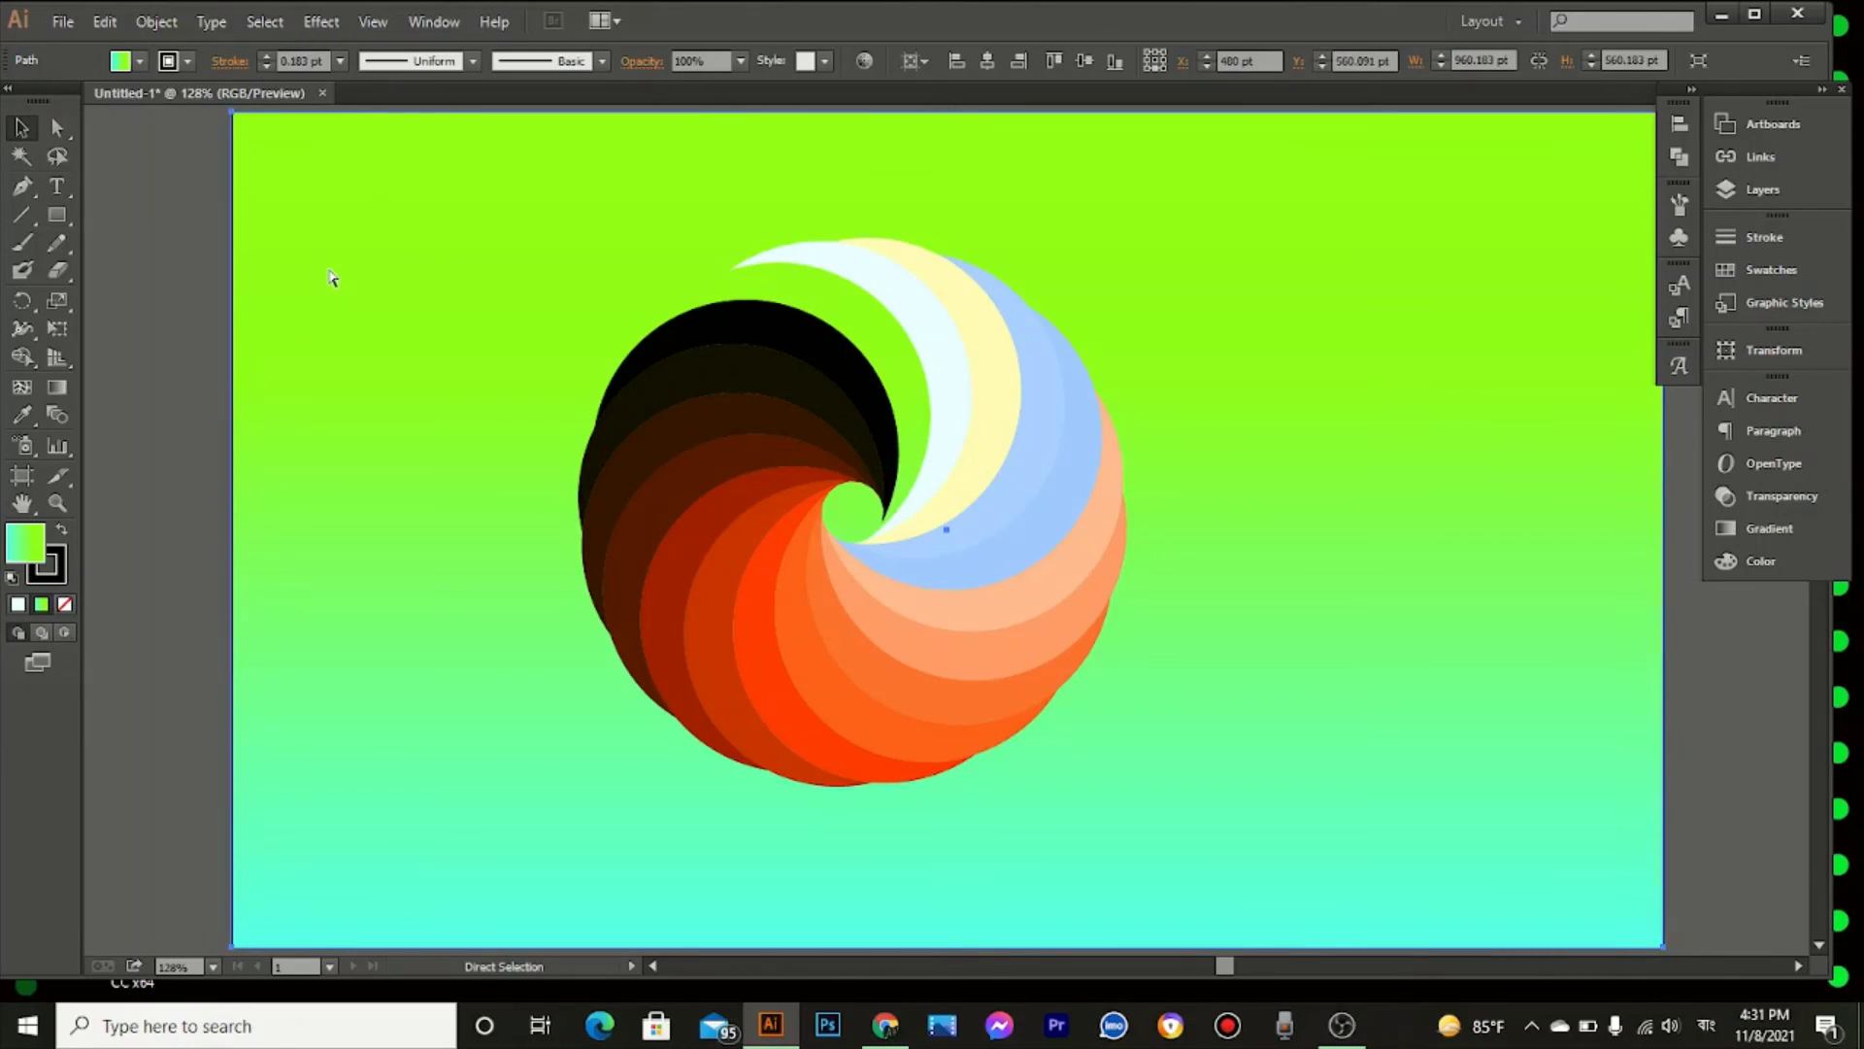
key(ctrl+shift+a)
key(v)
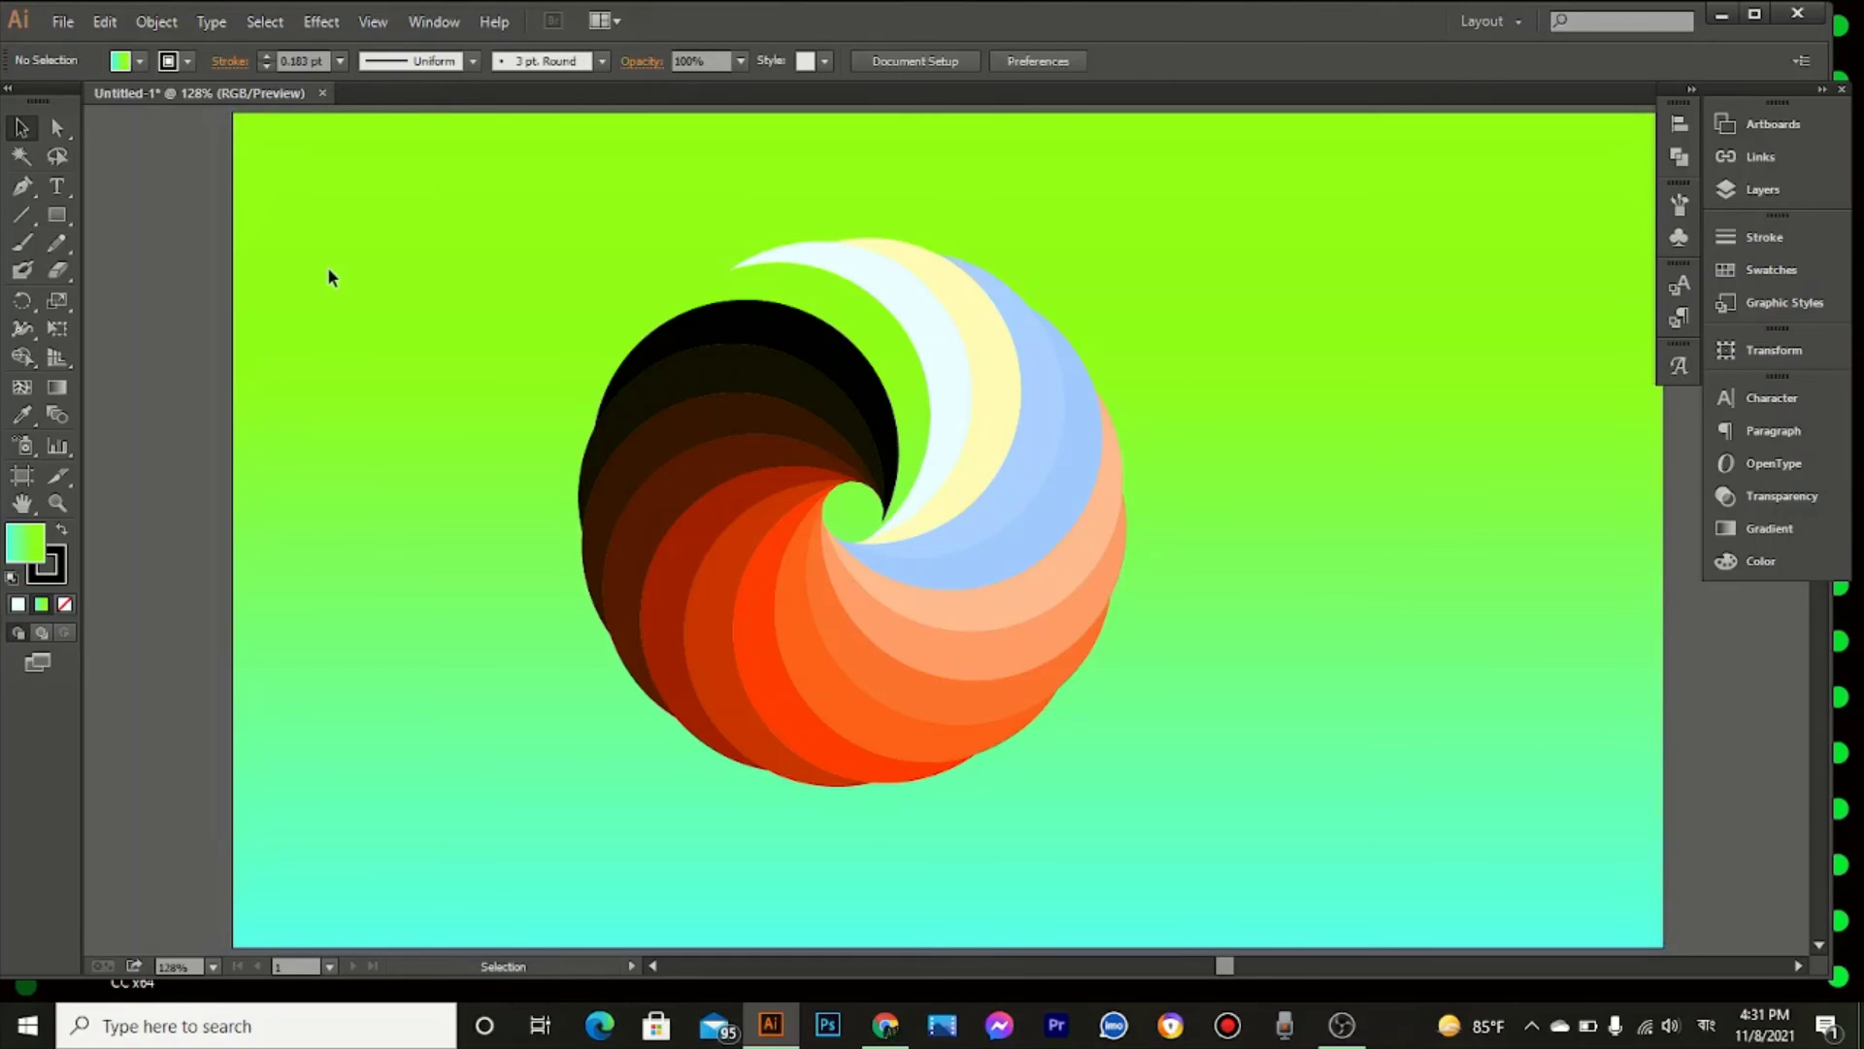
click(156, 31)
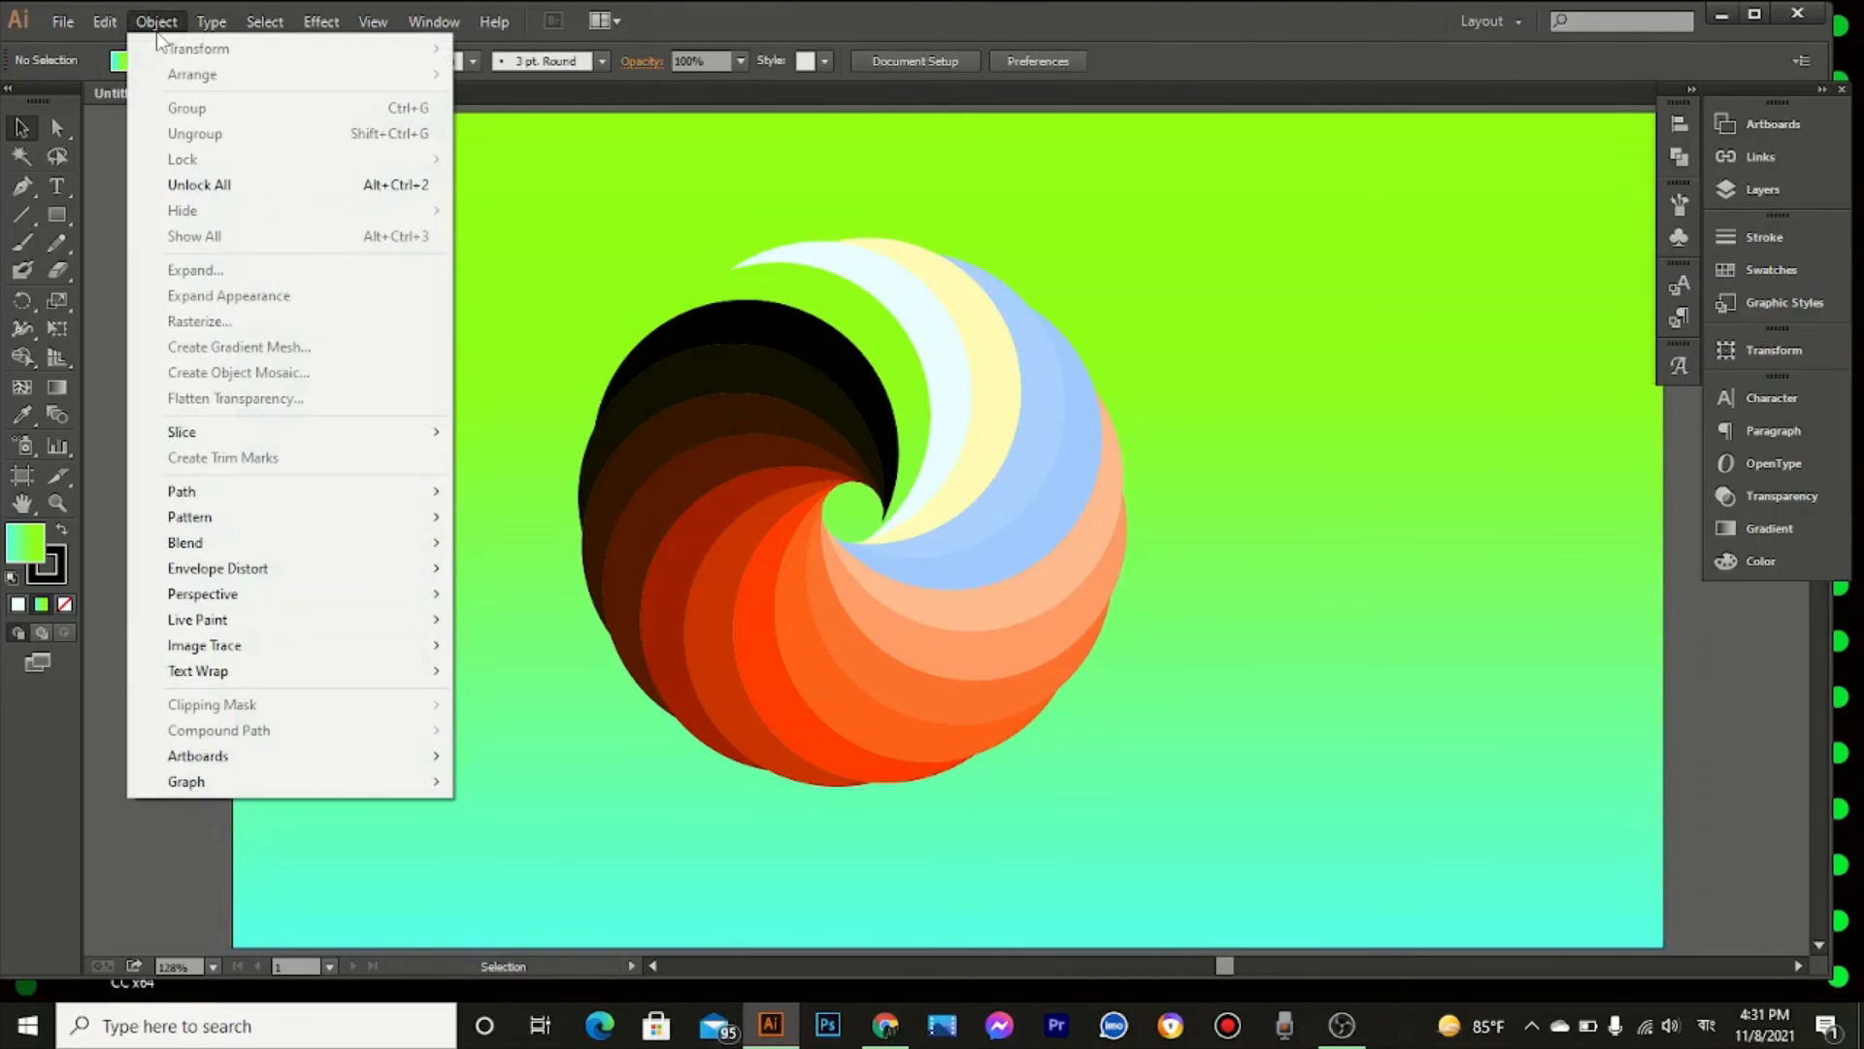
click(526, 380)
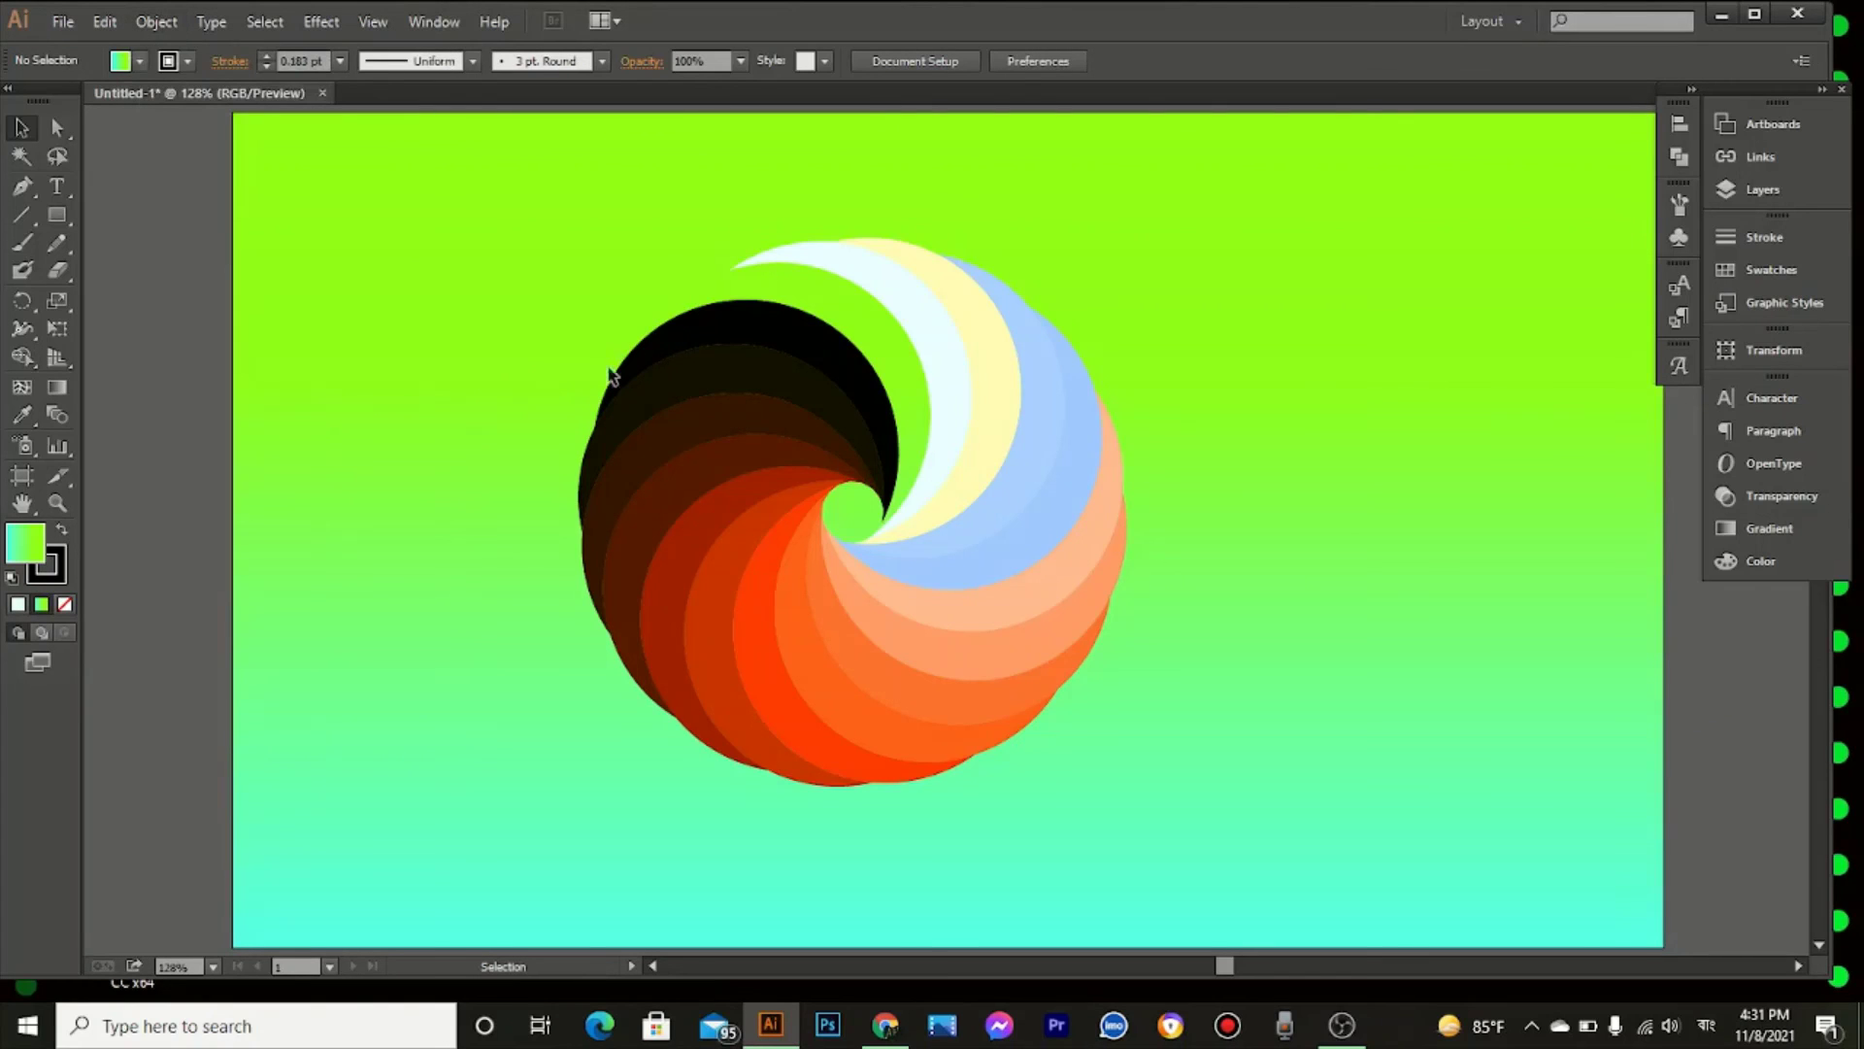
Step: Group all the remaining crescents of the swirl
drag(634, 166, 1160, 716)
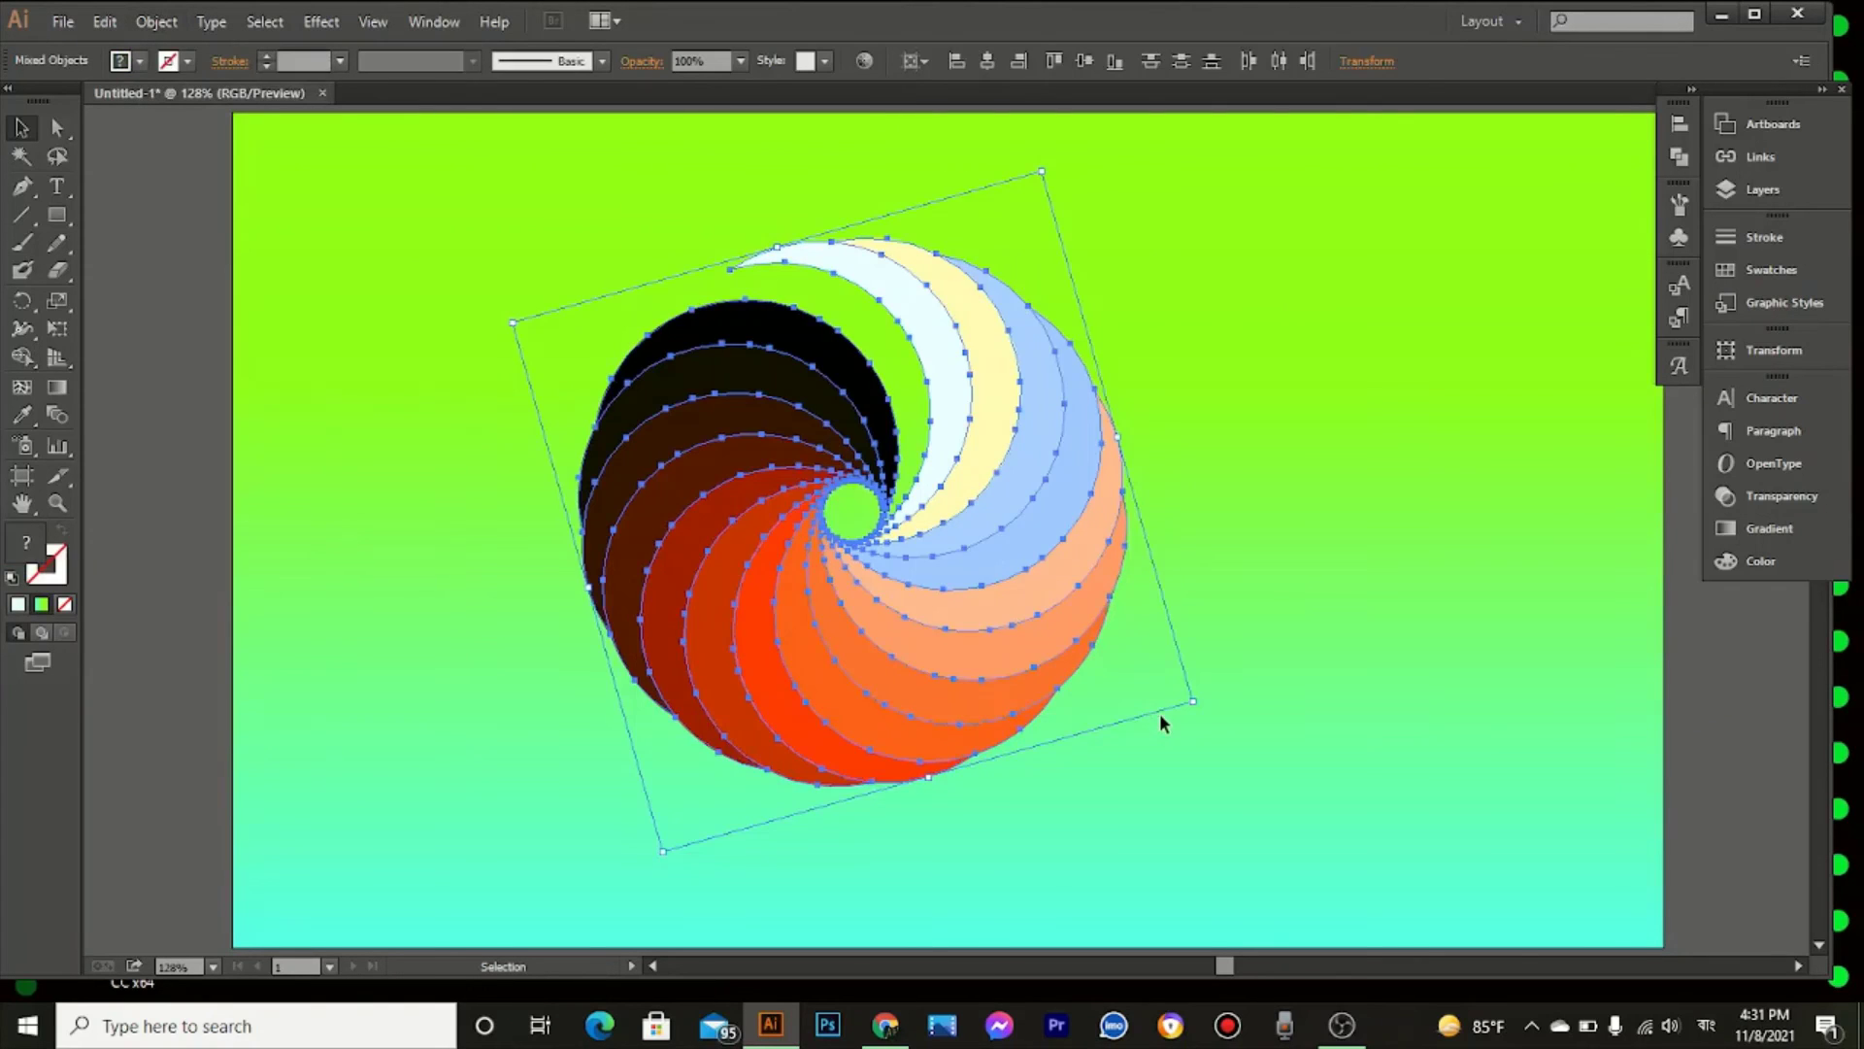
right_click(978, 544)
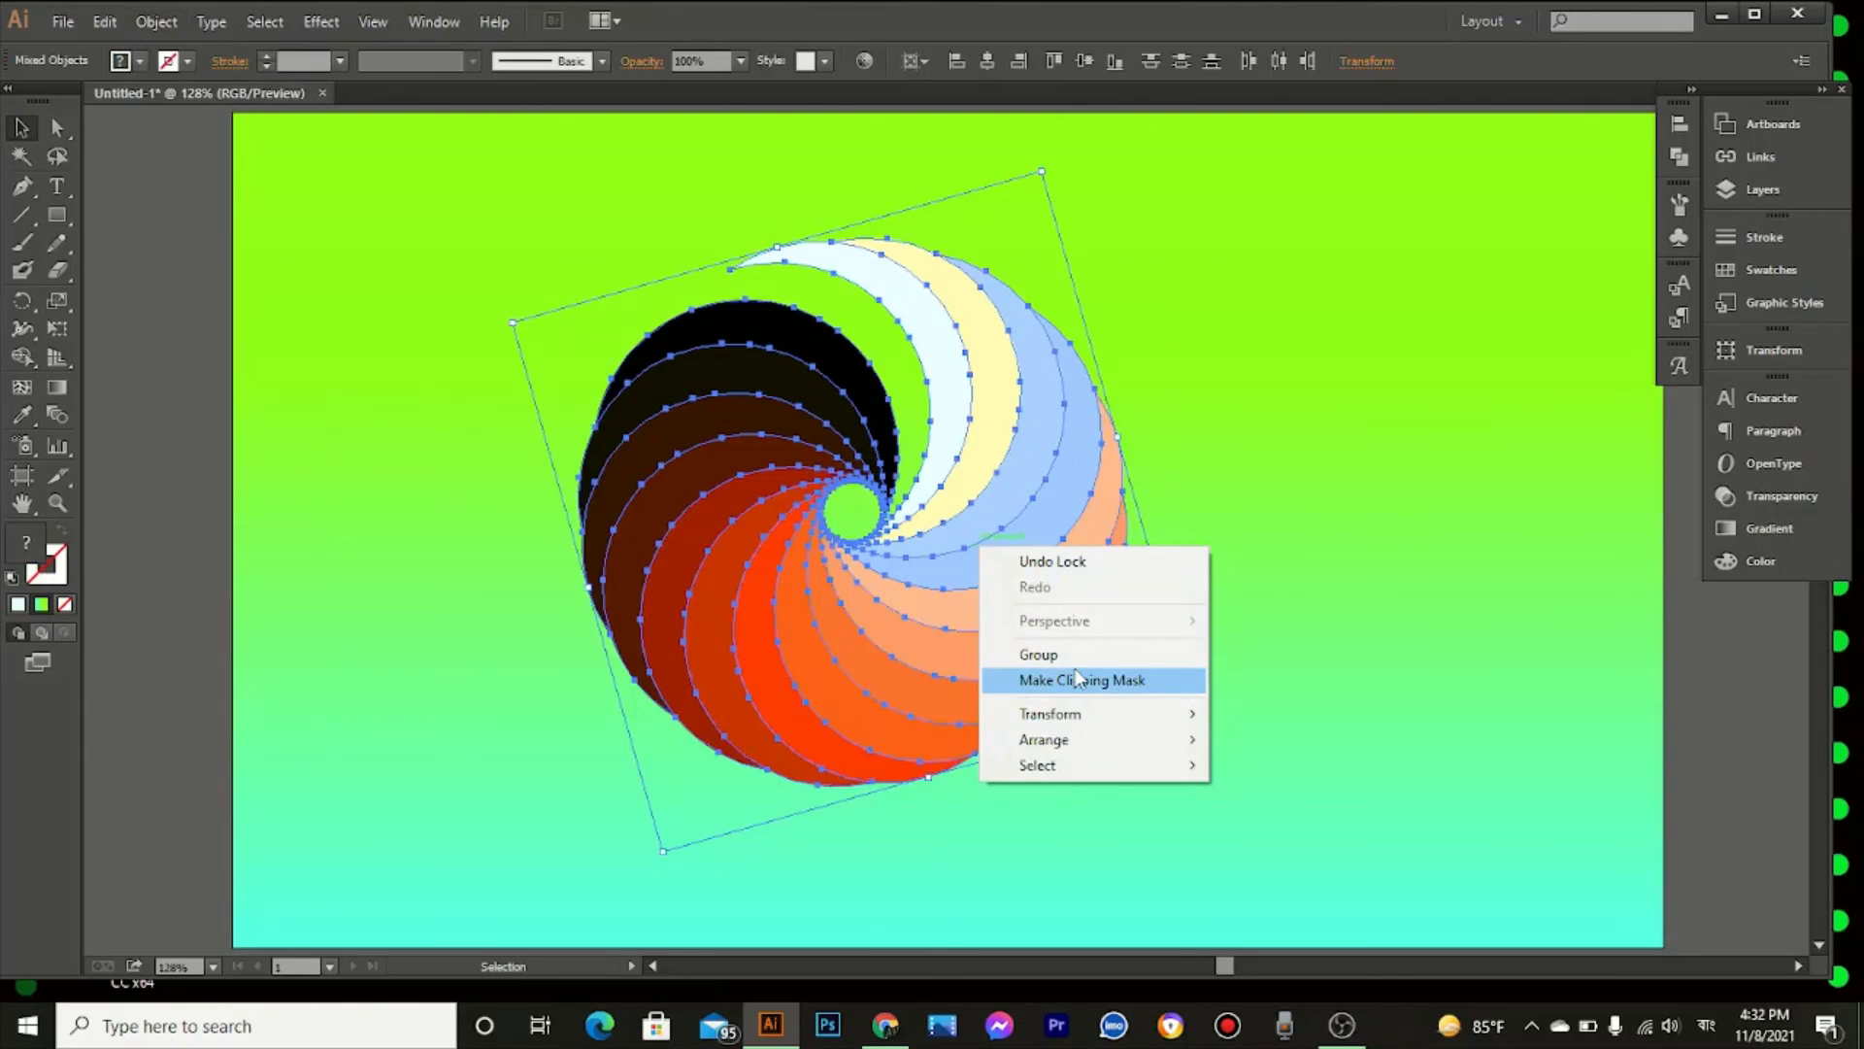
click(1073, 653)
Step: Move the swirl group up to the artboard's upper edge and scale it proportionally about its centre to about 251 pt wide
drag(966, 650, 961, 517)
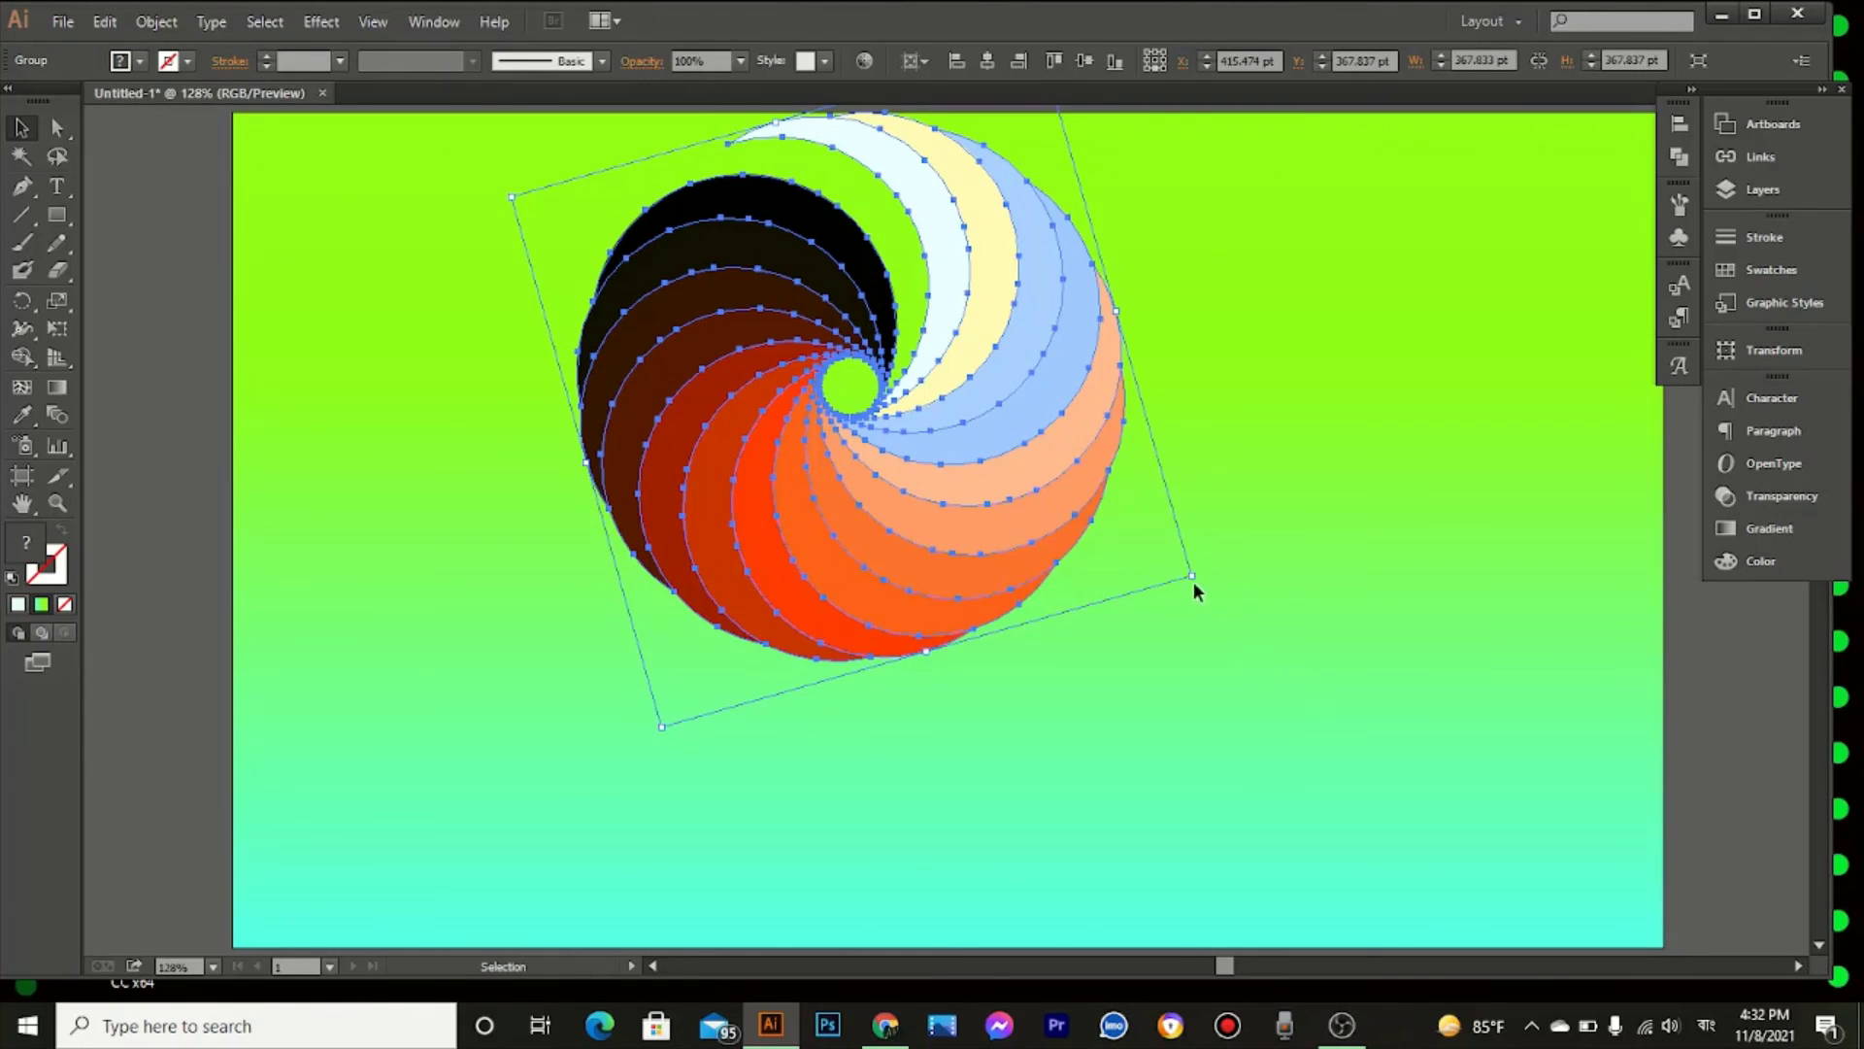
drag(1190, 575, 1105, 509)
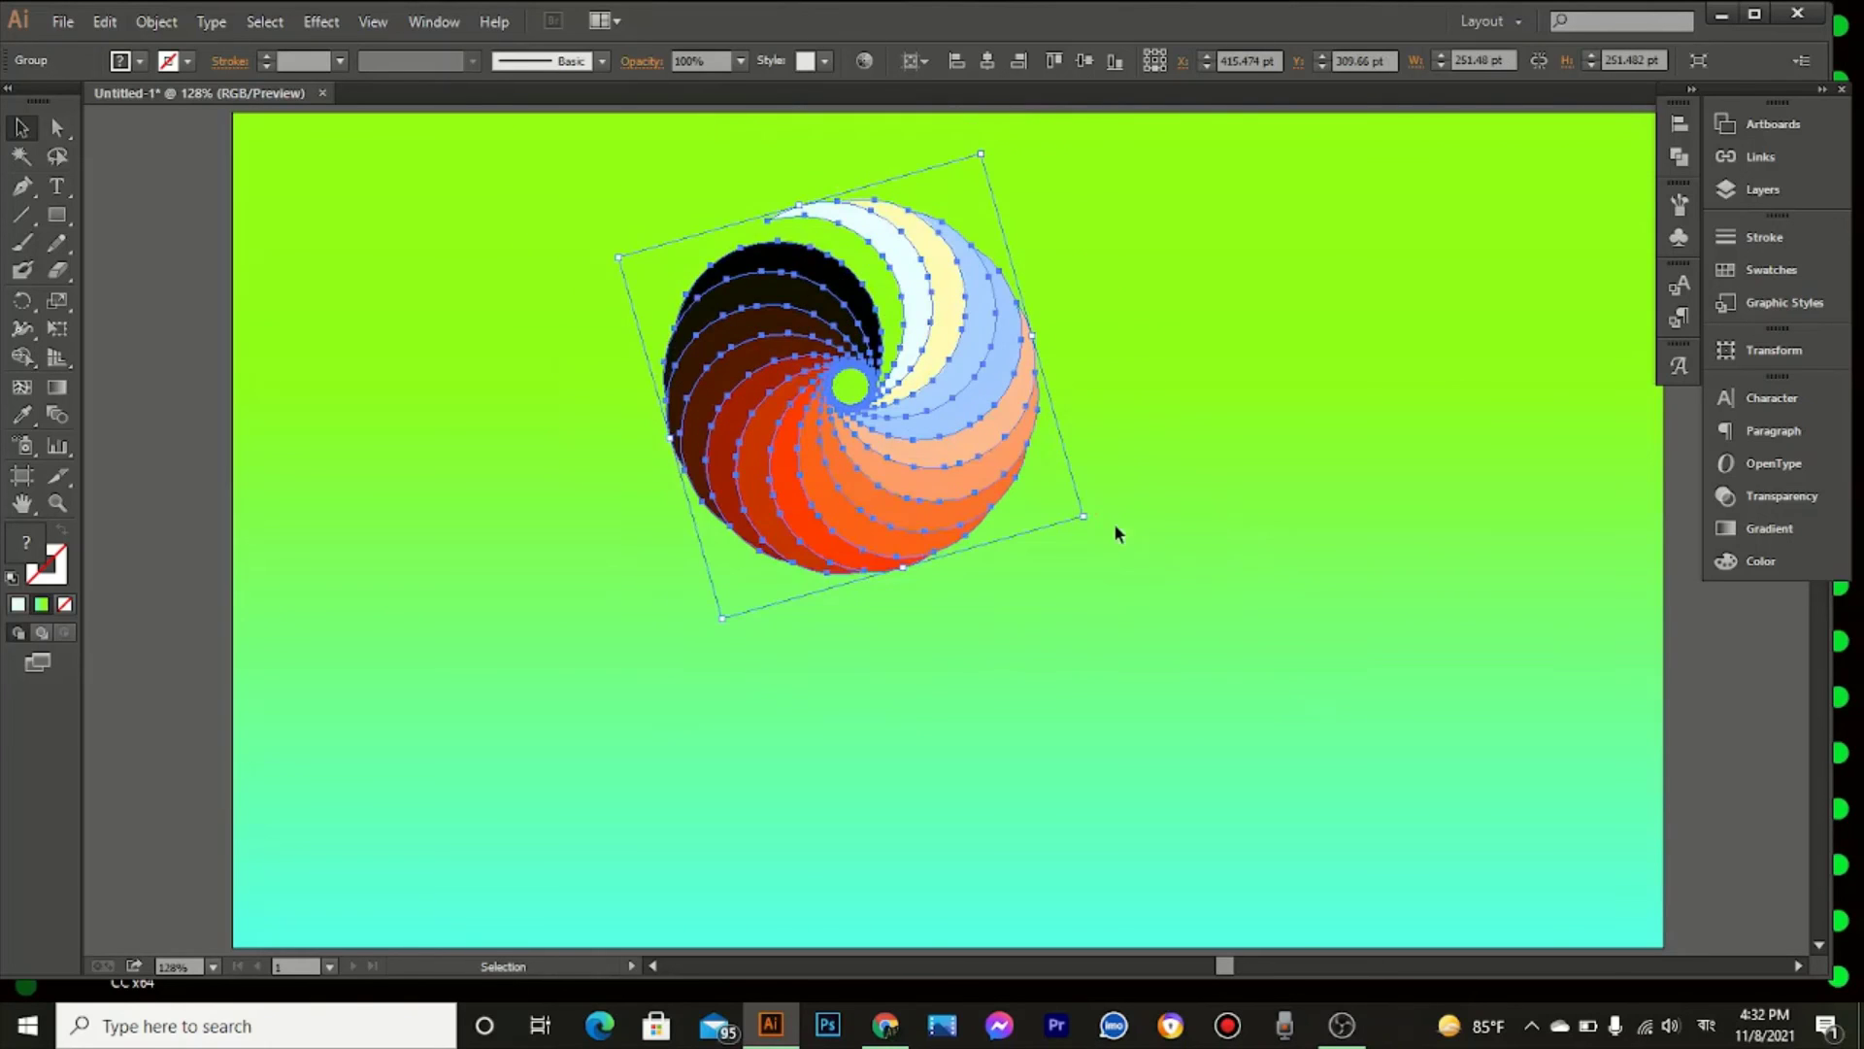
click(1149, 571)
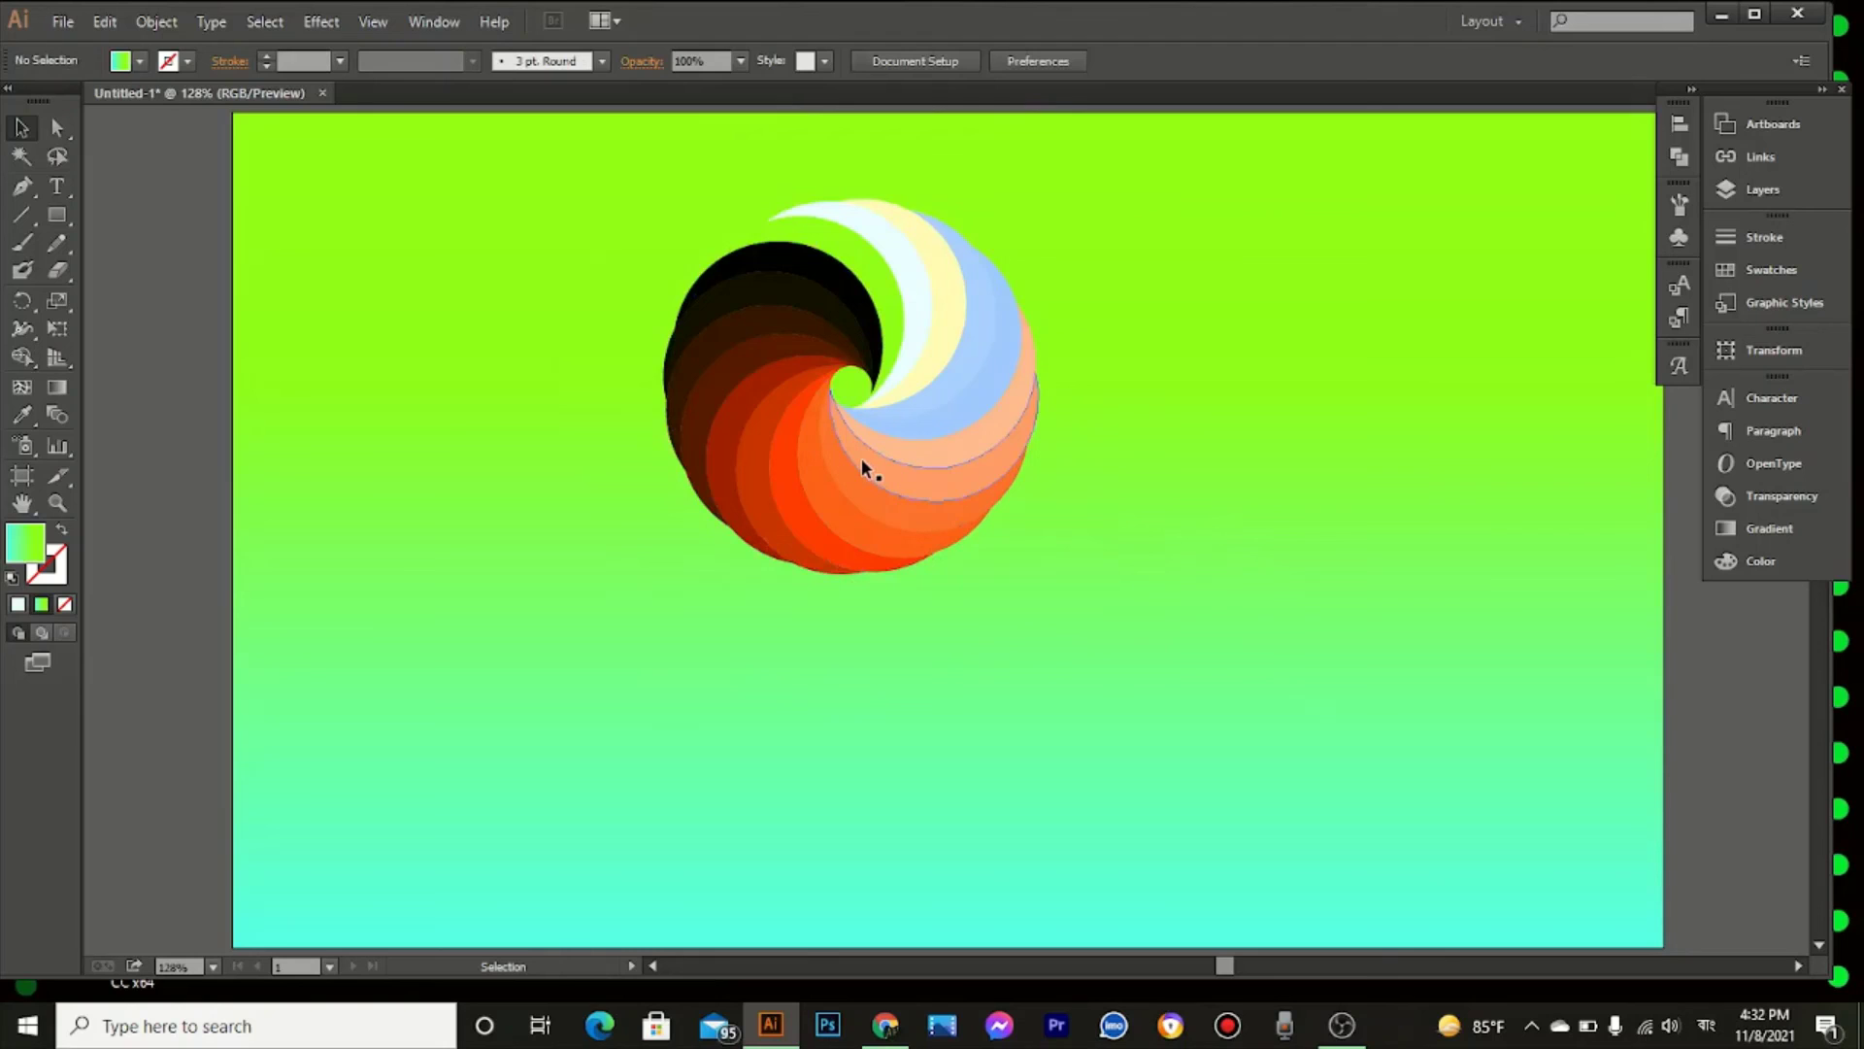
Step: Duplicate the swirl straight below the original so the two touch, and rotate the copy 90° counter-clockwise
drag(860, 453, 921, 824)
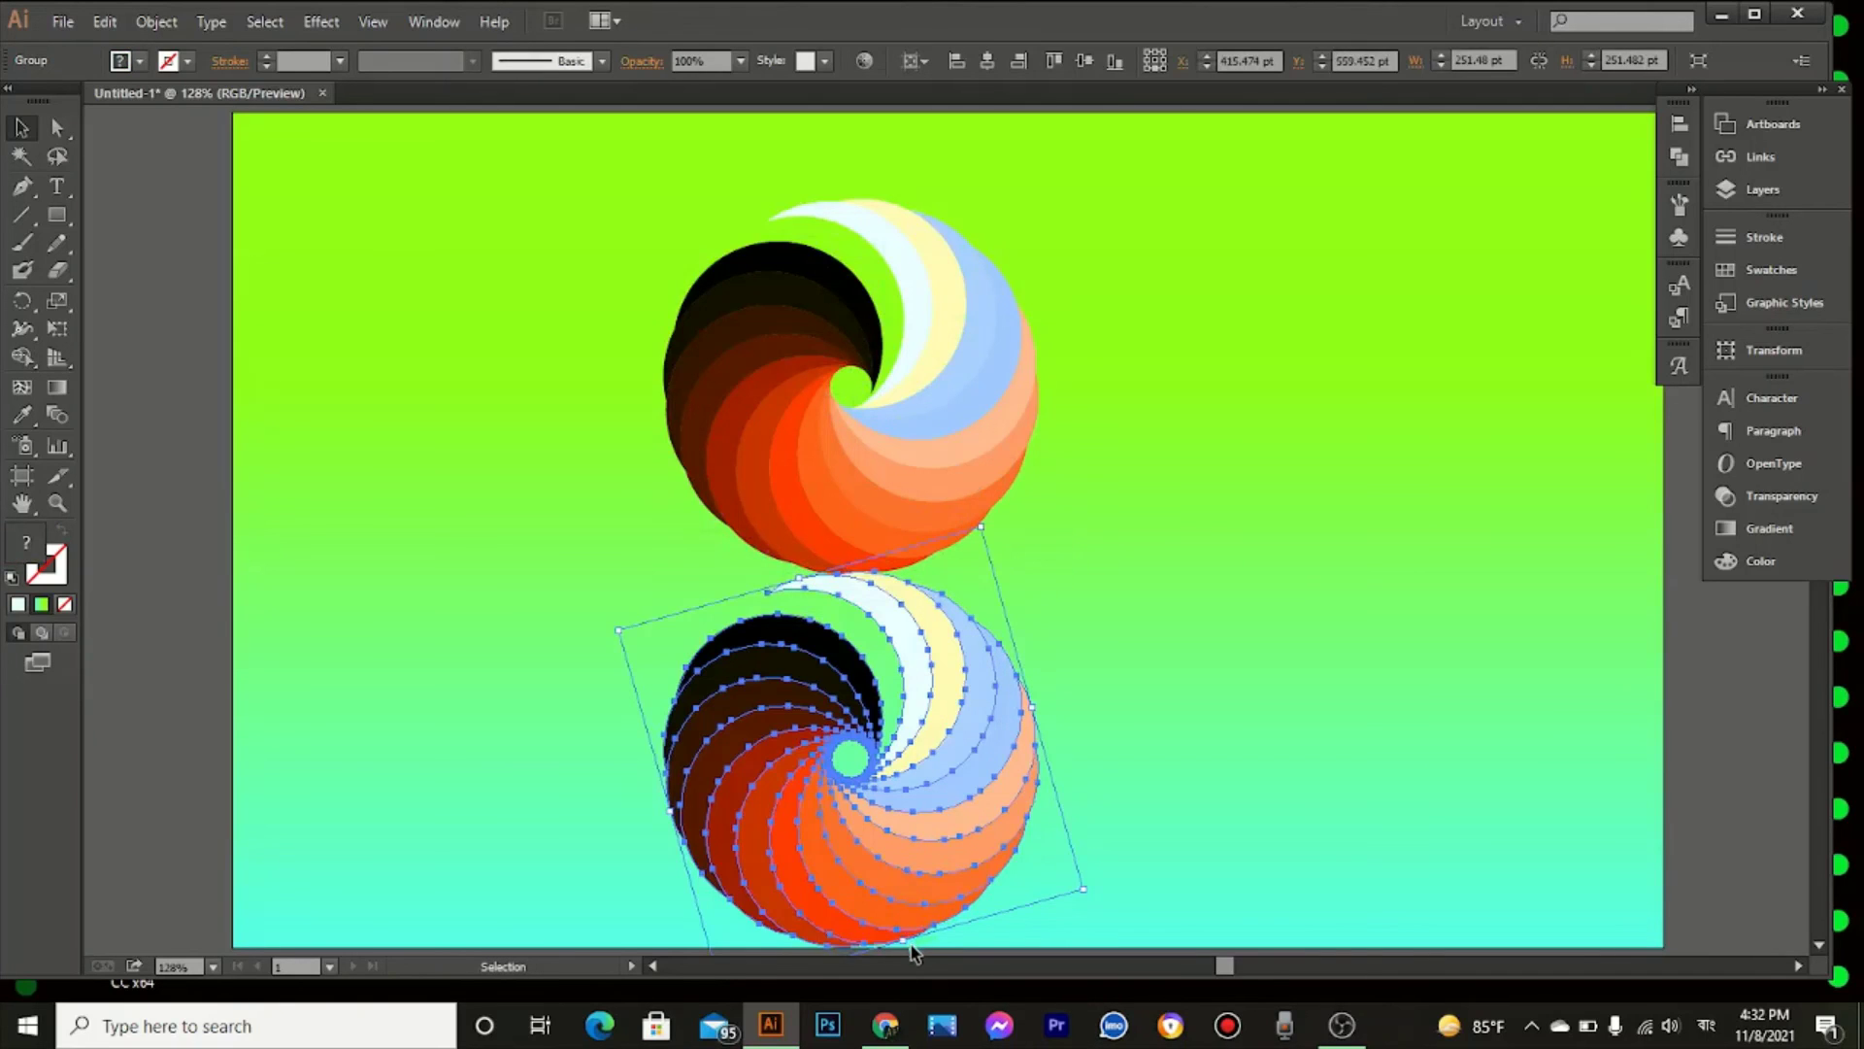
drag(908, 954, 894, 730)
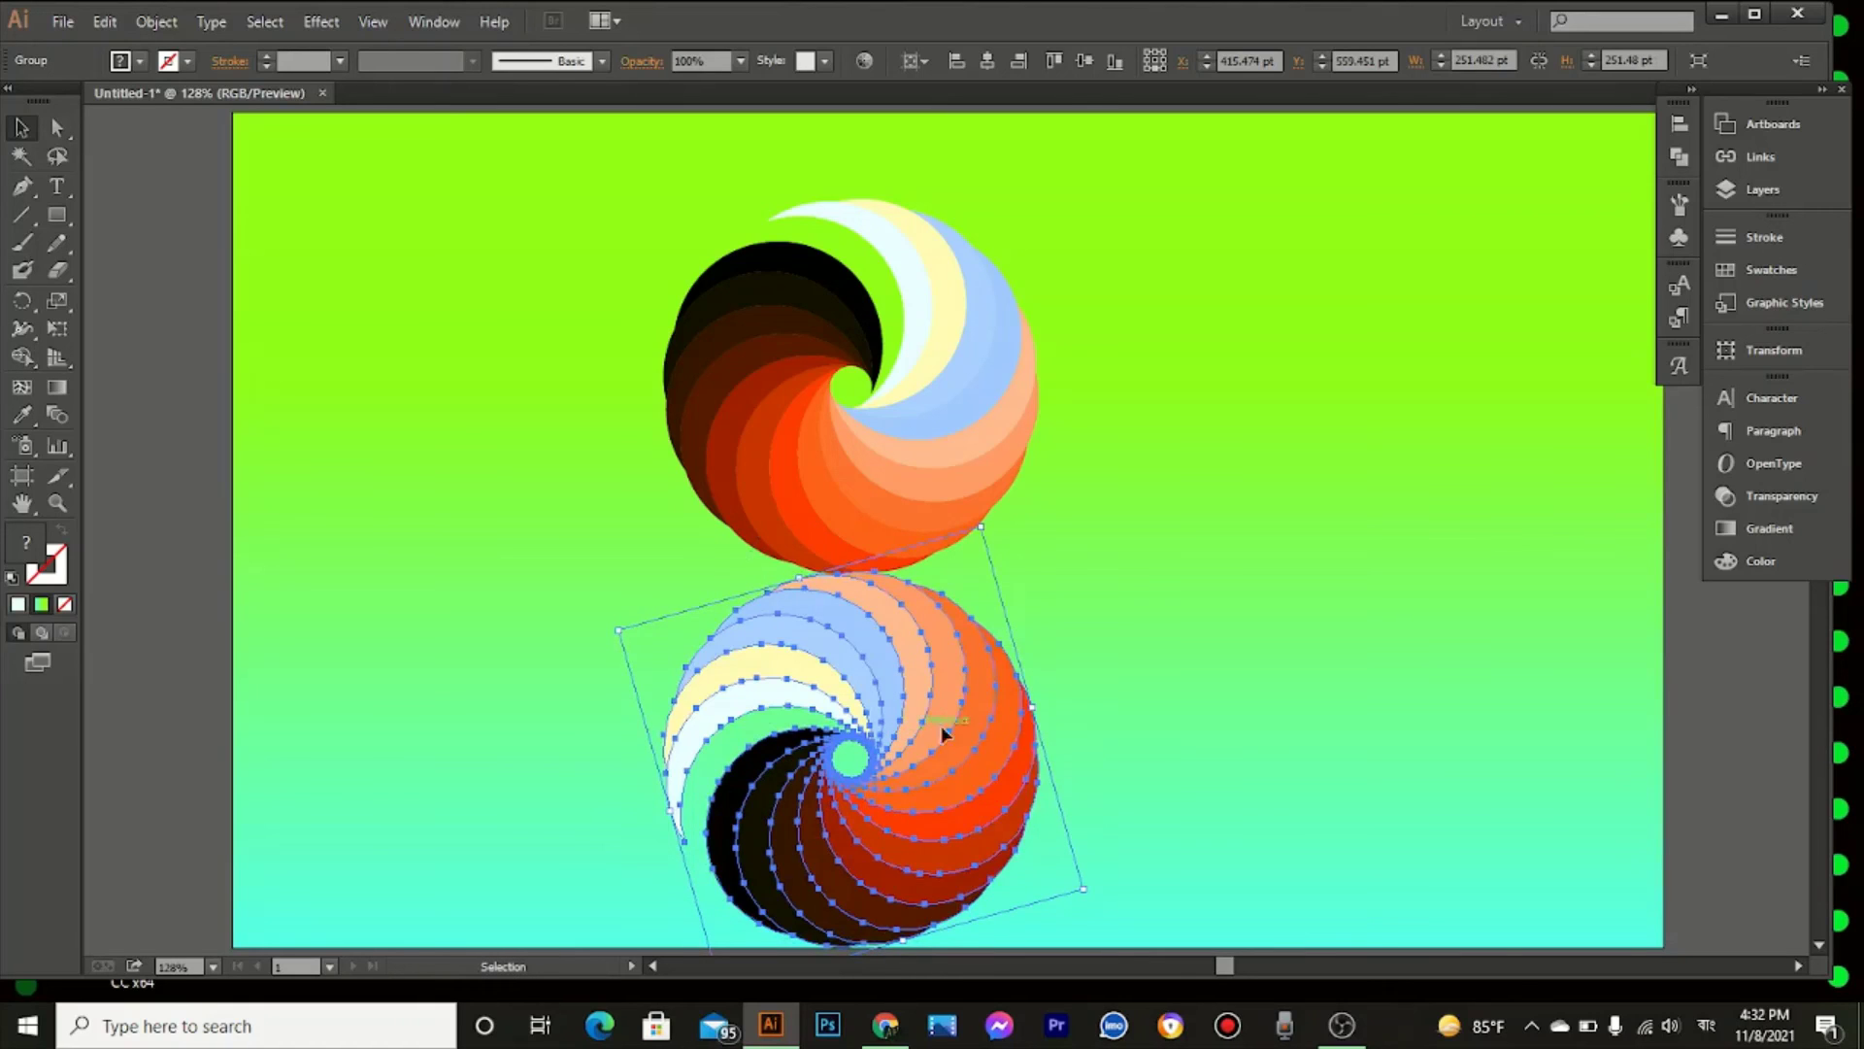
click(1086, 760)
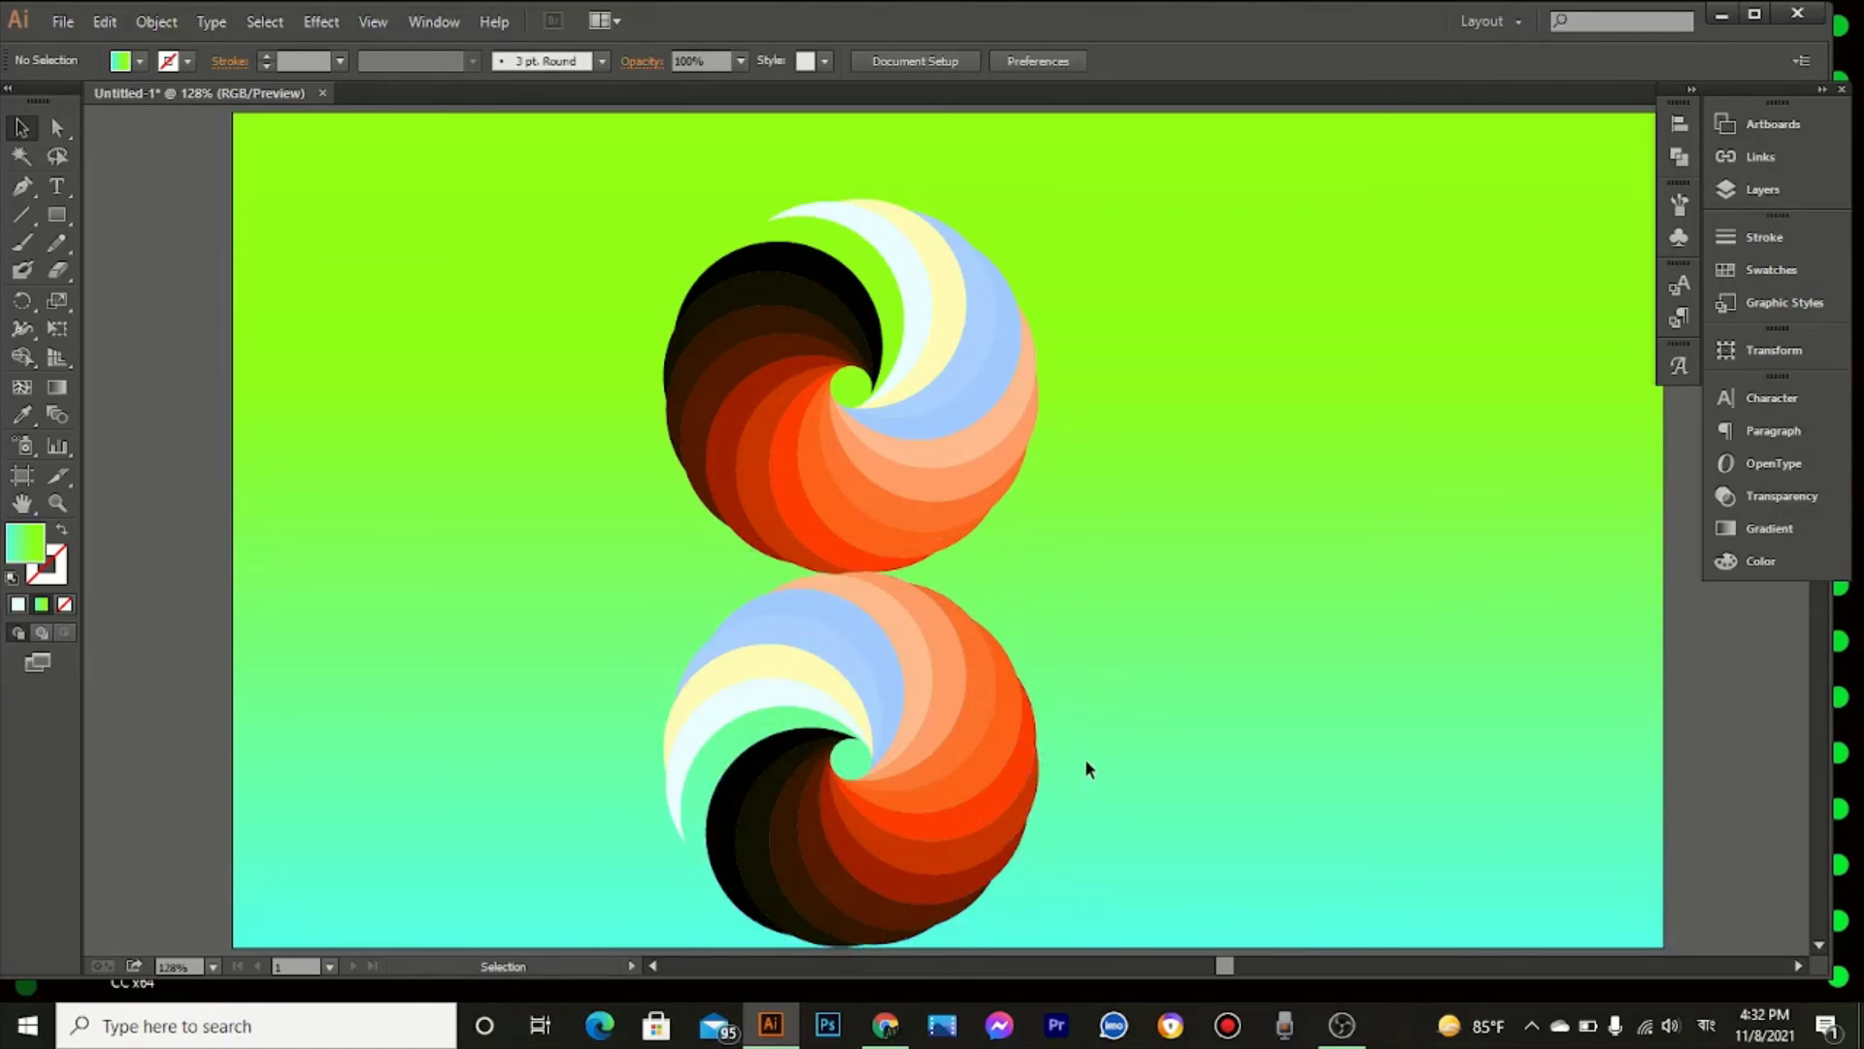
Step: Set the lower swirl copy's blending mode to Overlay
click(940, 738)
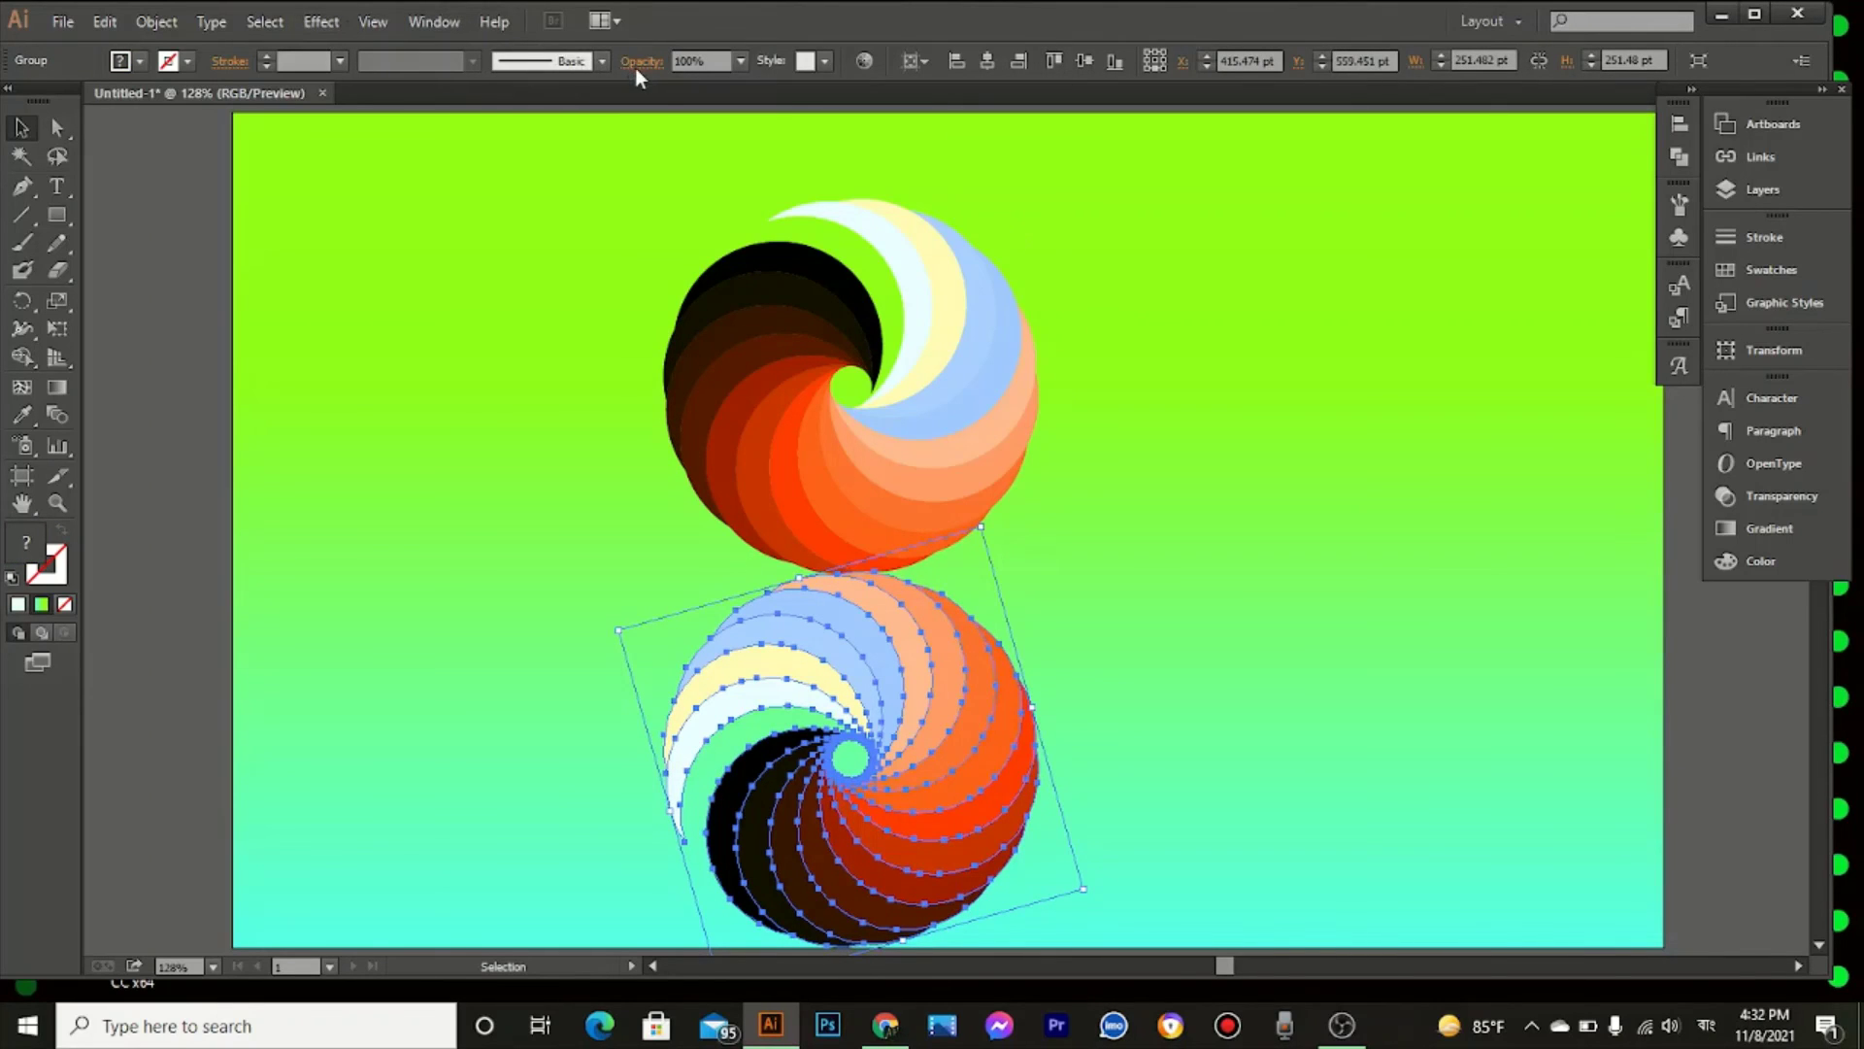
click(637, 62)
click(457, 100)
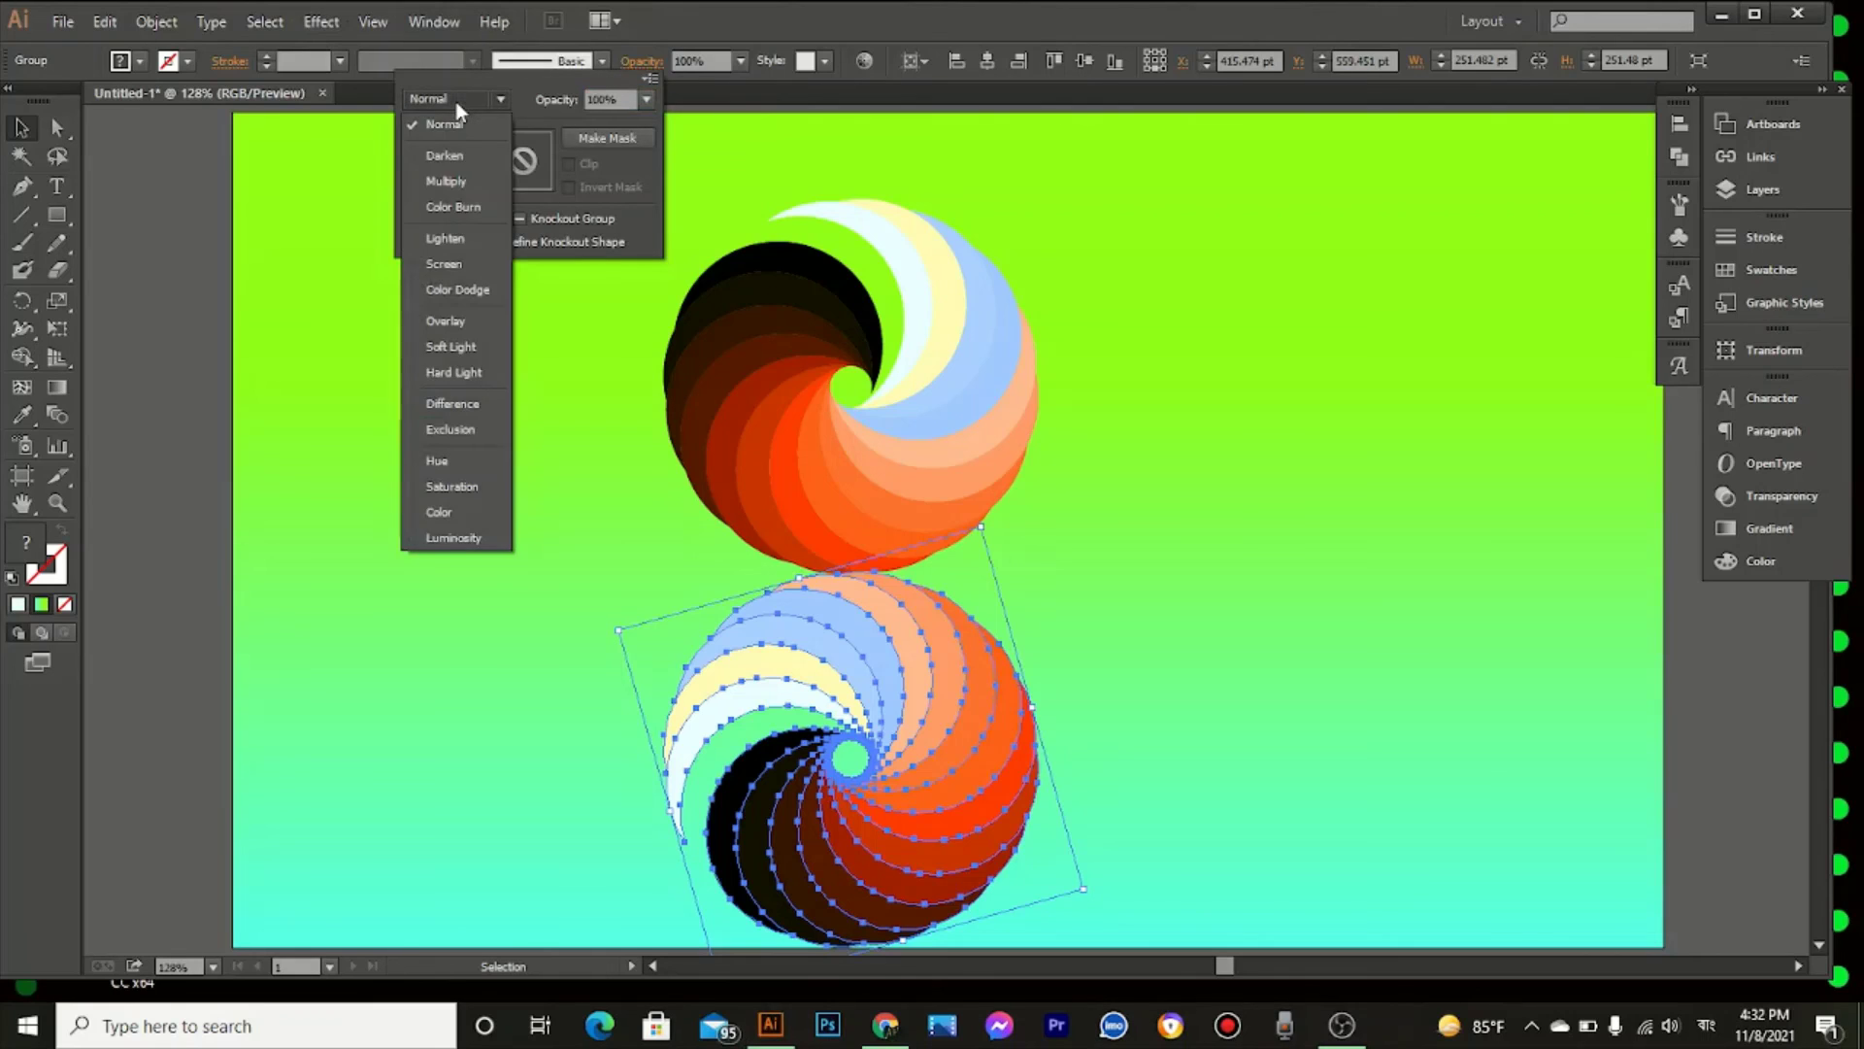
key(Escape)
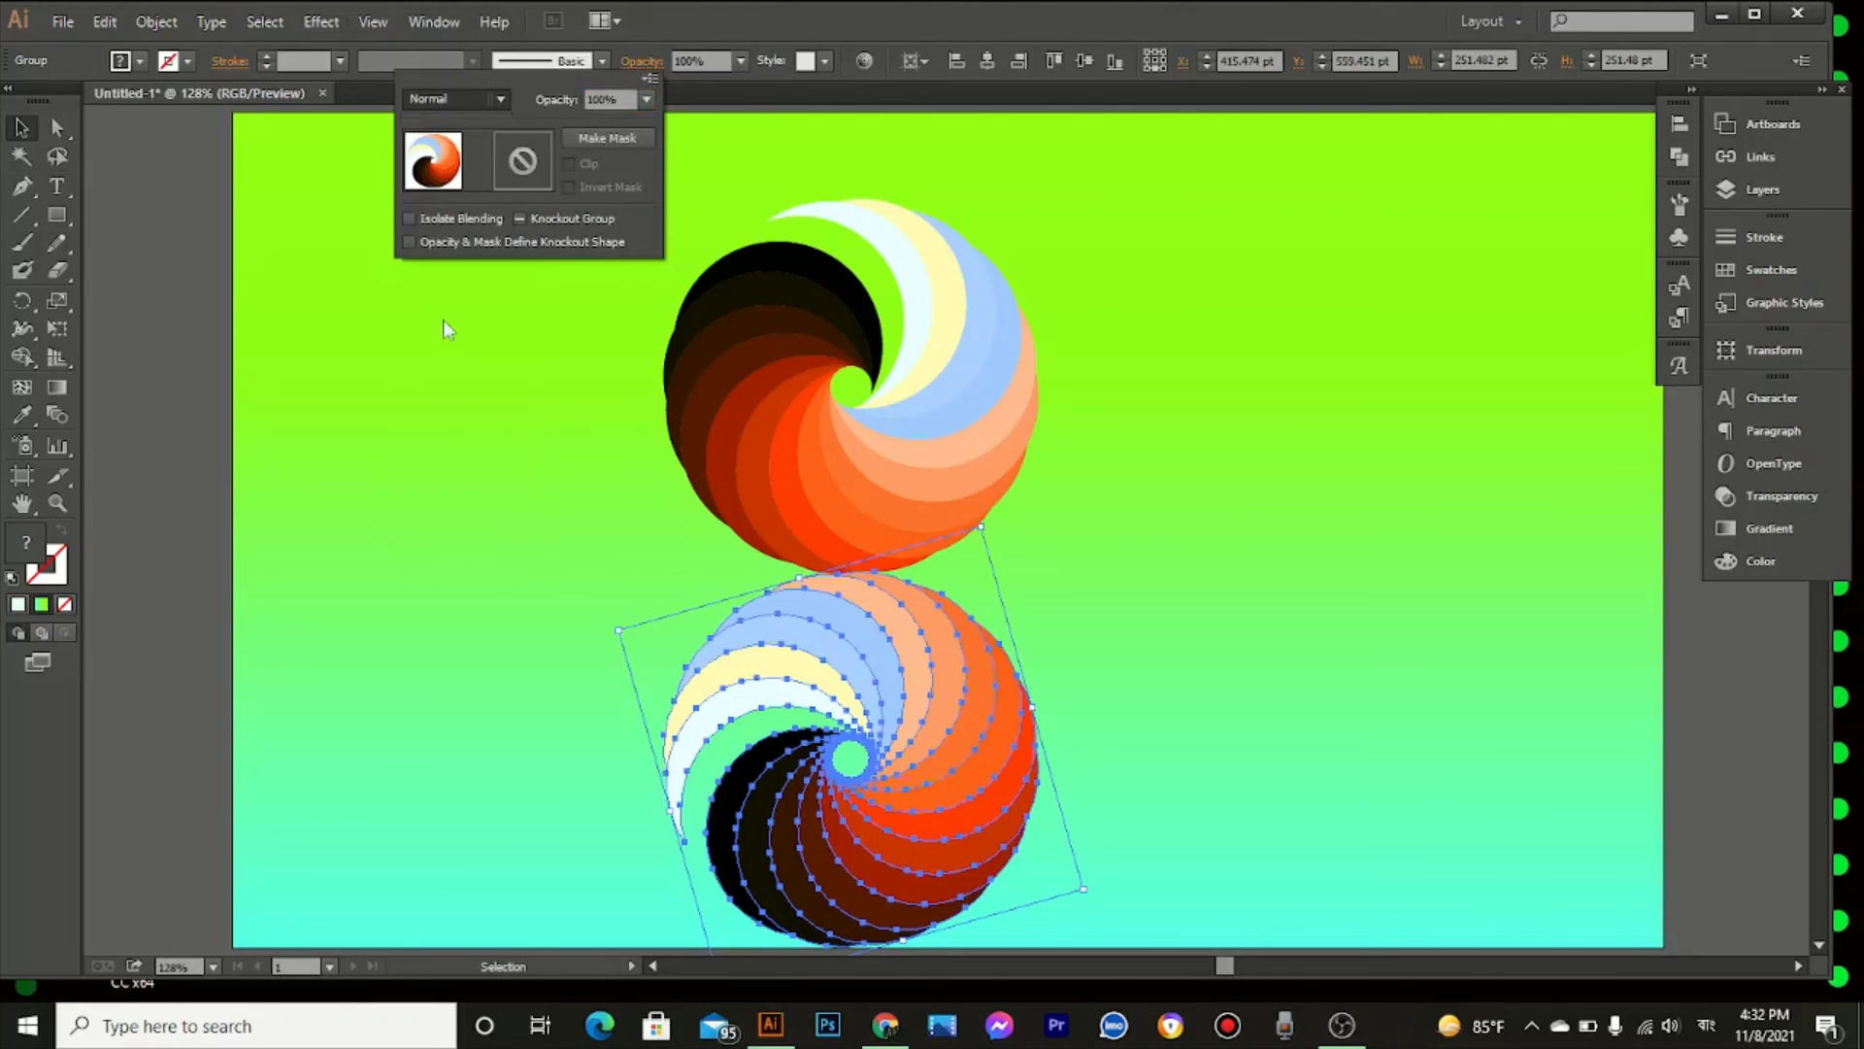
click(503, 514)
click(504, 526)
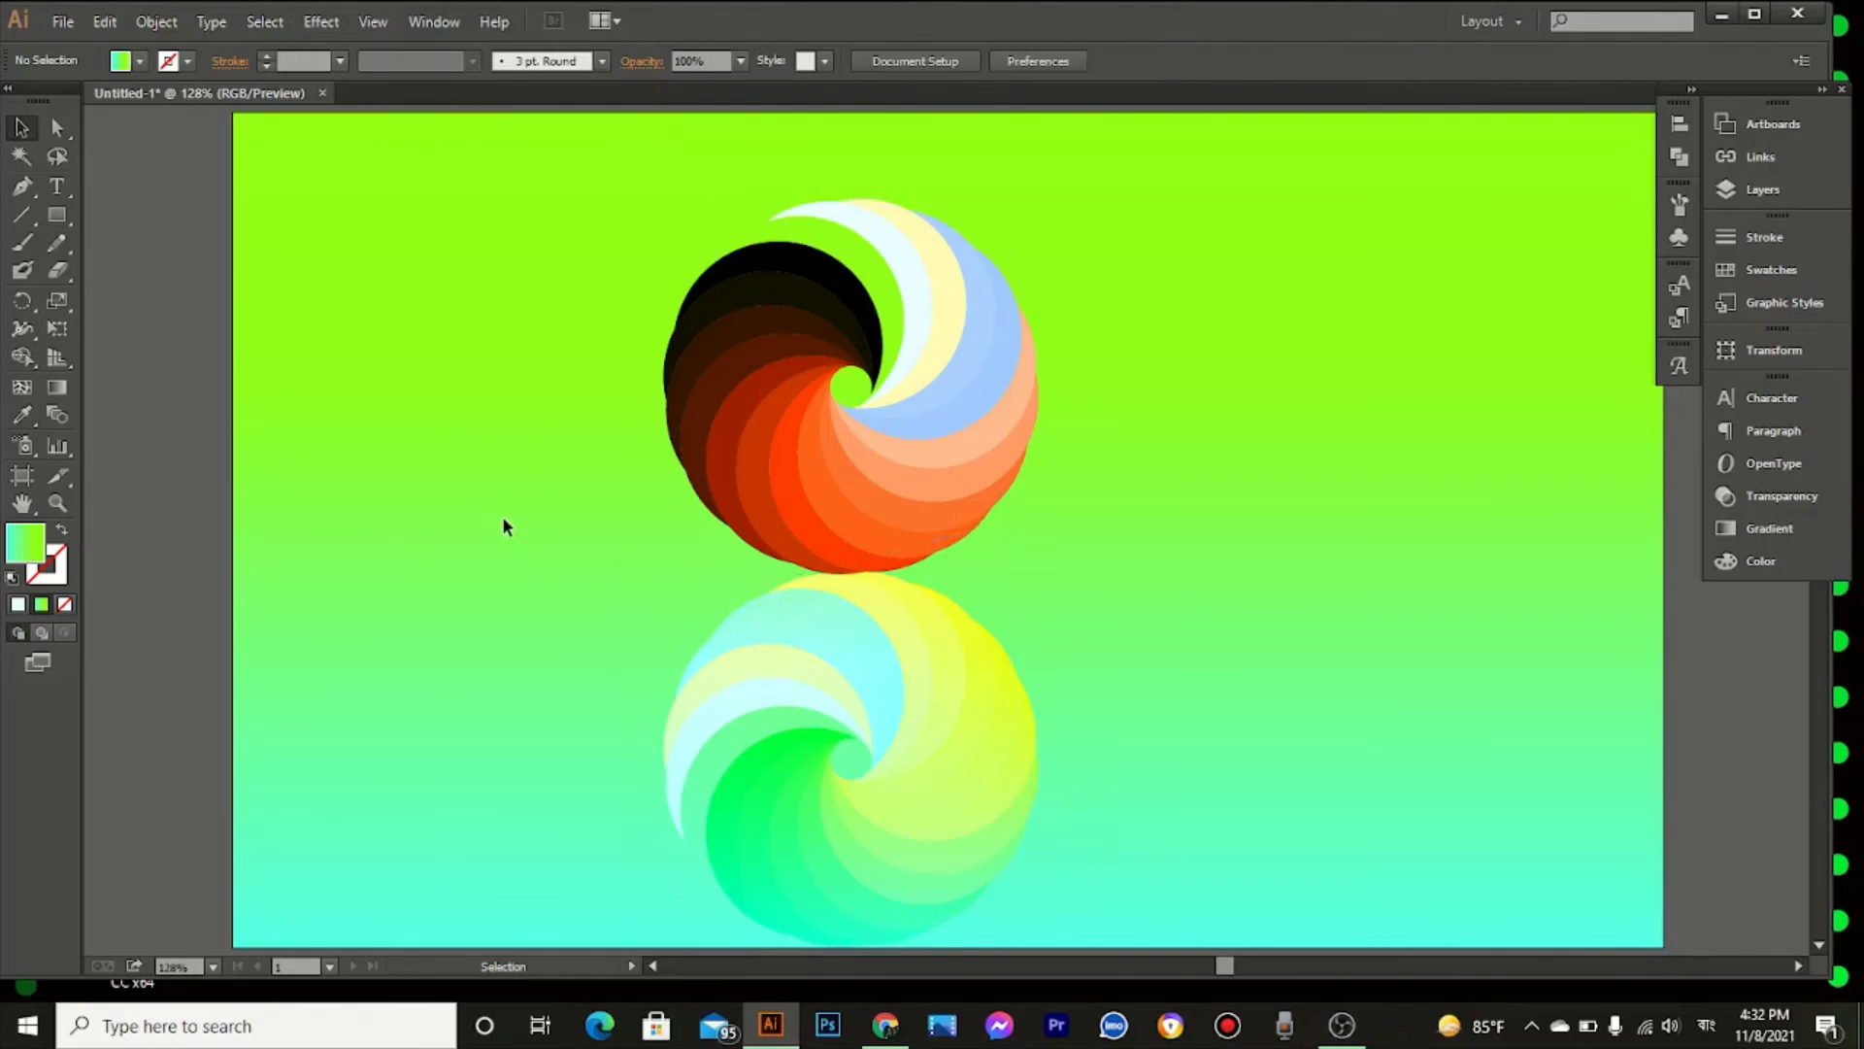